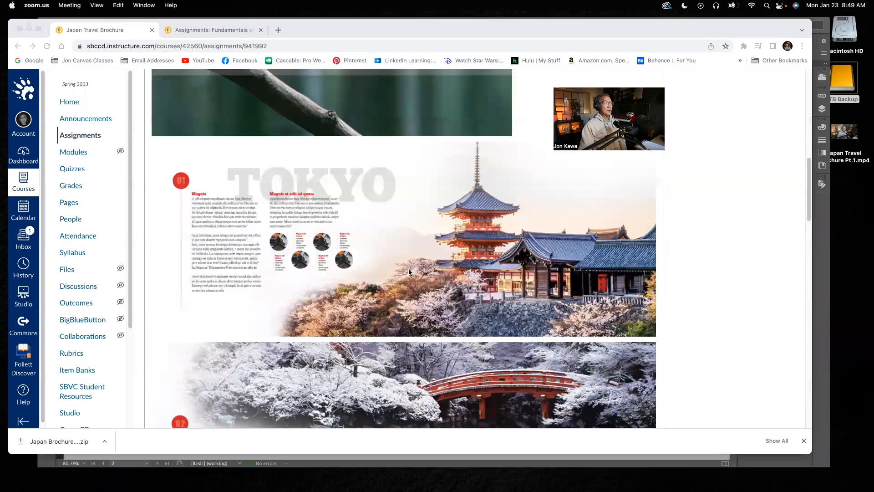
# Review the sample brochure pages on the Japan Travel Brochure assignment page, from cover through Tokyo, Kyoto and Osaka spreads to back cover
pyautogui.scroll(5, 408, 272)
pyautogui.scroll(-5, 380, 346)
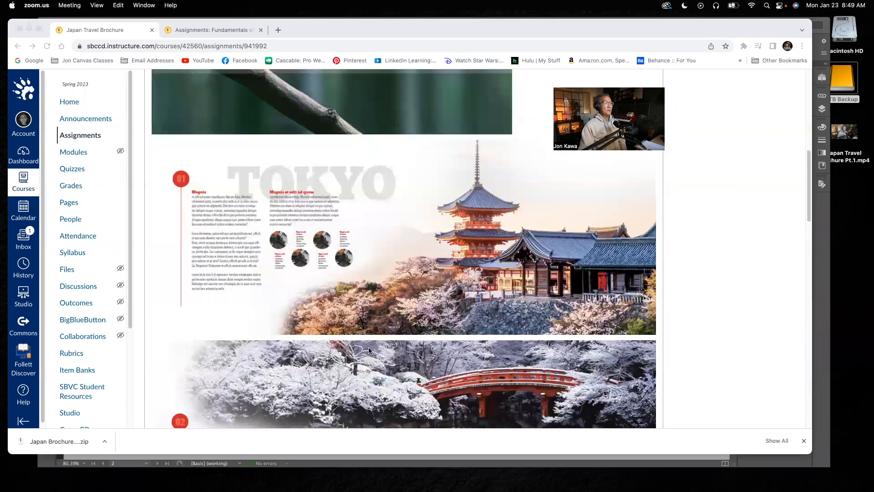
pyautogui.scroll(-6, 318, 381)
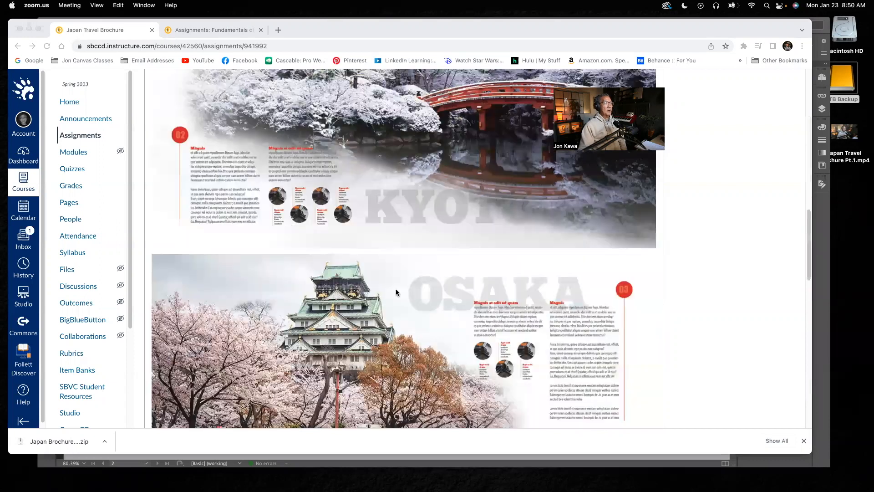
pyautogui.scroll(-8, 446, 284)
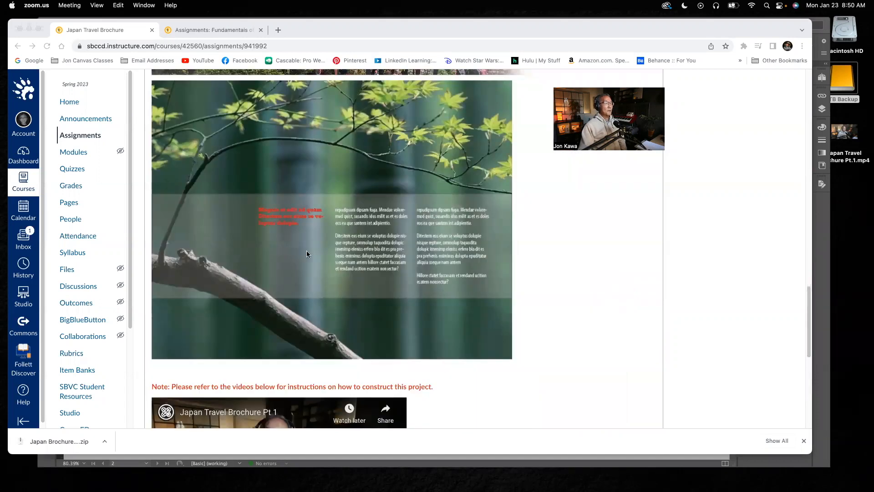
pyautogui.scroll(6, 306, 250)
pyautogui.scroll(8, 333, 218)
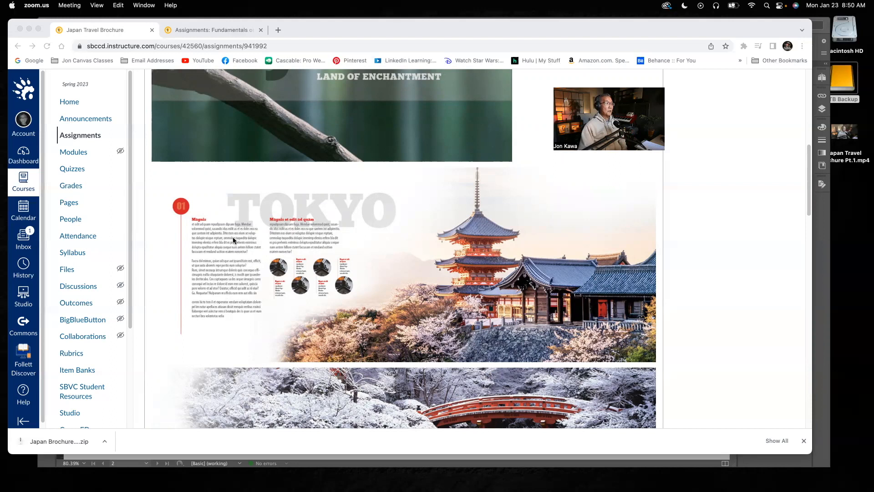
pyautogui.scroll(-5, 288, 285)
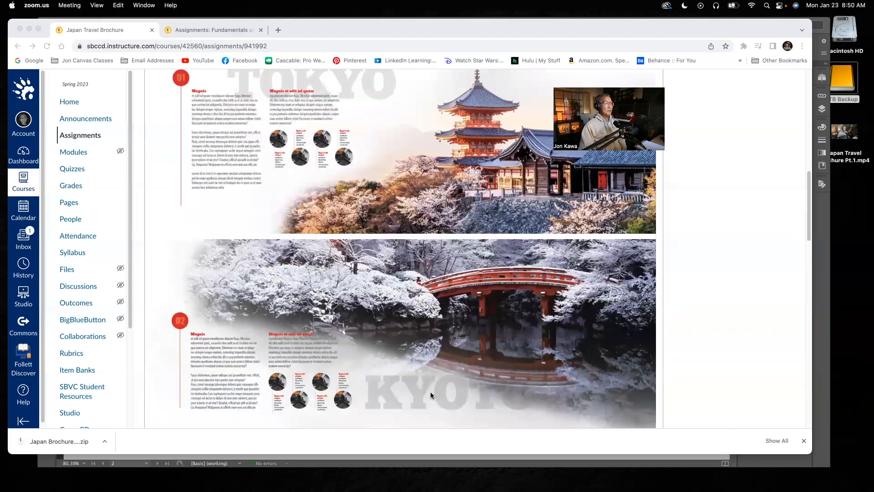
pyautogui.scroll(-1, 431, 395)
pyautogui.scroll(-4, 430, 391)
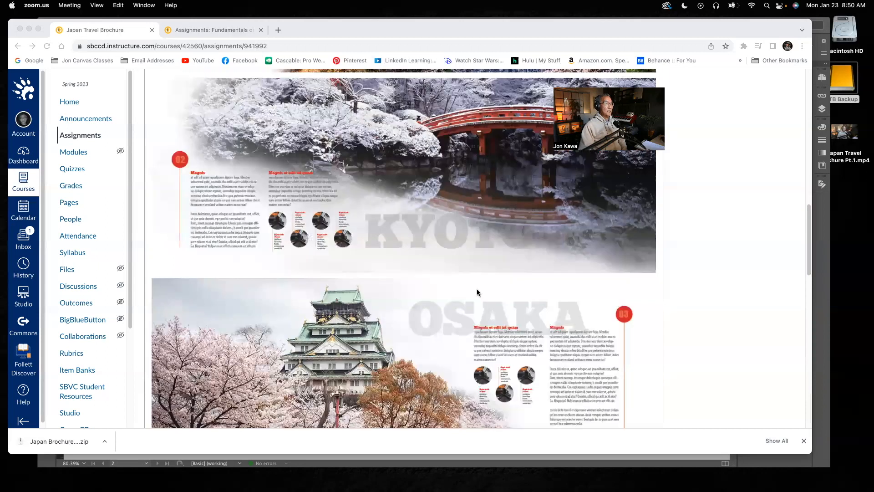
pyautogui.scroll(-1, 476, 373)
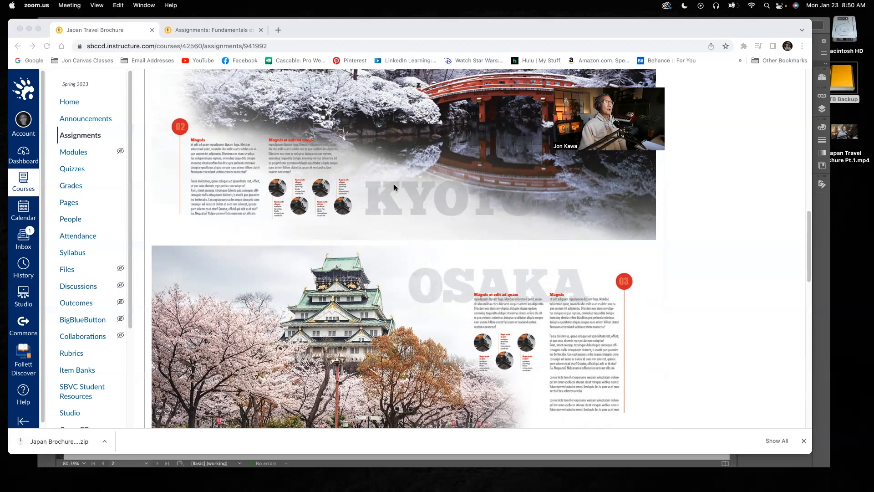
pyautogui.scroll(5, 389, 199)
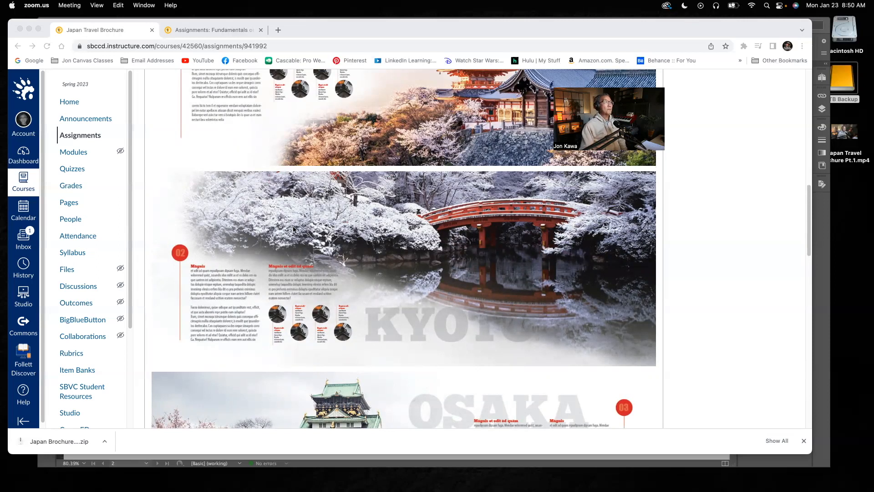
pyautogui.scroll(3, 294, 229)
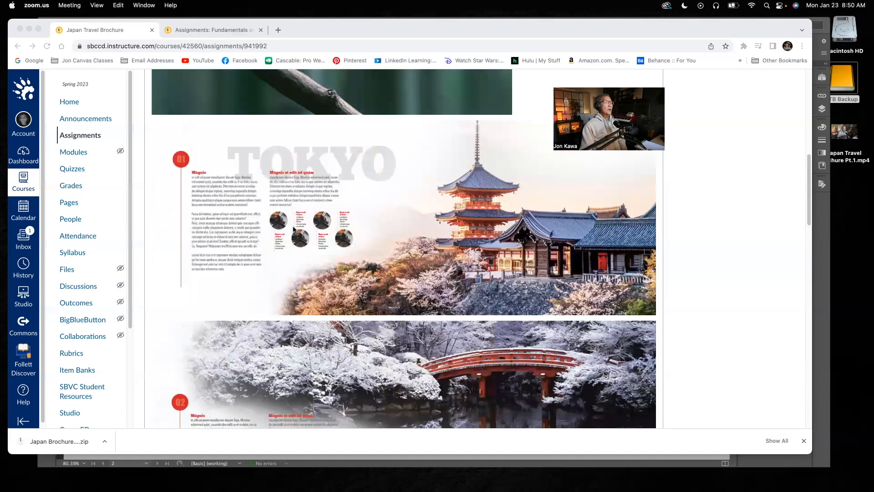
pyautogui.scroll(5, 294, 229)
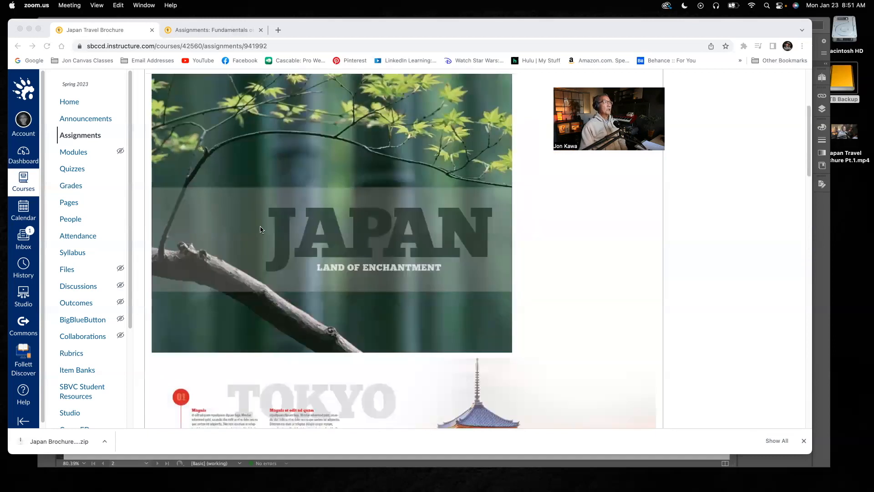
pyautogui.scroll(3, 219, 329)
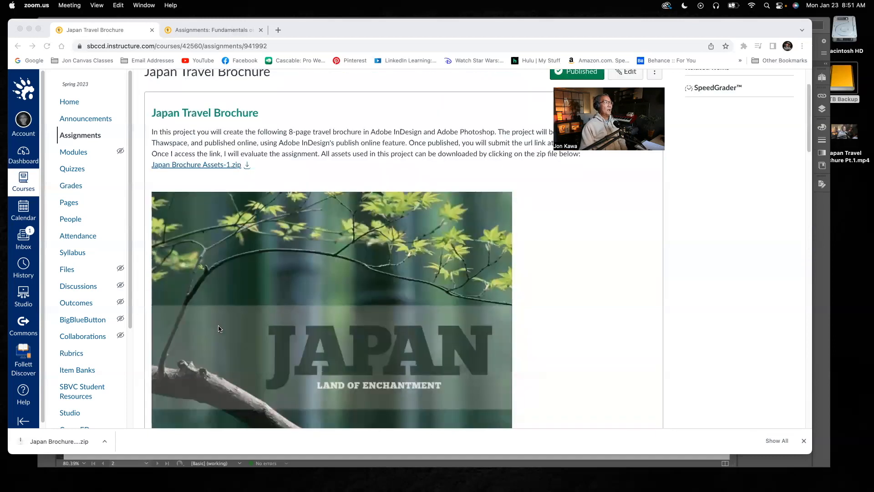
pyautogui.scroll(2, 178, 225)
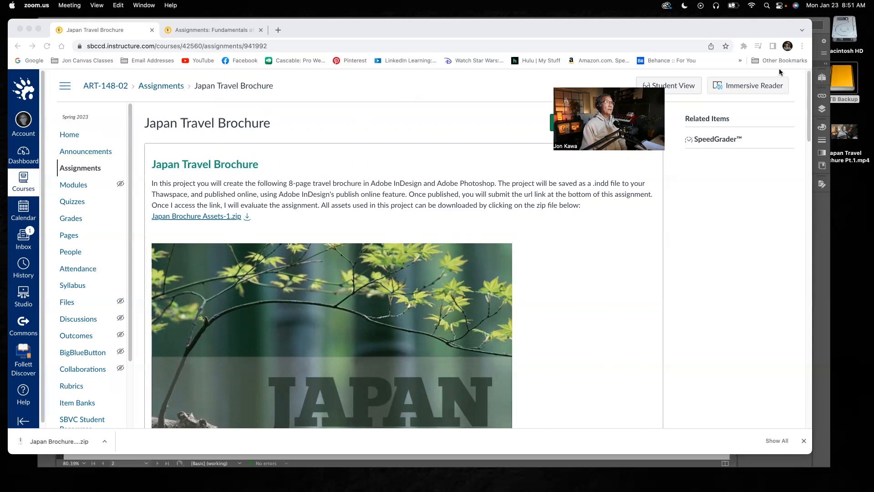
# Switch to InDesign and change the workspace to Essentials Classic
pyautogui.click(818, 34)
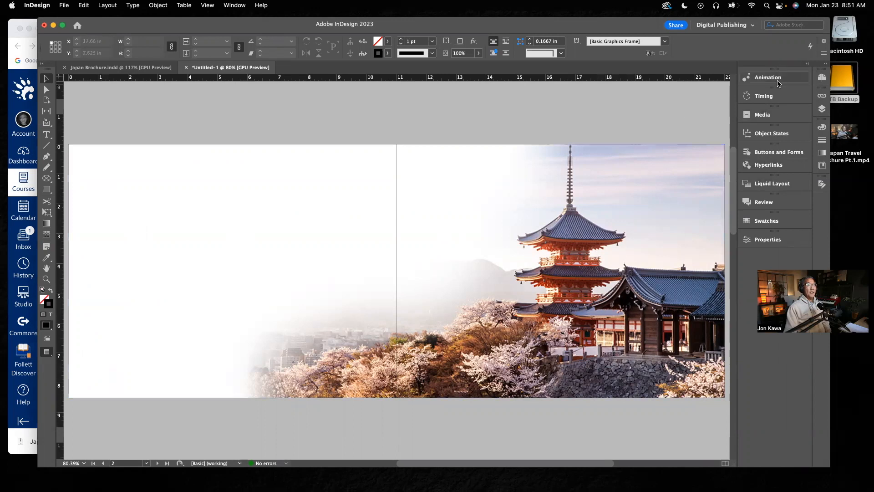
pyautogui.click(754, 28)
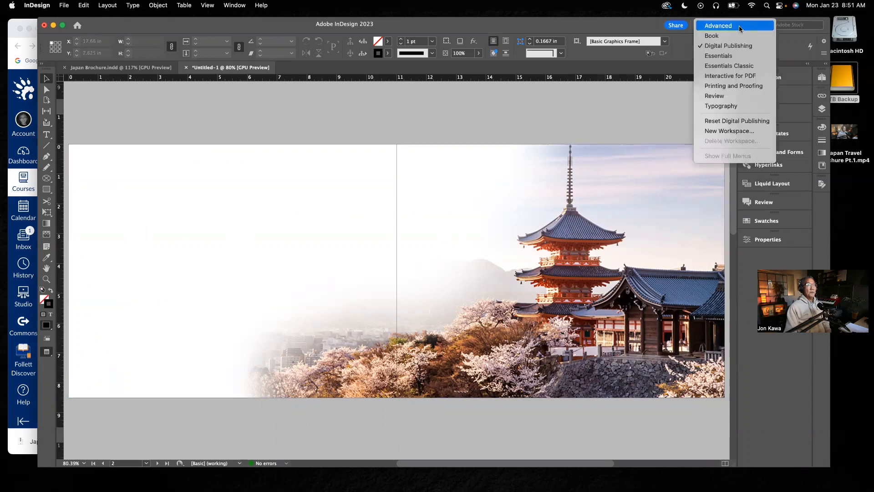
pyautogui.click(725, 66)
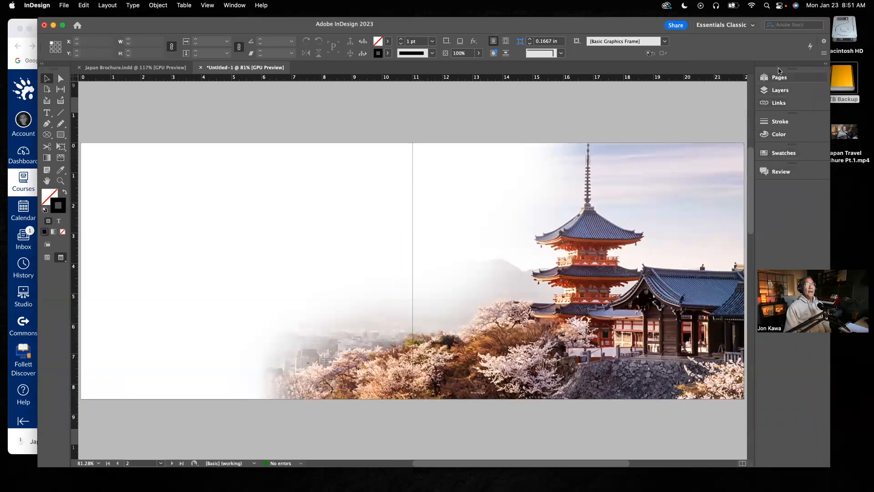
# Delete the temple image from spread 2-3 of the untitled document and go to page 1
pyautogui.click(779, 78)
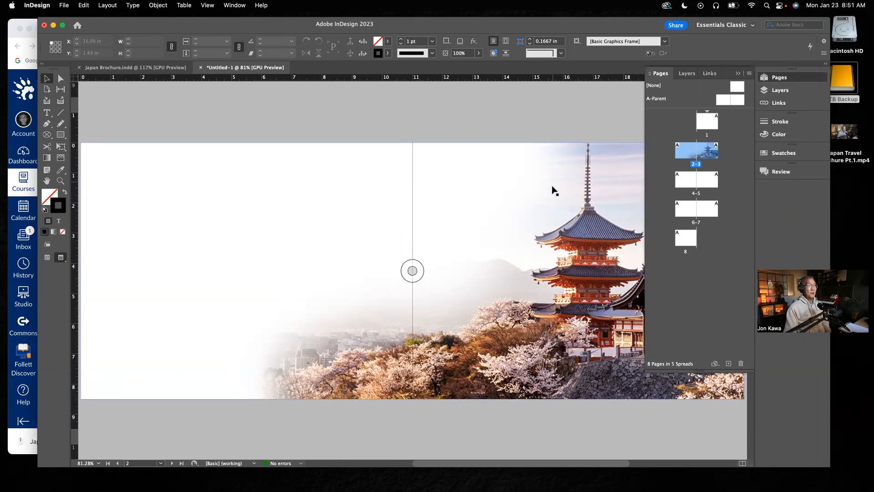
pyautogui.click(557, 277)
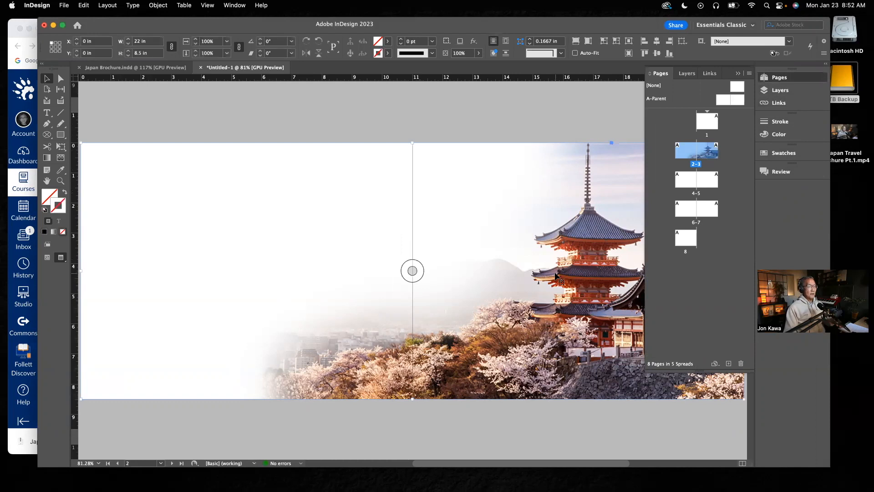
pyautogui.press('Delete')
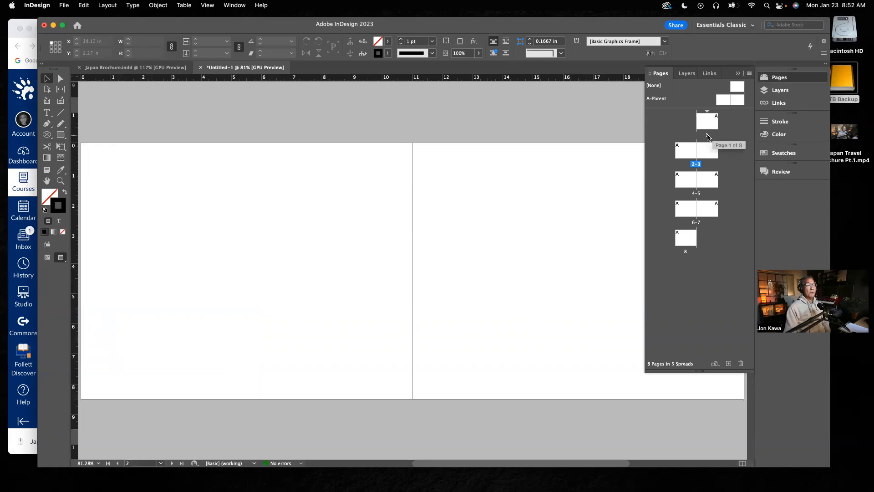
pyautogui.doubleClick(707, 136)
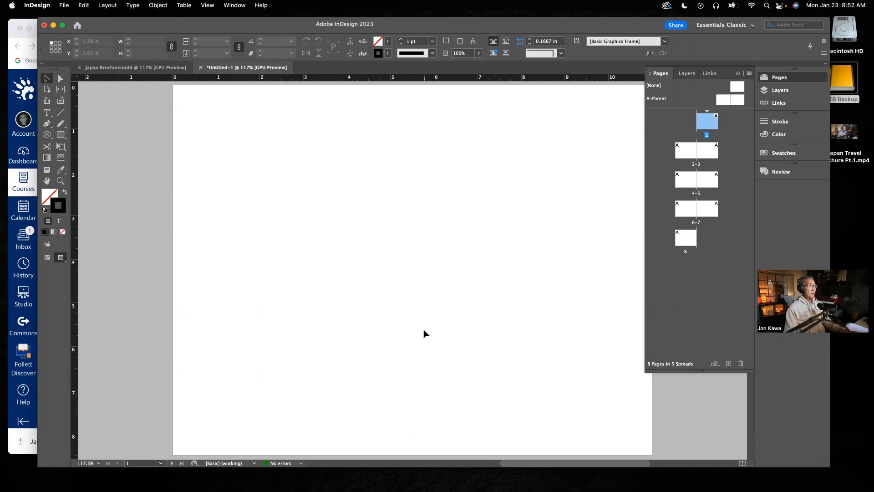
# Try out a vertical ruler guide at about 2 in on page 1 in Normal screen mode and delete it
pyautogui.press('w')
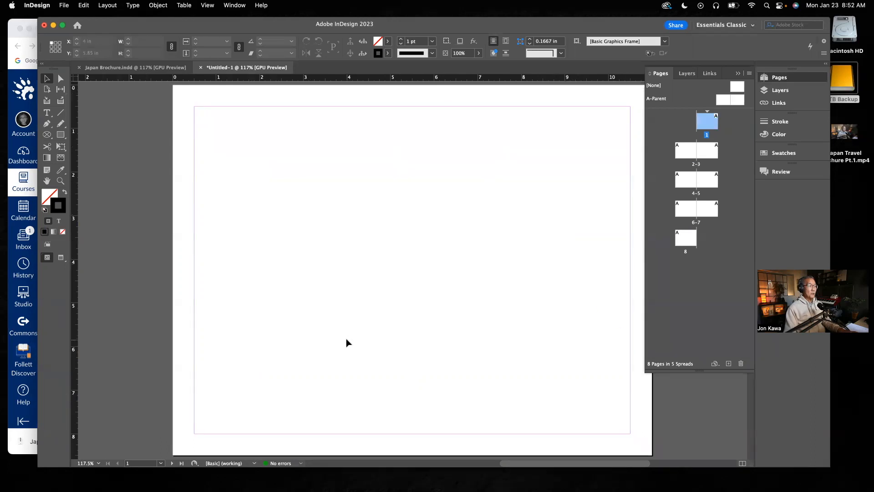
pyautogui.moveTo(74, 225); pyautogui.dragTo(262, 227)
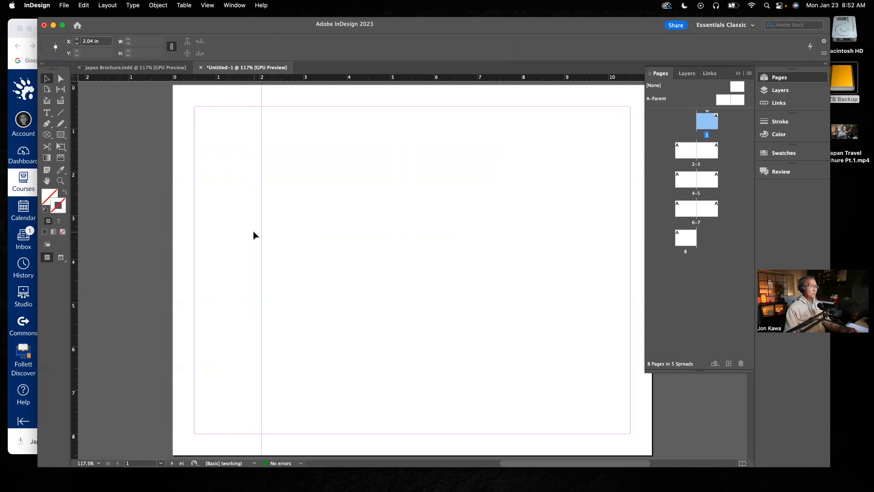
pyautogui.press('Delete')
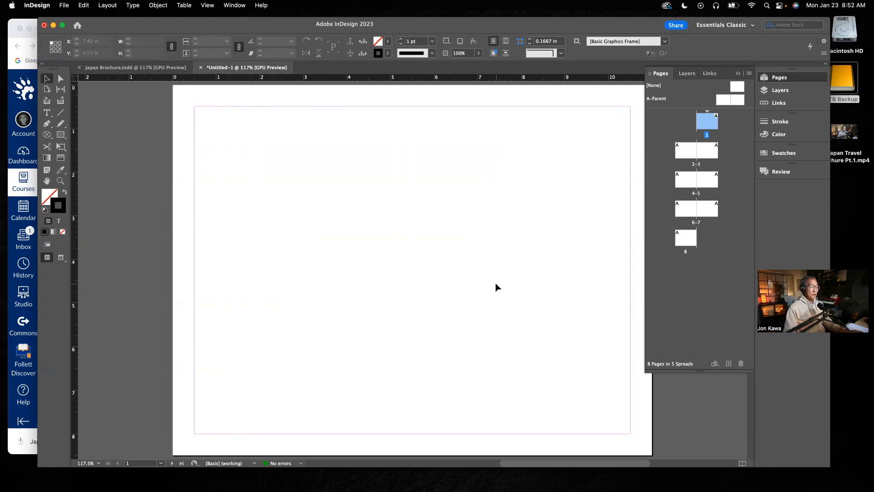
pyautogui.press('w')
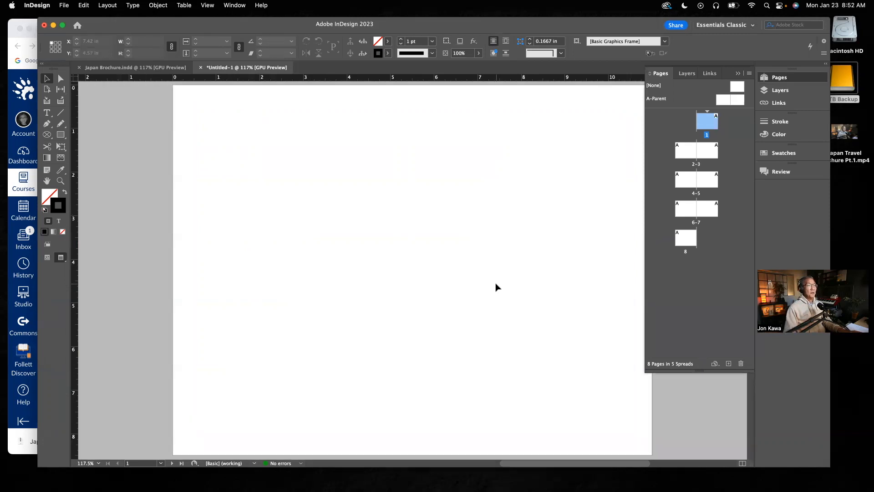
# Collapse the page overview and display page 1 in Normal screen mode with its margin guides
pyautogui.click(738, 74)
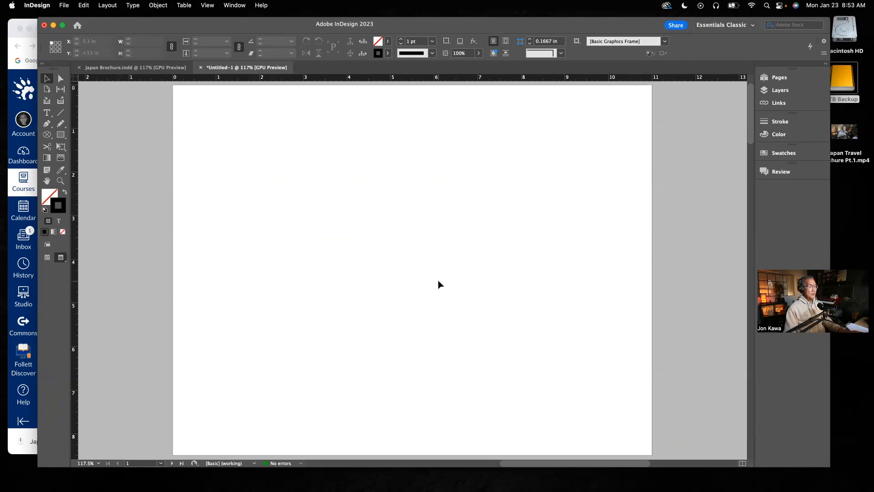
pyautogui.press('w')
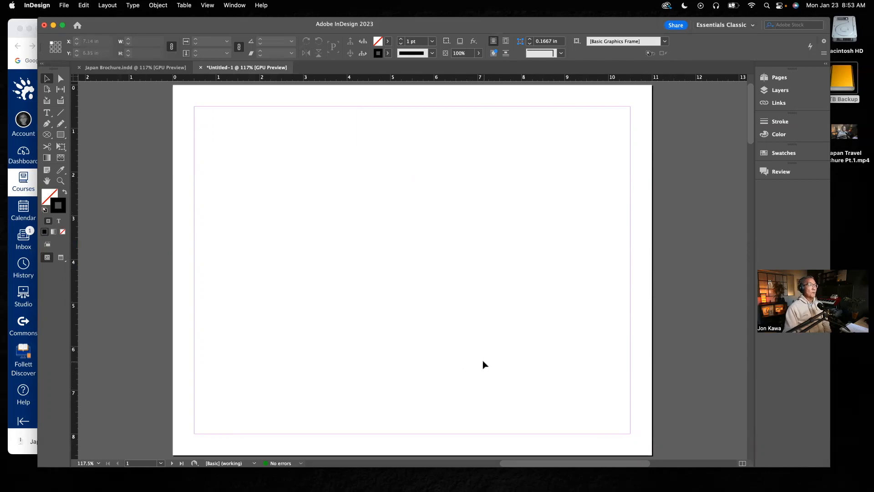
# Switch to Chrome and examine the sample cover design on the Japan Travel Brochure assignment page
pyautogui.click(9, 69)
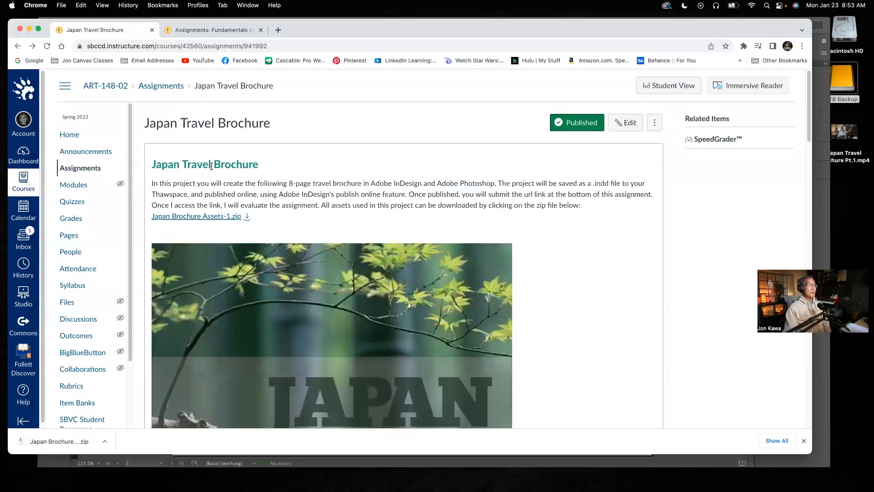
pyautogui.scroll(-3, 331, 306)
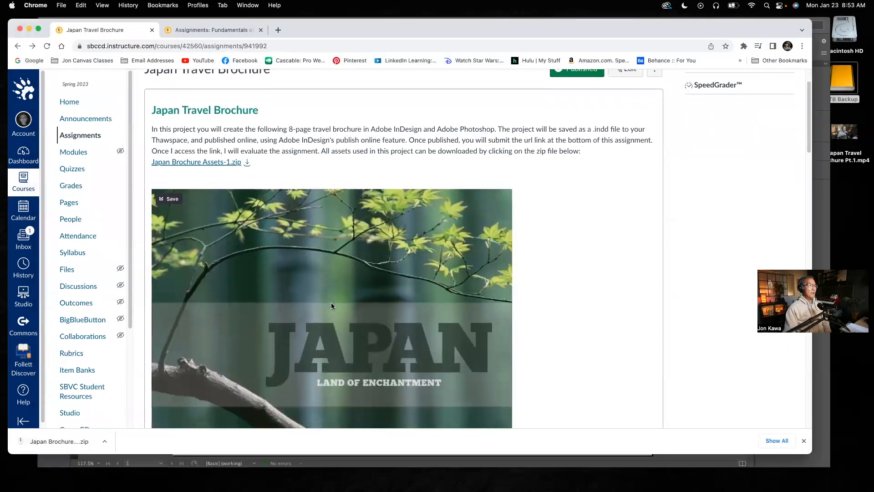
pyautogui.scroll(-1, 331, 306)
pyautogui.scroll(-1, 331, 306)
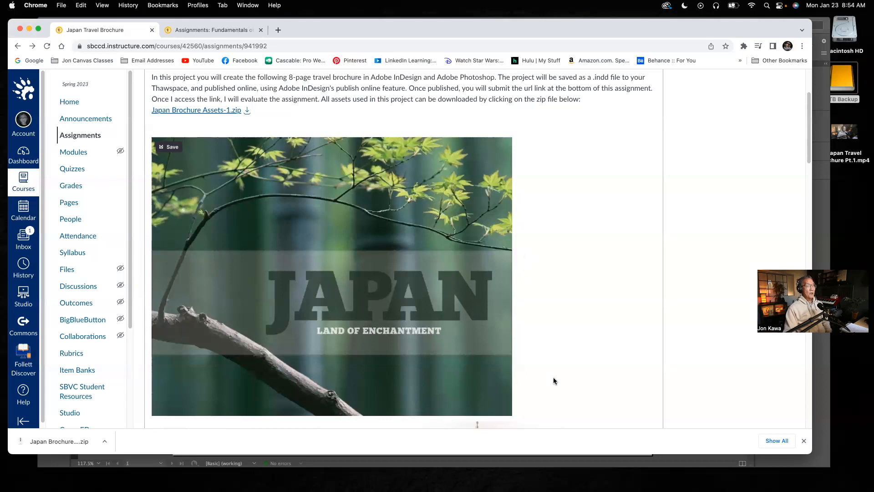
# Switch back to InDesign, bring up the Japan Brochure.indd document and examine its layer structure
pyautogui.press('super+Tab')
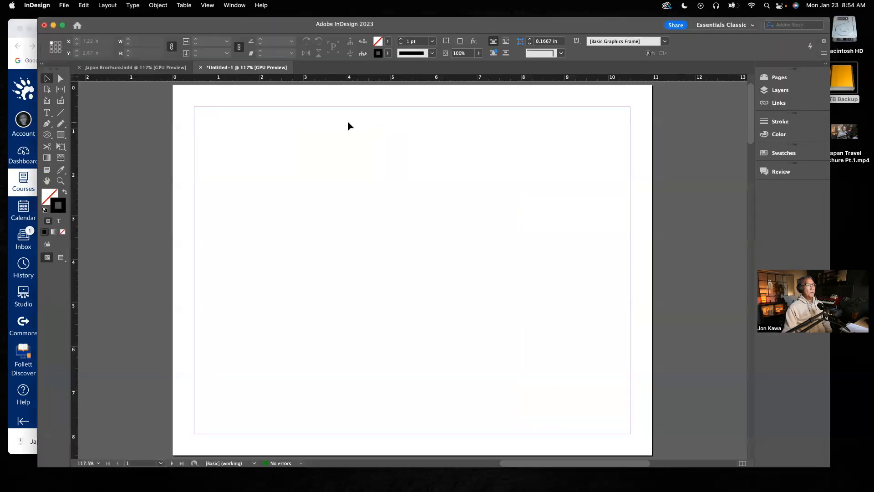
pyautogui.click(124, 68)
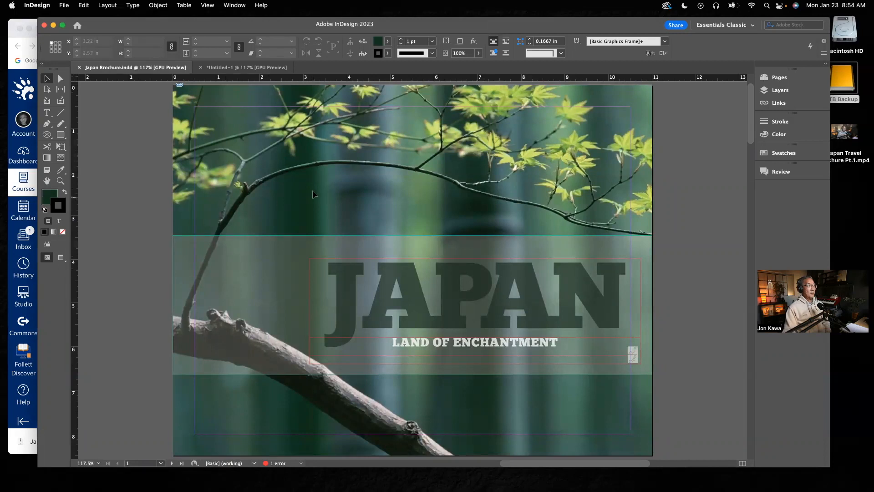
pyautogui.click(781, 91)
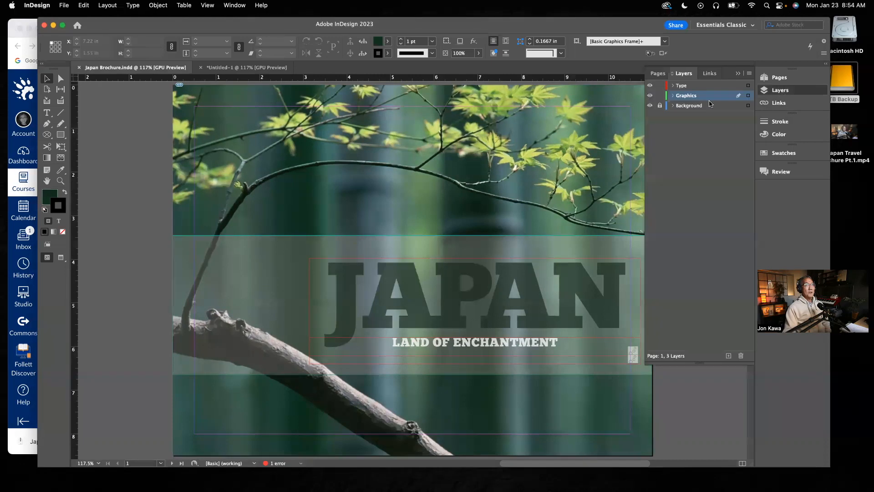
pyautogui.click(737, 74)
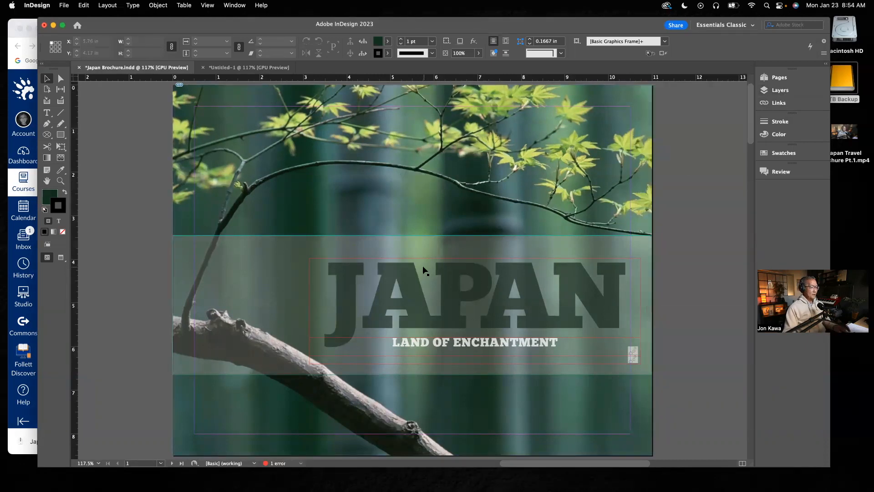
# Try moving the bamboo background photo left and slightly down, partly off the cover page, to X -3.875 in, Y 0.59 in
pyautogui.keyDown('alt'); pyautogui.click(401, 268); pyautogui.keyUp('alt')
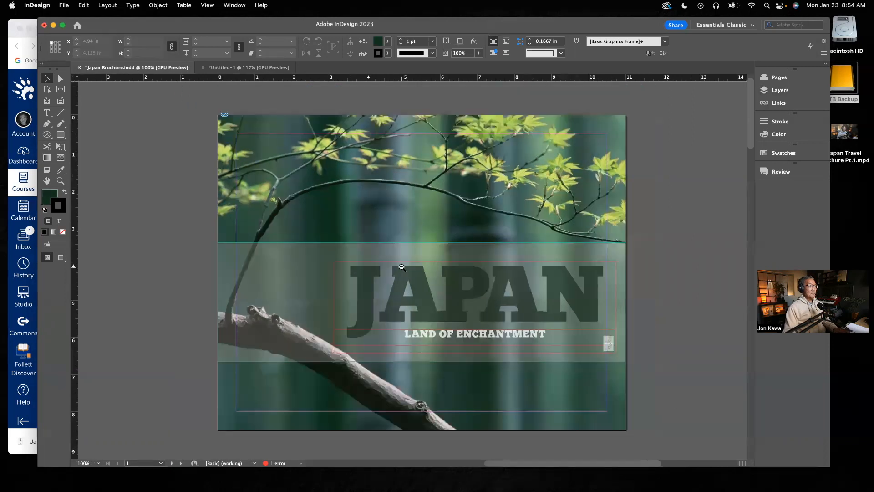
pyautogui.keyDown('alt'); pyautogui.click(401, 267); pyautogui.keyUp('alt')
pyautogui.click(419, 184)
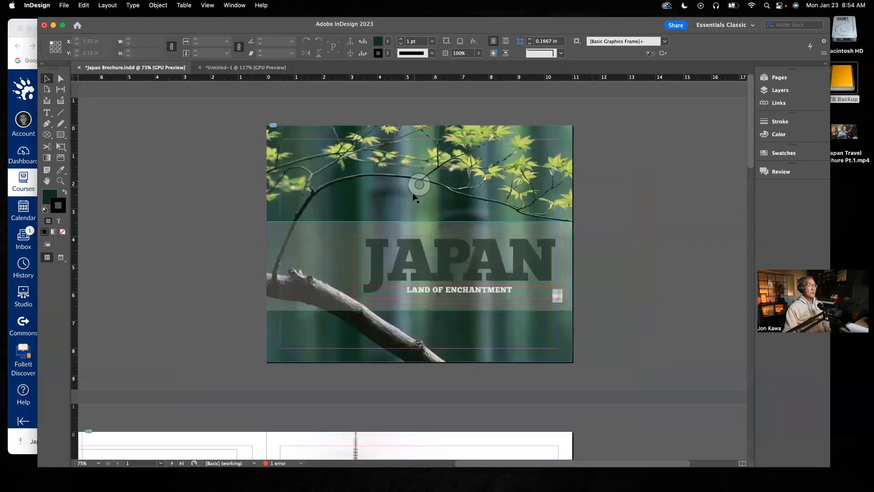
pyautogui.click(419, 244)
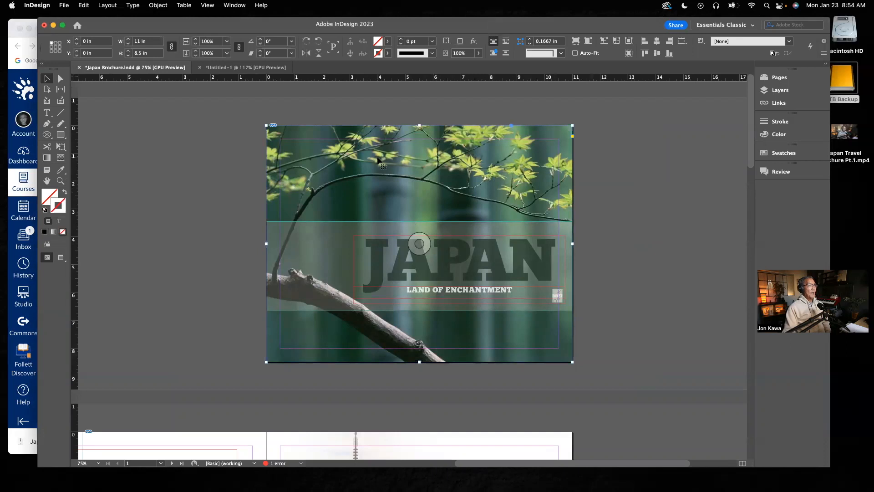
pyautogui.moveTo(382, 161); pyautogui.dragTo(273, 178)
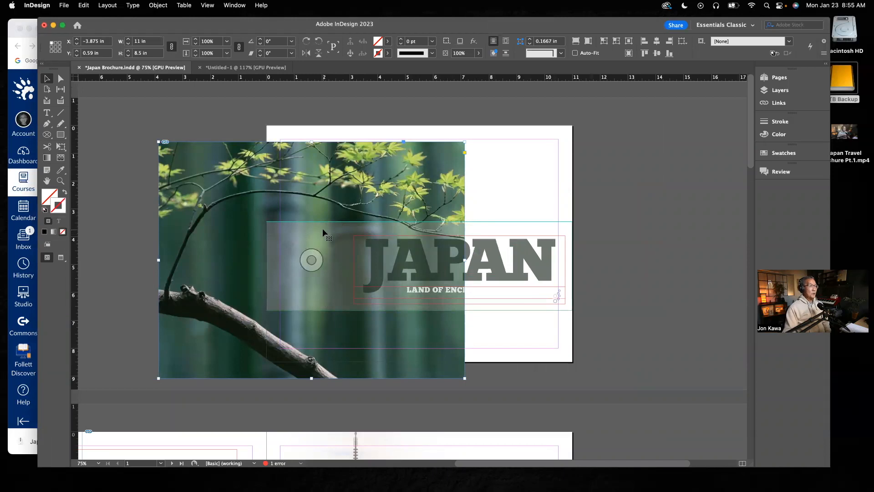
pyautogui.moveTo(324, 231)
pyautogui.mouseDown()
pyautogui.moveTo(323, 198)
pyautogui.moveTo(307, 227)
pyautogui.mouseUp()
pyautogui.press('super+z')
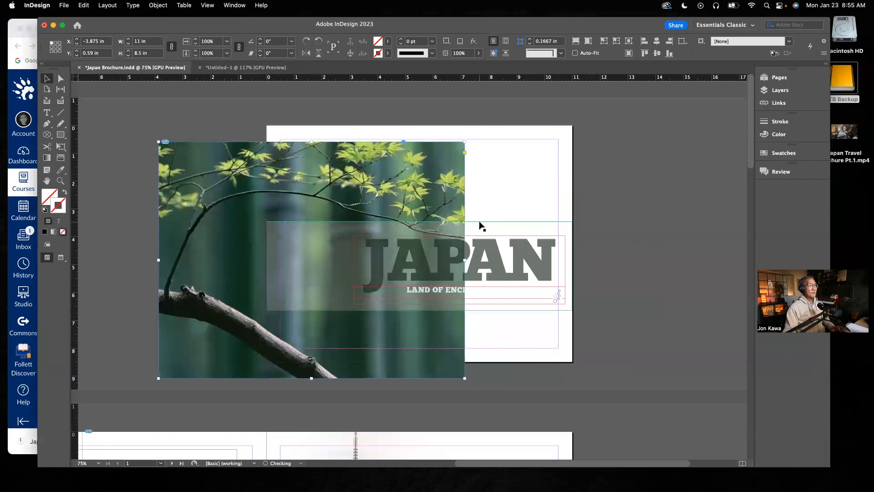
# Try moving the translucent band, the JAPAN title and the LAND OF ENCHANTMENT line away from their places on the cover
pyautogui.moveTo(484, 232); pyautogui.dragTo(591, 119)
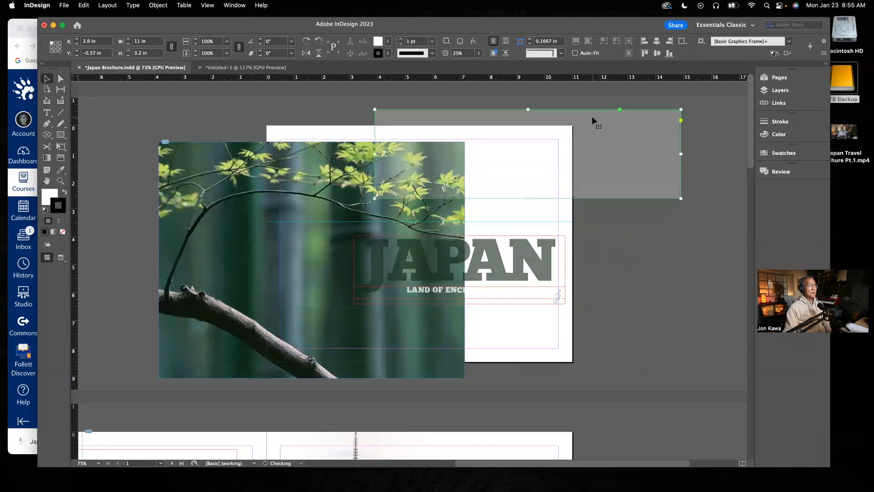
pyautogui.click(539, 274)
pyautogui.moveTo(539, 274); pyautogui.dragTo(662, 258)
pyautogui.moveTo(421, 291); pyautogui.dragTo(554, 342)
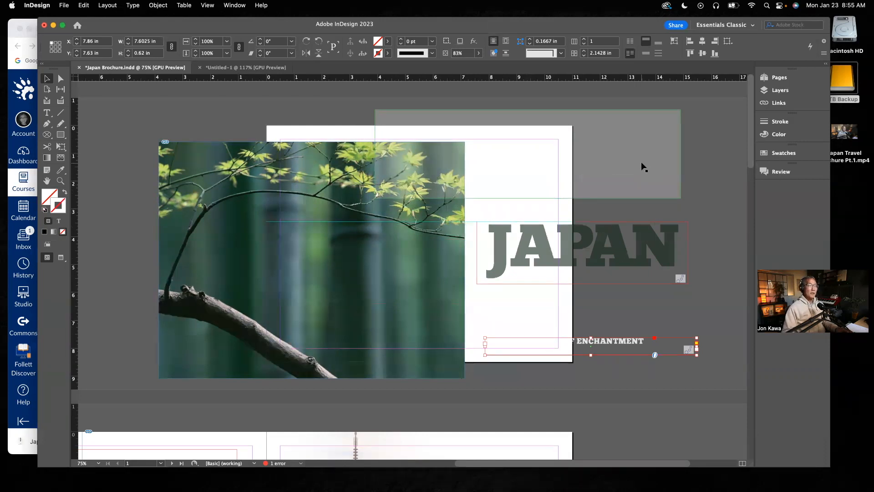
# Undo the moves of the cover's subtitle, title, translucent band and background photo, and deselect everything
pyautogui.press('super+z')
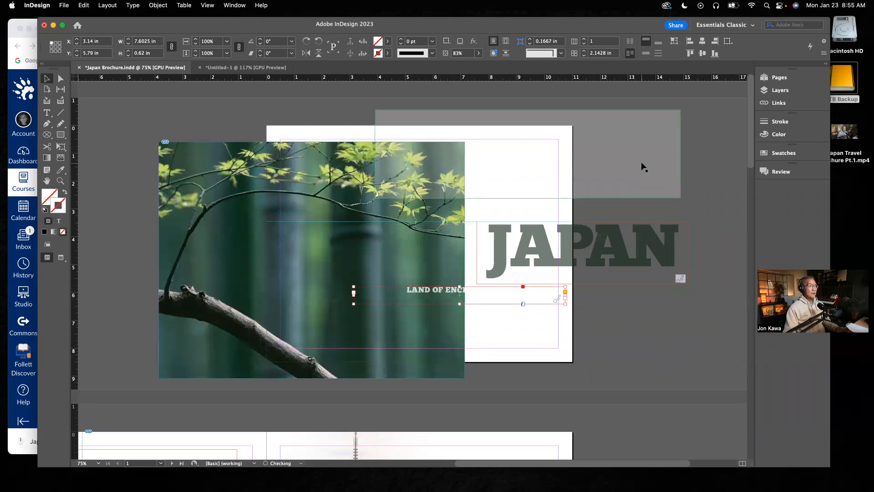
pyautogui.press('super+z')
pyautogui.press('super+z')
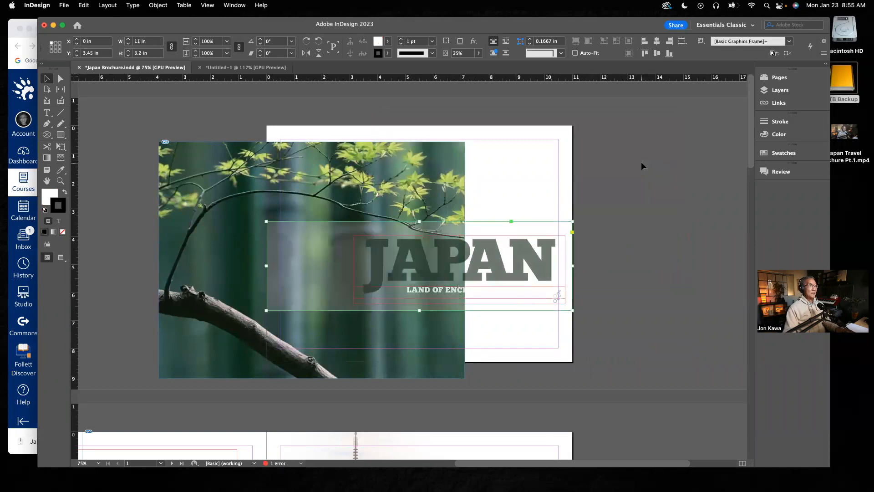
pyautogui.press('super+z')
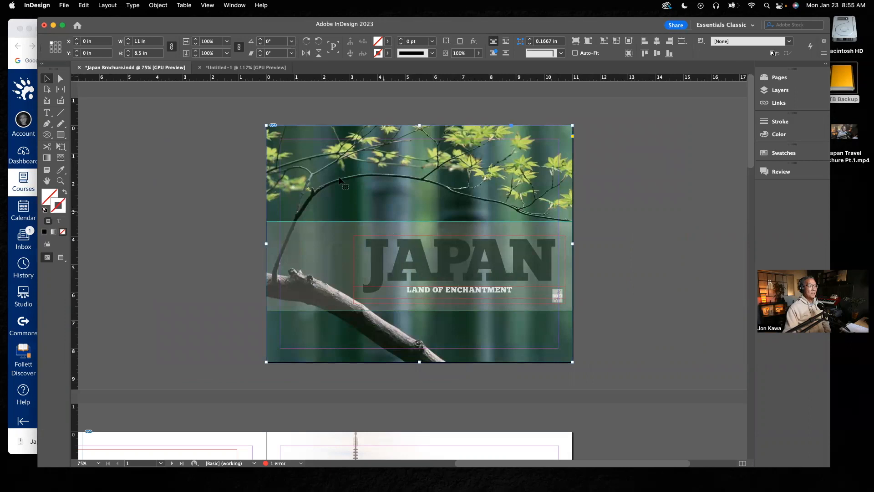
pyautogui.click(251, 199)
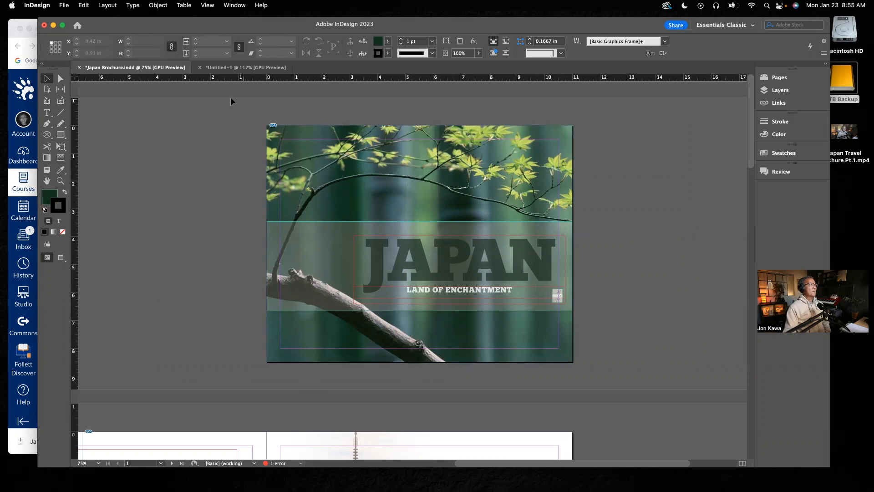
# Switch to the Untitled-1 document and add two new layers above Layer 1
pyautogui.click(227, 68)
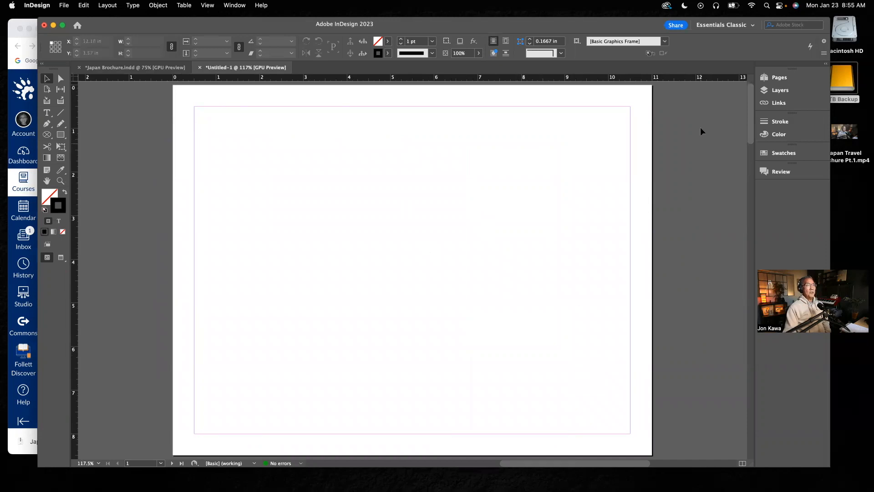
pyautogui.click(780, 90)
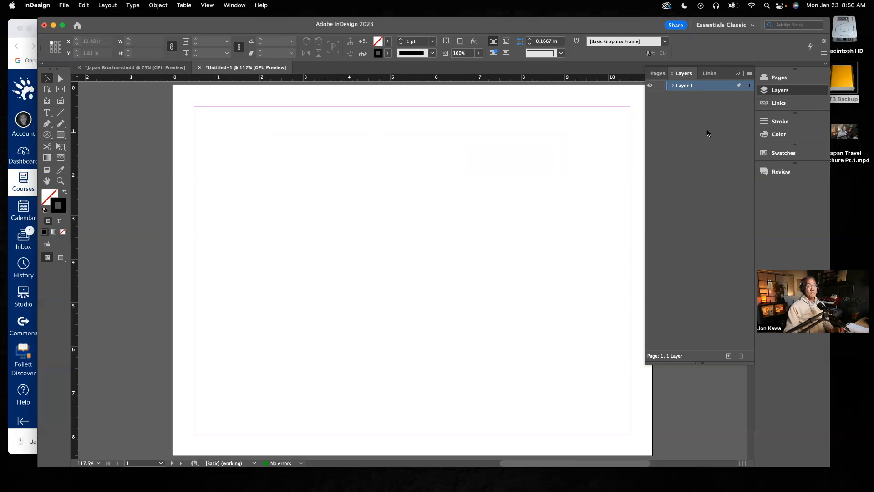
pyautogui.click(738, 73)
pyautogui.click(778, 90)
pyautogui.click(728, 356)
pyautogui.click(729, 356)
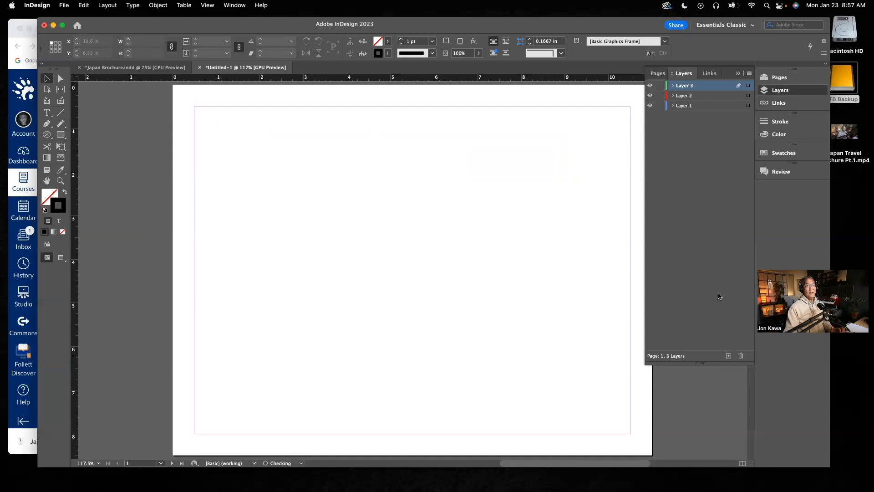
# Rename Layer 3 as Type, Layer 2 as Images and Layer 1 as Background
pyautogui.doubleClick(686, 88)
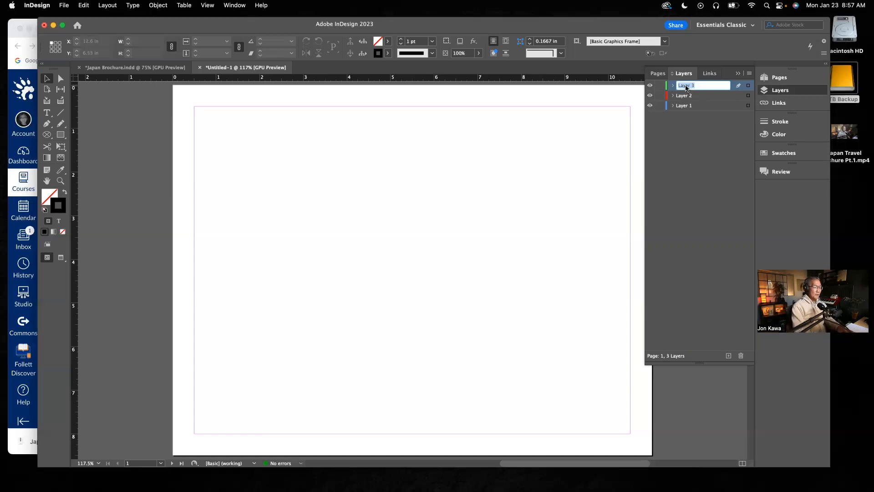
pyautogui.write('Type')
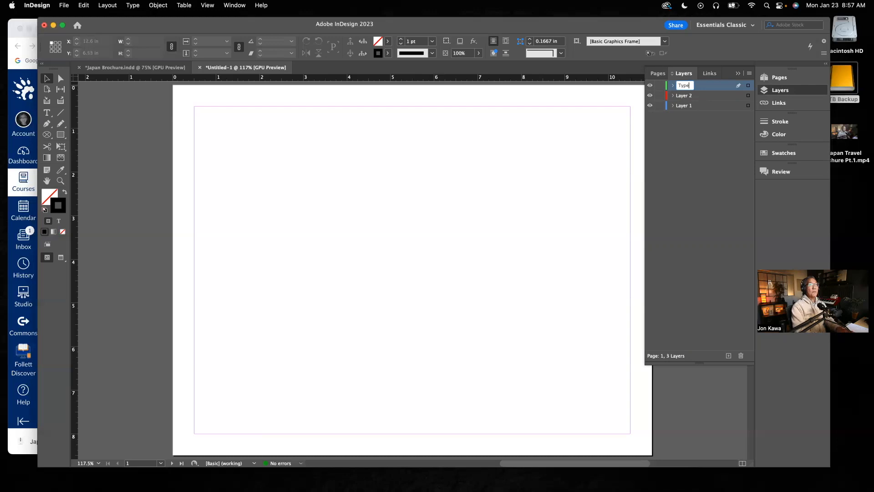
pyautogui.click(684, 97)
pyautogui.doubleClick(685, 97)
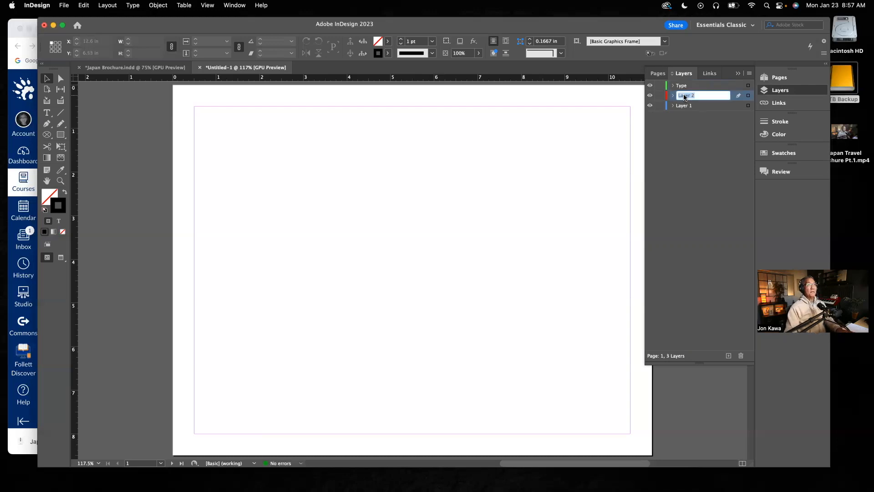
pyautogui.write('Images')
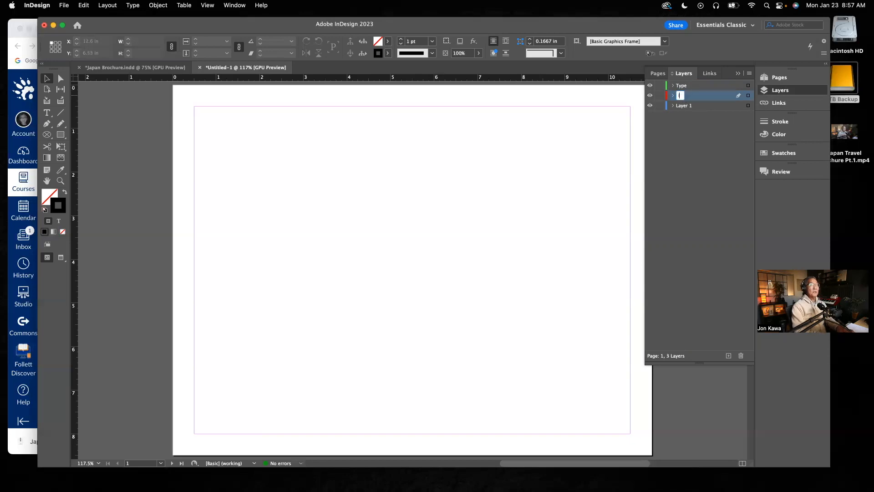
pyautogui.click(688, 106)
pyautogui.doubleClick(688, 106)
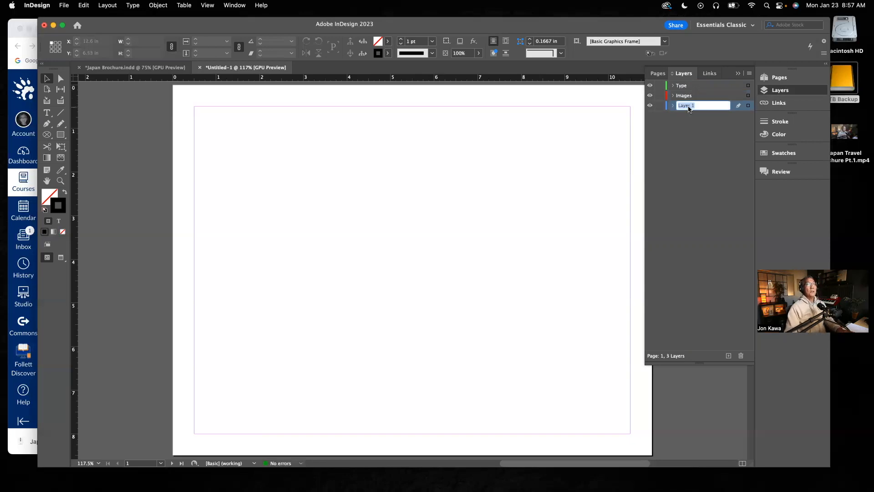
pyautogui.write('Ba')
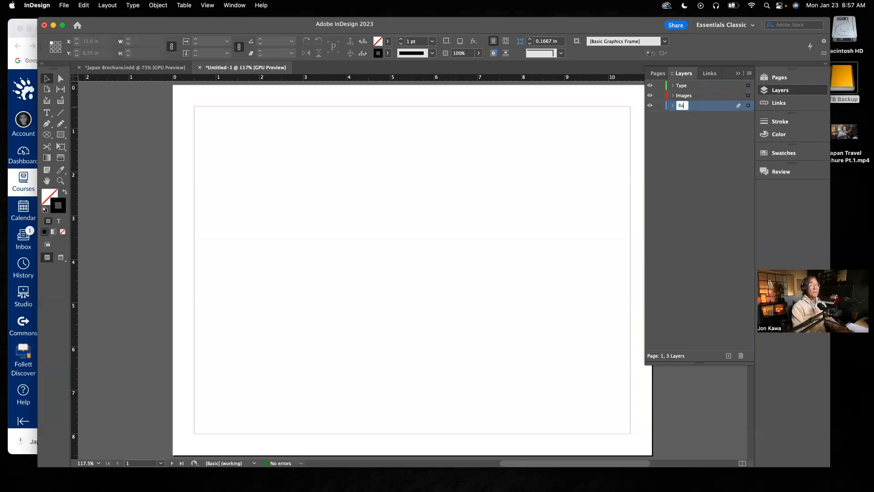
pyautogui.write('ckground')
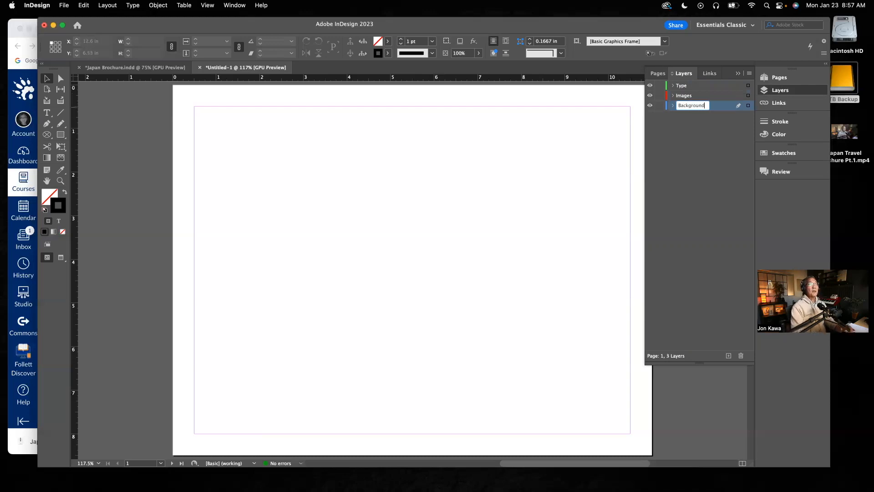
pyautogui.click(685, 141)
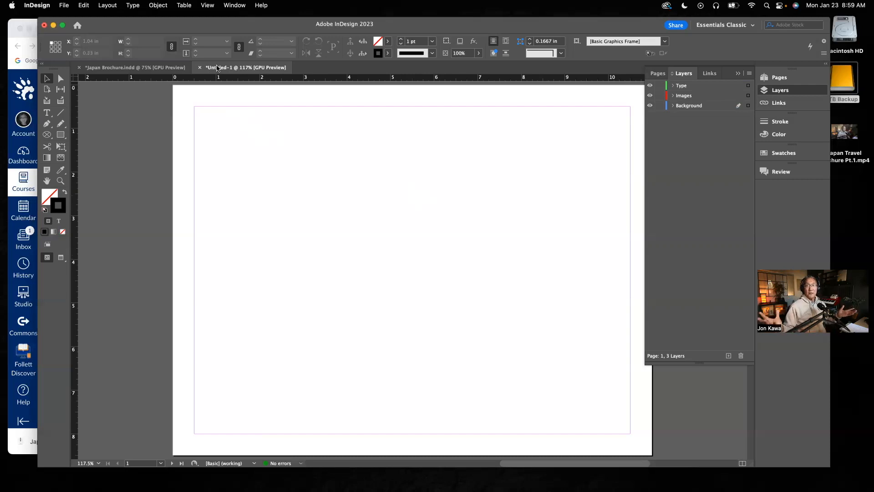
# Start saving the document and create a new folder named Demonstration inside the Japan Brochure Folder
pyautogui.click(64, 7)
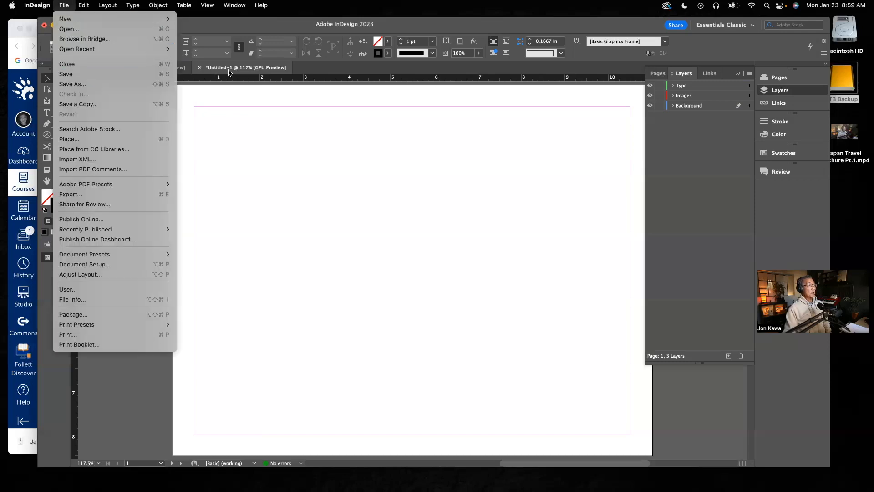
pyautogui.click(75, 75)
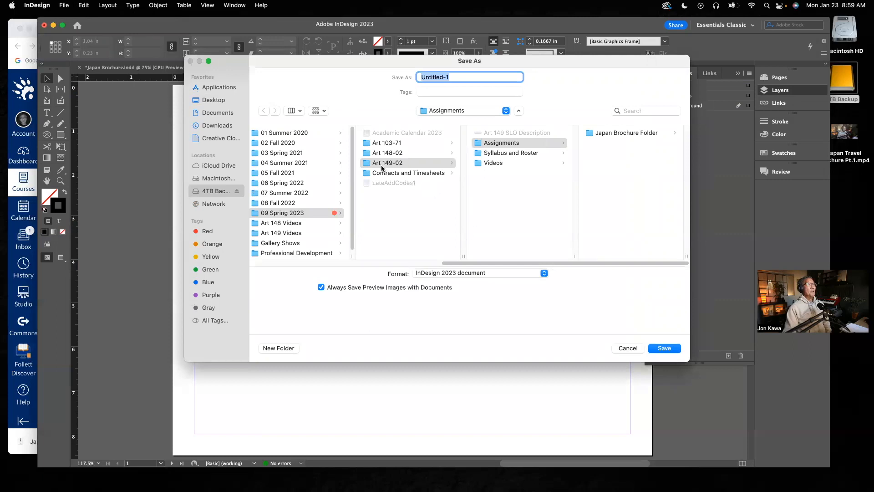
pyautogui.click(626, 134)
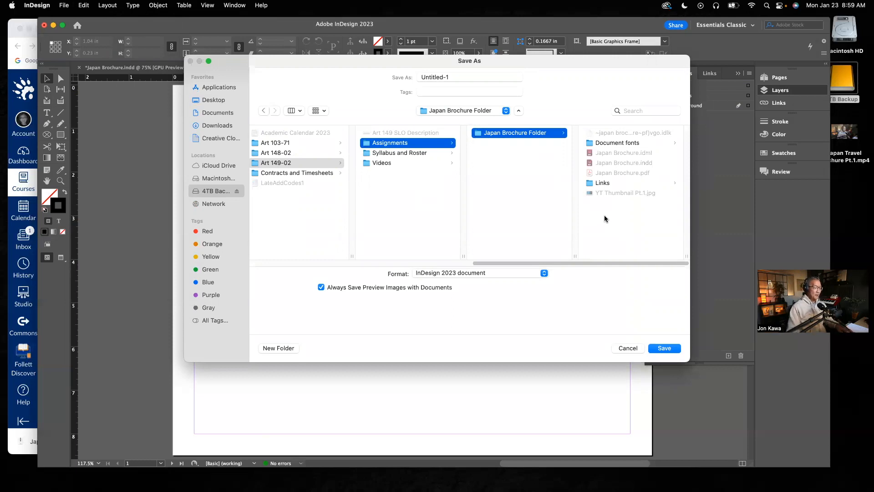
pyautogui.press('shift+super+n')
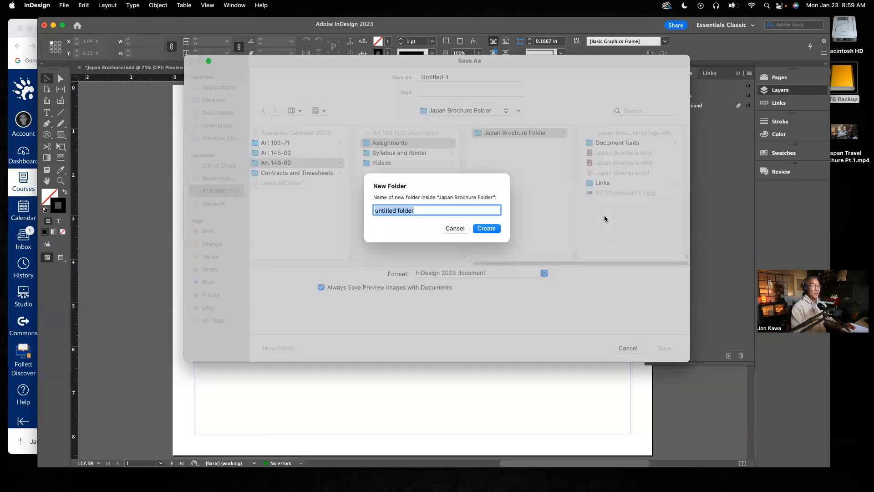
pyautogui.write('De')
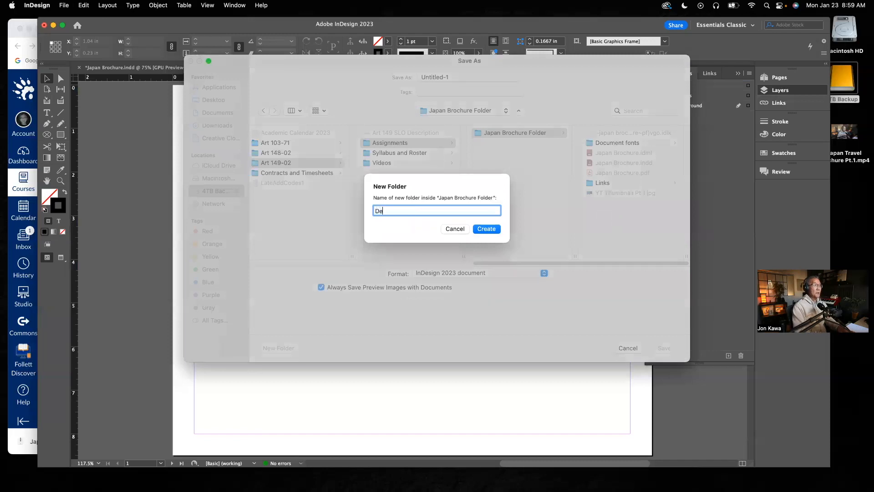
pyautogui.write('monstration')
pyautogui.click(487, 229)
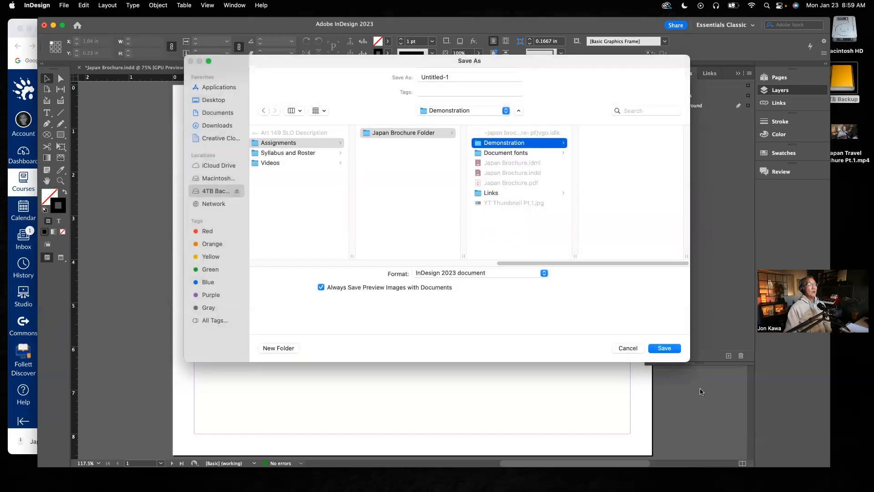
# Save the document as Japan Travel Brochure in InDesign 2023 format in the Demonstration folder
pyautogui.click(451, 75)
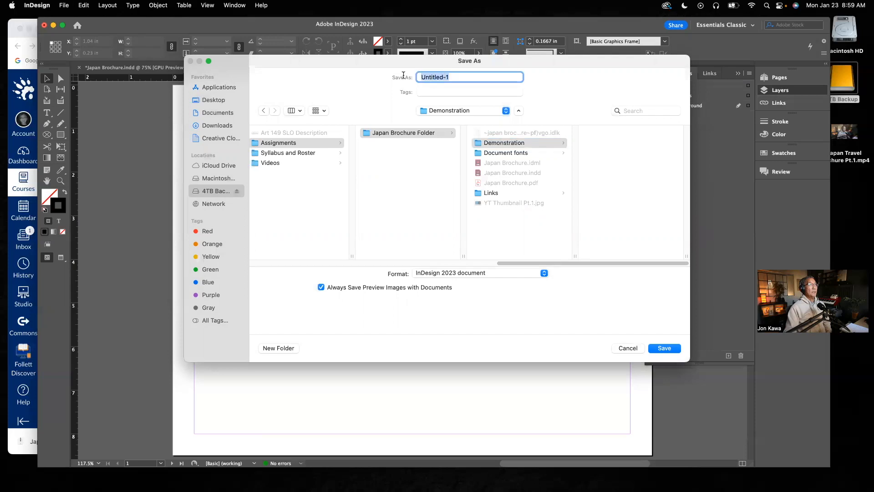
pyautogui.write('Japan Tra')
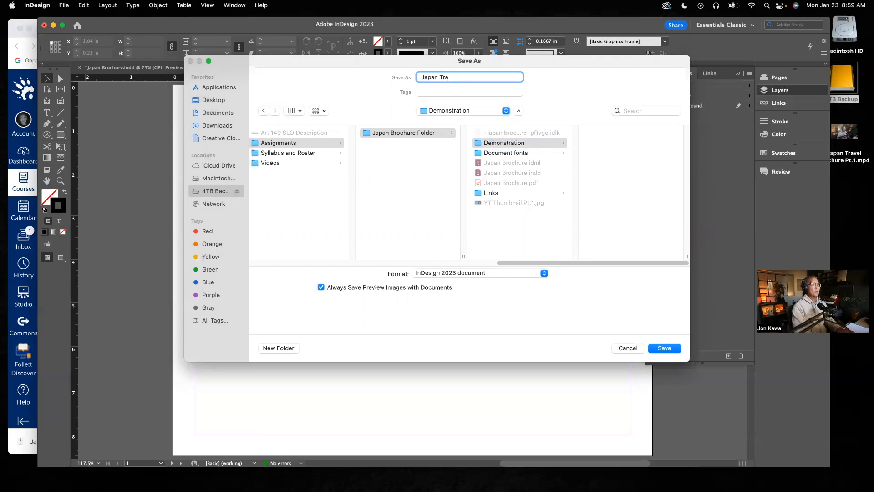
pyautogui.write('rochure')
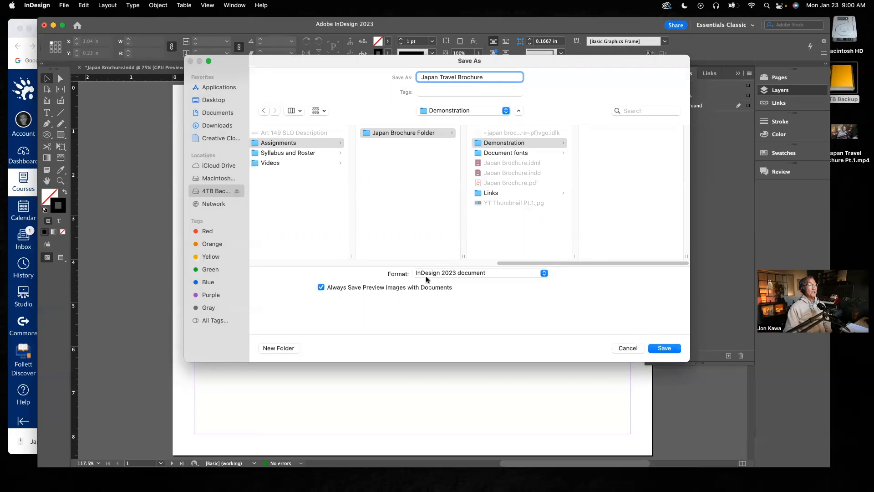
pyautogui.click(674, 350)
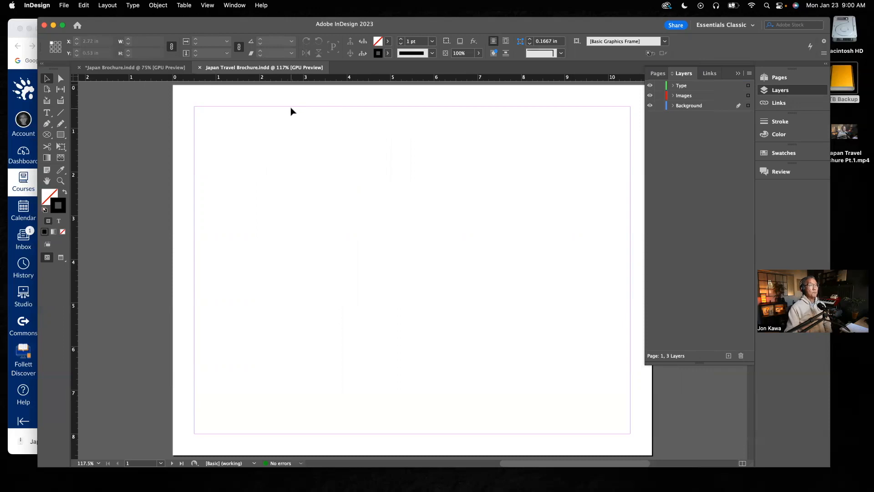
# Start placing a file on the Background layer and browse the 4TB Backup drive to the Images folder inside Japan Brochure Assets
pyautogui.click(738, 74)
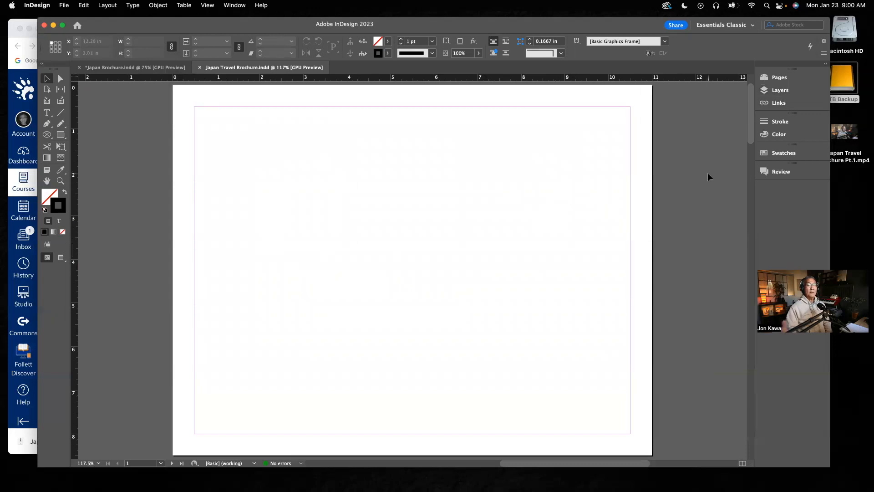
pyautogui.click(787, 91)
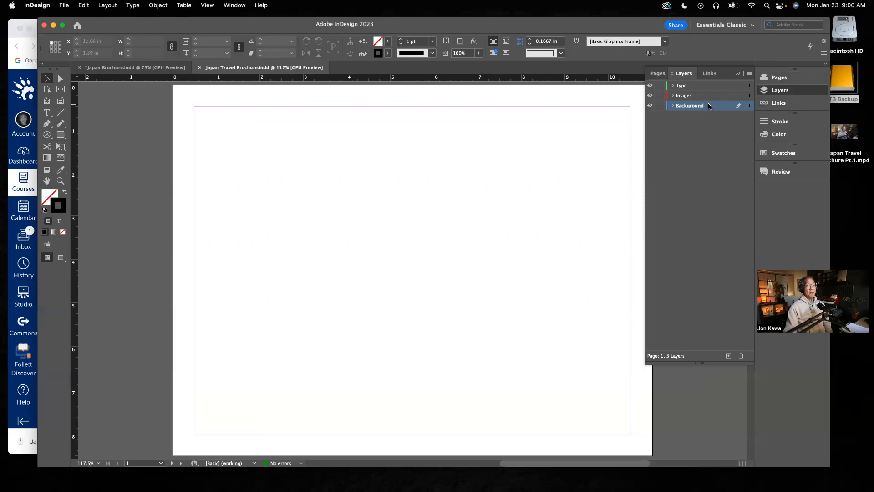
pyautogui.click(64, 5)
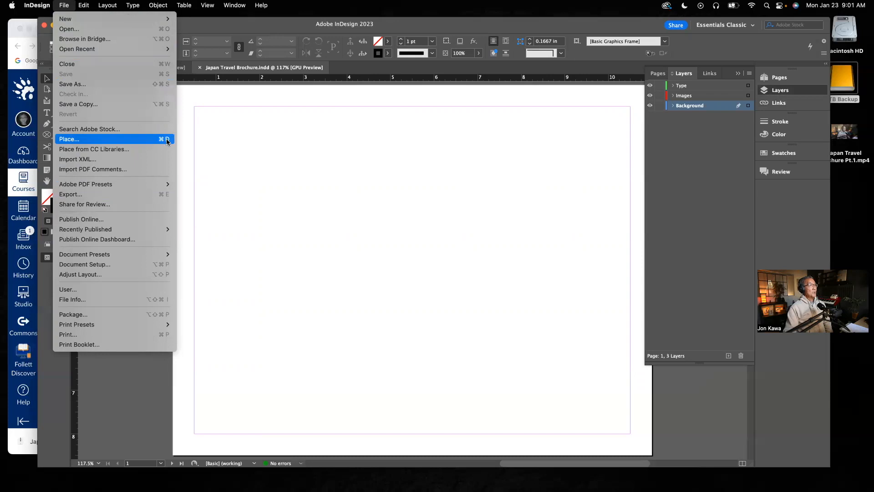
pyautogui.click(112, 140)
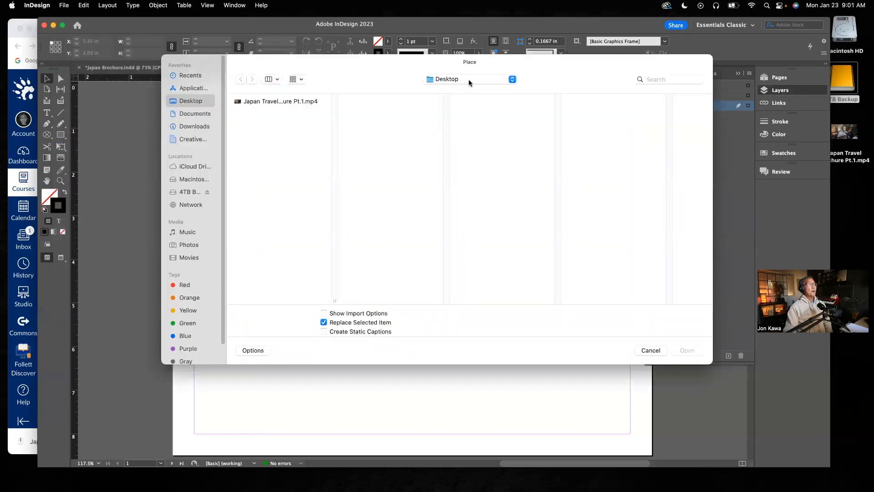
pyautogui.click(471, 83)
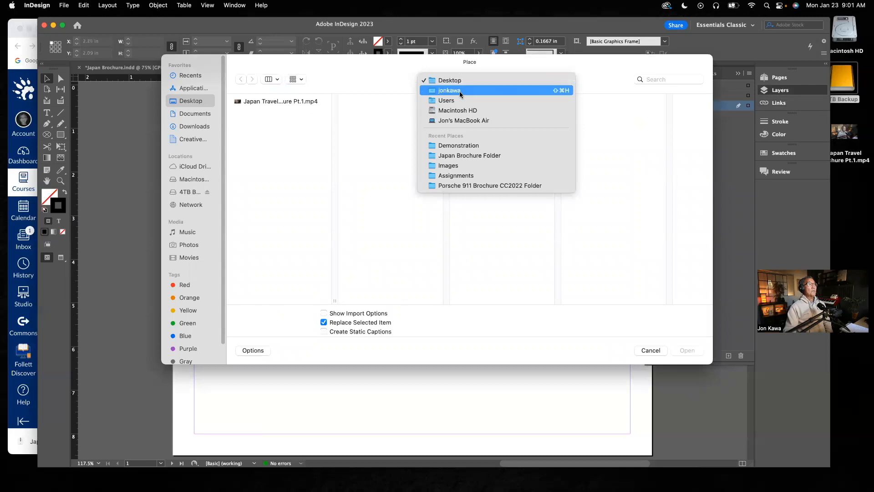
pyautogui.click(458, 91)
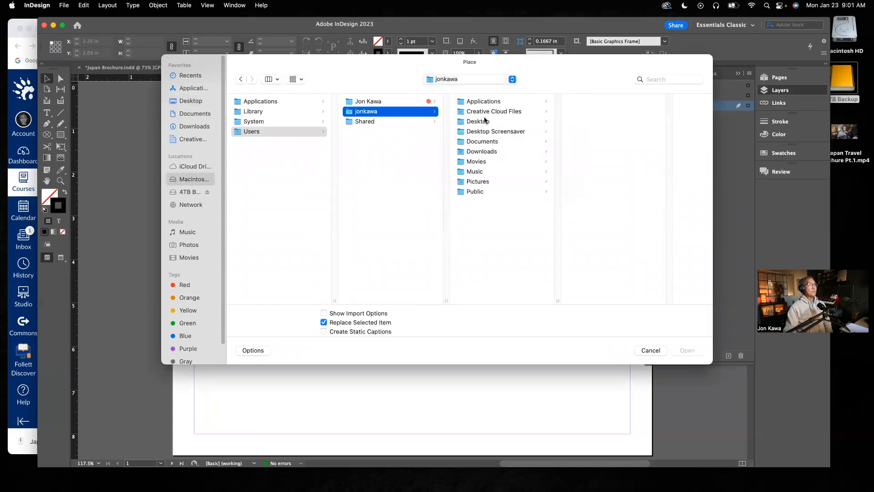
pyautogui.click(190, 193)
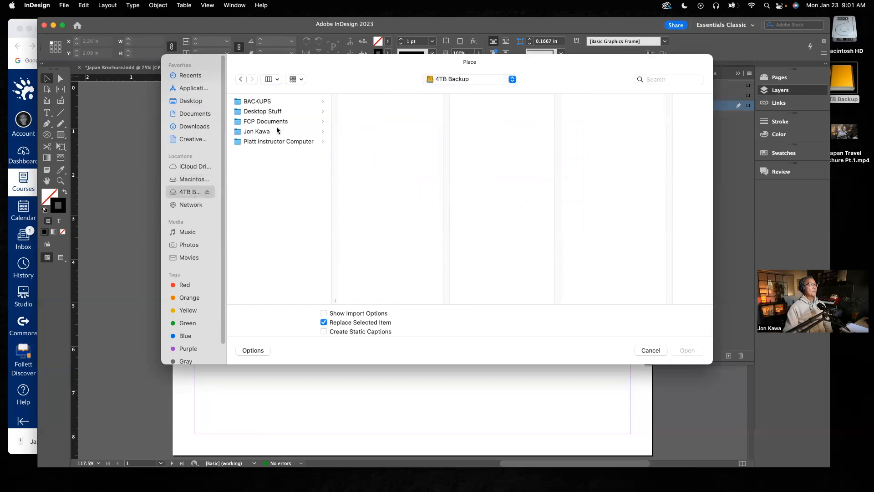
pyautogui.click(265, 133)
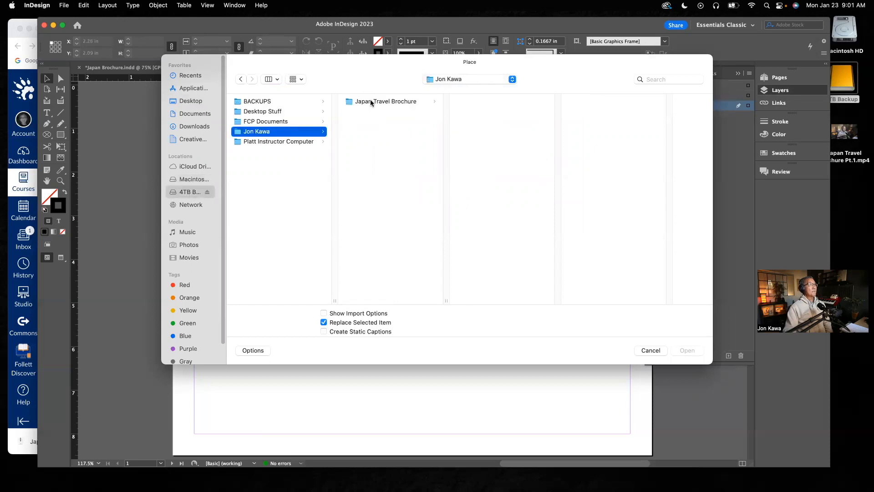
pyautogui.click(370, 101)
pyautogui.click(507, 100)
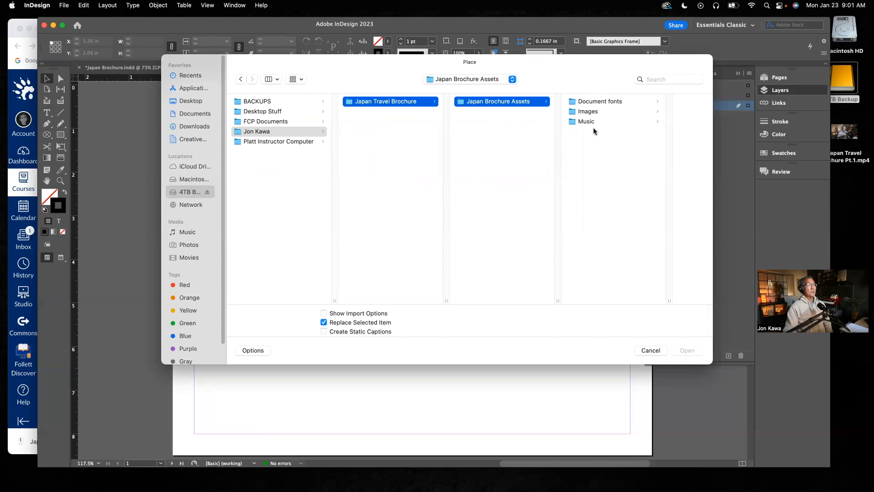
pyautogui.click(590, 111)
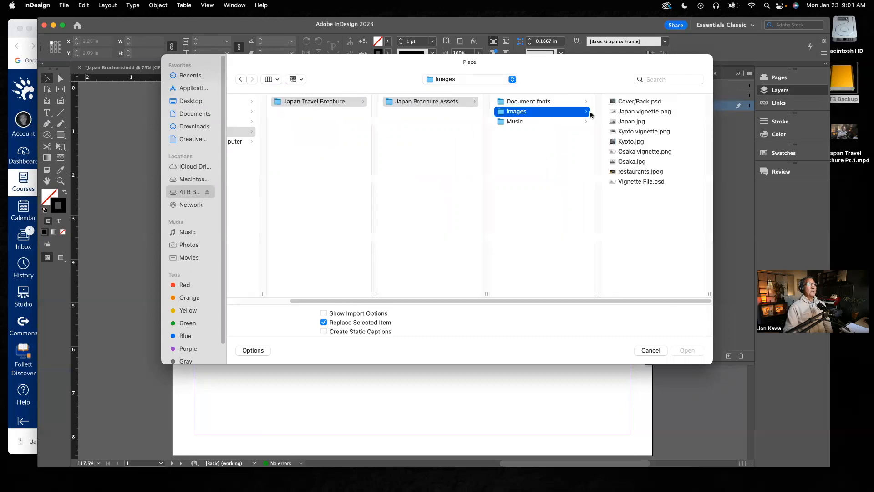
# Place Cover/Back.psd across the entire cover page at 11 by 8.5 in, then deselect it
pyautogui.click(635, 104)
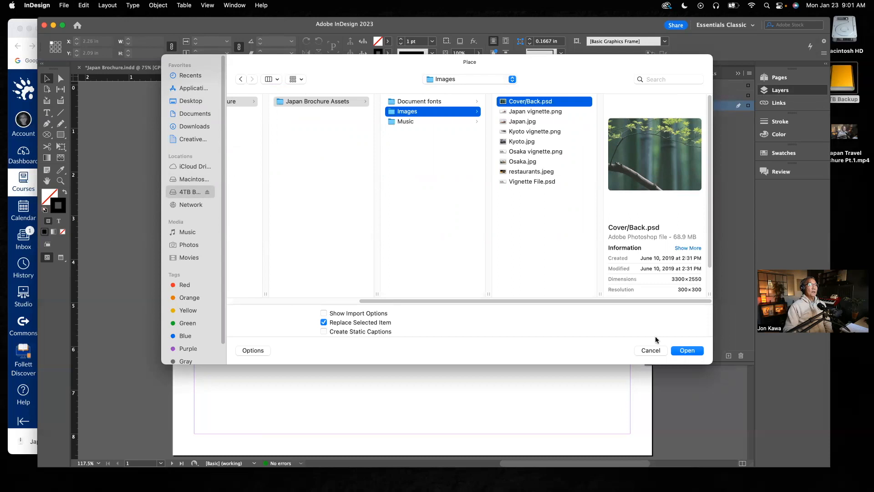
pyautogui.click(687, 351)
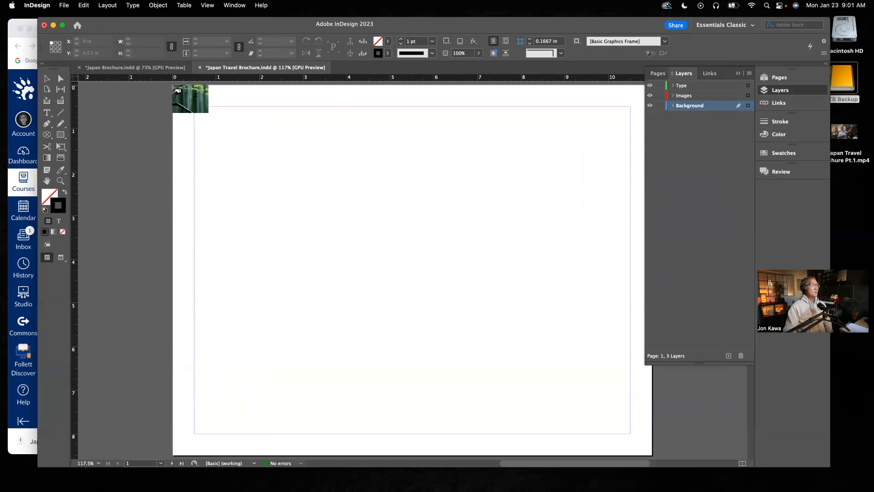
pyautogui.moveTo(174, 87); pyautogui.dragTo(651, 423)
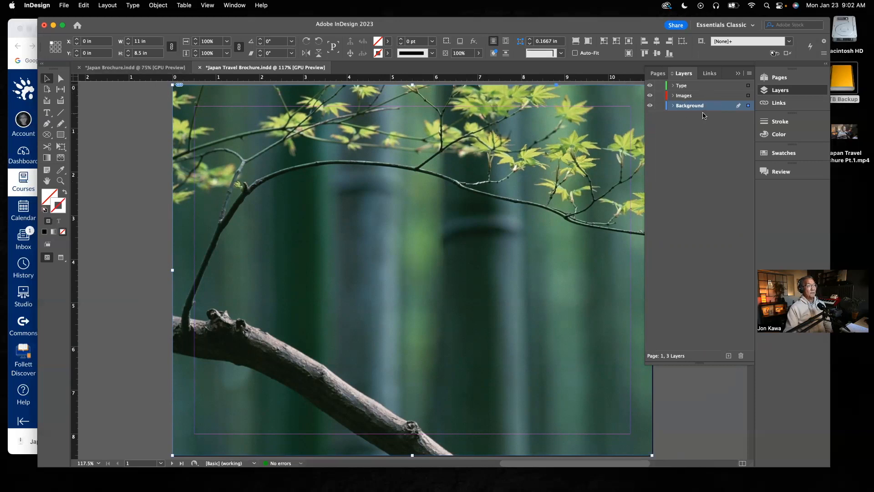
pyautogui.click(158, 131)
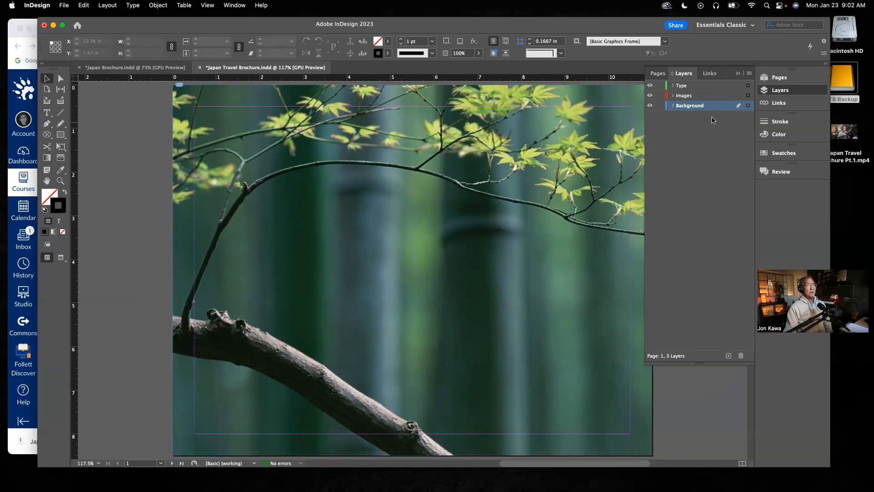
pyautogui.click(660, 106)
pyautogui.click(660, 105)
pyautogui.moveTo(445, 204); pyautogui.dragTo(303, 269)
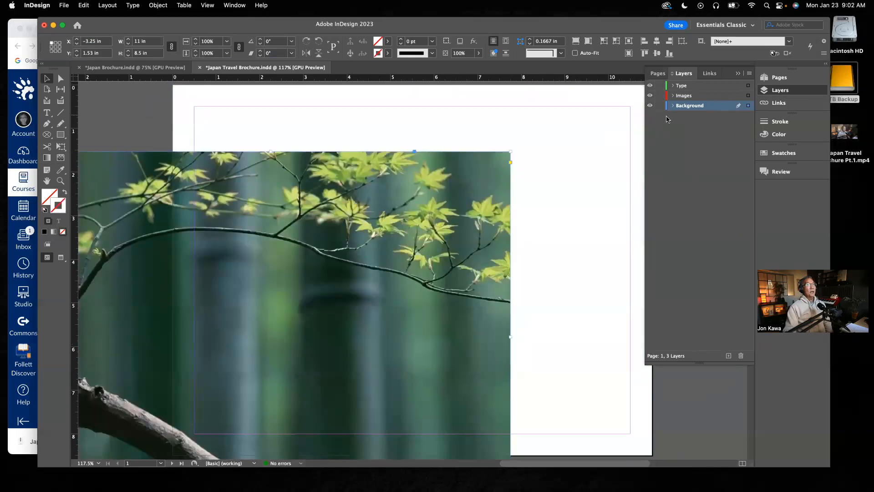
pyautogui.press('super+z')
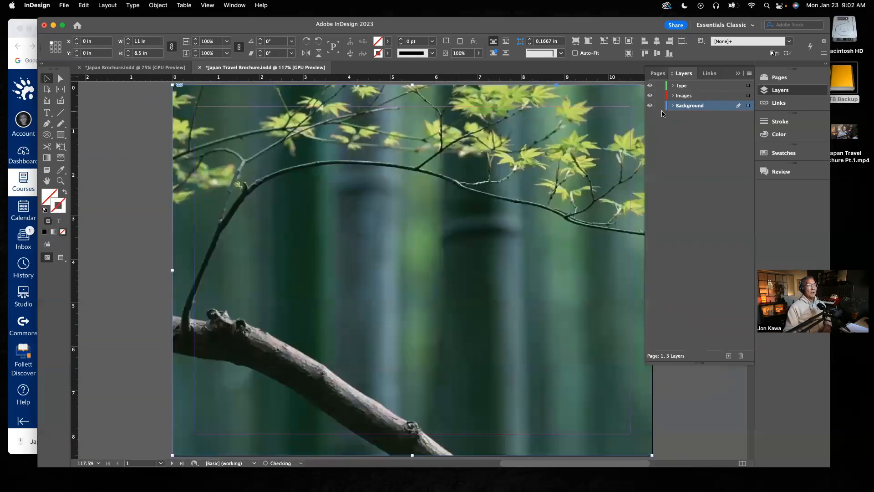
# Lock the Background layer
pyautogui.click(658, 105)
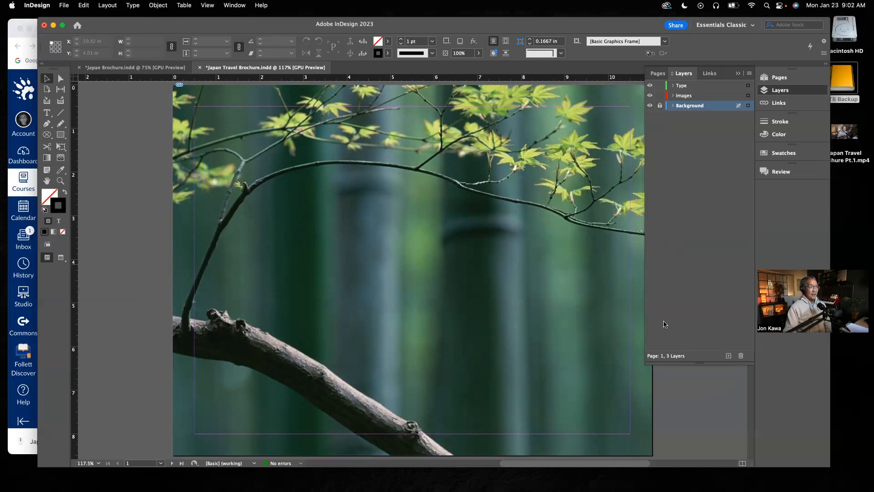
# Switch to the Japan Brochure document and examine the translucent band behind the cover title, including its layer and fill swatch
pyautogui.click(135, 67)
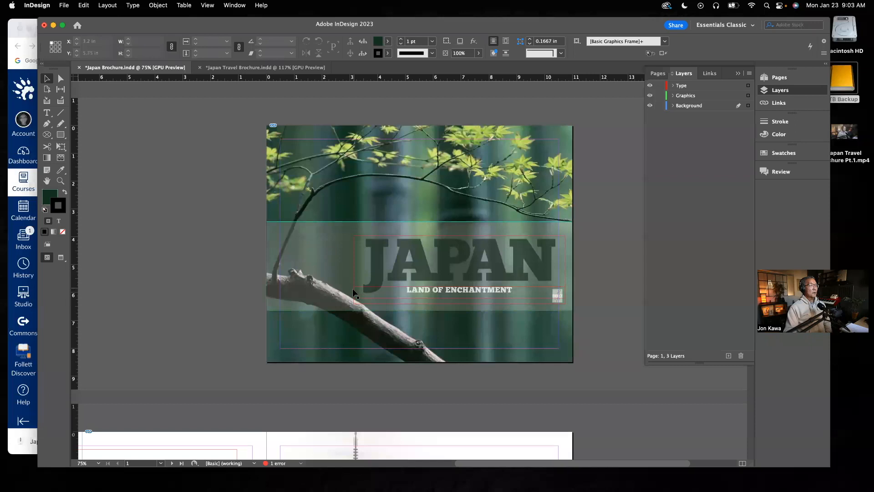
pyautogui.click(316, 257)
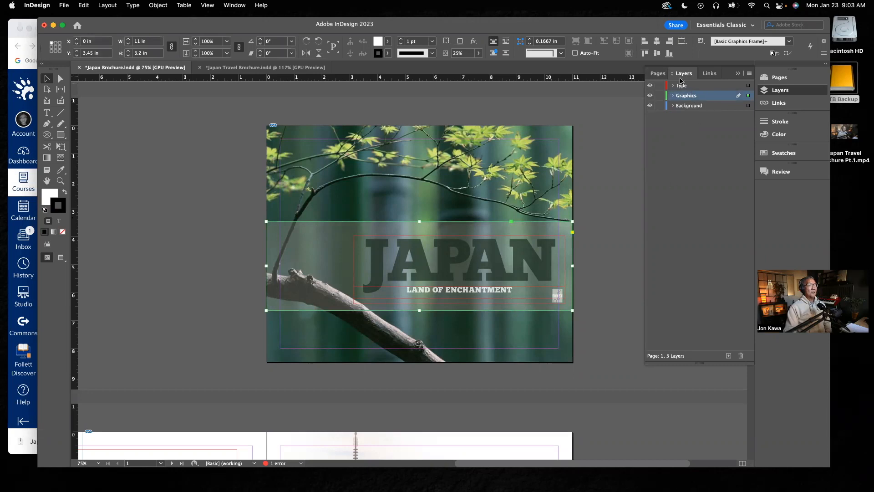
pyautogui.click(264, 68)
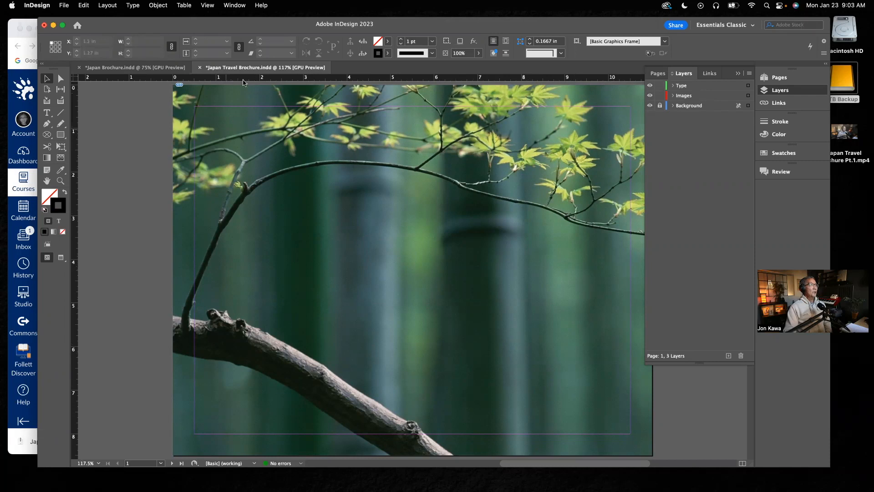
pyautogui.click(127, 68)
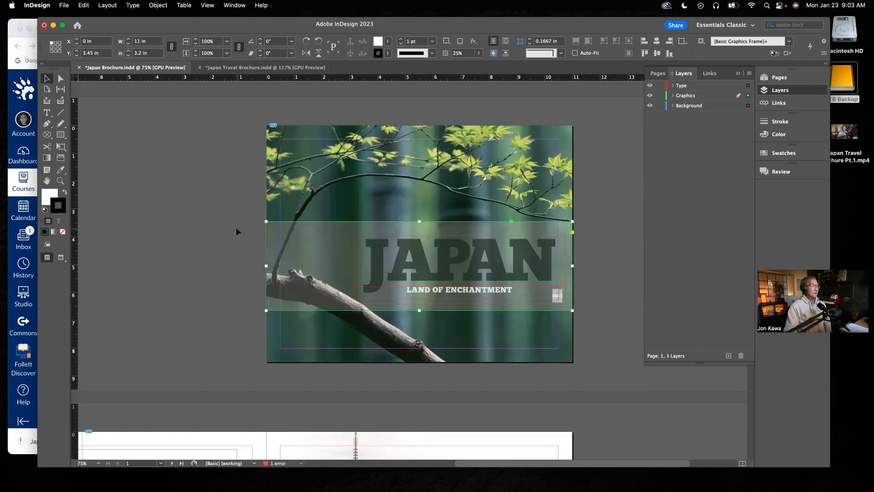
pyautogui.click(228, 215)
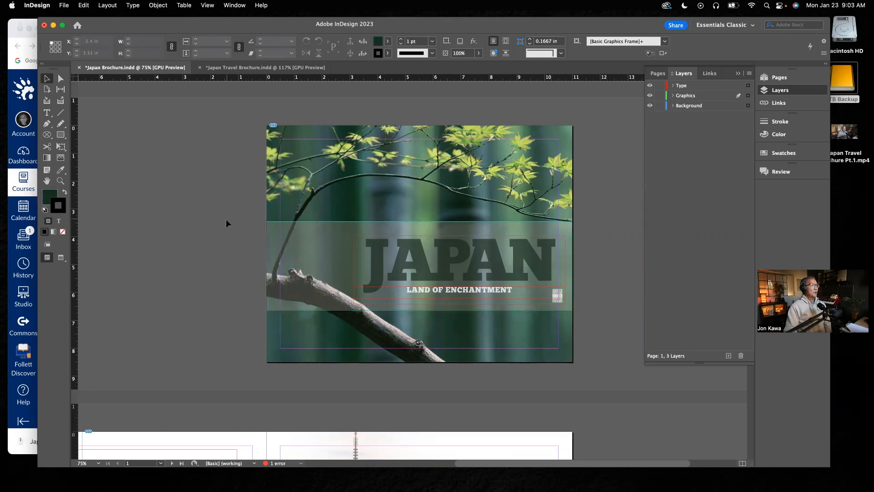
pyautogui.click(324, 252)
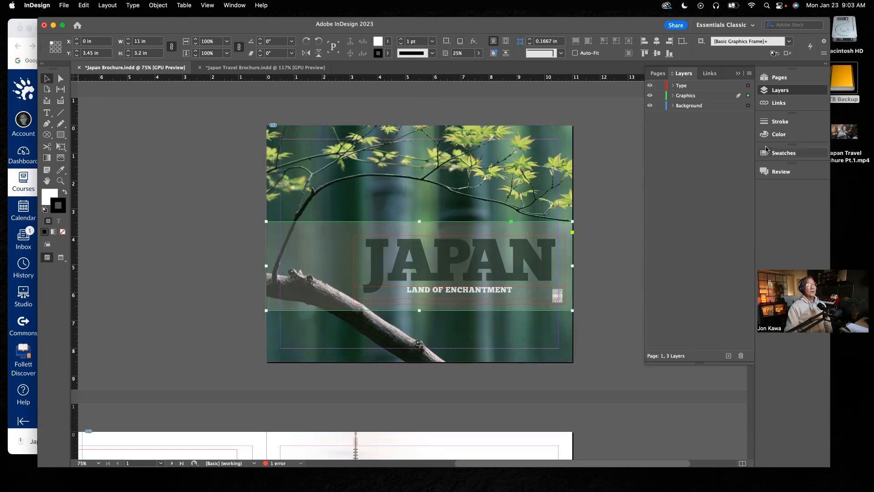
pyautogui.click(784, 154)
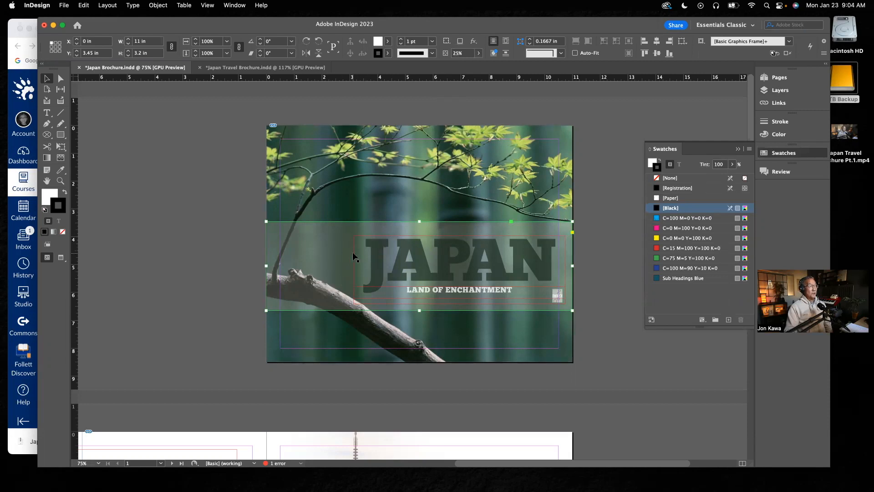
# In the Japan Travel Brochure document, draw a rectangle about 11 by 3 in on the Images layer across the cover's middle
pyautogui.click(266, 67)
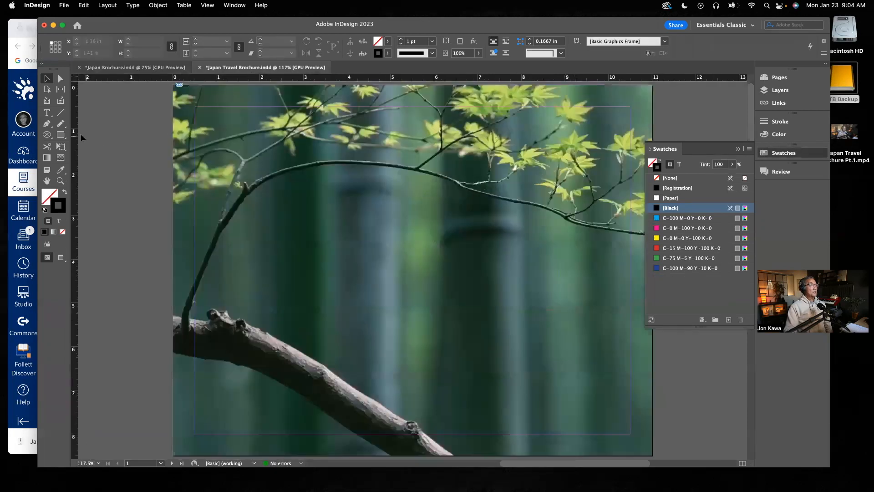
pyautogui.click(62, 135)
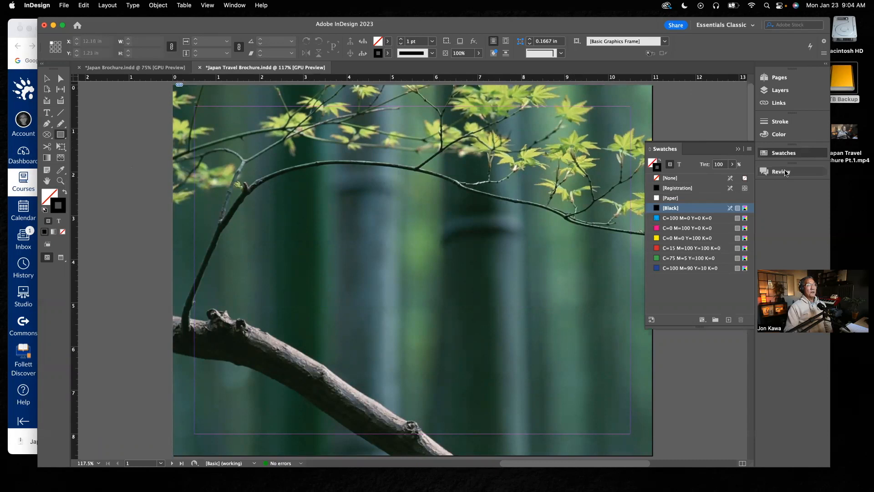
pyautogui.click(780, 90)
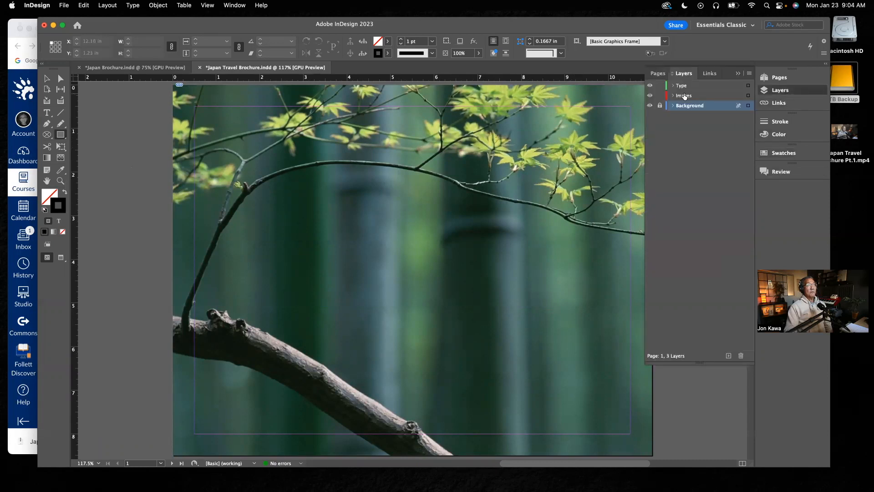
pyautogui.click(678, 98)
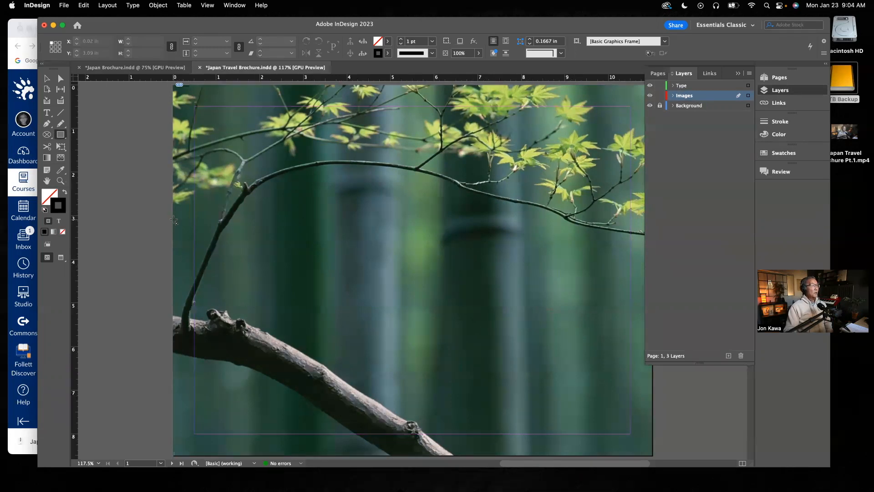
pyautogui.moveTo(172, 220)
pyautogui.mouseDown()
pyautogui.moveTo(382, 287)
pyautogui.moveTo(635, 345)
pyautogui.moveTo(406, 307)
pyautogui.moveTo(519, 318)
pyautogui.moveTo(652, 349)
pyautogui.mouseUp()
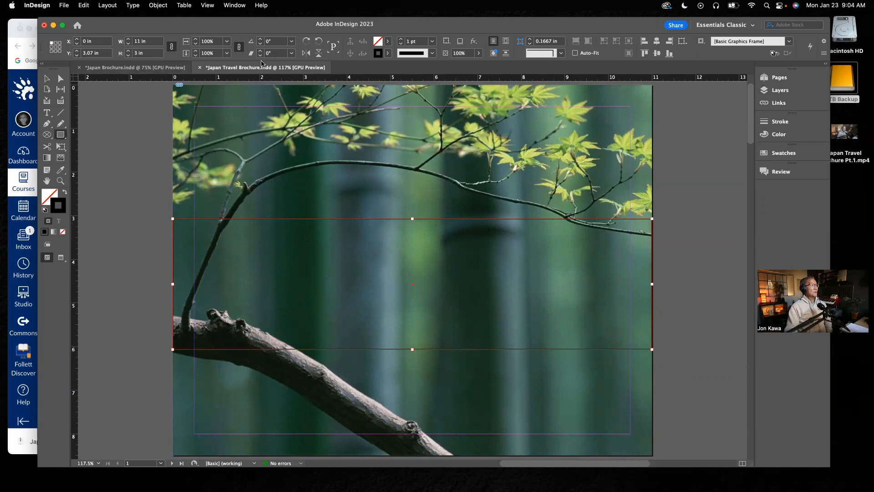
# Check the title band's size in the Japan Brochure document, set the new rectangle's height to 3.2 in and unlink its width and height
pyautogui.click(156, 69)
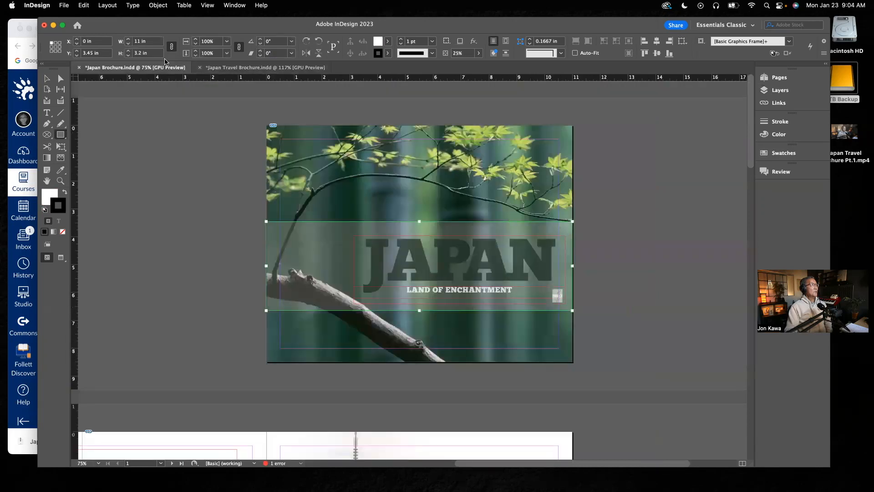
pyautogui.click(243, 69)
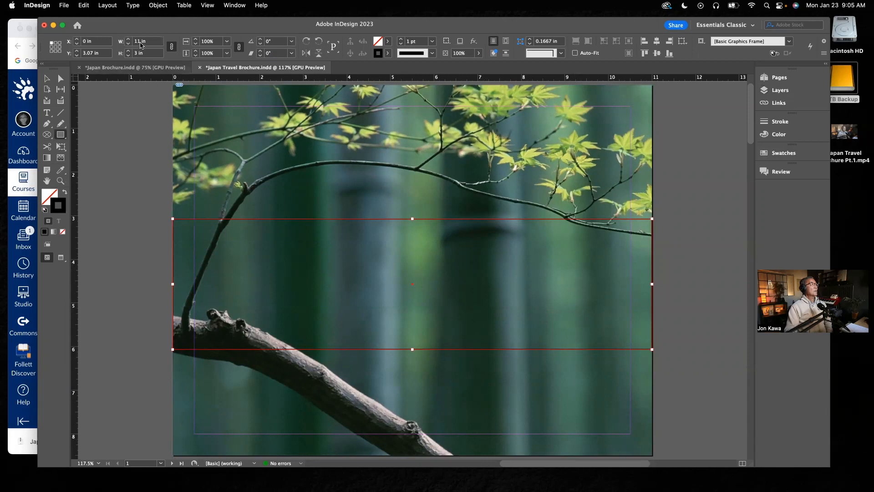
pyautogui.click(141, 55)
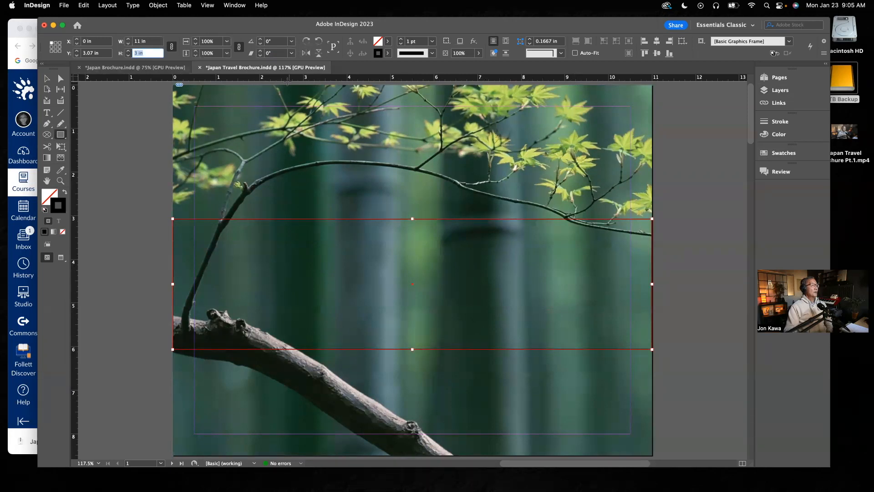
pyautogui.write('3')
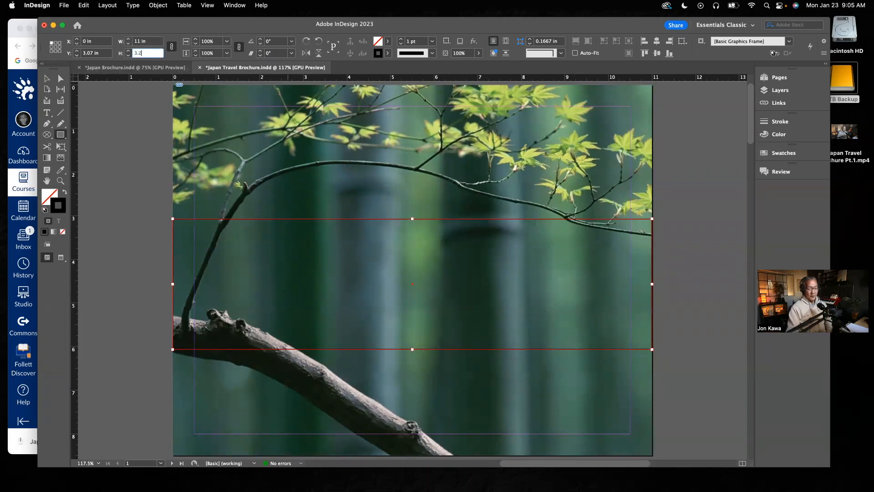
pyautogui.write('.2')
pyautogui.press('Return')
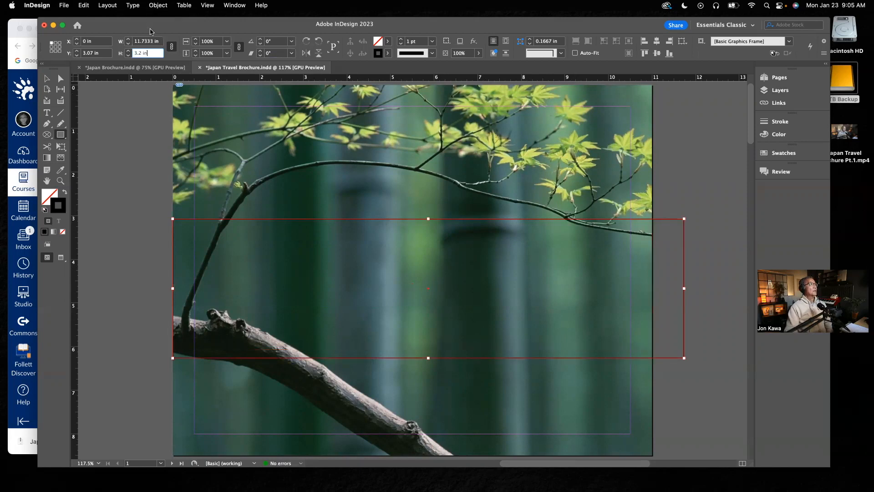
pyautogui.click(172, 48)
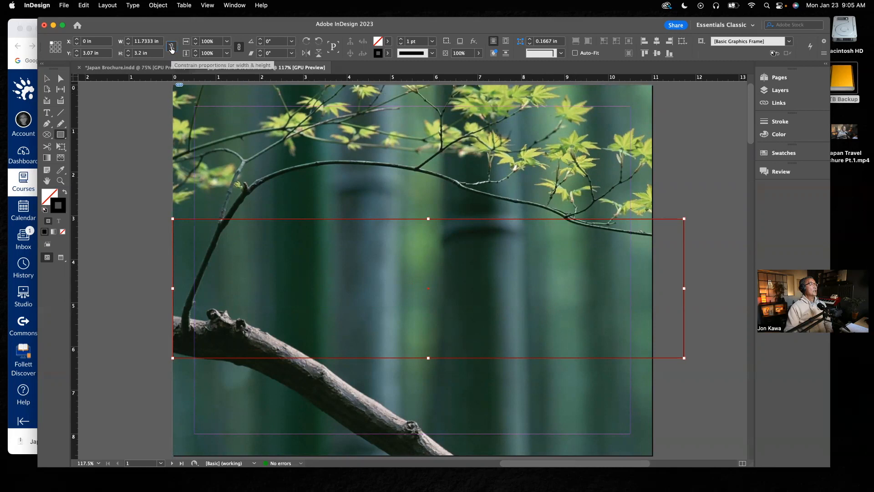
# Set the title rectangle's width to 11 in and remove its stroke
pyautogui.doubleClick(144, 41)
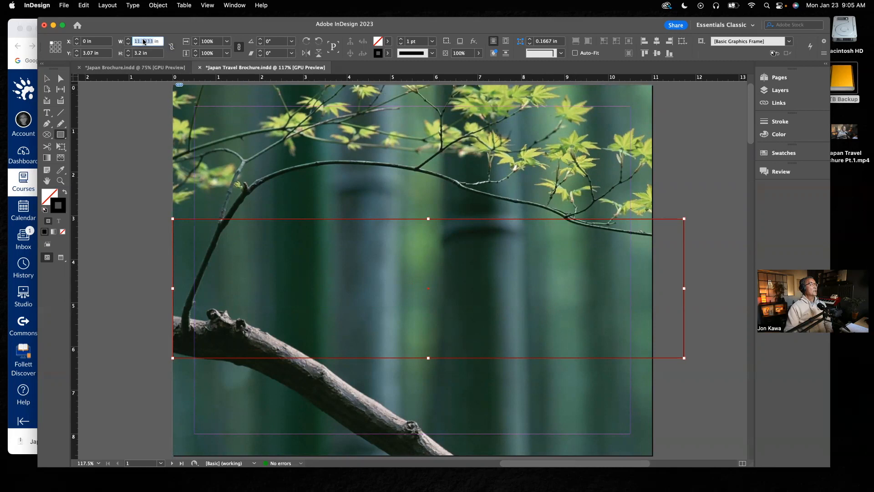
pyautogui.write('11')
pyautogui.press('Return')
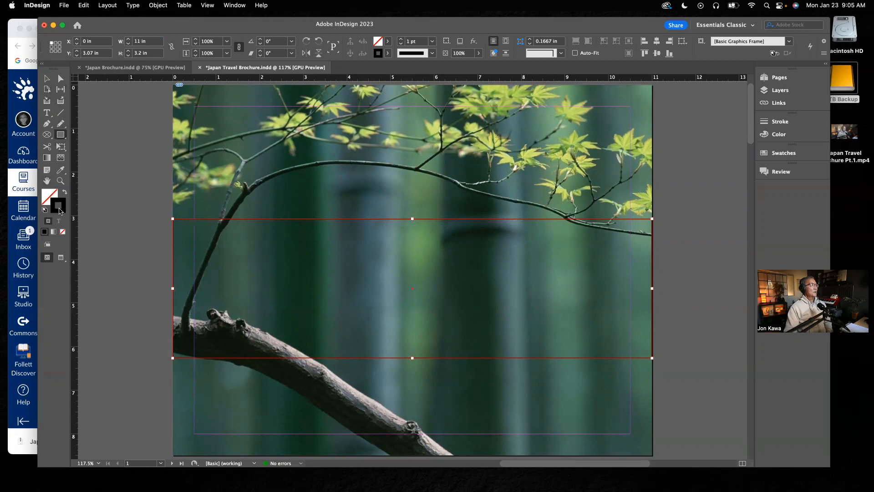
pyautogui.click(784, 153)
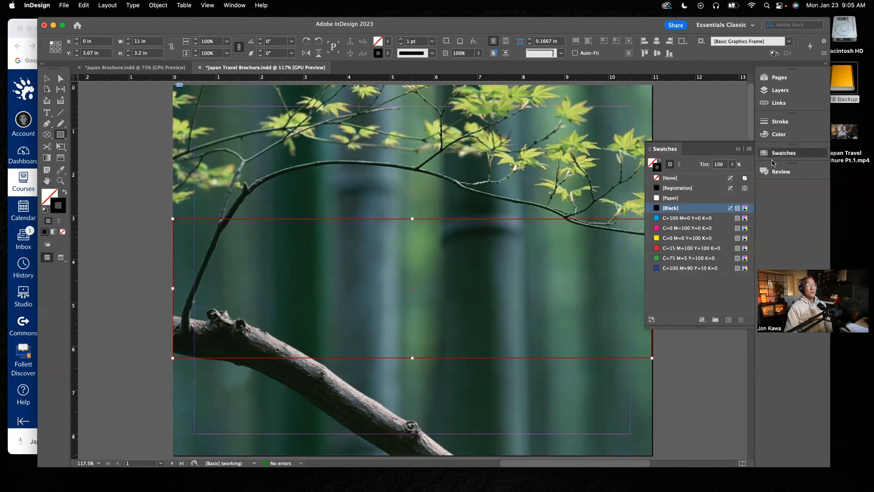
pyautogui.click(657, 180)
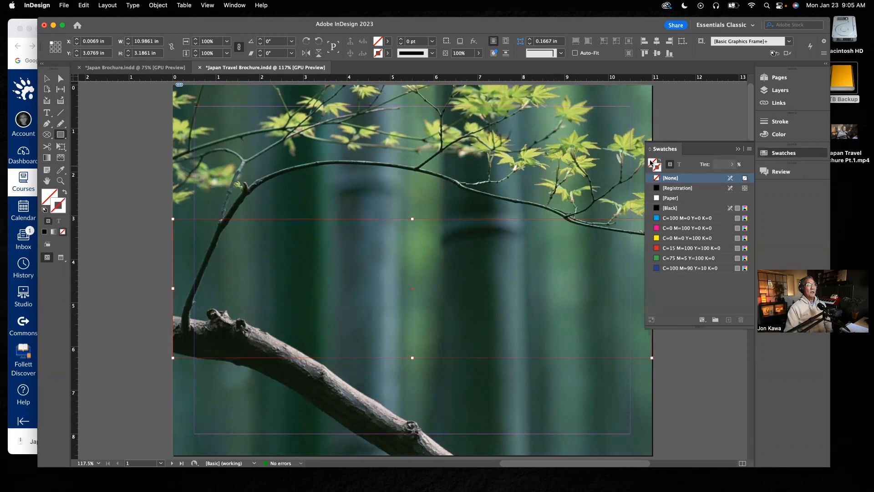
# Fill the title rectangle with Black and lower its opacity to 25%
pyautogui.click(657, 209)
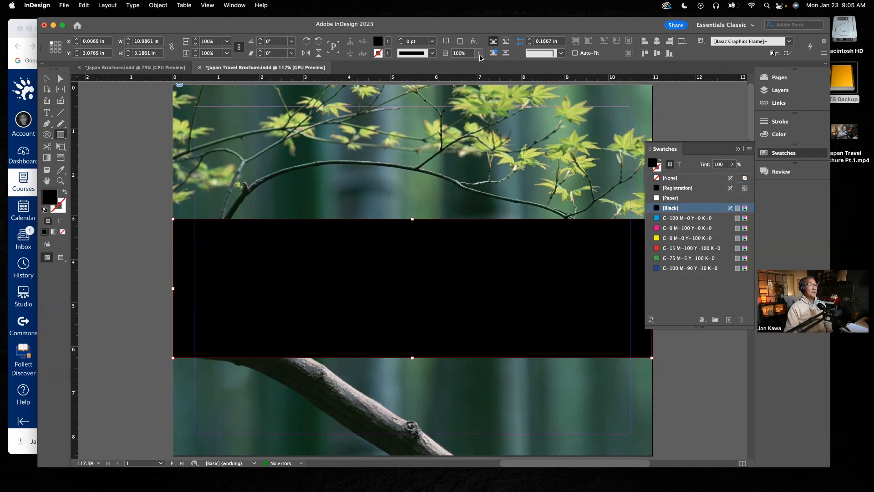
pyautogui.click(461, 53)
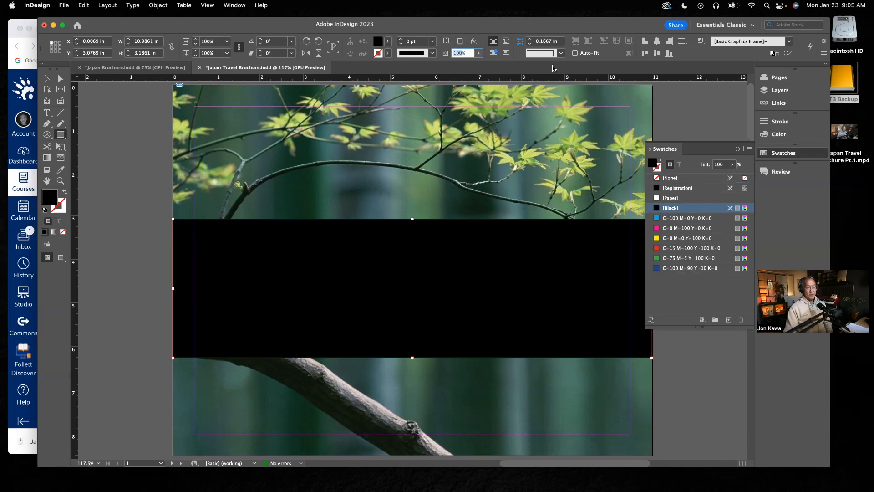
pyautogui.write('25%')
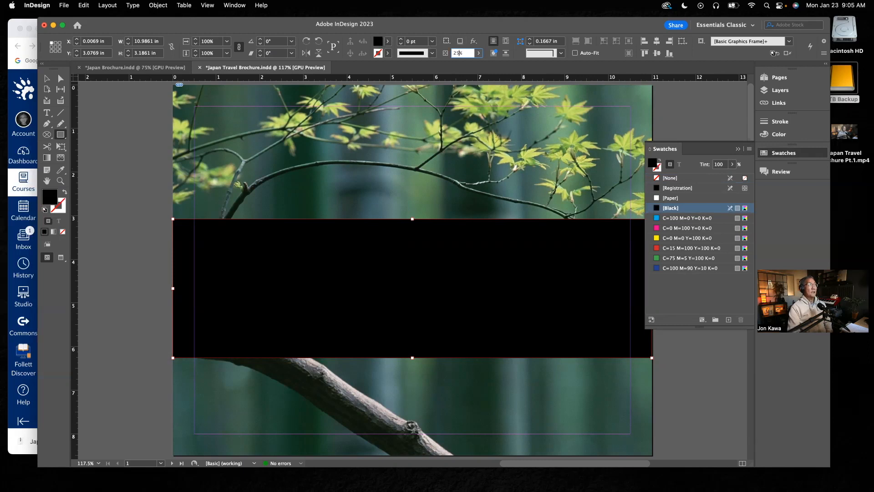
pyautogui.press('Return')
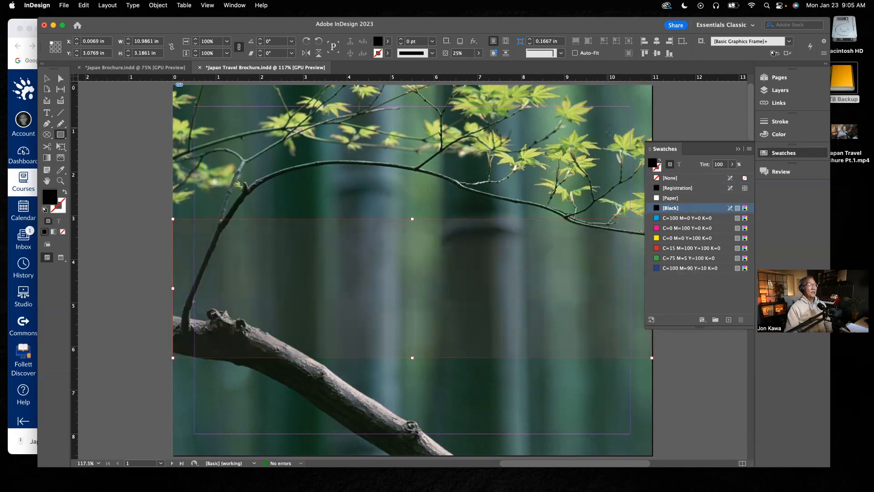
pyautogui.click(737, 149)
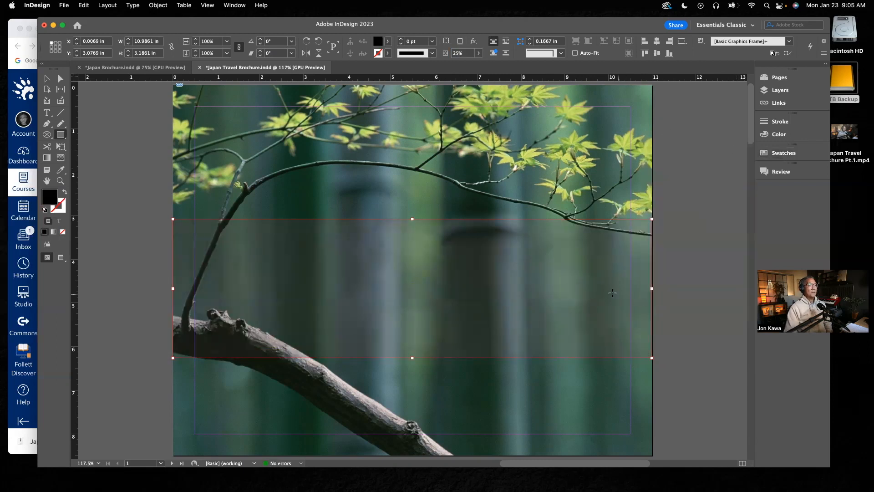
# Move the translucent band so it spans the cover from side to side, with its top about 3.35 in down the page
pyautogui.click(48, 79)
pyautogui.moveTo(391, 279); pyautogui.dragTo(458, 235)
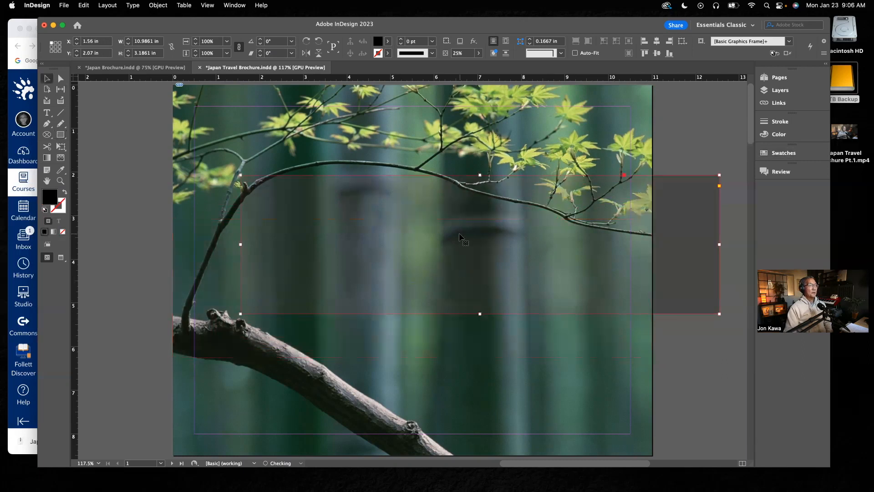
pyautogui.moveTo(398, 252); pyautogui.dragTo(269, 275)
pyautogui.moveTo(338, 245); pyautogui.dragTo(401, 282)
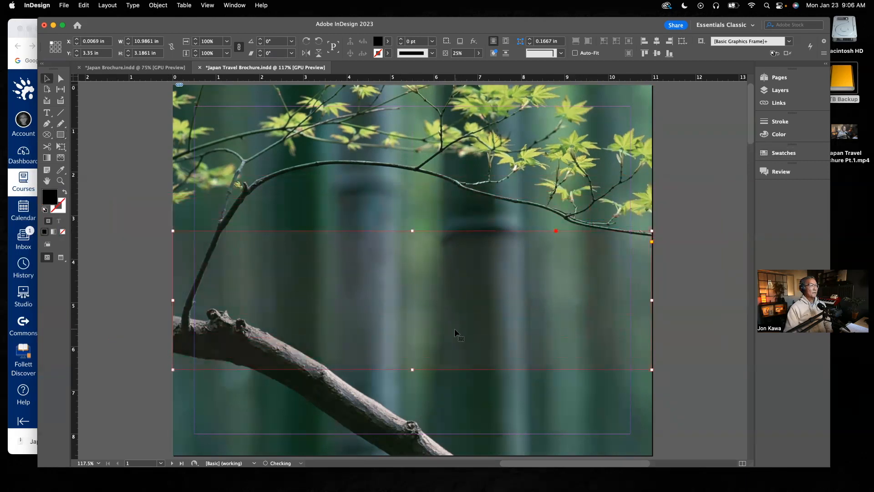
# Switch to the Japan Brochure document and check which fill swatch the band behind the cover title uses
pyautogui.click(159, 67)
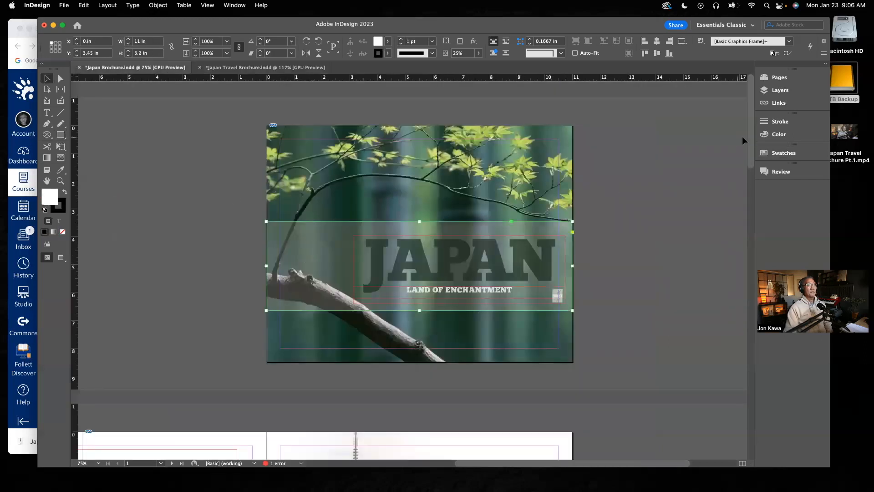
pyautogui.click(783, 155)
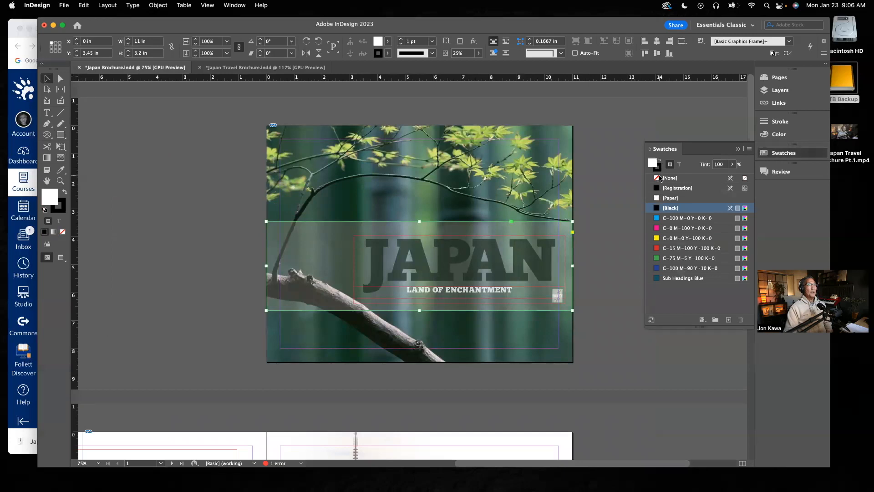
pyautogui.click(225, 249)
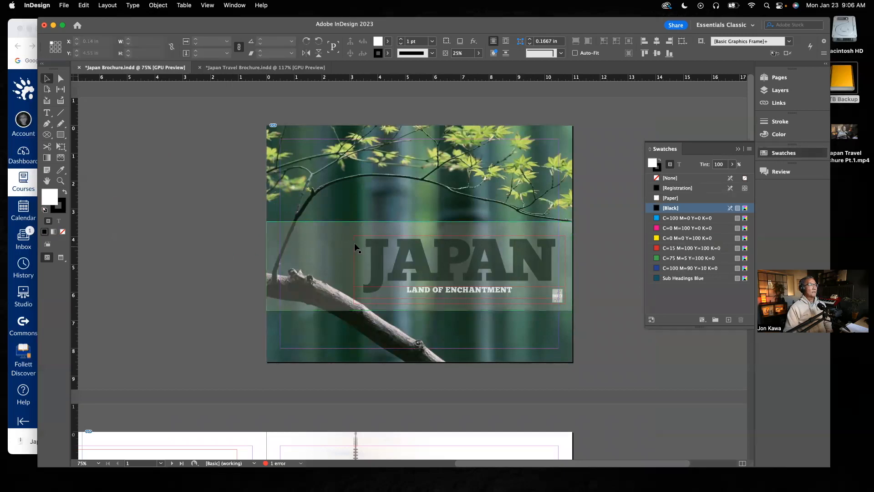
pyautogui.click(329, 242)
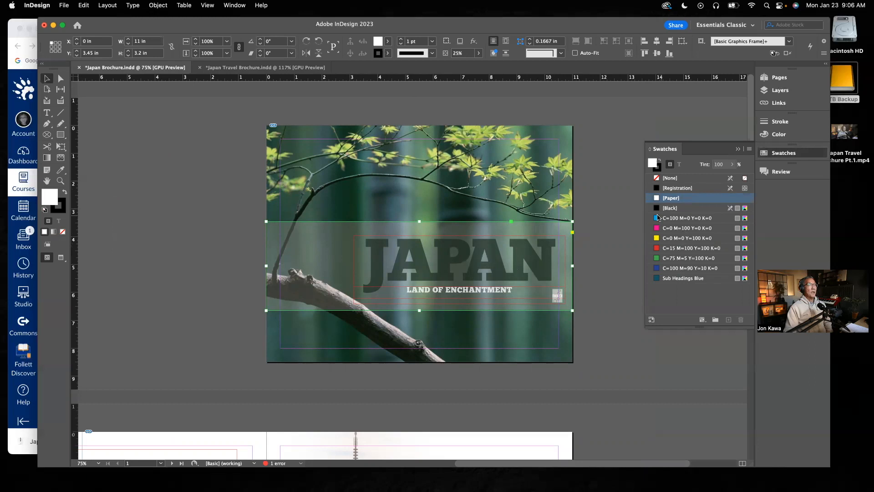
# In the Japan Travel Brochure document, change the title band's fill to Paper
pyautogui.click(259, 69)
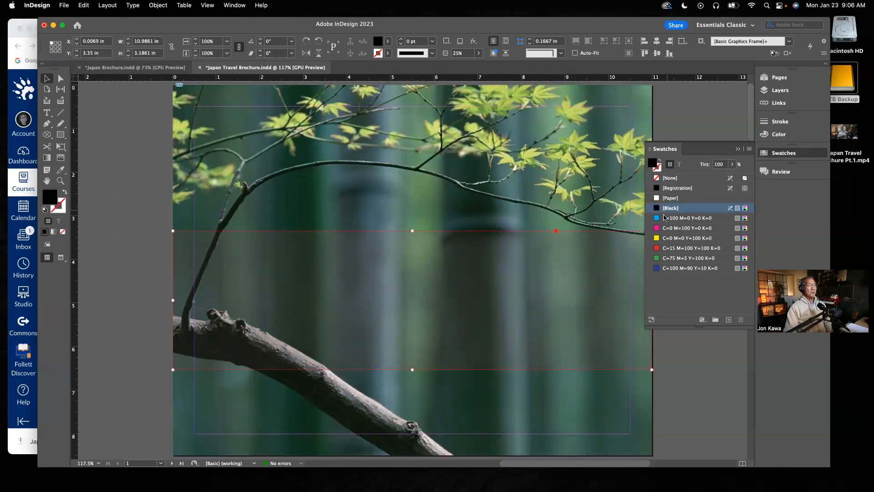
pyautogui.click(657, 199)
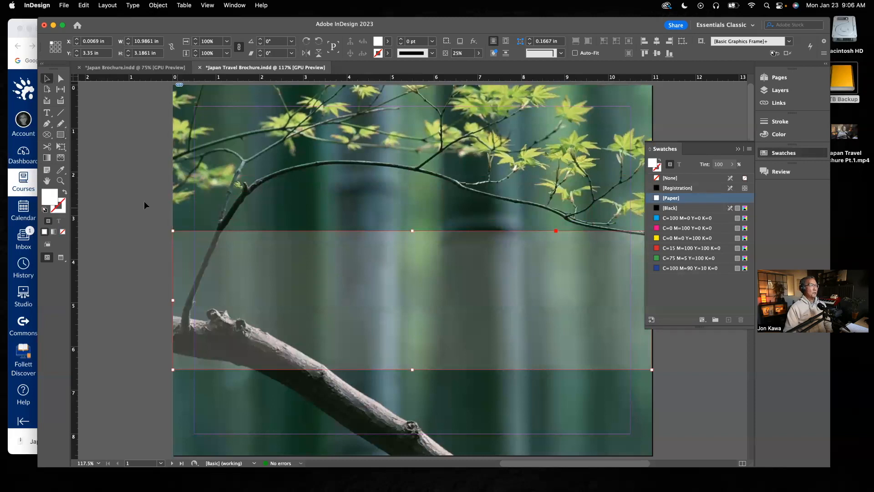
pyautogui.click(135, 190)
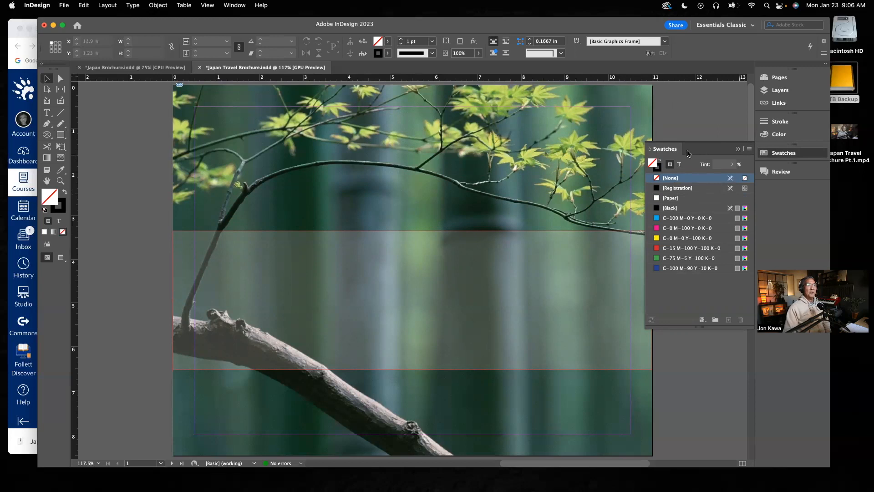
pyautogui.click(738, 150)
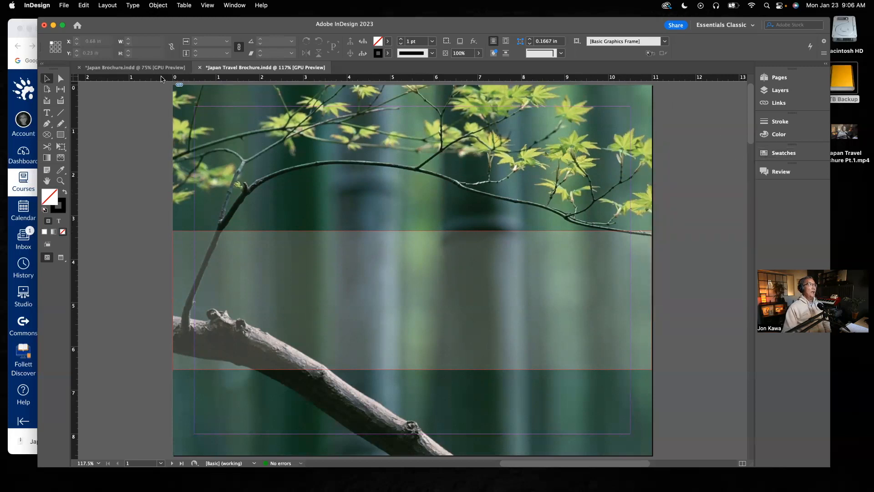
# Check the band's position in the Japan Brochure document and move the new band slightly lower on the cover to match it
pyautogui.click(141, 68)
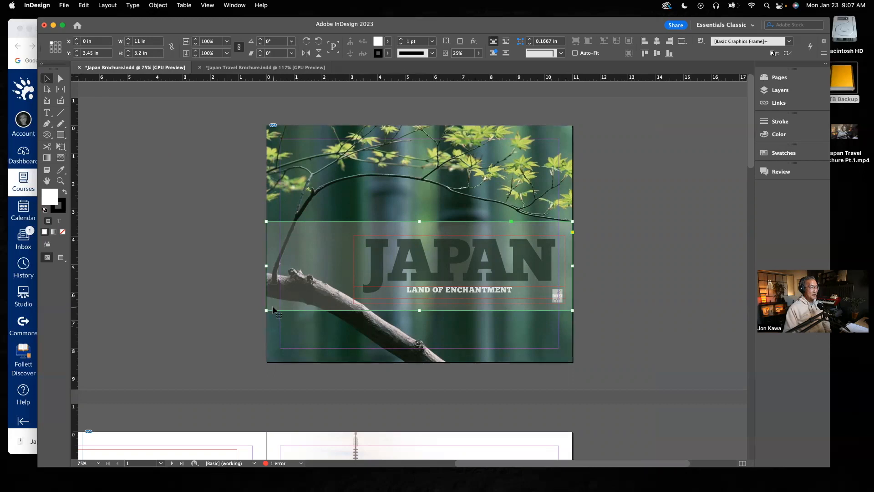
pyautogui.click(265, 67)
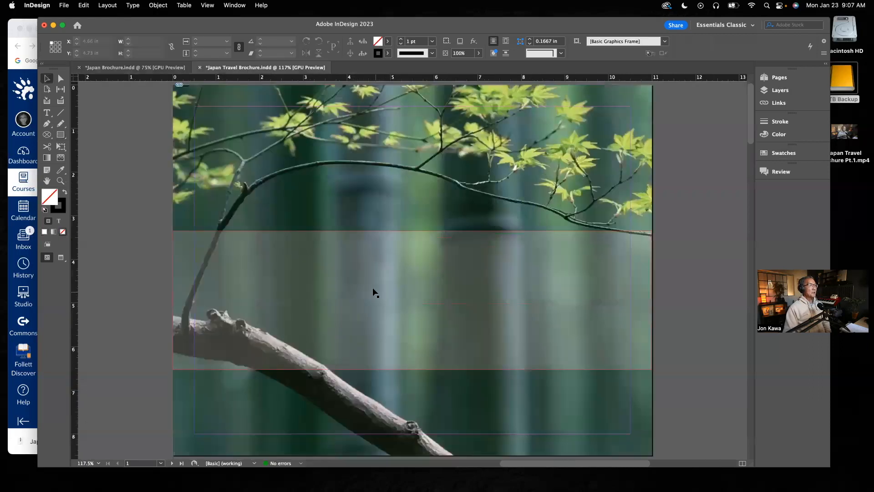
pyautogui.moveTo(359, 255); pyautogui.dragTo(359, 265)
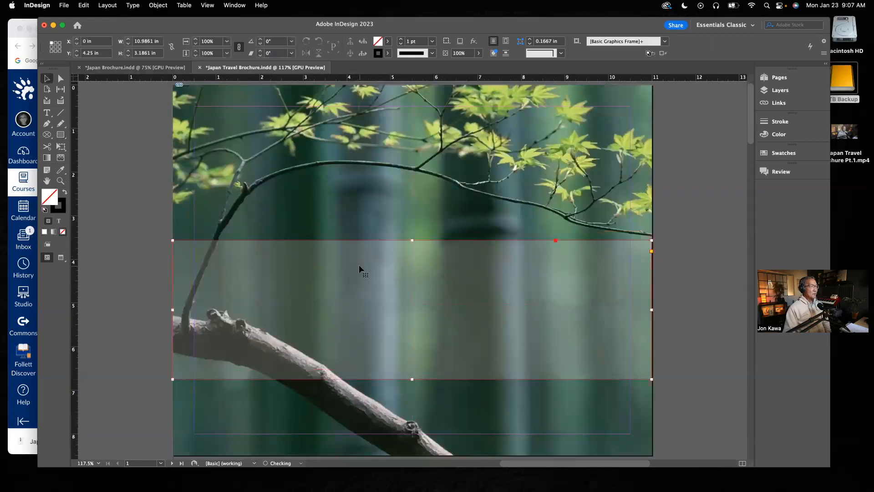
pyautogui.press('Down')
pyautogui.press('Down')
pyautogui.press('Down')
pyautogui.click(105, 361)
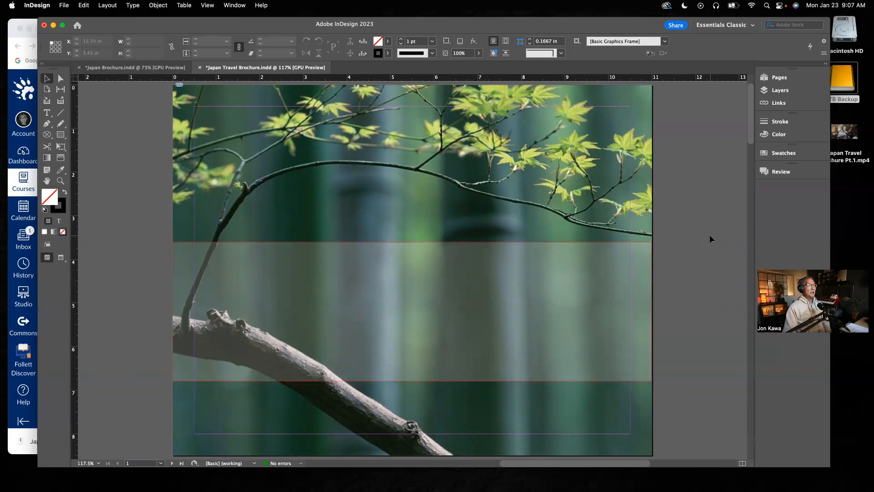
# Make the Type layer active and lock the Images layer
pyautogui.click(780, 90)
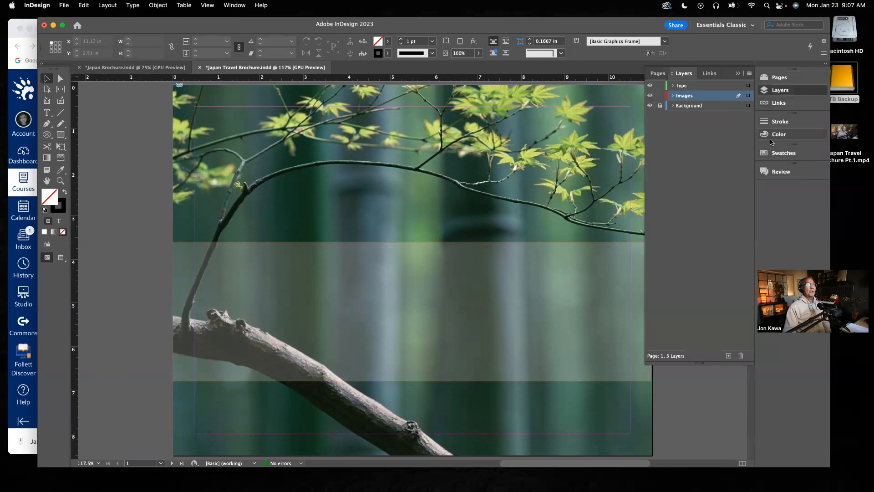
pyautogui.click(681, 86)
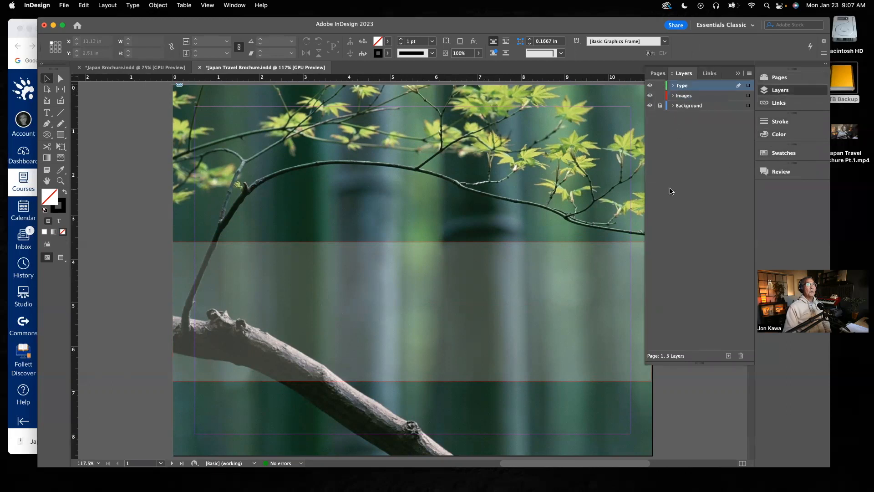
pyautogui.click(661, 96)
# Draw a text frame inside the band, starting about 3 in from the cover's left edge, and enter the title JAPAN
pyautogui.click(47, 113)
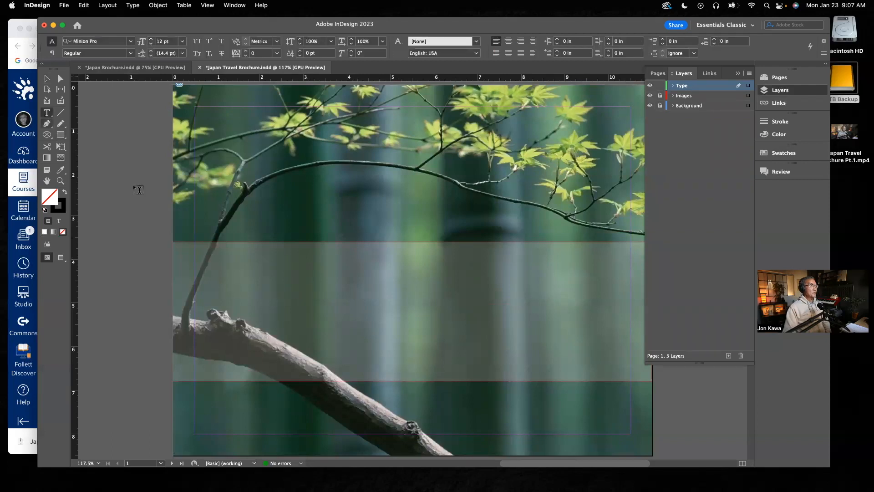
pyautogui.moveTo(302, 261); pyautogui.dragTo(623, 359)
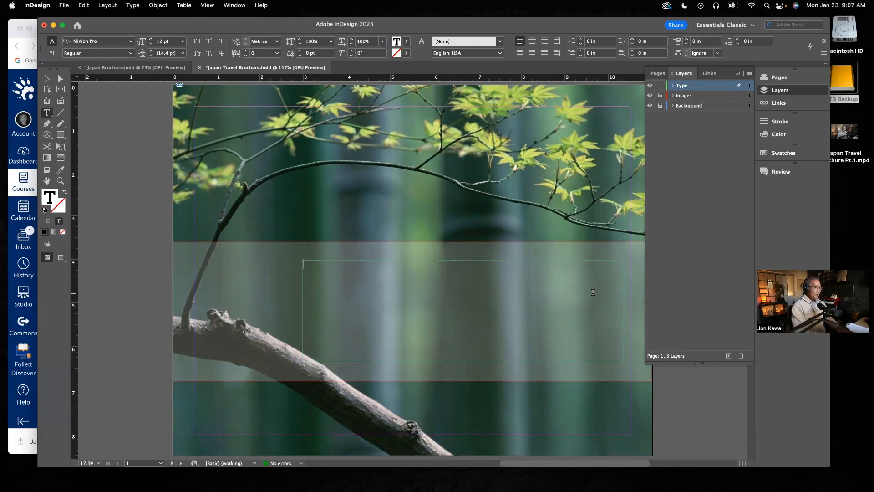
pyautogui.write('PAN')
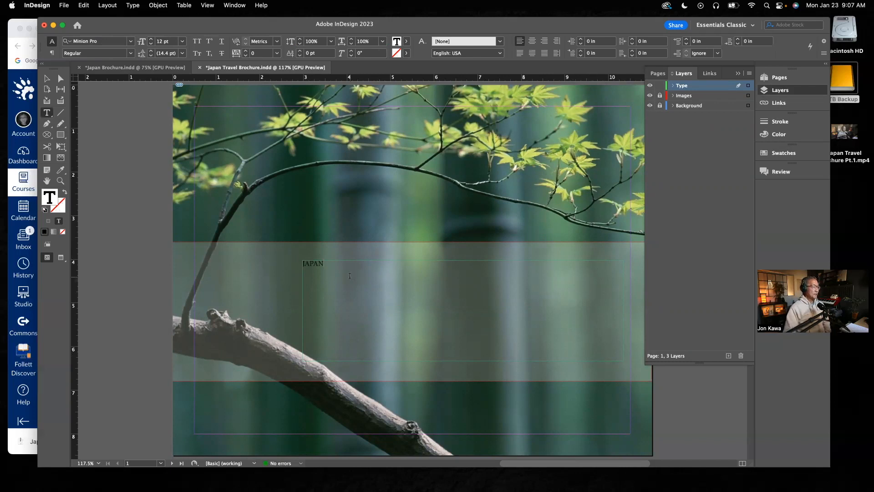
# Set the font of the cover title JAPAN to ChunkFive Ex
pyautogui.doubleClick(330, 262)
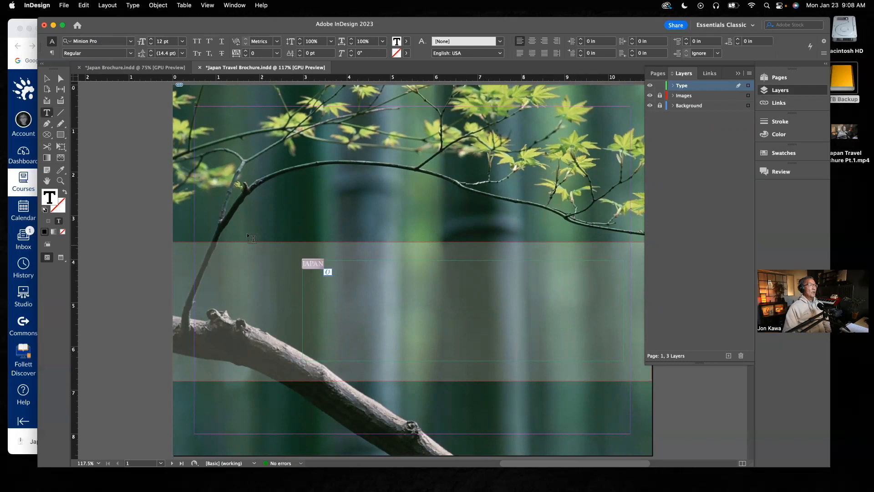
pyautogui.click(131, 42)
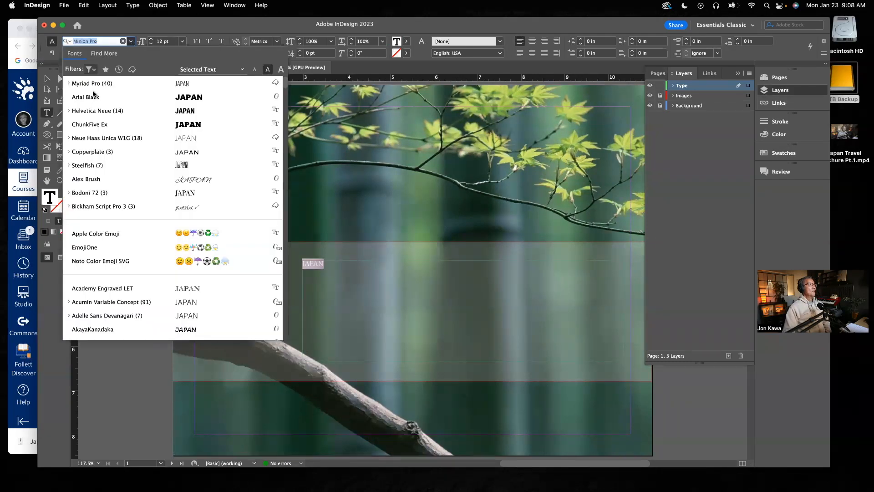
pyautogui.scroll(-10, 100, 248)
pyautogui.scroll(-10, 101, 251)
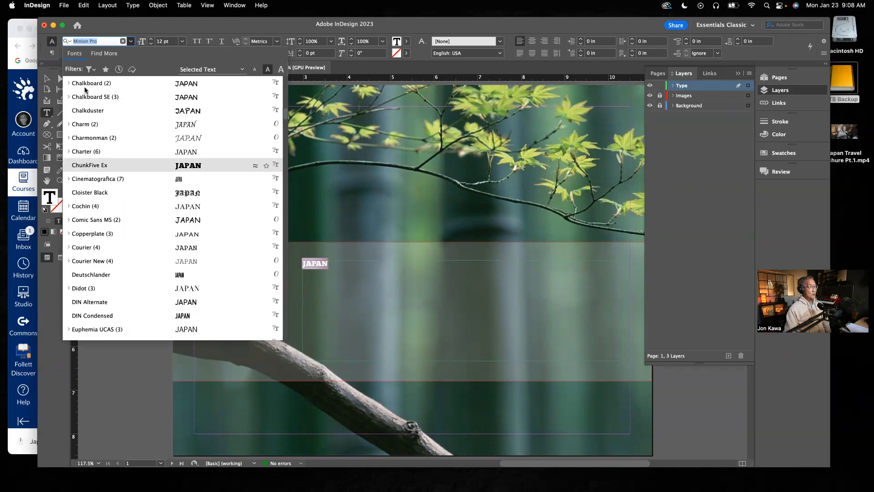
pyautogui.click(92, 166)
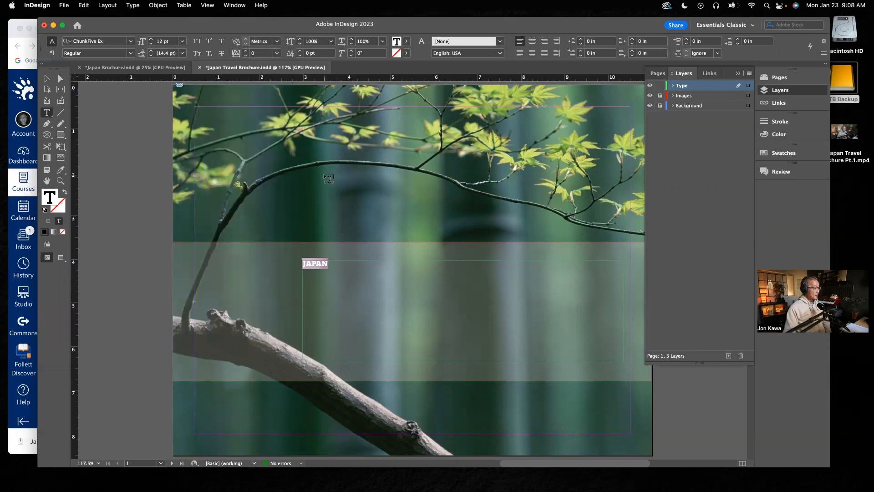
# Set the cover title's font size to 154 pt
pyautogui.doubleClick(160, 42)
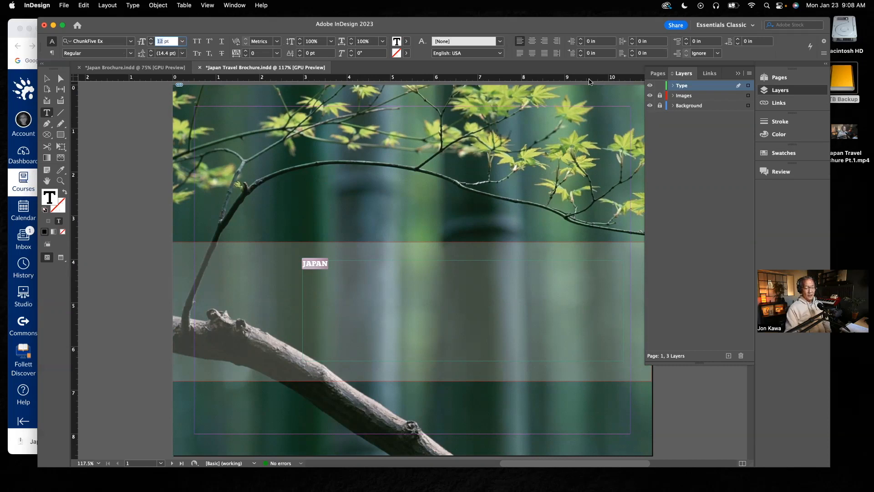
pyautogui.write('154')
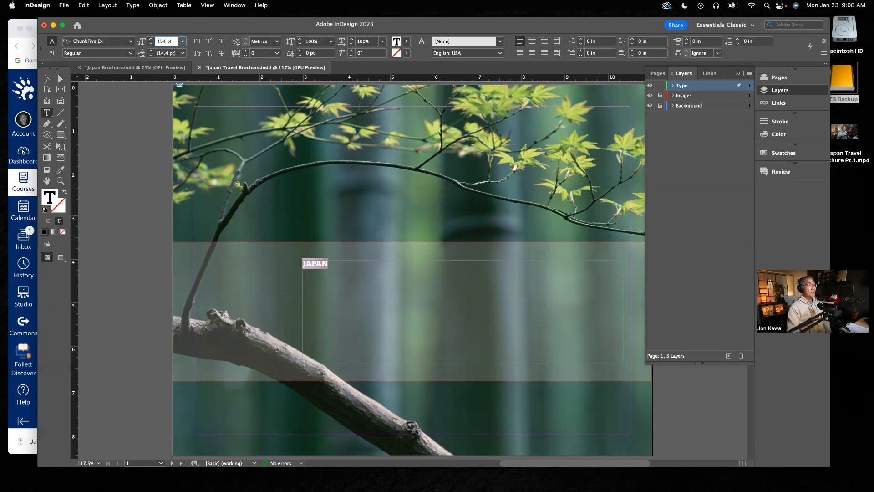
pyautogui.press('Return')
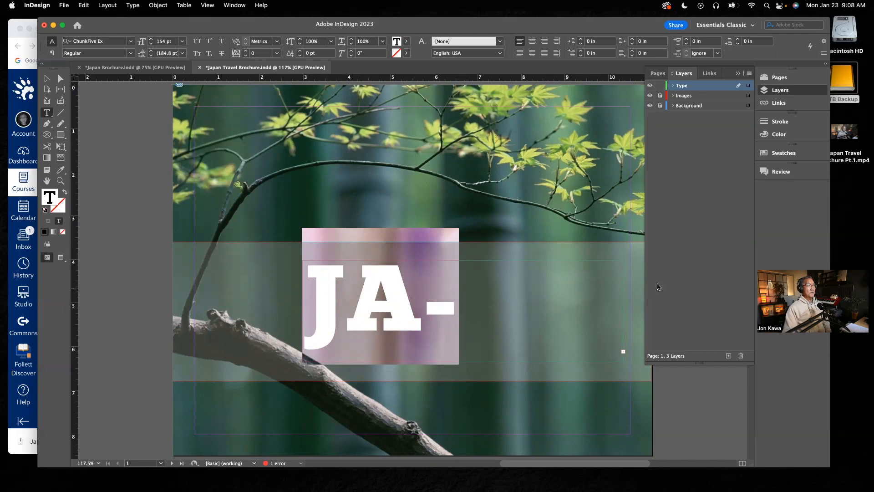
# Widen the cover title's text frame to about 8.56 in so that JAPAN fits on one line
pyautogui.click(738, 73)
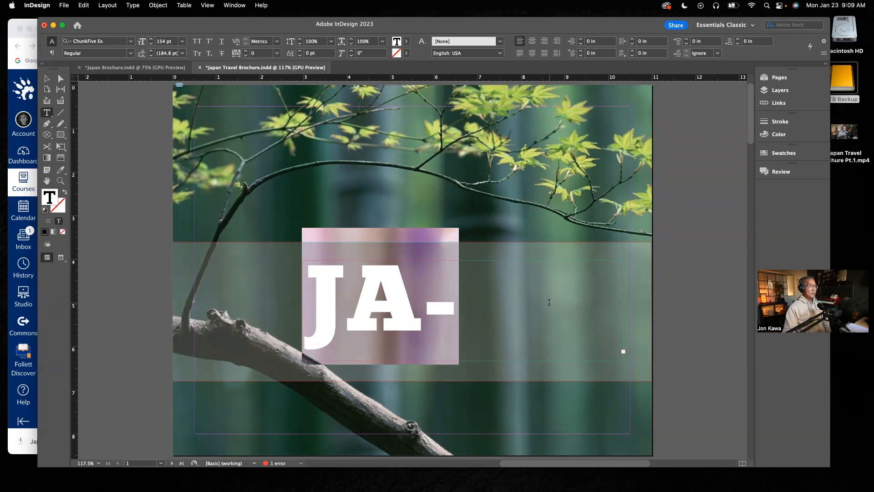
pyautogui.click(47, 79)
pyautogui.moveTo(623, 310); pyautogui.dragTo(676, 313)
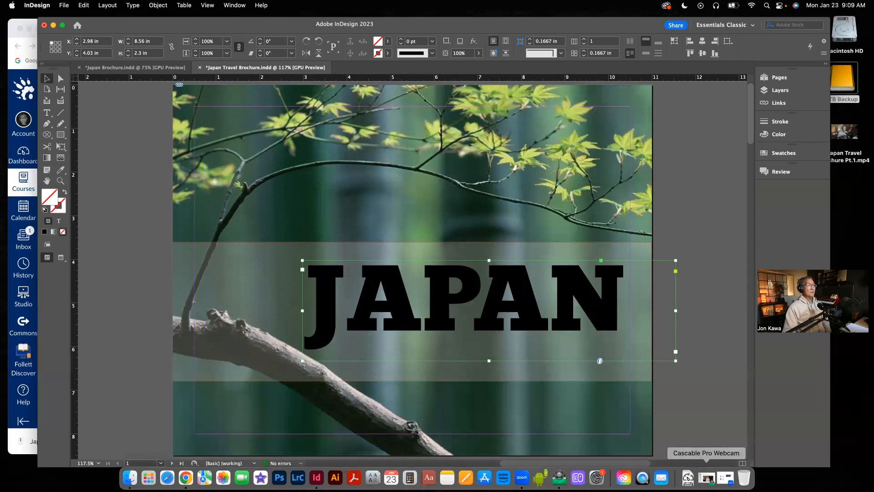
# Examine the fill colour and opacity of the JAPAN title in the reference brochure, Japan Brochure.indd
pyautogui.click(154, 68)
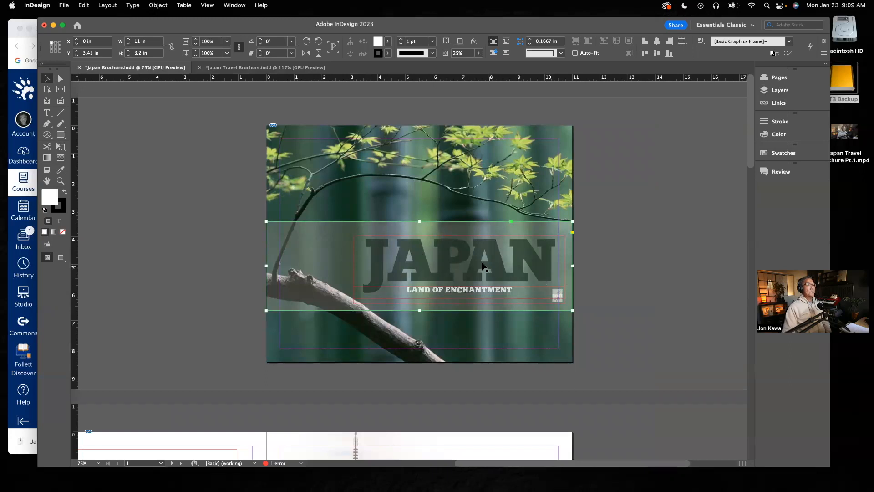
pyautogui.click(46, 113)
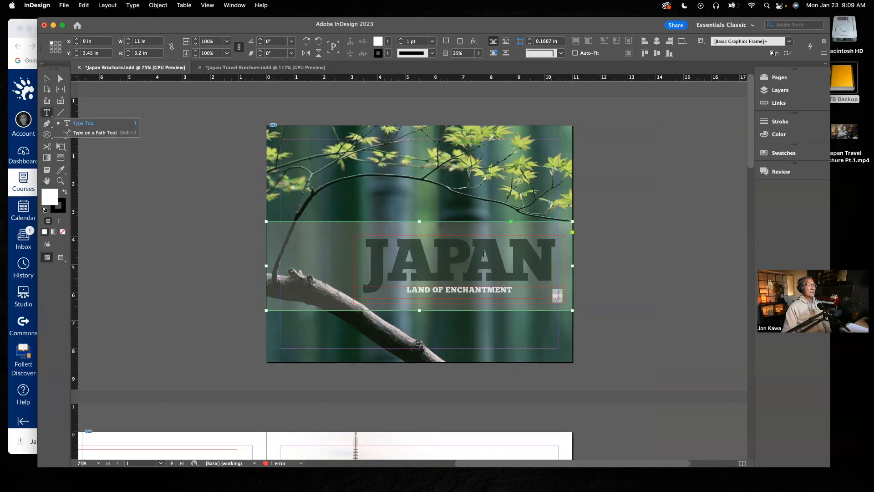
pyautogui.moveTo(550, 263); pyautogui.dragTo(339, 239)
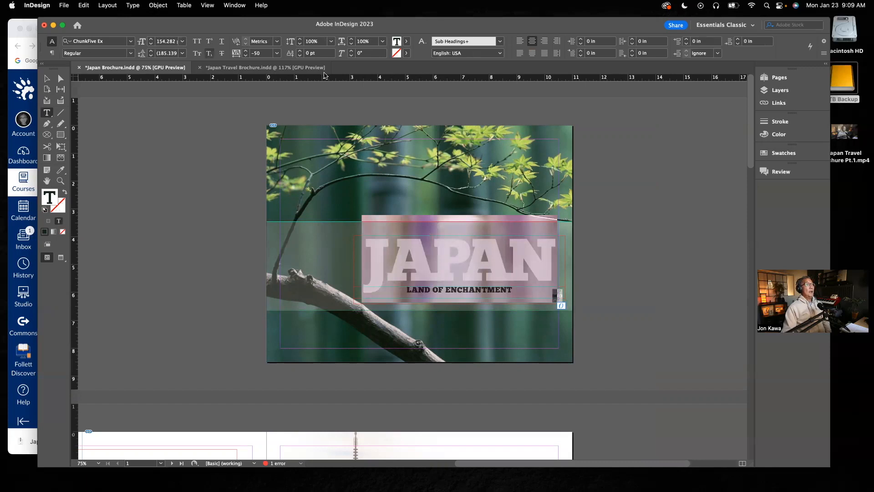
pyautogui.click(782, 157)
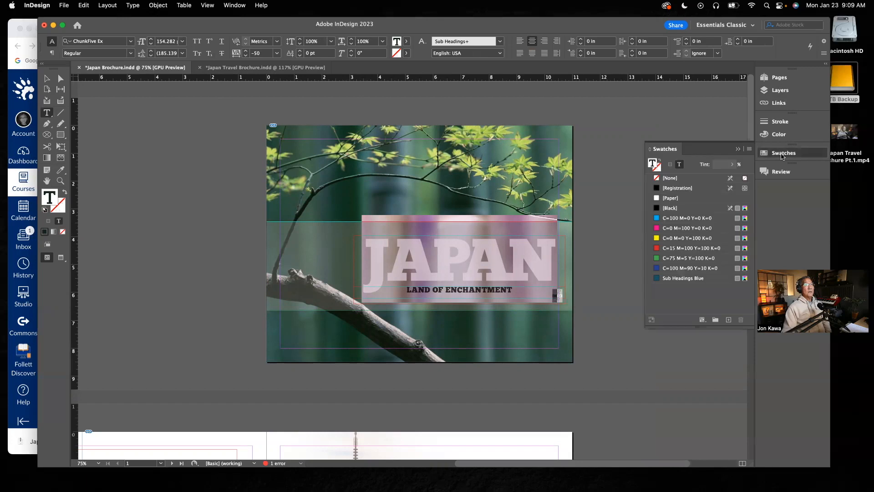
pyautogui.click(441, 263)
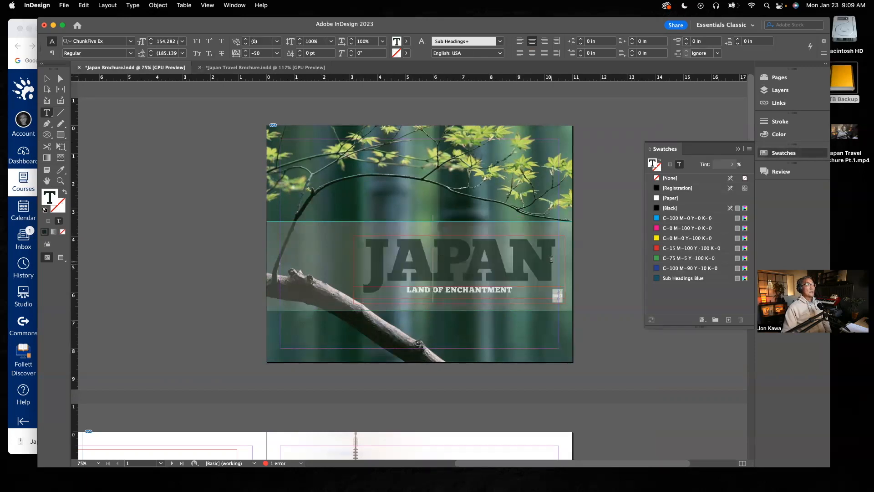
pyautogui.press('super+a')
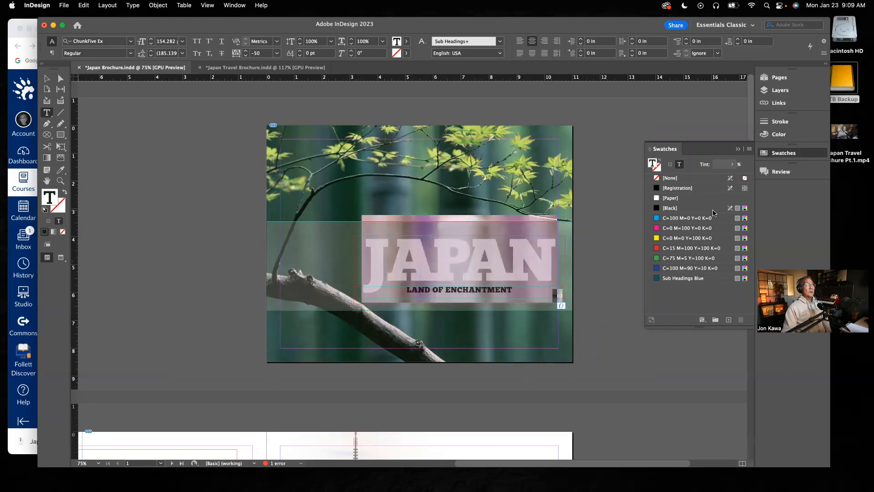
pyautogui.click(46, 78)
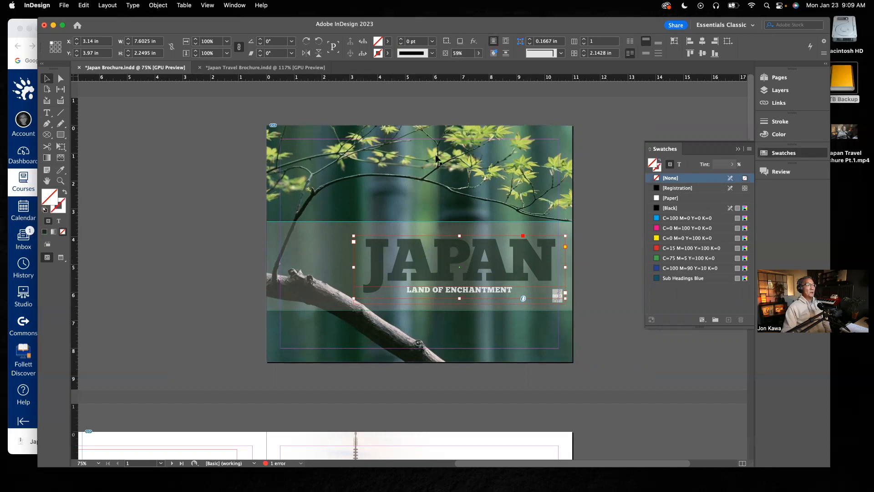
# Return to Japan Travel Brochure.indd and set the JAPAN title frame's opacity to 65%
pyautogui.click(265, 68)
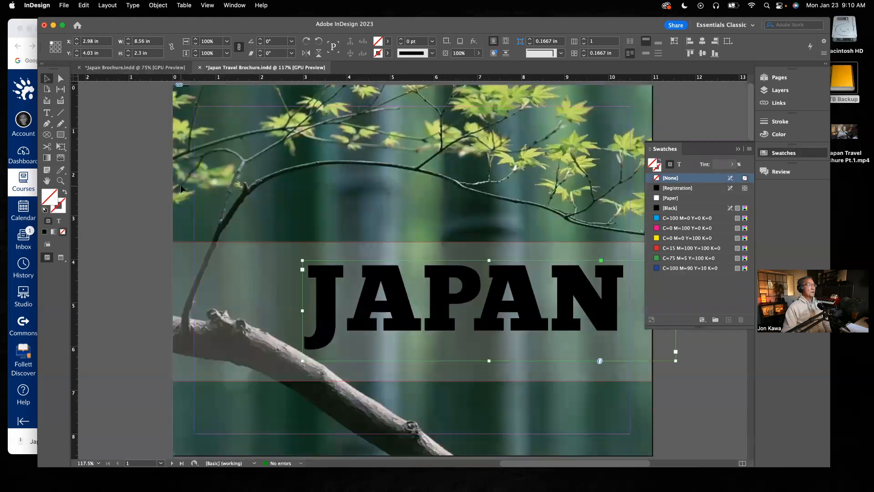
pyautogui.click(47, 113)
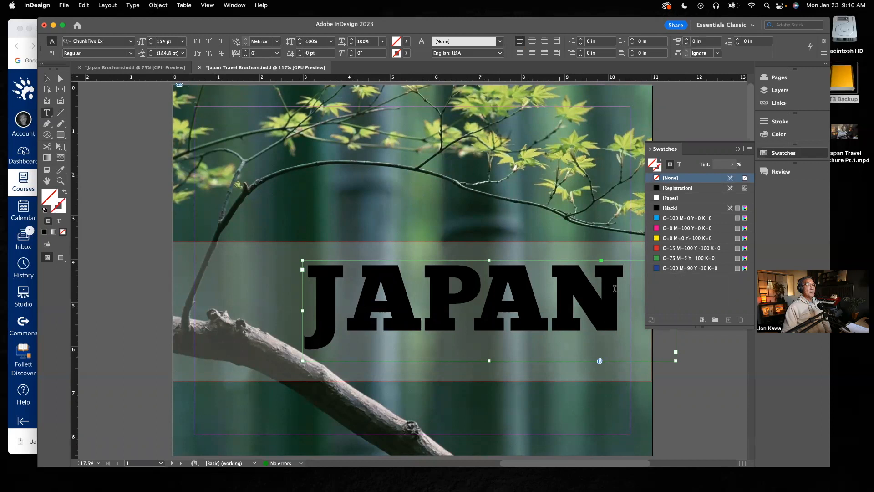
pyautogui.moveTo(618, 290); pyautogui.dragTo(304, 284)
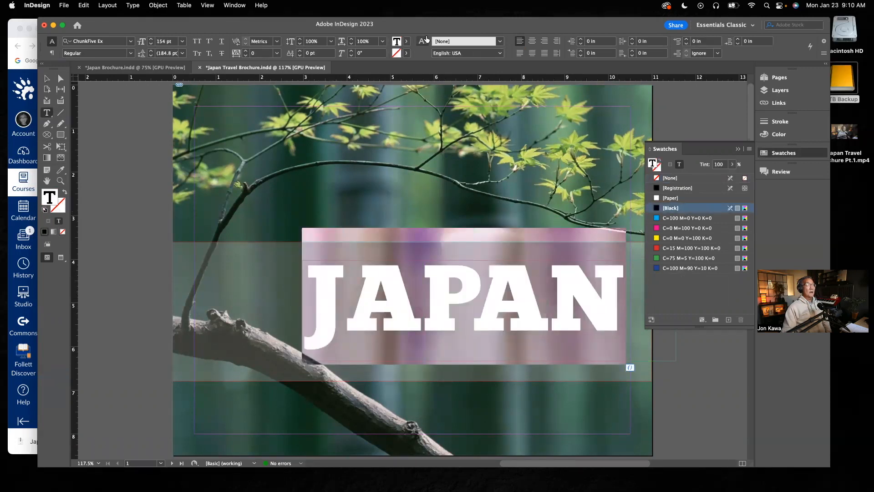
pyautogui.press('Escape')
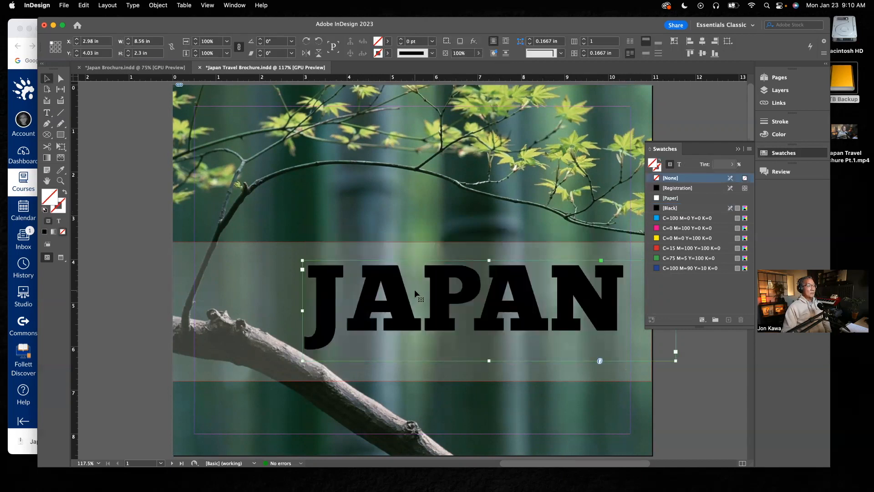
pyautogui.click(478, 53)
pyautogui.moveTo(478, 66); pyautogui.dragTo(461, 67)
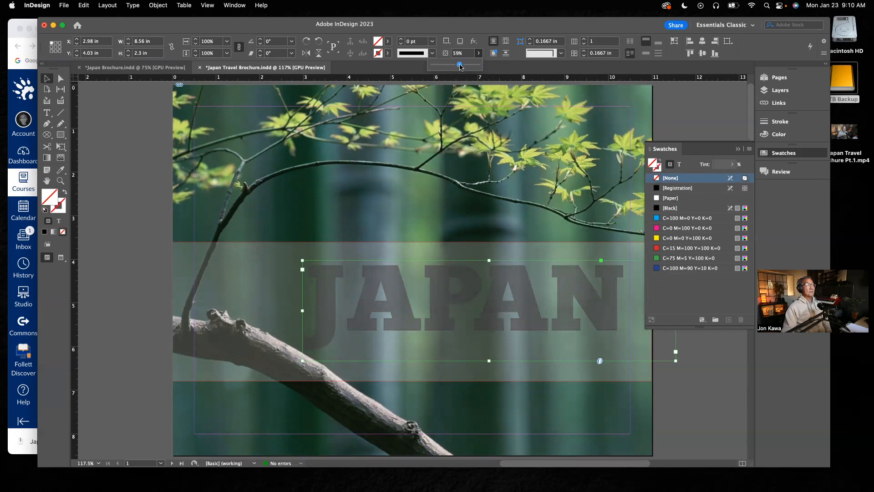
pyautogui.moveTo(459, 67); pyautogui.dragTo(463, 67)
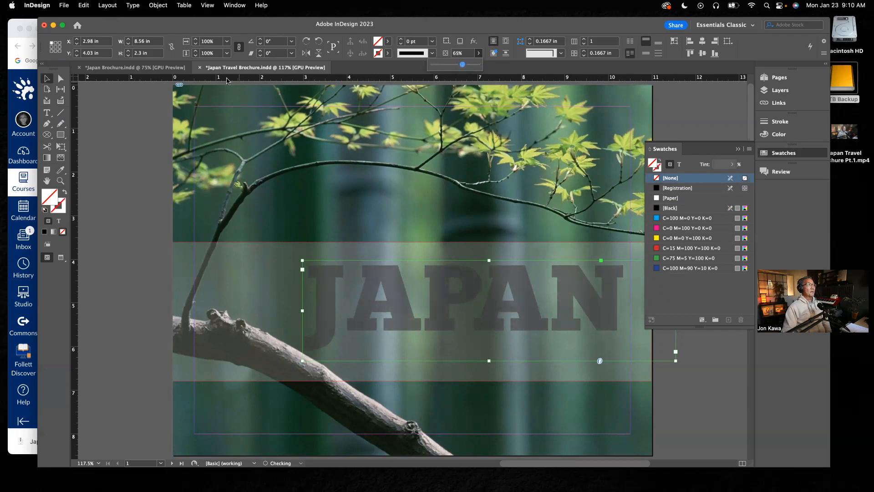
# Try the Black swatch on the JAPAN title in the reference brochure to compare the two titles
pyautogui.click(177, 69)
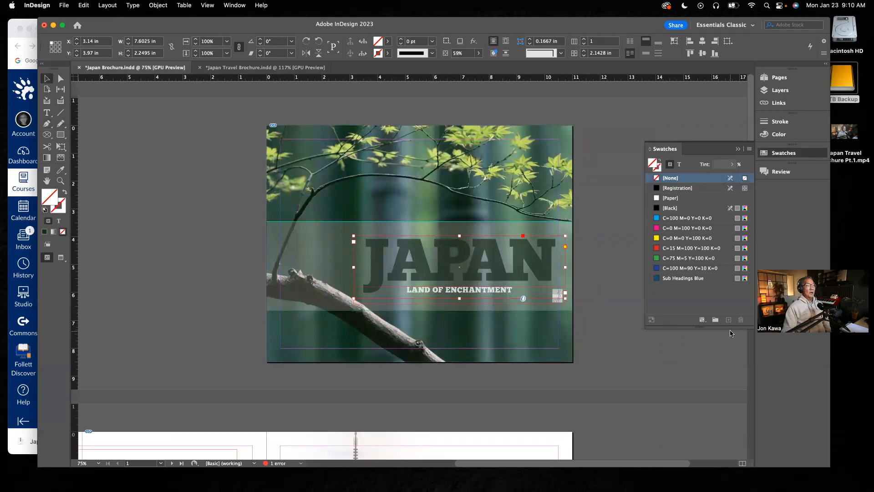
pyautogui.click(48, 111)
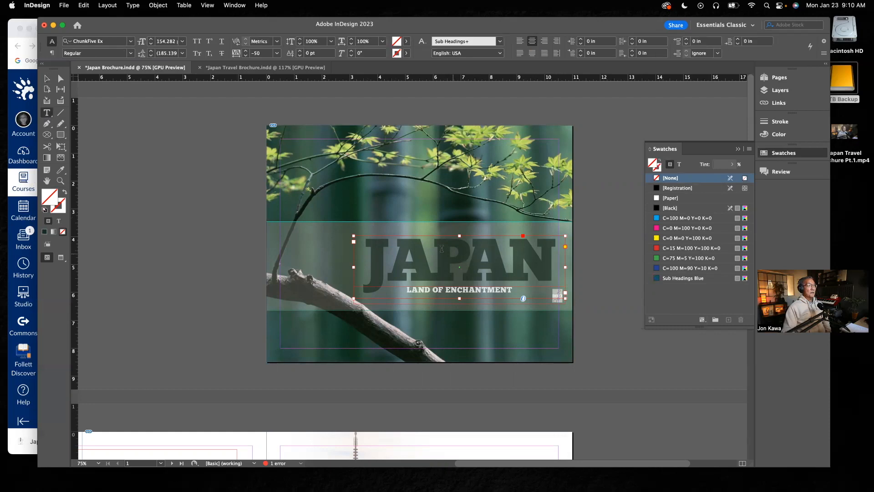
pyautogui.press('Escape')
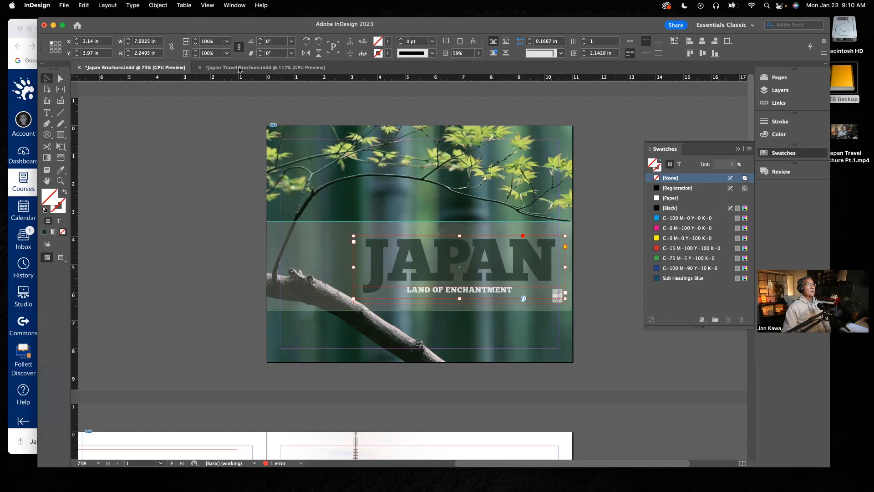
pyautogui.click(48, 113)
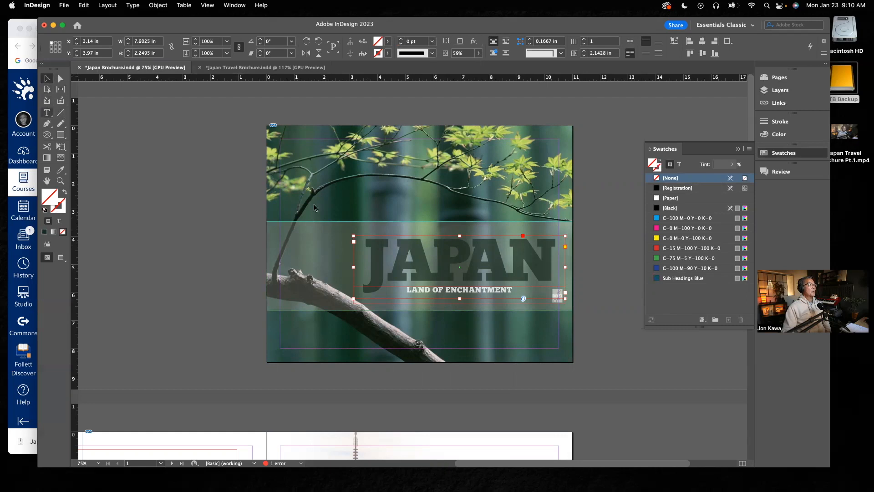
pyautogui.click(551, 262)
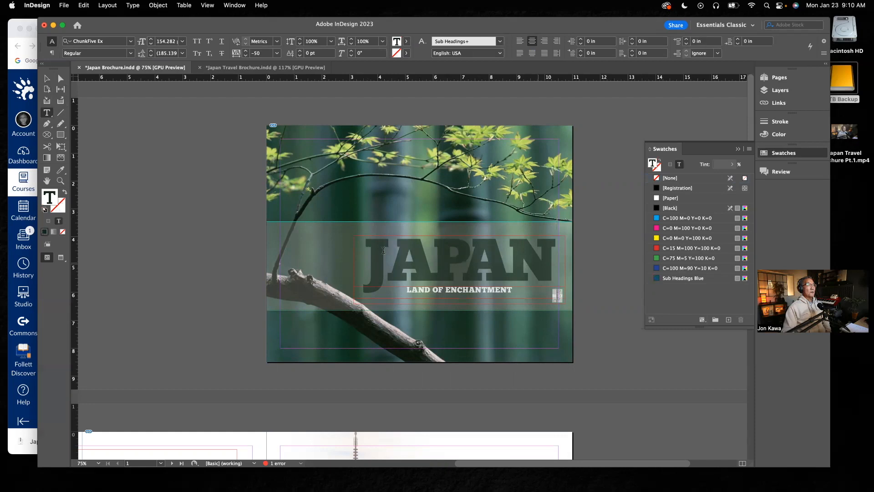
pyautogui.moveTo(384, 250); pyautogui.dragTo(367, 251)
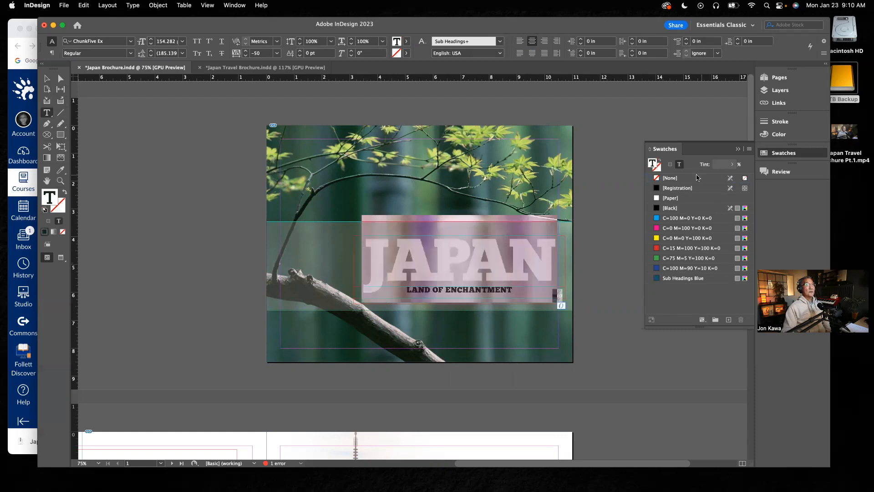
pyautogui.click(670, 208)
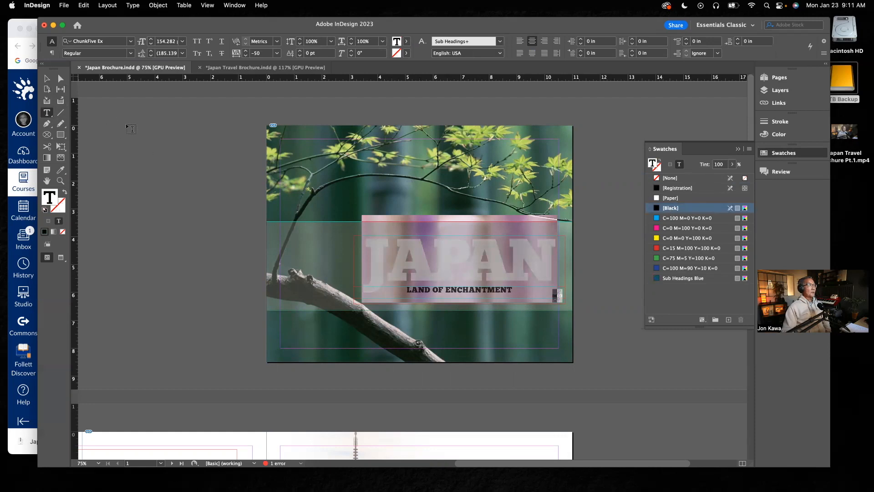
pyautogui.click(47, 79)
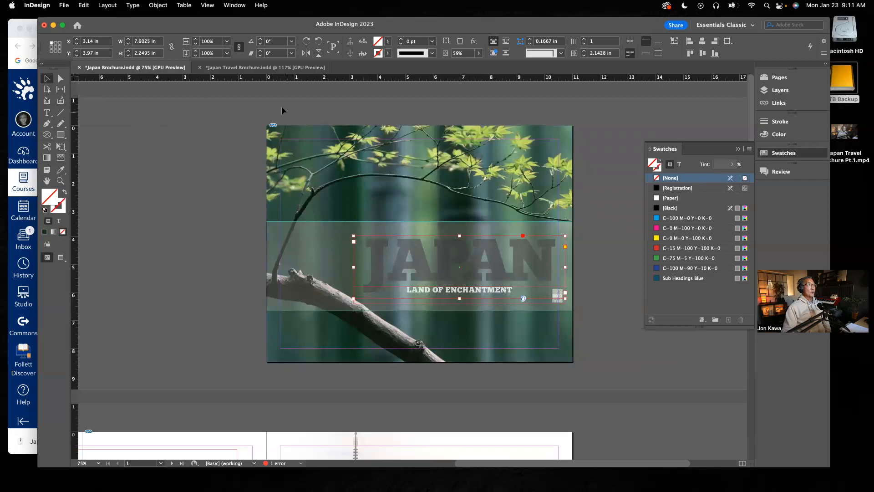
pyautogui.press('super+shift+a')
# Check the JAPAN title's fill in Japan Travel Brochure.indd and set its frame's opacity to 81%
pyautogui.click(247, 69)
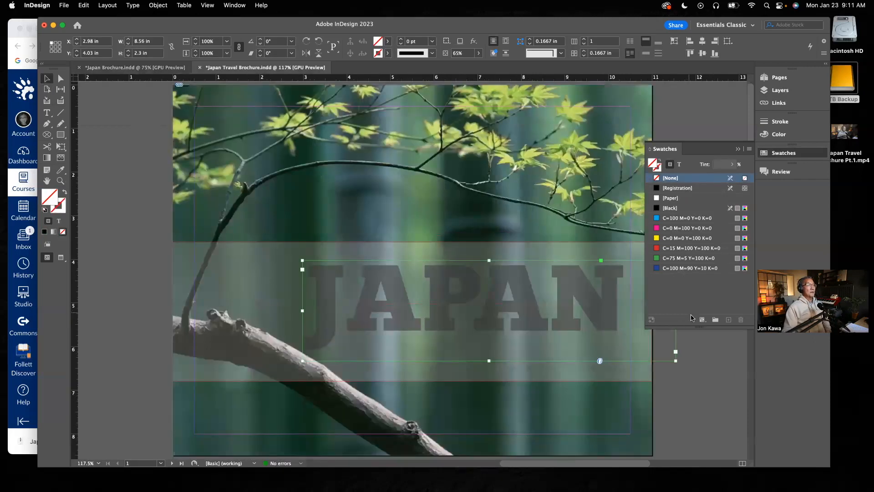
pyautogui.press('t')
pyautogui.moveTo(622, 293); pyautogui.dragTo(247, 280)
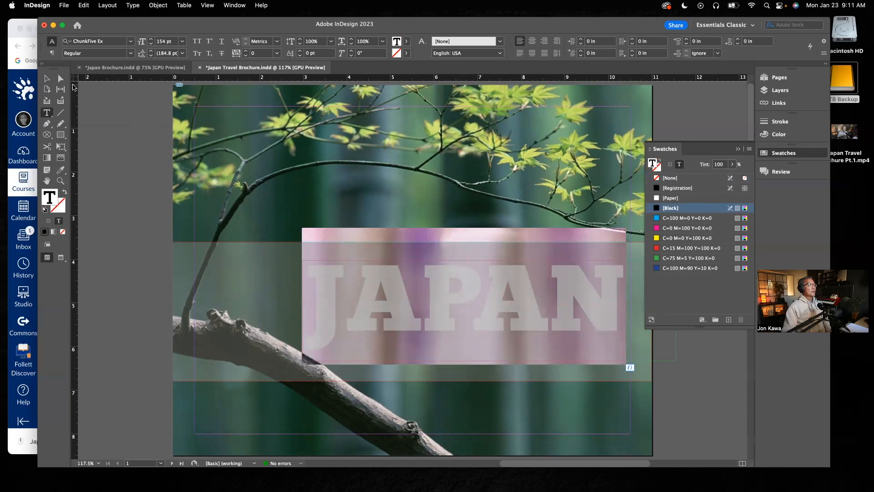
pyautogui.press('Escape')
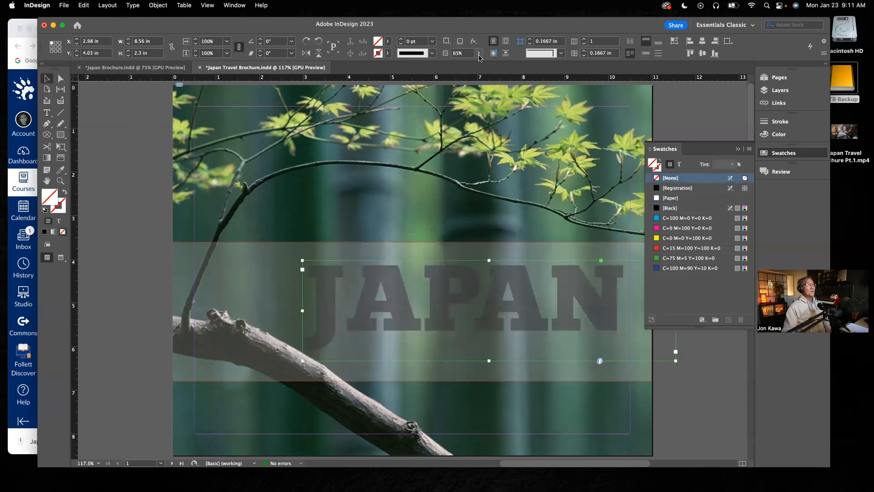
pyautogui.click(479, 53)
pyautogui.moveTo(465, 67); pyautogui.dragTo(473, 67)
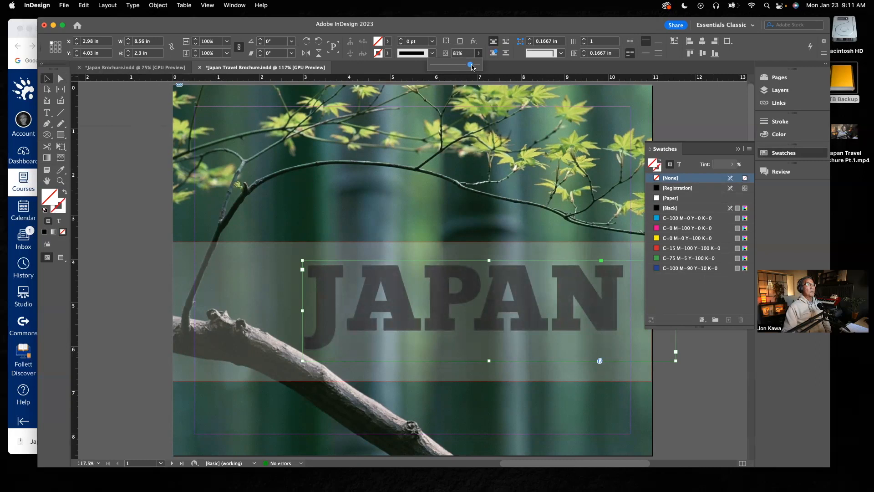
pyautogui.click(104, 131)
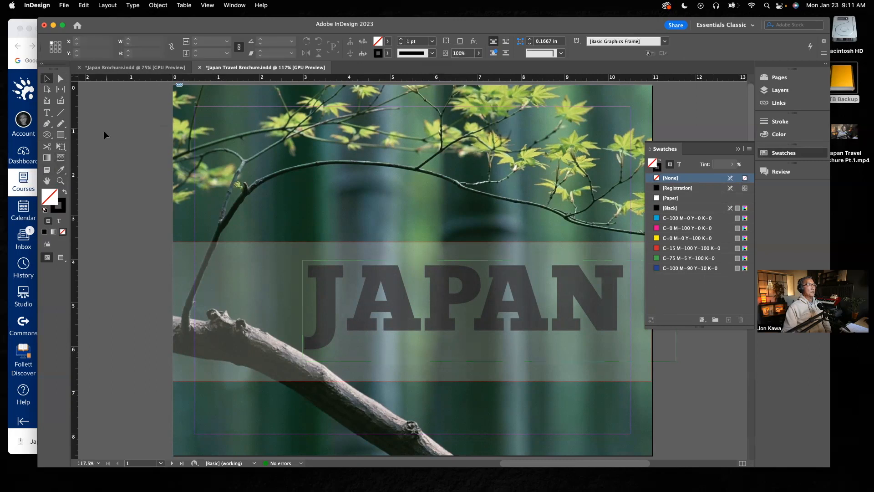
# Shorten the cover title's text frame from its lower edge to a height of about 2.14 in
pyautogui.click(504, 351)
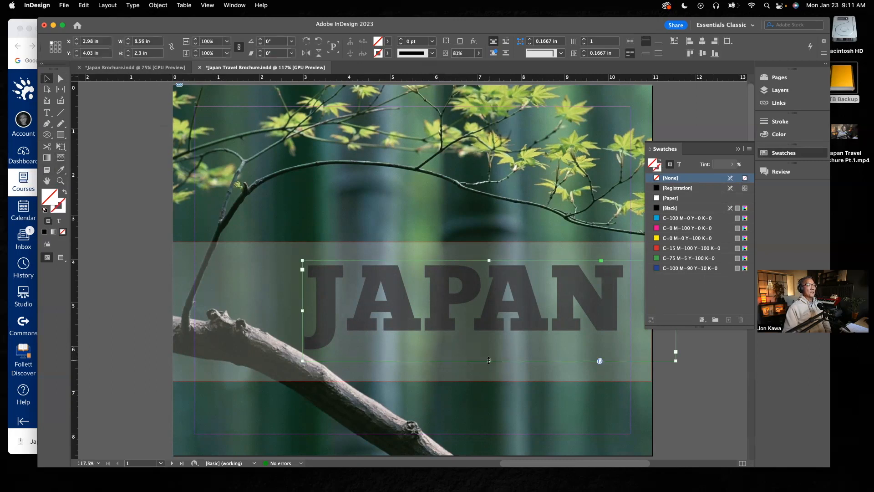
pyautogui.moveTo(489, 359); pyautogui.dragTo(487, 353)
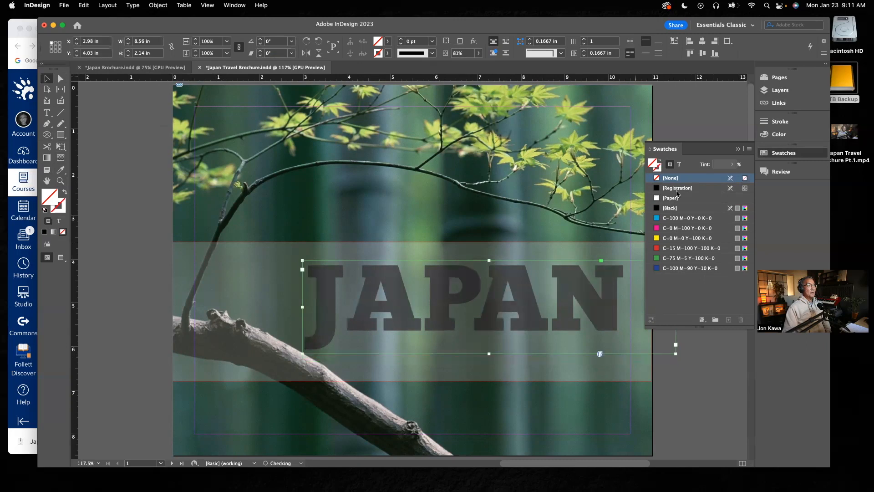
pyautogui.click(738, 149)
pyautogui.click(707, 217)
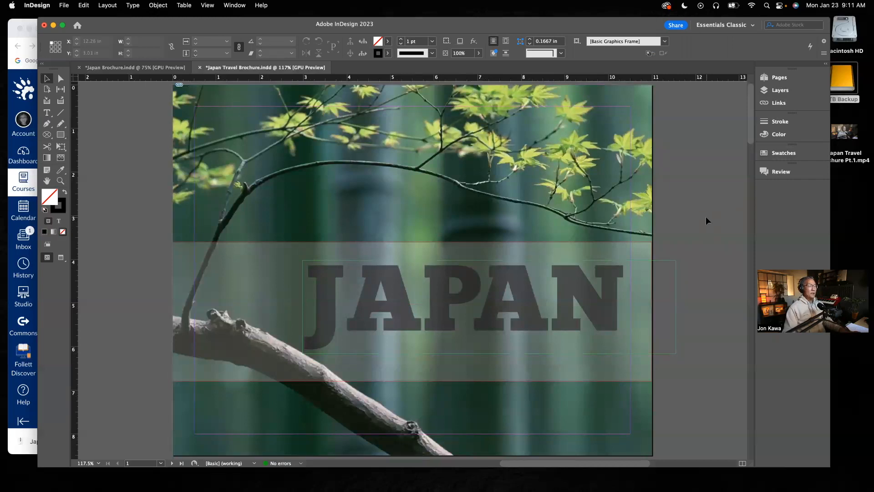
# Preview the cover without guides and frame edges and compare it with the cover in Japan Brochure.indd
pyautogui.press('w')
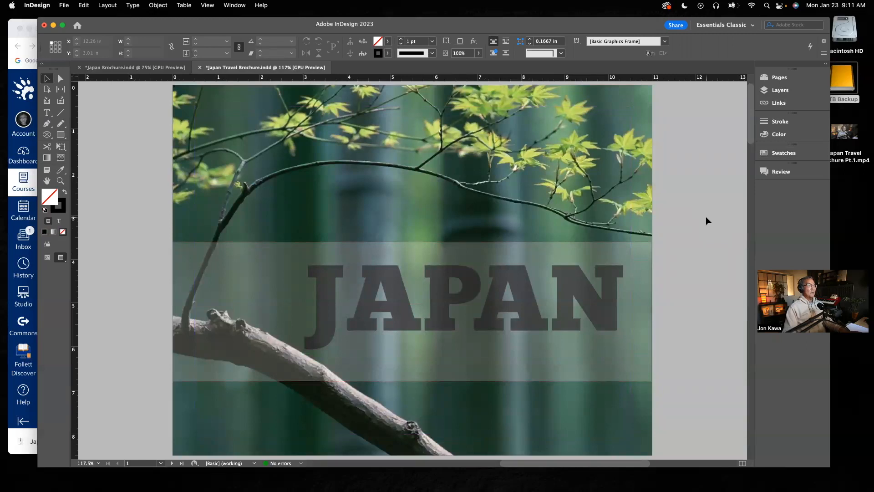
pyautogui.press('w')
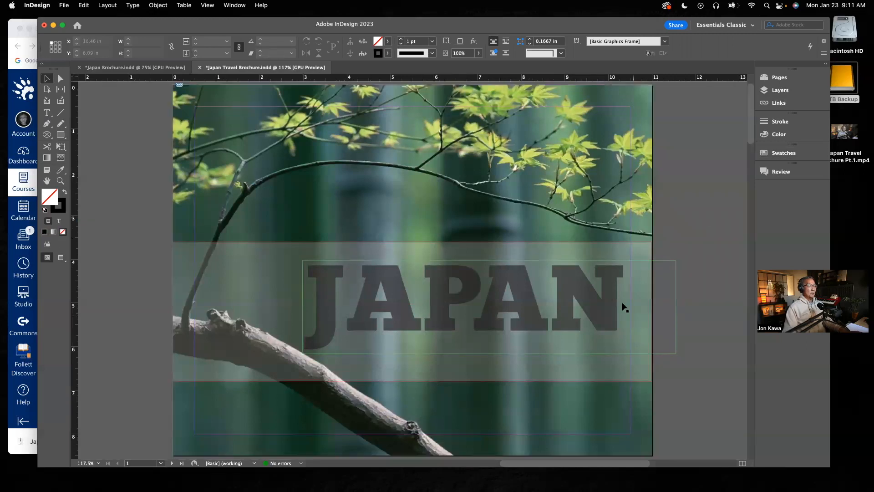
pyautogui.press('w')
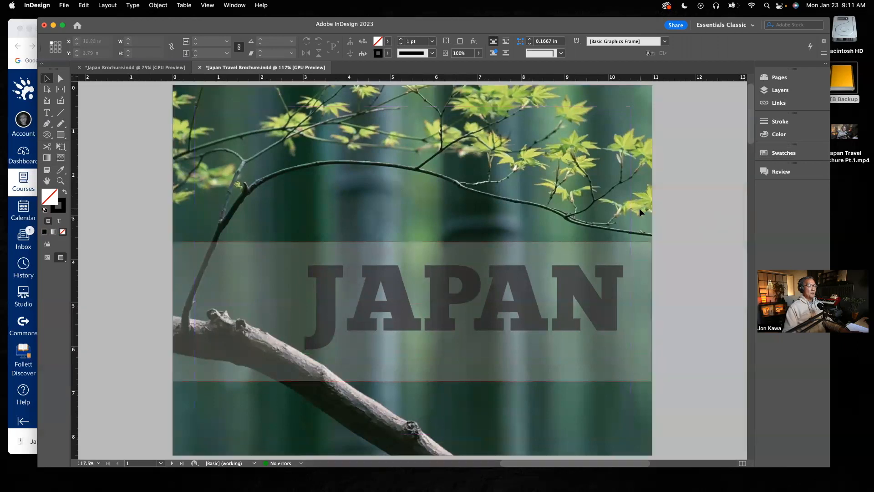
pyautogui.click(162, 69)
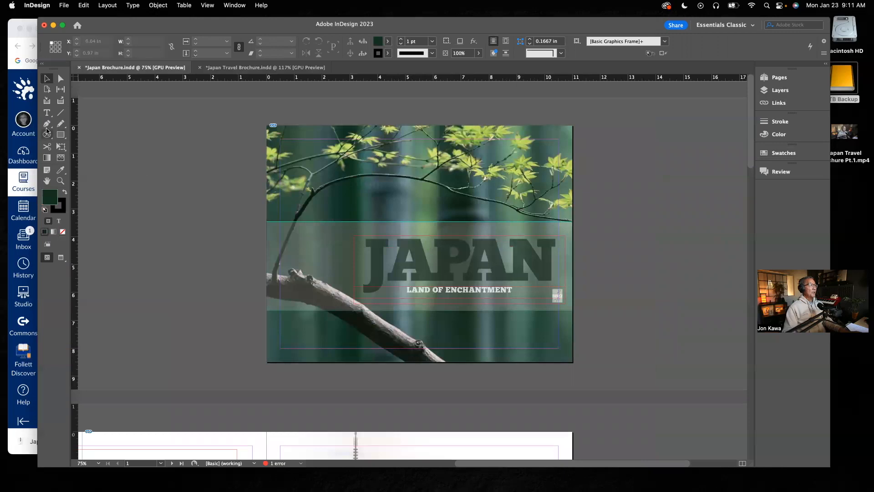
# Check the JAPAN title's tracking in Japan Brochure.indd and set the tracking of the title in Japan Travel Brochure.indd to -50
pyautogui.click(47, 113)
pyautogui.moveTo(552, 259); pyautogui.dragTo(364, 259)
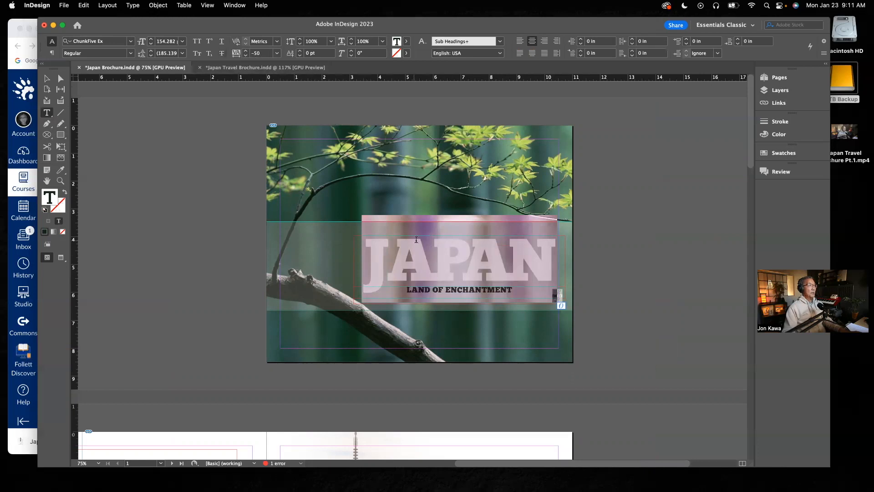
pyautogui.click(249, 70)
pyautogui.moveTo(617, 303); pyautogui.dragTo(297, 286)
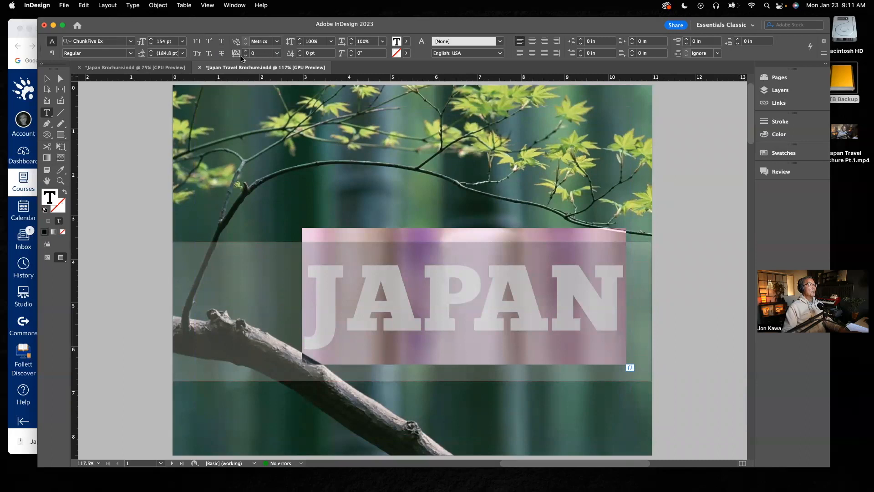
pyautogui.click(276, 54)
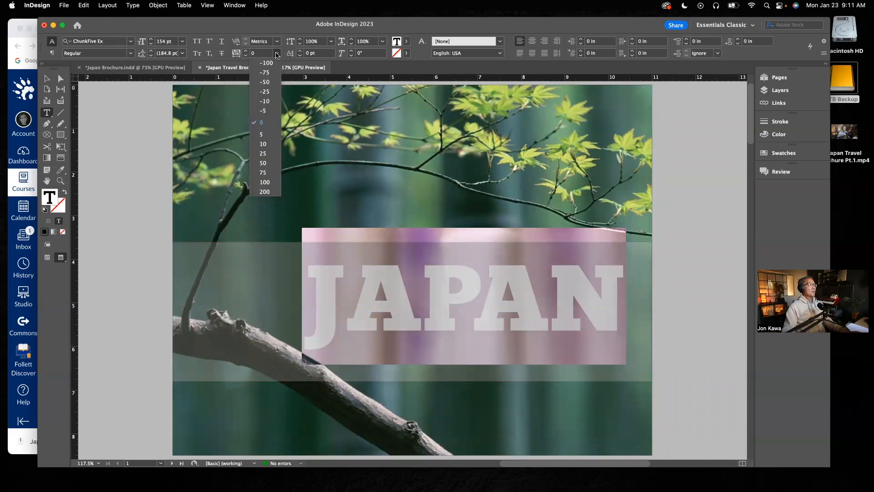
pyautogui.click(266, 83)
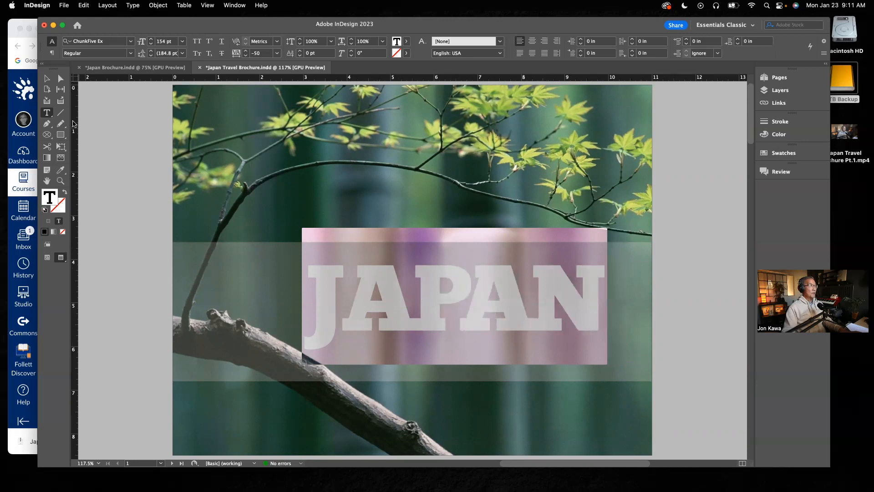
# Narrow the JAPAN title's text frame to about 7.27 in wide and shift it right to X about 3.38 in
pyautogui.click(46, 78)
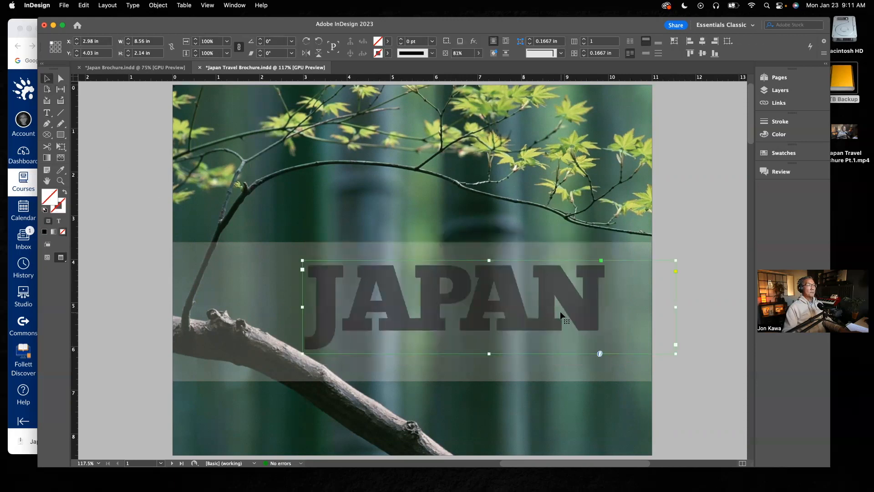
pyautogui.moveTo(676, 308); pyautogui.dragTo(619, 307)
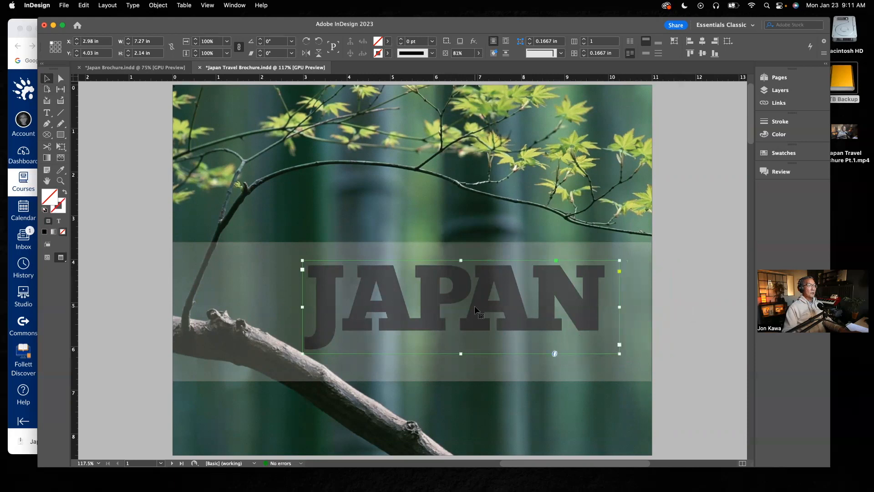
pyautogui.moveTo(474, 307); pyautogui.dragTo(490, 308)
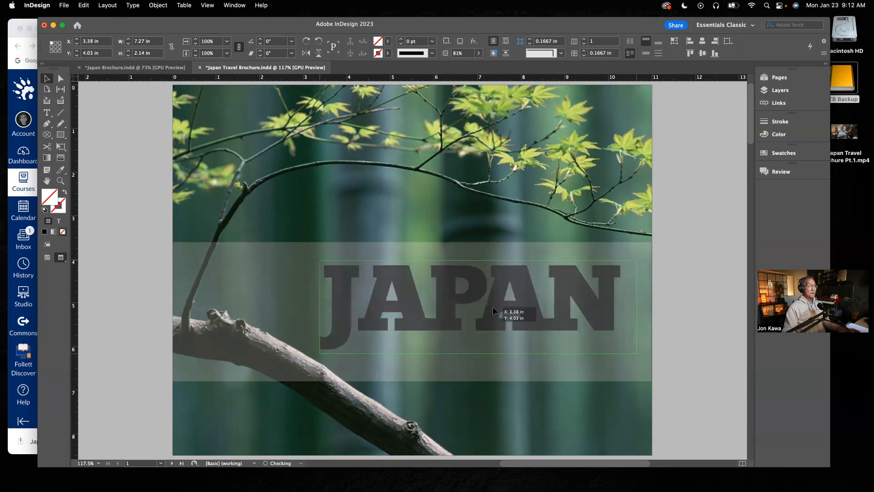
pyautogui.click(708, 286)
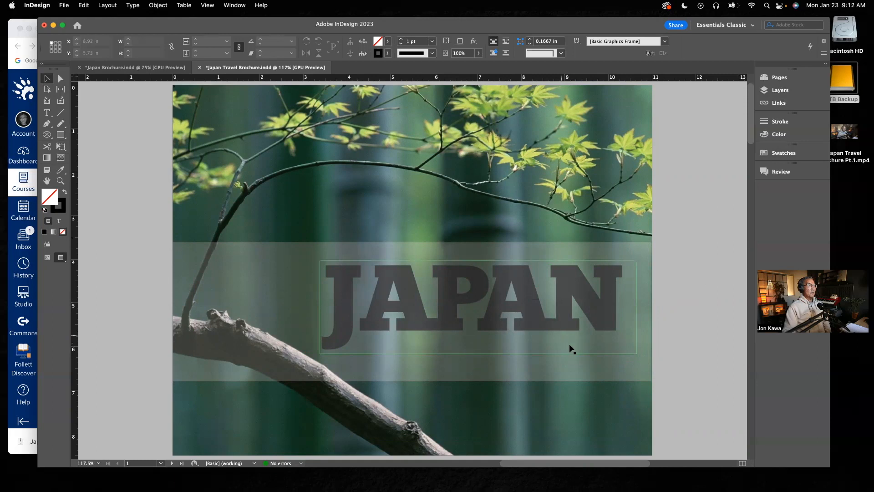
# Move the JAPAN title off the tagline in Japan Brochure.indd and inspect the LAND OF ENCHANTMENT text's formatting
pyautogui.click(155, 68)
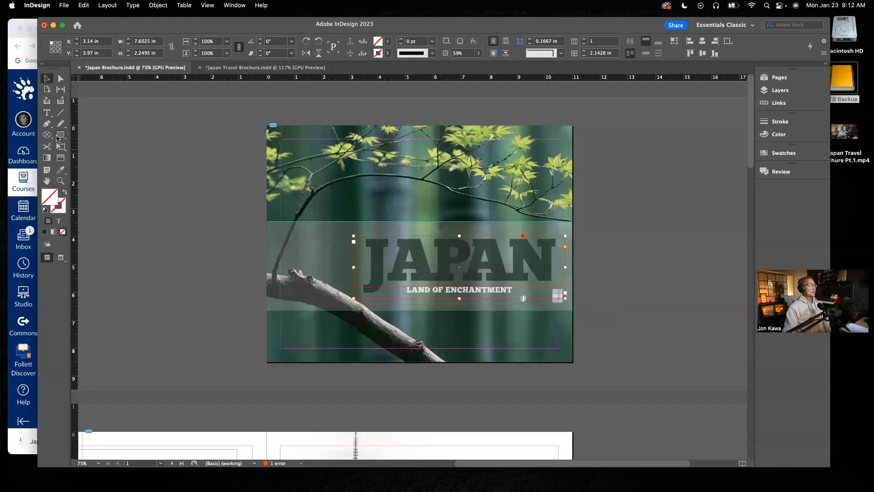
pyautogui.click(47, 113)
pyautogui.click(508, 290)
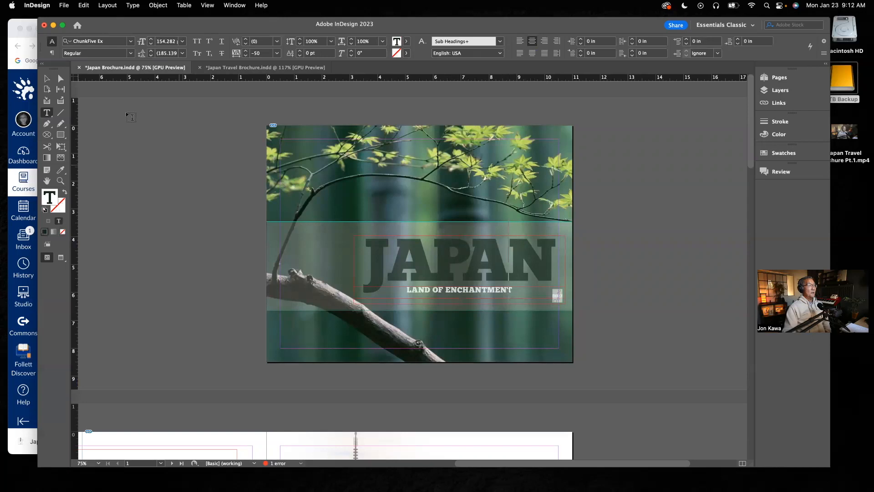
pyautogui.click(47, 78)
pyautogui.moveTo(487, 299); pyautogui.dragTo(504, 326)
pyautogui.moveTo(520, 272); pyautogui.dragTo(512, 217)
pyautogui.click(47, 114)
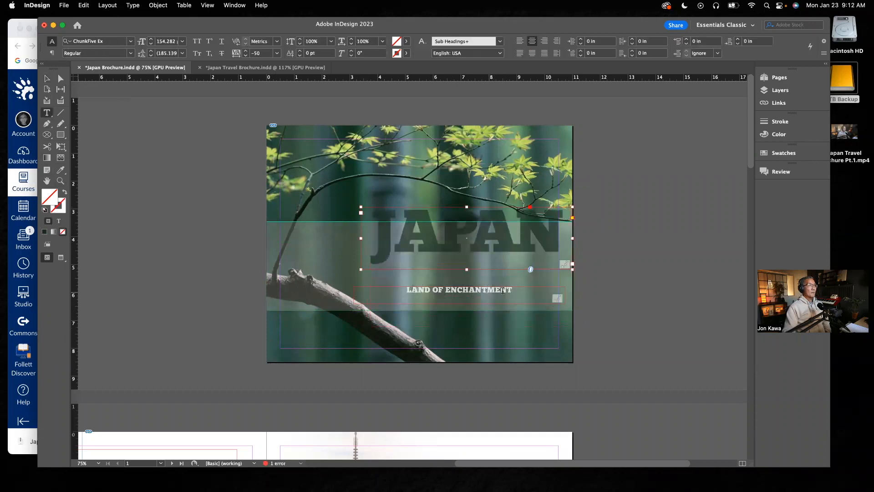
pyautogui.moveTo(512, 290); pyautogui.dragTo(405, 290)
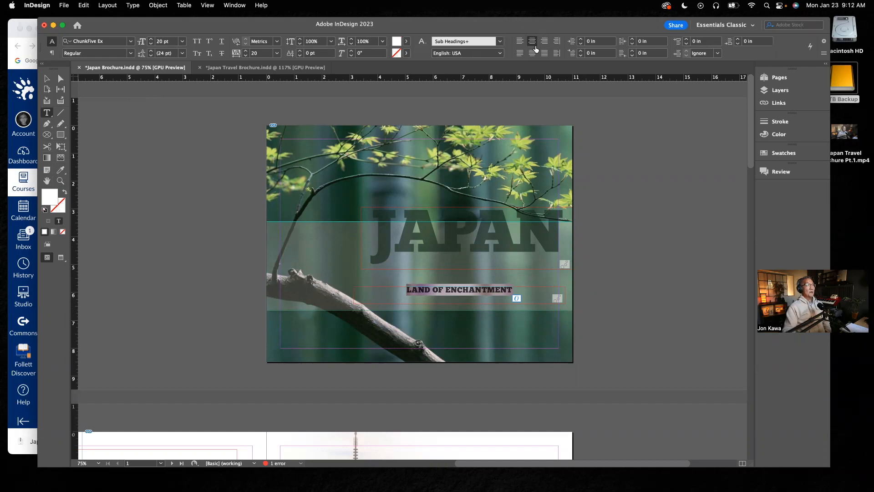
# Create a centre-aligned text frame about 5.88 × 0.72 in below the JAPAN title in Japan Travel Brochure.indd
pyautogui.click(265, 68)
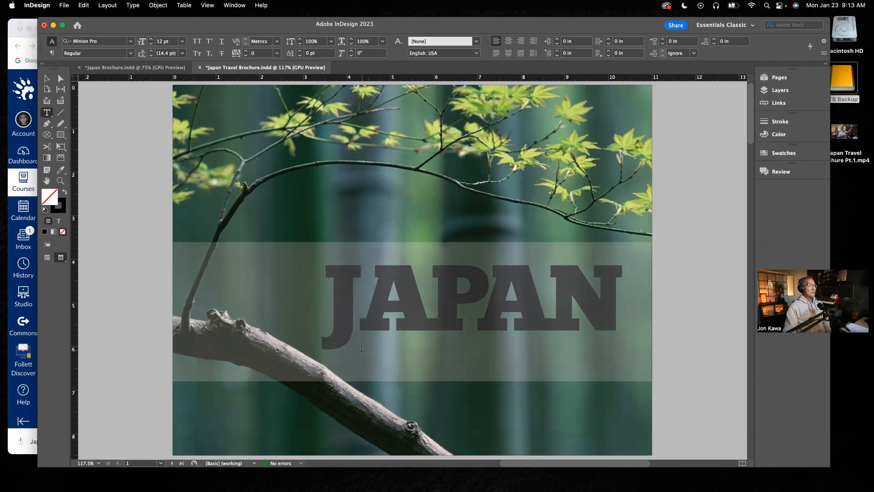
pyautogui.moveTo(361, 349); pyautogui.dragTo(444, 367)
pyautogui.keyDown('super'); pyautogui.click(430, 384); pyautogui.keyUp('super')
pyautogui.moveTo(365, 360); pyautogui.dragTo(620, 388)
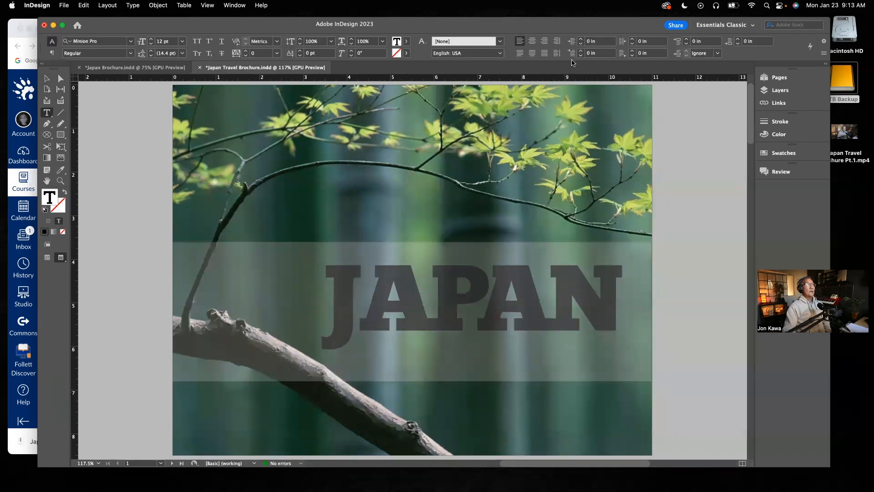
pyautogui.click(532, 41)
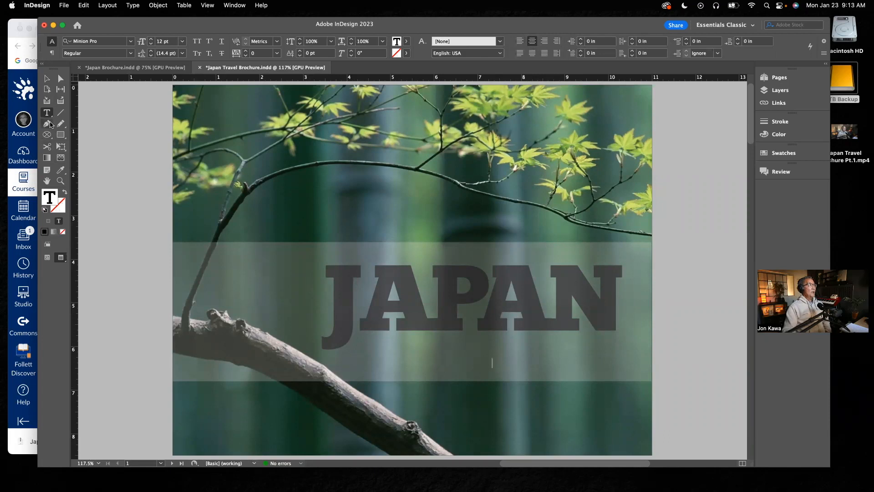
# Set the new tagline frame's text to the ChunkFive Ex font with the Paper swatch as its fill
pyautogui.click(131, 42)
pyautogui.scroll(-15, 146, 223)
pyautogui.scroll(20, 145, 229)
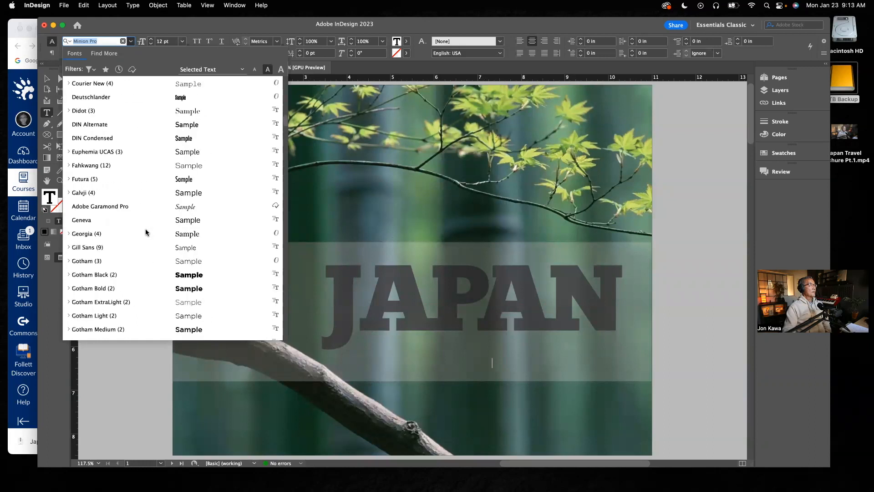
pyautogui.scroll(7, 137, 227)
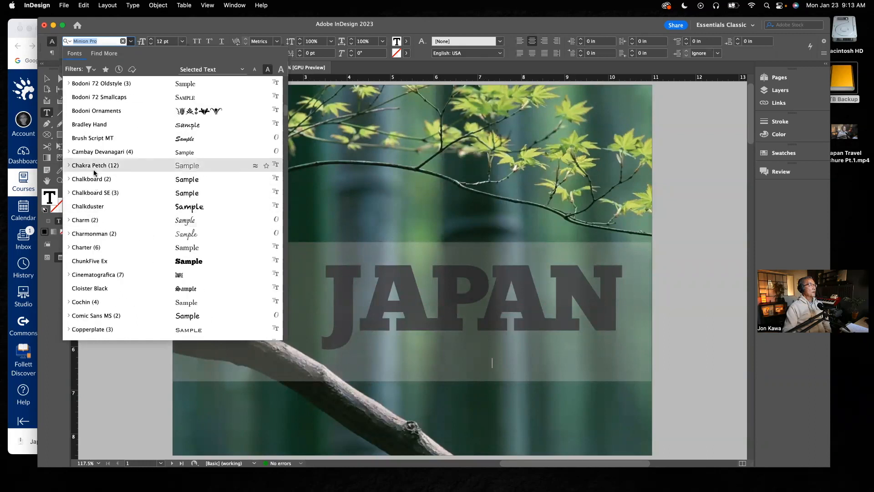
pyautogui.click(93, 261)
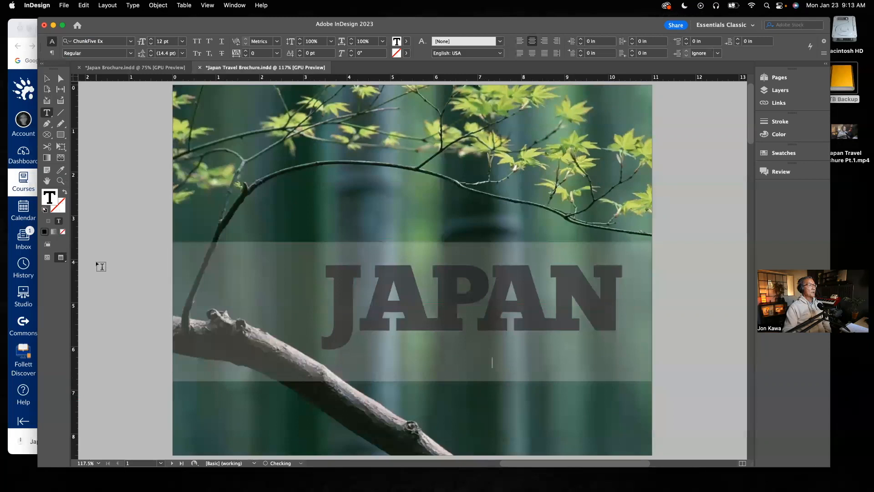
pyautogui.click(782, 154)
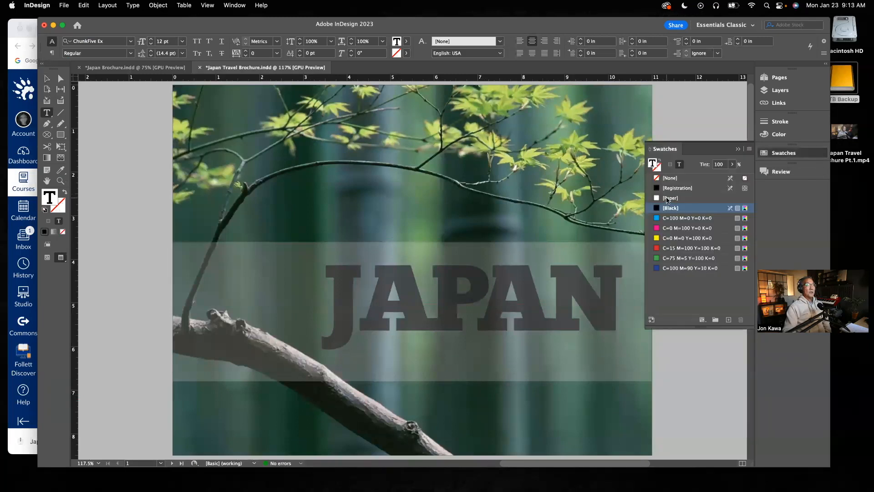
pyautogui.click(668, 199)
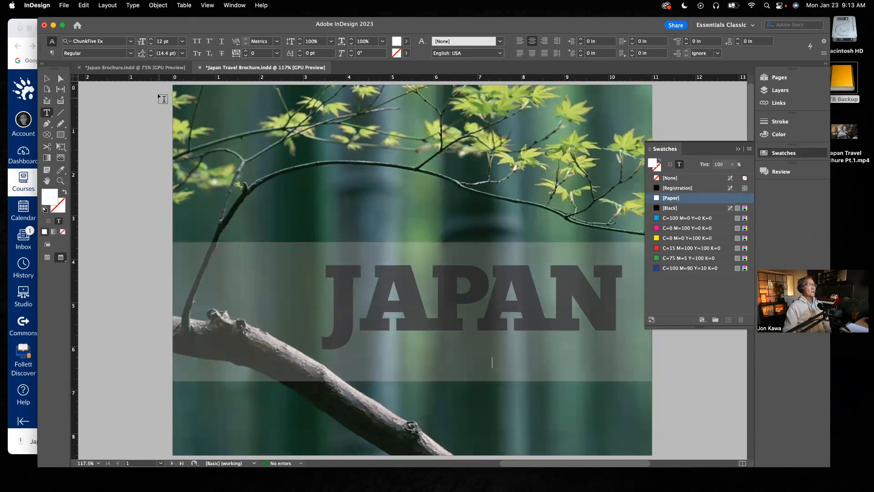
# Set the tagline's font size to 20 pt and enter the text LAND OF ENCHANTMENT
pyautogui.click(182, 42)
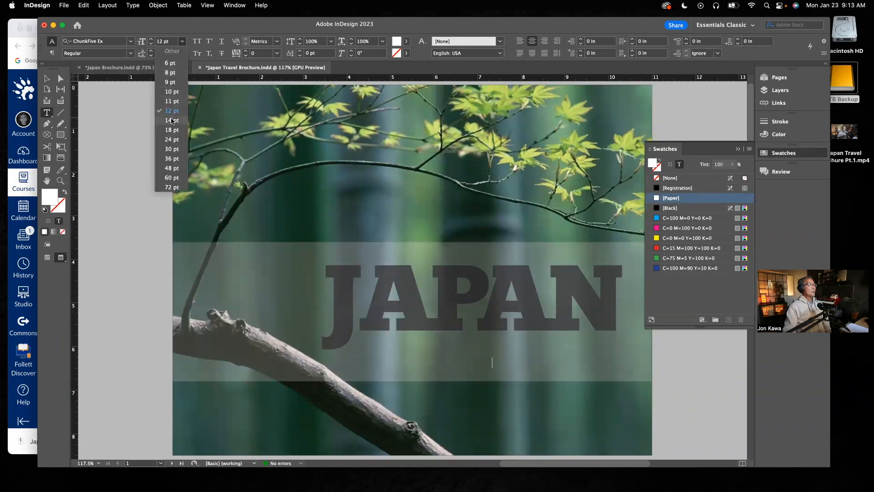
pyautogui.click(165, 41)
pyautogui.write('20')
pyautogui.press('Return')
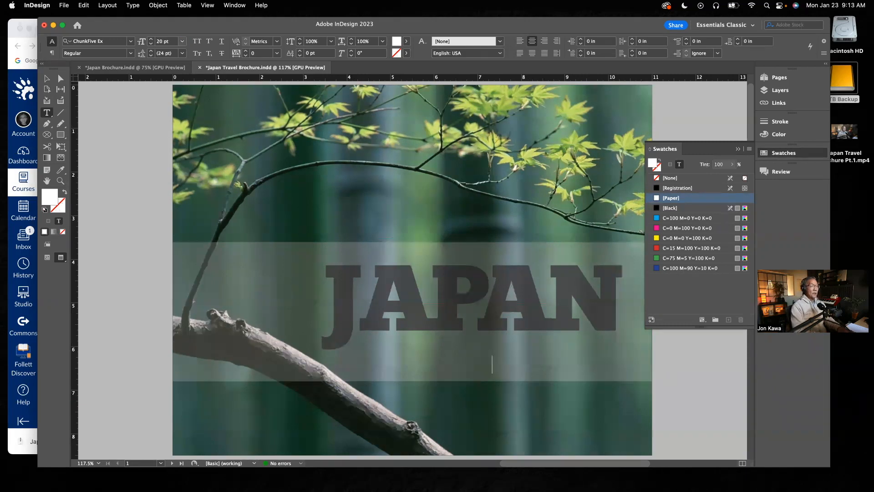
pyautogui.write('LAND')
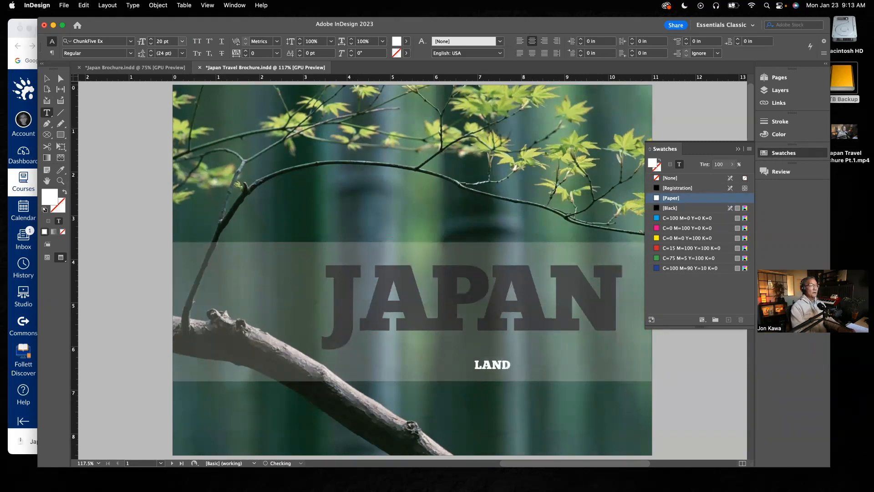
pyautogui.write(' OF ENCHANTMENT')
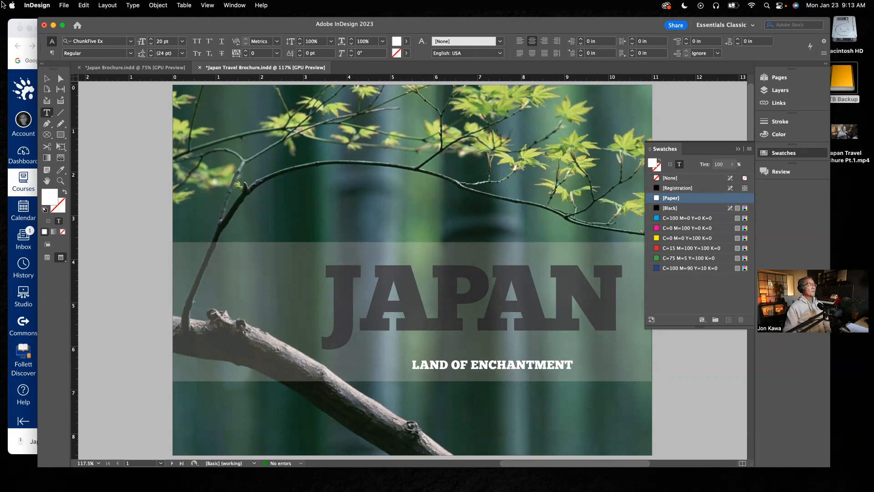
# Shorten the tagline's text frame from its lower edge to a height of about 0.4 in
pyautogui.click(45, 79)
pyautogui.press('/')
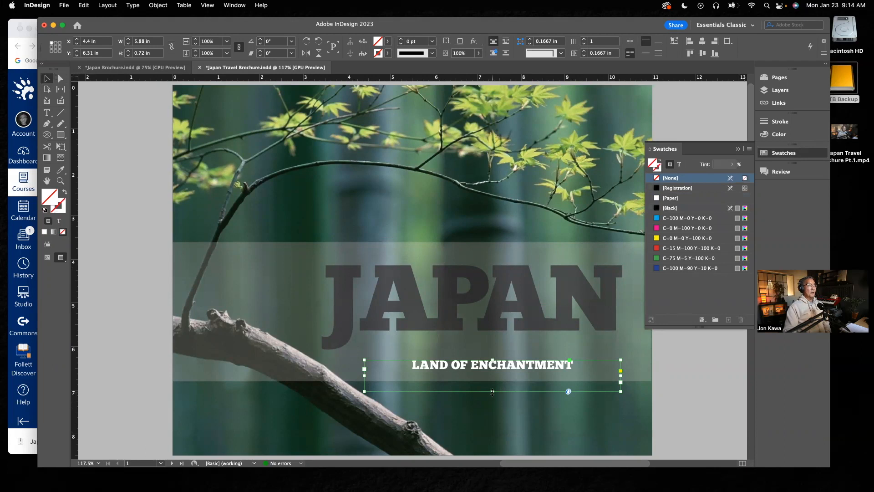
pyautogui.moveTo(492, 391); pyautogui.dragTo(492, 377)
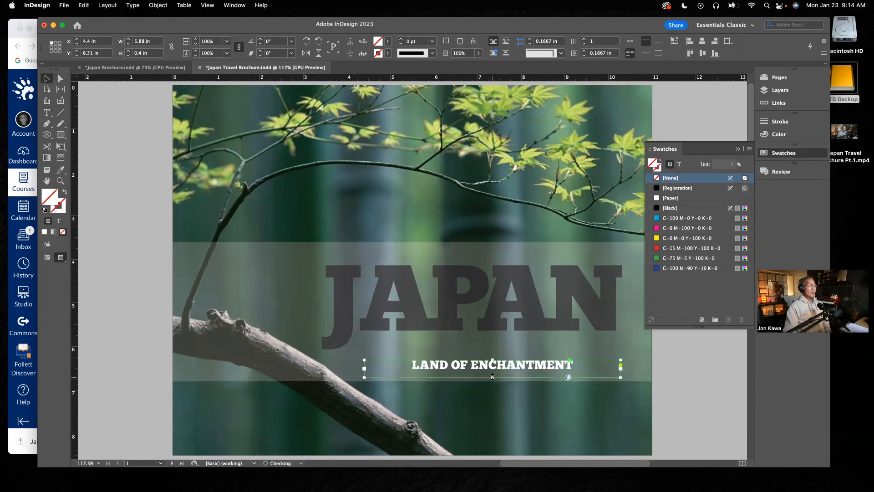
# Undo the title and tagline moves in Japan Brochure.indd and preview its cover without guides and frame edges
pyautogui.click(156, 69)
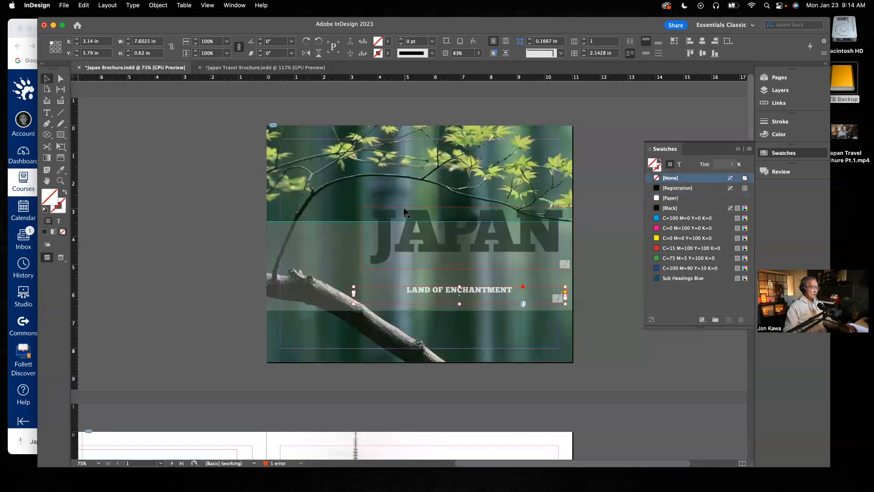
pyautogui.press('super+z')
pyautogui.press('super+z')
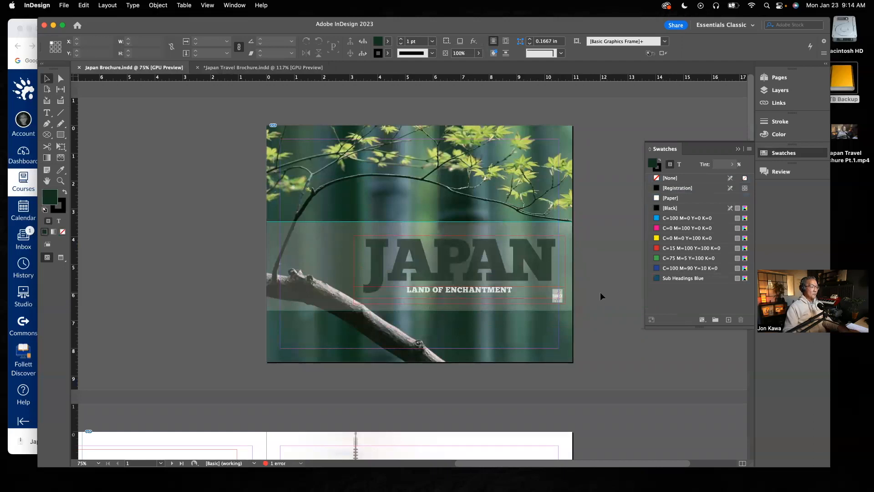
pyautogui.press('w')
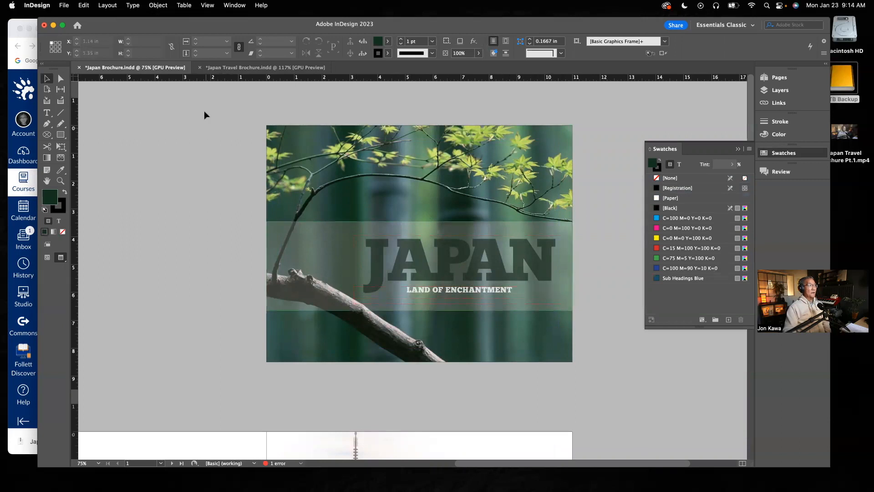
# Position the tagline frame in Japan Travel Brochure.indd just beneath the JAPAN title, at about X 3.76 in, Y 5.78 in
pyautogui.click(242, 69)
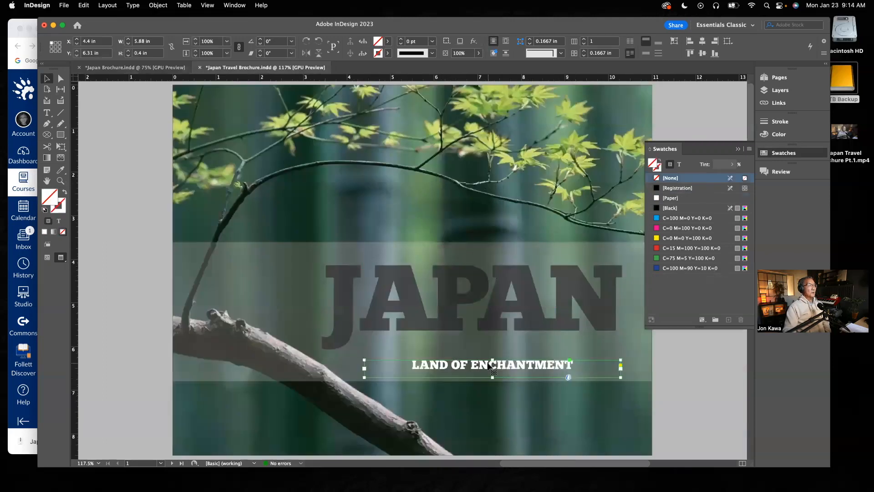
pyautogui.moveTo(489, 367); pyautogui.dragTo(461, 344)
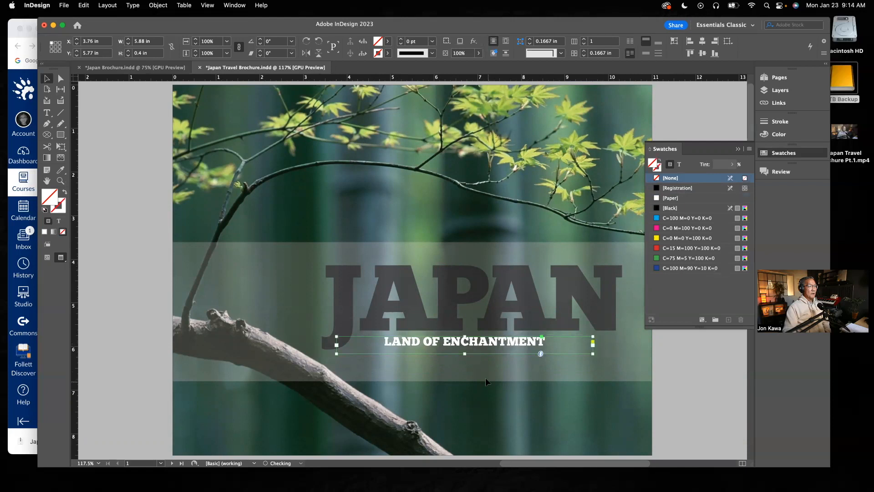
pyautogui.click(531, 409)
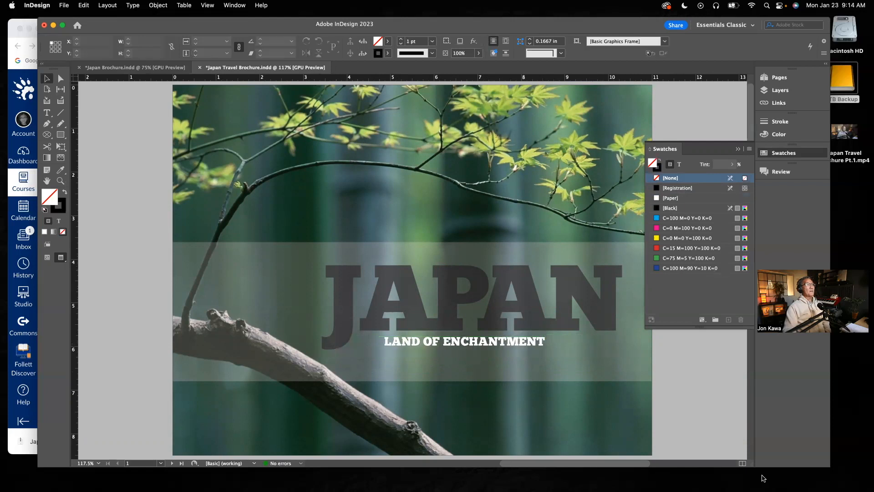
pyautogui.click(502, 342)
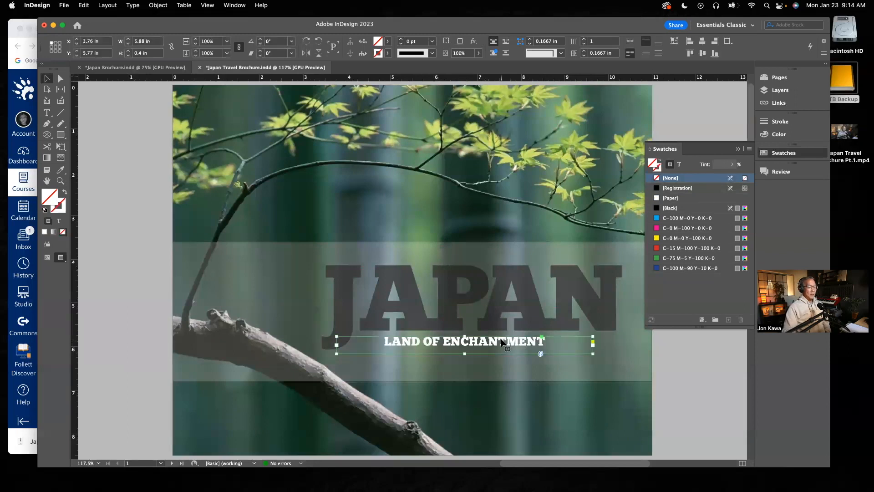
pyautogui.press('Down')
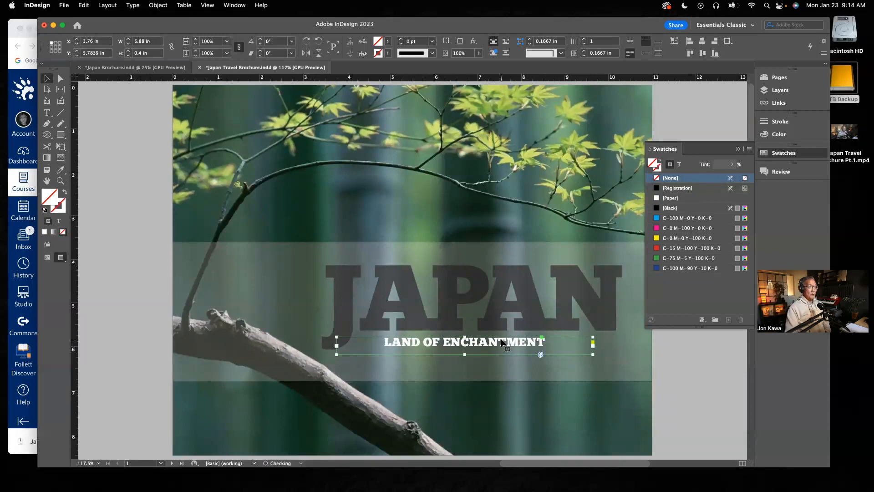
pyautogui.click(709, 419)
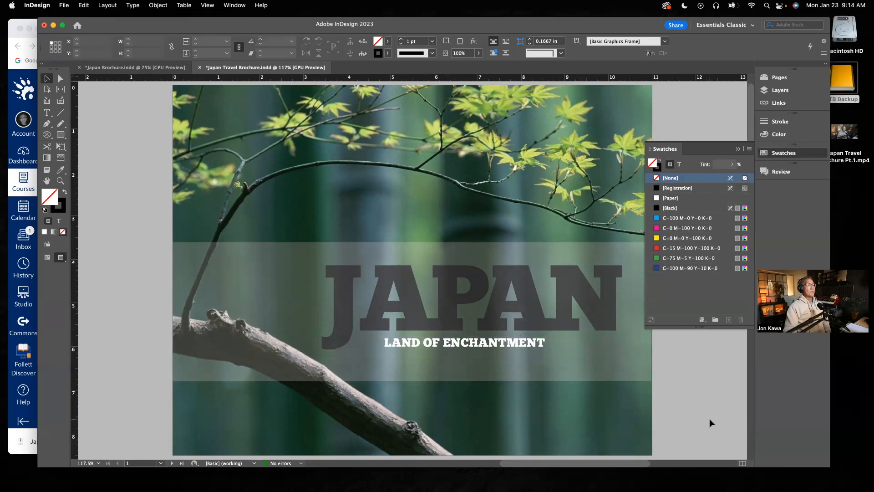
# Nudge the LAND OF ENCHANTMENT tagline frame right and down to about X 3.885 in, Y 5.826 in
pyautogui.click(524, 347)
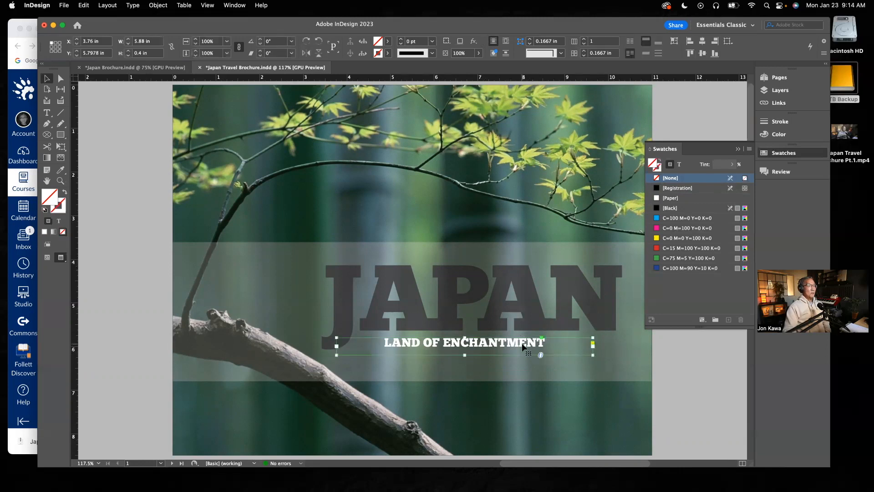
pyautogui.press('Right')
pyautogui.press('Right')
pyautogui.press('Right')
pyautogui.press('Right')
pyautogui.press('Right')
pyautogui.press('Right')
pyautogui.press('Right')
pyautogui.press('Right')
pyautogui.press('Right')
pyautogui.press('Down')
pyautogui.press('Down')
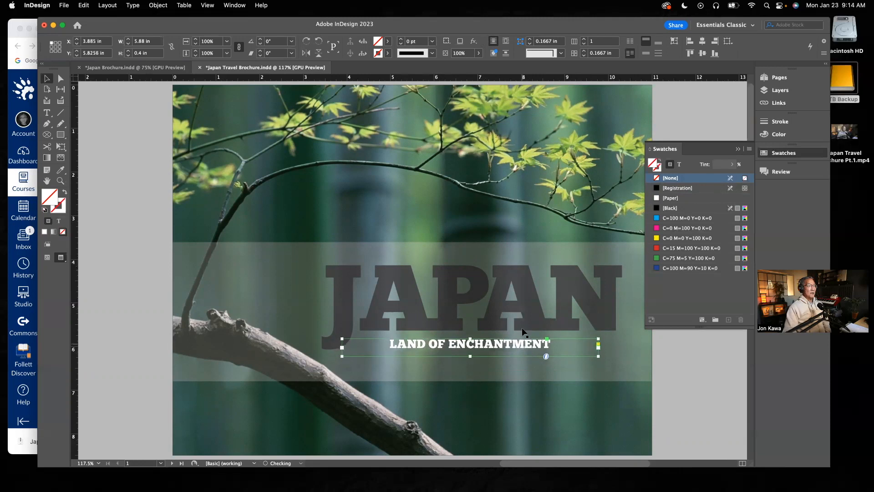
pyautogui.click(709, 399)
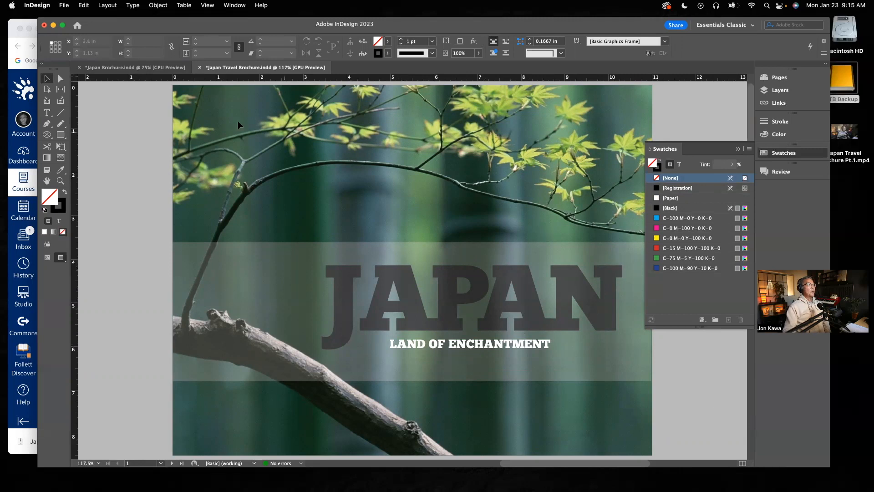
# Compare the cover with the one in Japan Brochure.indd, and save Japan Travel Brochure.indd
pyautogui.click(146, 68)
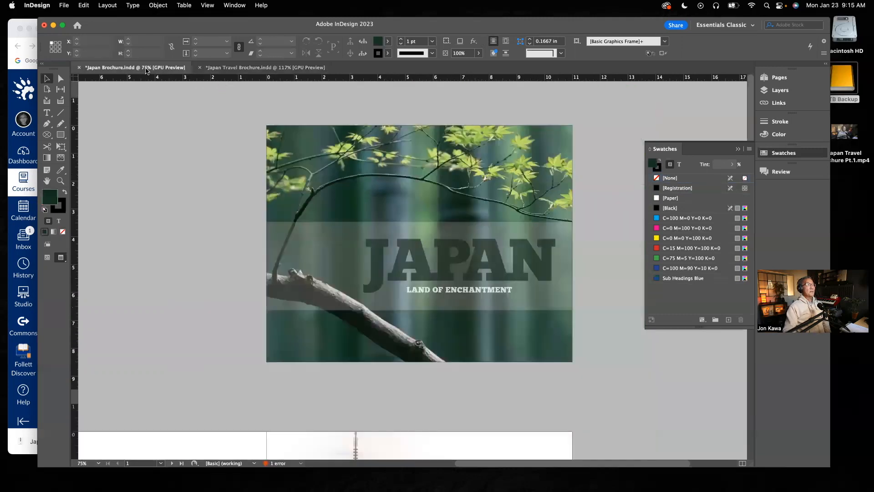
pyautogui.click(309, 68)
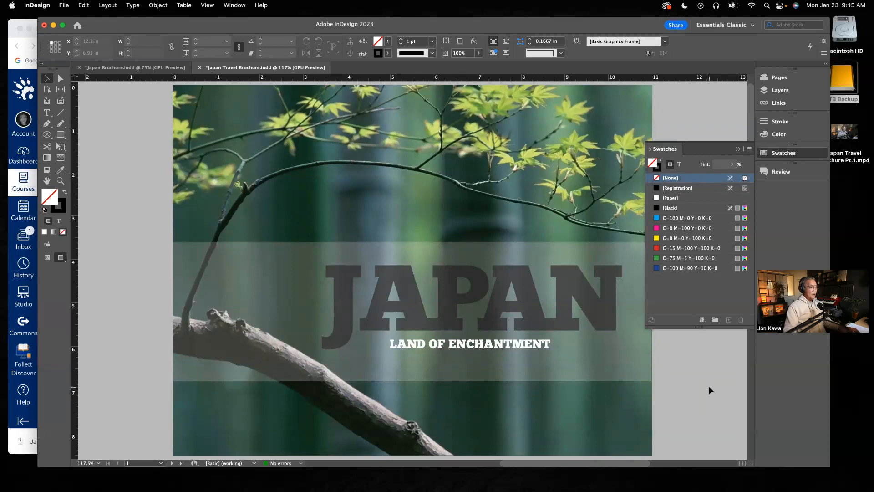
pyautogui.press('super+s')
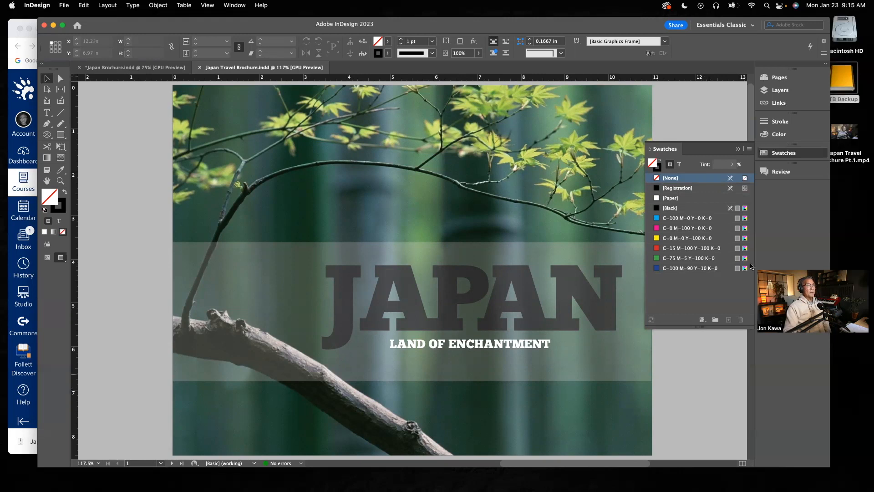
pyautogui.click(738, 149)
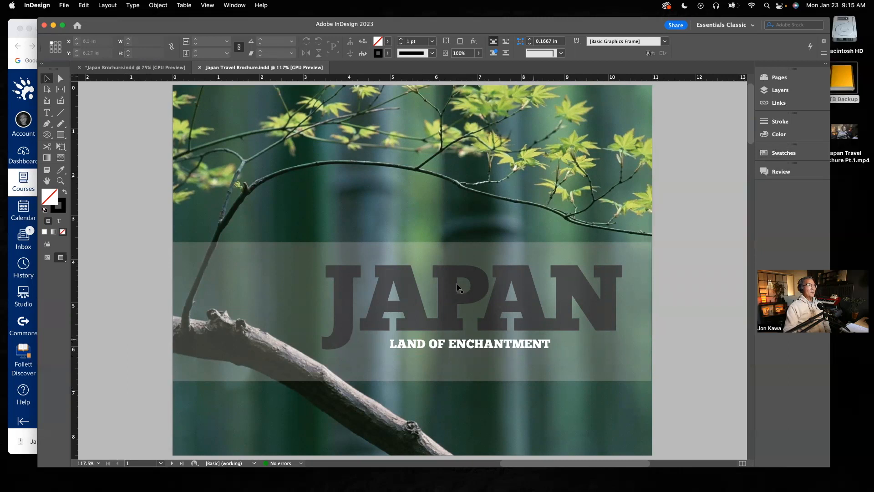
# Examine the back cover on page 8 of Japan Brochure.indd and return to Japan Travel Brochure.indd
pyautogui.click(151, 69)
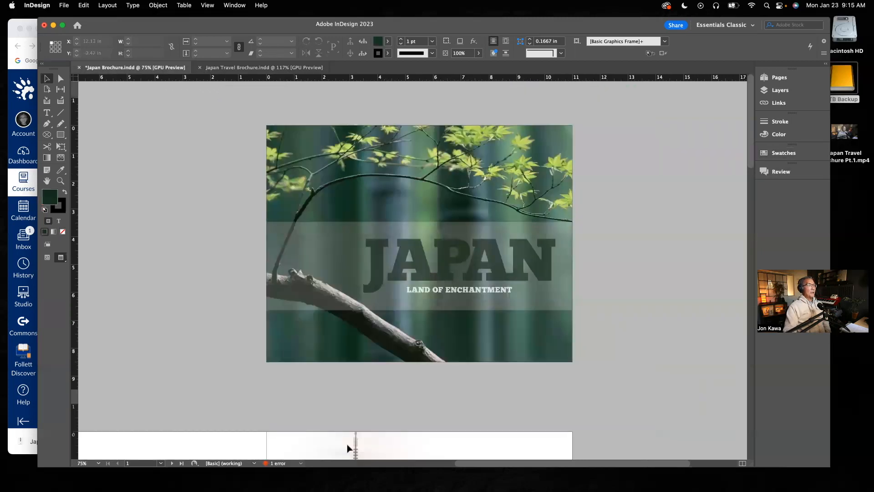
pyautogui.scroll(-15, 358, 404)
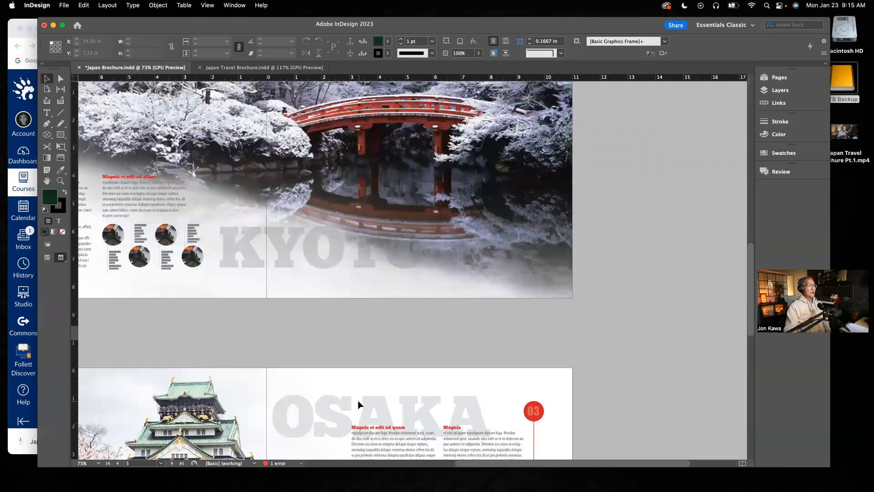
pyautogui.scroll(-10, 360, 405)
pyautogui.moveTo(514, 466); pyautogui.dragTo(410, 465)
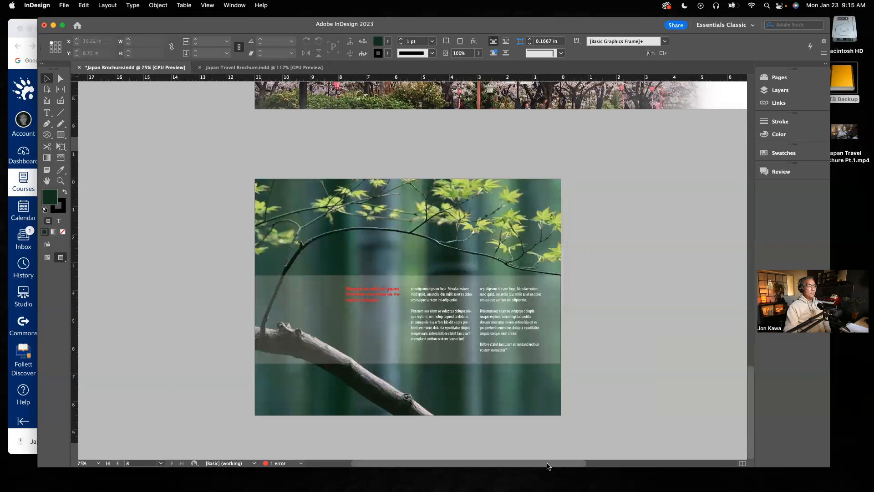
pyautogui.click(251, 67)
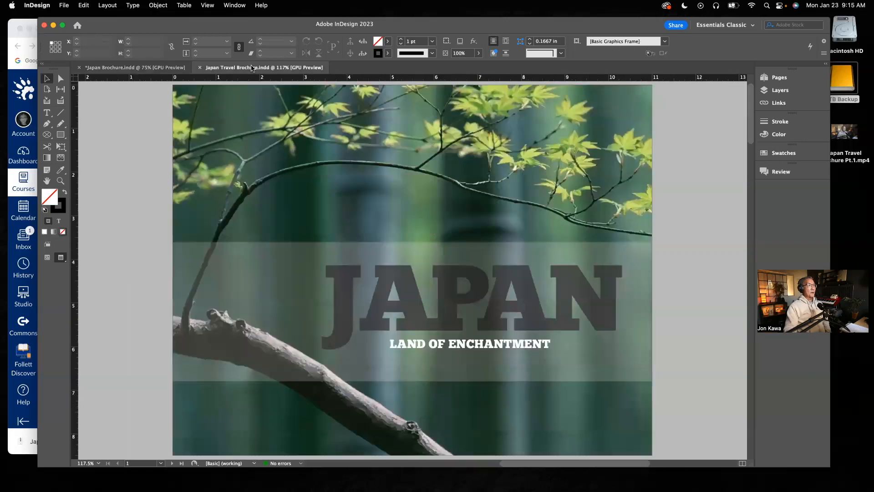
# Unlock the Images and Background layers and lock the Type layer
pyautogui.click(784, 91)
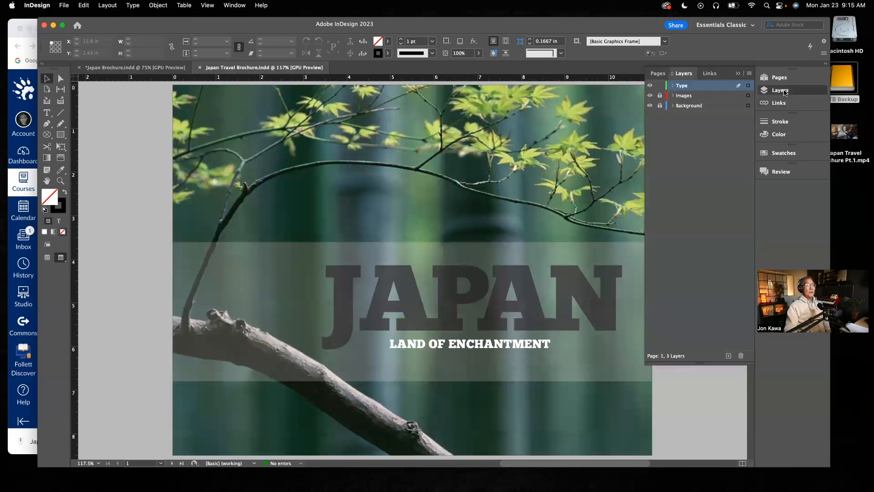
pyautogui.click(660, 97)
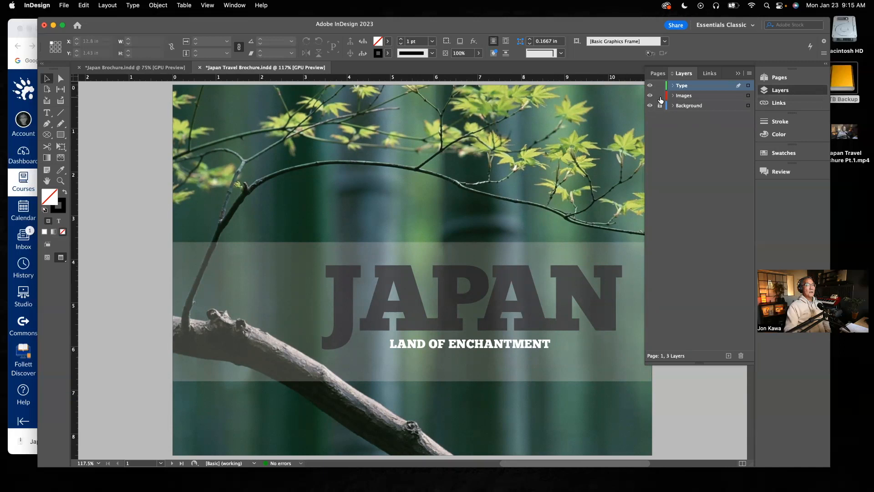
pyautogui.click(659, 106)
pyautogui.click(659, 85)
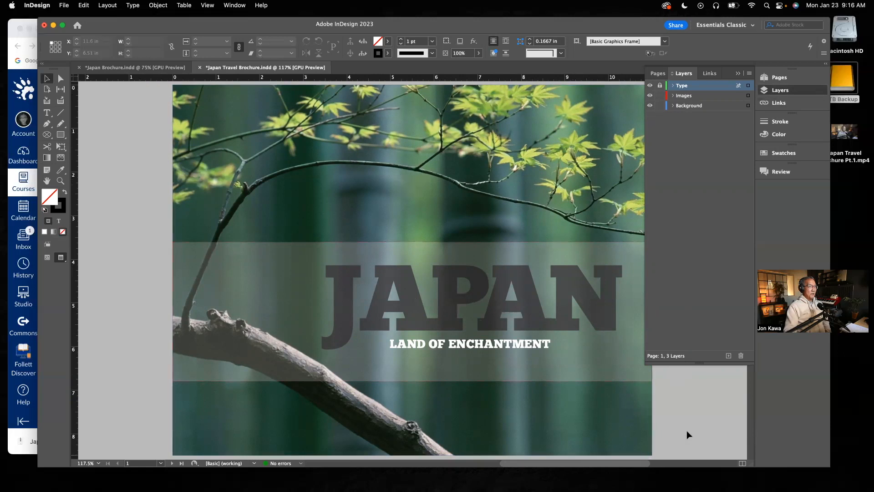
pyautogui.click(738, 73)
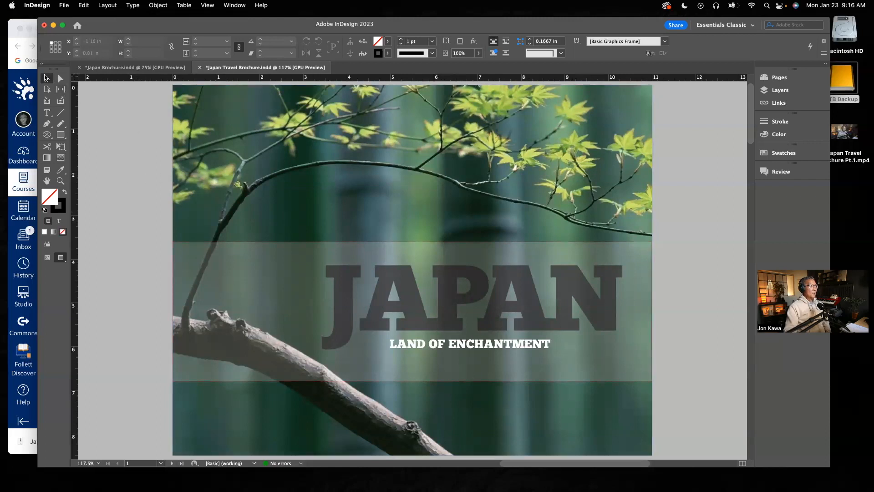
# Copy the cover's background photo and translucent band onto page 8, aligned to the page as on page 1
pyautogui.moveTo(151, 149); pyautogui.dragTo(299, 302)
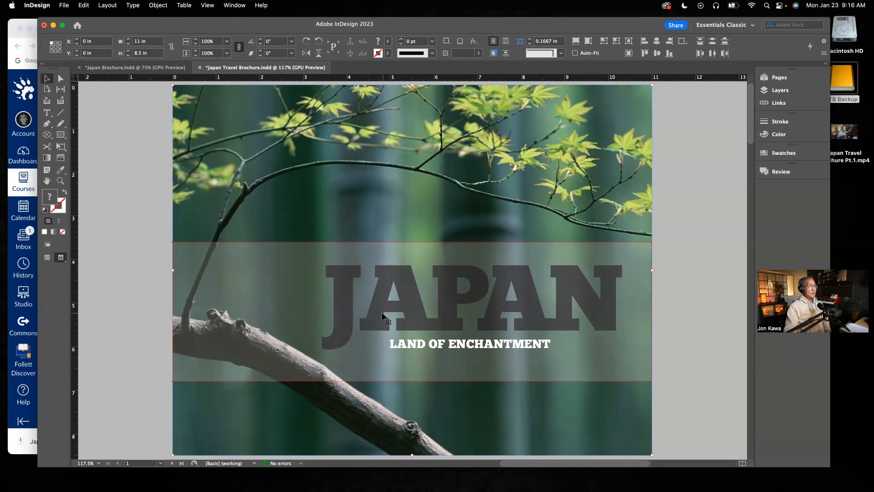
pyautogui.click(780, 77)
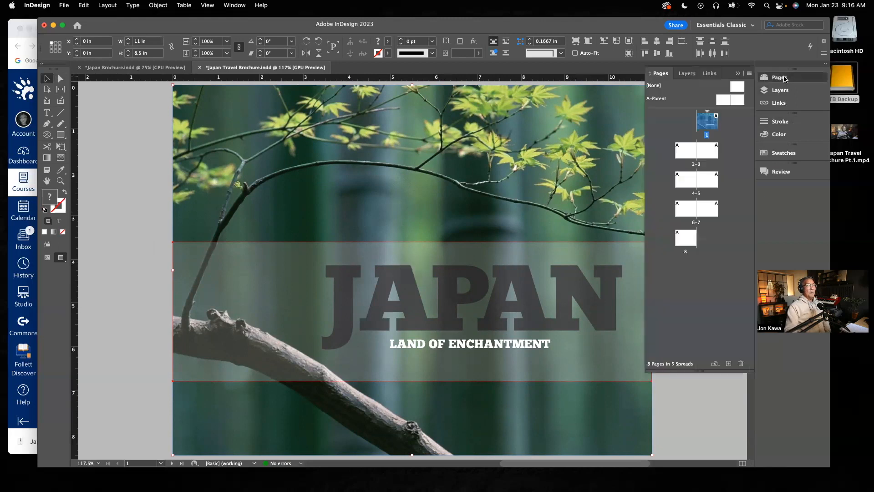
pyautogui.doubleClick(690, 242)
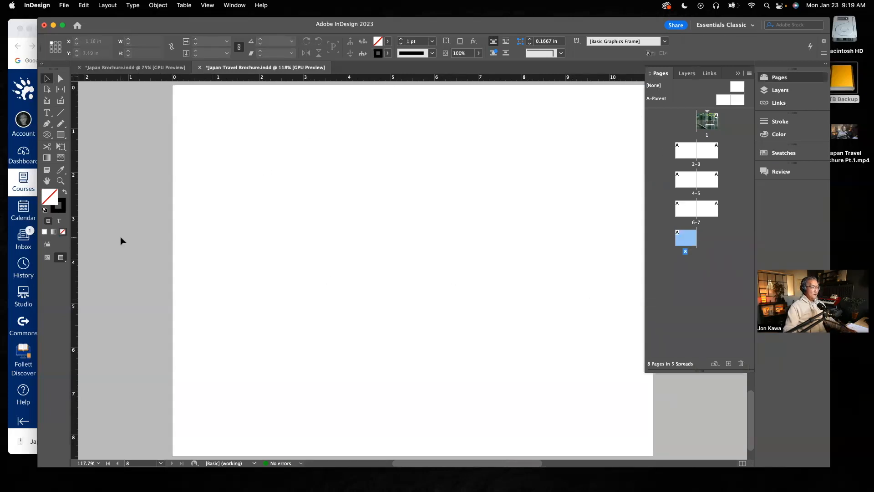
pyautogui.press('super+v')
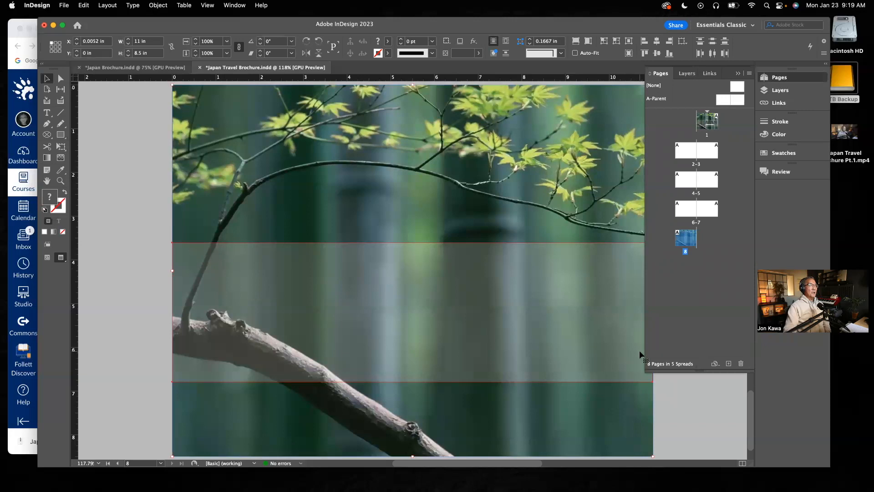
pyautogui.click(140, 211)
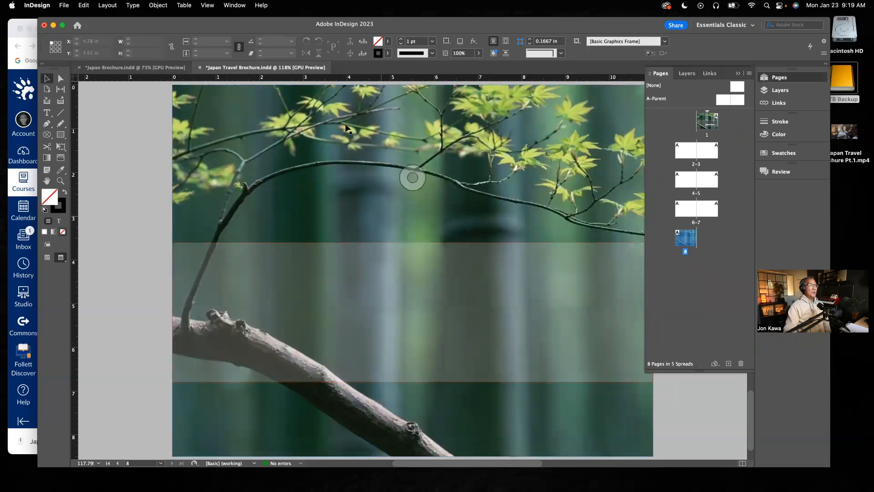
# Compare page 8 with the back cover in Japan Brochure.indd, and save Japan Travel Brochure.indd
pyautogui.click(140, 68)
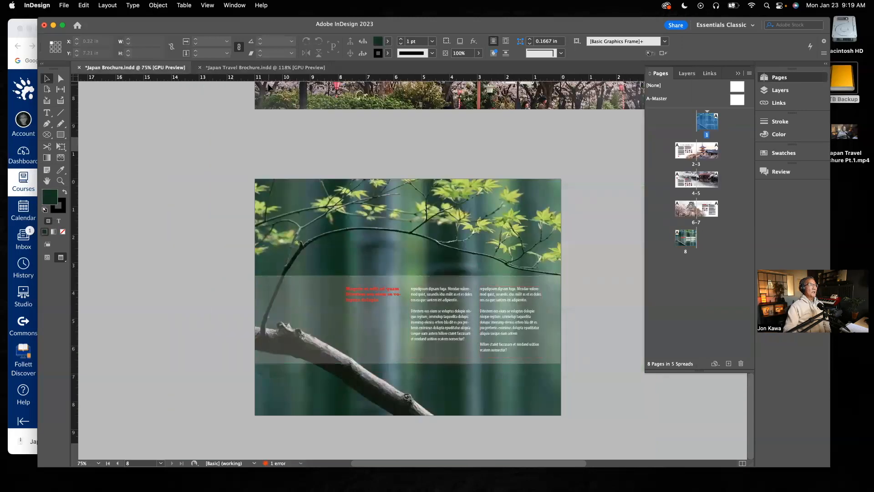
pyautogui.click(269, 68)
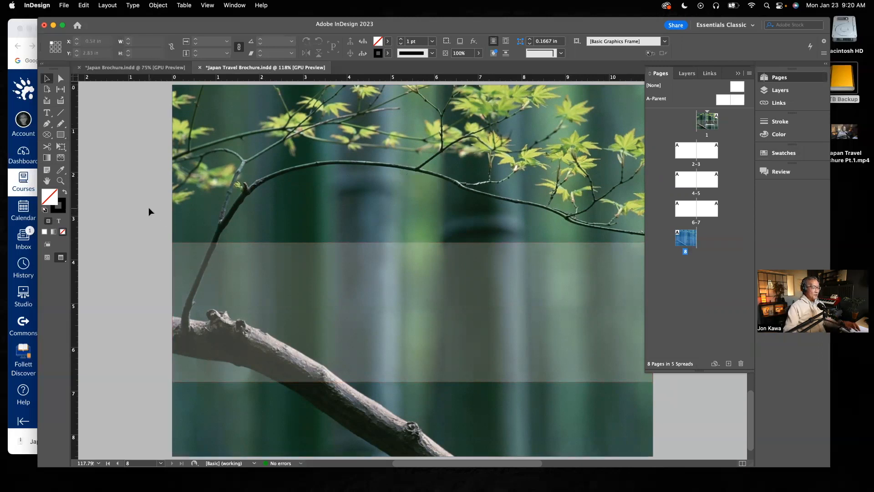
pyautogui.press('super+s')
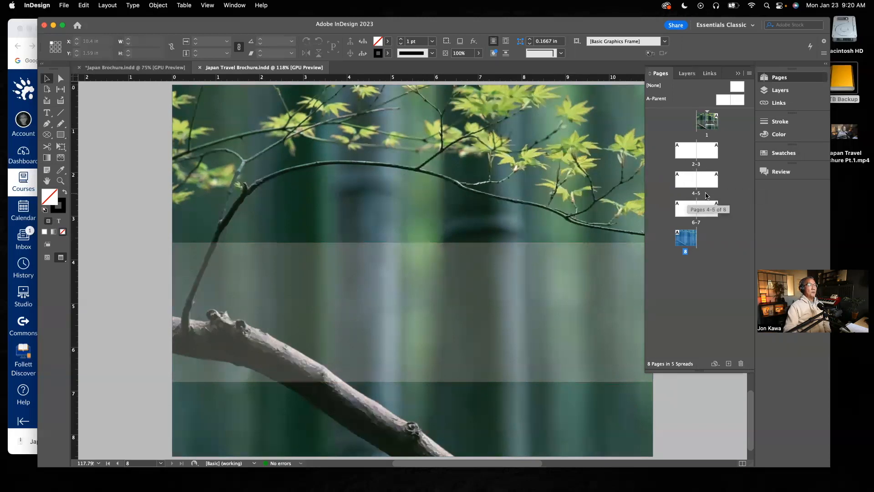
# Go to the blank spread of pages 2–3 and display it in normal view with its margin guides
pyautogui.click(412, 177)
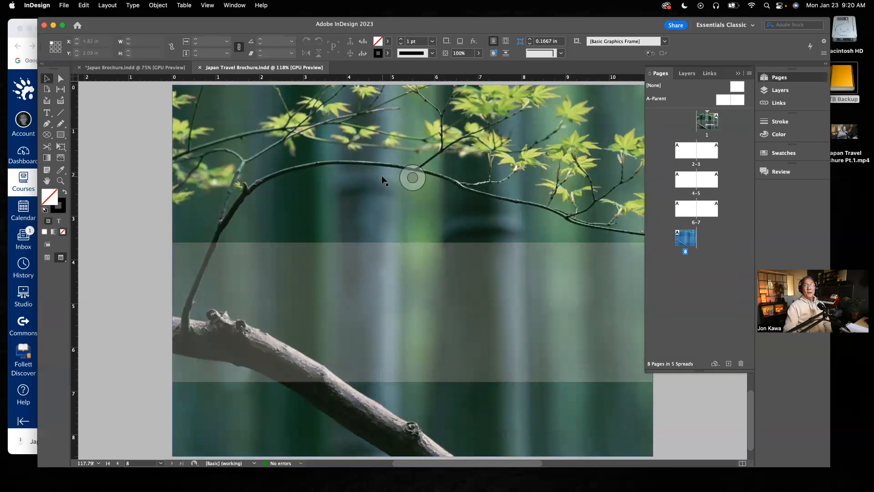
pyautogui.doubleClick(696, 165)
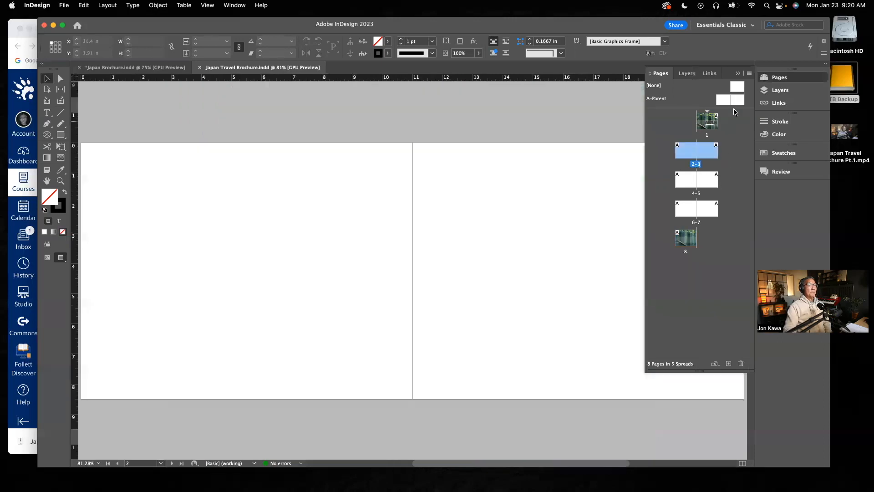
pyautogui.click(738, 74)
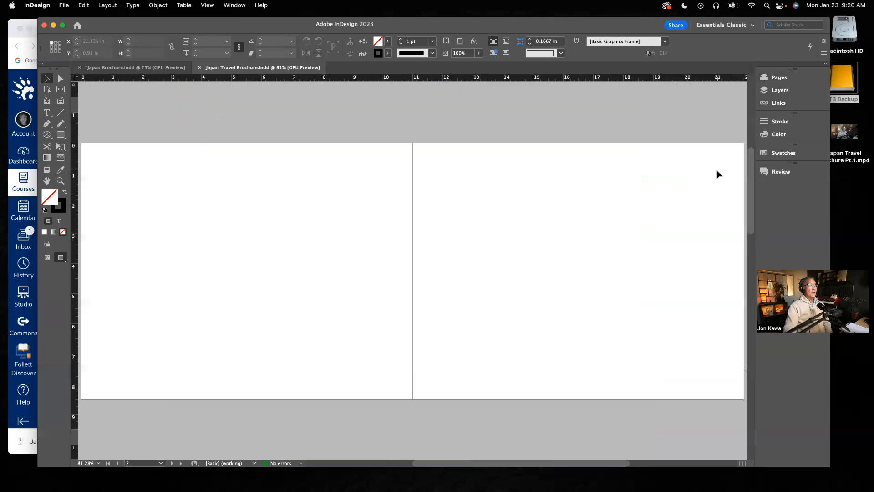
pyautogui.press('w')
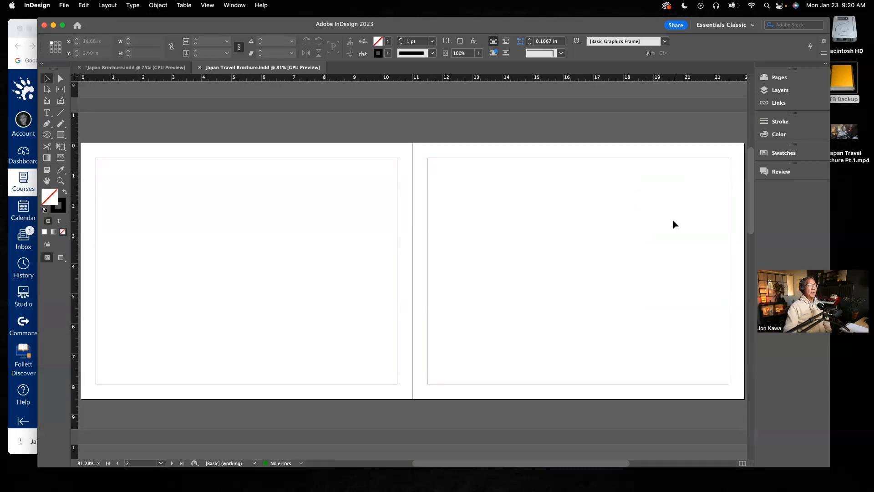
# Examine the pages 2–3 spread of Japan Brochure.indd, including its text and photo layout and its layers
pyautogui.click(155, 68)
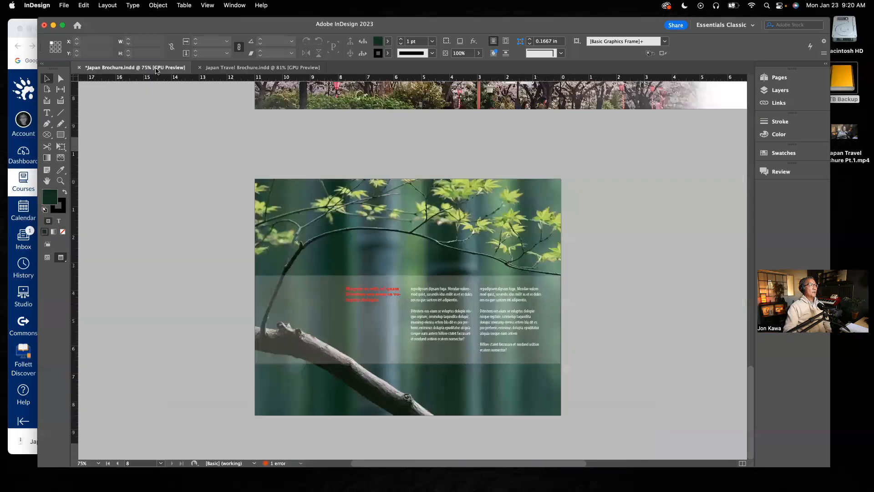
pyautogui.scroll(3, 592, 200)
pyautogui.scroll(15, 592, 203)
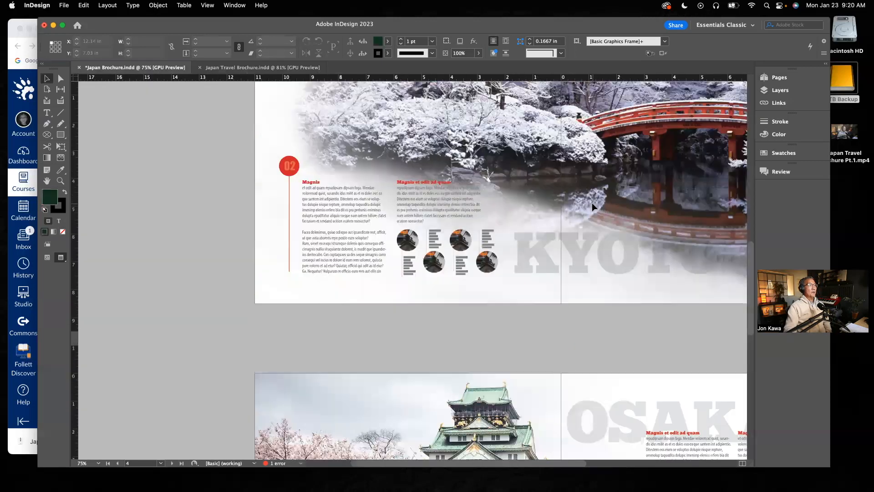
pyautogui.scroll(5, 592, 203)
pyautogui.scroll(3, 592, 203)
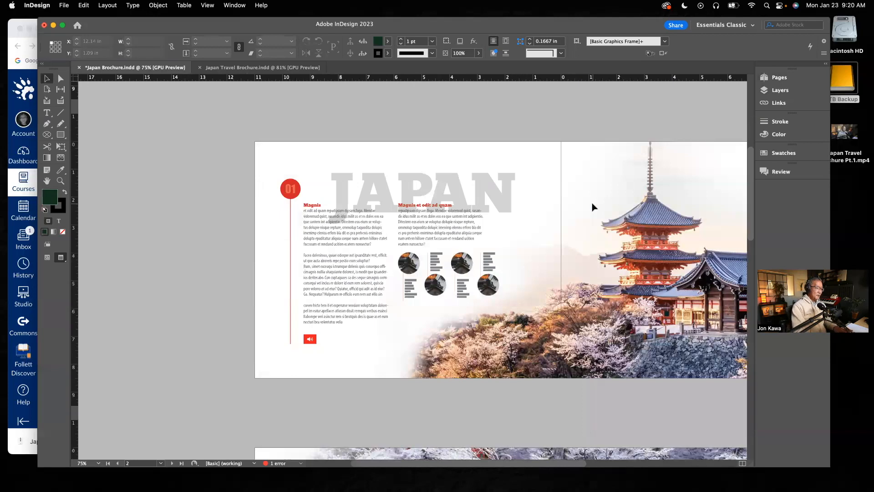
pyautogui.press('super+0')
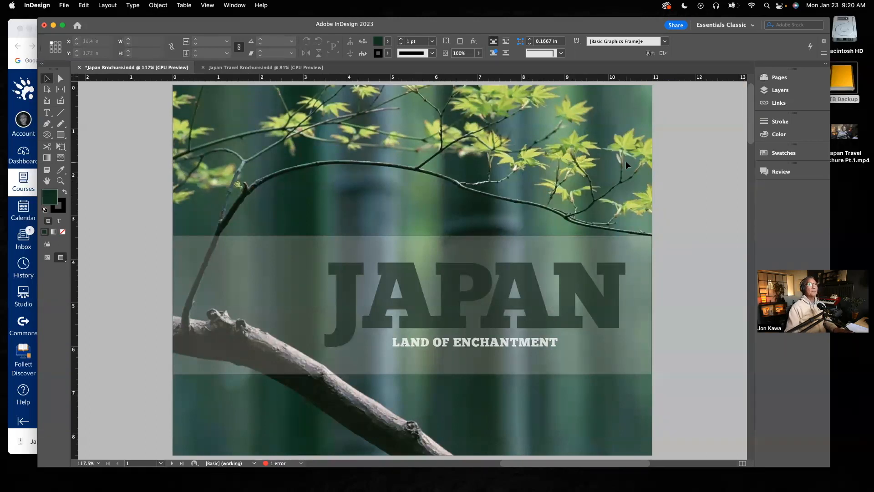
pyautogui.click(779, 78)
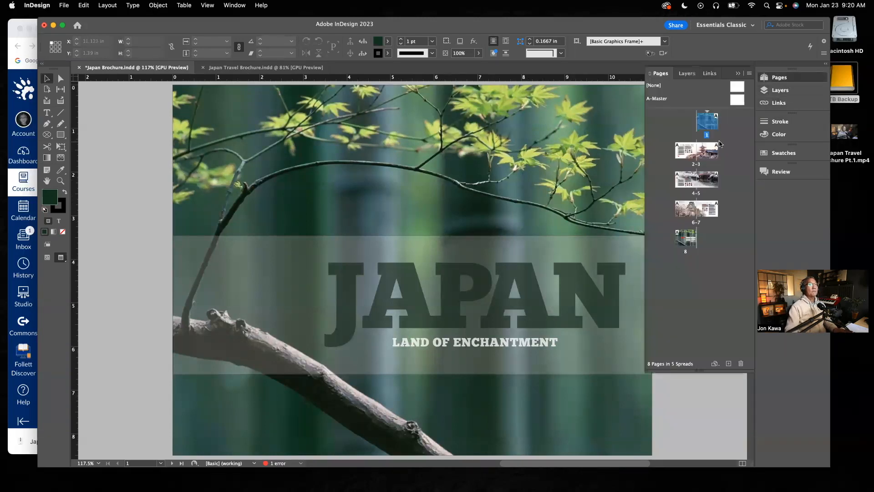
pyautogui.doubleClick(701, 164)
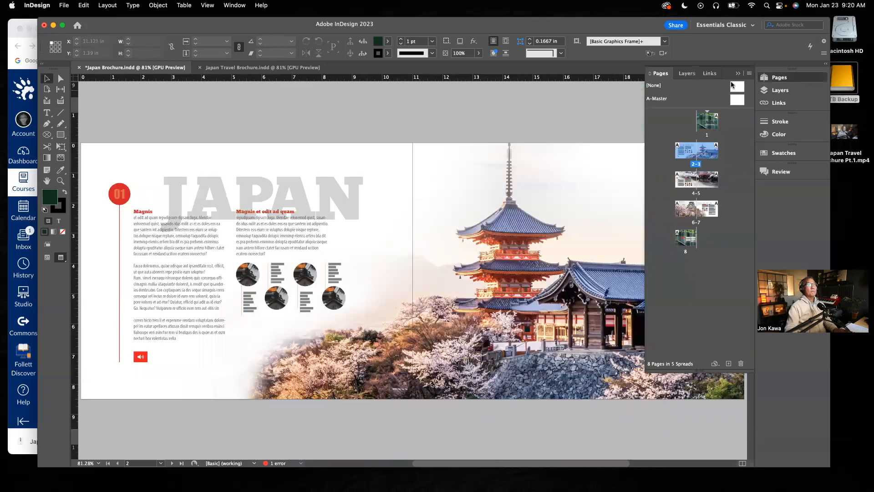
pyautogui.click(738, 73)
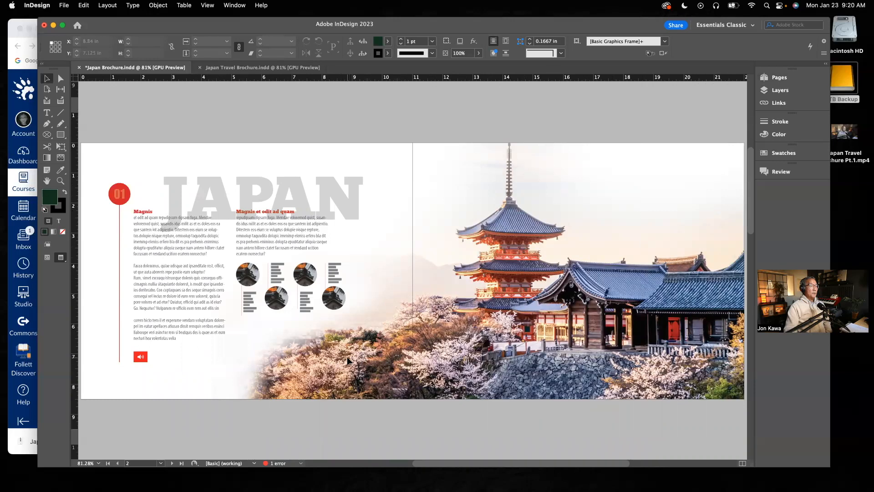
pyautogui.click(780, 90)
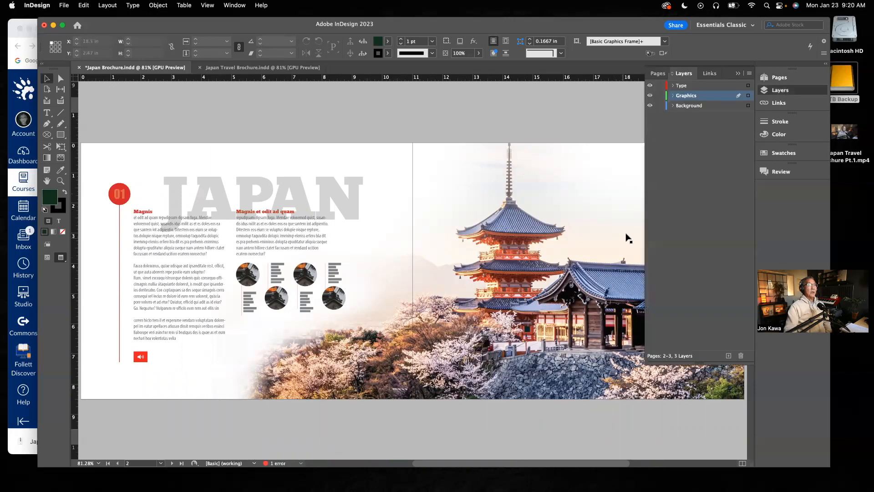
# Move the background photo, the JAPAN title and the two body text blocks out of place on the reference's pages 2–3
pyautogui.click(738, 75)
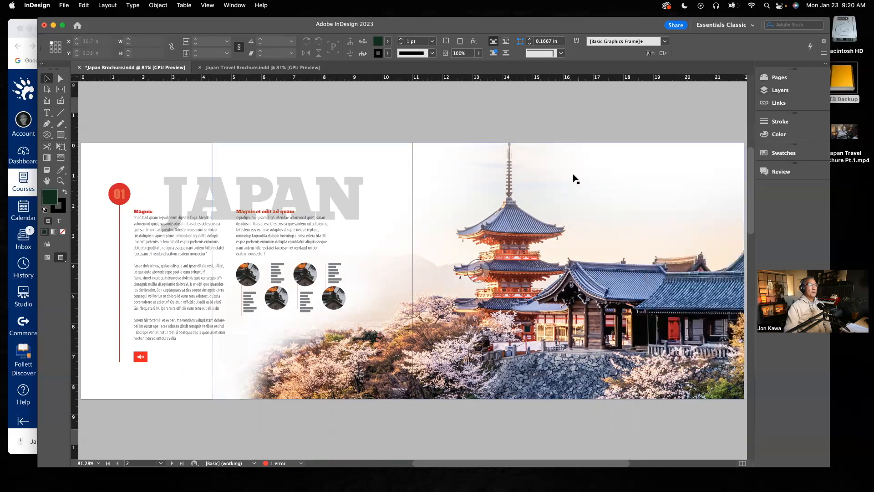
pyautogui.moveTo(537, 243); pyautogui.dragTo(582, 317)
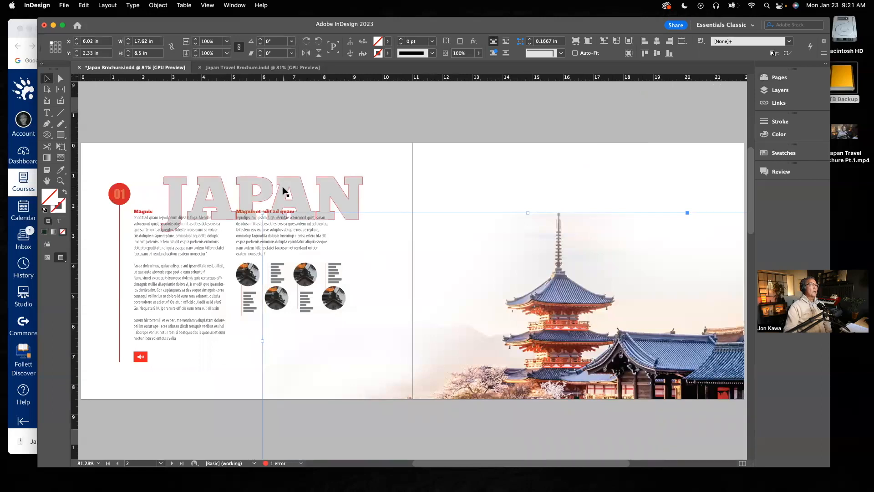
pyautogui.moveTo(282, 187); pyautogui.dragTo(325, 142)
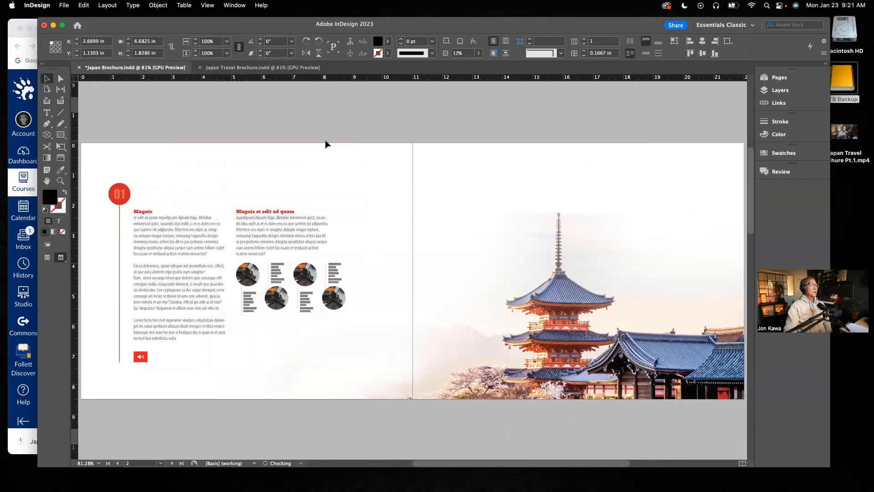
pyautogui.moveTo(182, 236); pyautogui.dragTo(210, 324)
pyautogui.moveTo(276, 237); pyautogui.dragTo(385, 233)
# Move circular photos, a caption block, a thin divider, the 01 circle and its red line apart on the reference spread
pyautogui.moveTo(251, 275); pyautogui.dragTo(250, 233)
pyautogui.moveTo(303, 273); pyautogui.dragTo(315, 236)
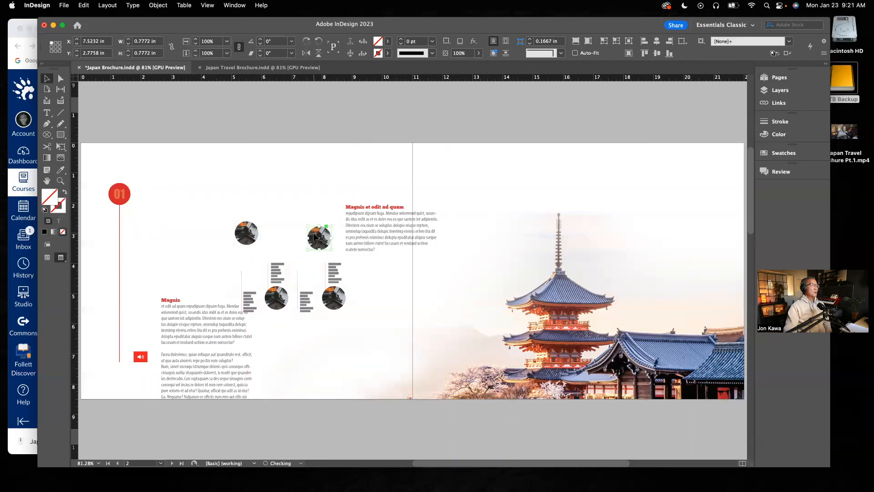
pyautogui.moveTo(283, 286); pyautogui.dragTo(295, 251)
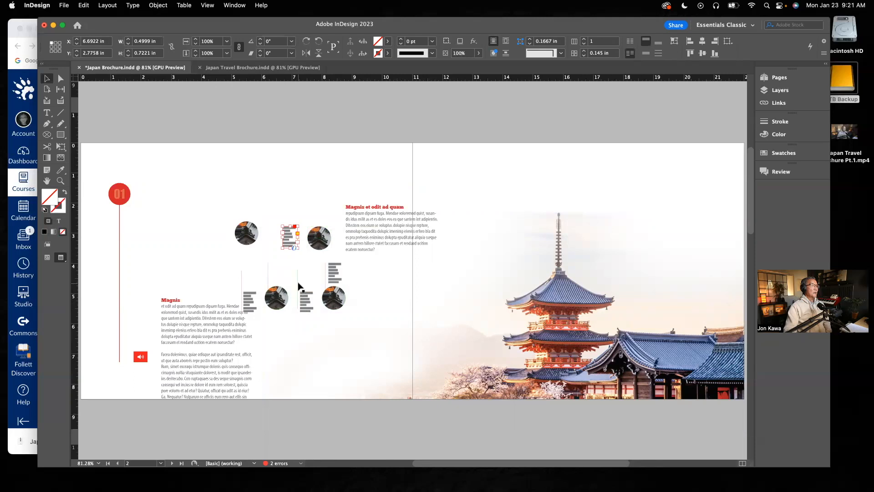
pyautogui.click(297, 283)
pyautogui.moveTo(297, 284); pyautogui.dragTo(312, 183)
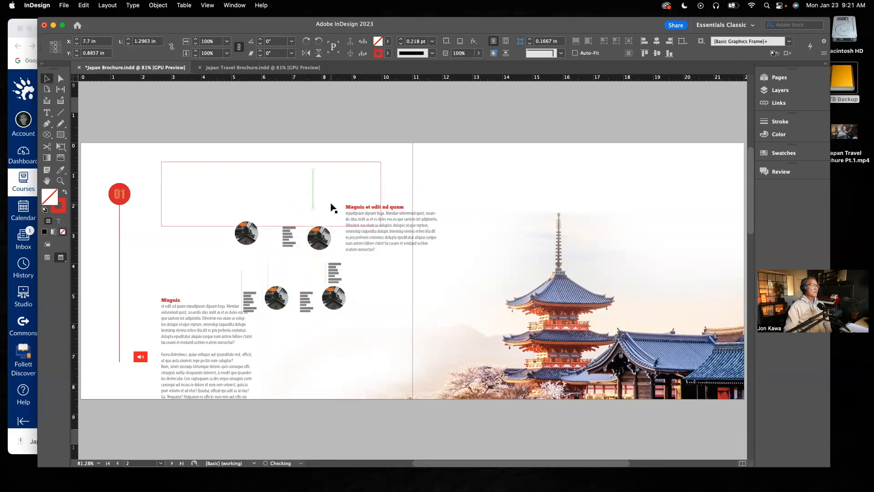
pyautogui.click(405, 168)
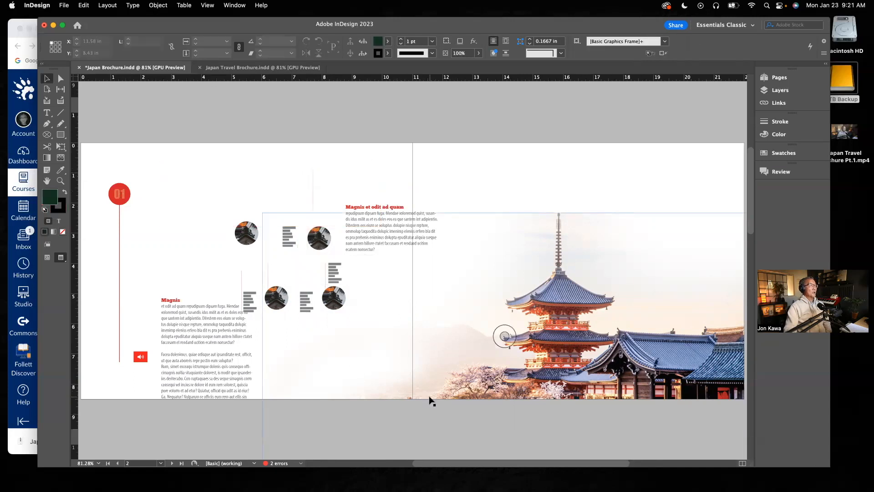
pyautogui.moveTo(117, 192)
pyautogui.mouseDown()
pyautogui.moveTo(135, 173)
pyautogui.moveTo(113, 188)
pyautogui.moveTo(106, 180)
pyautogui.mouseUp()
pyautogui.moveTo(120, 258); pyautogui.dragTo(106, 257)
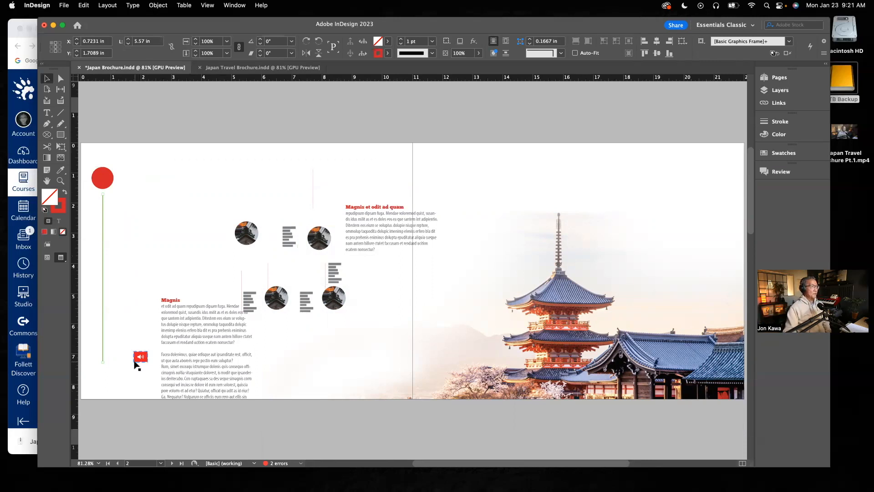
# Undo all the moves on pages 2–3 of Japan Brochure.indd back to the original layout, and deselect everything
pyautogui.press('super+z')
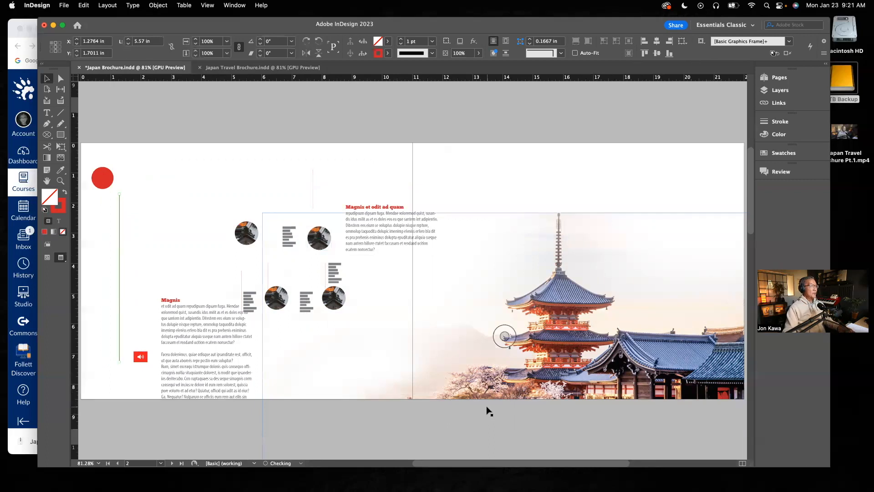
pyautogui.press('super+z')
pyautogui.press('super+z')
pyautogui.press('super+z')
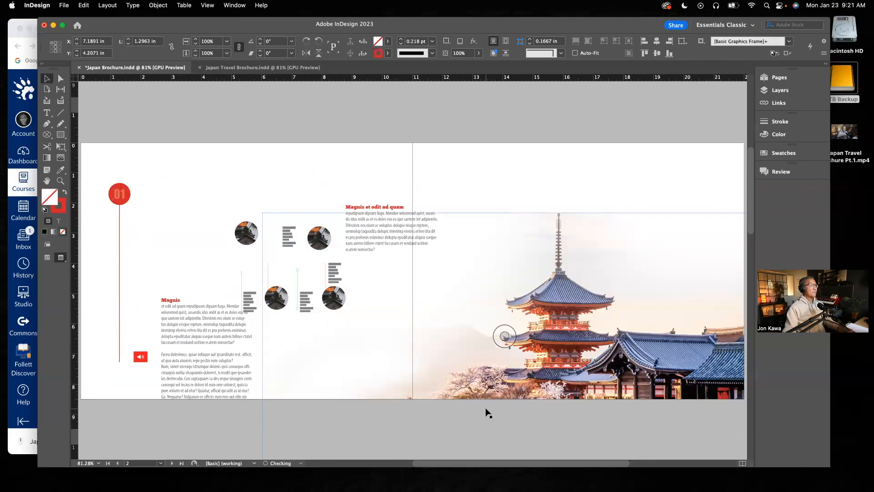
pyautogui.press('super+z')
pyautogui.press('super+z')
pyautogui.press('super+z')
pyautogui.press('super+z')
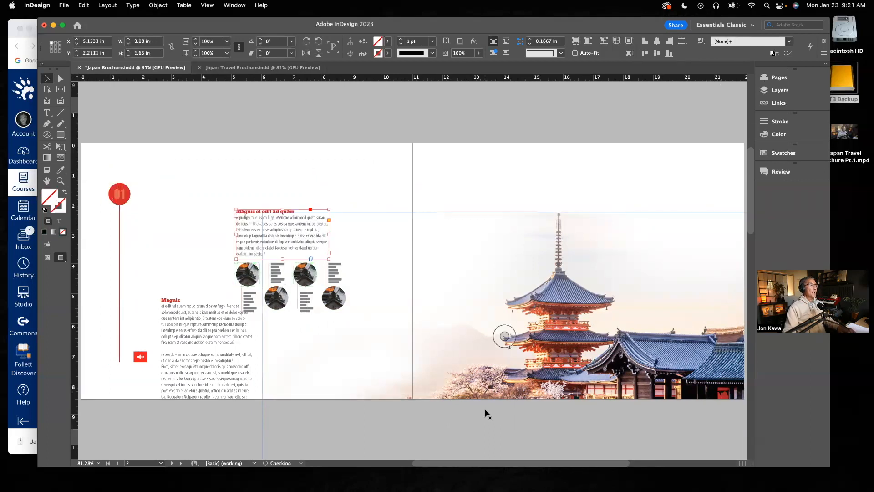
pyautogui.press('super+z')
pyautogui.press('super+z')
pyautogui.press('super+z')
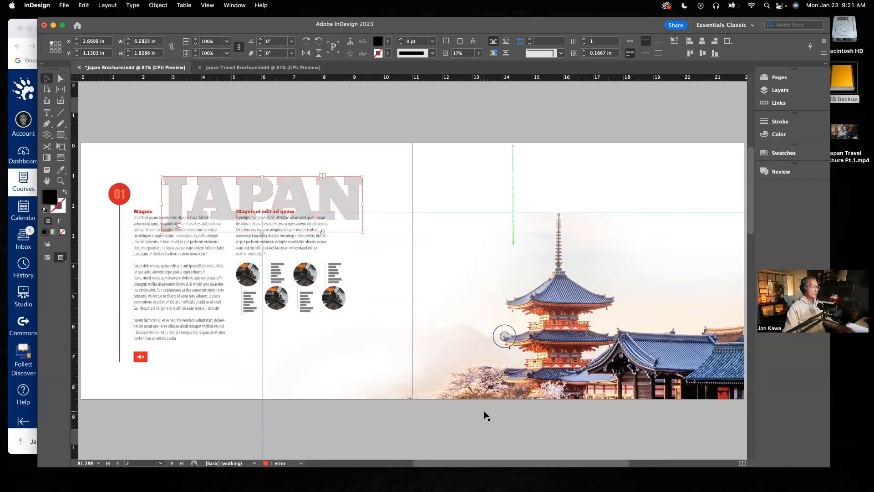
pyautogui.press('super+z')
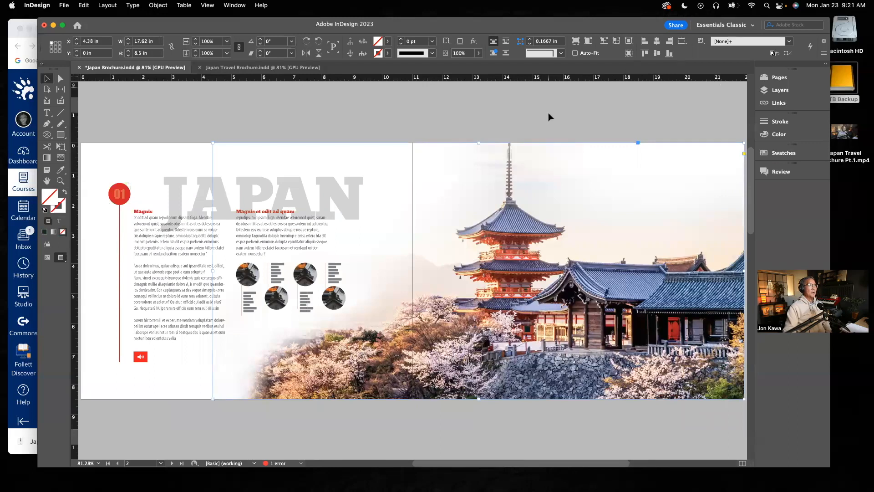
pyautogui.click(548, 113)
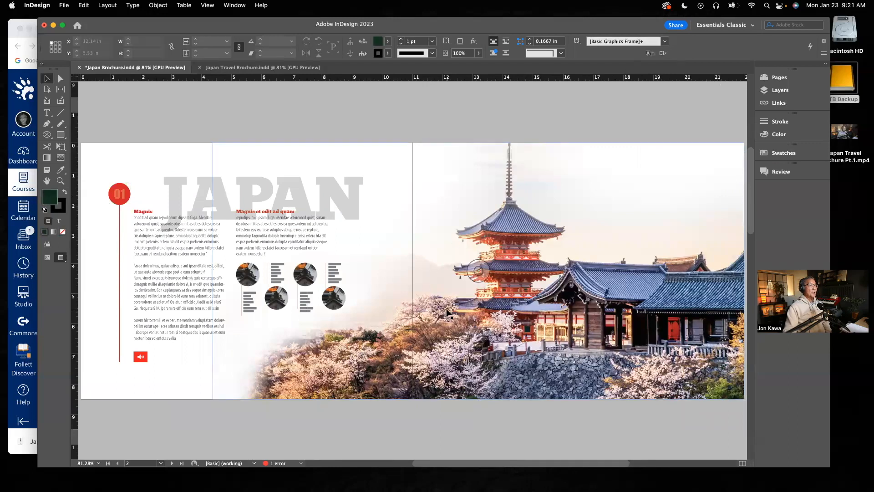
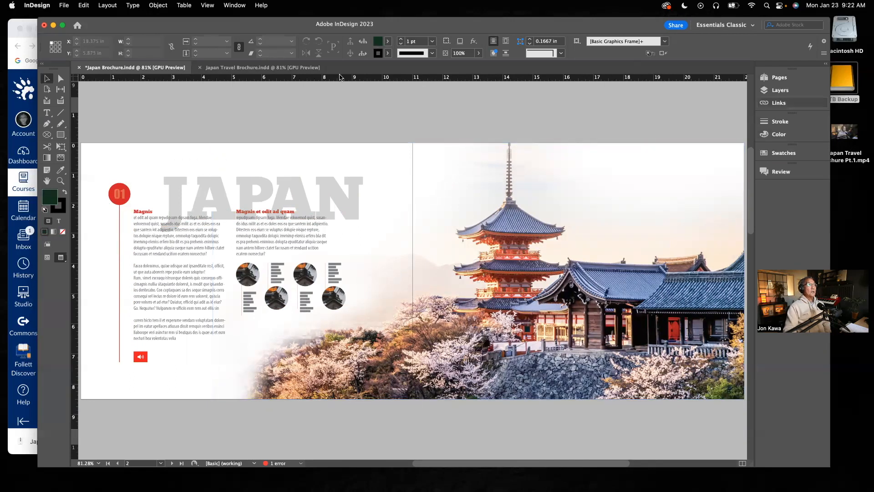
# Place Japan vignette.png in Japan Travel Brochure.indd at full size, aligned to X 0 in, Y 0 in across pages 2–3
pyautogui.click(281, 68)
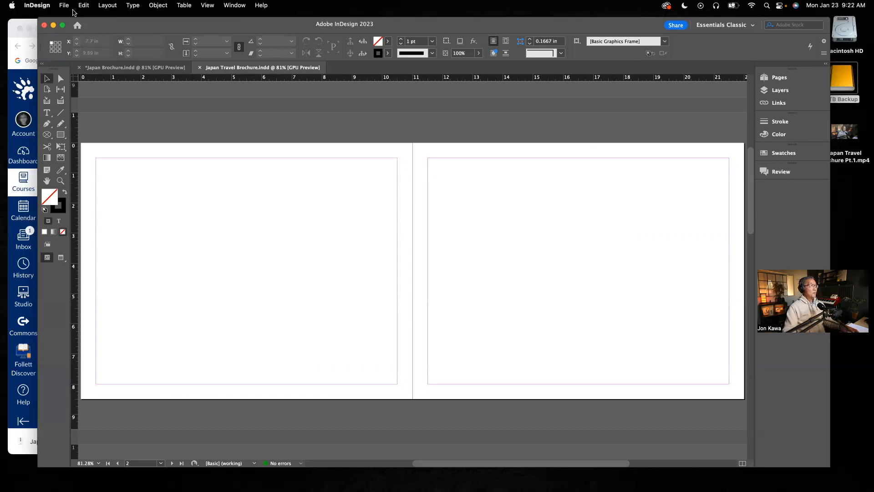
pyautogui.press('super+d')
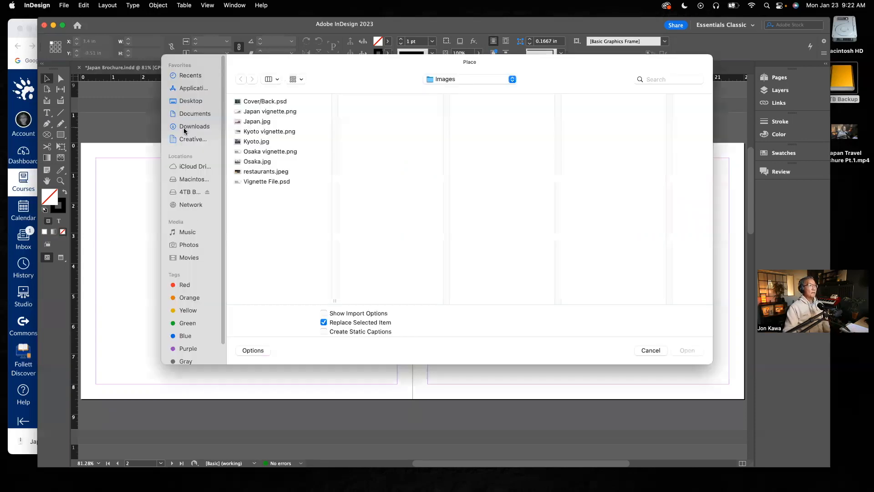
pyautogui.click(275, 114)
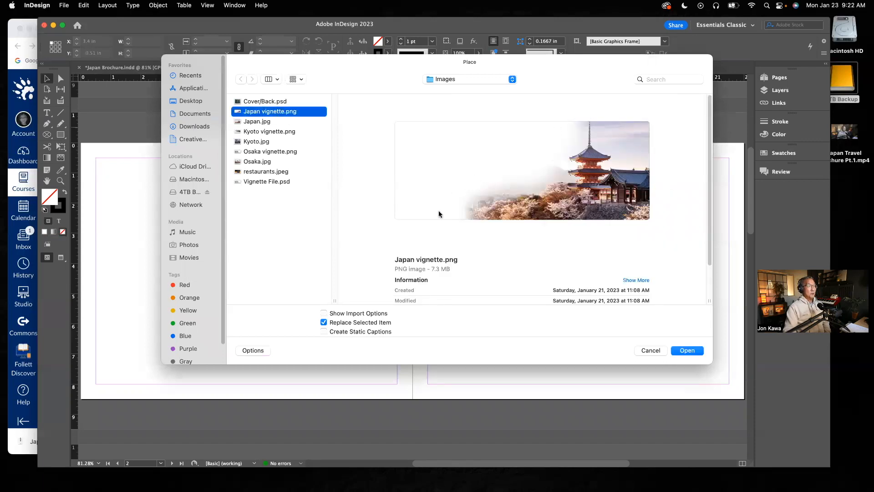
pyautogui.click(690, 355)
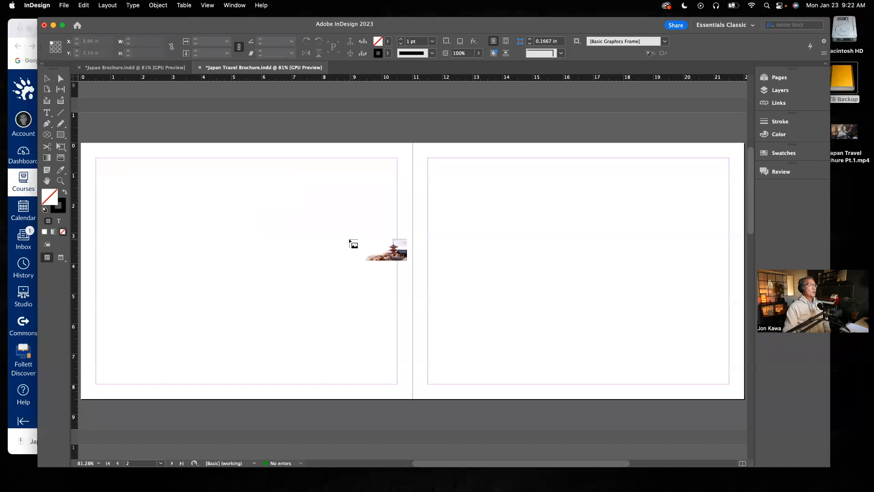
pyautogui.click(336, 235)
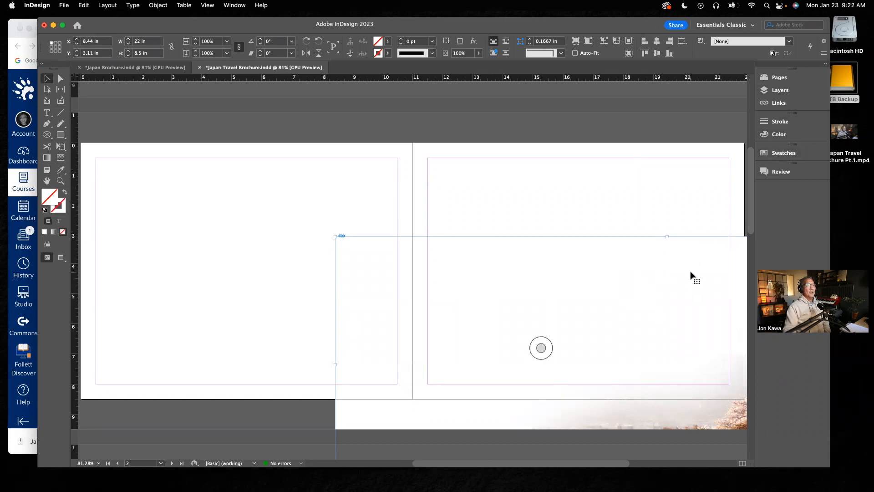
pyautogui.moveTo(691, 273); pyautogui.dragTo(445, 185)
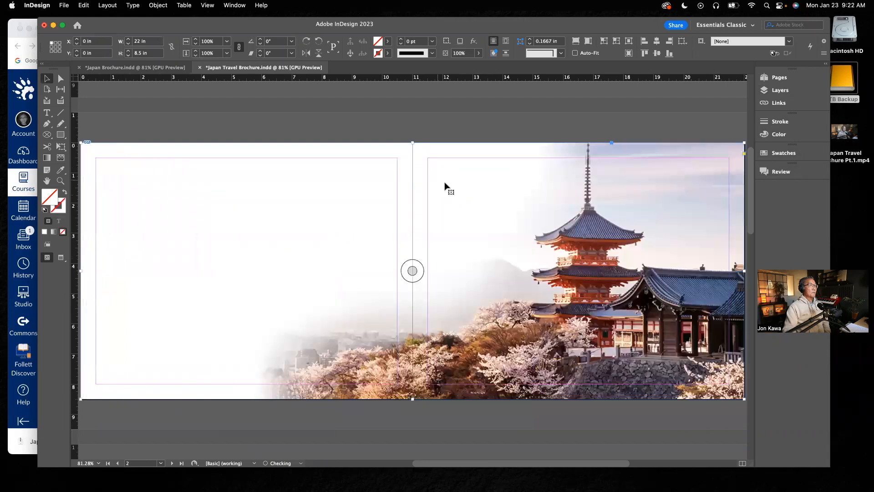
pyautogui.click(725, 133)
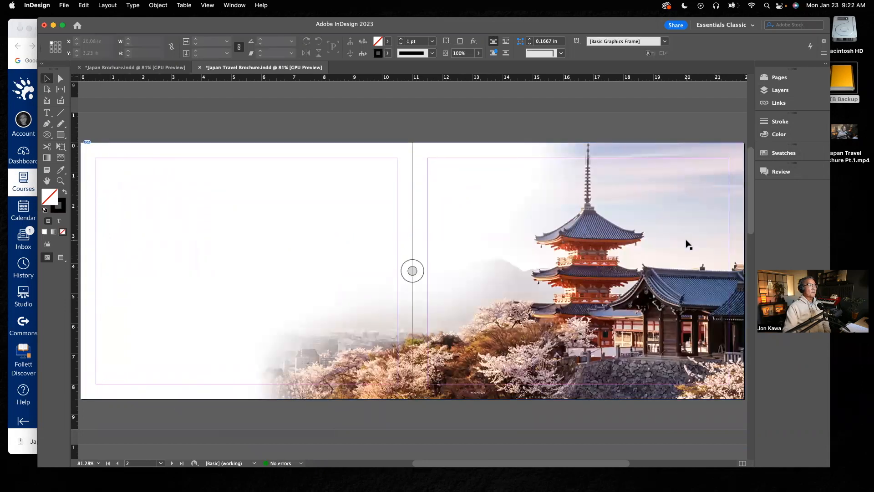
# Lock the Background layer and unlock the Type layer
pyautogui.click(788, 93)
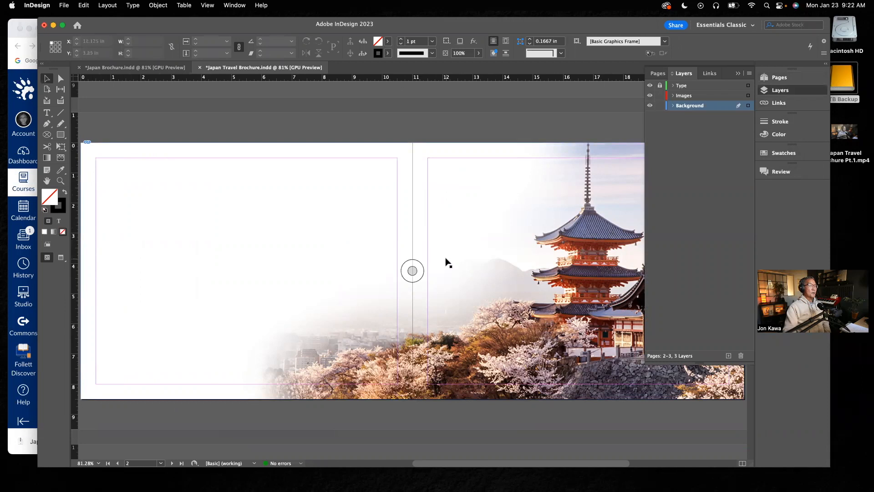
pyautogui.click(659, 105)
pyautogui.click(659, 85)
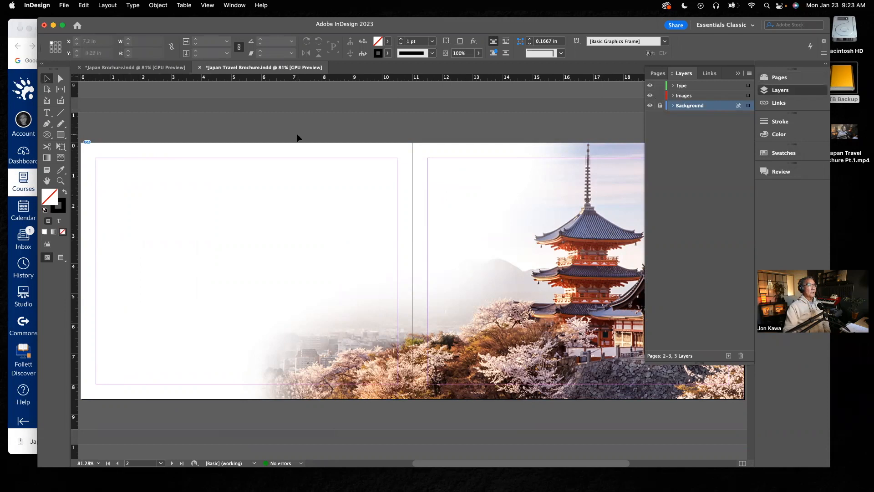
pyautogui.moveTo(576, 465)
pyautogui.mouseDown()
pyautogui.moveTo(541, 464)
pyautogui.moveTo(565, 467)
pyautogui.mouseUp()
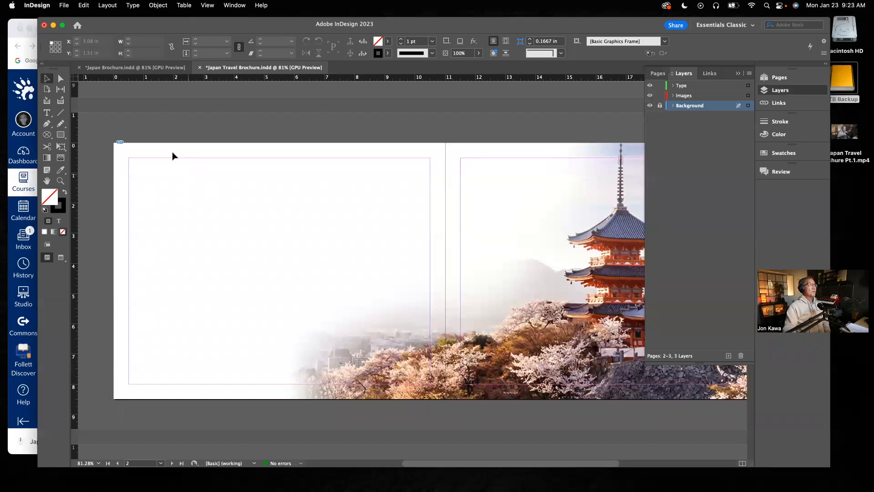
# Compare the JAPAN title on the cover of Japan Brochure.indd with the title on its pages 2–3
pyautogui.click(159, 68)
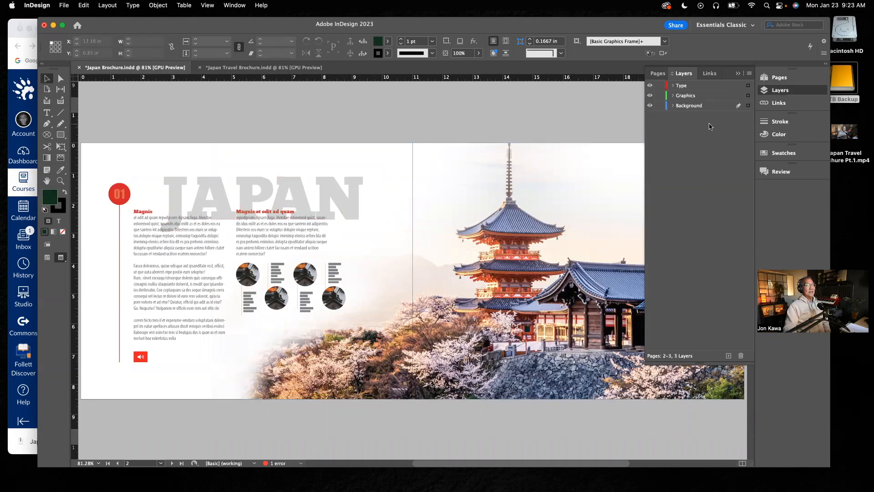
pyautogui.click(780, 77)
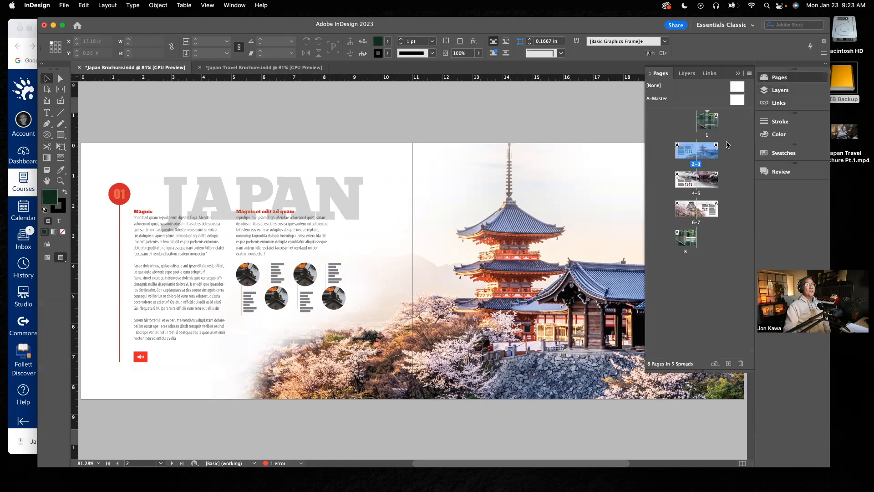
pyautogui.doubleClick(707, 122)
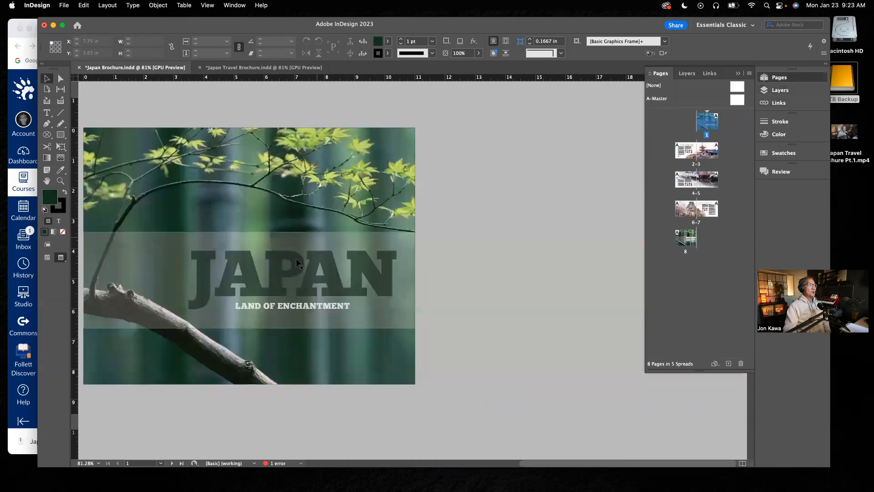
pyautogui.click(452, 278)
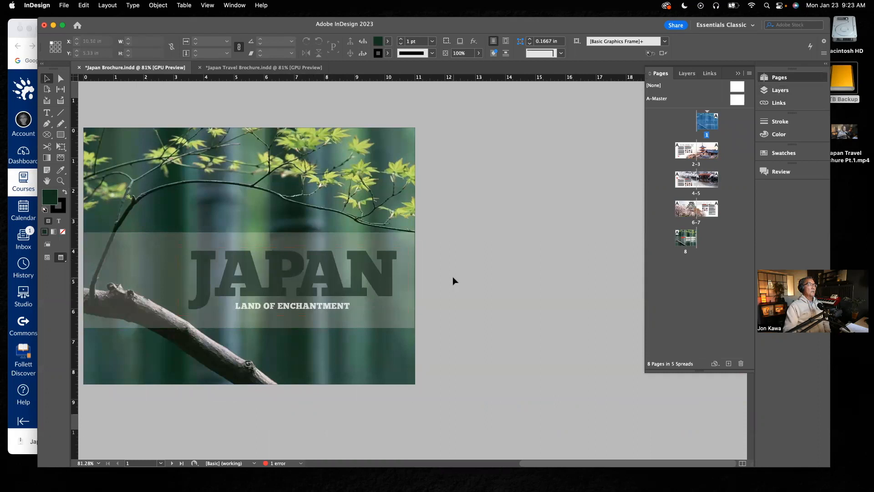
pyautogui.click(376, 308)
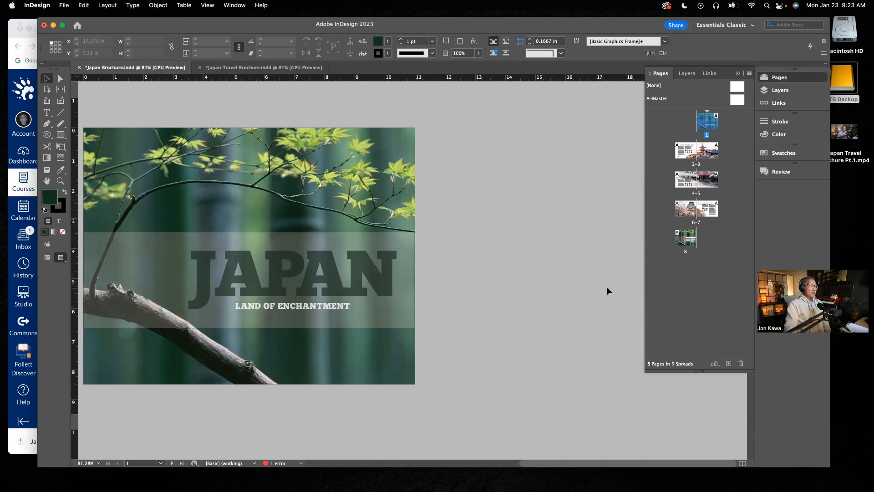
pyautogui.click(354, 263)
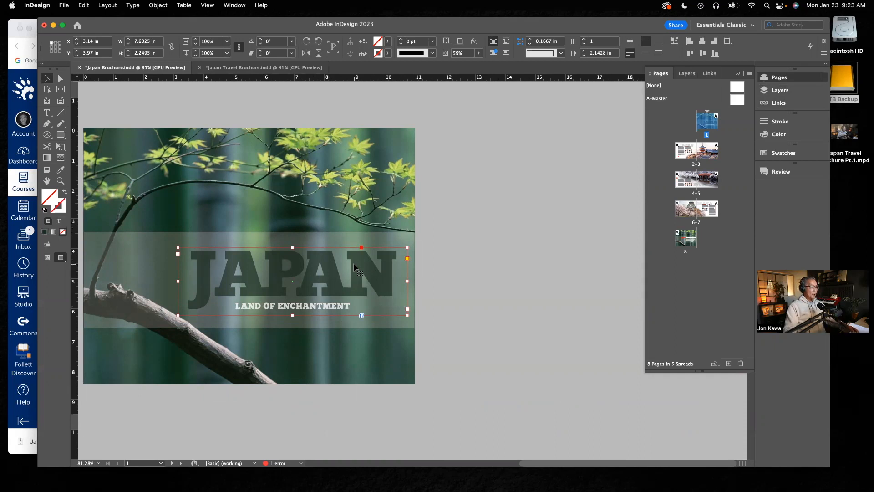
pyautogui.doubleClick(695, 165)
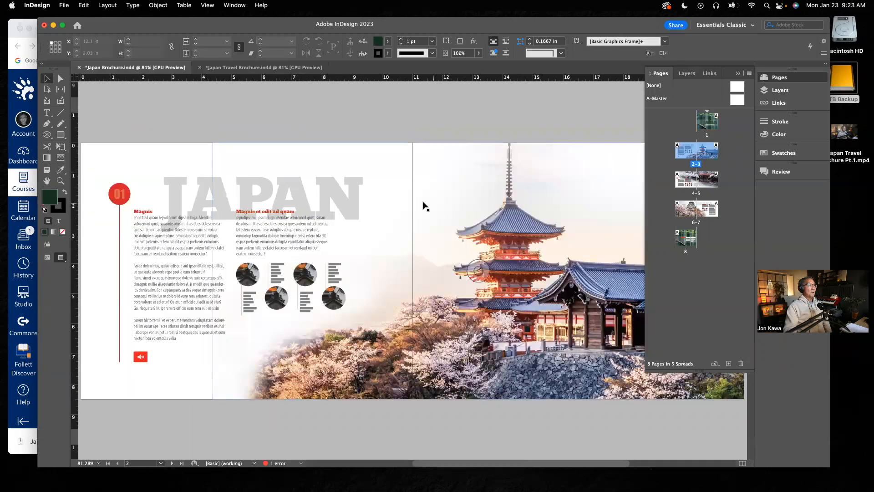
# Copy the JAPAN title from the cover of Japan Travel Brochure.indd onto page 2, placing it at about X 2.34 in, Y 0.75 in
pyautogui.click(253, 68)
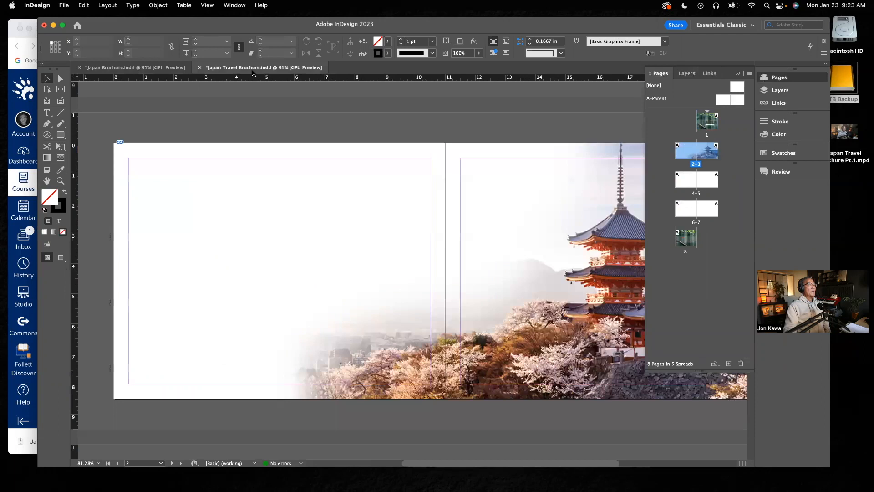
pyautogui.doubleClick(704, 120)
pyautogui.click(316, 267)
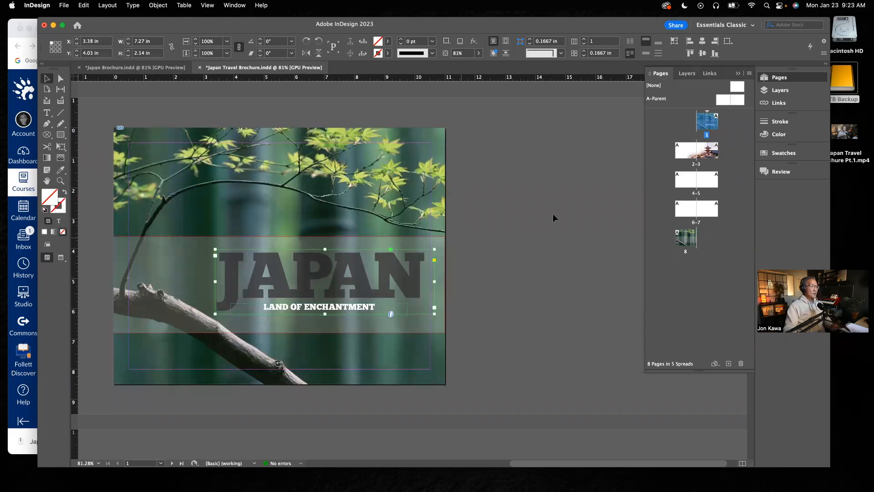
pyautogui.doubleClick(698, 167)
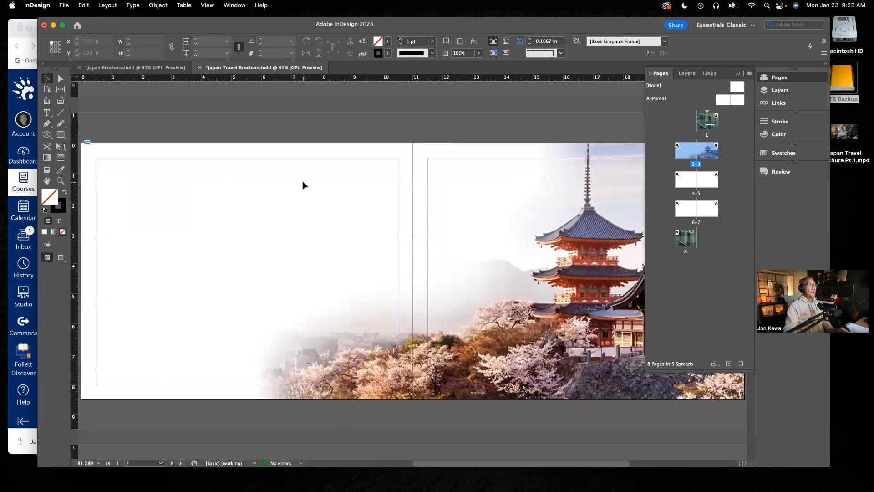
pyautogui.press('super+v')
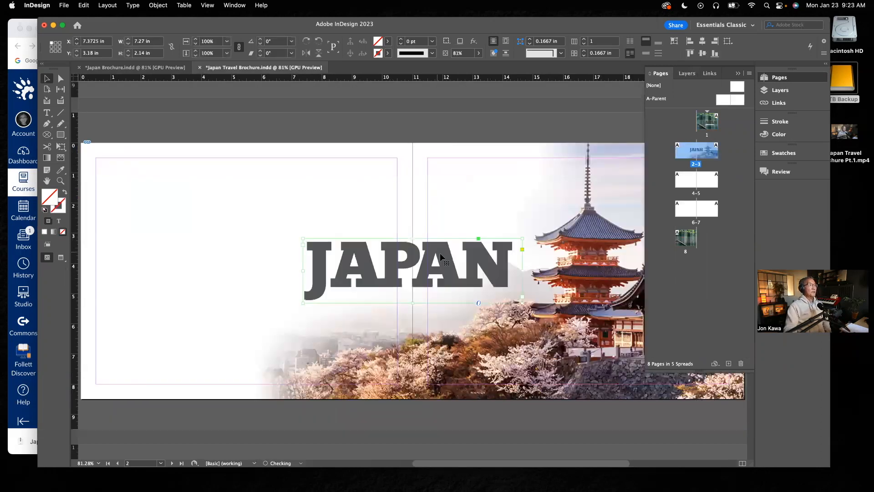
pyautogui.moveTo(419, 251); pyautogui.dragTo(268, 179)
# Set the font size of the JAPAN title text on page 2 to 147 pt
pyautogui.click(47, 113)
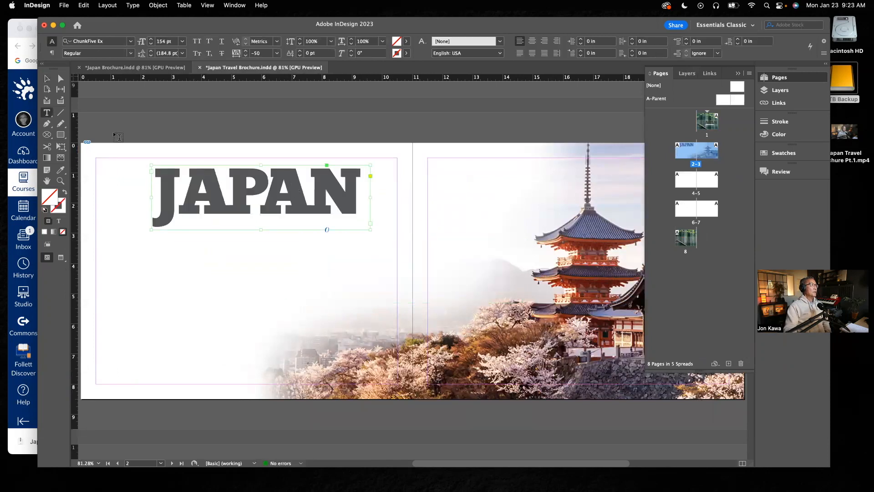
pyautogui.moveTo(357, 185); pyautogui.dragTo(161, 181)
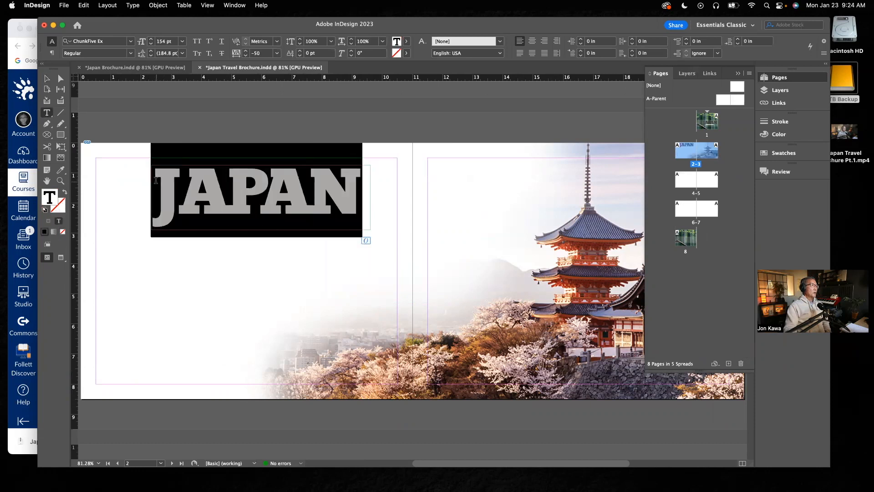
pyautogui.click(196, 41)
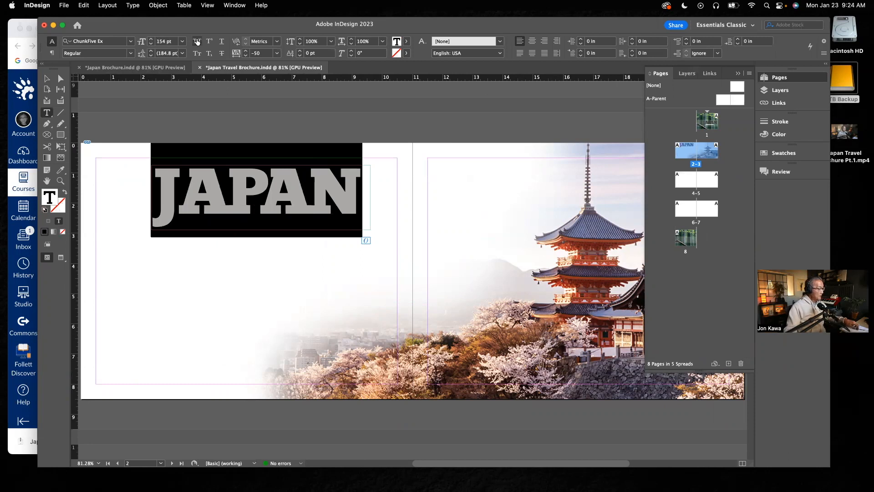
pyautogui.click(167, 42)
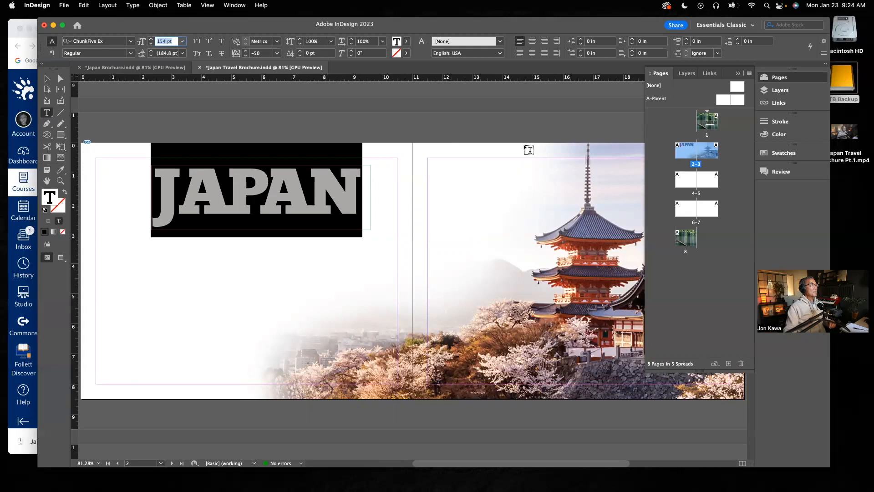
pyautogui.write('147')
pyautogui.press('Return')
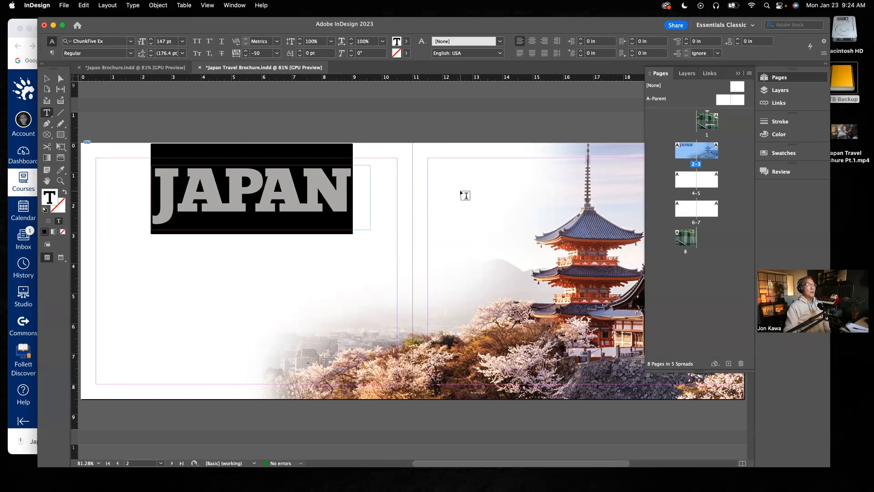
# Set the opacity of page 2's JAPAN title frame to 100% and open the colour swatches
pyautogui.click(46, 79)
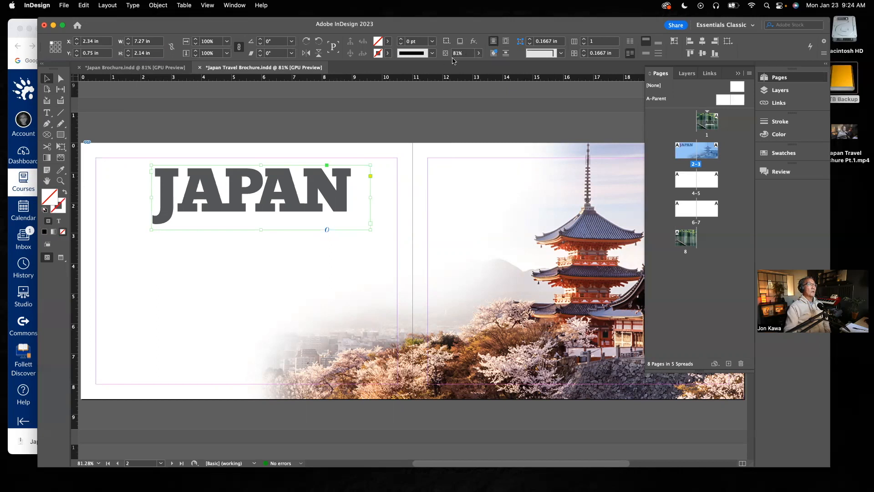
pyautogui.click(479, 53)
pyautogui.moveTo(471, 67); pyautogui.dragTo(480, 65)
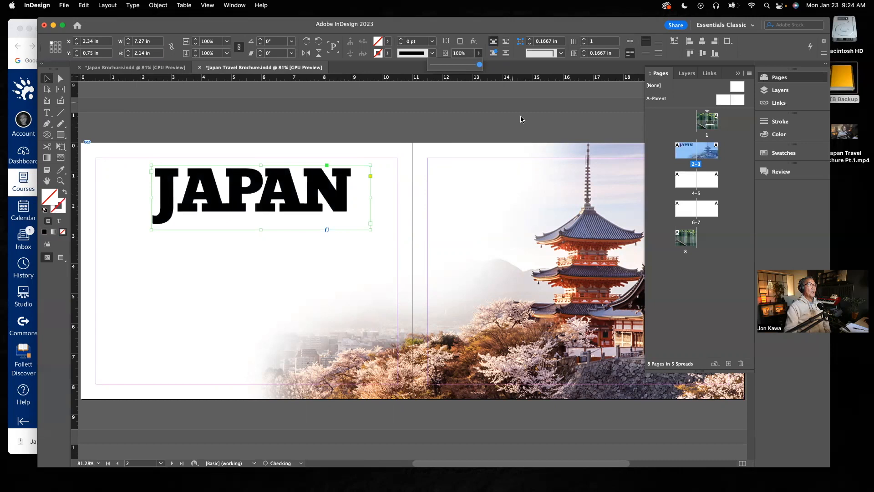
pyautogui.click(788, 154)
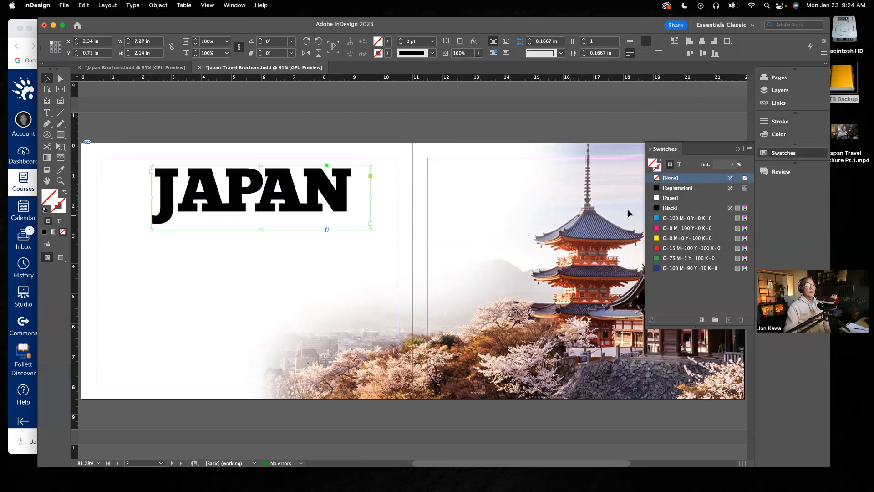
# Set the JAPAN headline text to a 45% tint of black, leaving its frame without a fill
pyautogui.click(667, 209)
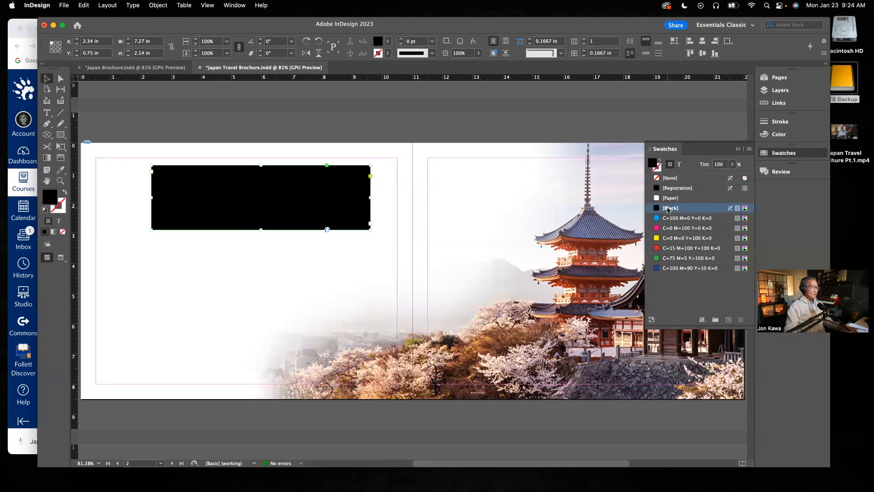
pyautogui.click(669, 178)
pyautogui.press('t')
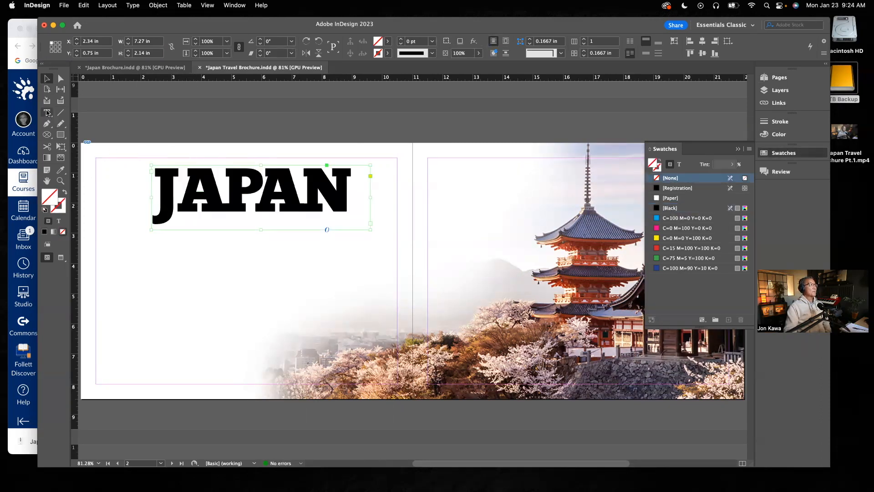
pyautogui.doubleClick(293, 184)
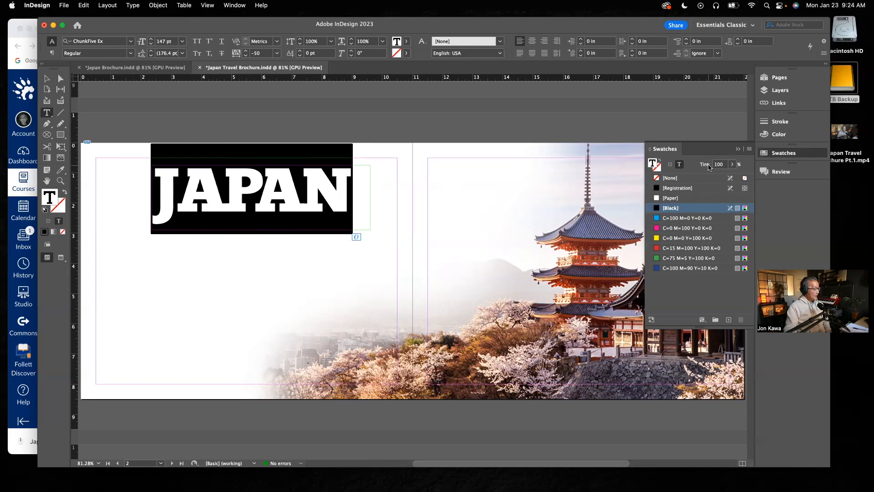
pyautogui.click(732, 164)
pyautogui.moveTo(734, 179); pyautogui.dragTo(709, 180)
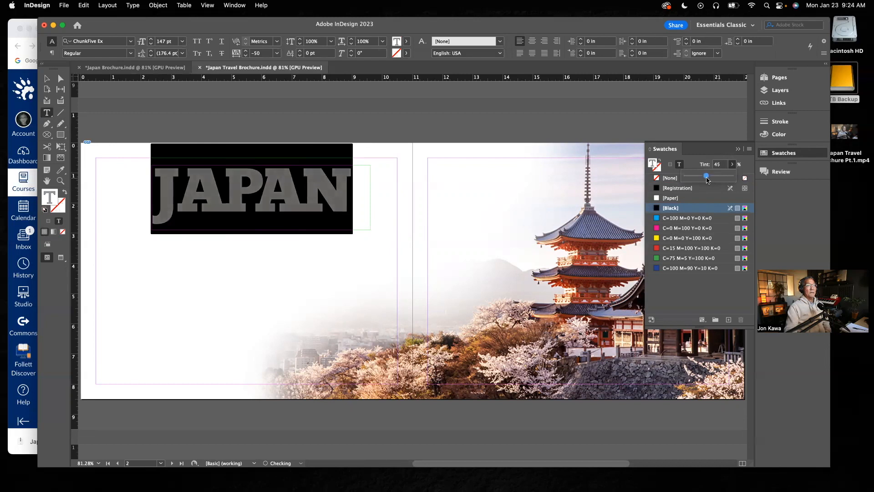
pyautogui.click(556, 130)
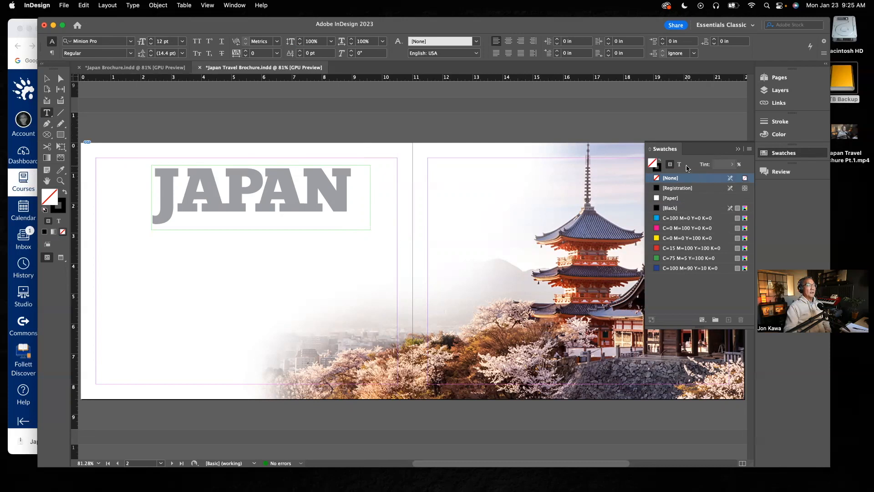
# Compare the headline with the one in Japan Brochure.indd and move its frame to about X 2.42 in, Y 0.875 in
pyautogui.moveTo(349, 185); pyautogui.dragTo(153, 189)
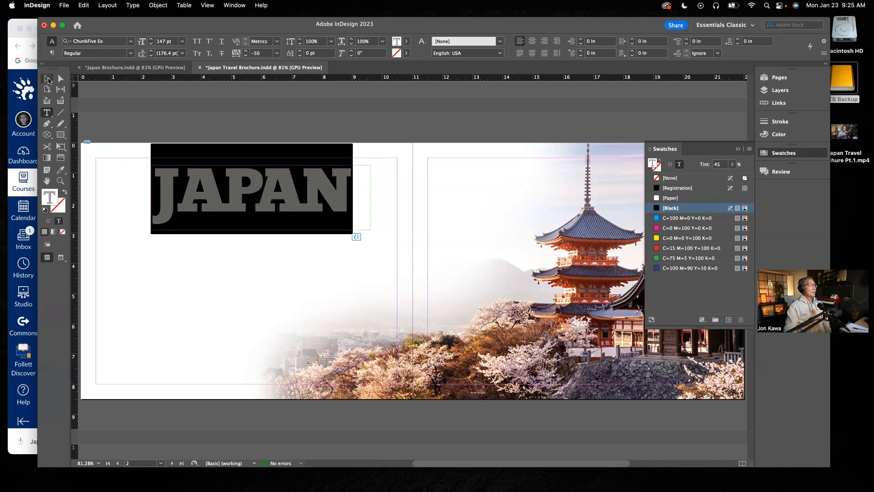
pyautogui.click(46, 78)
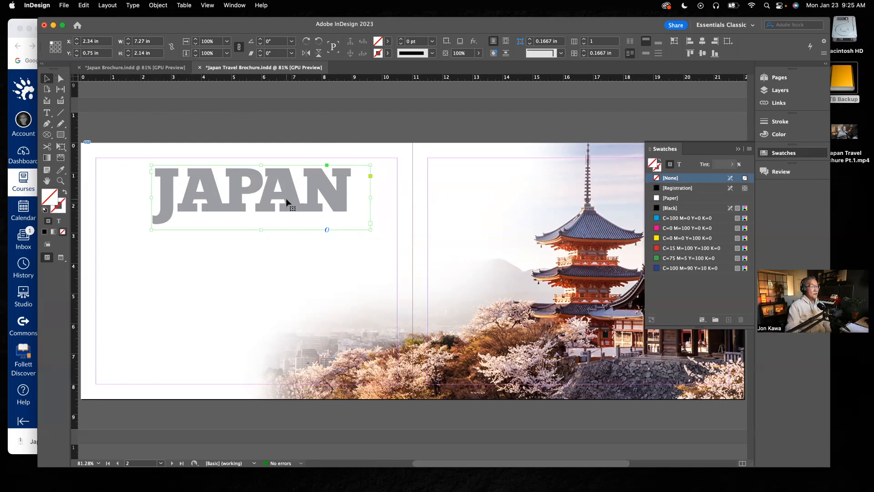
pyautogui.click(170, 68)
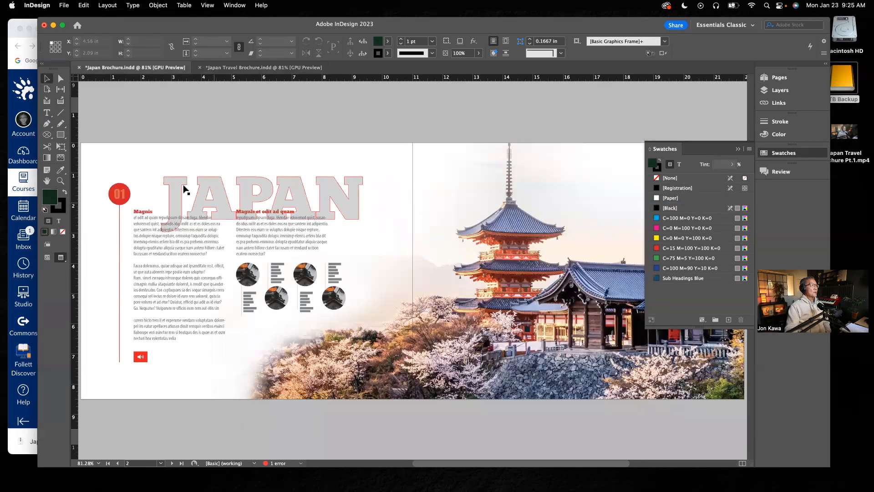
pyautogui.click(218, 69)
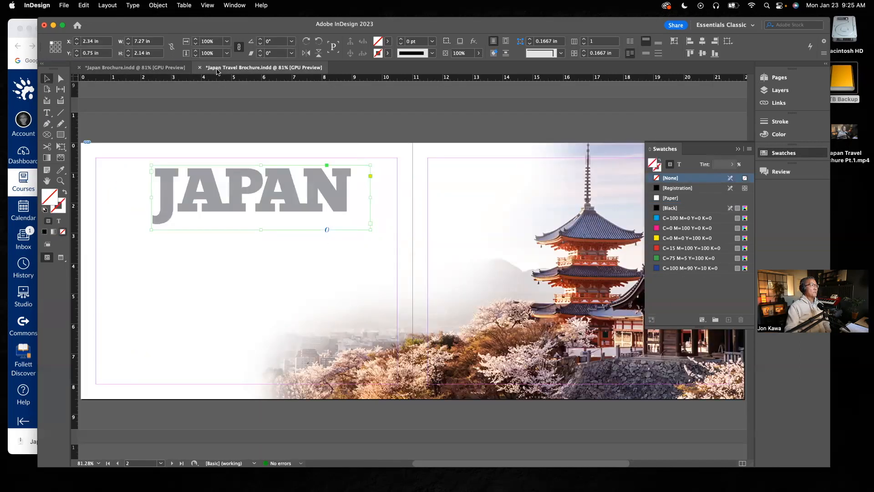
pyautogui.moveTo(291, 194); pyautogui.dragTo(294, 199)
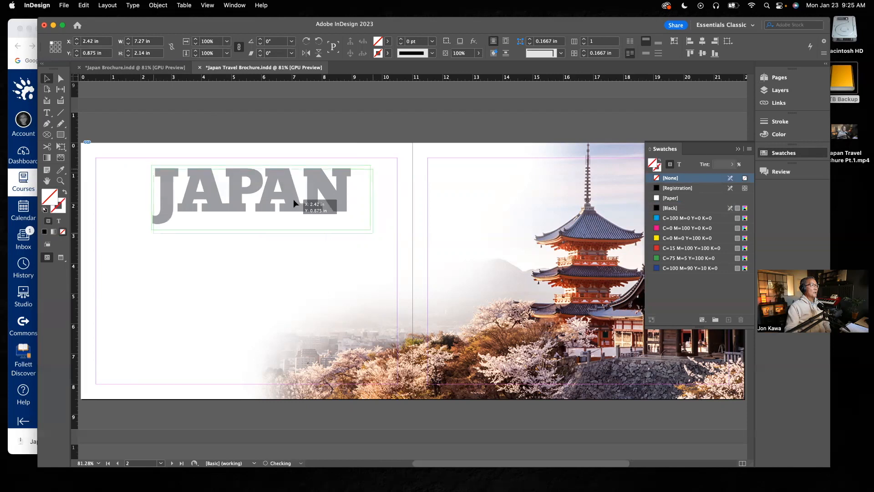
pyautogui.click(280, 132)
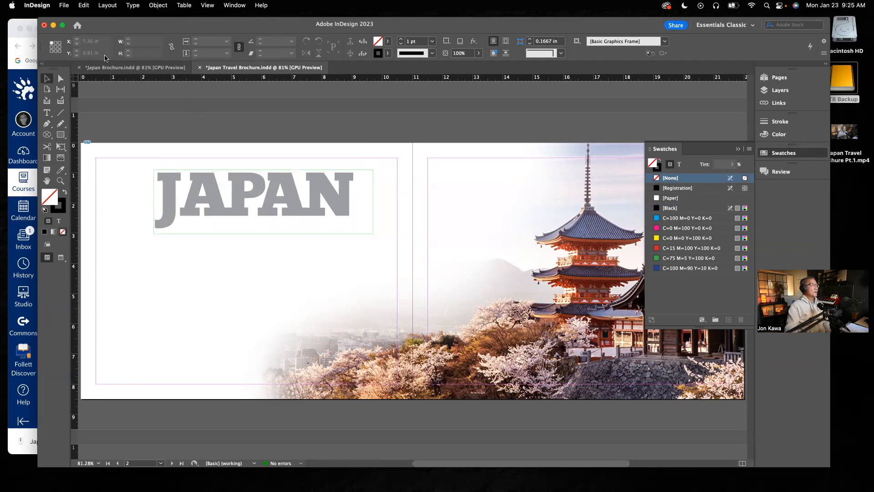
# Check the body text frame in Japan Brochure.indd and draw a similar one, about 3.18 by 4.18 in, below JAPAN on the travel brochure's Type layer
pyautogui.click(148, 68)
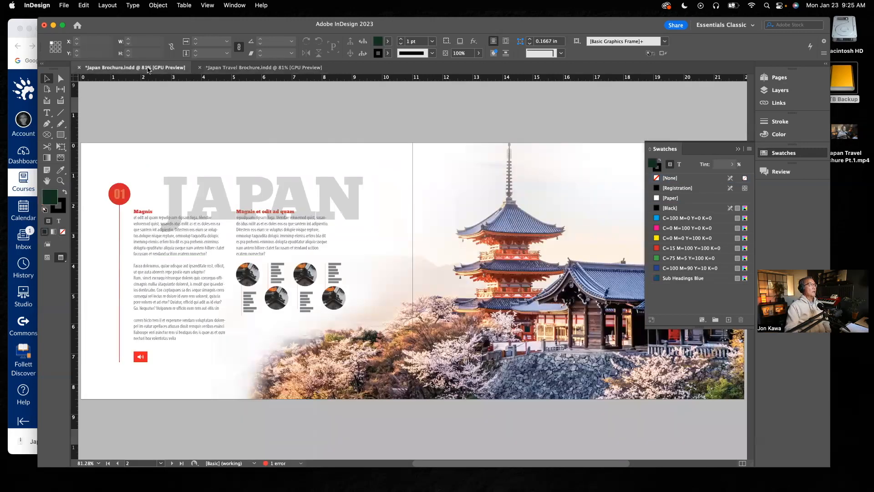
pyautogui.click(178, 262)
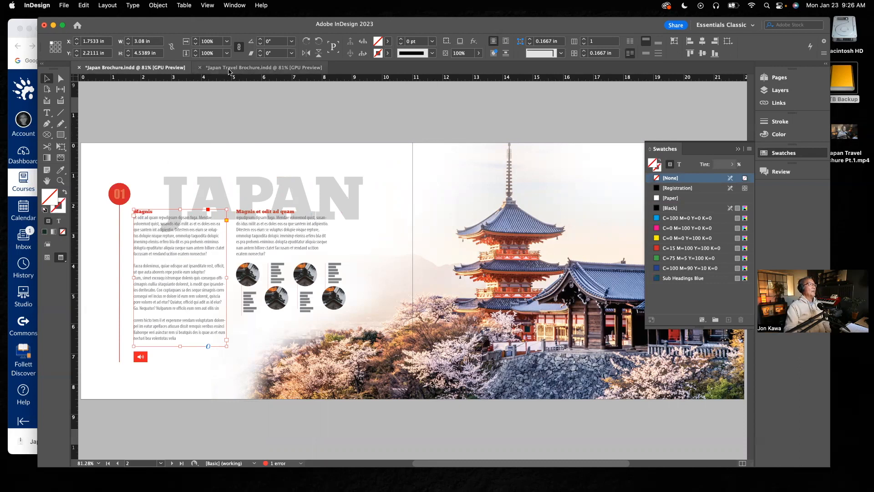
pyautogui.click(230, 67)
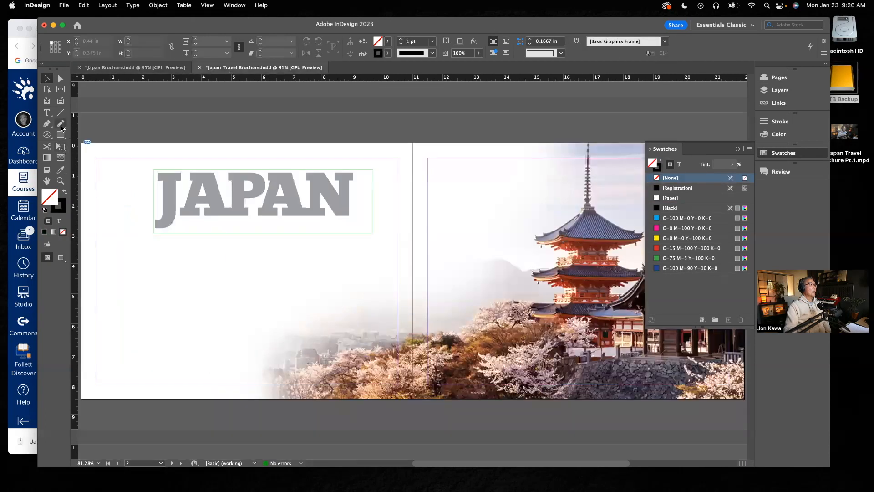
pyautogui.click(47, 112)
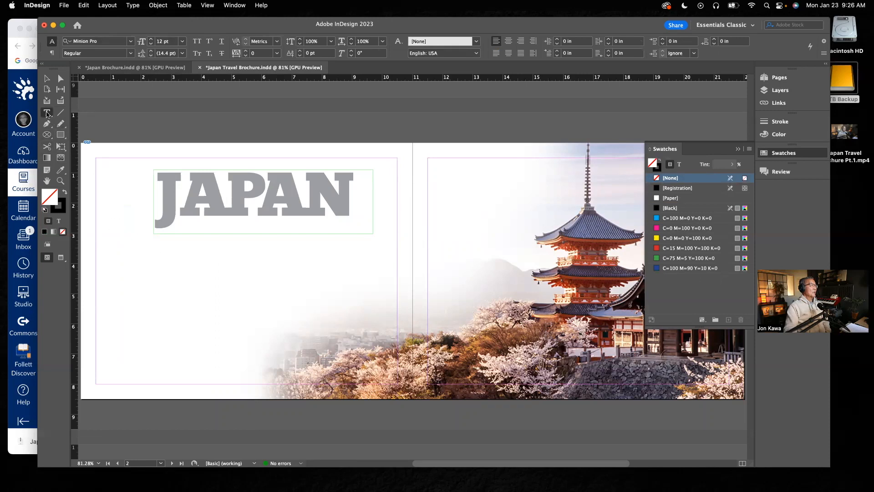
pyautogui.click(780, 90)
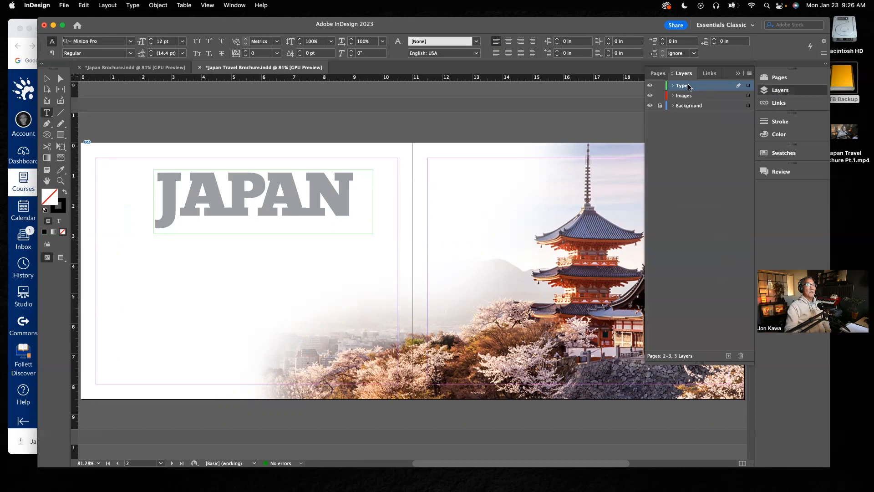
pyautogui.moveTo(135, 251); pyautogui.dragTo(231, 376)
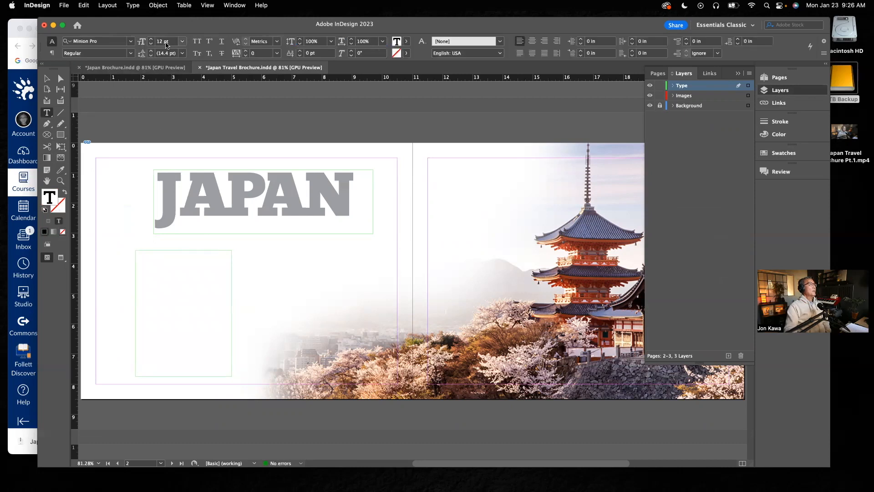
# Set the new text frame's width to 3 in and its height to 4.5 in
pyautogui.click(47, 78)
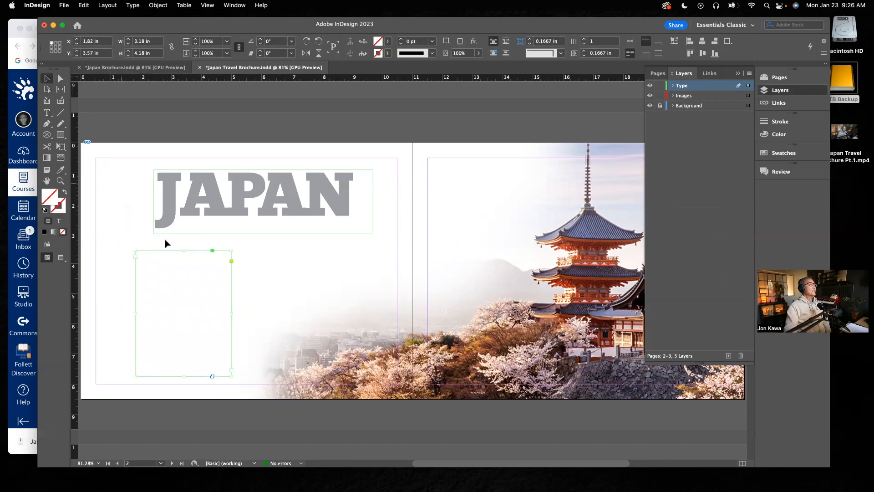
pyautogui.doubleClick(141, 42)
pyautogui.write('3')
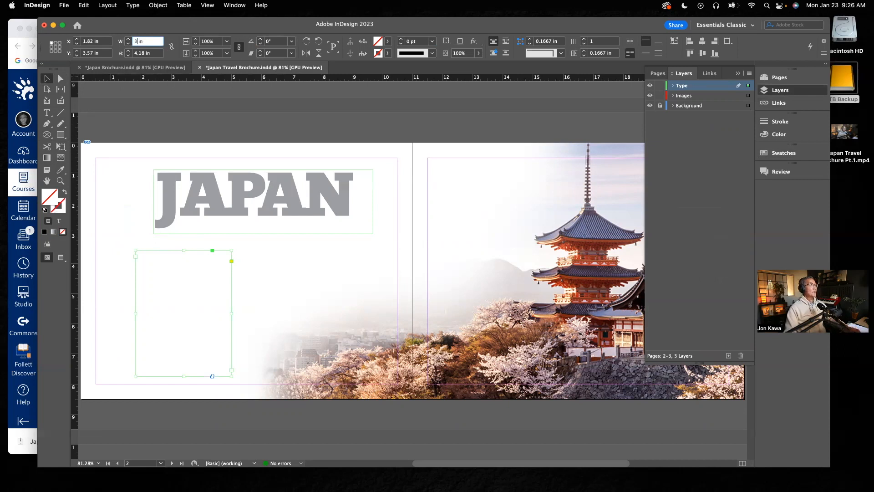
pyautogui.press('Tab')
pyautogui.write('40')
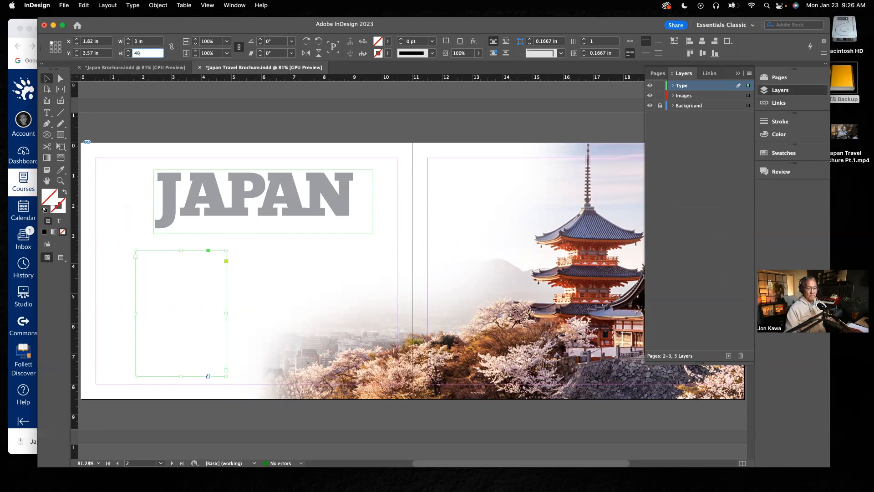
pyautogui.press('BackSpace')
pyautogui.write('.5')
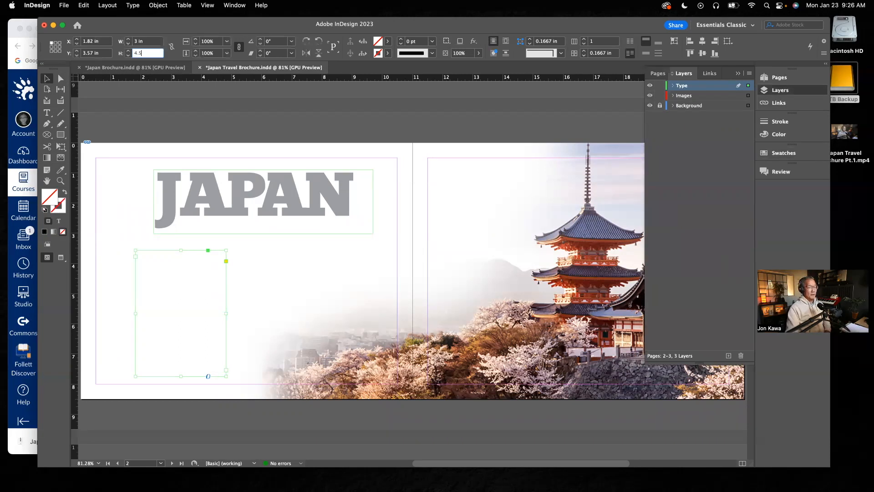
pyautogui.press('Return')
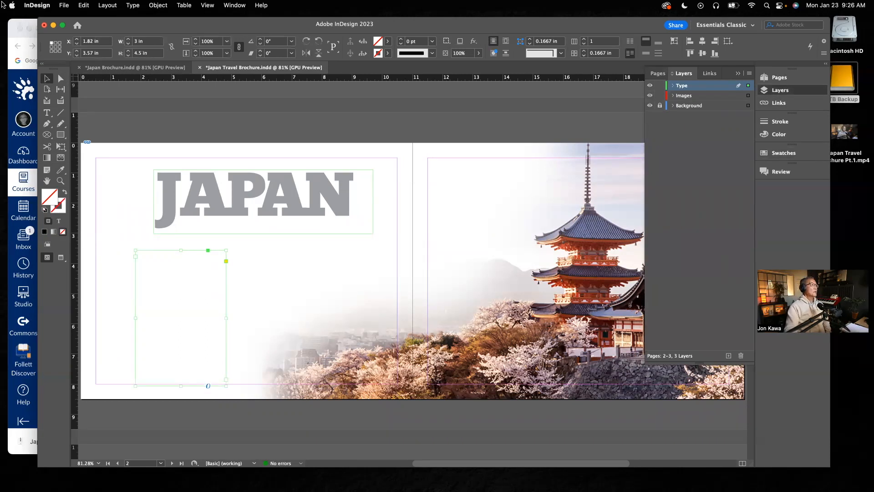
# Place the text cursor in the empty frame below the headline and set its font to Myriad Pro Condensed
pyautogui.click(47, 113)
pyautogui.click(153, 255)
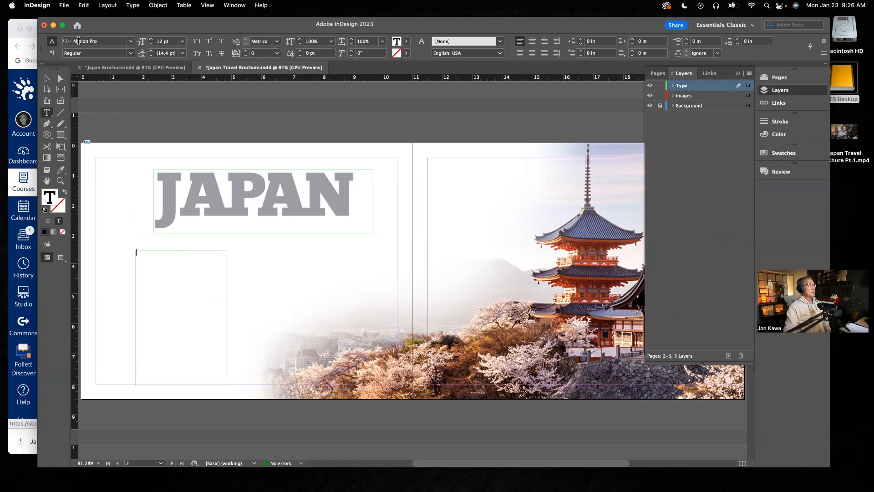
pyautogui.click(130, 42)
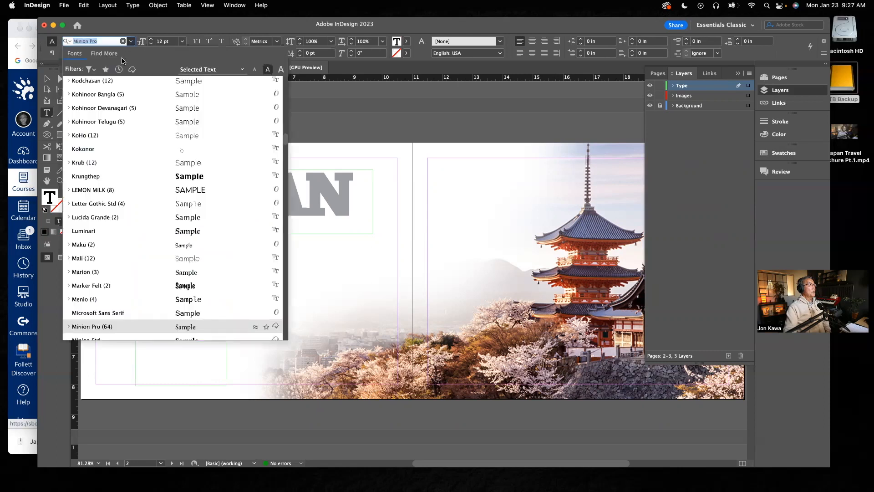
pyautogui.scroll(-5, 110, 217)
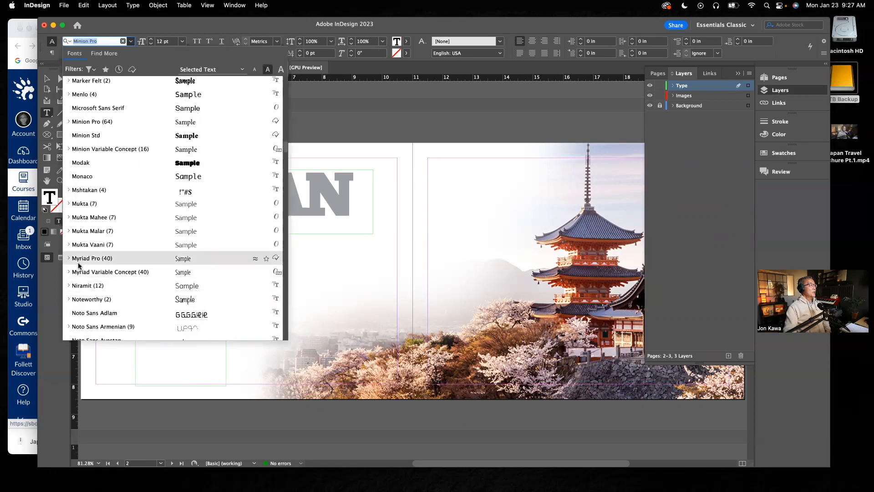
pyautogui.click(102, 260)
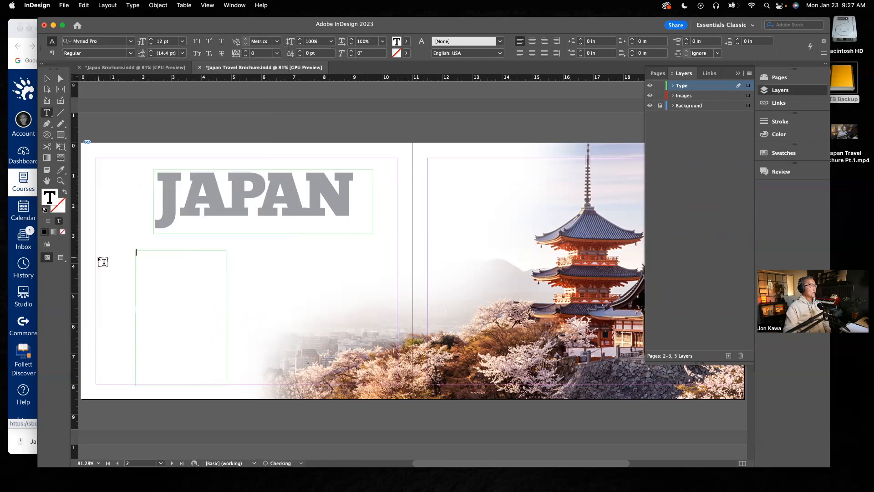
pyautogui.click(130, 53)
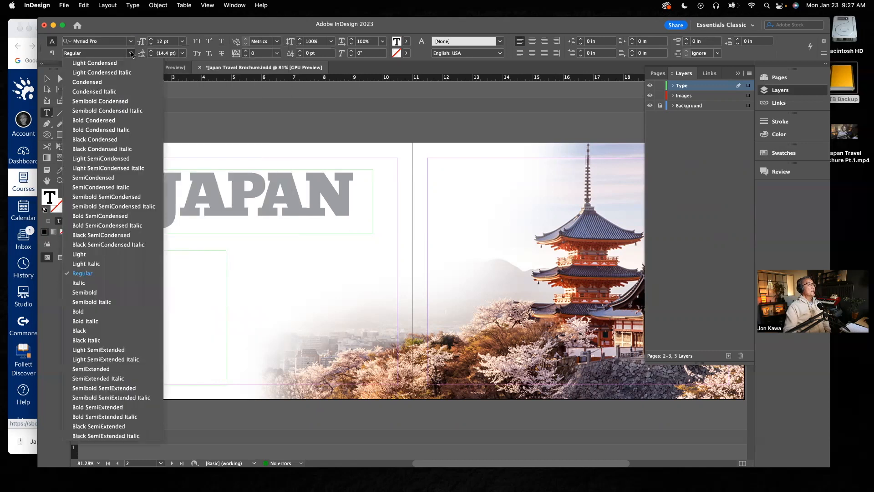
pyautogui.click(96, 84)
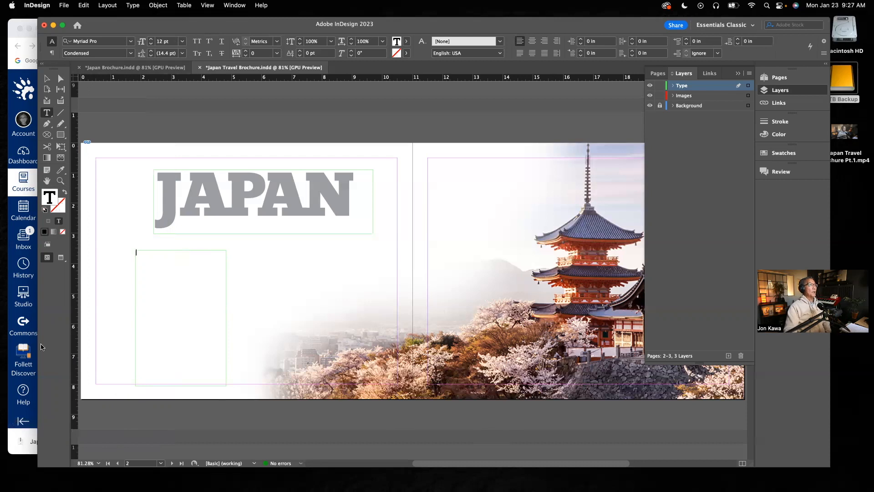
# Set the text colour at the cursor in the empty frame to a 65% tint of black
pyautogui.click(790, 154)
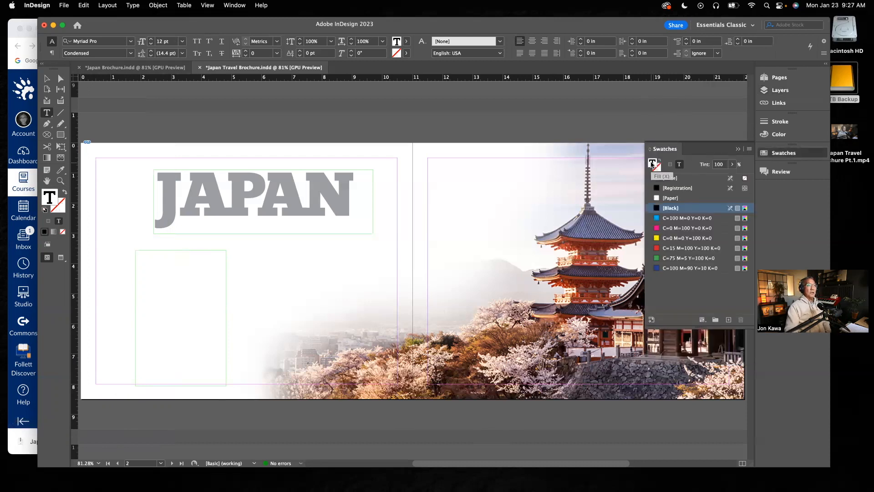
pyautogui.click(732, 165)
pyautogui.moveTo(732, 176); pyautogui.dragTo(714, 177)
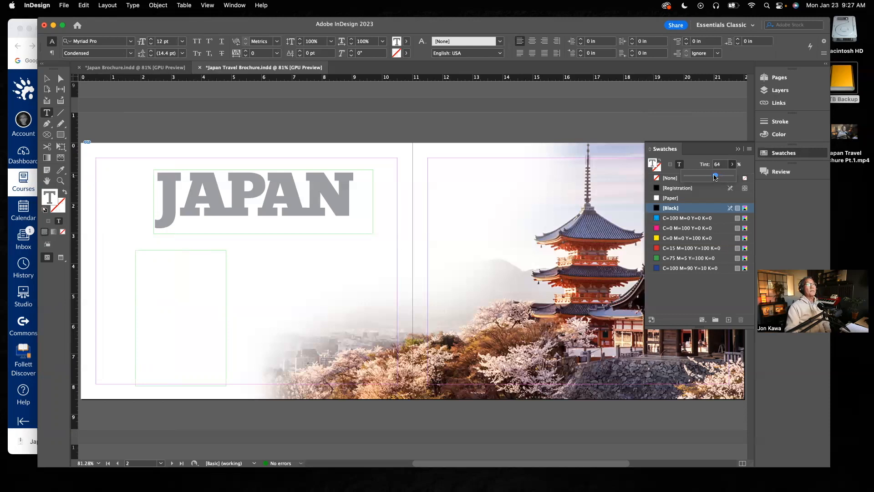
pyautogui.click(718, 165)
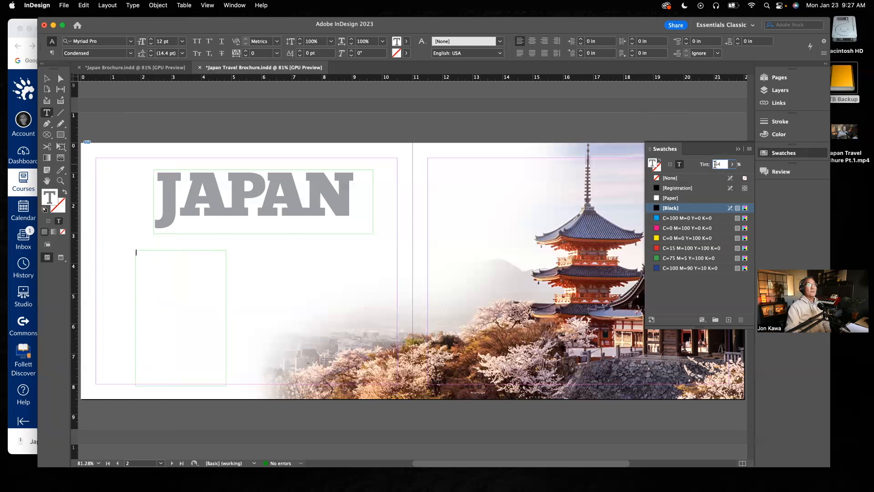
pyautogui.write('100')
pyautogui.press('Return')
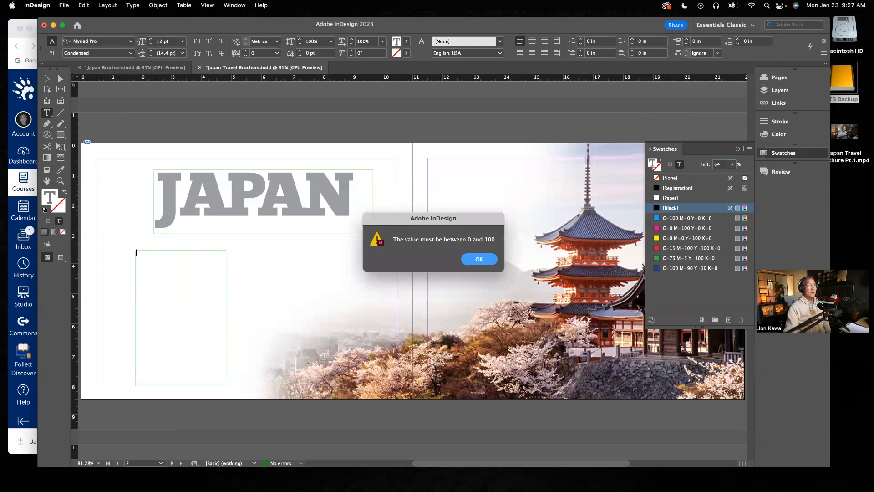
pyautogui.click(479, 260)
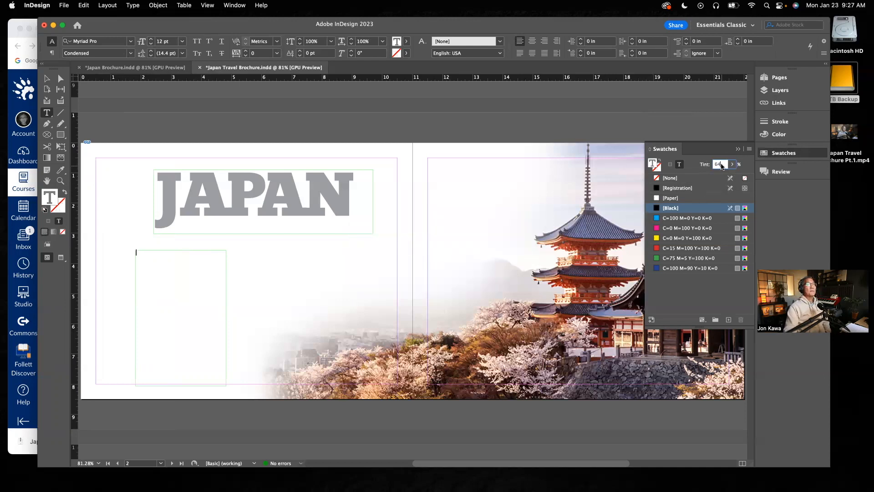
pyautogui.write('65')
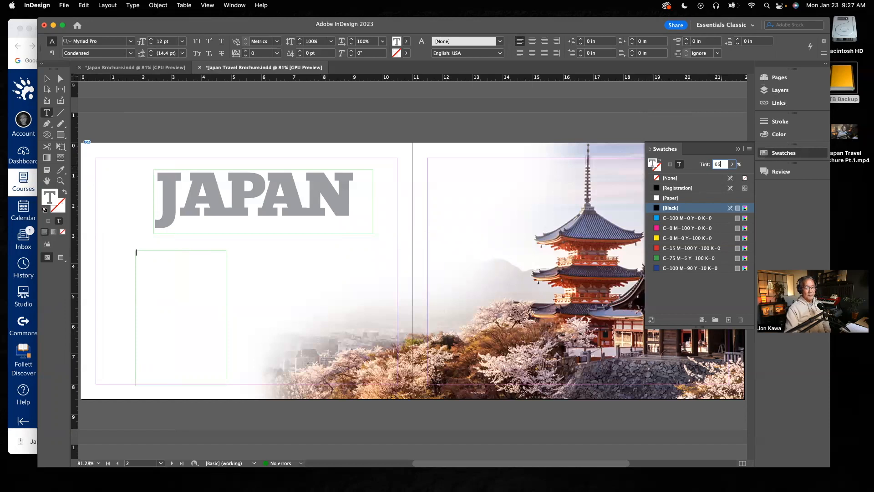
pyautogui.press('Return')
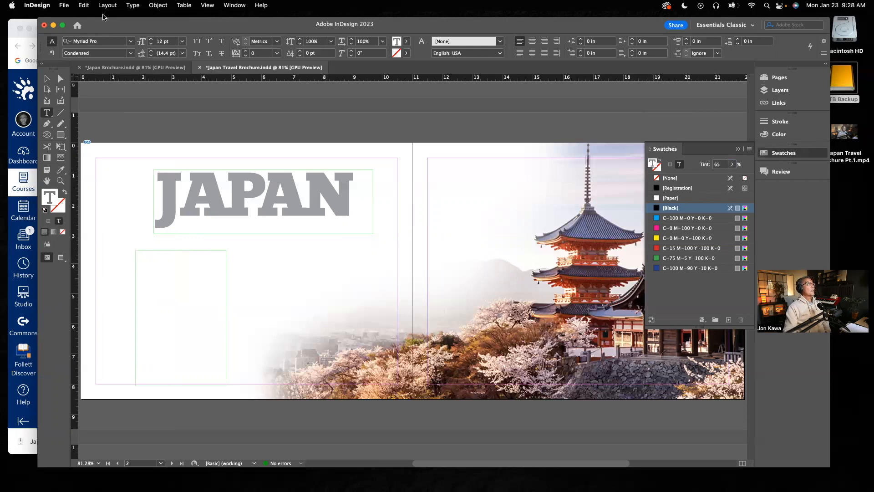
# Fill the frame below JAPAN with placeholder text and compare its paragraph layout with the body text in Japan Brochure.indd
pyautogui.click(133, 5)
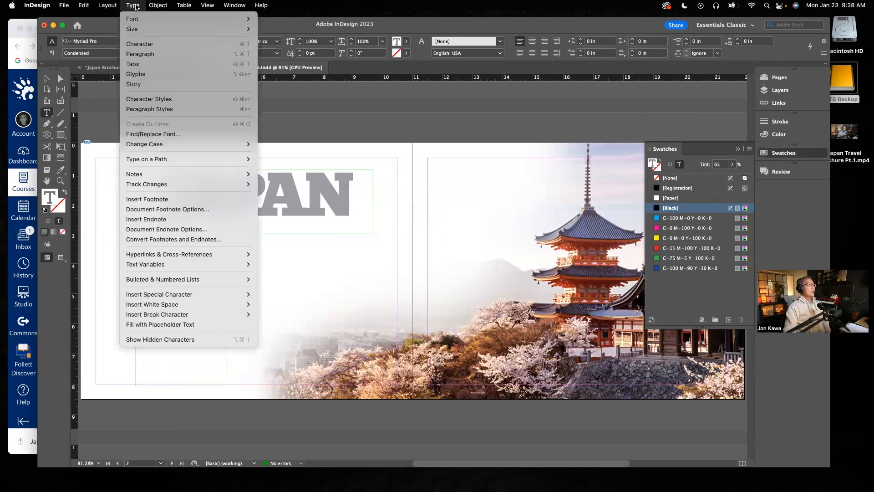
pyautogui.click(133, 324)
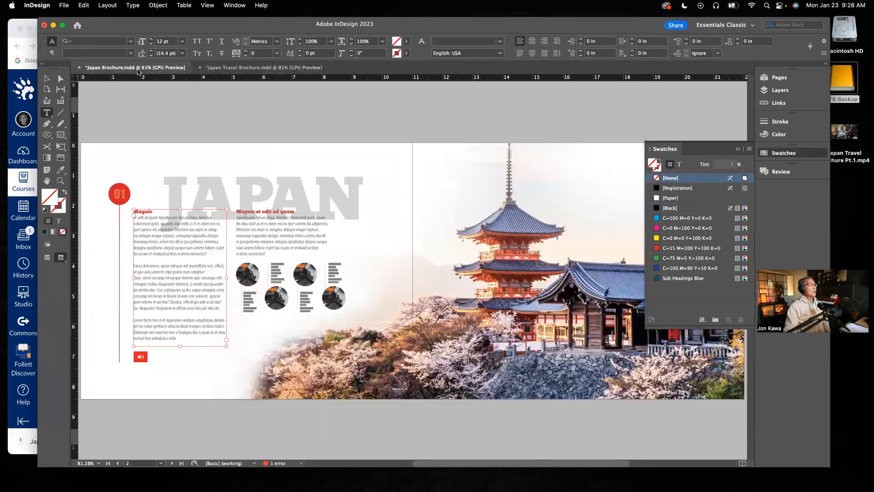
pyautogui.click(139, 67)
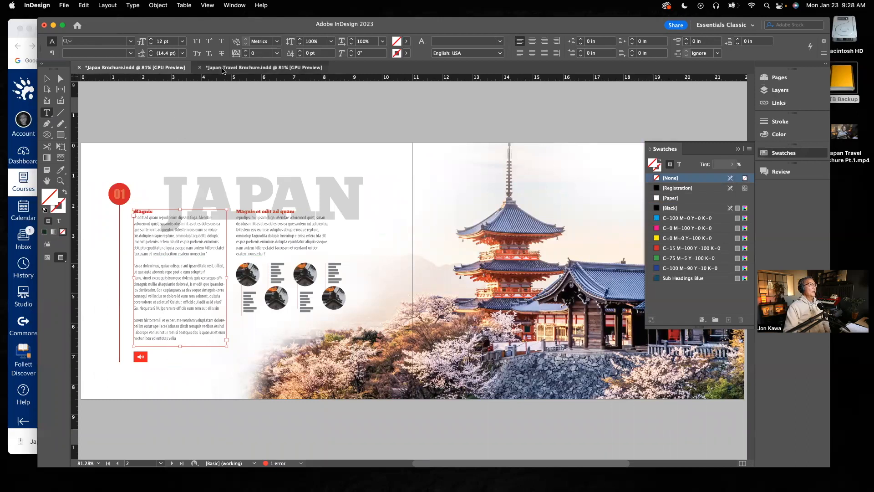
pyautogui.click(223, 69)
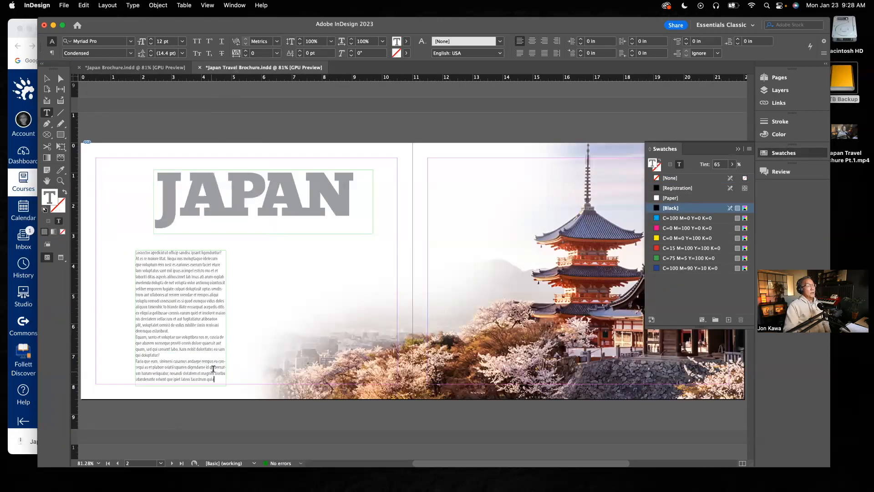
pyautogui.click(168, 69)
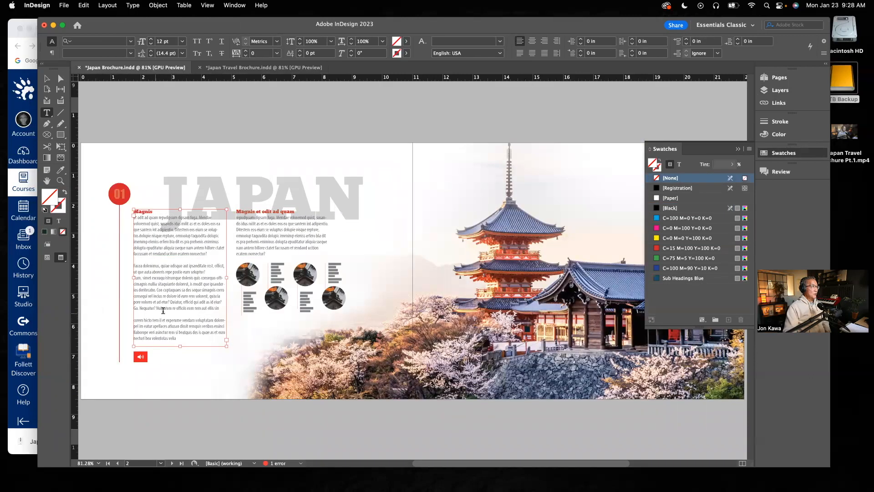
pyautogui.click(231, 69)
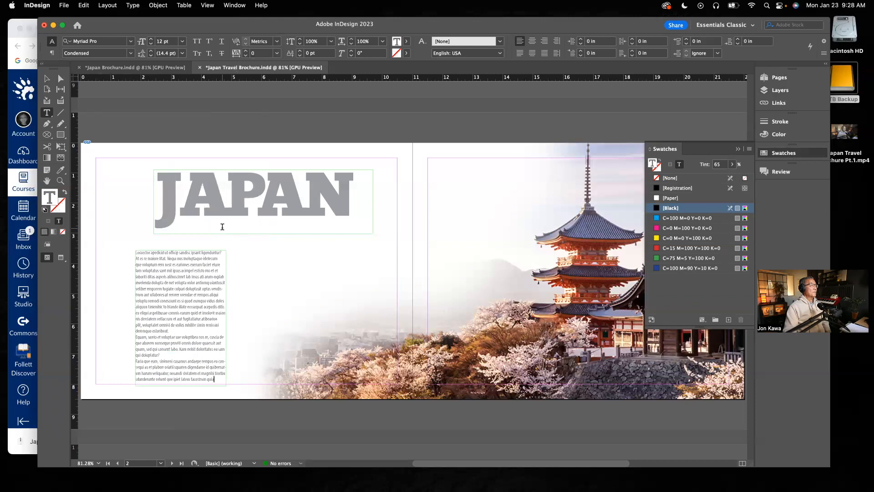
# Replace the body text line starting "trum aut ullabores" with a blank line and add another blank line before the paragraph starting "Equam"
pyautogui.moveTo(158, 274); pyautogui.dragTo(228, 299)
pyautogui.scroll(-1, 337, 318)
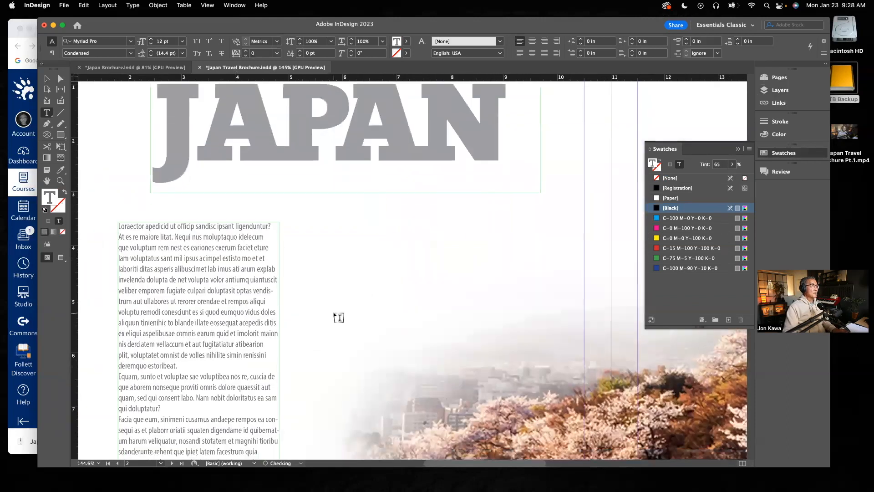
pyautogui.press('BackSpace')
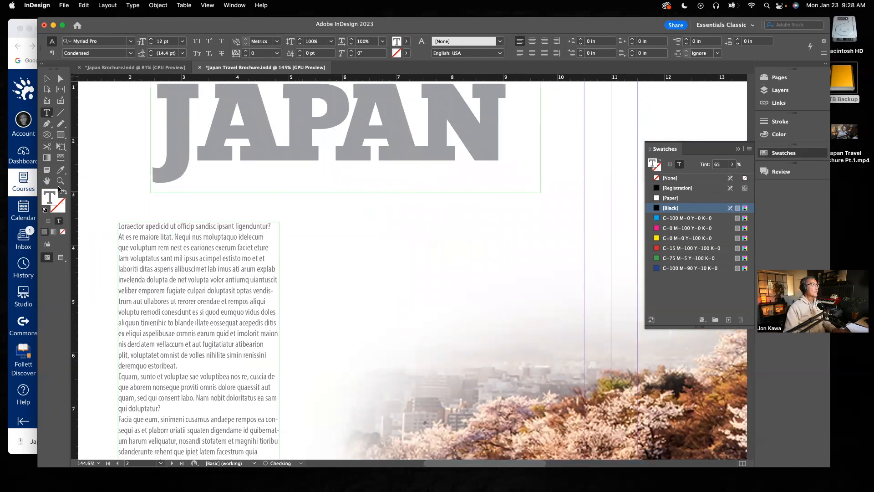
pyautogui.click(47, 78)
pyautogui.moveTo(301, 326); pyautogui.dragTo(347, 271)
pyautogui.press('t')
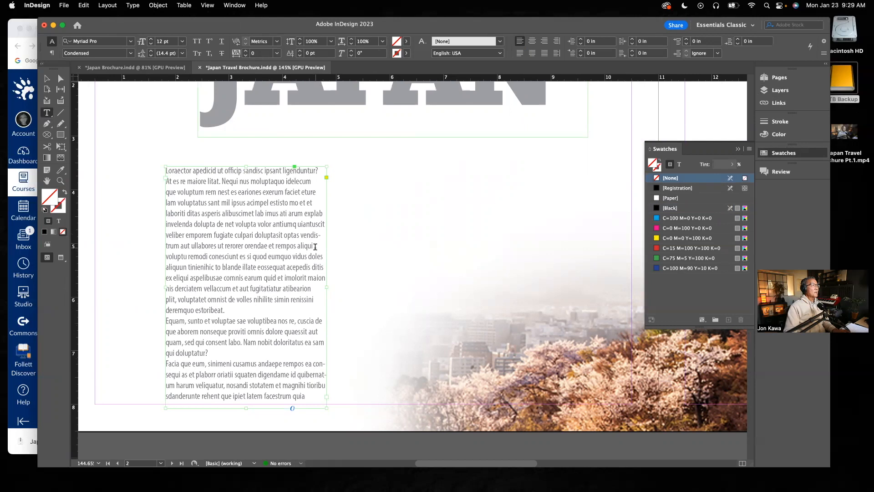
pyautogui.moveTo(315, 246); pyautogui.dragTo(154, 248)
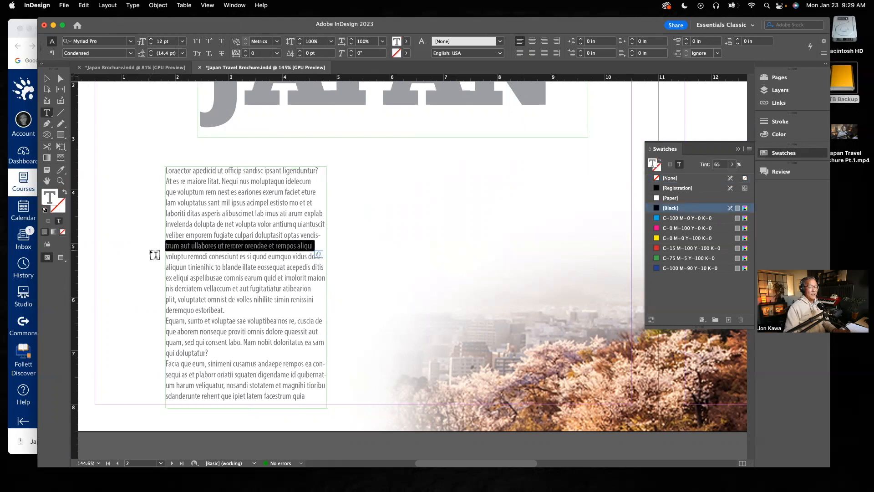
pyautogui.press('BackSpace')
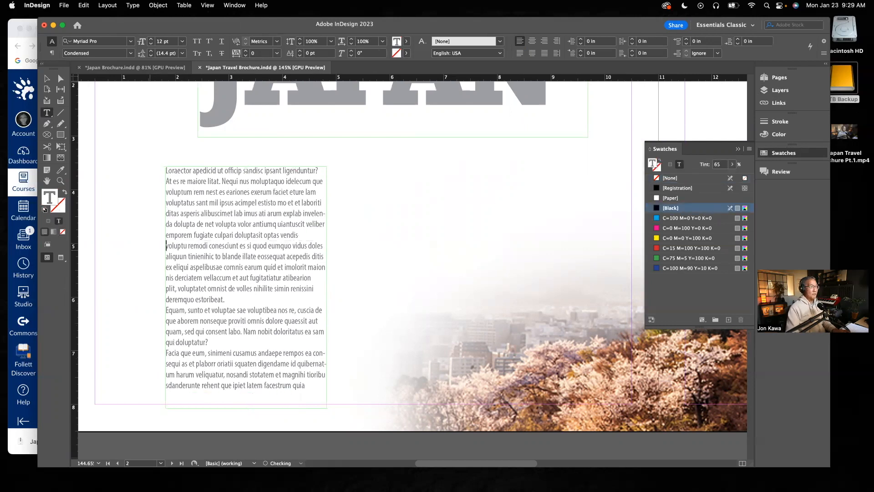
pyautogui.press('Return')
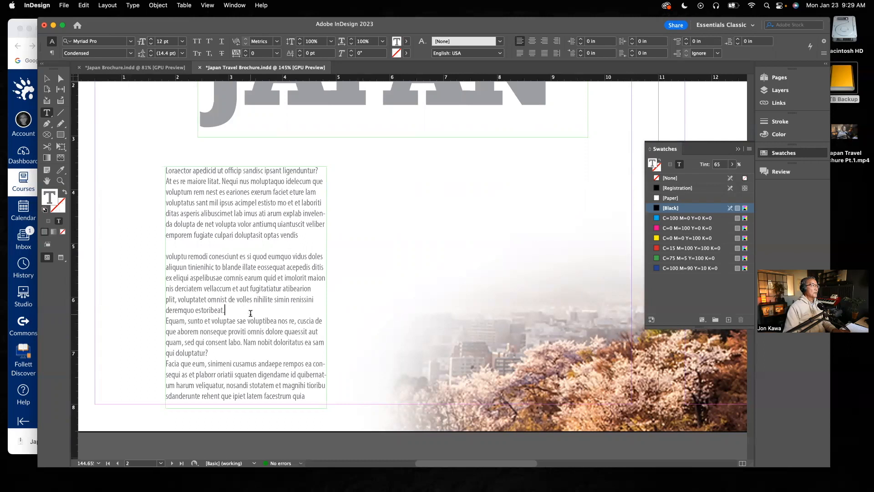
pyautogui.press('Return')
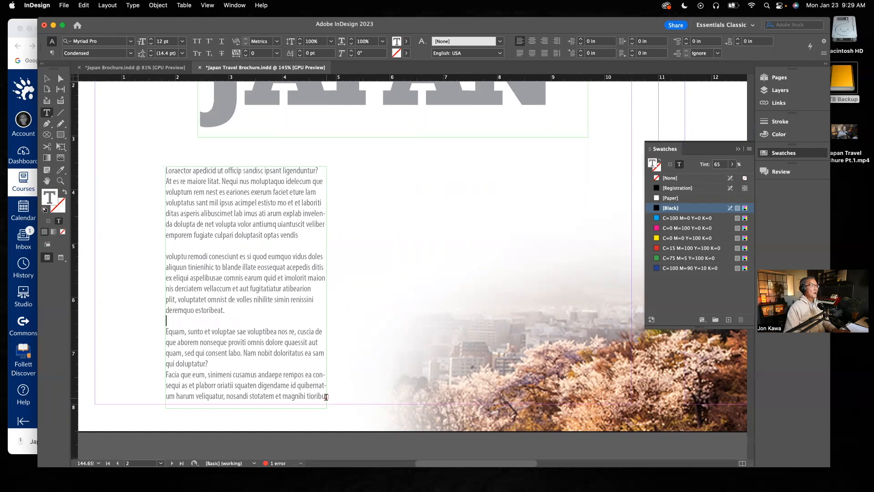
# Move the body text frame down to about Y 3.83 in and extend its bottom edge to a height of about 5.09 in
pyautogui.click(47, 79)
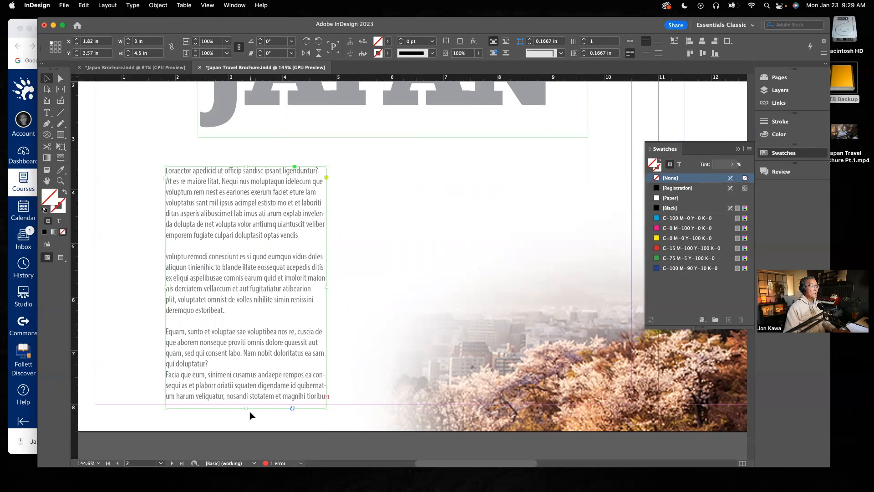
pyautogui.moveTo(245, 408); pyautogui.dragTo(248, 423)
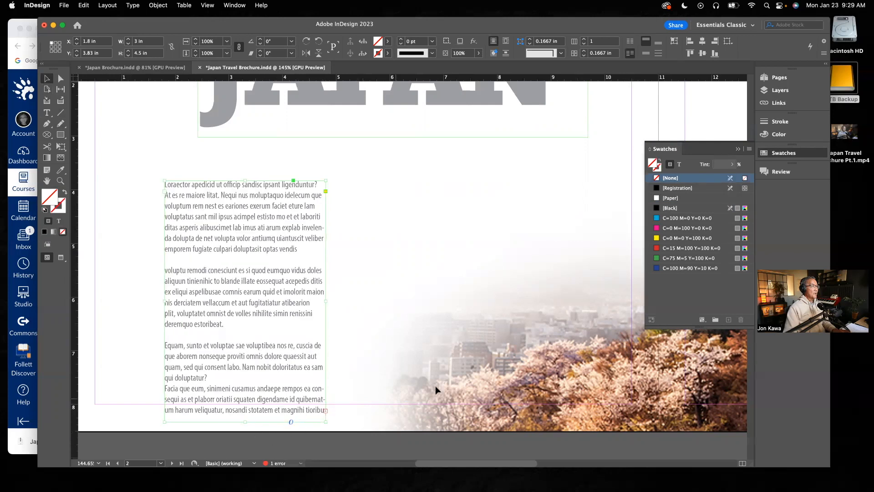
pyautogui.scroll(1, 404, 291)
pyautogui.scroll(-3, 403, 291)
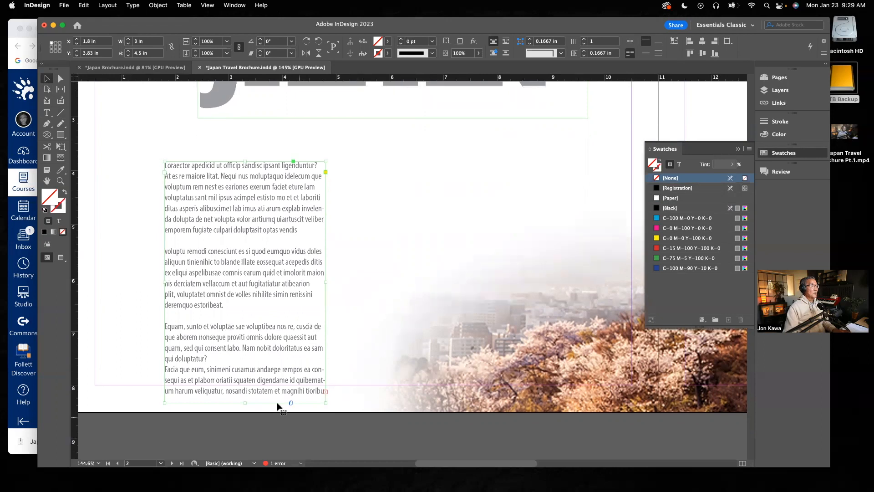
pyautogui.moveTo(245, 404); pyautogui.dragTo(245, 434)
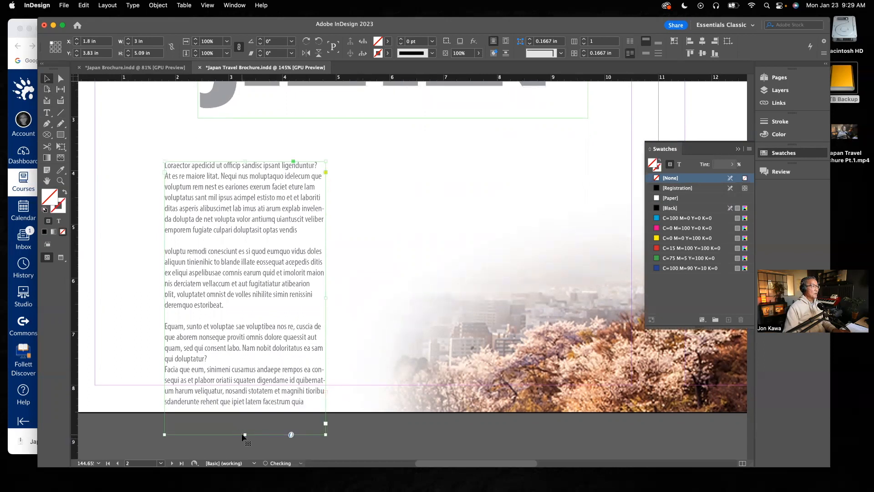
# Delete the last paragraph, starting "Facia que eum", with its empty line, and shorten the text frame to about 3.91 in high
pyautogui.click(47, 113)
pyautogui.moveTo(306, 401); pyautogui.dragTo(163, 371)
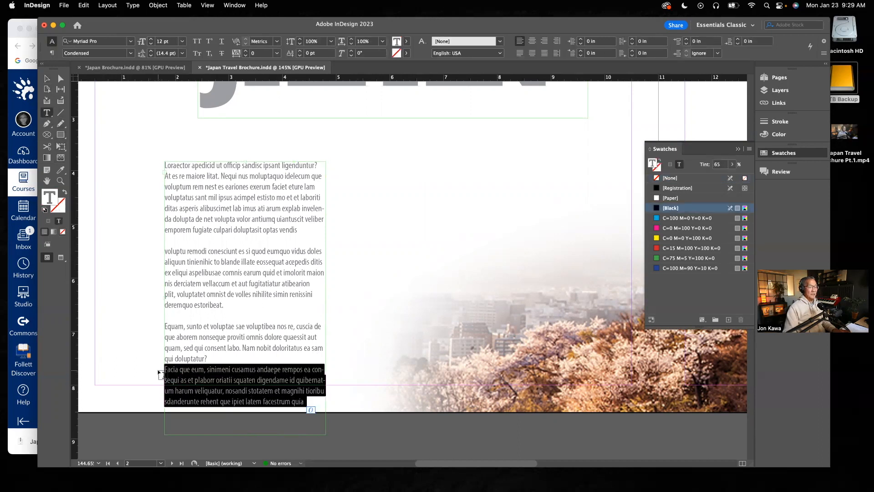
pyautogui.press('BackSpace')
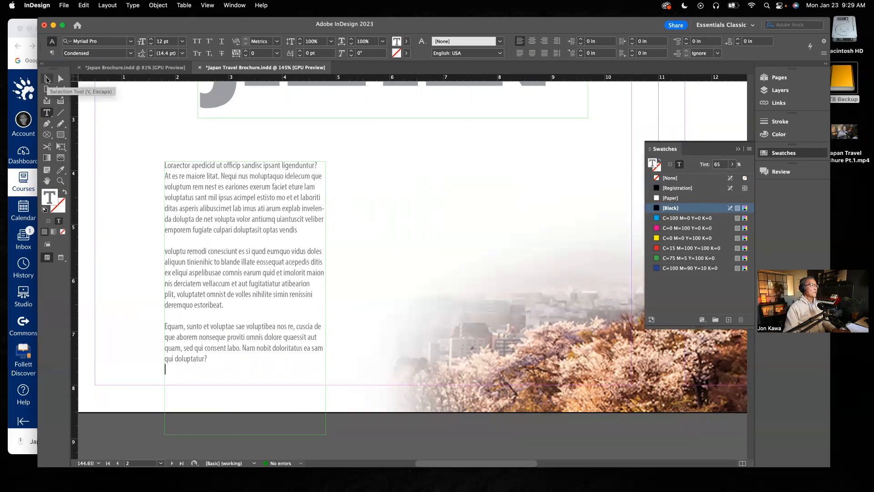
pyautogui.press('BackSpace')
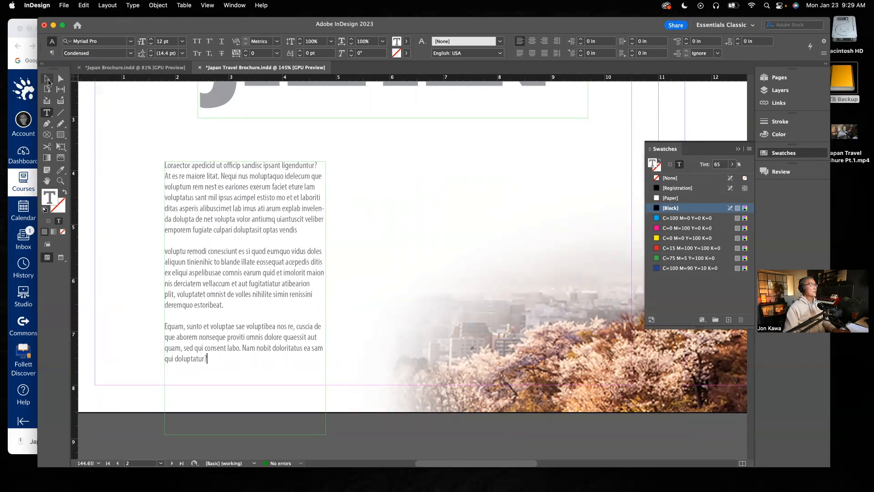
pyautogui.click(47, 78)
pyautogui.moveTo(244, 434); pyautogui.dragTo(248, 372)
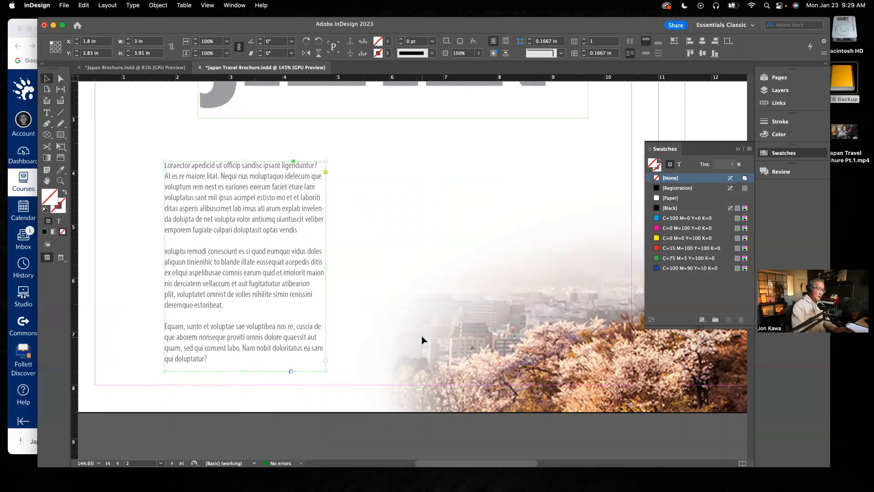
# Check the text placement in Japan Brochure.indd and move the body frame up to overlap the J of JAPAN, at about X 1.94, Y 2.61 in
pyautogui.scroll(-3, 422, 335)
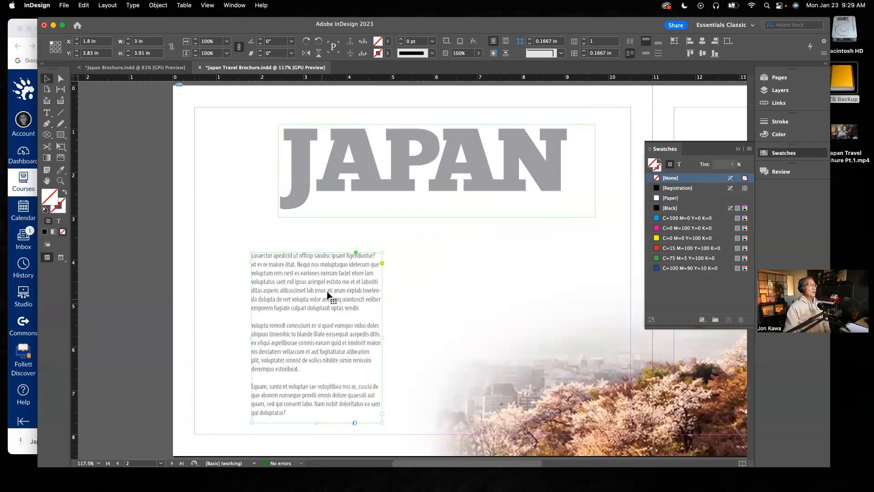
pyautogui.click(171, 67)
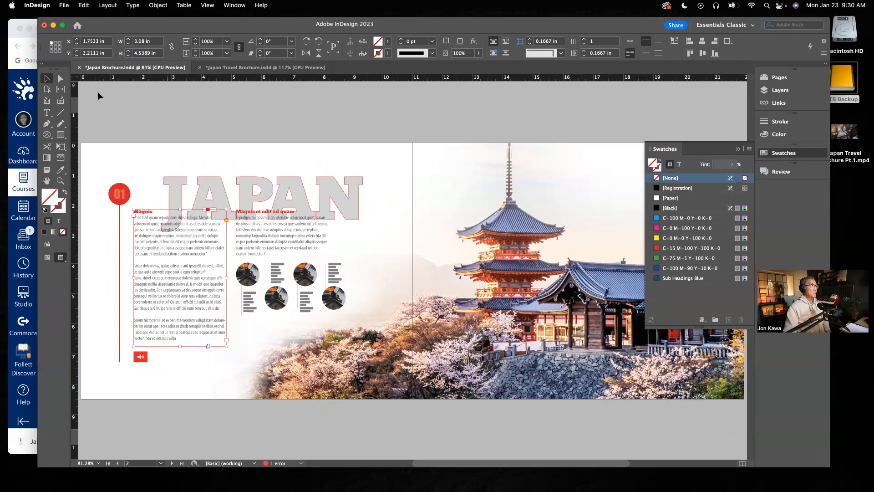
pyautogui.press('super+grave')
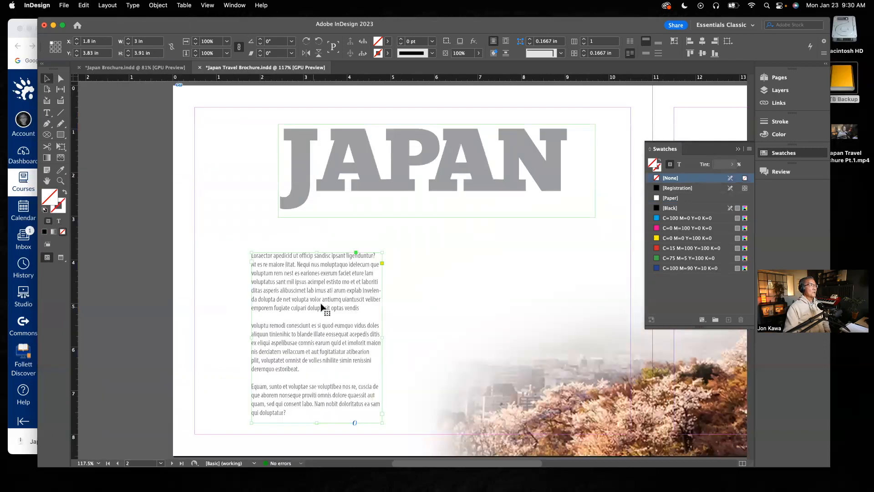
pyautogui.moveTo(322, 306); pyautogui.dragTo(330, 254)
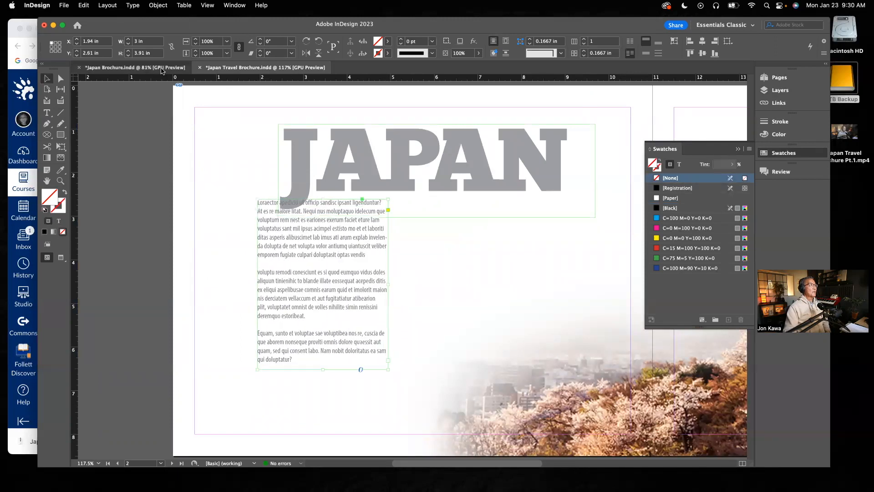
# Show the frames and guides in Japan Brochure.indd, then add a vertical guide at about 1.75 in to the travel brochure and align the body frame's left edge to it
pyautogui.click(161, 68)
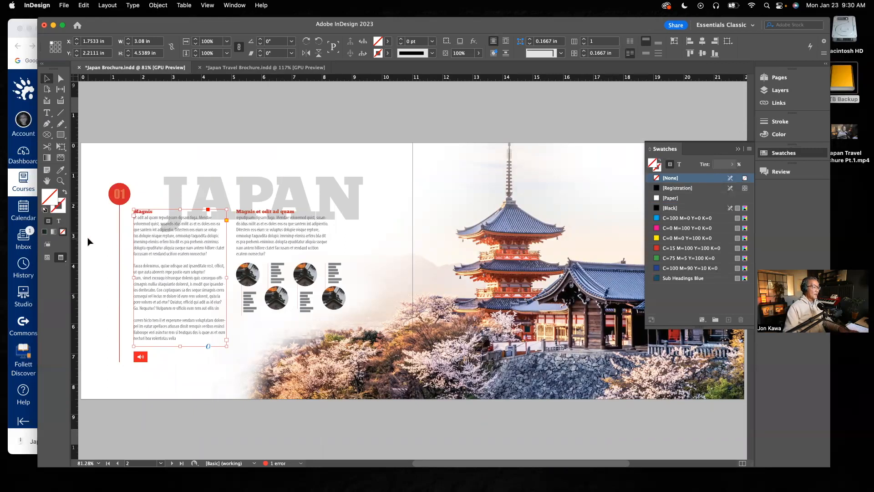
pyautogui.press('w')
pyautogui.moveTo(76, 235); pyautogui.dragTo(73, 117)
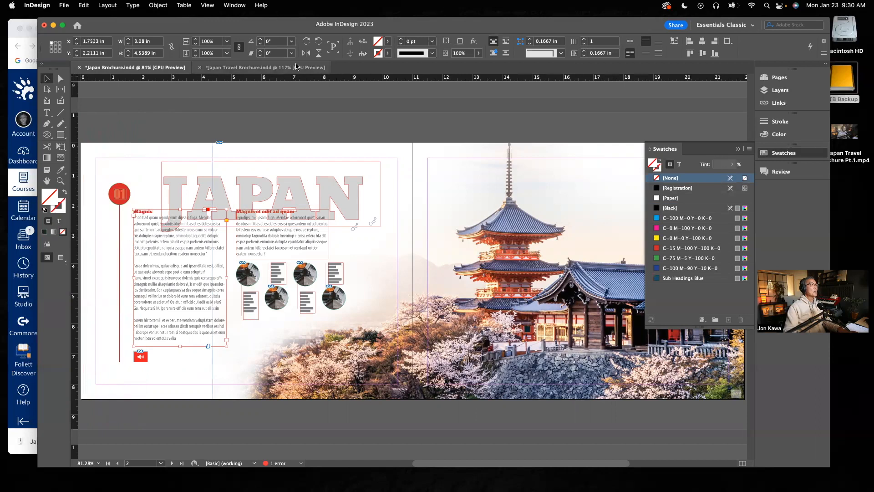
pyautogui.click(296, 68)
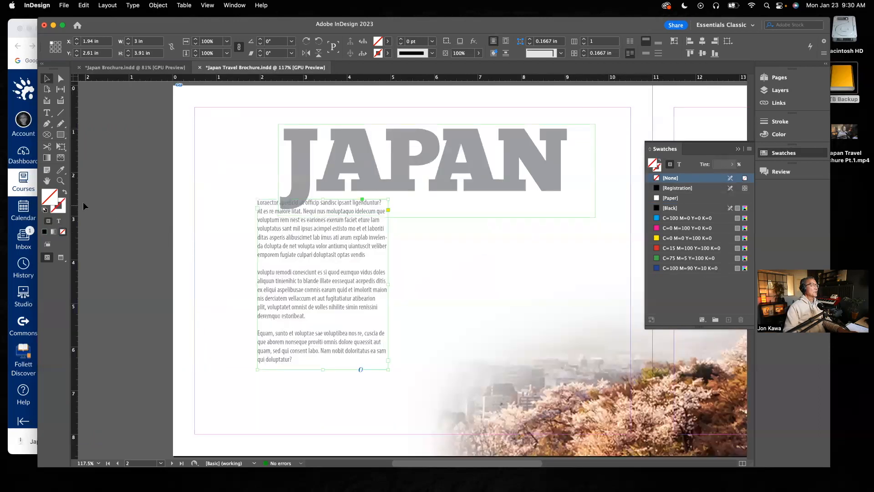
pyautogui.moveTo(75, 194); pyautogui.dragTo(249, 201)
pyautogui.moveTo(334, 252); pyautogui.dragTo(327, 257)
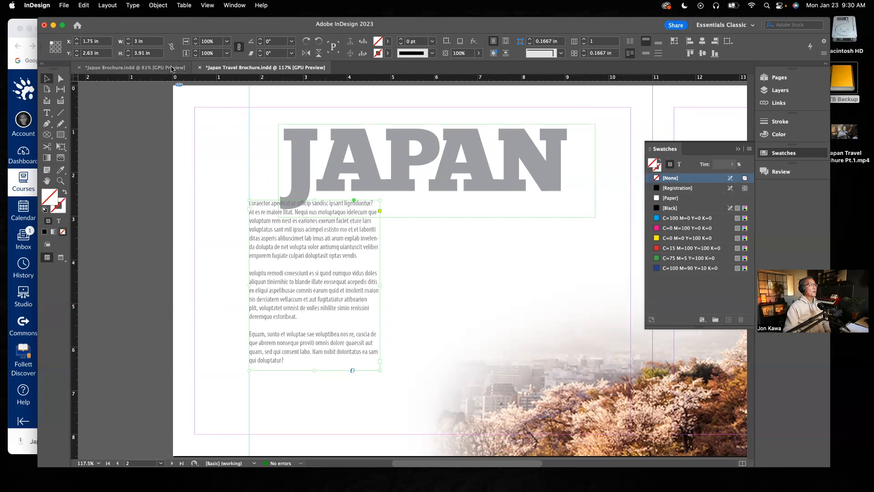
# Check the subheading in Japan Brochure.indd, replace the travel brochure's first body text line with "Magnis", and select that word
pyautogui.click(136, 67)
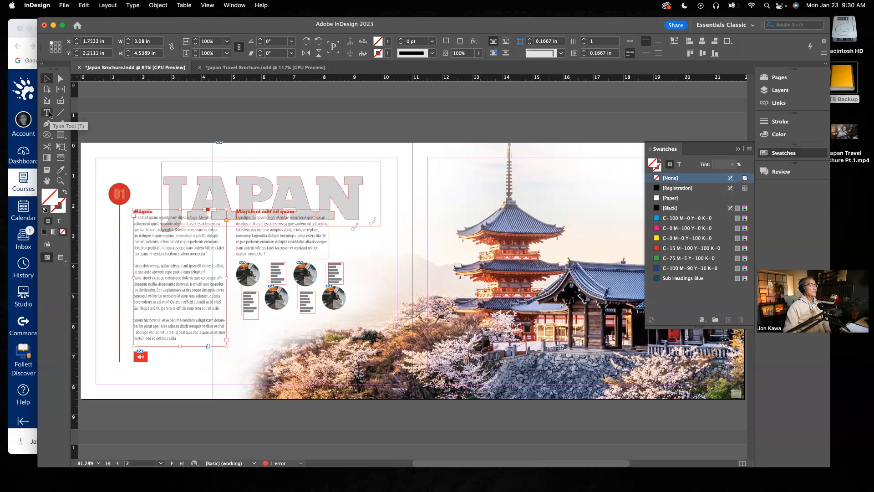
pyautogui.click(233, 68)
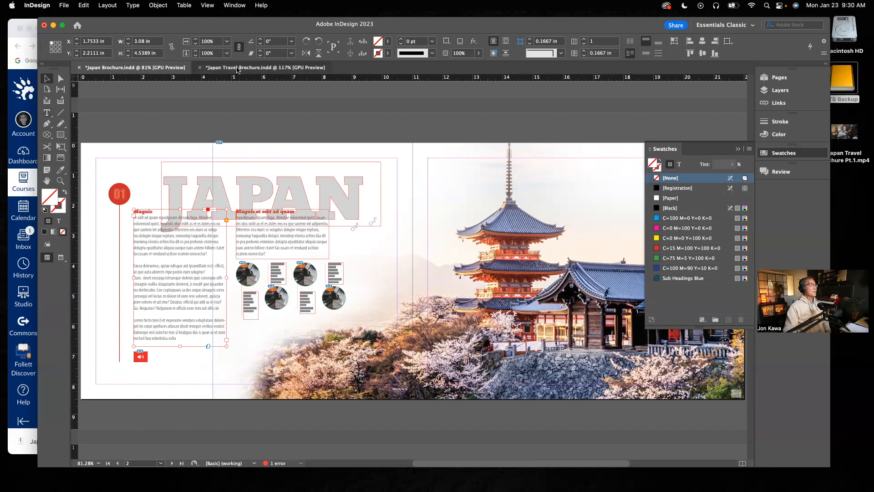
pyautogui.click(47, 113)
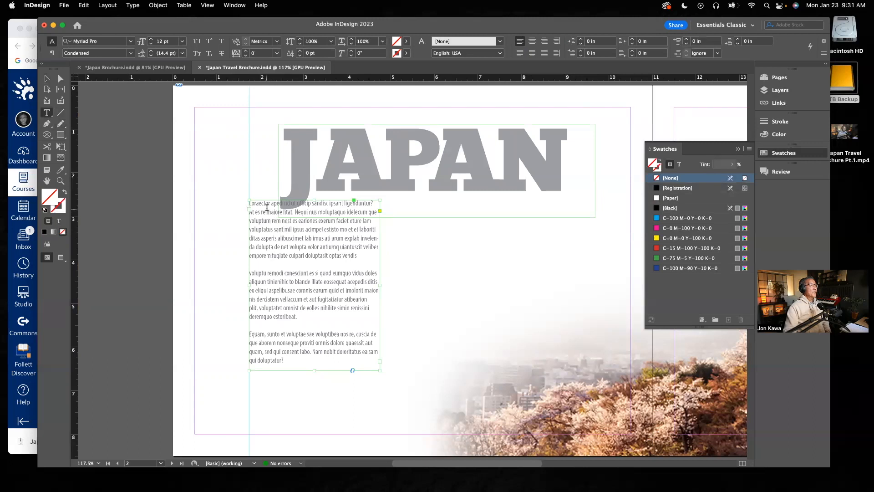
pyautogui.moveTo(373, 203); pyautogui.dragTo(245, 203)
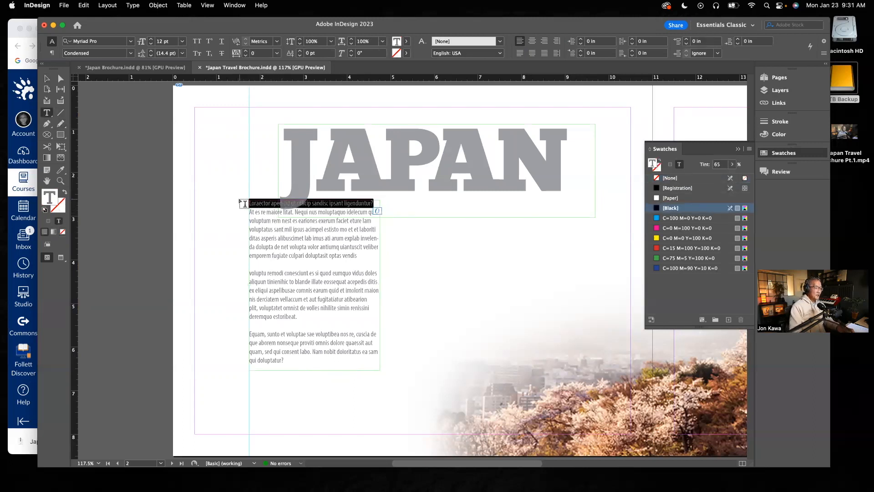
pyautogui.write('Magnis')
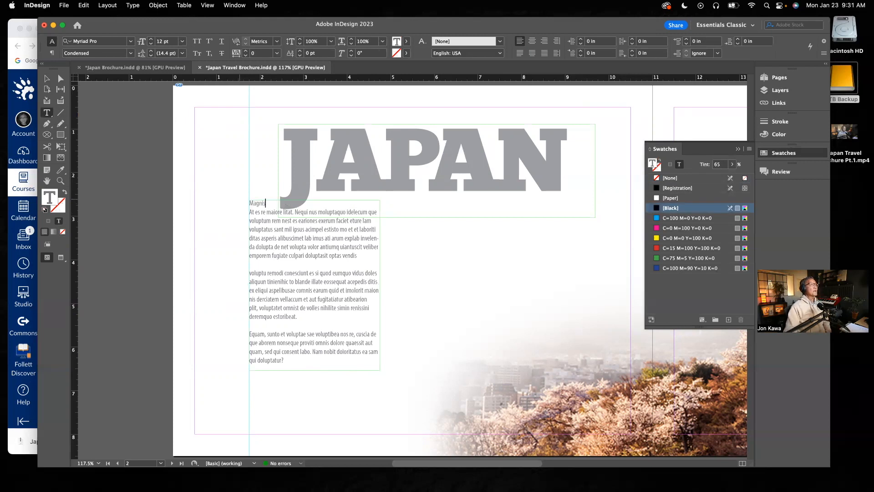
pyautogui.moveTo(266, 203); pyautogui.dragTo(242, 203)
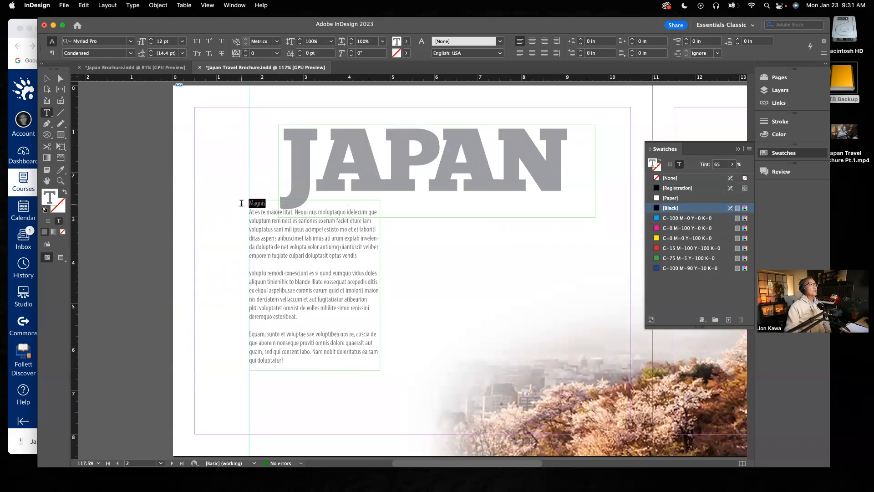
# Set the "Magnis" subheading in ChunkFive Ex and colour it with the C=15 M=100 Y=100 K=0 red swatch
pyautogui.click(131, 42)
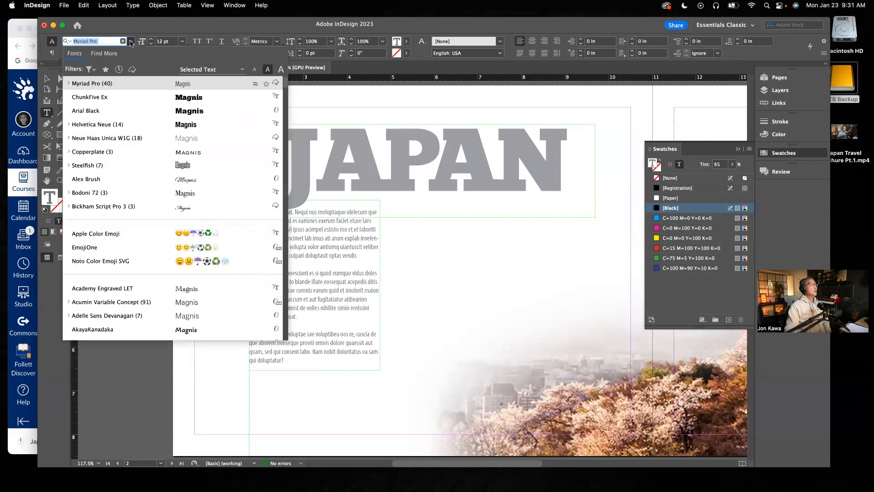
pyautogui.click(104, 97)
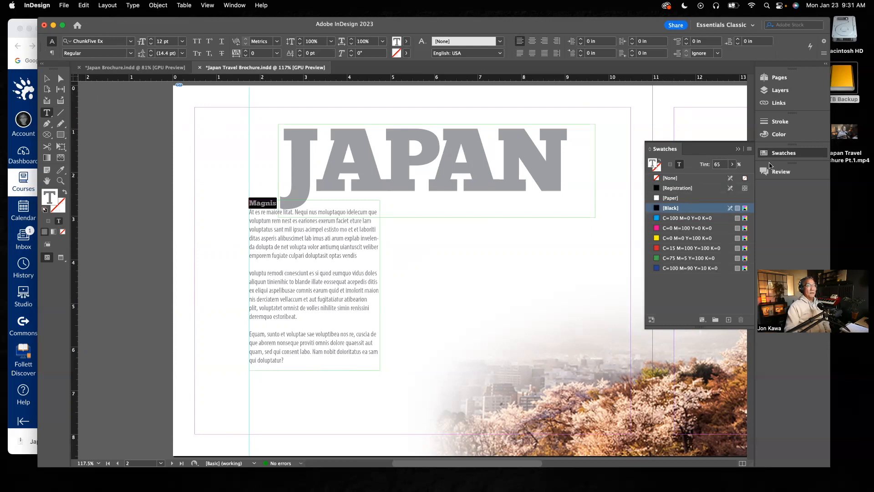
pyautogui.click(657, 249)
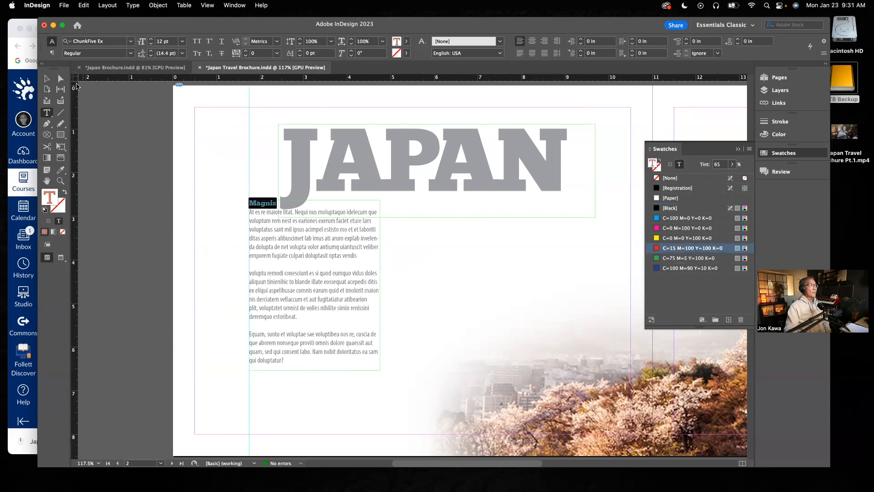
pyautogui.click(44, 79)
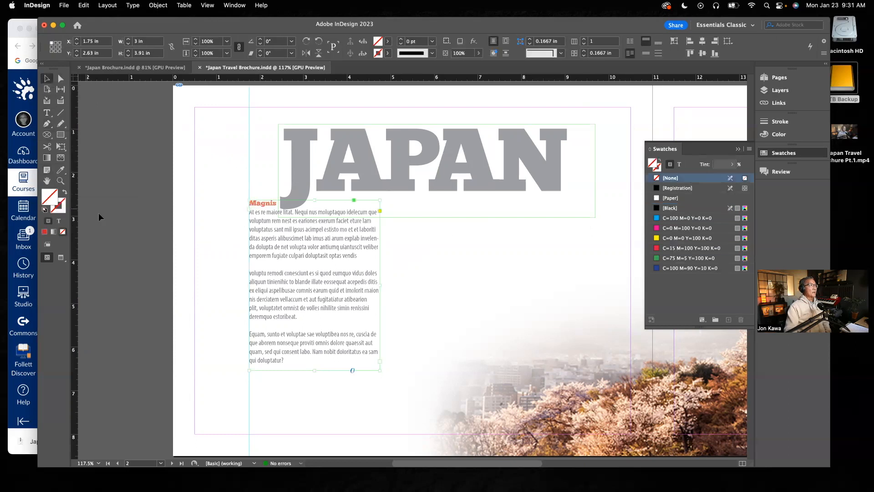
# Raise the tint of the "Magnis" subheading to a stronger red, deselect the frame and save the travel brochure
pyautogui.click(47, 113)
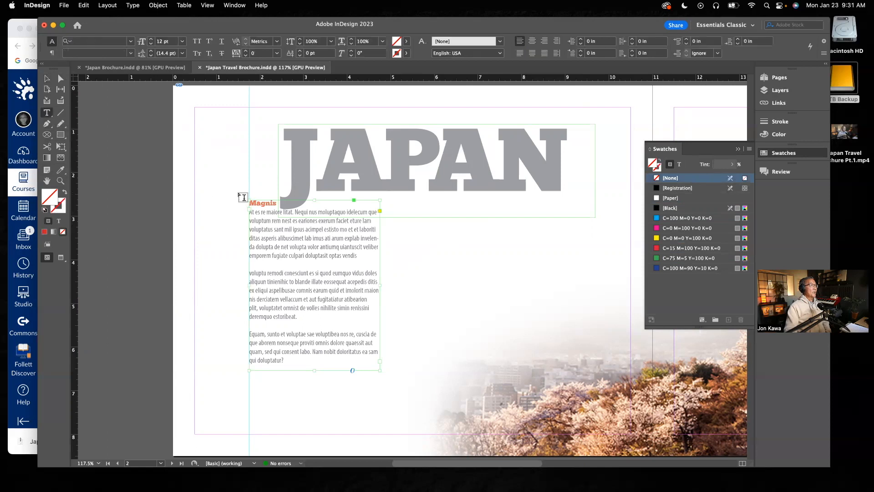
pyautogui.moveTo(277, 203); pyautogui.dragTo(230, 197)
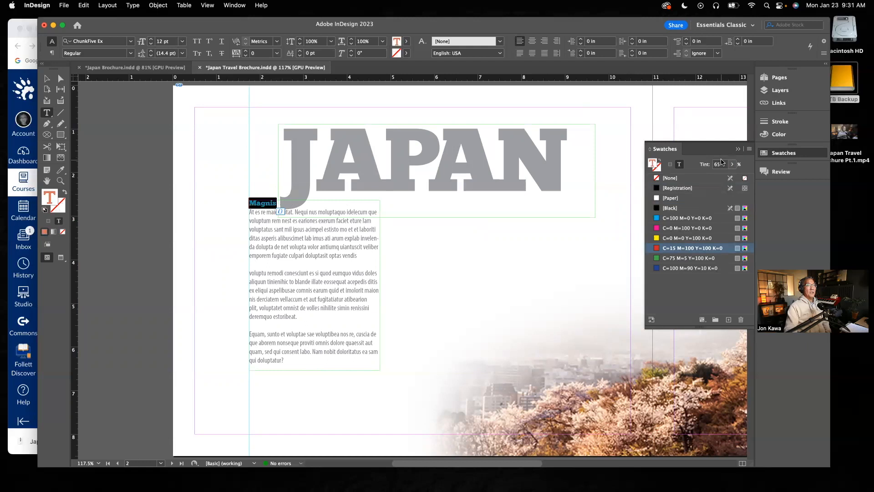
pyautogui.click(732, 165)
pyautogui.moveTo(718, 178); pyautogui.dragTo(733, 177)
pyautogui.click(48, 79)
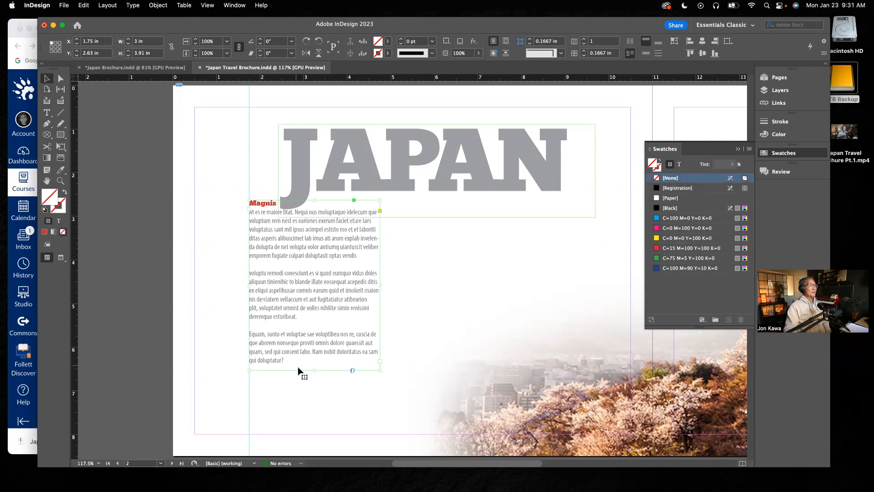
pyautogui.click(162, 183)
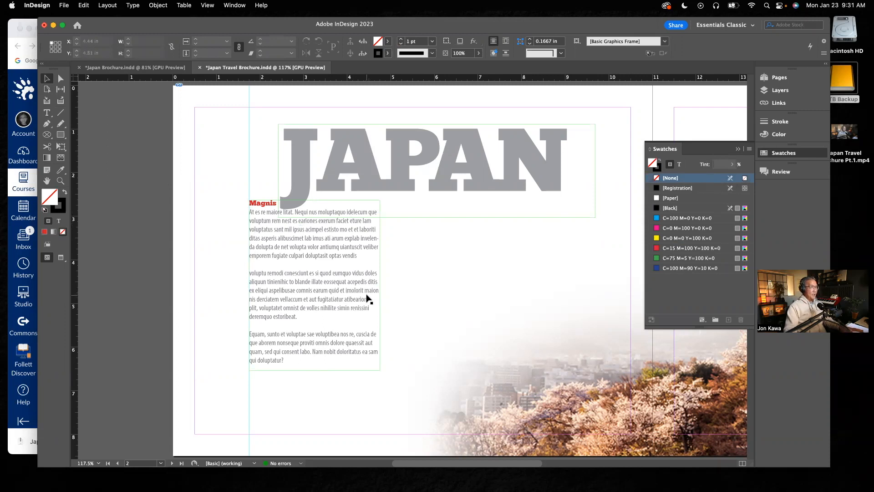
pyautogui.press('super+s')
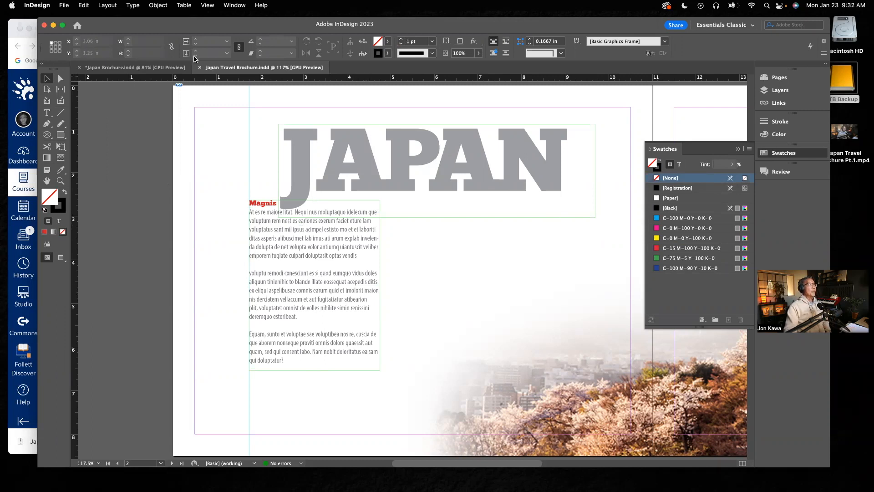
# Check the second column in Japan Brochure.indd and duplicate the travel brochure's body text frame beside the original, at X 5.04, Y 2.63 in
pyautogui.click(166, 68)
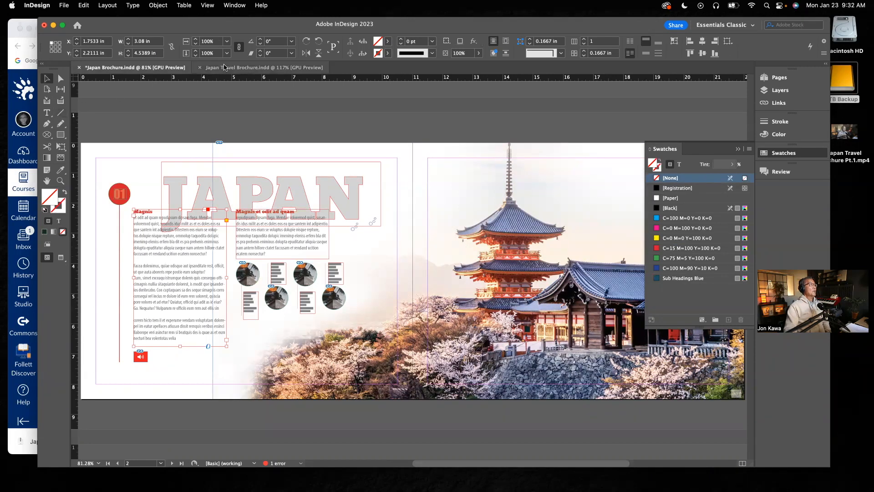
pyautogui.click(264, 67)
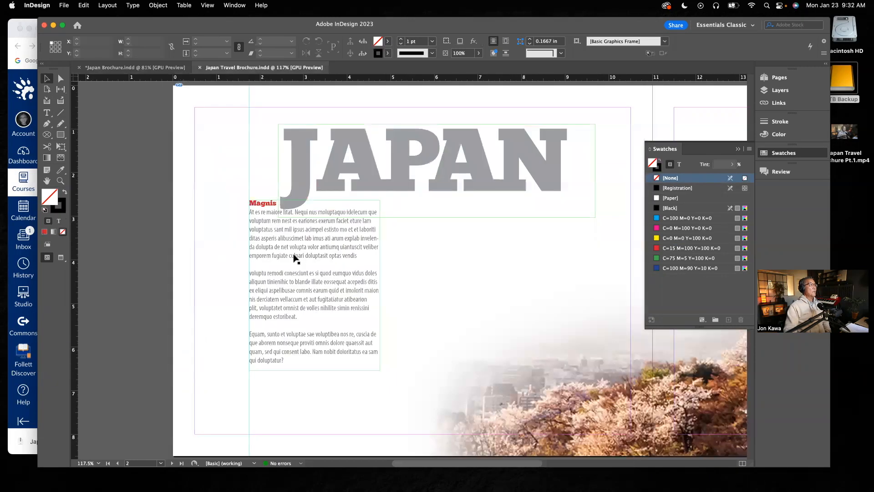
pyautogui.click(327, 250)
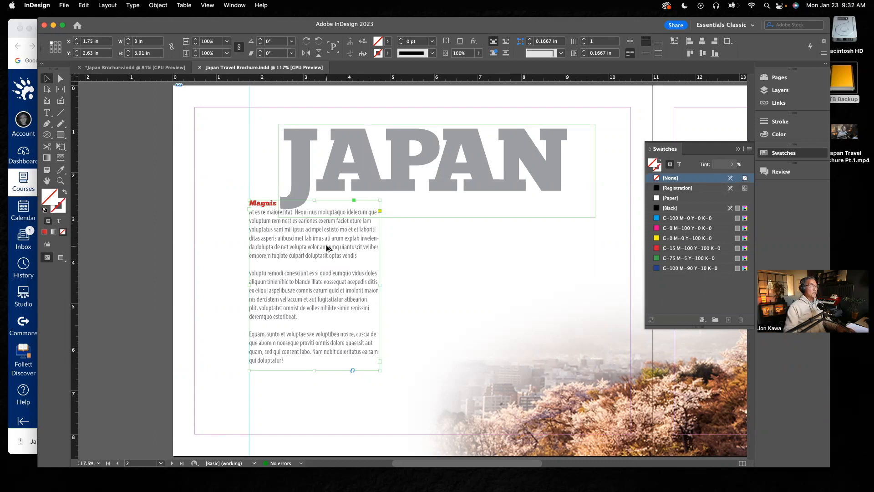
pyautogui.moveTo(327, 248); pyautogui.dragTo(472, 257)
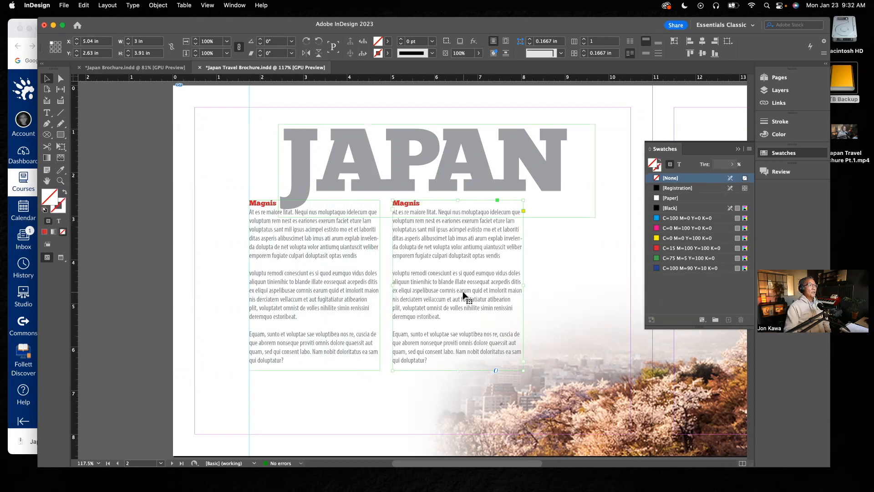
# Delete the last two paragraphs of the second text frame, keeping only the subheading and first paragraph
pyautogui.click(47, 113)
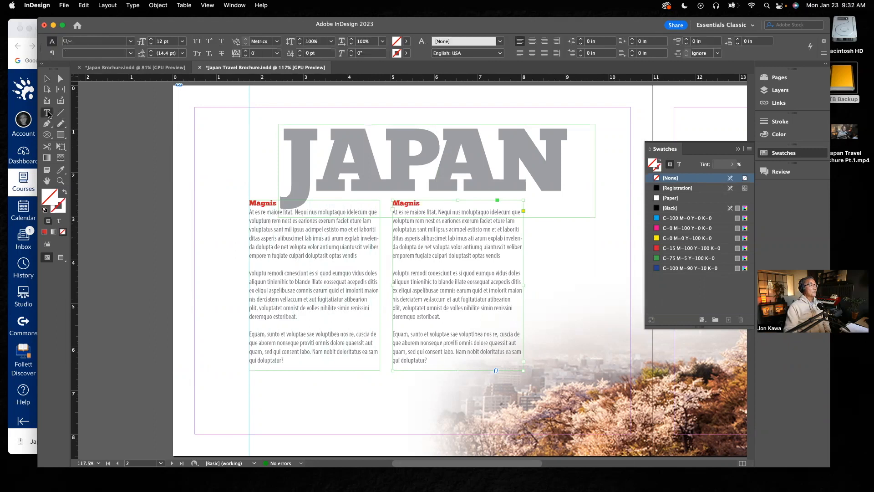
pyautogui.moveTo(431, 360); pyautogui.dragTo(392, 272)
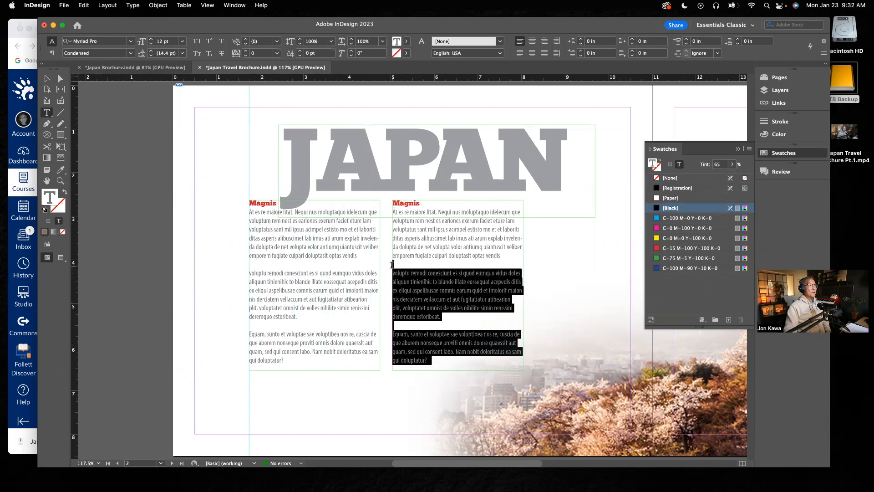
pyautogui.press('BackSpace')
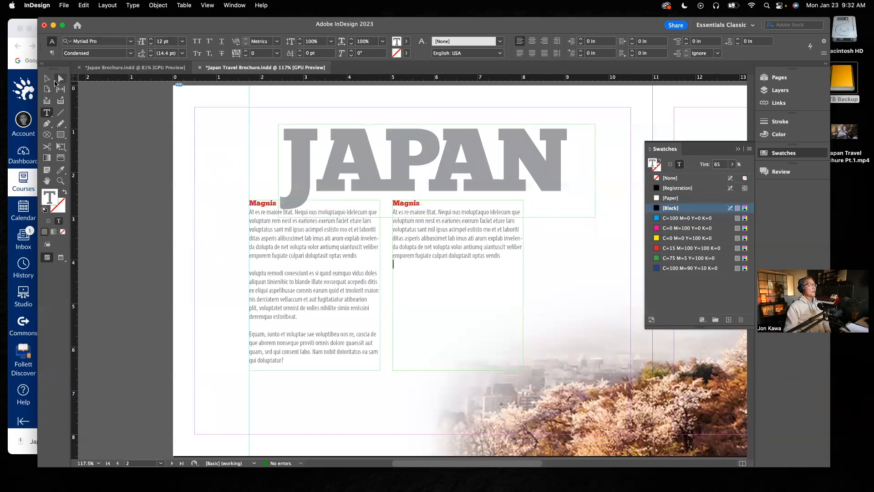
pyautogui.press('Escape')
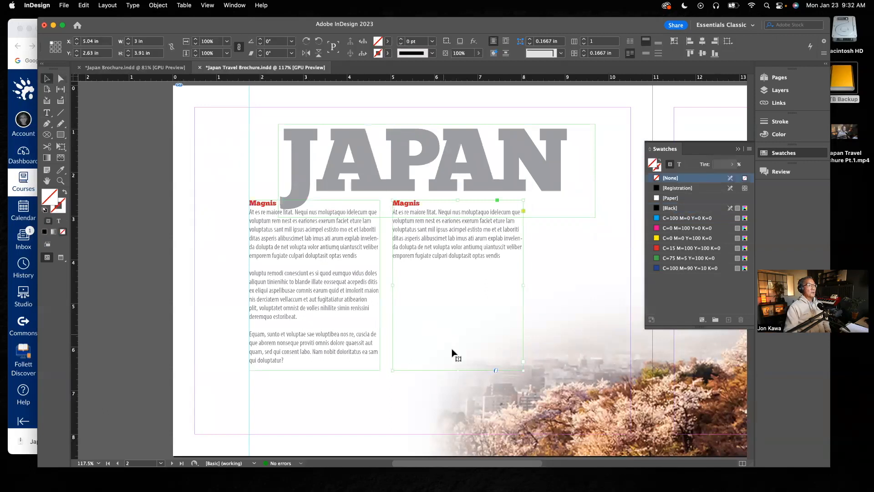
# Remove the trailing empty line in the second text frame and shorten the frame to about 1.42 in high
pyautogui.moveTo(458, 371); pyautogui.dragTo(466, 264)
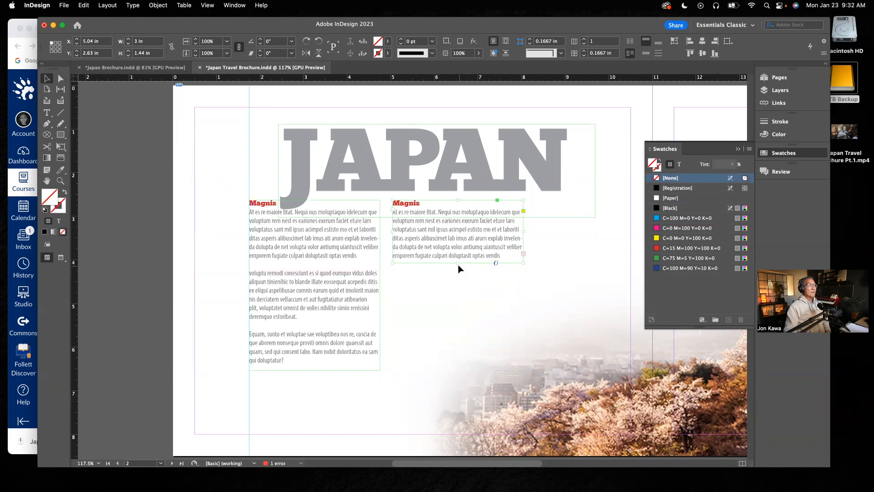
pyautogui.moveTo(458, 263); pyautogui.dragTo(458, 287)
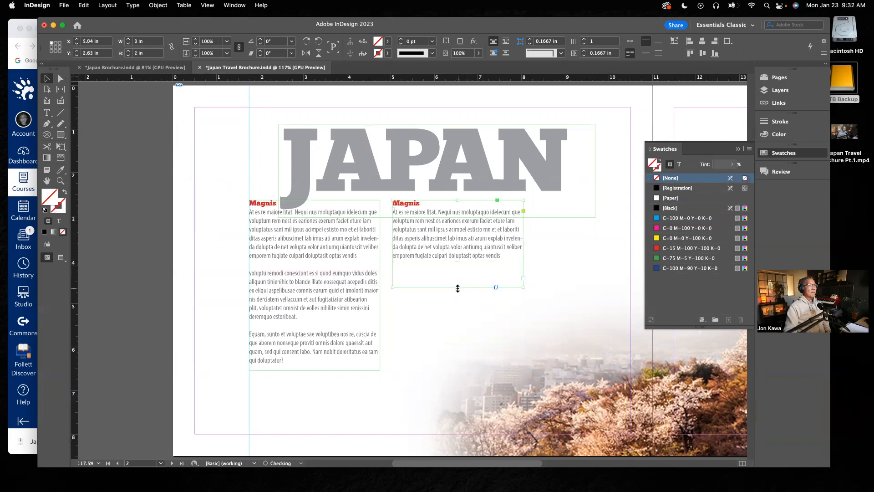
pyautogui.click(47, 113)
pyautogui.click(409, 275)
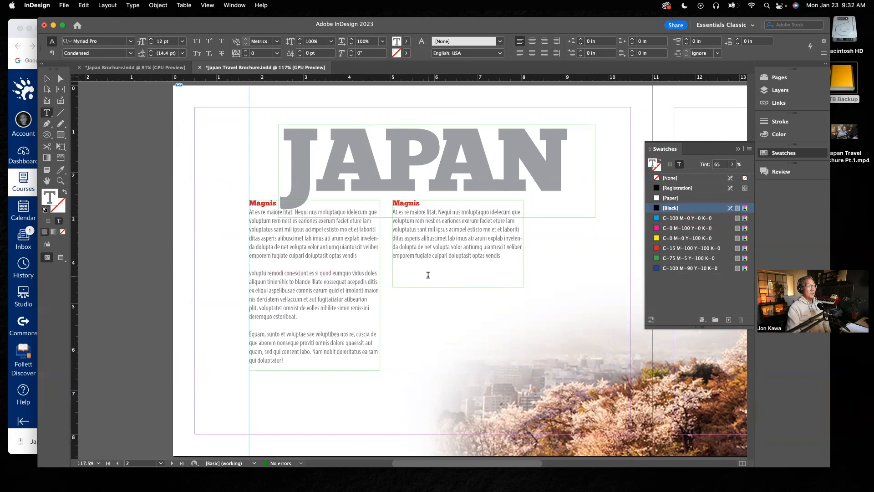
pyautogui.press('BackSpace')
pyautogui.click(46, 78)
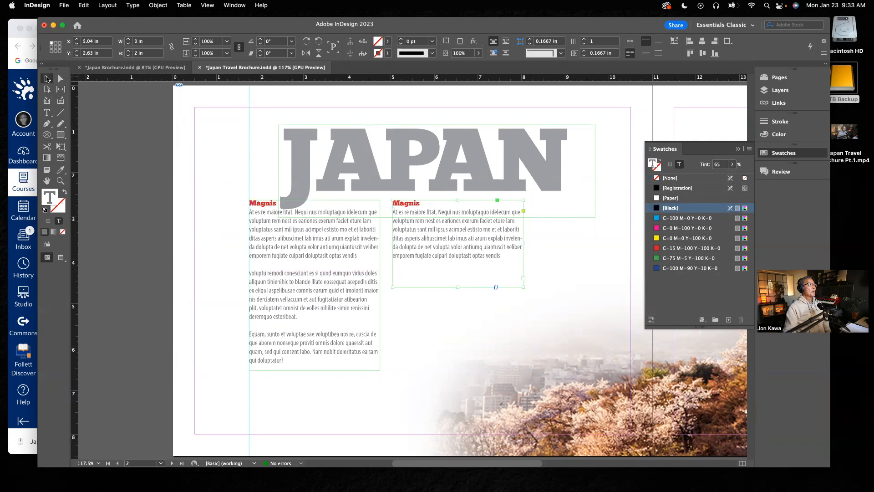
pyautogui.moveTo(457, 287); pyautogui.dragTo(454, 262)
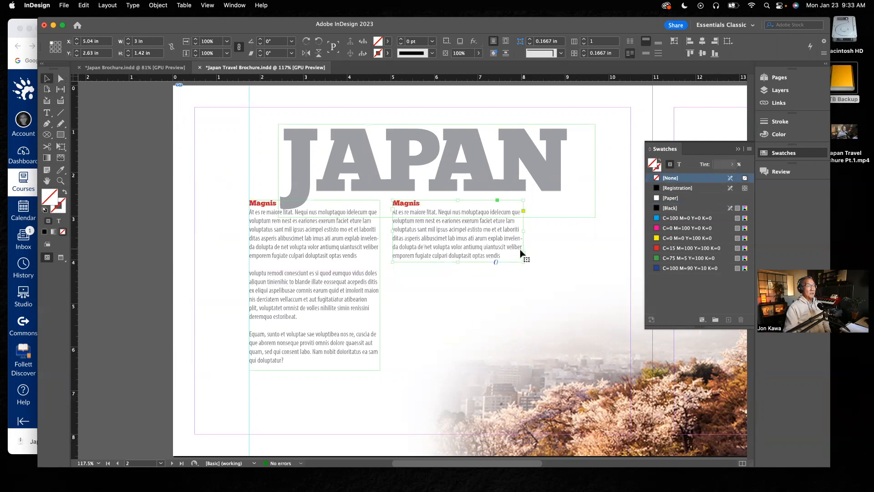
pyautogui.click(587, 241)
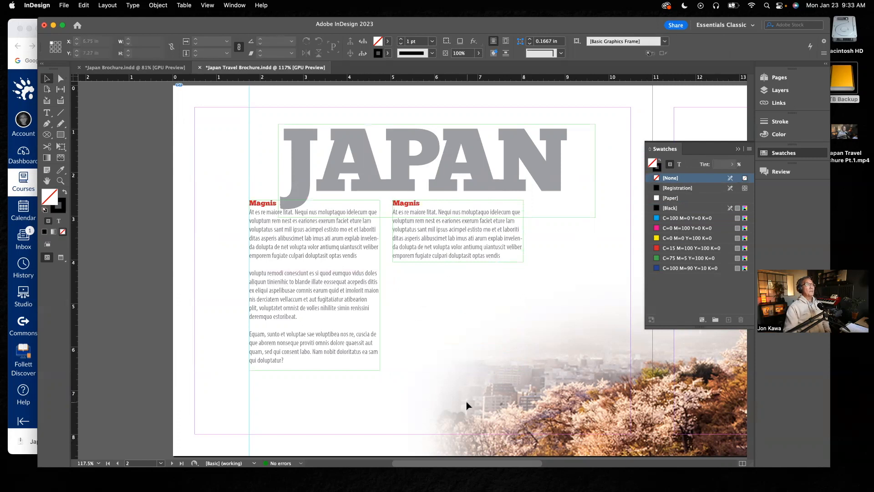
# Preview Japan Brochure.indd without frames and guides, and examine the circular images with their red lines and caption frames up close
pyautogui.click(133, 68)
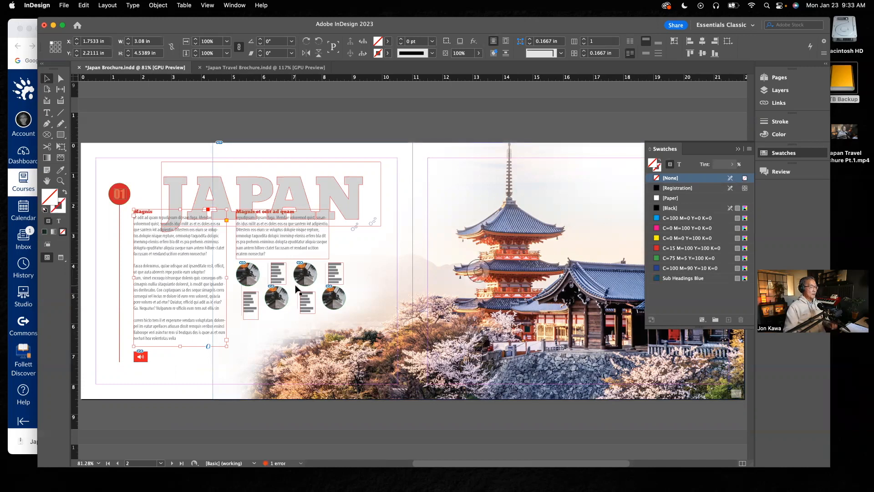
pyautogui.press('w')
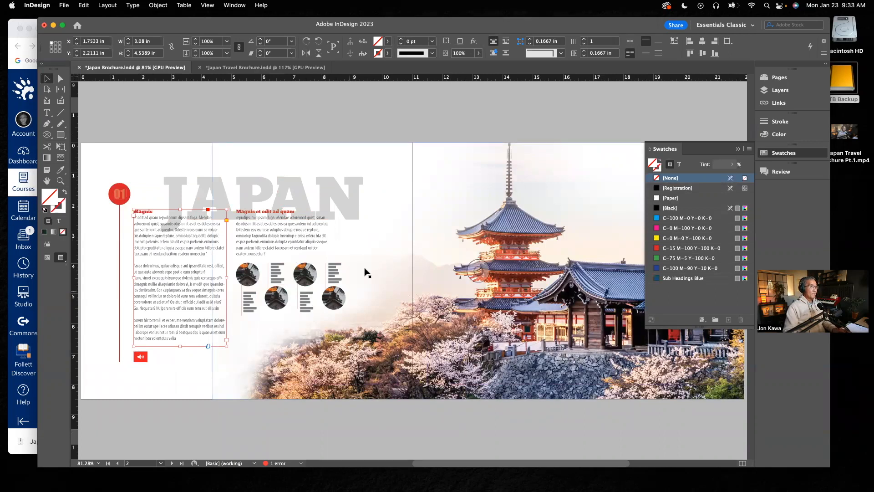
pyautogui.click(372, 118)
pyautogui.moveTo(261, 291); pyautogui.dragTo(429, 384)
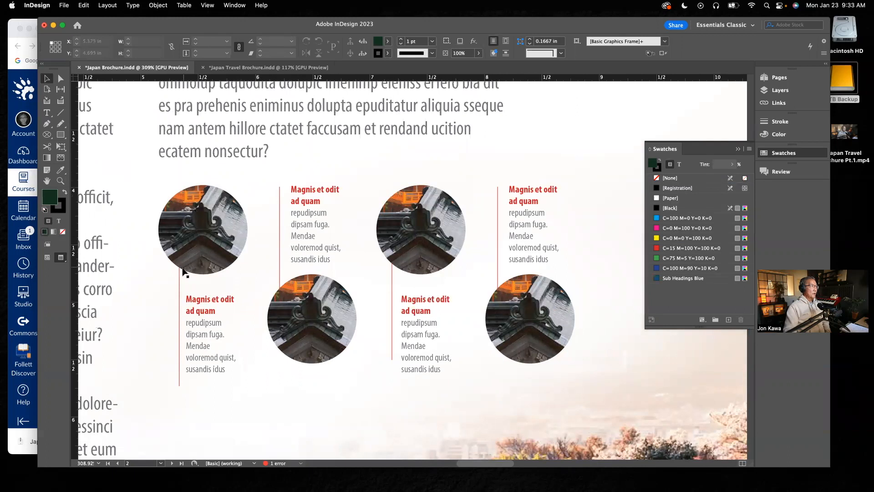
pyautogui.click(214, 310)
pyautogui.click(301, 242)
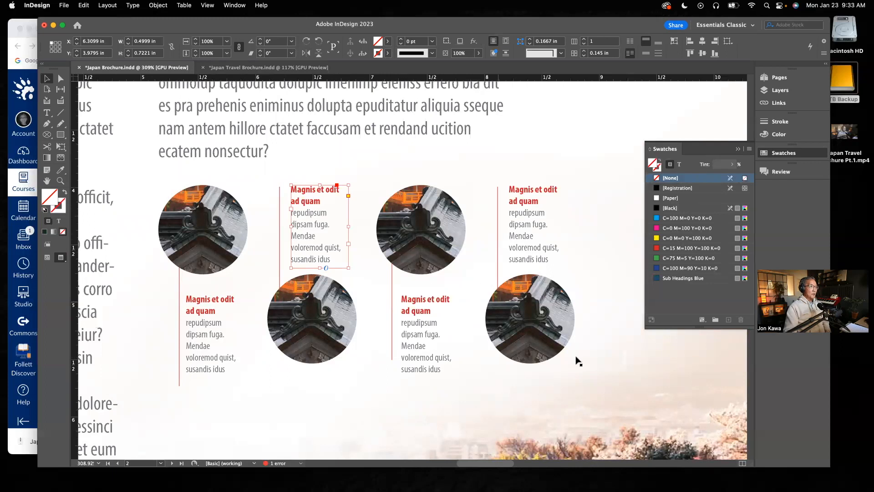
pyautogui.click(211, 333)
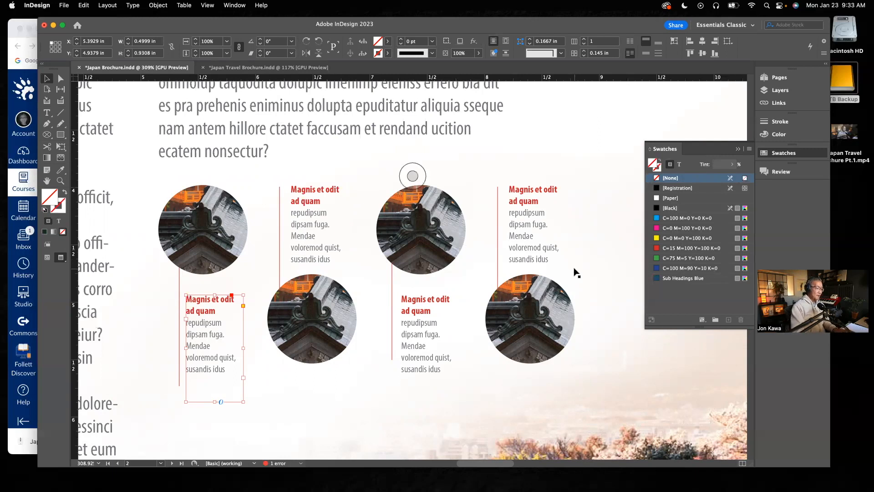
pyautogui.press('super+o')
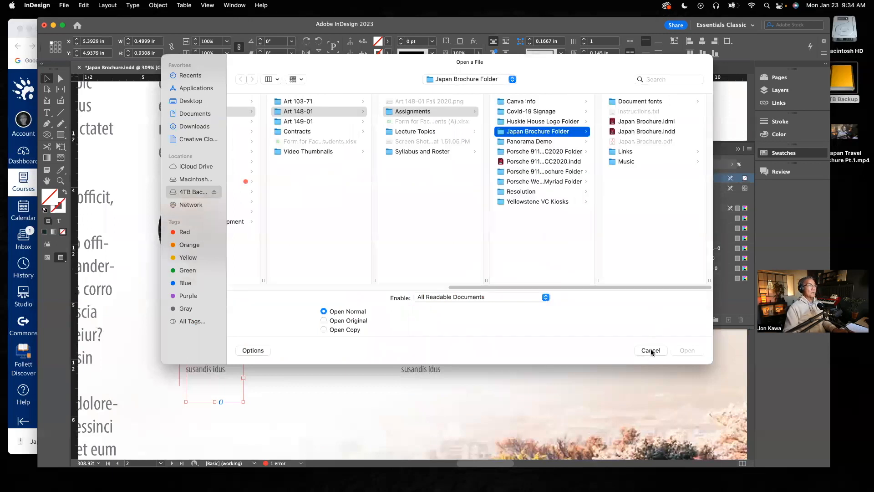
pyautogui.click(651, 350)
pyautogui.press('super+0')
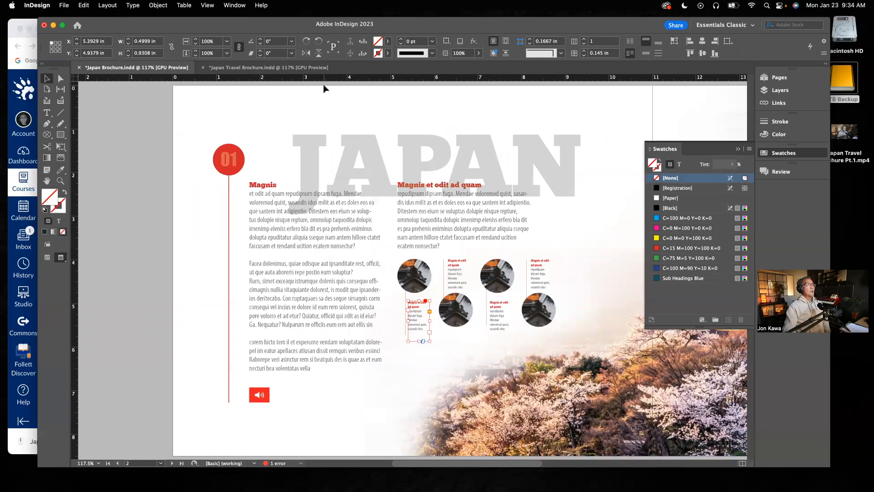
# Compare the headline placement in both documents and move the travel brochure's JAPAN headline down to overlap the subheadings, at X 2.42, Y 1.09 in
pyautogui.click(284, 68)
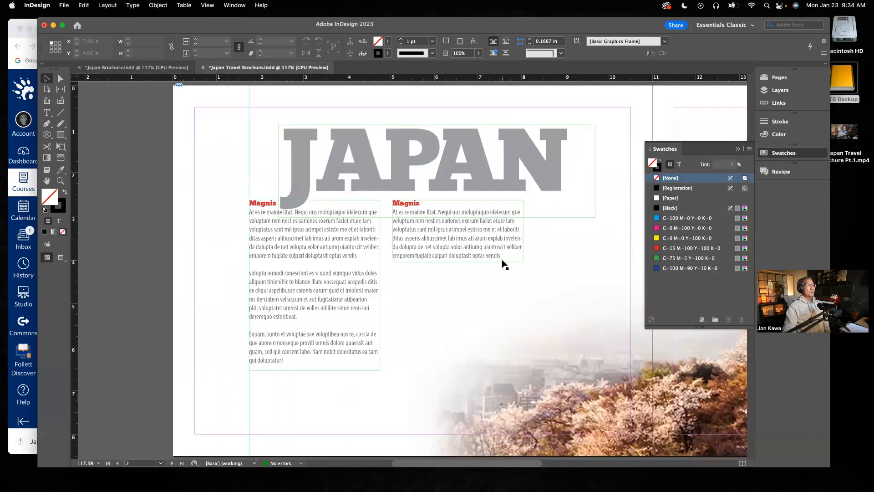
pyautogui.click(169, 68)
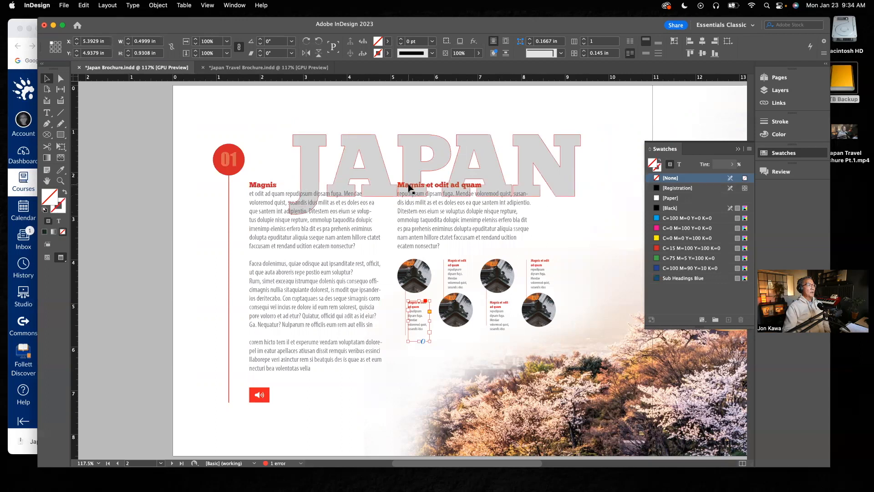
pyautogui.click(273, 71)
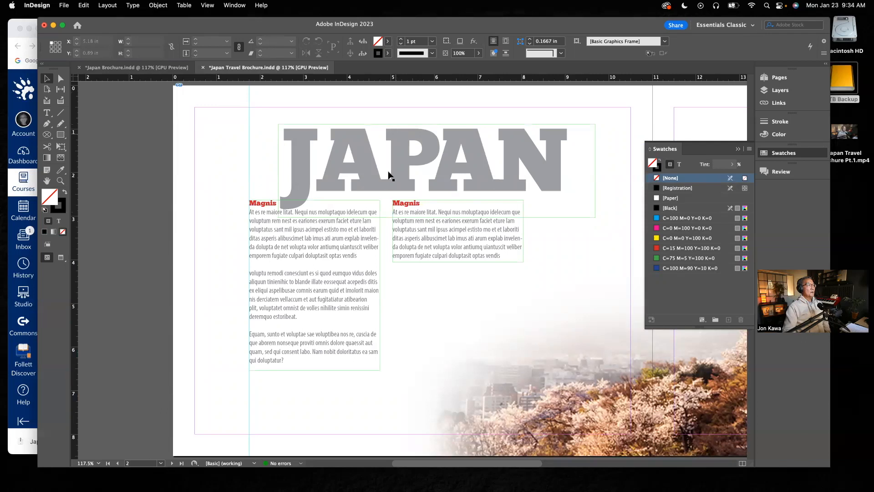
pyautogui.click(336, 268)
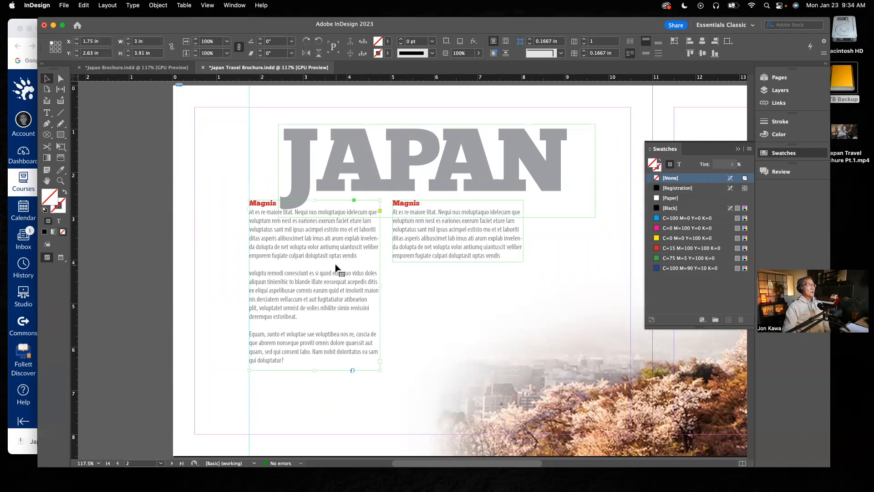
pyautogui.click(431, 161)
pyautogui.moveTo(431, 160)
pyautogui.mouseDown()
pyautogui.moveTo(428, 174)
pyautogui.moveTo(428, 165)
pyautogui.mouseUp()
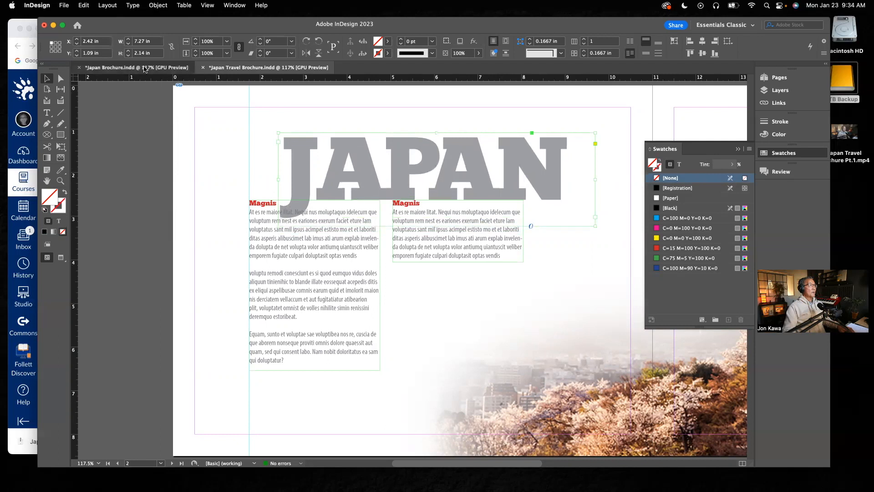
# Compare the text placement with the reference brochure and move both body text frames in the travel brochure up slightly
pyautogui.click(145, 68)
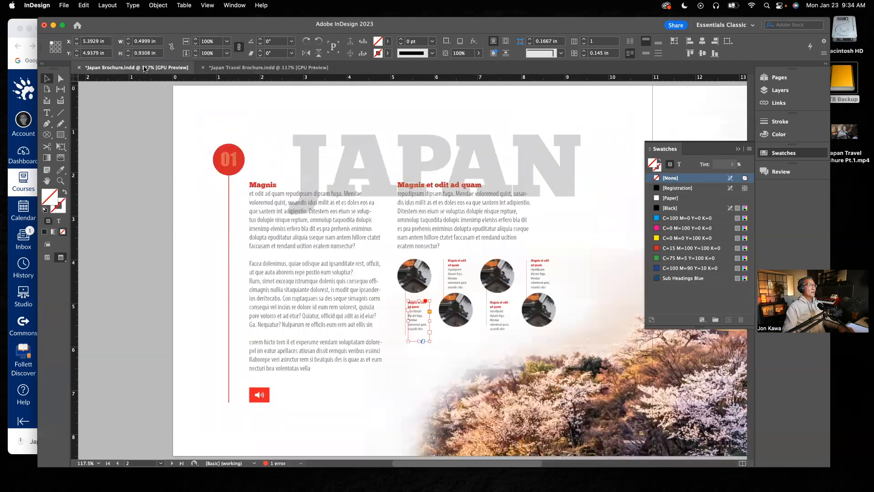
pyautogui.click(251, 69)
pyautogui.click(227, 163)
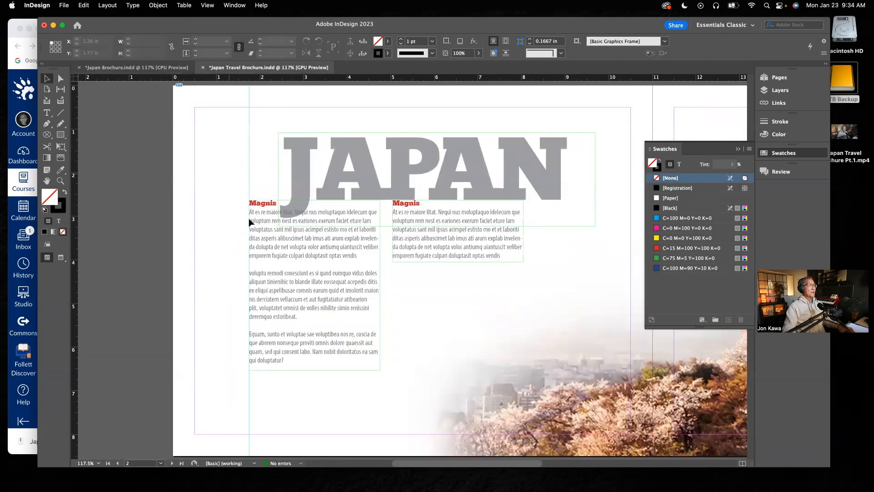
pyautogui.click(342, 246)
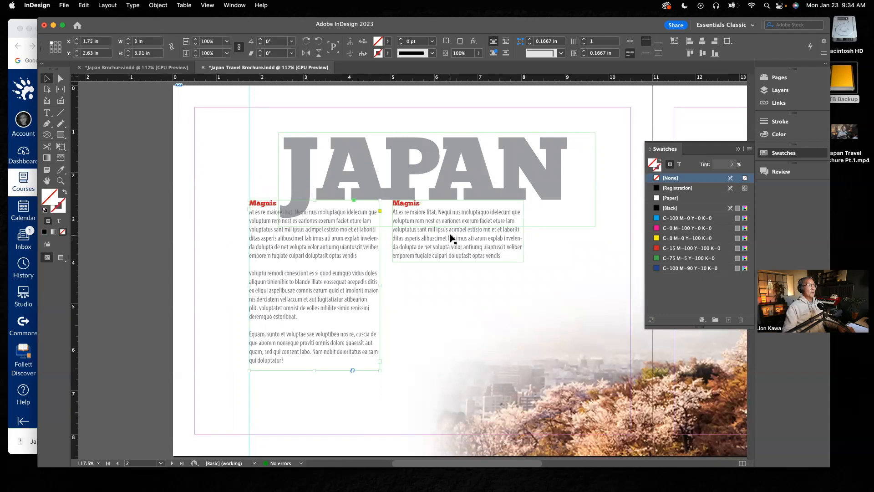
pyautogui.keyDown('shift'); pyautogui.click(485, 249); pyautogui.keyUp('shift')
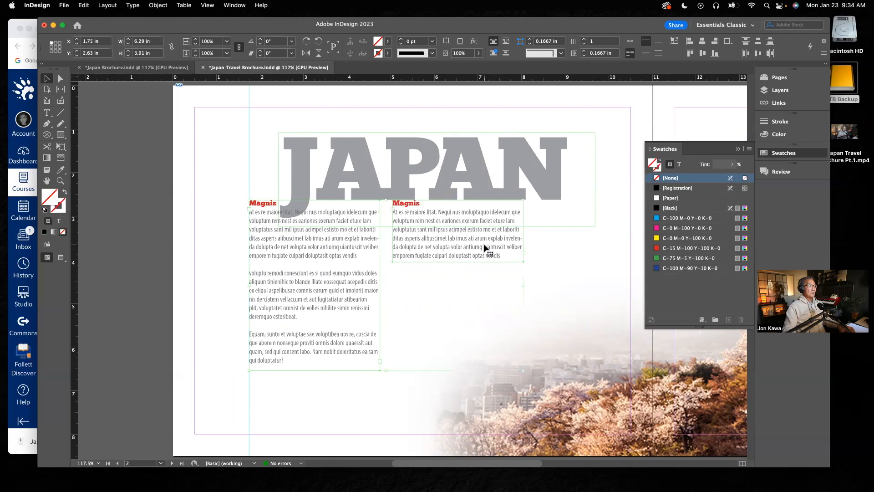
pyautogui.moveTo(479, 248); pyautogui.dragTo(479, 248)
# Check the headline against the reference brochure and move the travel brochure's JAPAN headline right to X 2.64 in
pyautogui.click(126, 68)
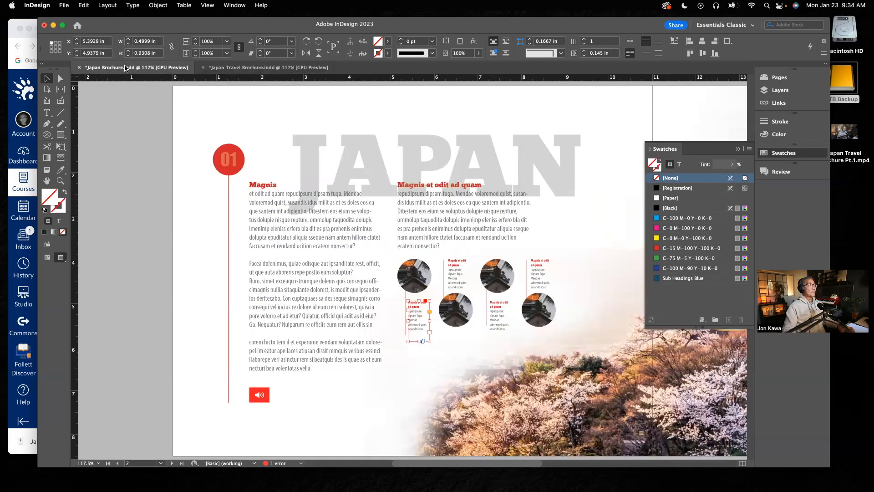
pyautogui.click(251, 68)
pyautogui.moveTo(363, 152); pyautogui.dragTo(373, 154)
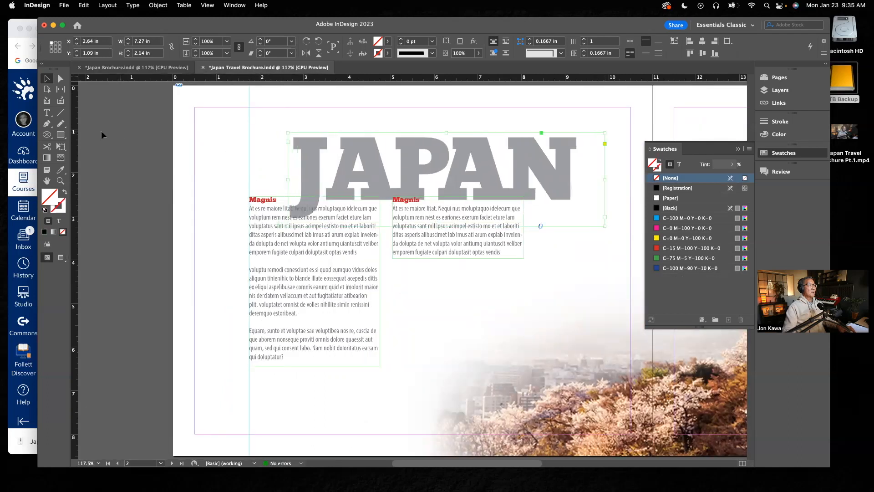
pyautogui.click(121, 133)
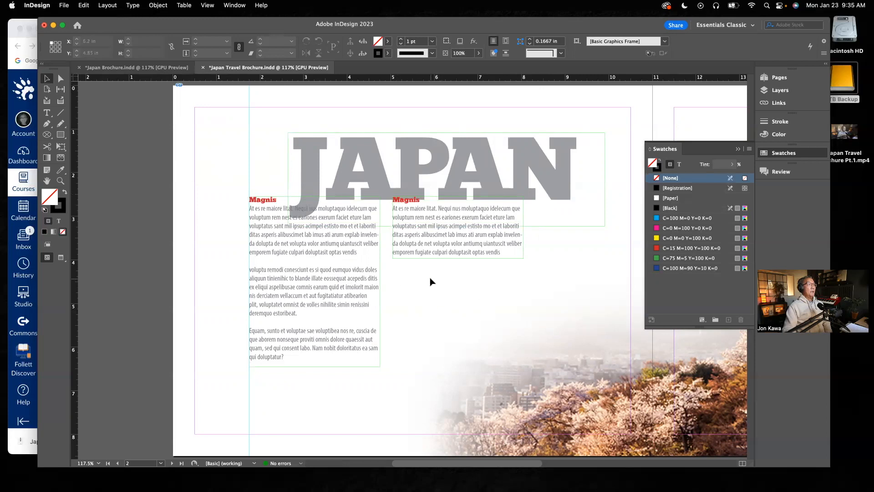
# On the Images layer, draw a circle about 0.72 in across below the second text column with the Ellipse tool
pyautogui.click(738, 150)
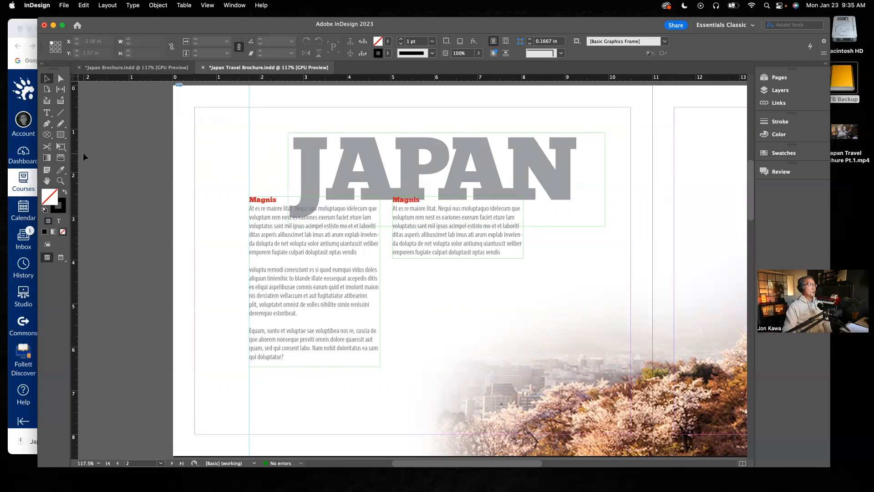
pyautogui.click(780, 90)
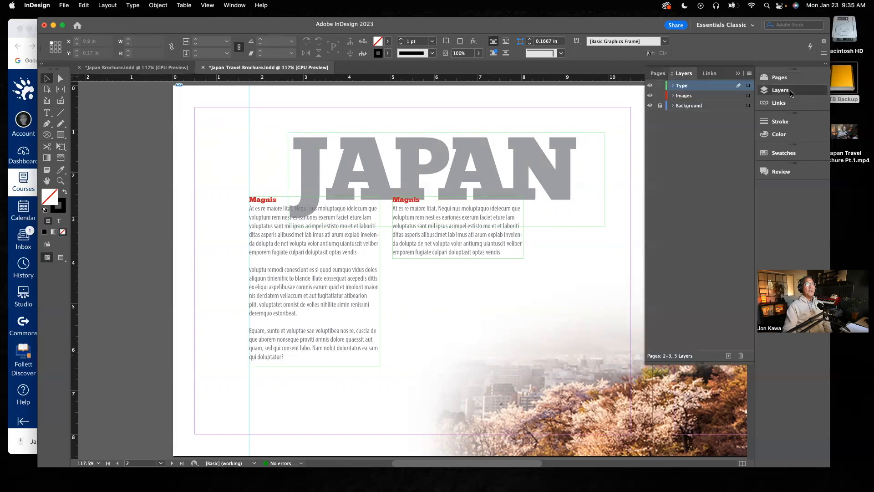
pyautogui.click(690, 96)
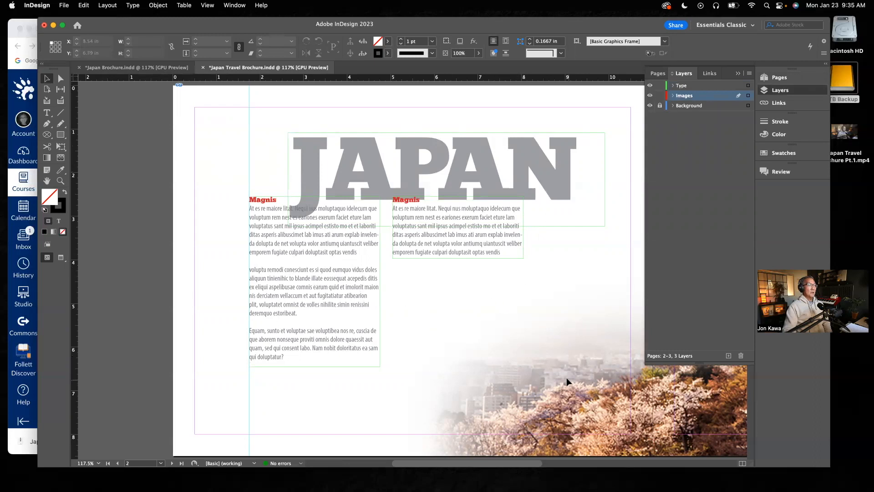
pyautogui.click(61, 137)
pyautogui.click(61, 137)
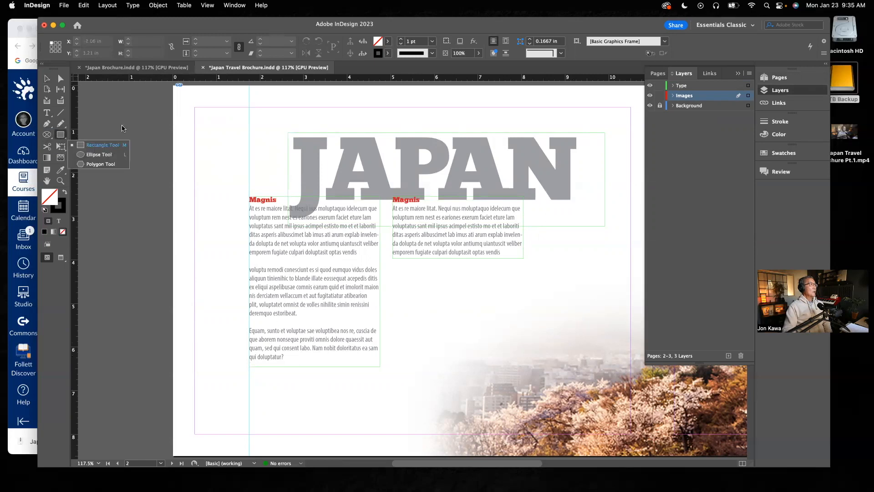
pyautogui.click(100, 155)
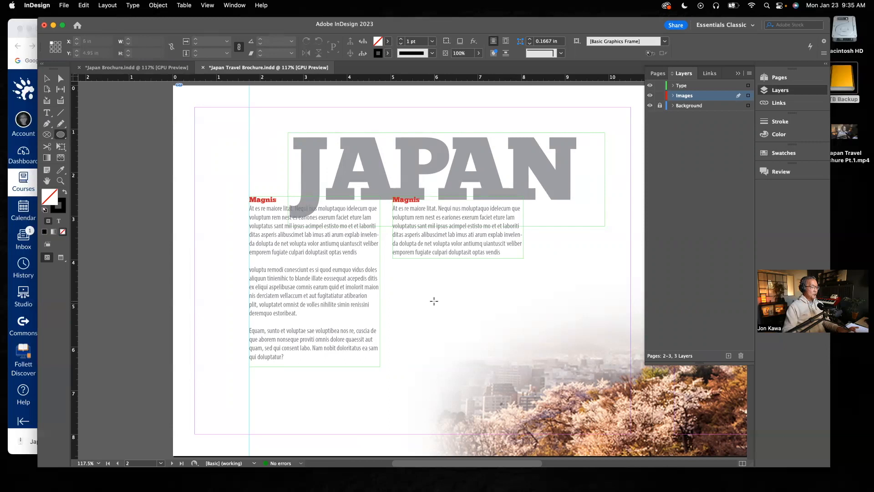
pyautogui.moveTo(399, 271); pyautogui.dragTo(430, 303)
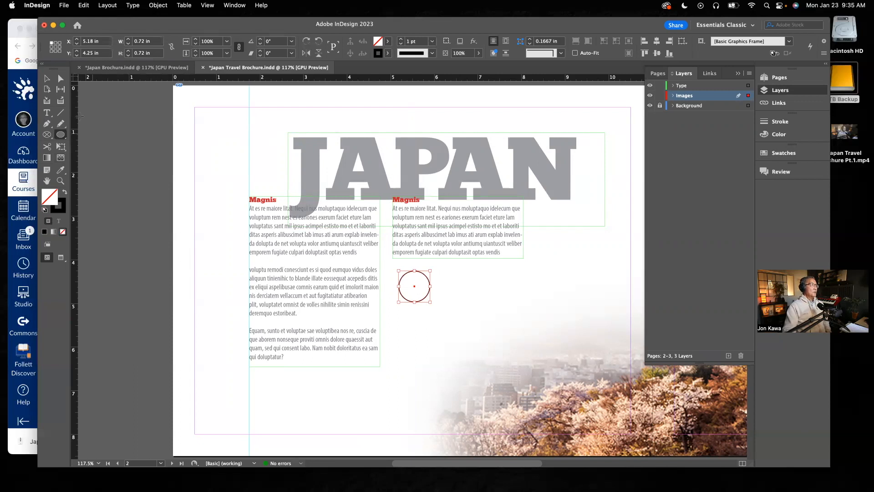
# Constrain the circle's width and height proportions and set its width to 0.772 in
pyautogui.click(47, 80)
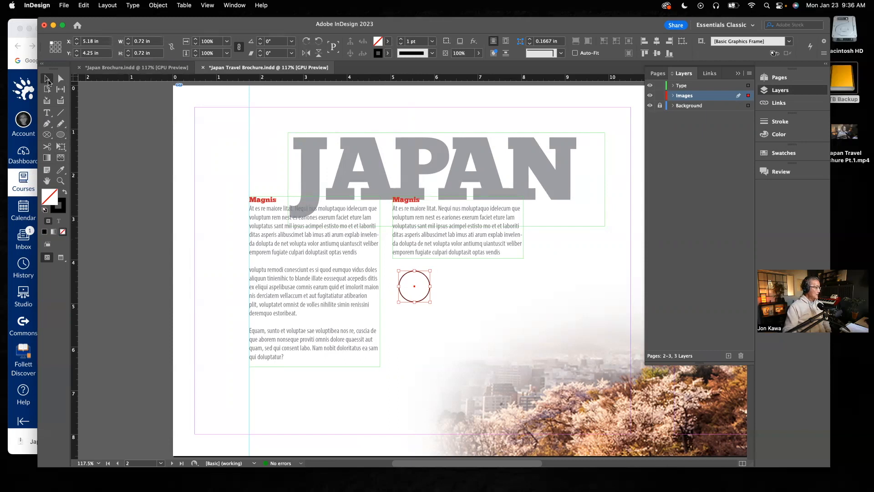
pyautogui.click(47, 80)
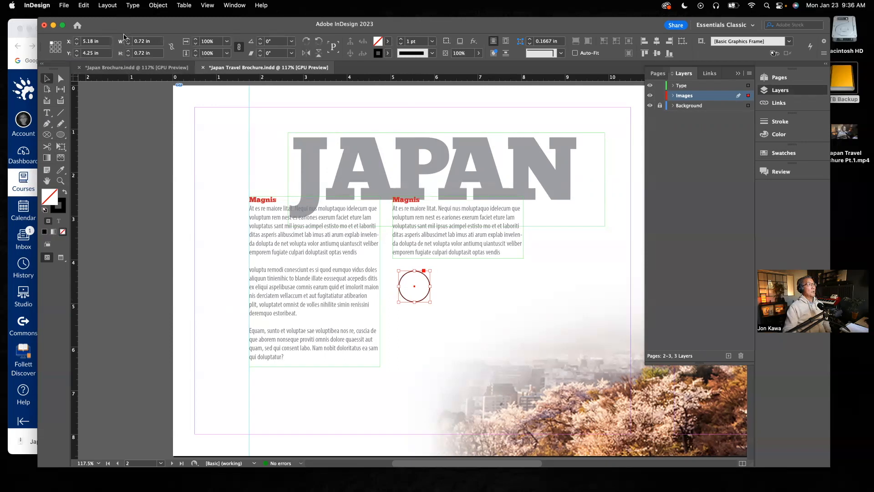
pyautogui.click(172, 47)
pyautogui.click(171, 46)
pyautogui.doubleClick(142, 40)
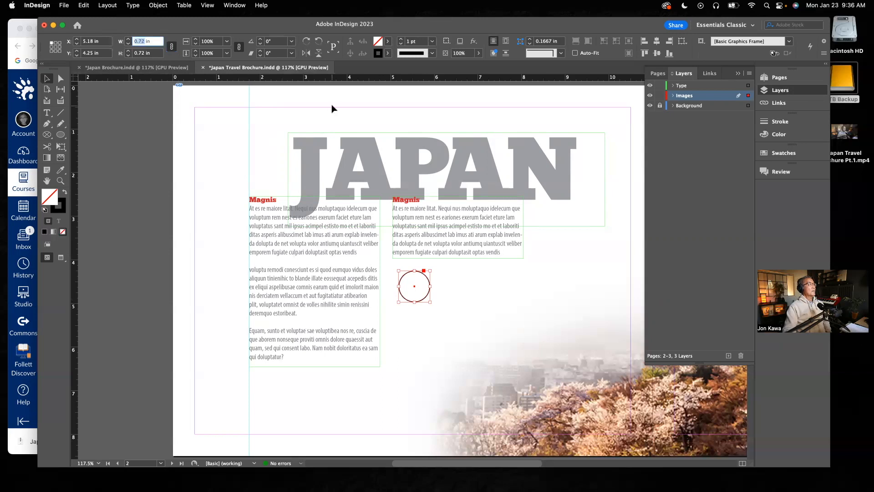
pyautogui.write('.7')
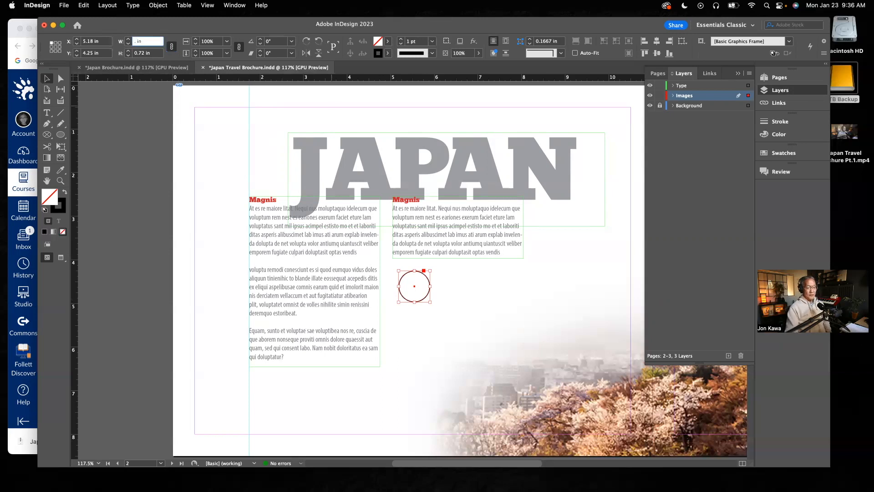
pyautogui.write('72')
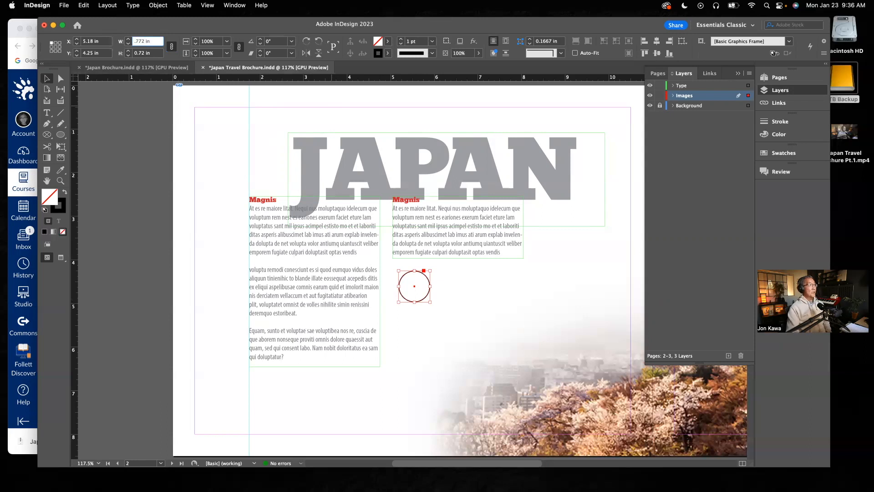
pyautogui.press('Return')
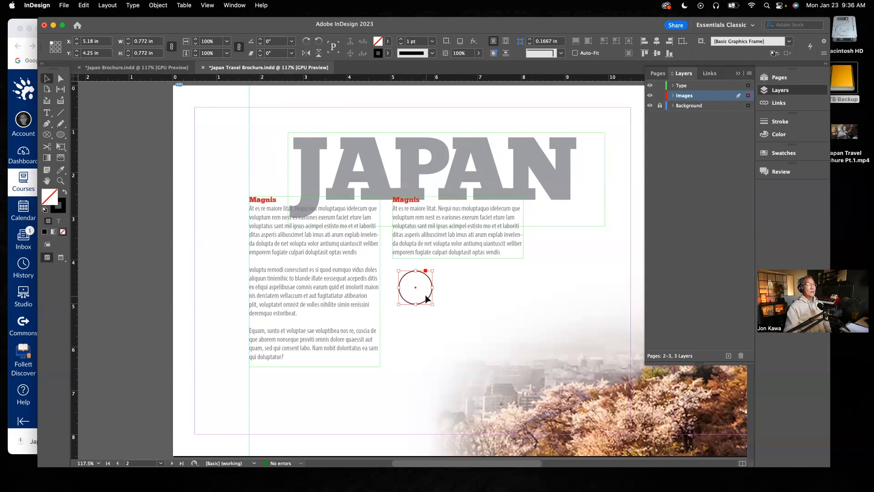
# Set the circle's stroke to None
pyautogui.click(786, 154)
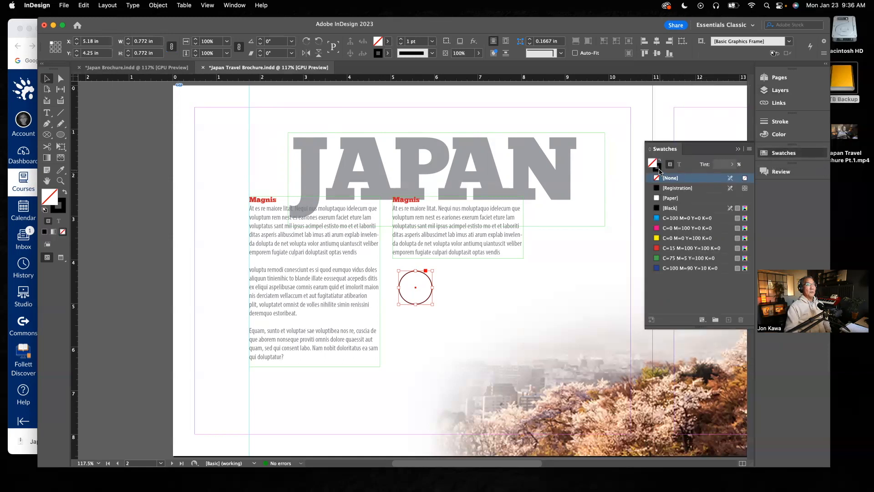
pyautogui.click(659, 168)
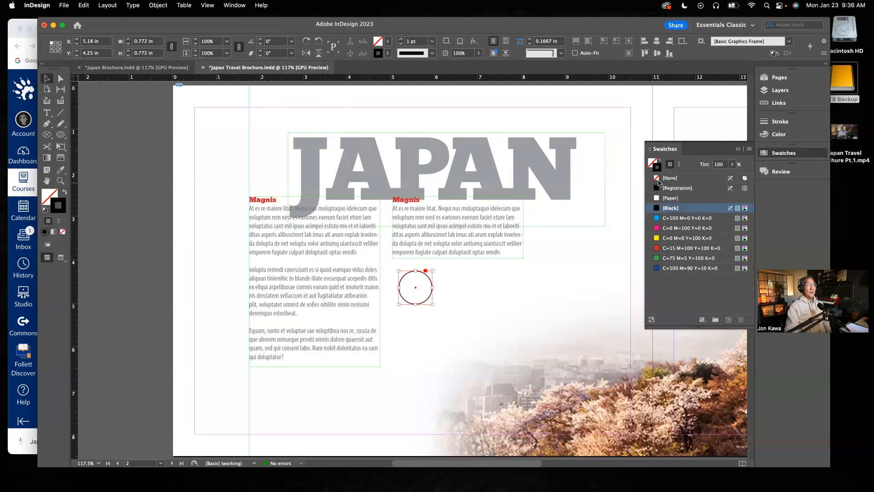
pyautogui.click(657, 179)
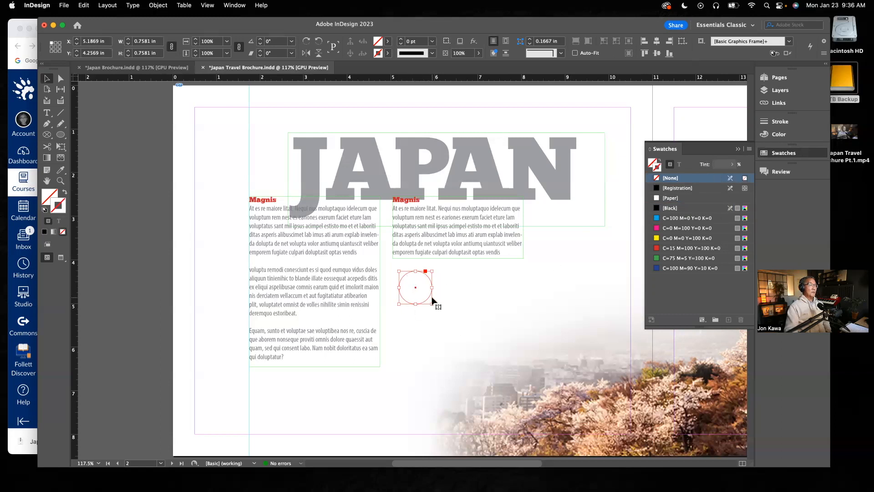
pyautogui.click(738, 149)
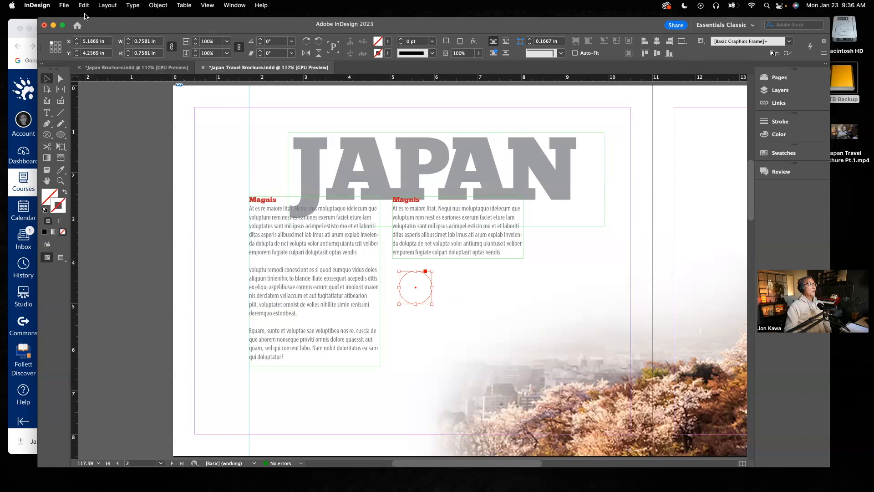
# Place restaurants.jpeg from the Images folder of the Japan Brochure Assets into the circle
pyautogui.click(67, 7)
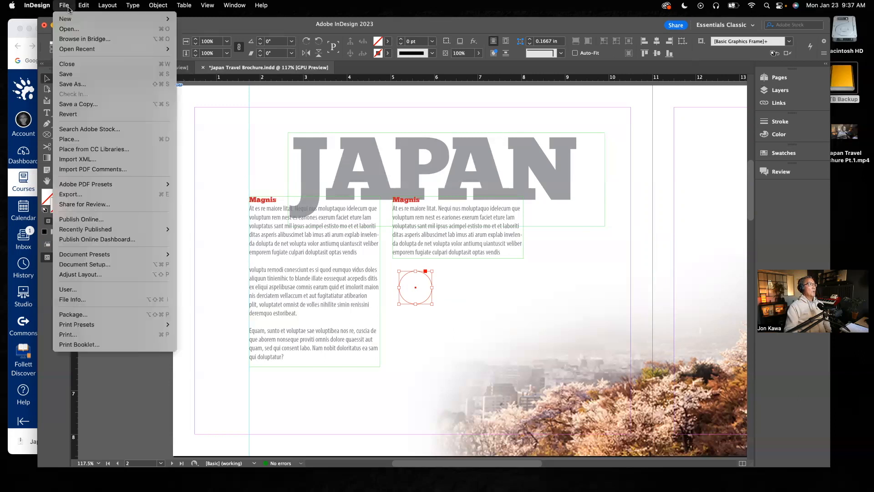
pyautogui.click(70, 139)
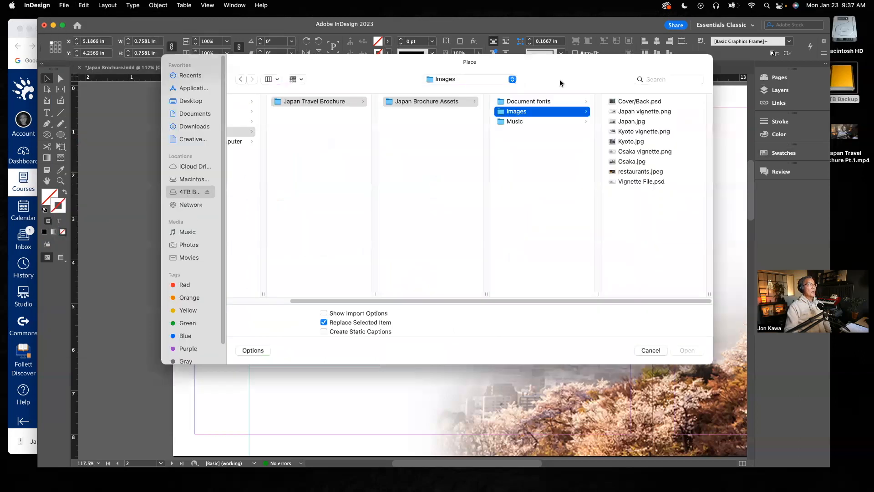
pyautogui.click(636, 172)
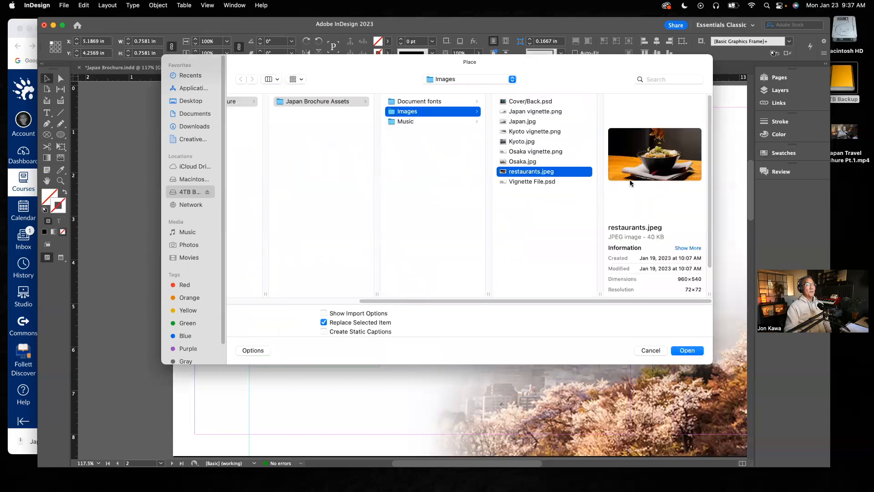
pyautogui.moveTo(563, 69); pyautogui.dragTo(213, 124)
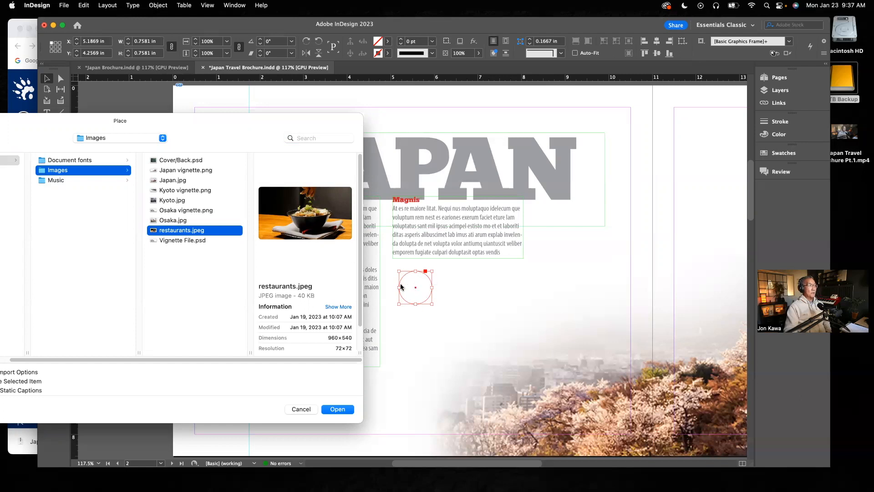
pyautogui.click(338, 409)
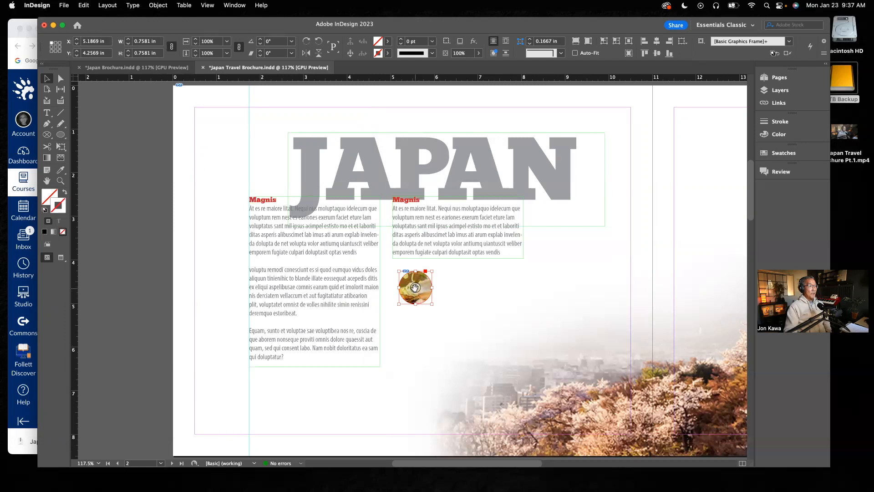
# Select the restaurants photo itself inside the circular frame below the second text column, rather than the frame
pyautogui.moveTo(414, 287); pyautogui.dragTo(415, 290)
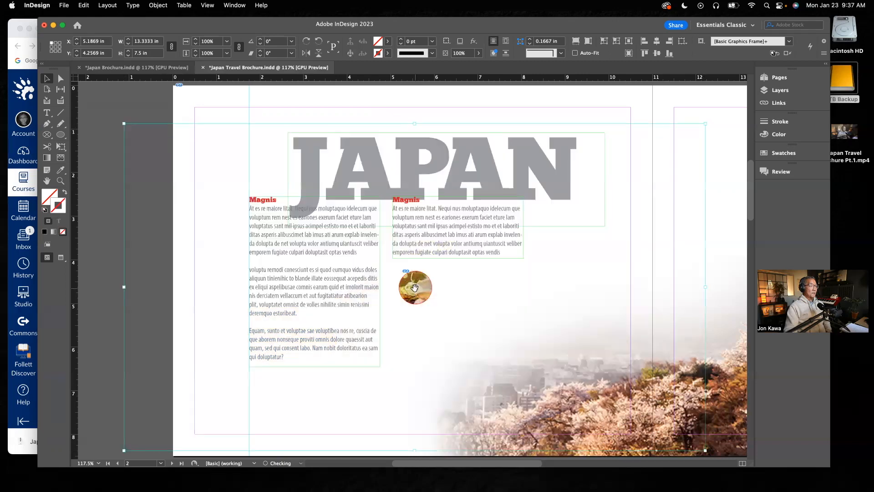
pyautogui.click(414, 287)
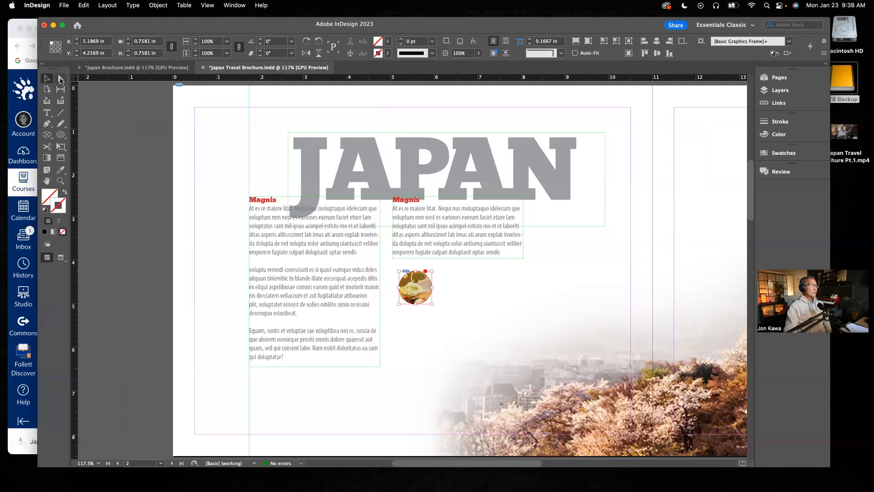
pyautogui.click(61, 79)
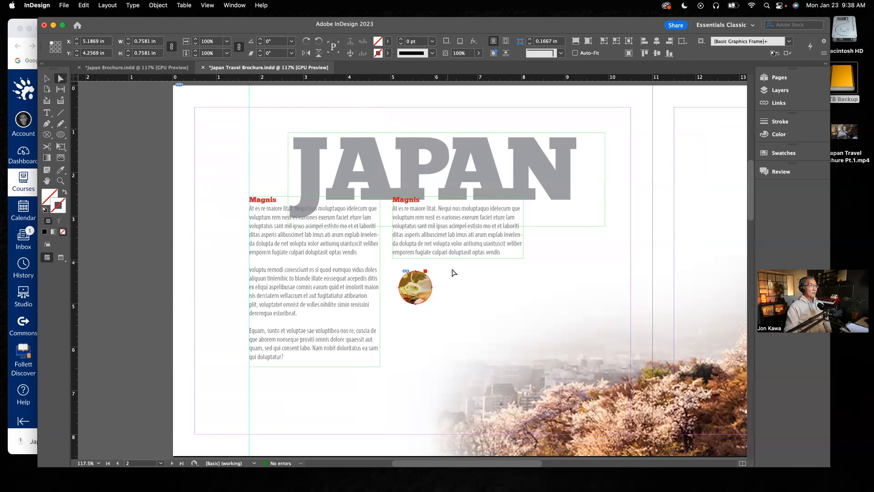
pyautogui.click(426, 286)
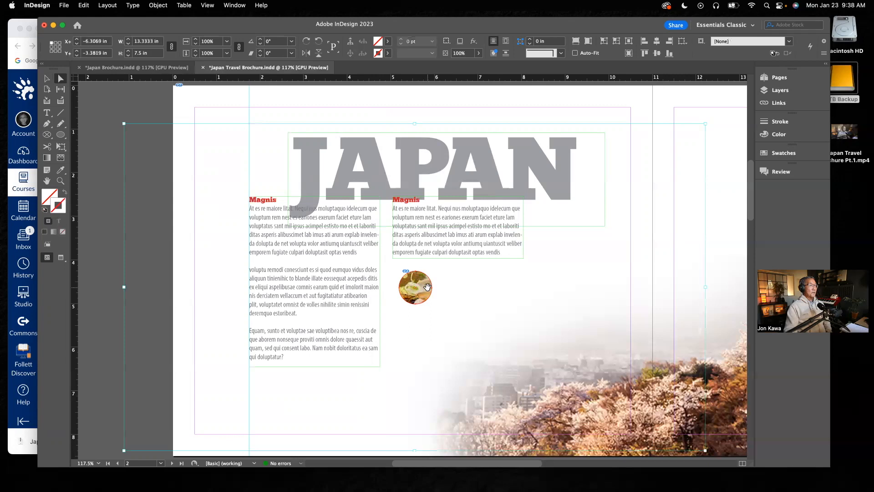
pyautogui.click(47, 79)
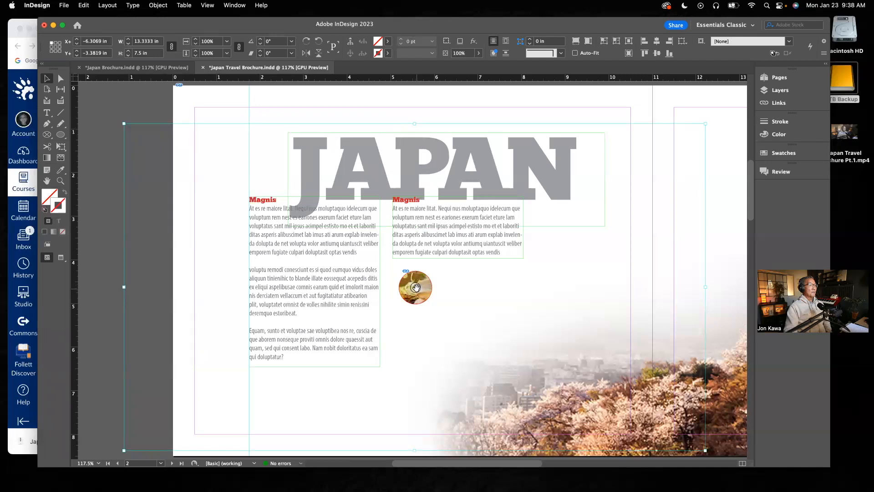
pyautogui.moveTo(415, 287); pyautogui.dragTo(415, 288)
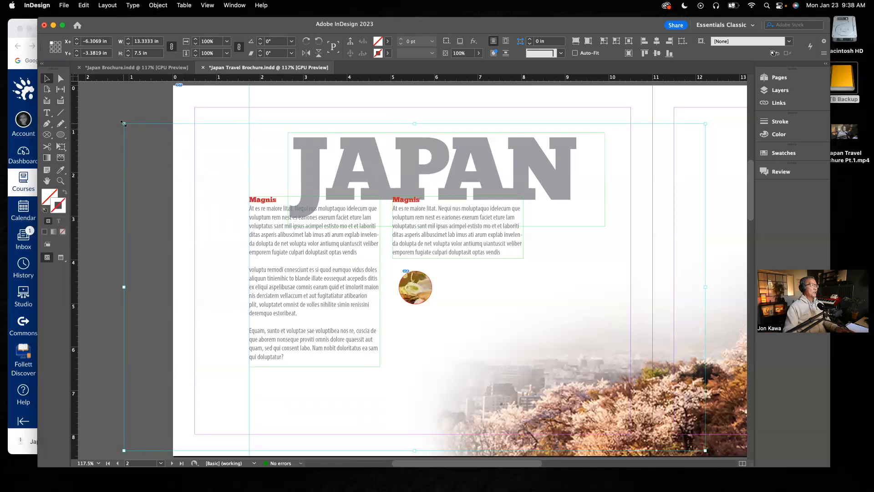
pyautogui.moveTo(124, 124); pyautogui.dragTo(517, 355)
pyautogui.moveTo(582, 354); pyautogui.dragTo(474, 297)
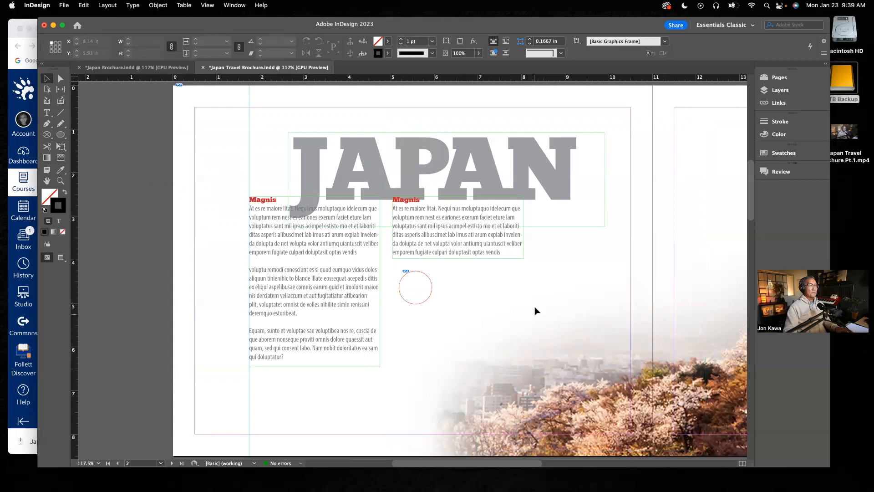
pyautogui.press('super+z')
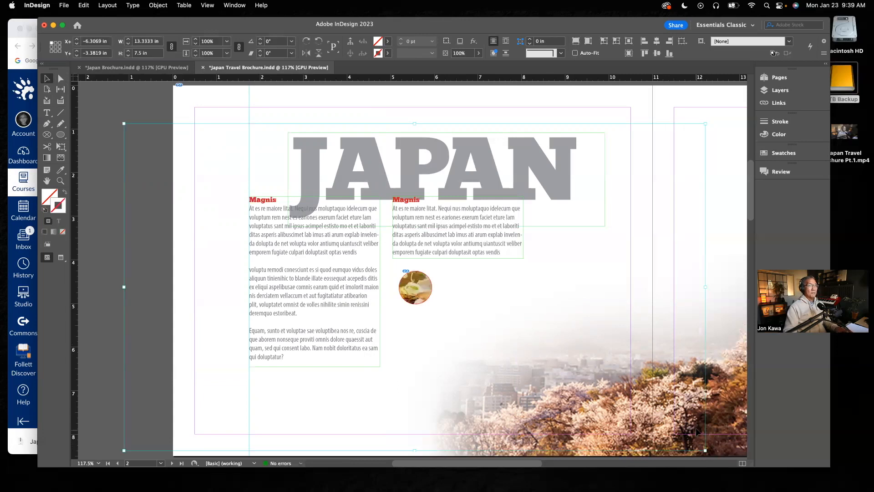
pyautogui.click(577, 395)
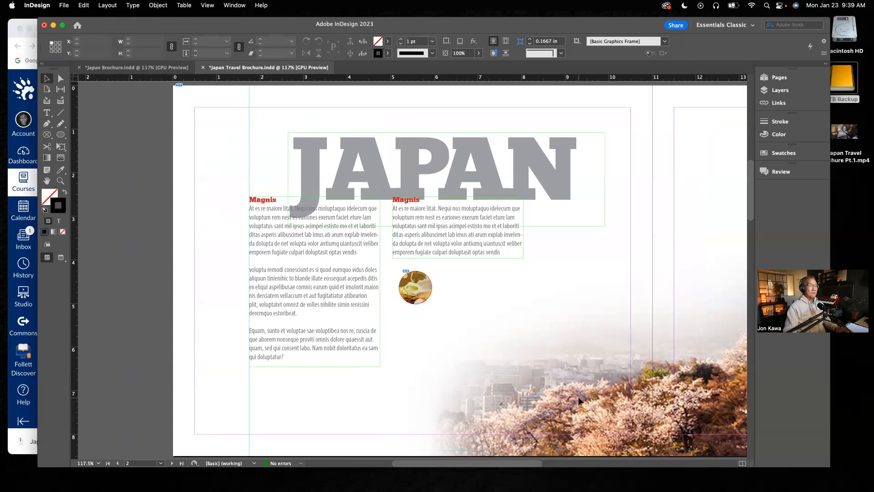
pyautogui.click(579, 398)
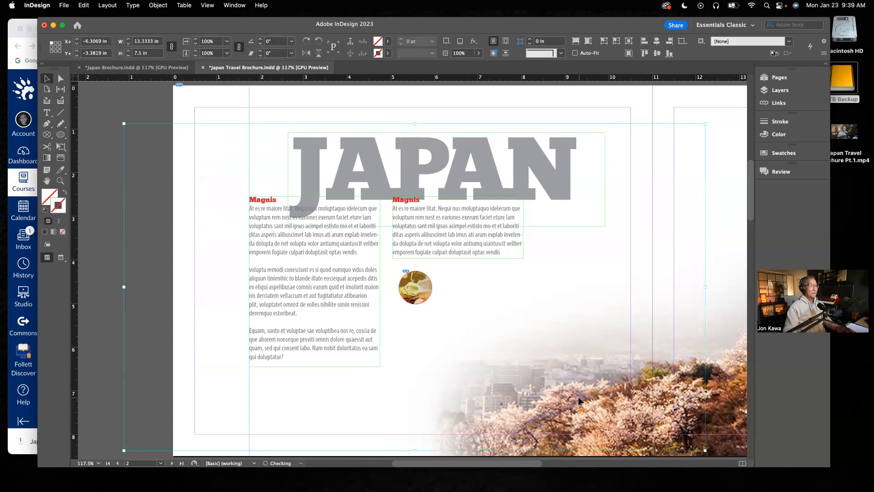
pyautogui.moveTo(578, 397); pyautogui.dragTo(579, 397)
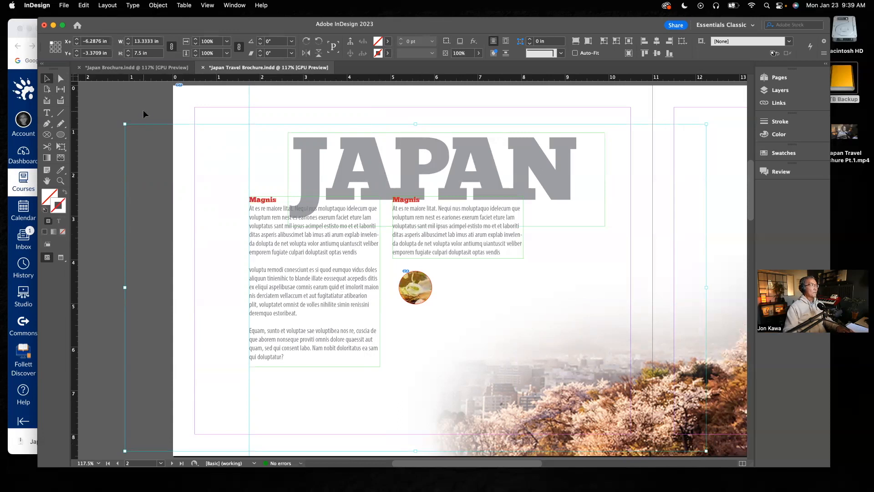
pyautogui.moveTo(124, 124)
pyautogui.mouseDown()
pyautogui.moveTo(138, 136)
pyautogui.moveTo(121, 127)
pyautogui.mouseUp()
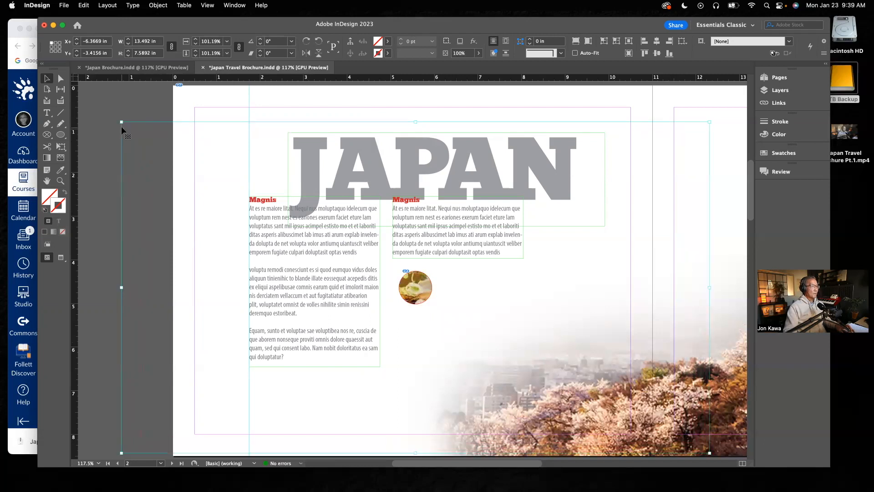
pyautogui.press('cmd+z')
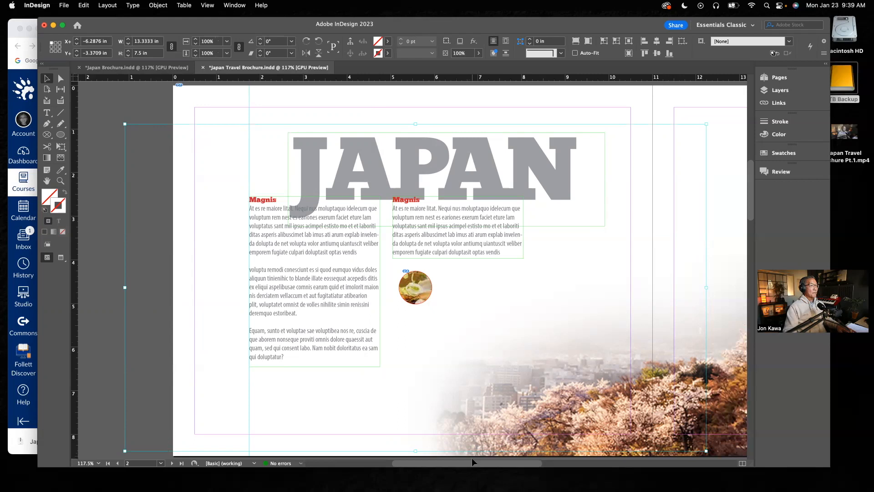
pyautogui.moveTo(413, 448); pyautogui.dragTo(421, 304)
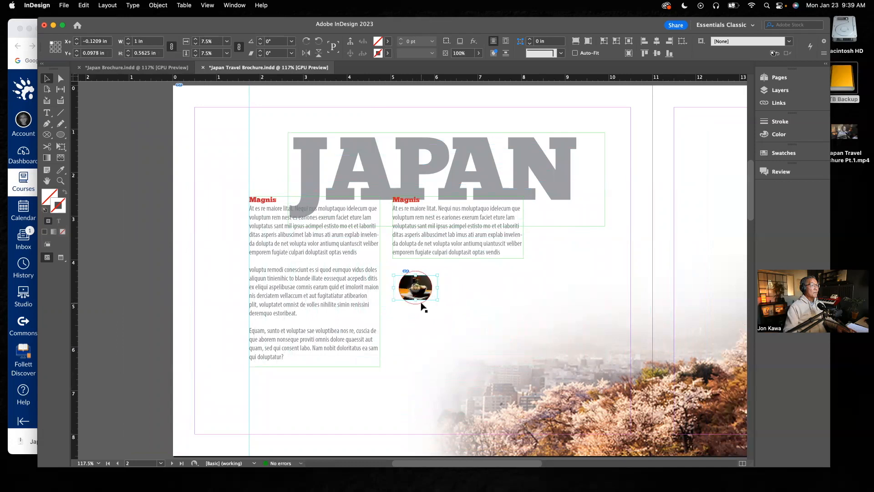
pyautogui.press('super+z')
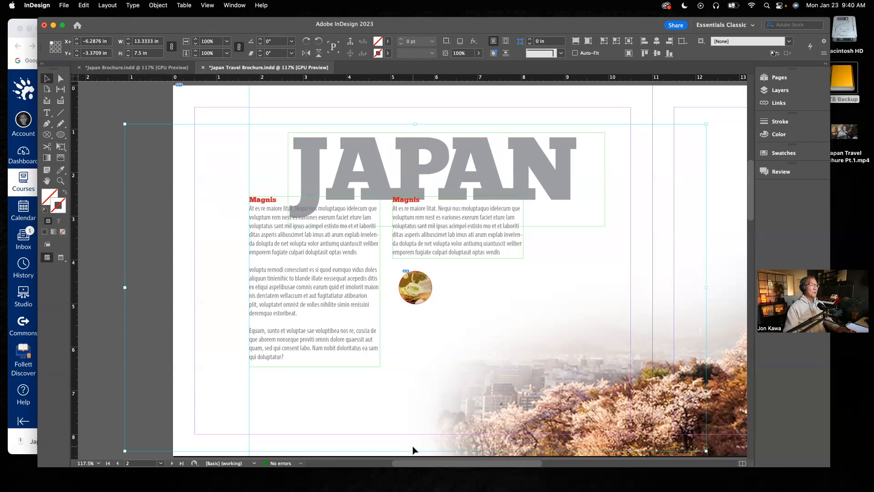
# Scale the photo proportionally about its centre to 1.3478 × 0.7581 in to fill the circle, and shift it left to centre the bowl
pyautogui.moveTo(416, 450); pyautogui.dragTo(421, 304)
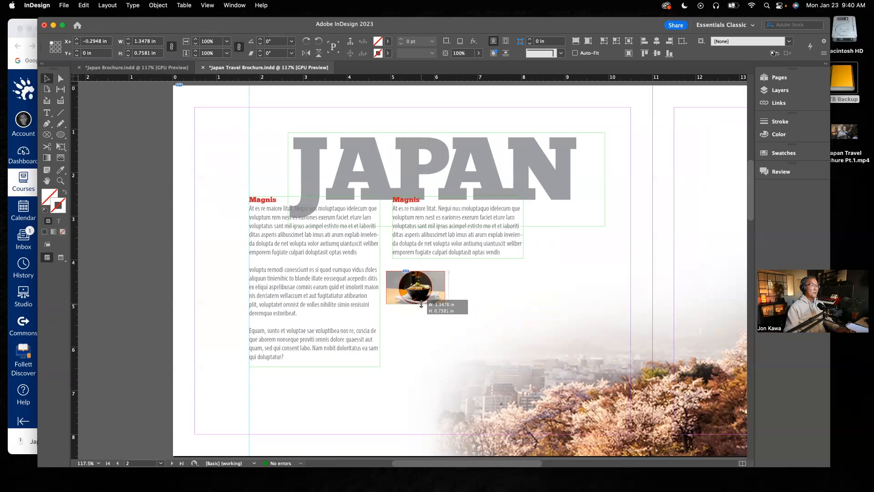
pyautogui.moveTo(421, 304); pyautogui.dragTo(421, 306)
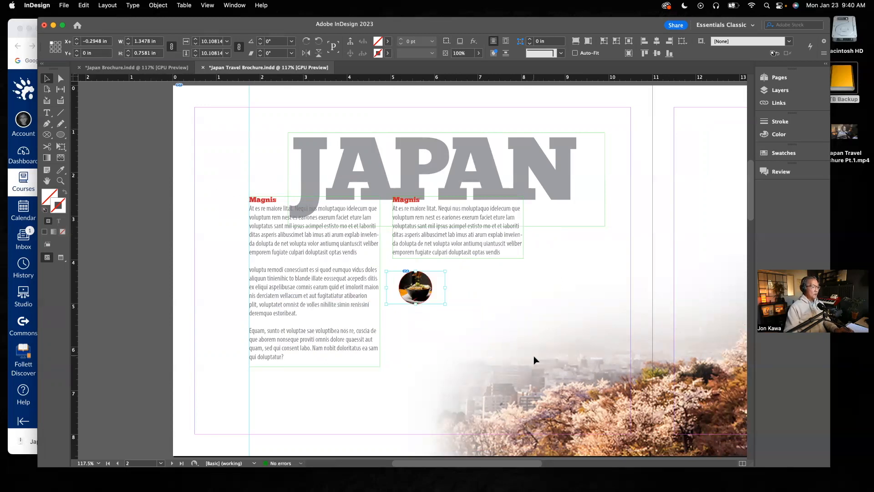
pyautogui.moveTo(428, 285); pyautogui.dragTo(594, 455)
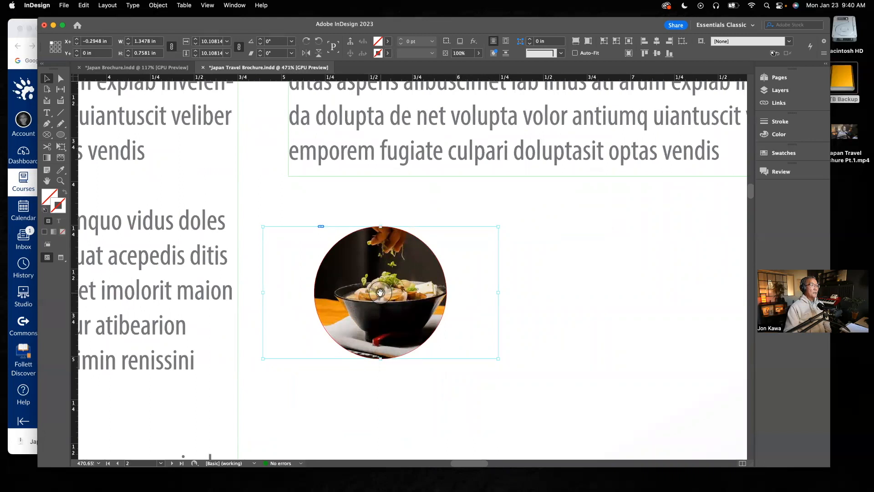
pyautogui.moveTo(380, 292); pyautogui.dragTo(372, 298)
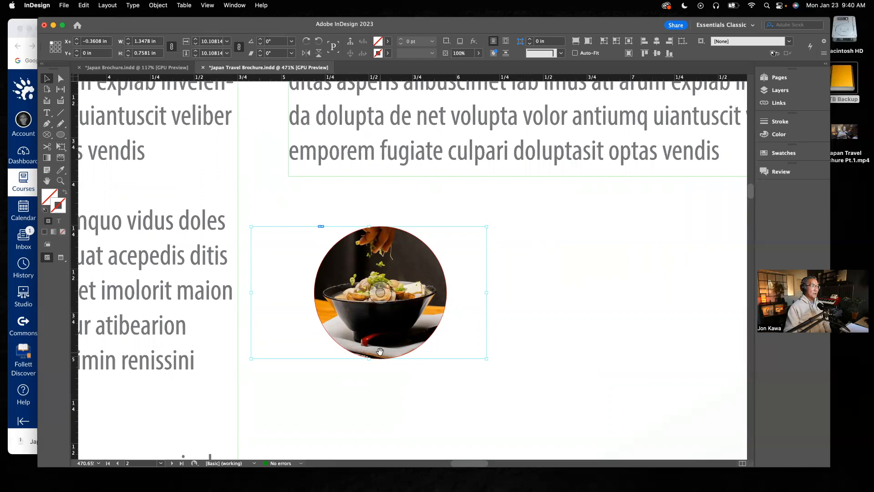
pyautogui.click(622, 292)
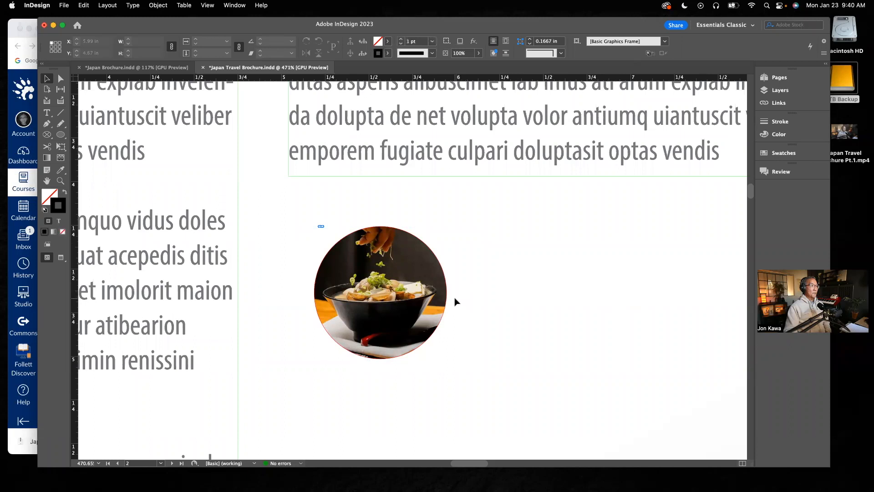
pyautogui.click(417, 247)
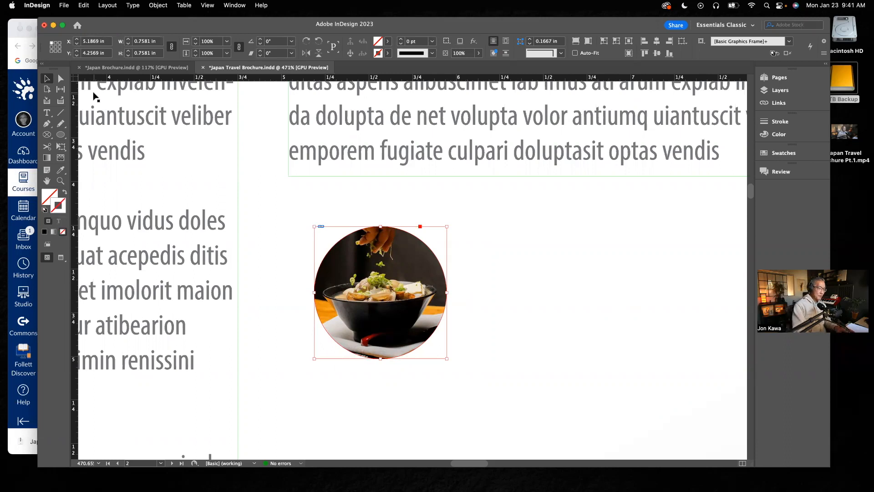
pyautogui.press('super+0')
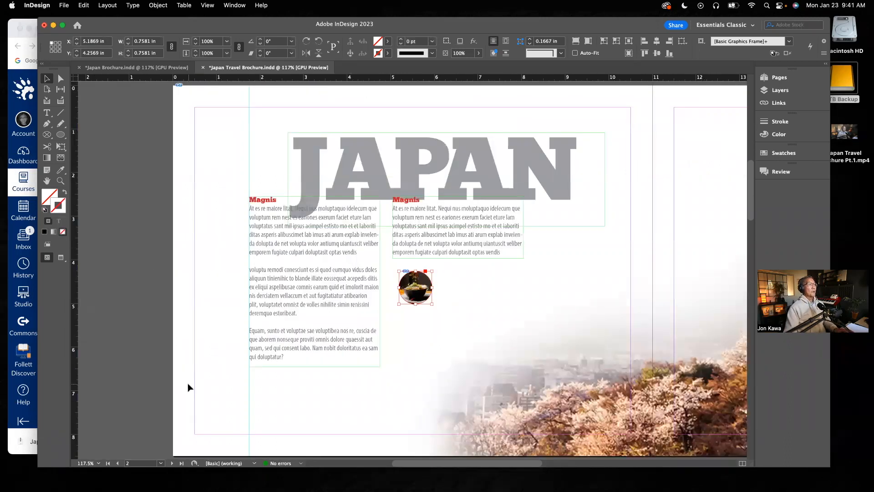
# Following the Japan Brochure reference, duplicate the photo circle to make four staggered circles, two in an upper row and two in a lower row
pyautogui.click(151, 68)
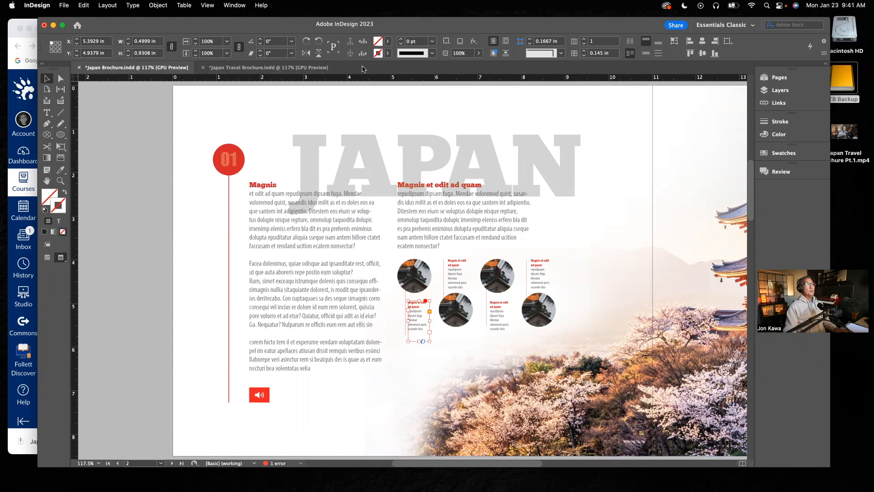
pyautogui.click(292, 68)
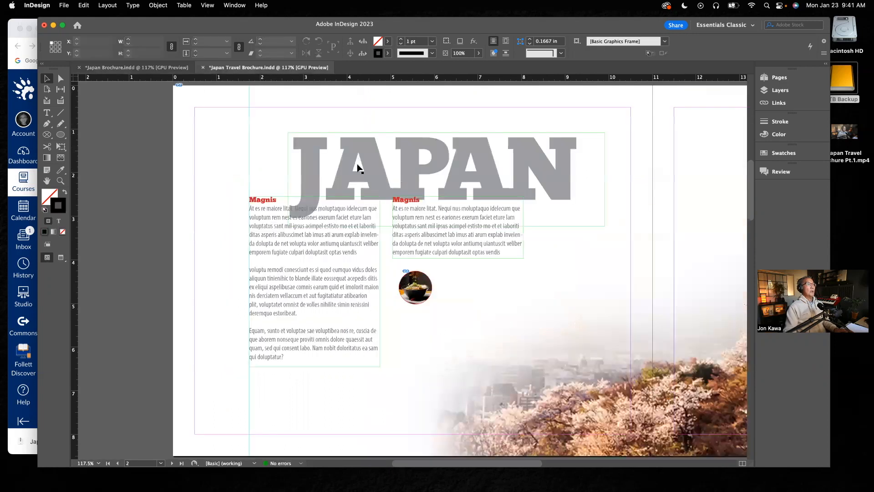
pyautogui.click(428, 302)
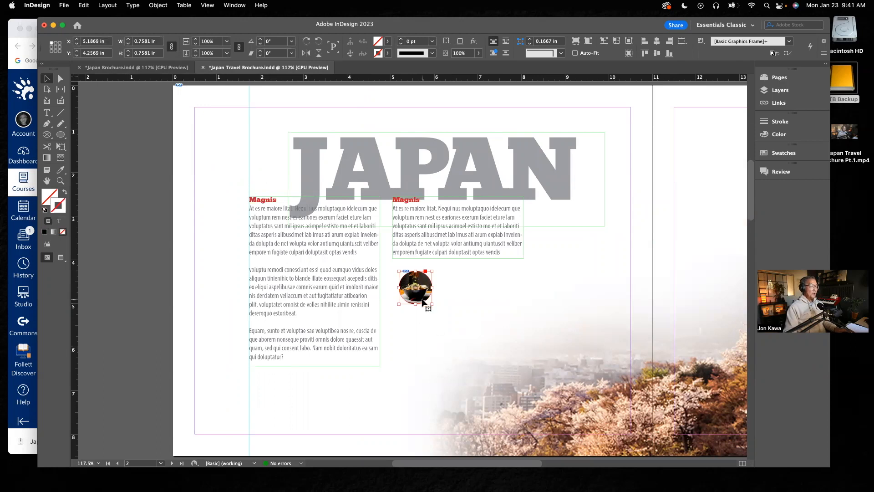
pyautogui.moveTo(426, 300); pyautogui.dragTo(545, 298)
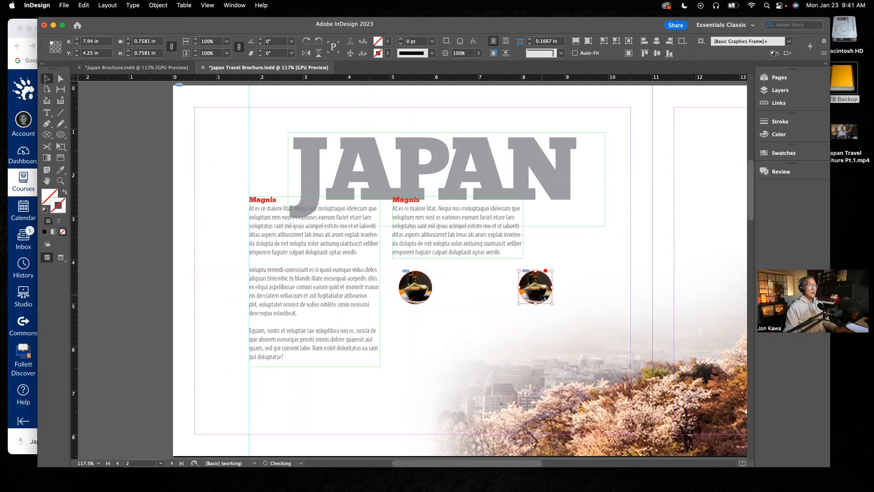
pyautogui.click(423, 301)
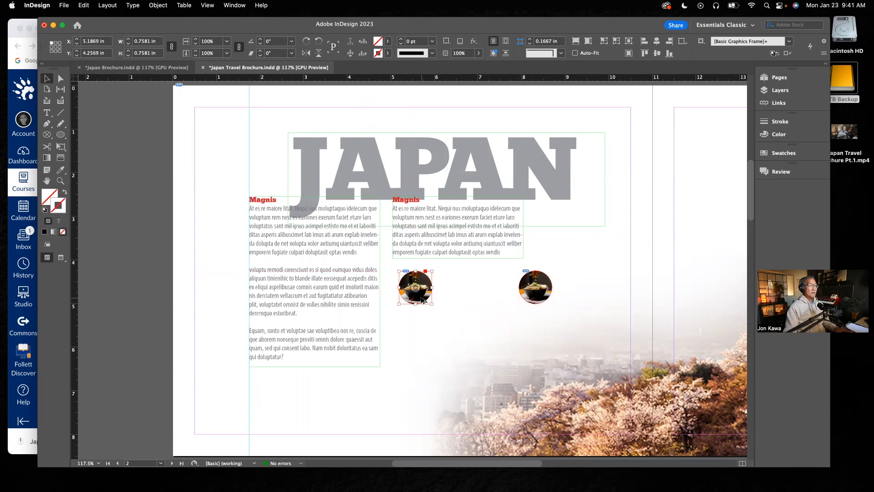
pyautogui.moveTo(423, 300); pyautogui.dragTo(461, 330)
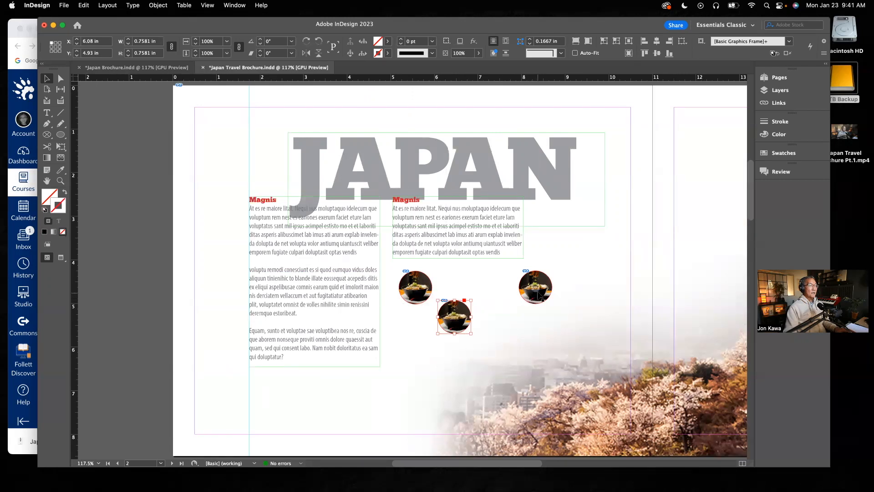
pyautogui.moveTo(548, 299); pyautogui.dragTo(541, 326)
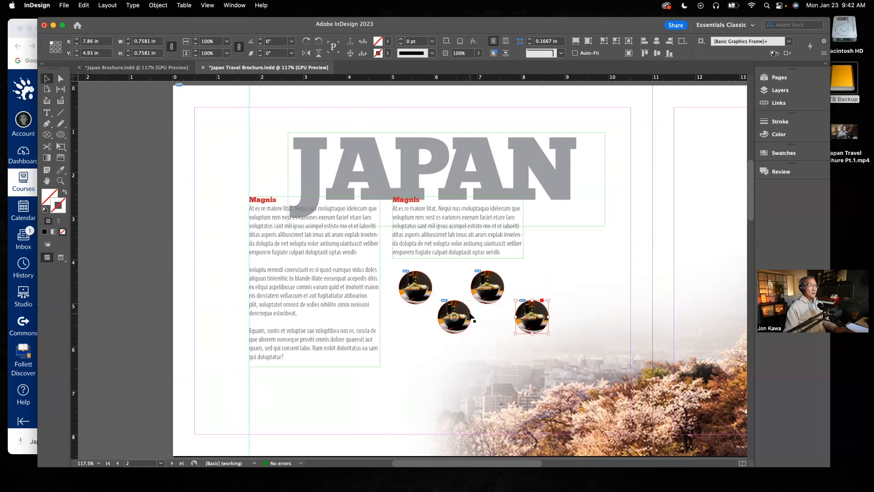
# Even out the circles' spacing, raising the upper pair to about Y 4.17 in and moving the lower pair to X 6.04 and 7.76 in
pyautogui.moveTo(501, 286); pyautogui.dragTo(503, 282)
pyautogui.moveTo(429, 285); pyautogui.dragTo(428, 281)
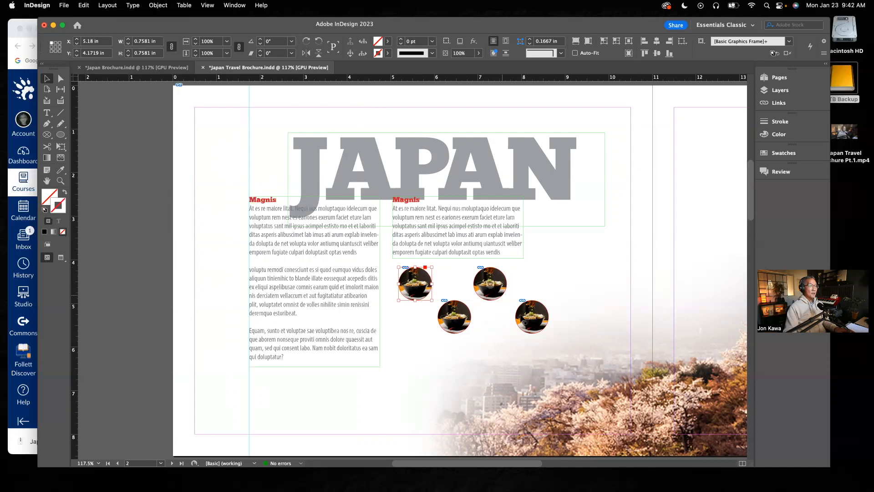
pyautogui.moveTo(461, 331); pyautogui.dragTo(459, 331)
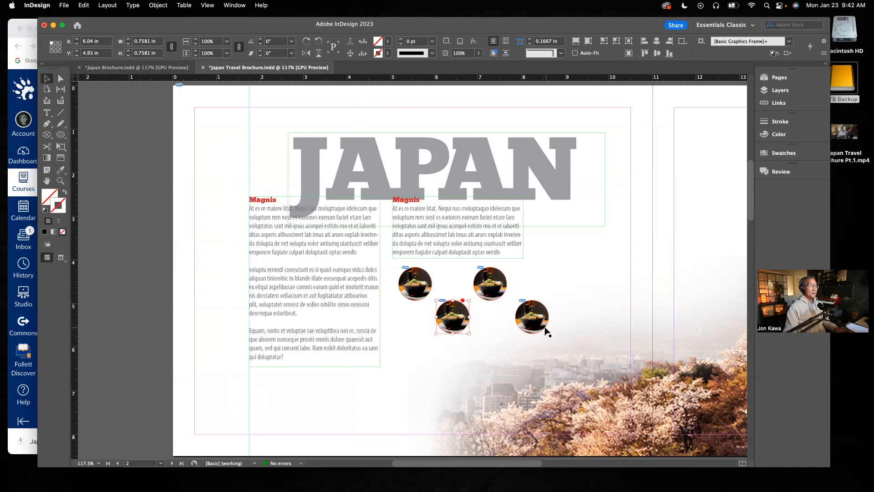
pyautogui.moveTo(545, 326); pyautogui.dragTo(535, 328)
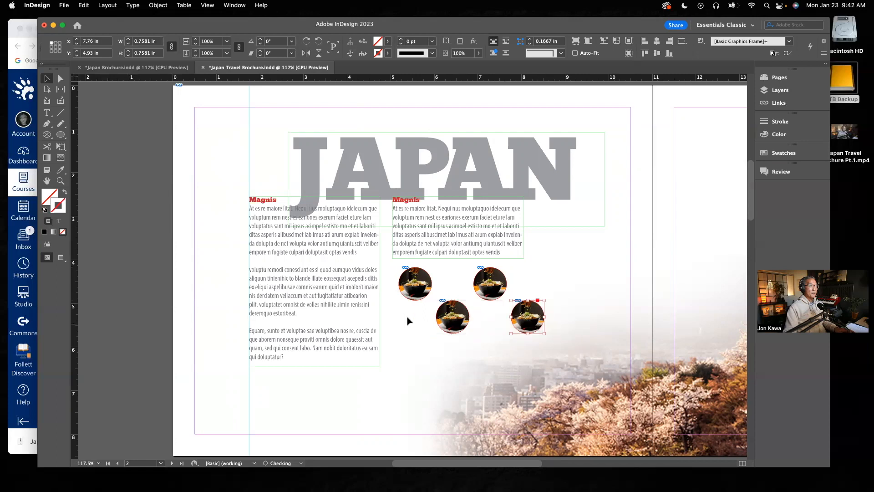
pyautogui.click(388, 315)
# Save the Japan Travel Brochure document and switch to the Japan Brochure reference document
pyautogui.moveTo(465, 477)
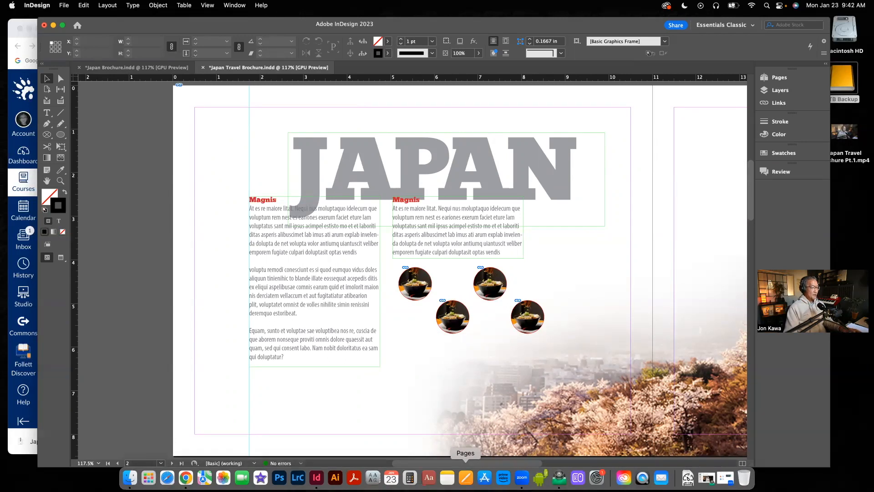
pyautogui.press('super+s')
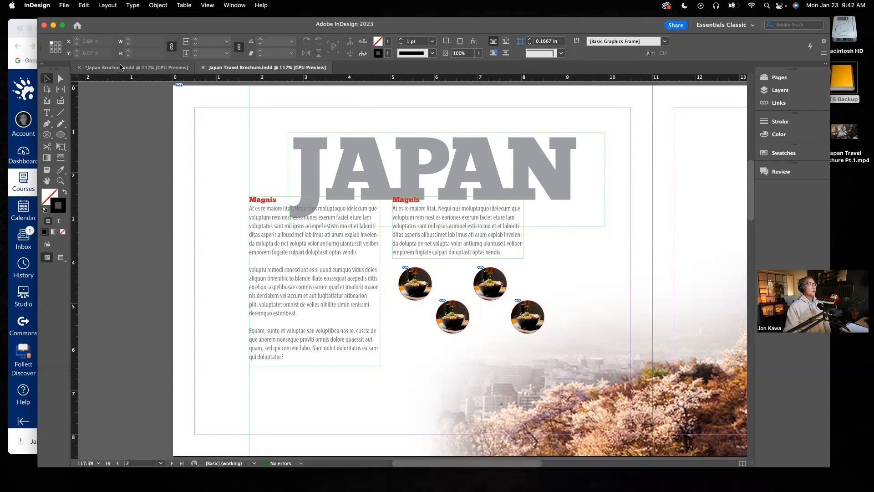
pyautogui.click(136, 68)
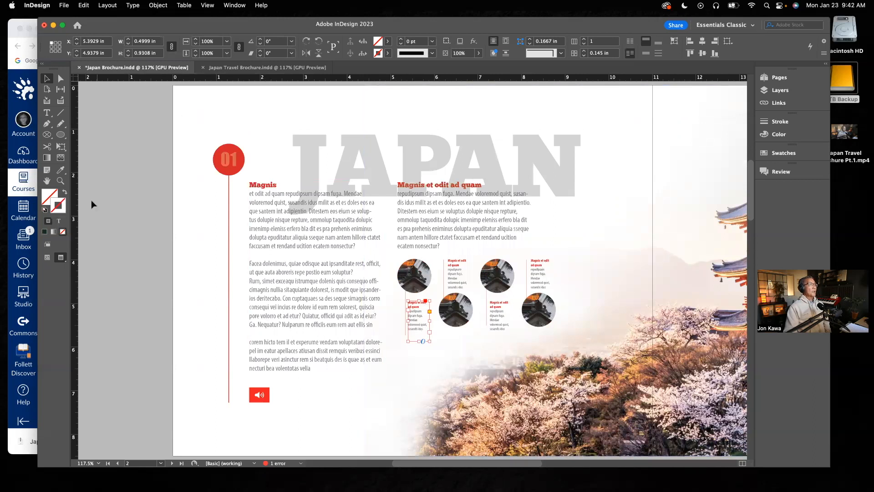
# Examine the font settings of the body text and red heading in the reference's lower-row caption beside the photo circles
pyautogui.moveTo(421, 328); pyautogui.dragTo(625, 448)
pyautogui.press('t')
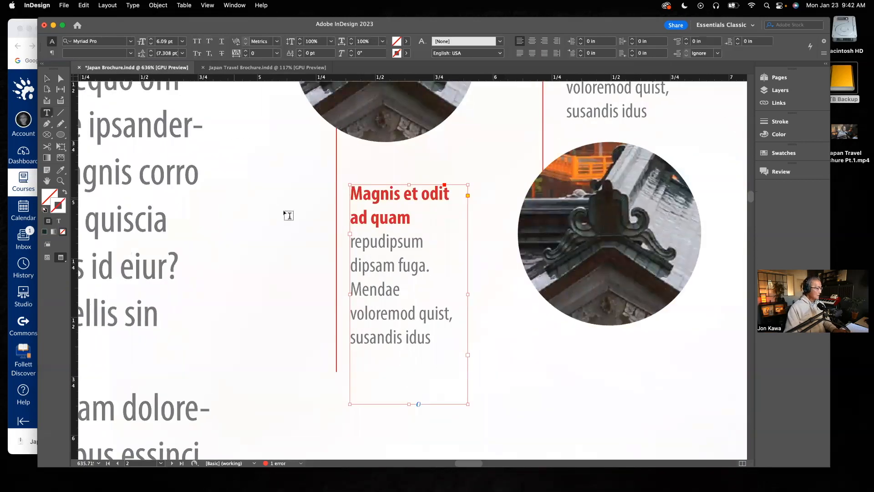
pyautogui.moveTo(431, 338); pyautogui.dragTo(347, 251)
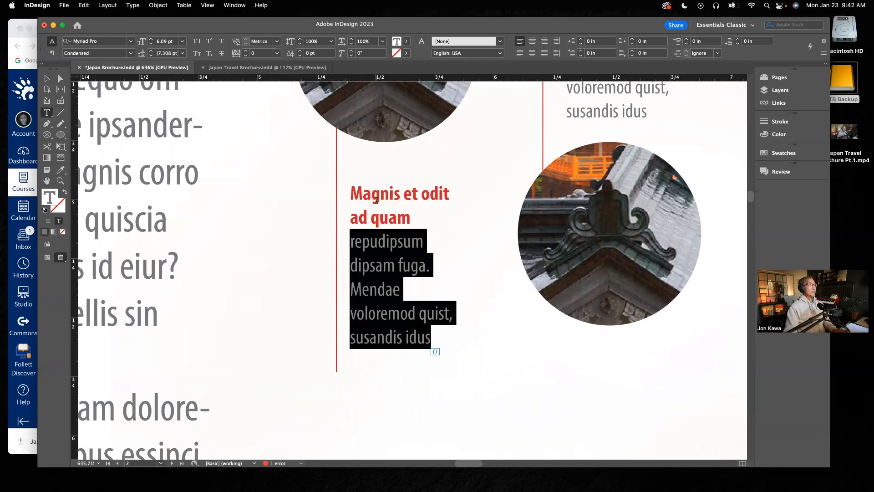
pyautogui.moveTo(410, 219); pyautogui.dragTo(350, 185)
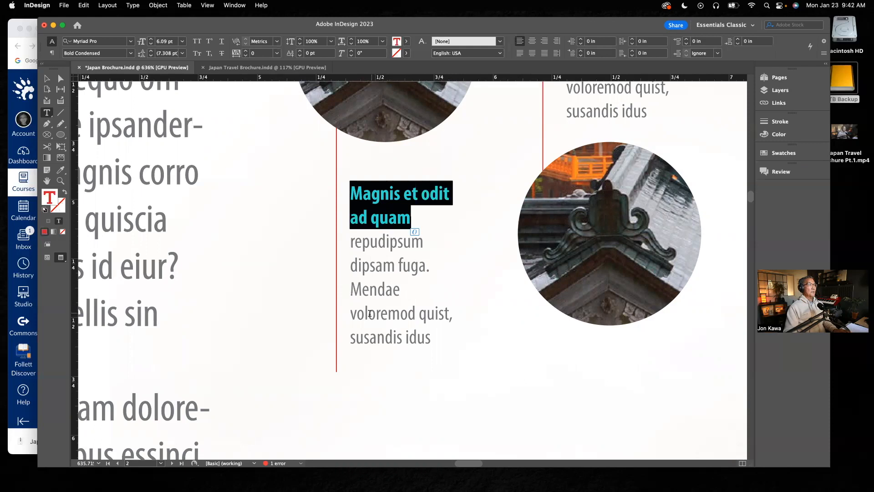
# In the Japan Travel Brochure document, draw a text frame about 0.56 × 0.96 in on the Type layer, below the first photo circle
pyautogui.click(243, 68)
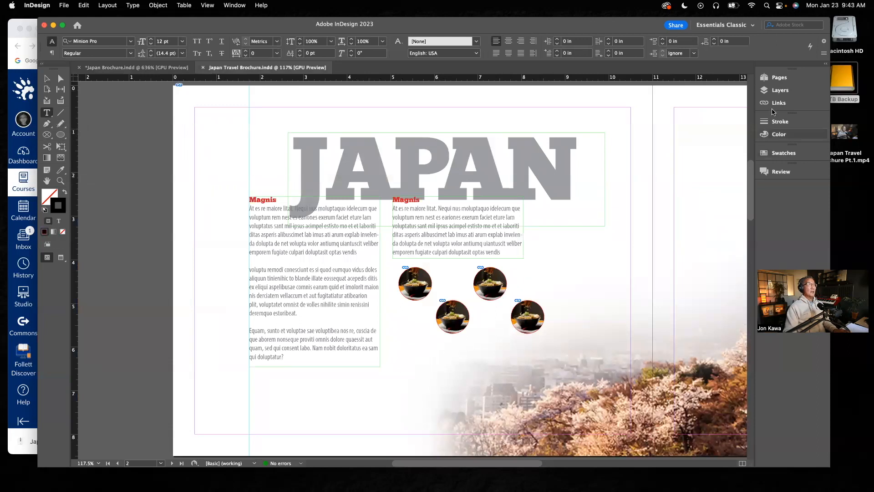
pyautogui.click(782, 91)
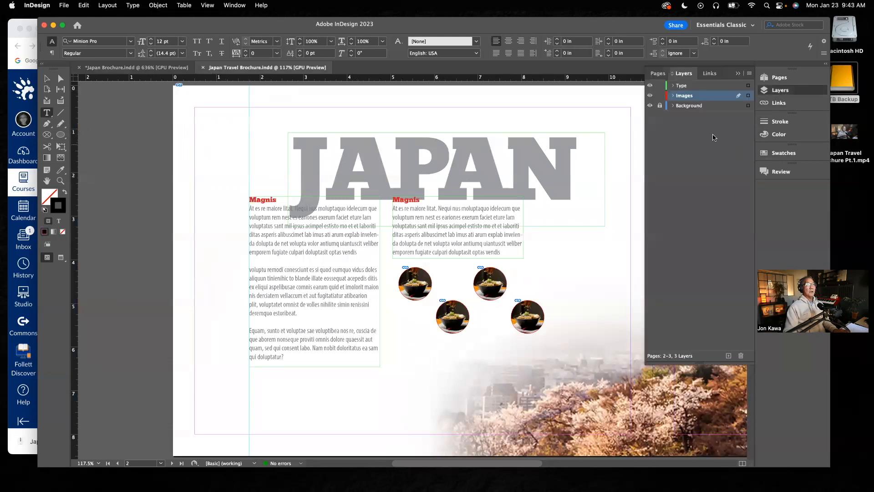
pyautogui.click(691, 87)
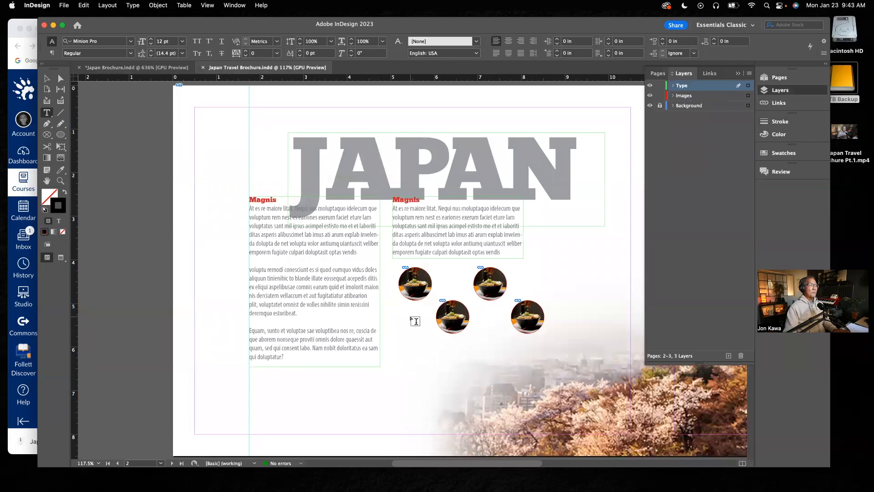
pyautogui.press('super+space')
pyautogui.moveTo(409, 318); pyautogui.dragTo(514, 393)
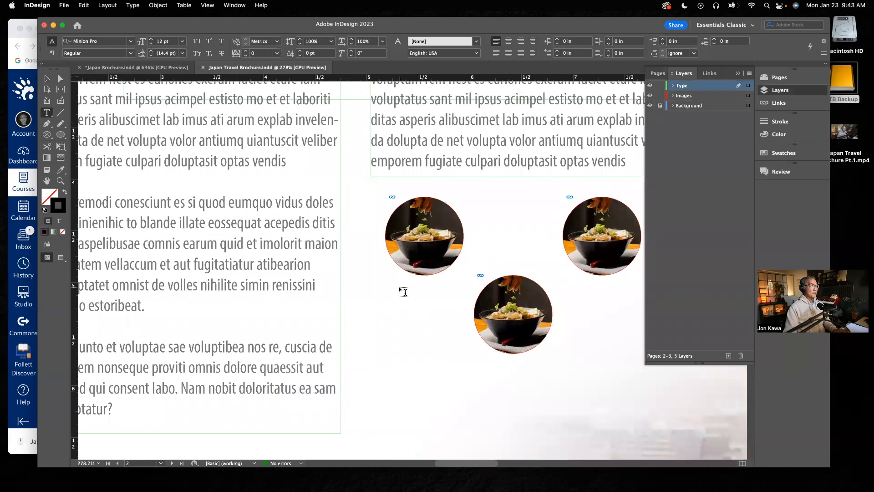
pyautogui.moveTo(398, 287); pyautogui.dragTo(455, 385)
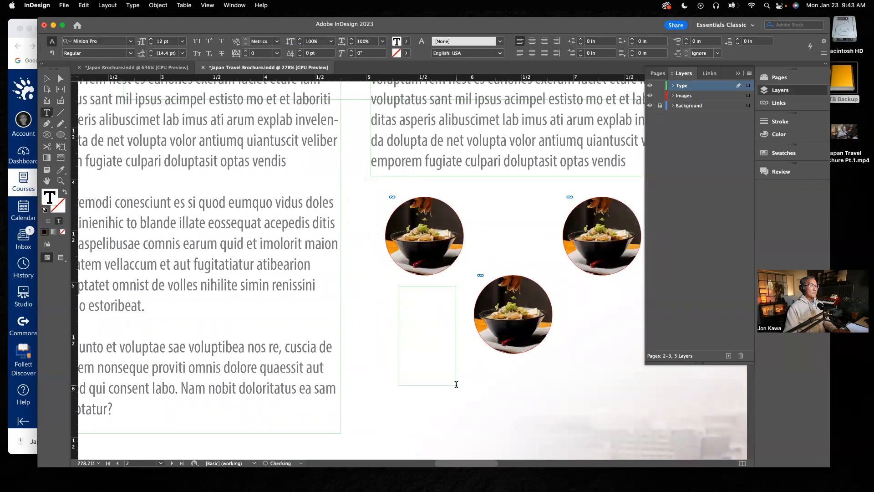
# Set the new caption frame's text to Myriad Pro Condensed at 6 pt
pyautogui.click(131, 42)
pyautogui.scroll(-6, 102, 270)
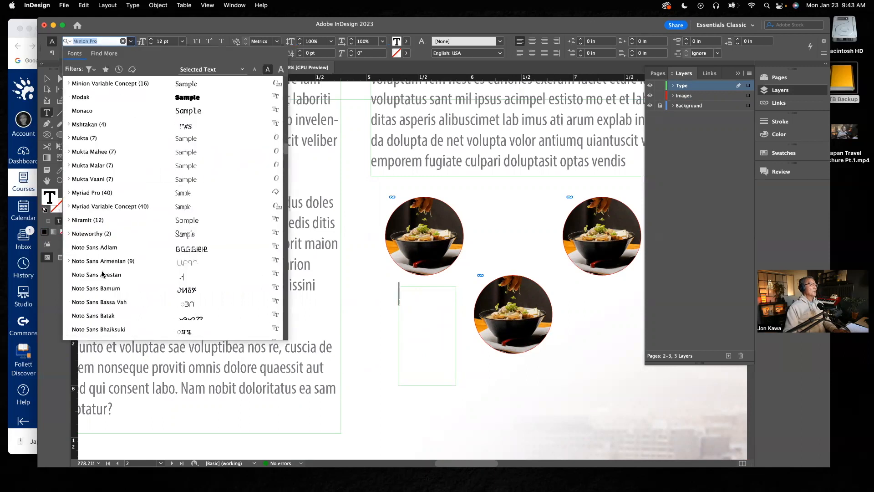
pyautogui.click(88, 192)
pyautogui.click(131, 54)
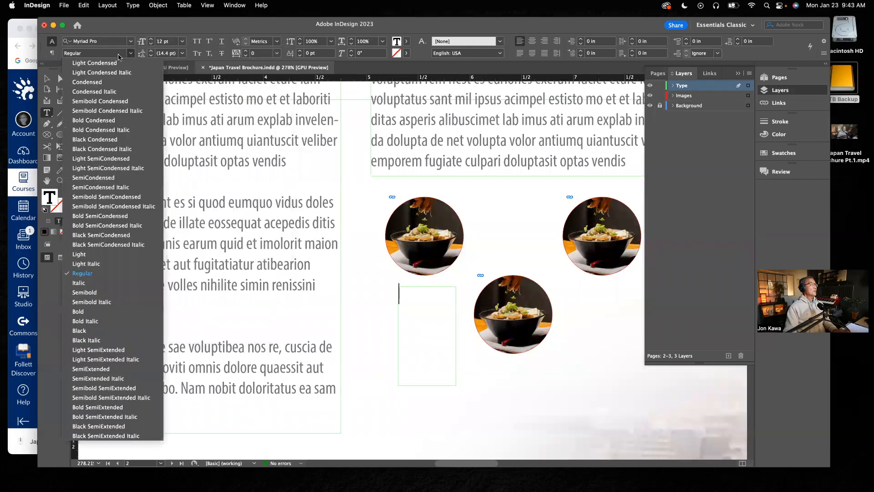
pyautogui.click(96, 82)
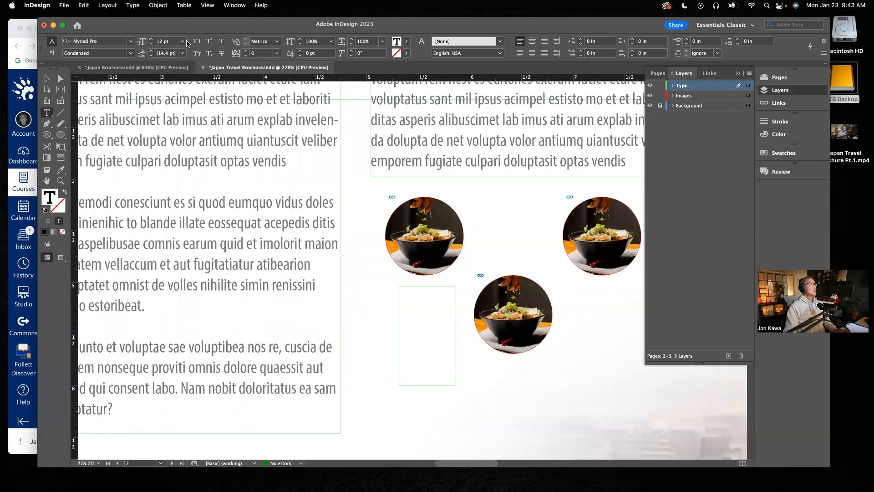
pyautogui.click(183, 42)
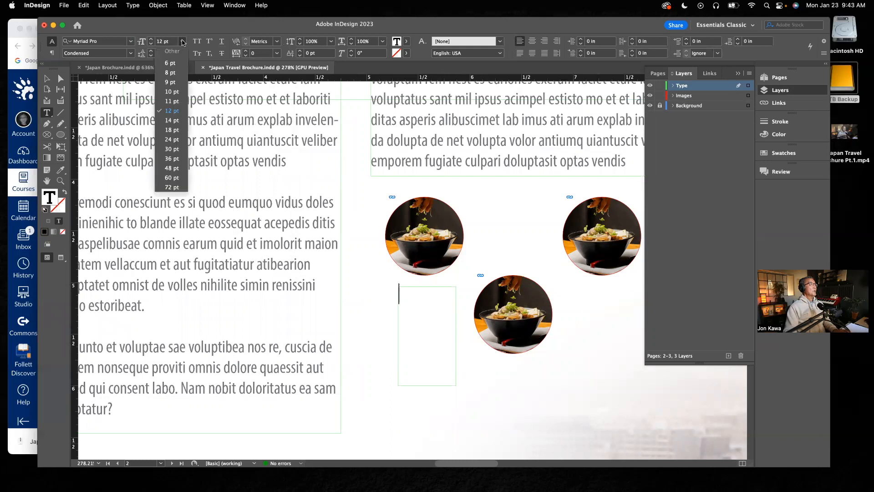
pyautogui.click(172, 64)
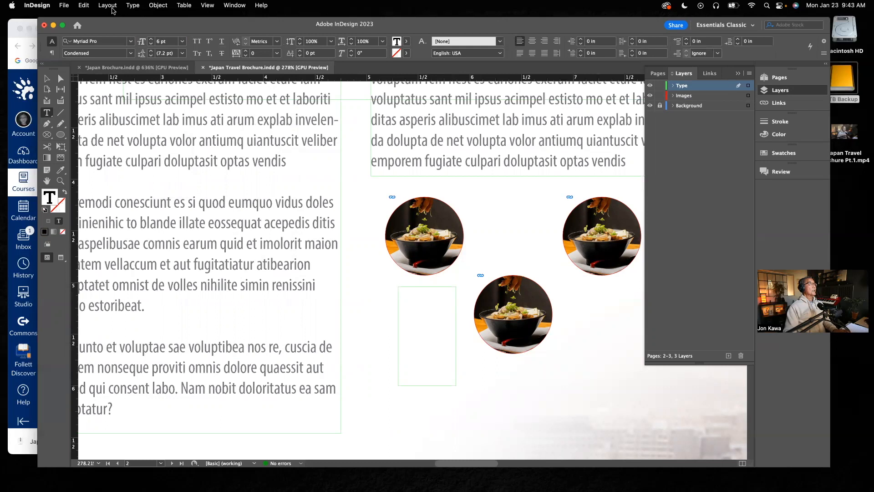
# Fill the caption frame with placeholder text and lengthen the frame to 1.165 in high
pyautogui.click(131, 6)
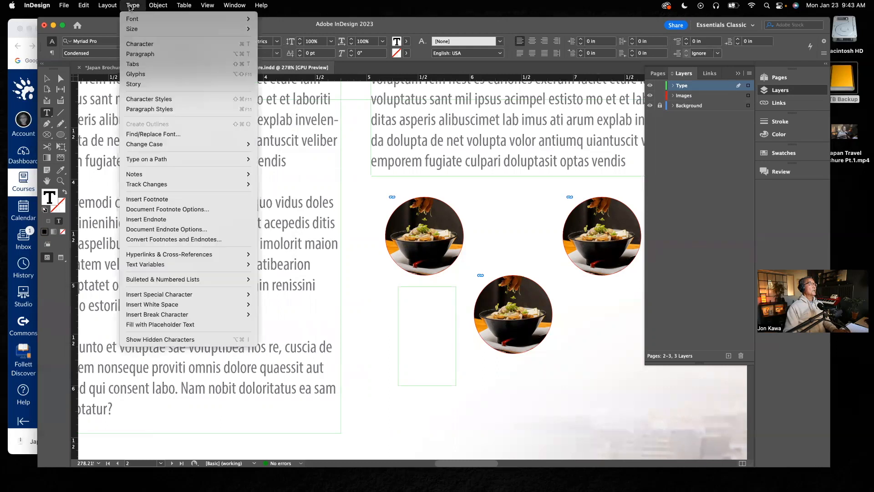
pyautogui.click(167, 324)
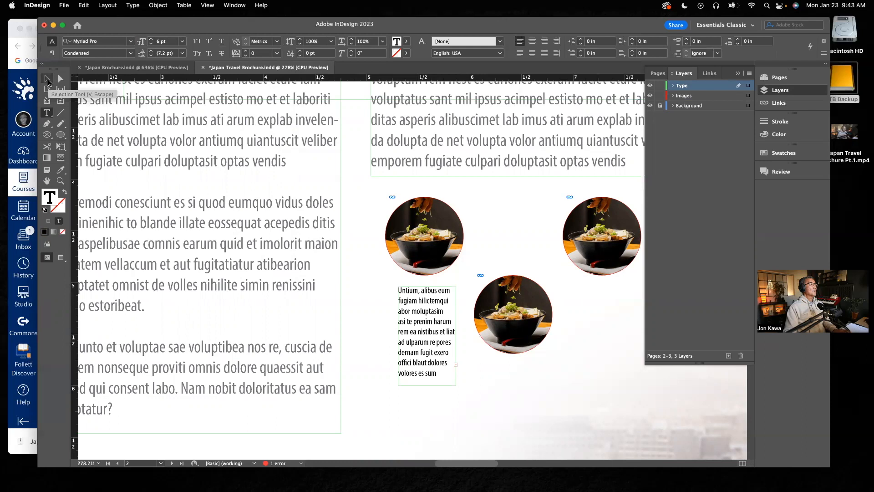
pyautogui.click(47, 79)
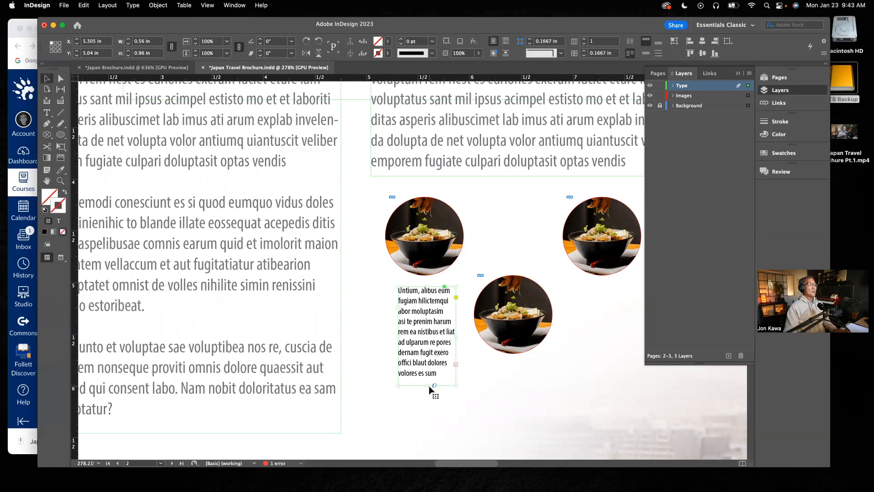
pyautogui.moveTo(427, 385); pyautogui.dragTo(430, 406)
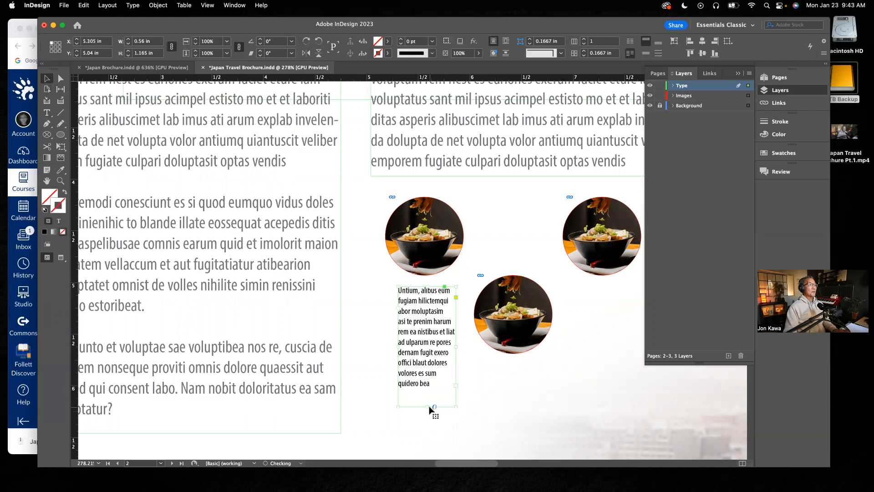
# Trim the placeholder text so it ends at "volores es su", and shorten the caption frame to 0.915 in high
pyautogui.press('t')
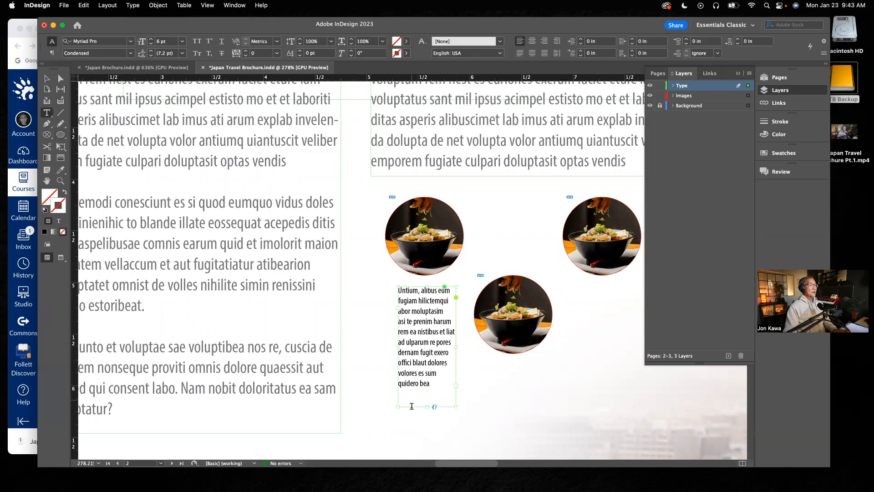
pyautogui.click(414, 392)
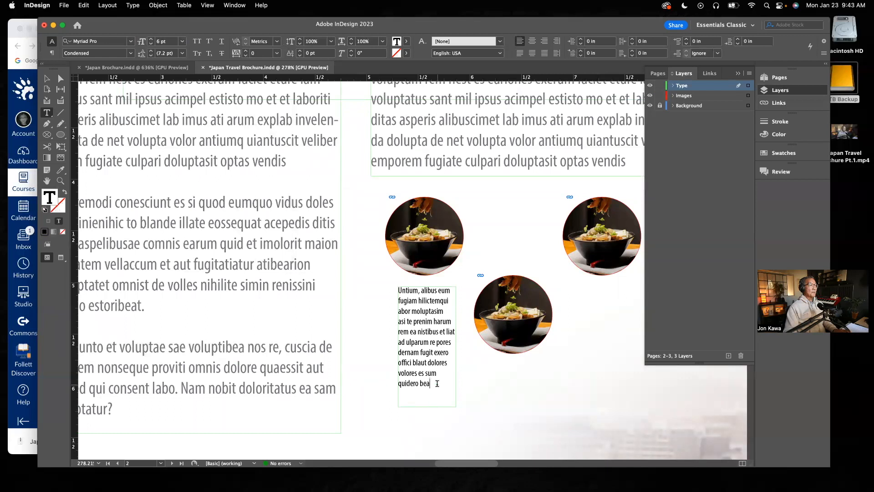
pyautogui.moveTo(437, 384); pyautogui.dragTo(381, 386)
pyautogui.press('BackSpace')
pyautogui.press('BackSpace')
pyautogui.press('BackSpace')
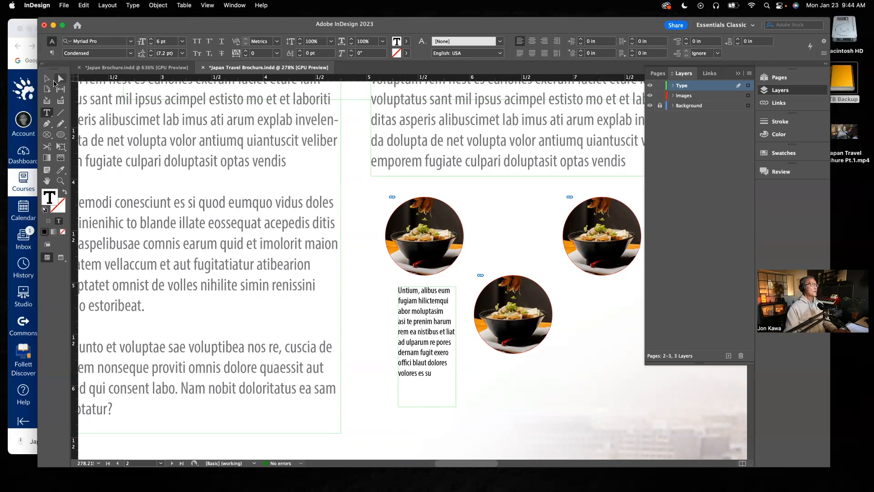
pyautogui.click(51, 80)
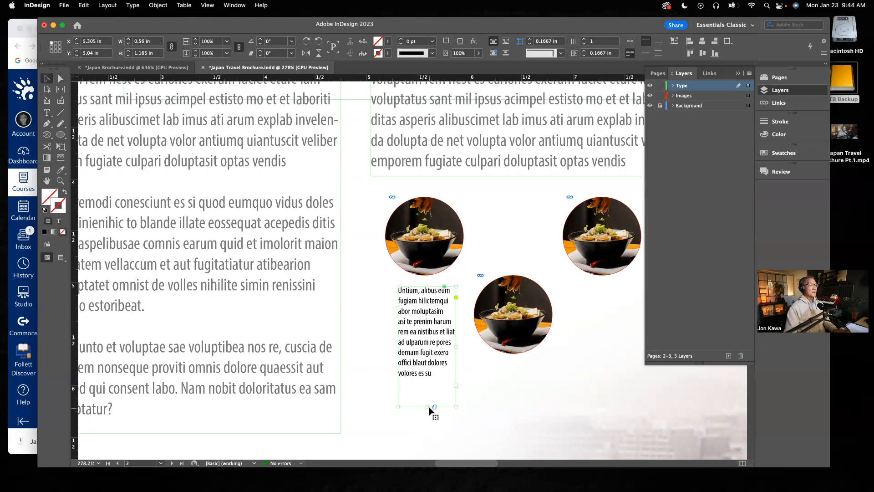
pyautogui.moveTo(428, 407); pyautogui.dragTo(427, 381)
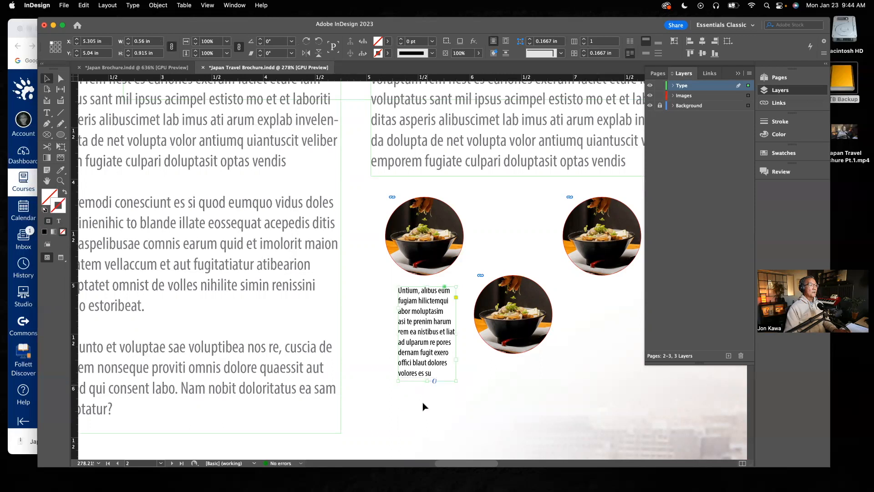
# Check the two-line caption heading in the Japan Brochure reference and delete "emqui" from the second line of the Japan Travel Brochure caption
pyautogui.click(48, 113)
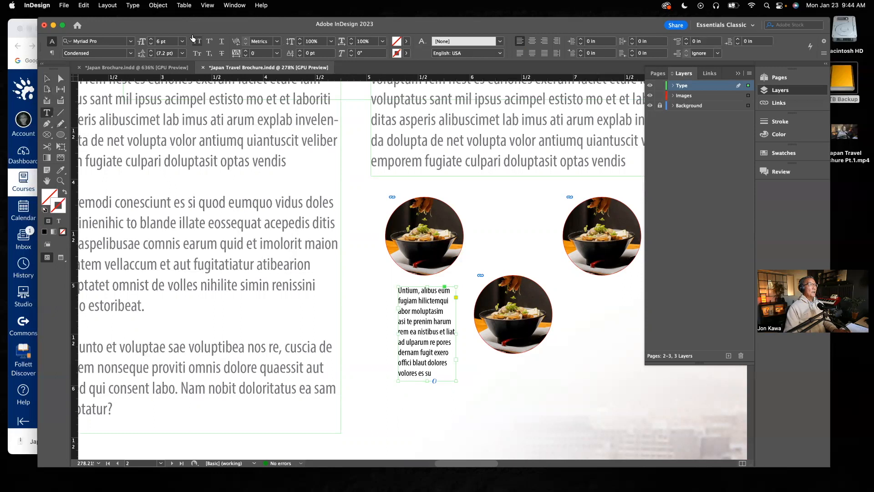
pyautogui.click(137, 67)
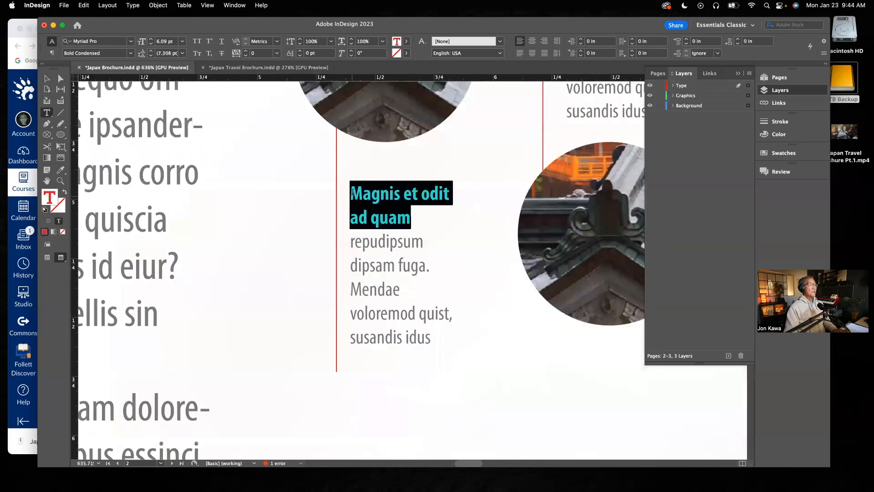
pyautogui.click(488, 244)
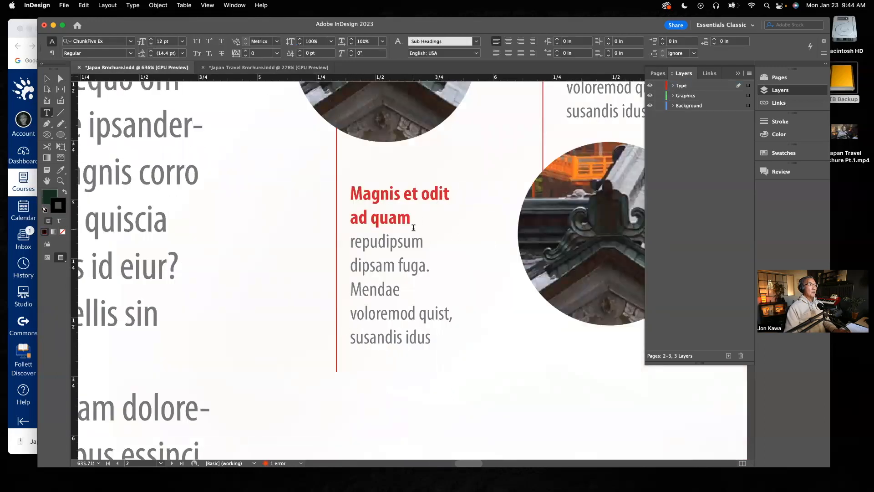
pyautogui.click(257, 68)
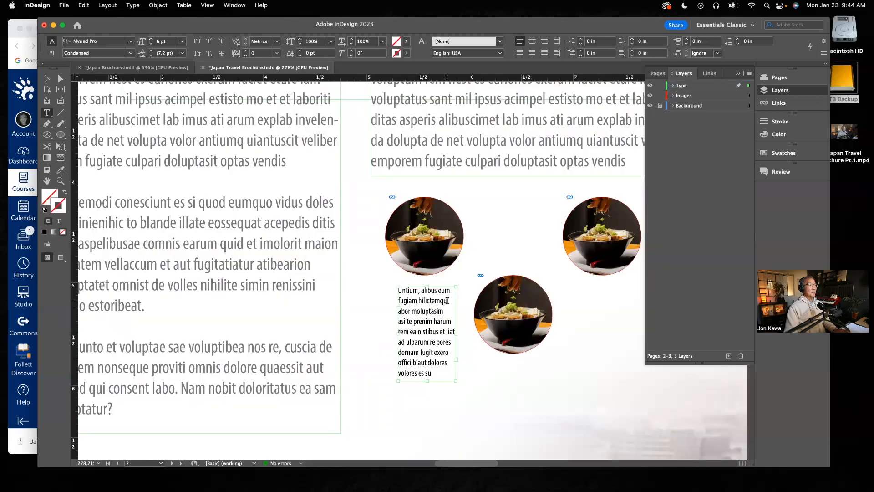
pyautogui.moveTo(449, 301); pyautogui.dragTo(432, 301)
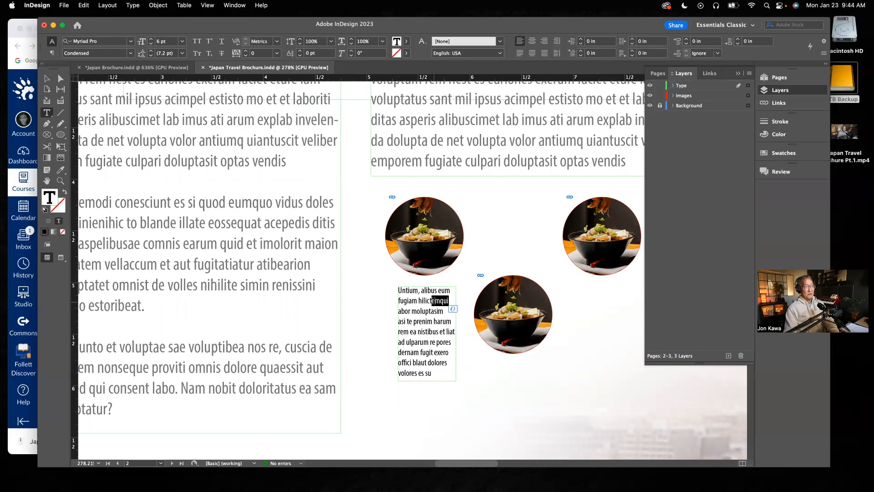
pyautogui.press('BackSpace')
# Format the caption's first two lines as a heading in Bold Condensed with the red swatch C=15 M=100 Y=100 K=0
pyautogui.moveTo(444, 301); pyautogui.dragTo(394, 297)
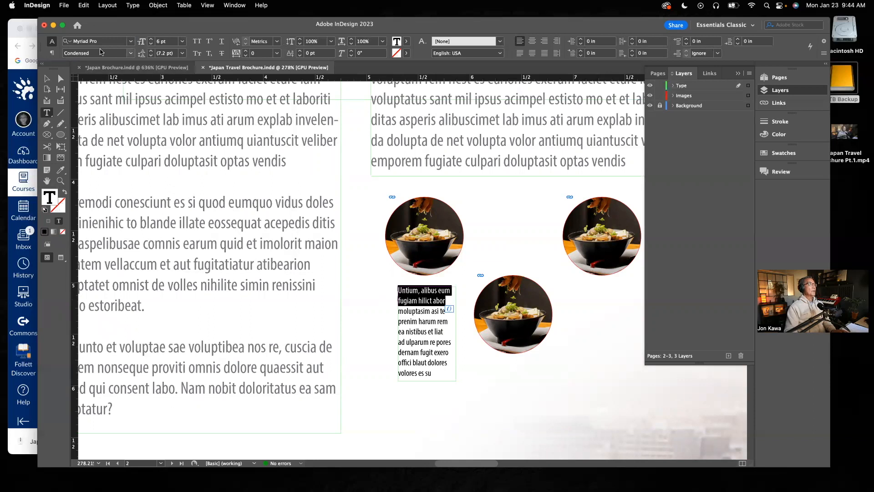
pyautogui.click(130, 54)
pyautogui.click(93, 120)
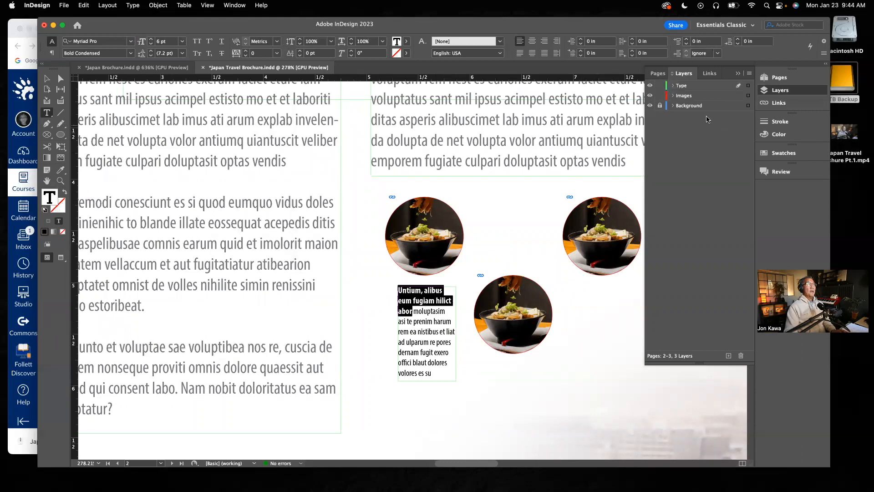
pyautogui.click(783, 153)
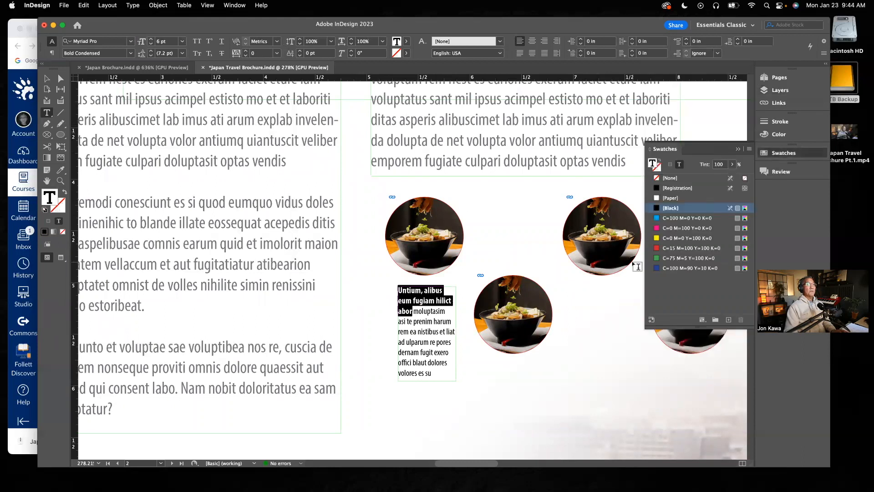
pyautogui.click(657, 249)
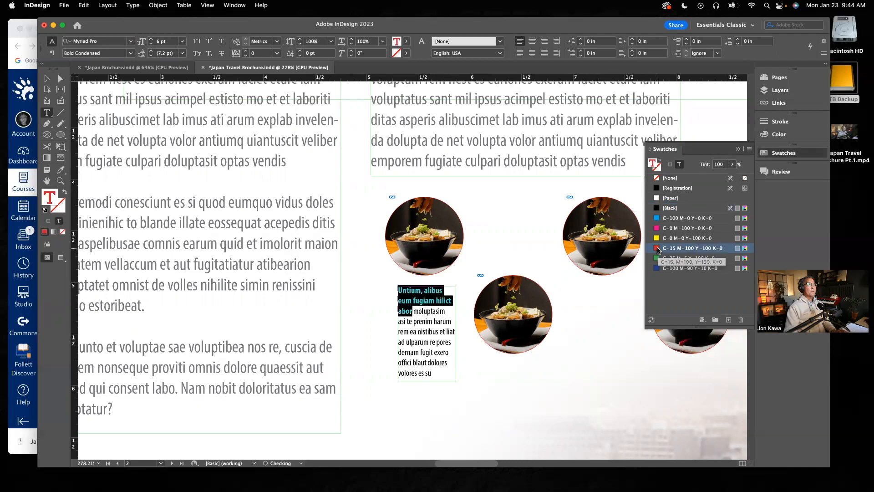
# Delete "abor" from the end of the red caption heading and switch to the Japan Brochure reference document
pyautogui.click(410, 313)
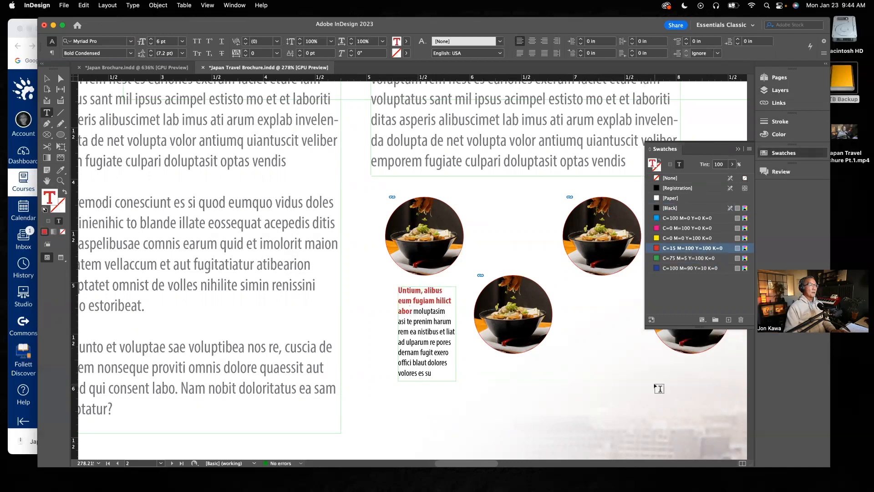
pyautogui.press('BackSpace')
pyautogui.press('BackSpace')
pyautogui.press('BackSpace')
pyautogui.press('BackSpace')
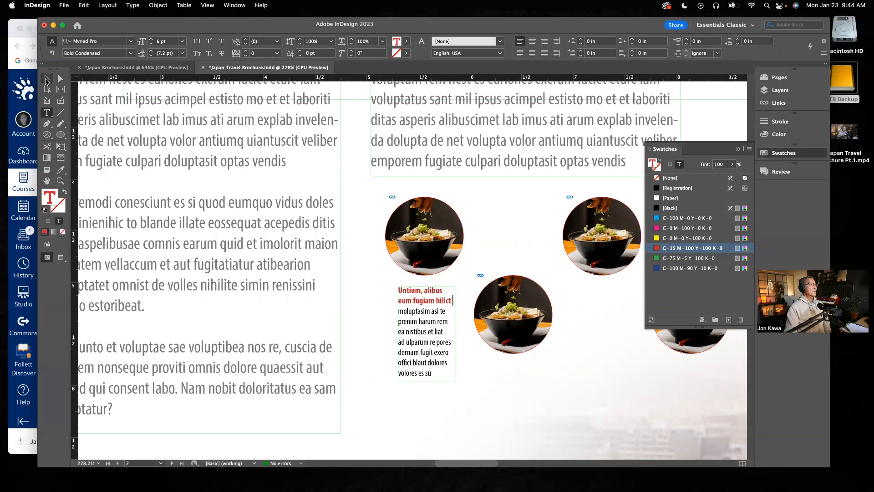
pyautogui.click(46, 81)
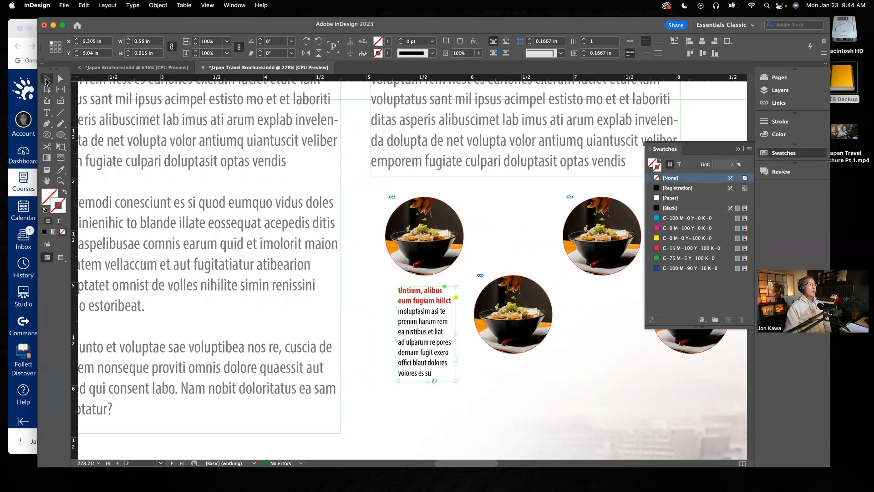
pyautogui.click(178, 68)
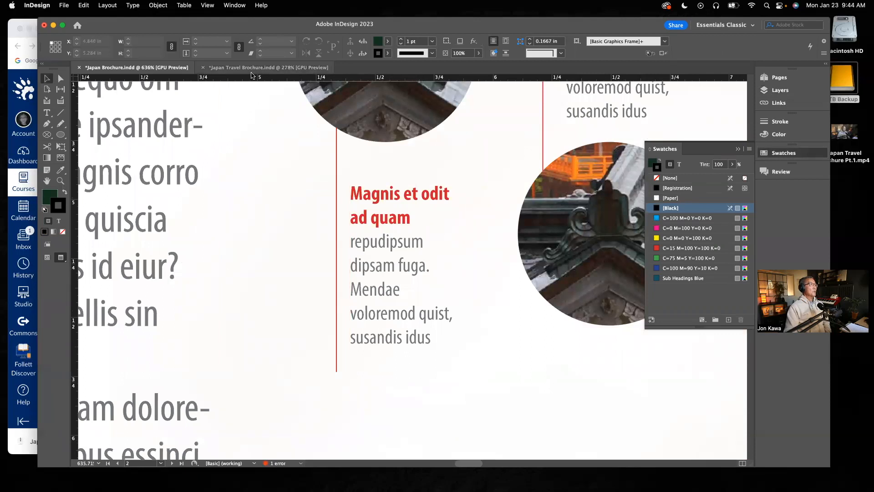
# In the Japan Travel Brochure, delete the caption's last two lines, ending it at "dernam fugit exero", and shorten its frame to 0.715 in high
pyautogui.click(252, 69)
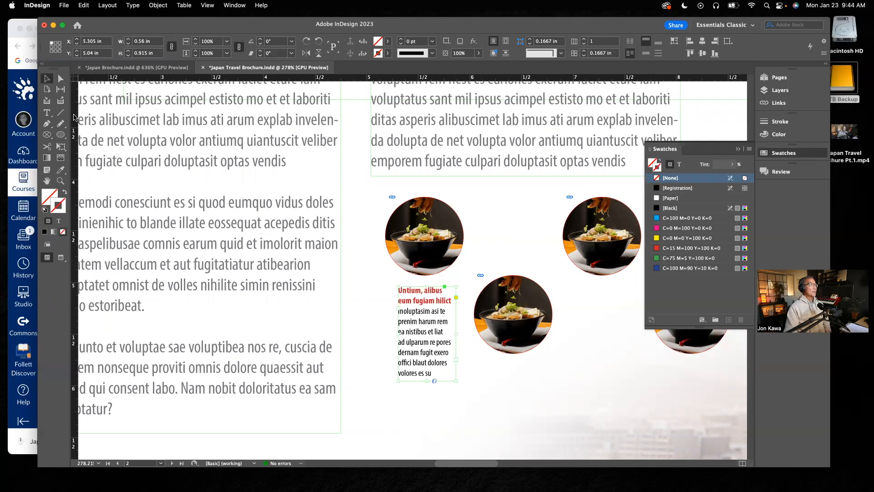
pyautogui.click(49, 113)
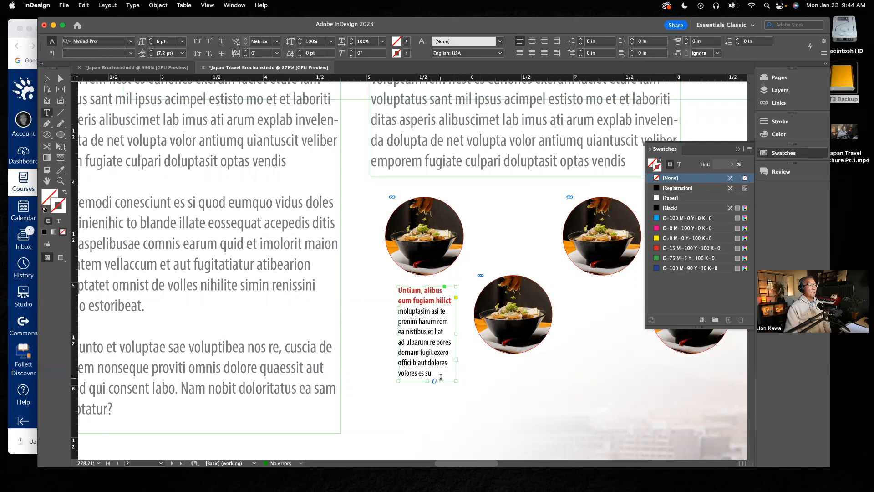
pyautogui.moveTo(432, 374); pyautogui.dragTo(398, 364)
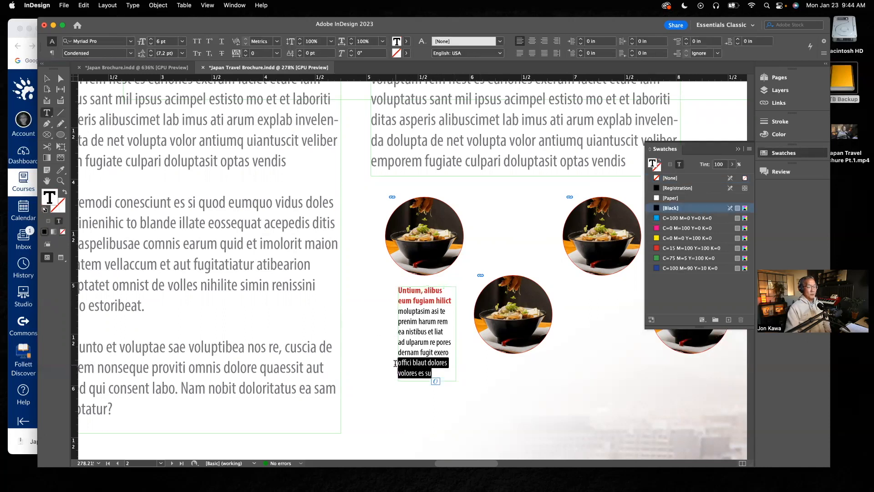
pyautogui.press('BackSpace')
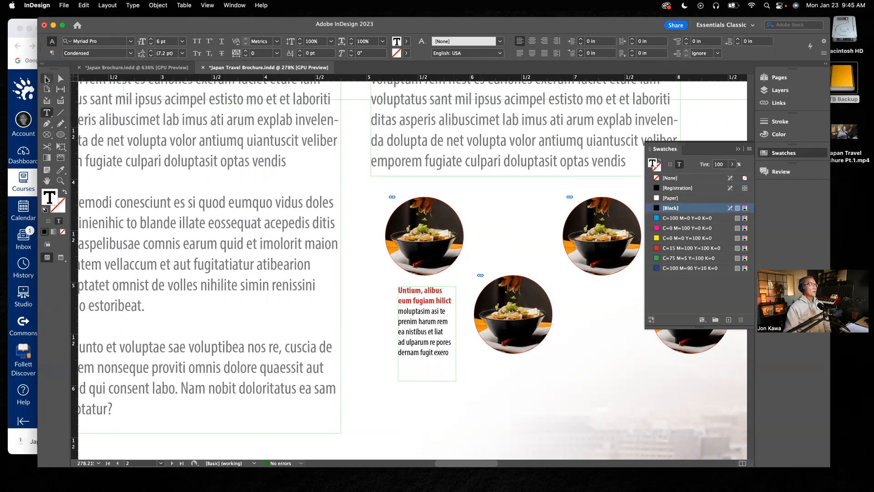
pyautogui.click(46, 79)
pyautogui.moveTo(428, 381); pyautogui.dragTo(430, 360)
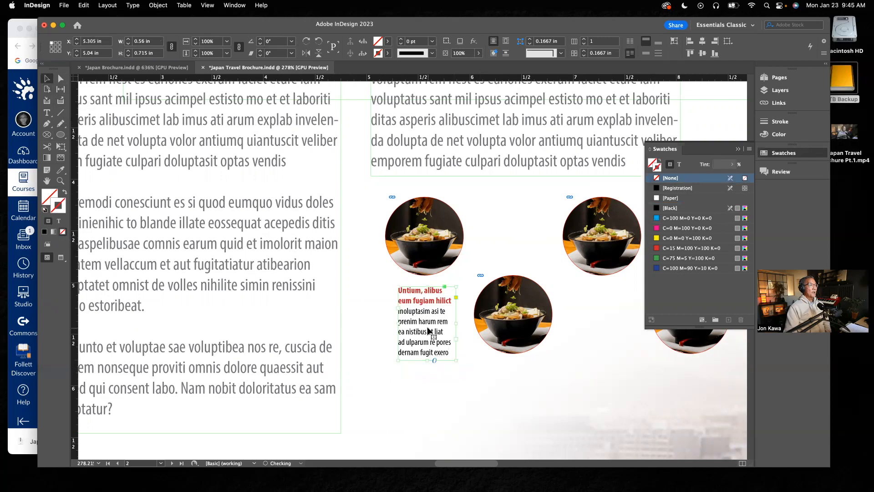
# Check the vertical line in the Japan Brochure reference and draw one about 0.98 in long on the Images layer, from the first photo down beside the caption
pyautogui.click(137, 67)
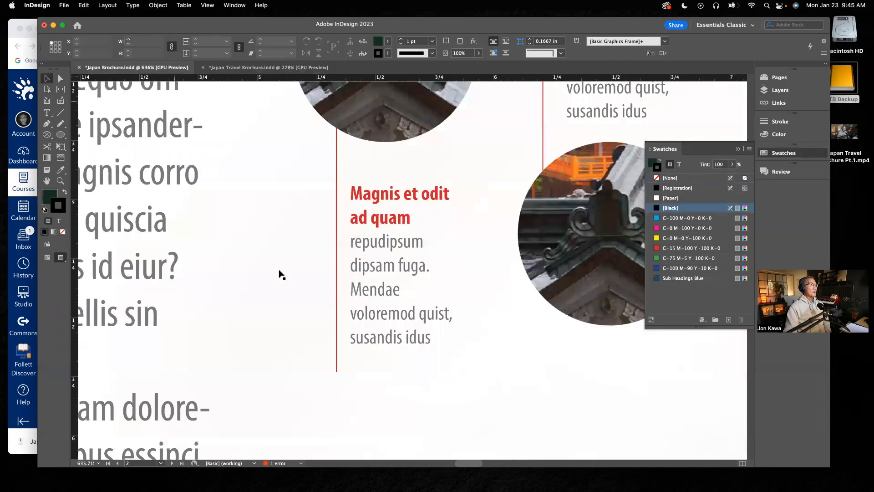
pyautogui.click(337, 148)
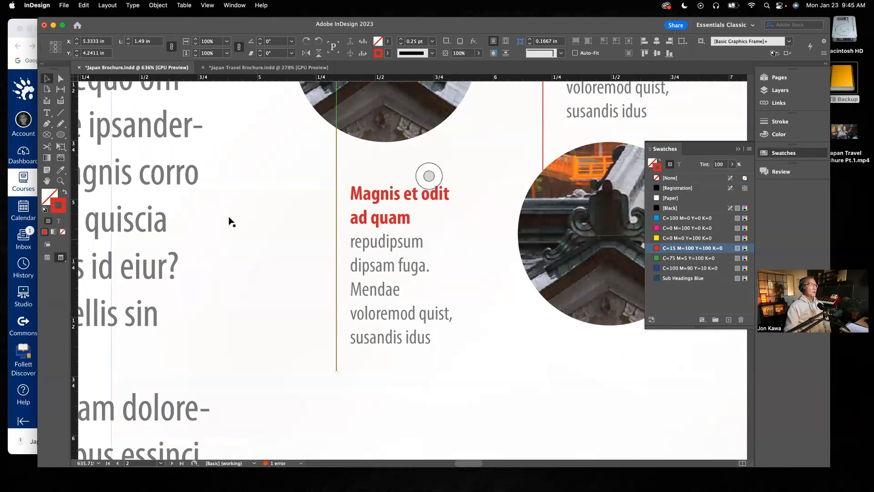
pyautogui.click(307, 67)
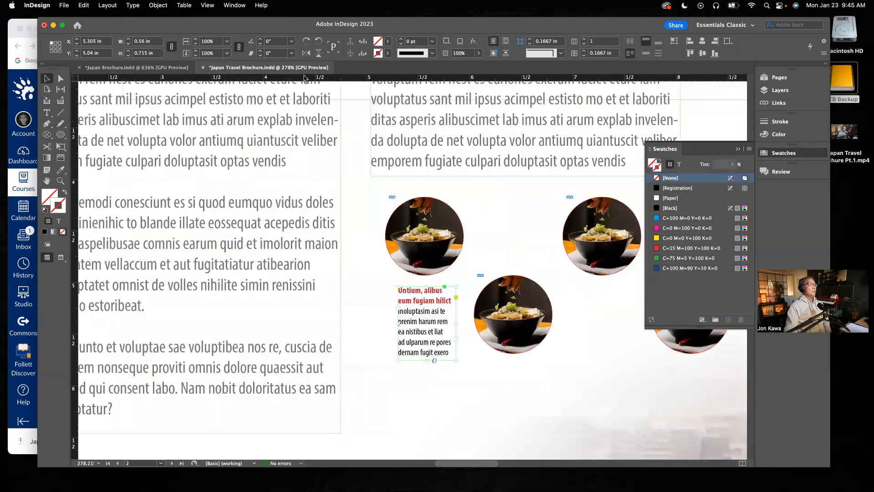
pyautogui.click(61, 114)
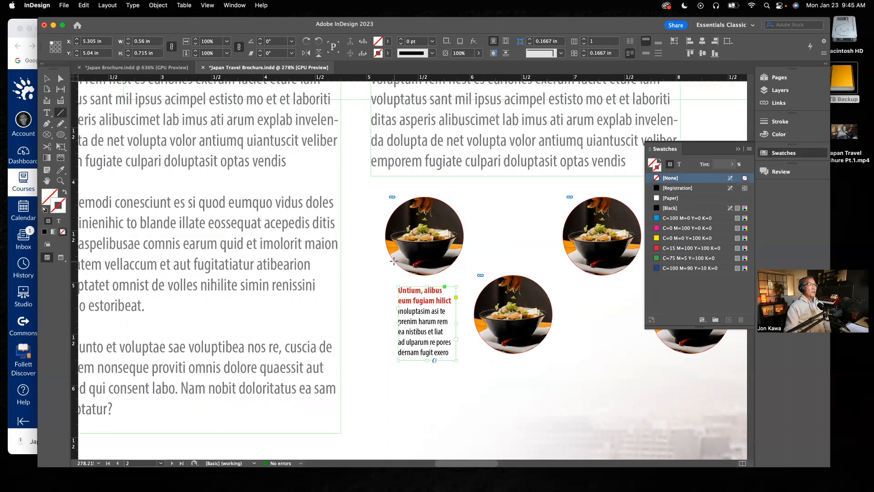
pyautogui.click(780, 90)
pyautogui.click(685, 95)
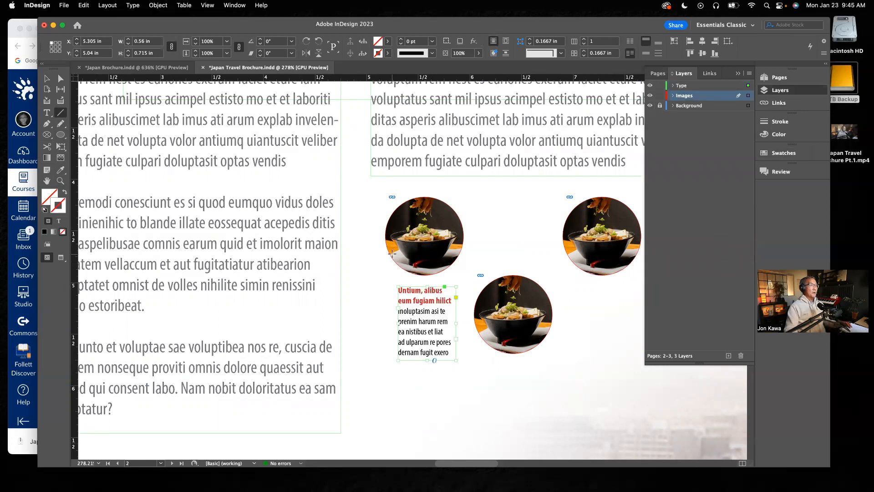
pyautogui.moveTo(391, 254); pyautogui.dragTo(396, 355)
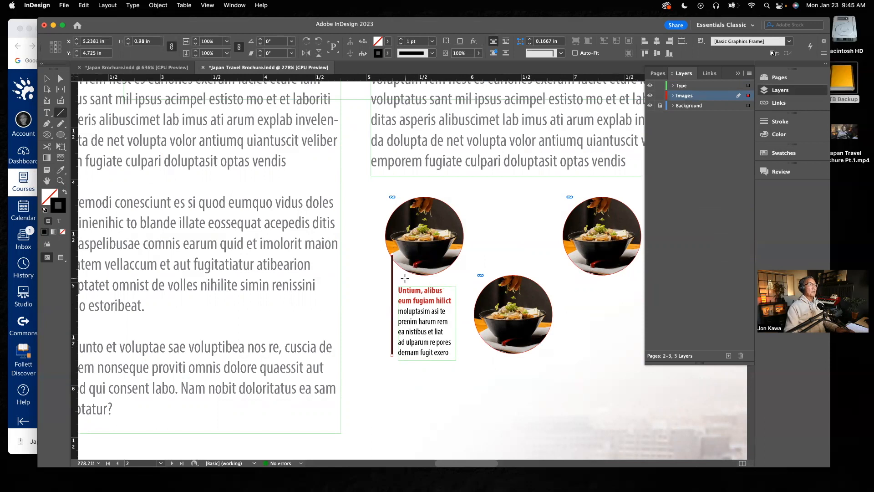
# Set the vertical line's stroke to 0.25 pt and color it with the red swatch C=15 M=100 Y=100 K=0
pyautogui.click(44, 77)
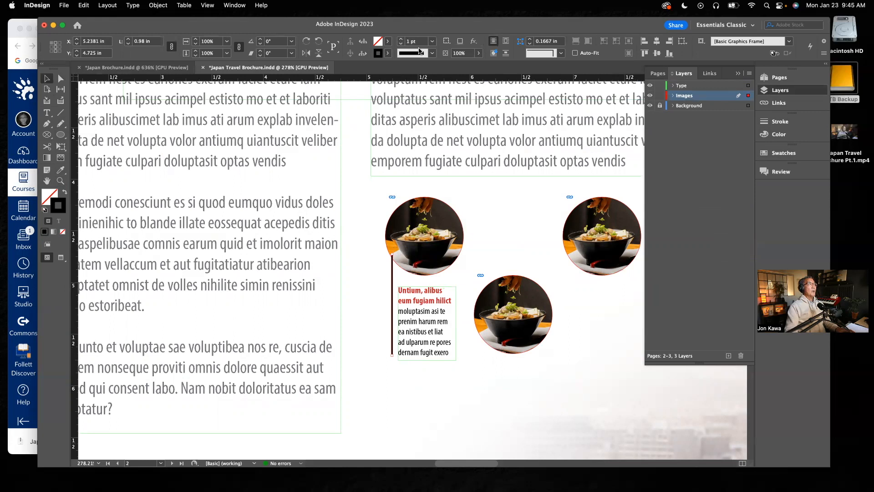
pyautogui.click(433, 42)
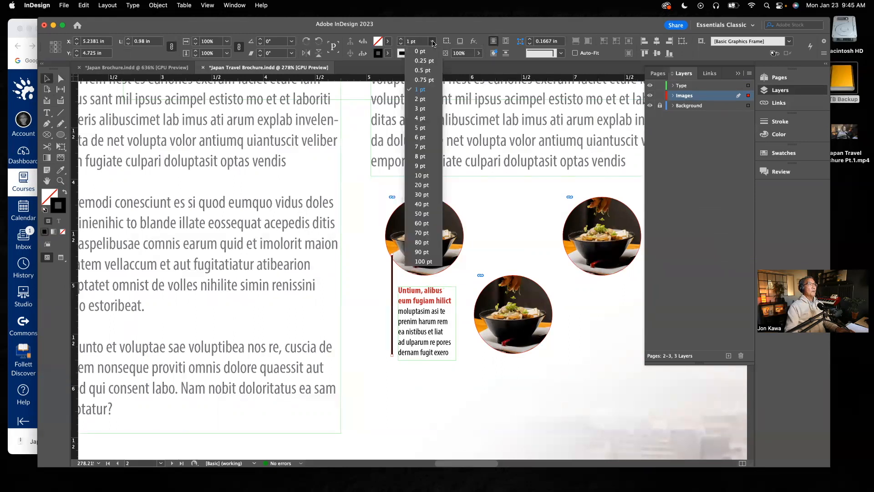
pyautogui.click(425, 62)
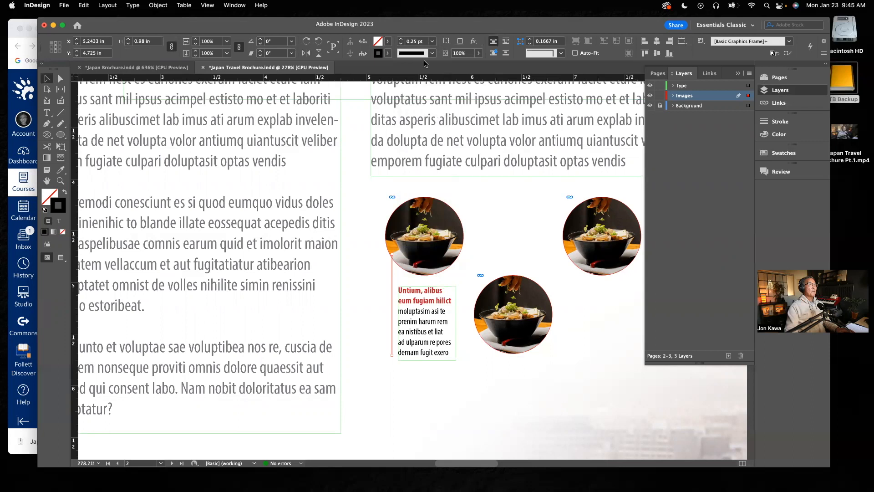
pyautogui.click(778, 154)
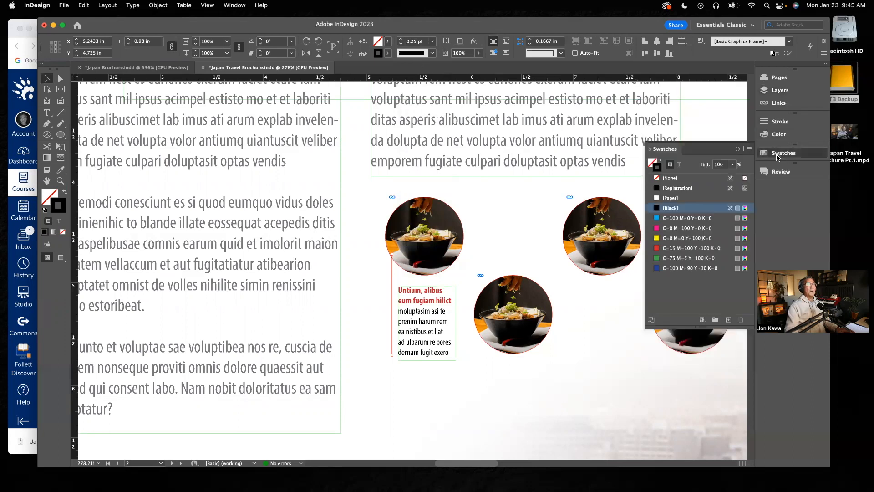
pyautogui.click(658, 248)
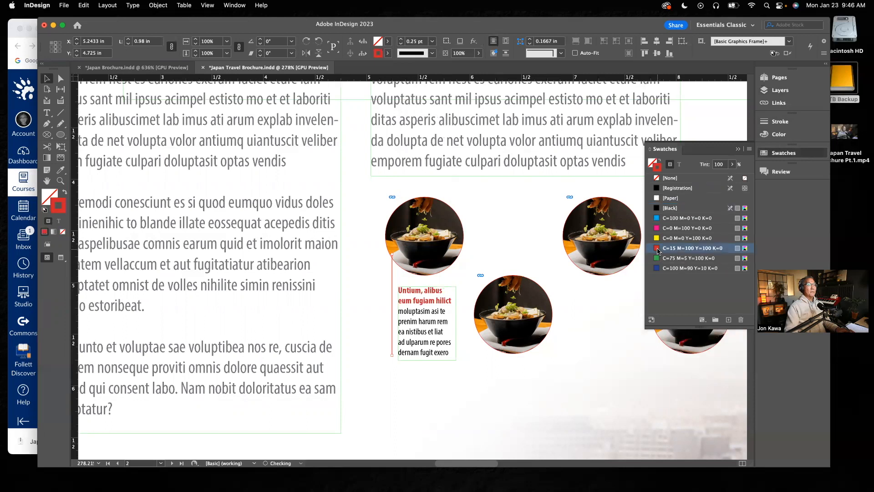
pyautogui.click(436, 427)
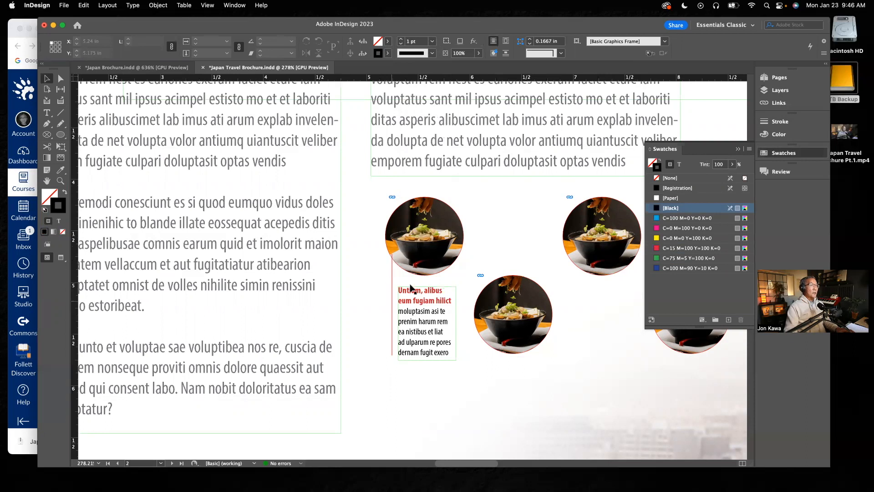
# Send the red vertical line to the back of the Images layer, behind the first circular photo
pyautogui.click(456, 246)
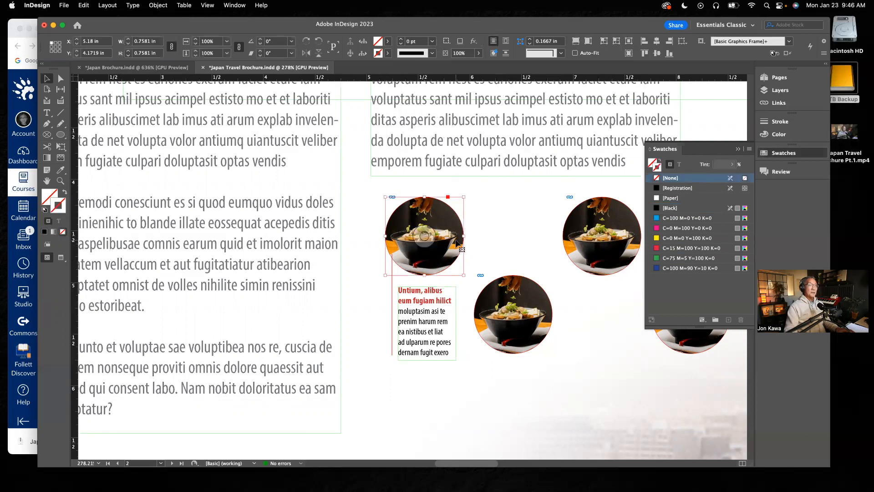
pyautogui.click(789, 93)
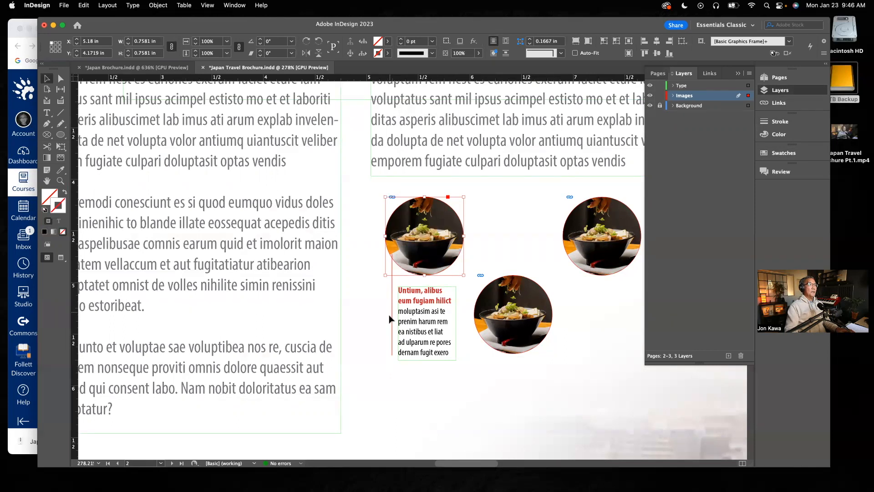
pyautogui.press('super+space')
pyautogui.click(401, 267)
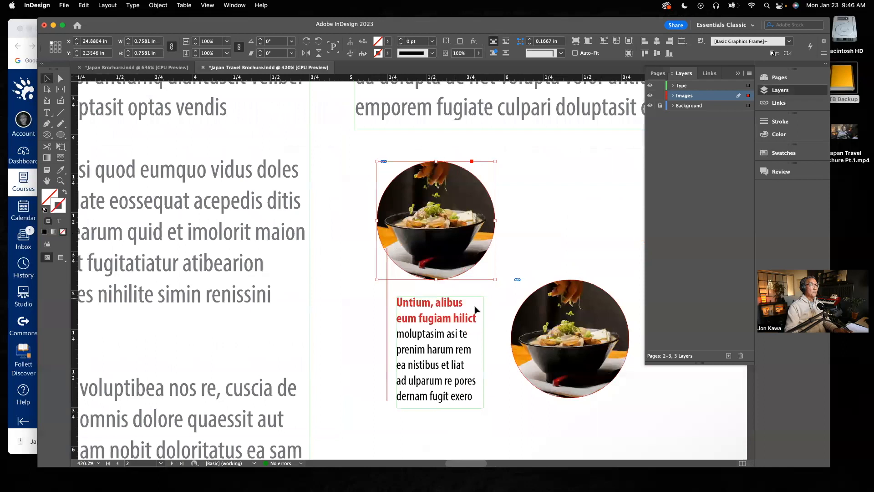
pyautogui.click(371, 220)
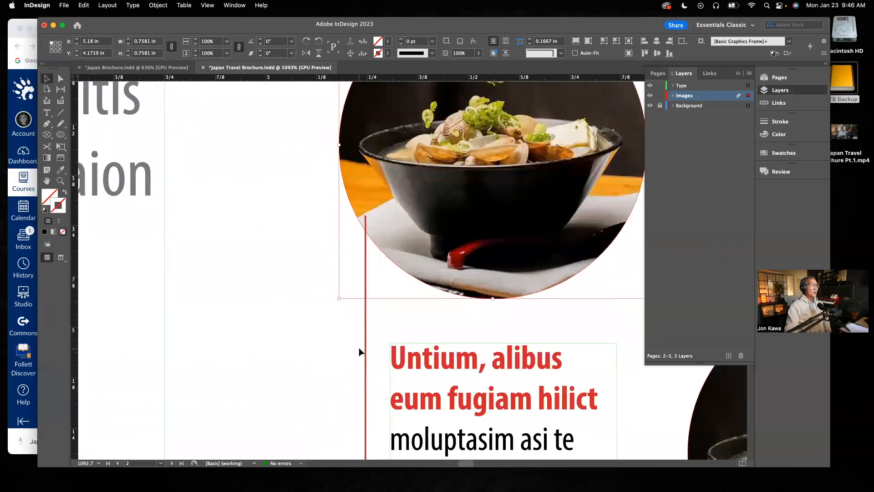
pyautogui.click(366, 357)
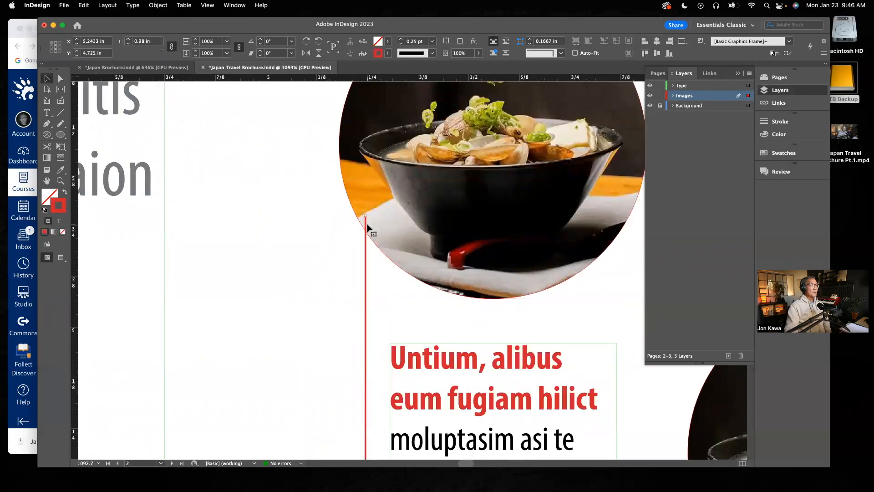
pyautogui.click(164, 6)
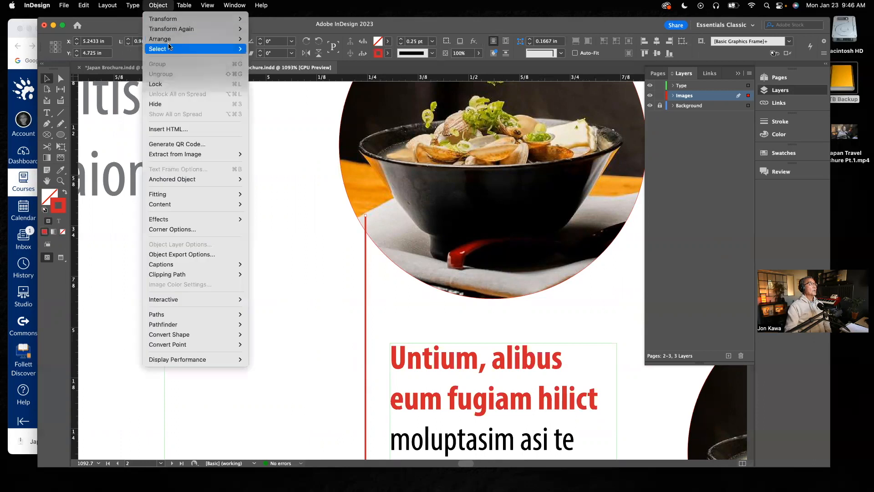
pyautogui.moveTo(171, 44)
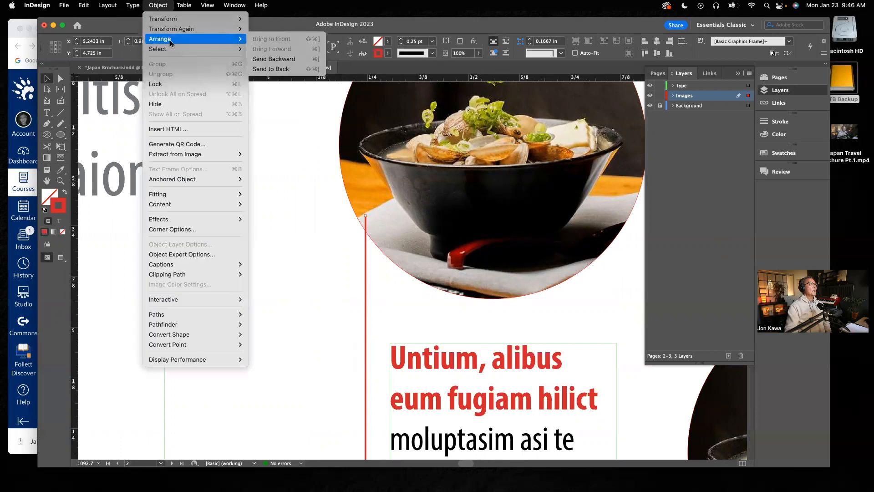
pyautogui.click(267, 69)
pyautogui.click(335, 239)
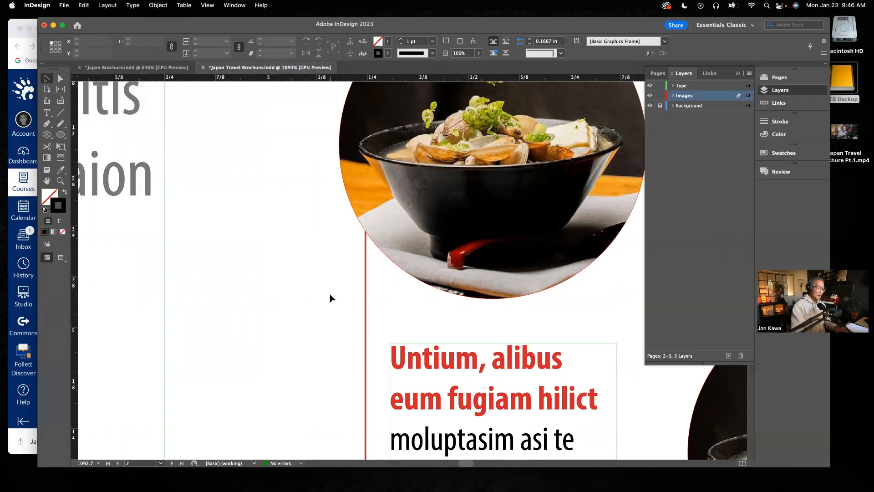
# Place caption copies above the second photo, below the third and above the fourth, and switch to the Japan Brochure reference document
pyautogui.press('super+0')
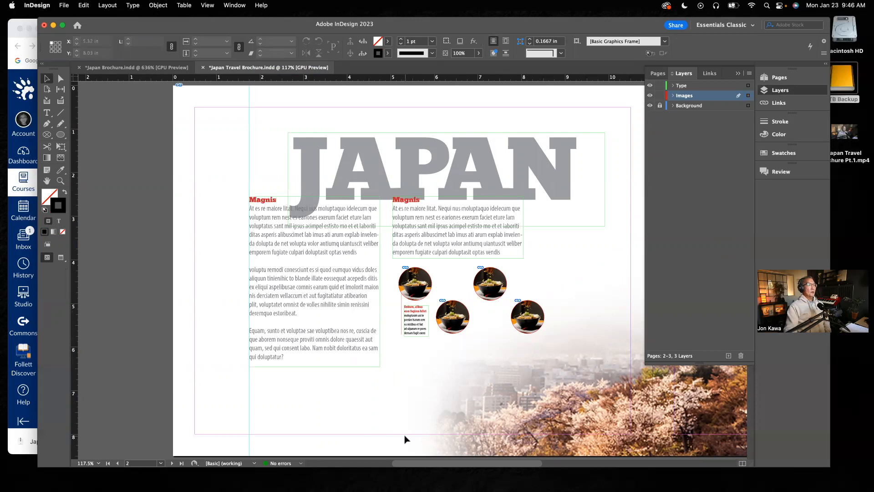
pyautogui.click(739, 74)
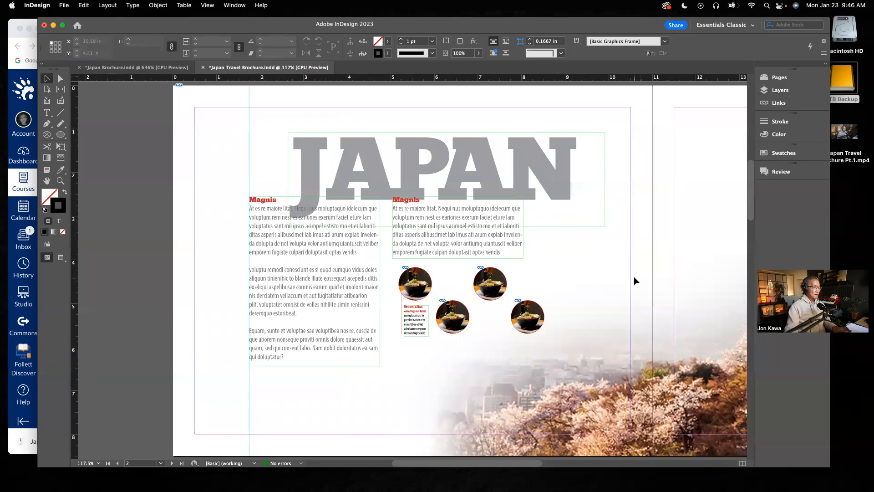
pyautogui.press('z')
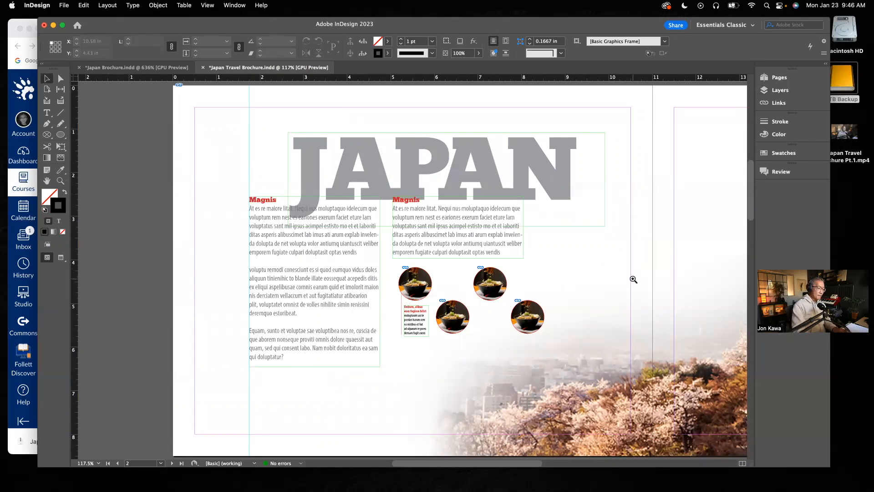
pyautogui.press('super+alt+0')
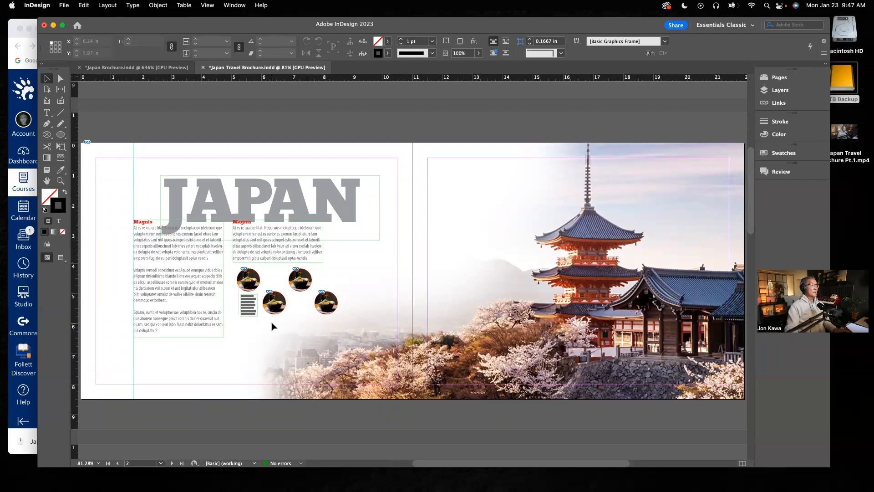
pyautogui.moveTo(294, 289); pyautogui.dragTo(447, 388)
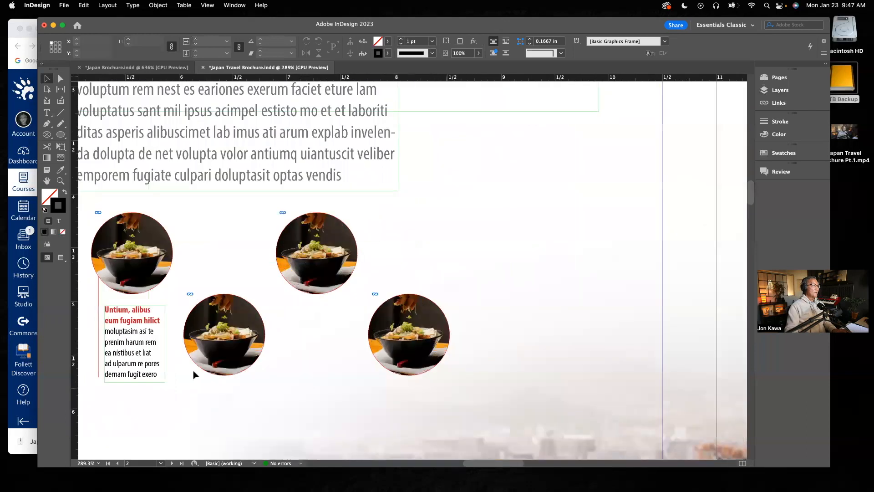
pyautogui.moveTo(472, 468); pyautogui.dragTo(465, 465)
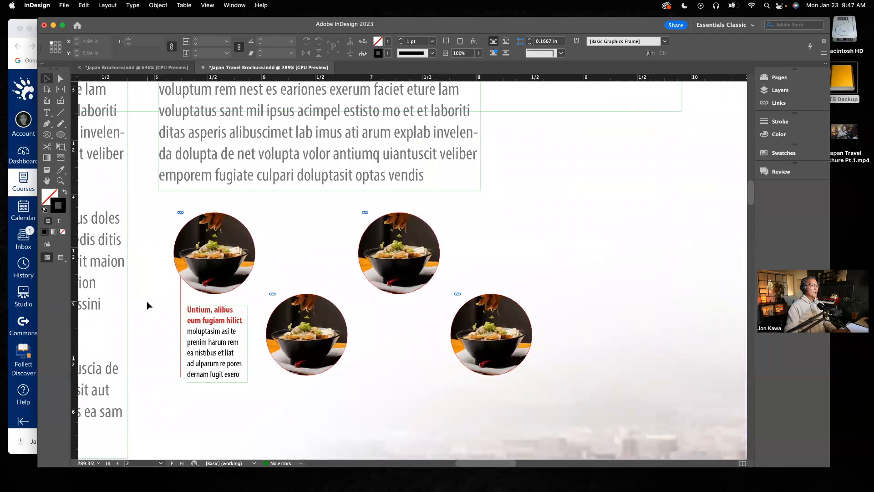
pyautogui.click(218, 321)
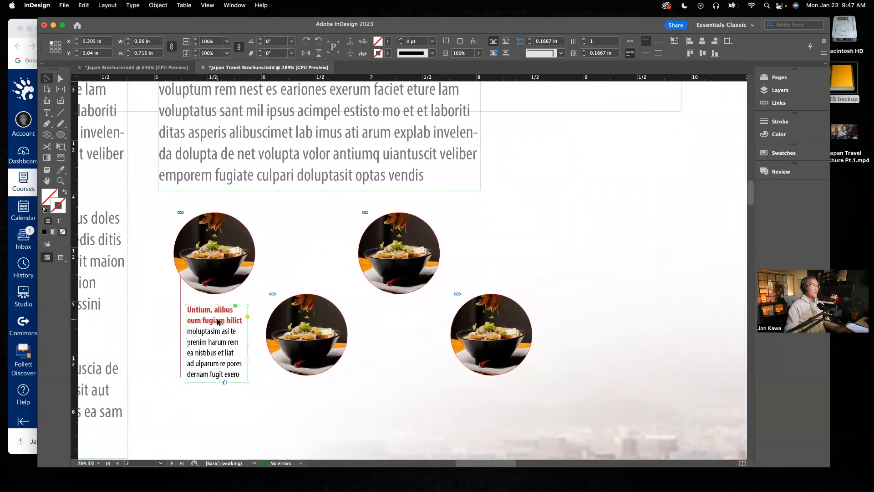
pyautogui.moveTo(220, 323); pyautogui.dragTo(411, 334)
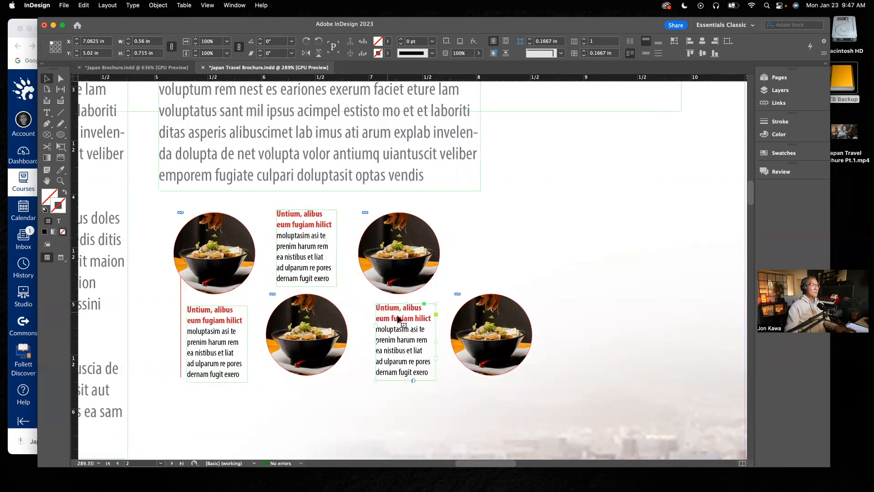
pyautogui.moveTo(415, 325); pyautogui.dragTo(505, 232)
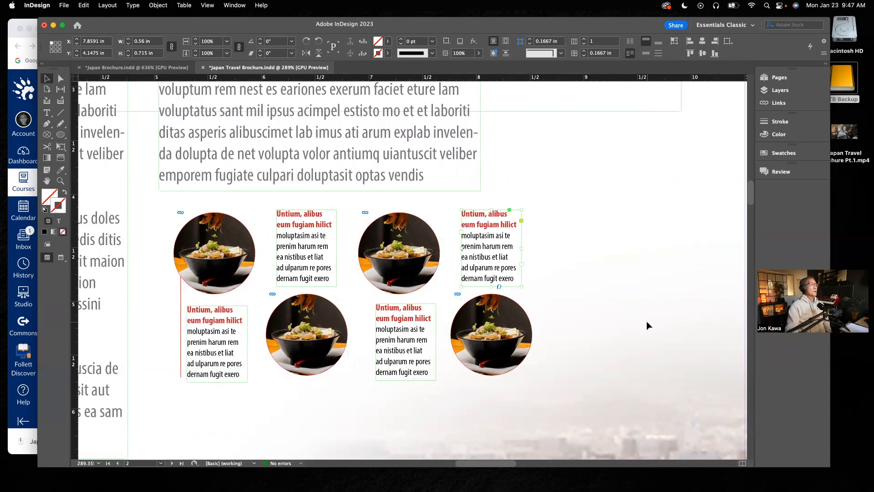
pyautogui.click(175, 68)
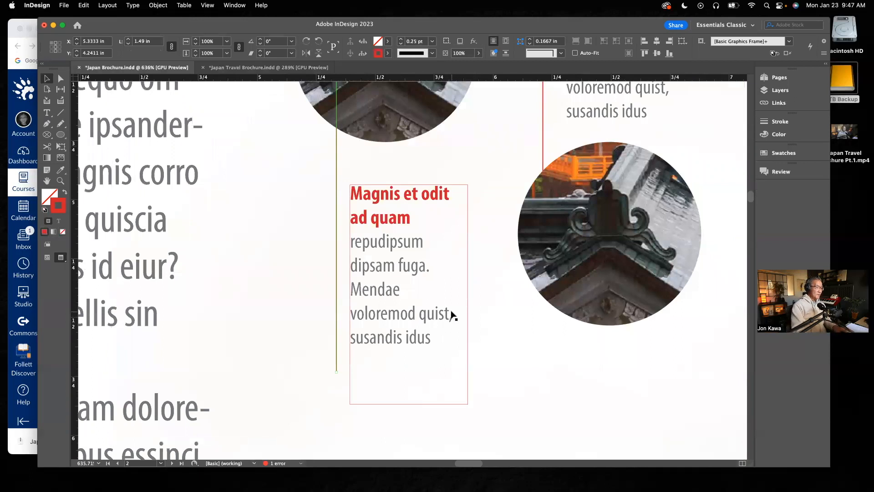
# Return to the Japan Travel Brochure document and move the caption above the second photo slightly to the right
pyautogui.press('super+0')
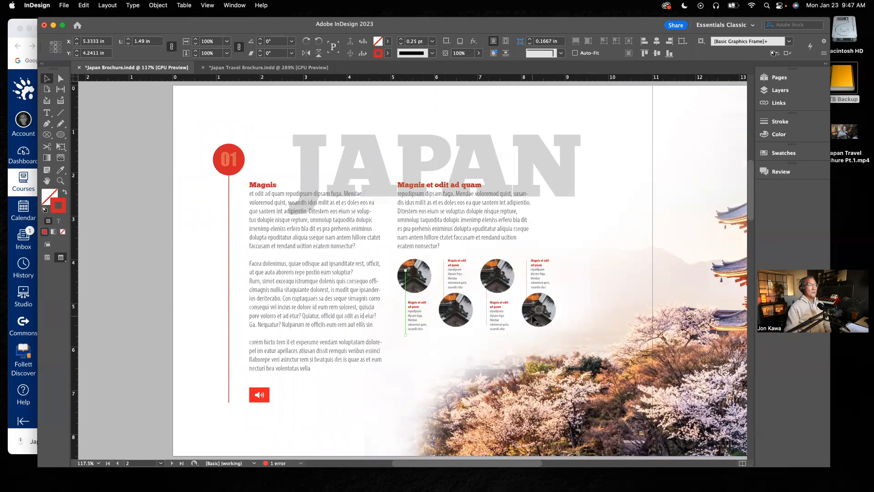
pyautogui.click(301, 68)
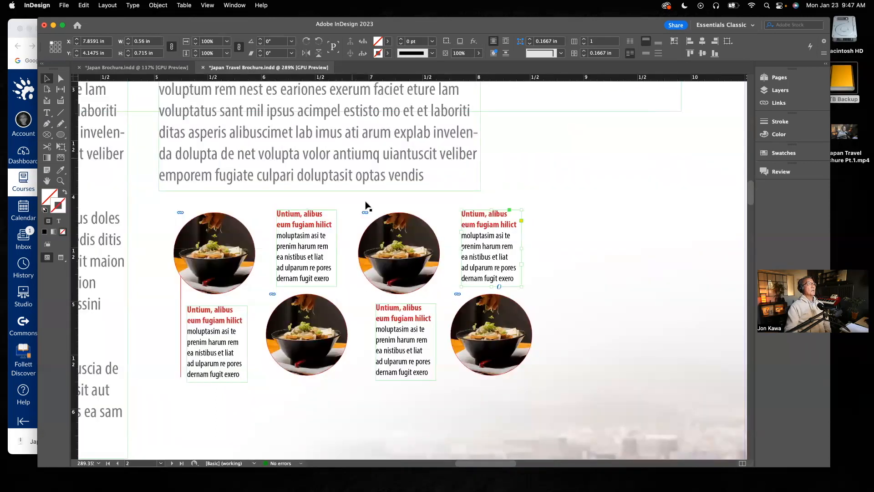
pyautogui.click(308, 250)
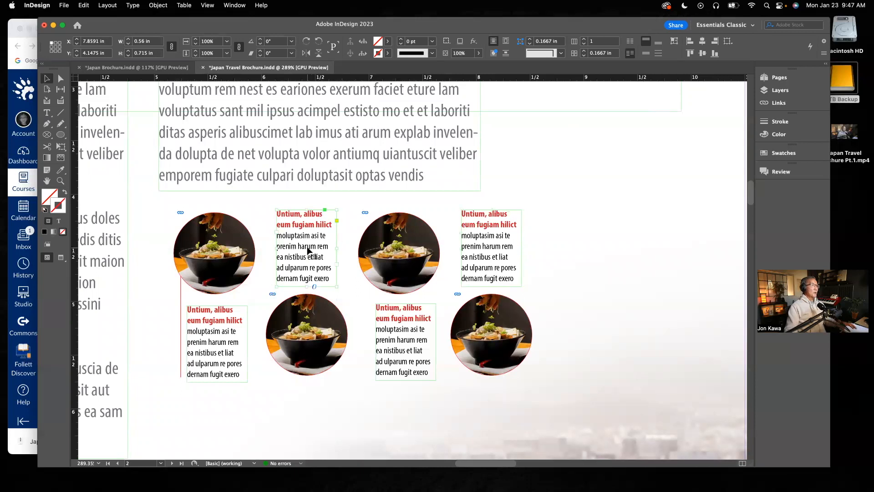
pyautogui.moveTo(309, 250); pyautogui.dragTo(315, 250)
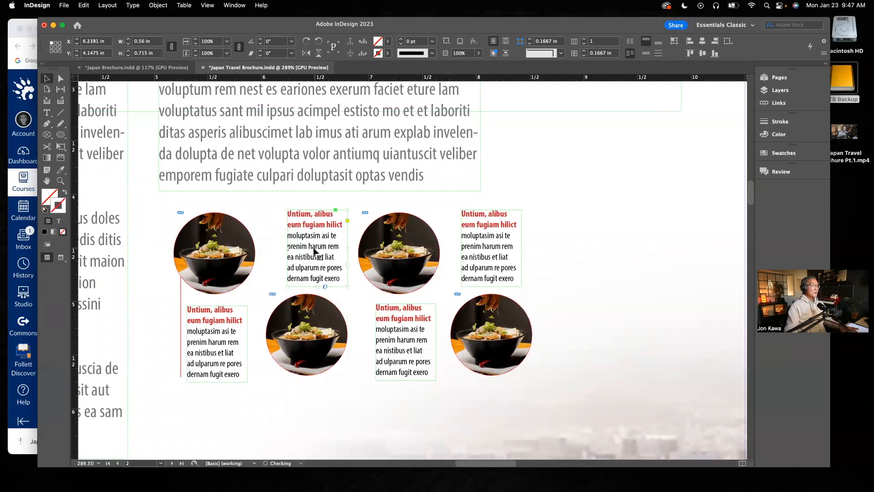
# Duplicate the thin red vertical line beside the second, third and fourth captions, connecting each copy to its circular photo
pyautogui.click(181, 334)
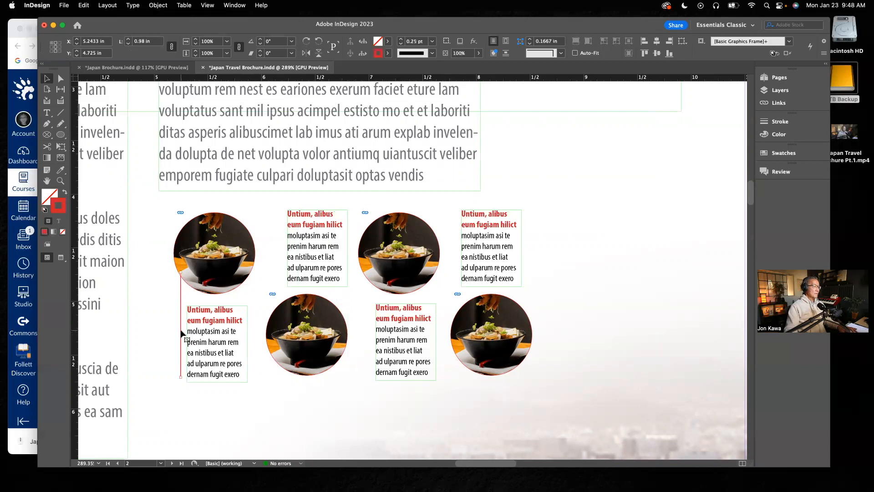
pyautogui.moveTo(181, 333); pyautogui.dragTo(284, 272)
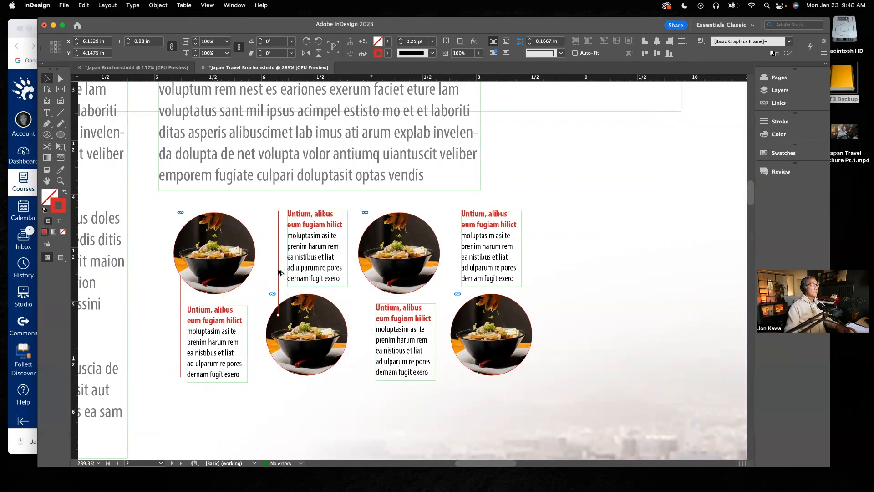
pyautogui.moveTo(280, 273); pyautogui.dragTo(374, 334)
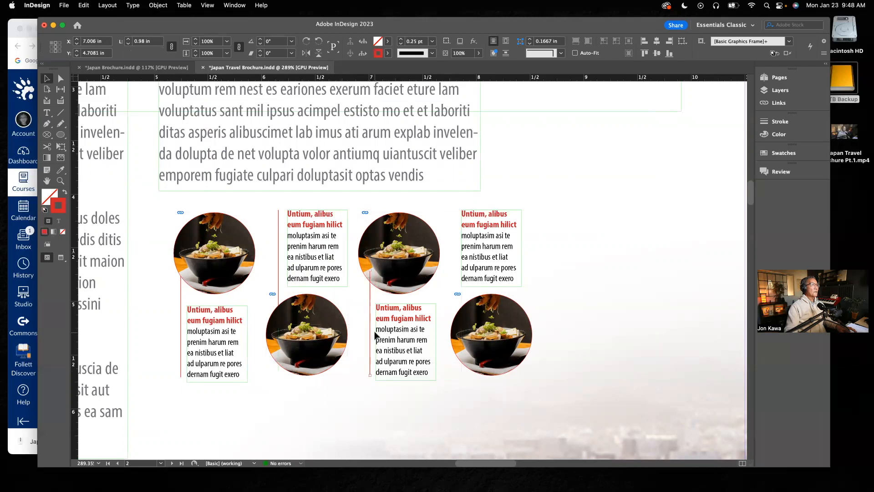
pyautogui.moveTo(372, 323); pyautogui.dragTo(583, 255)
# Move the fourth caption slightly to the right, clear of its red line, and save the document
pyautogui.click(489, 255)
pyautogui.press('super+z')
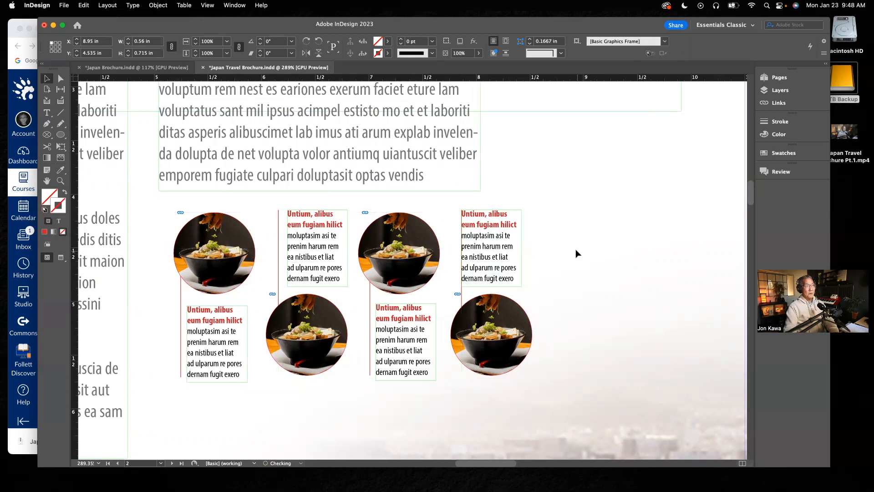
pyautogui.moveTo(501, 256); pyautogui.dragTo(513, 258)
pyautogui.click(672, 384)
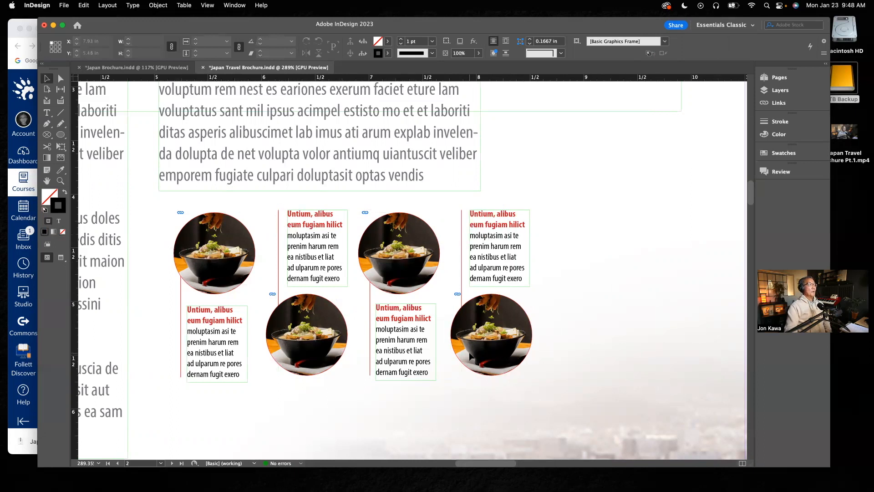
pyautogui.press('super+s')
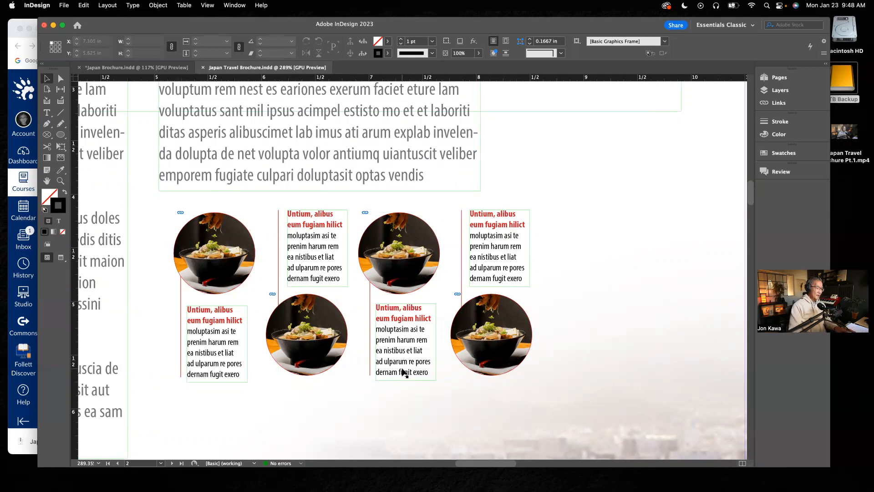
# Compare the full spread with the Japan Brochure reference and check the size of the red 01 circle and its vertical line
pyautogui.press('super+0')
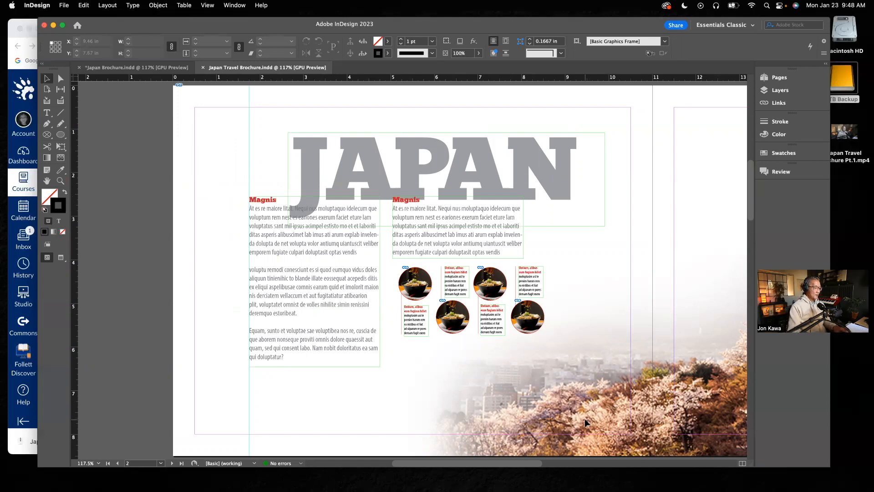
pyautogui.press('super+alt+0')
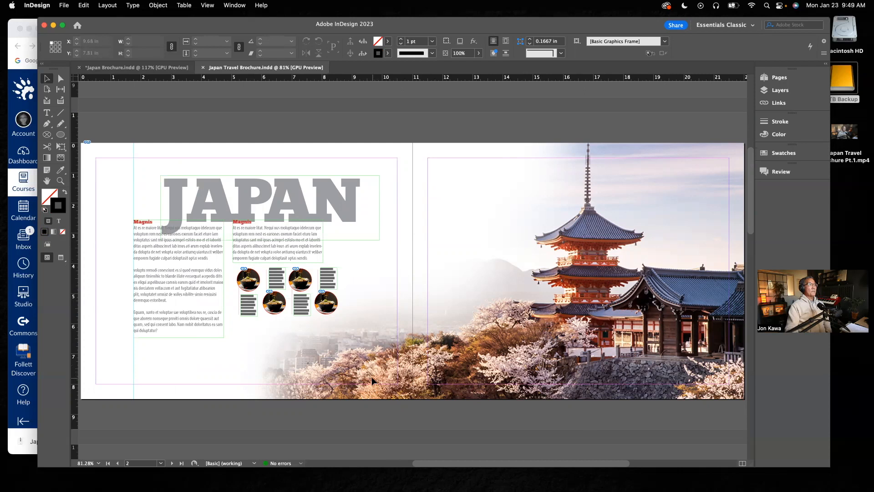
pyautogui.click(133, 68)
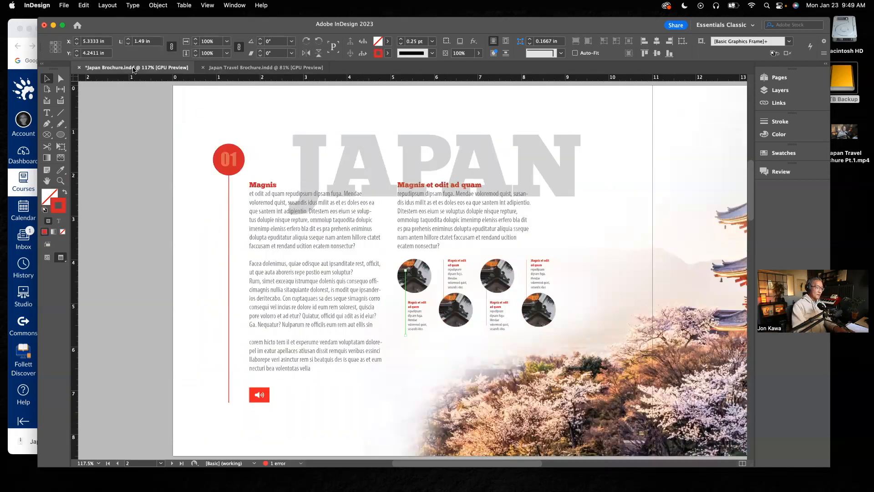
pyautogui.press('super+alt+0')
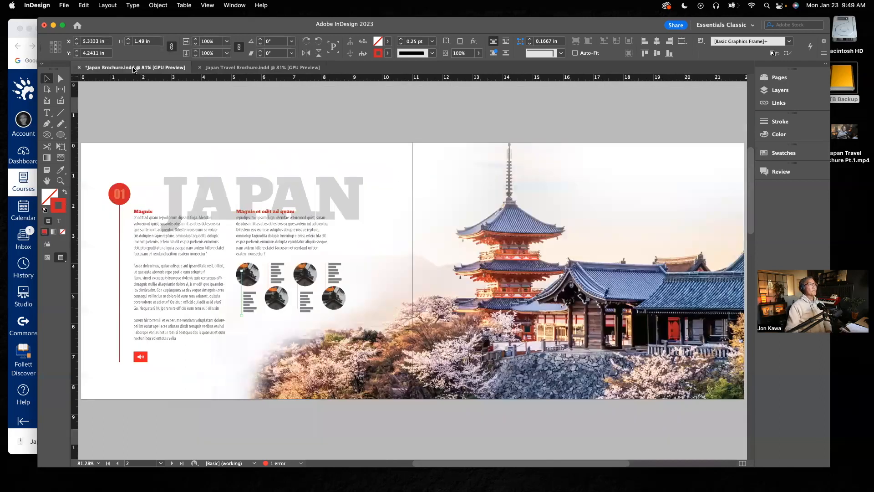
pyautogui.click(246, 67)
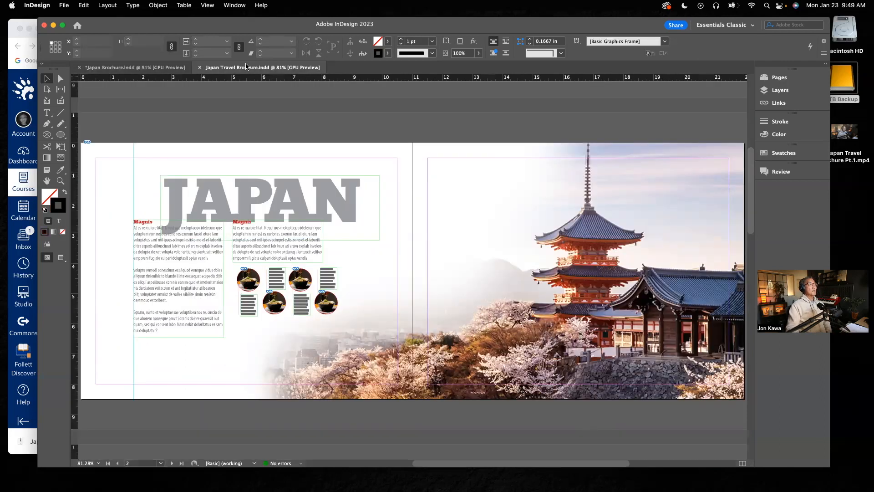
pyautogui.click(164, 68)
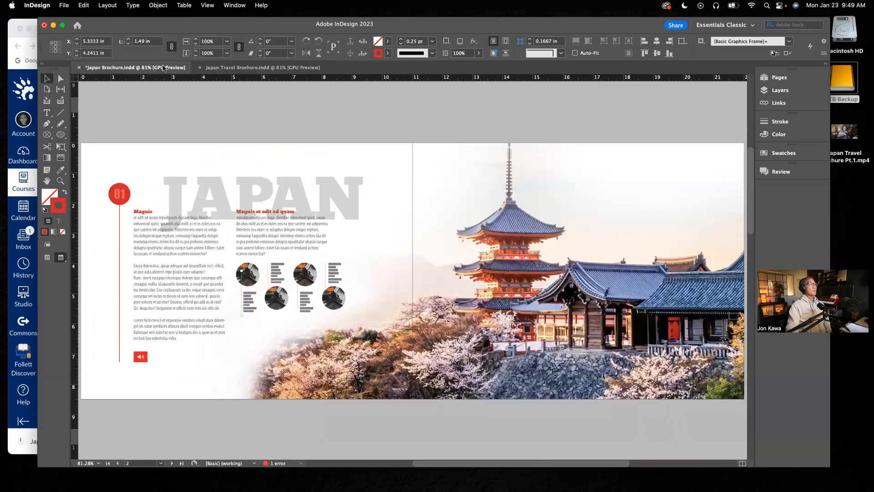
pyautogui.click(222, 68)
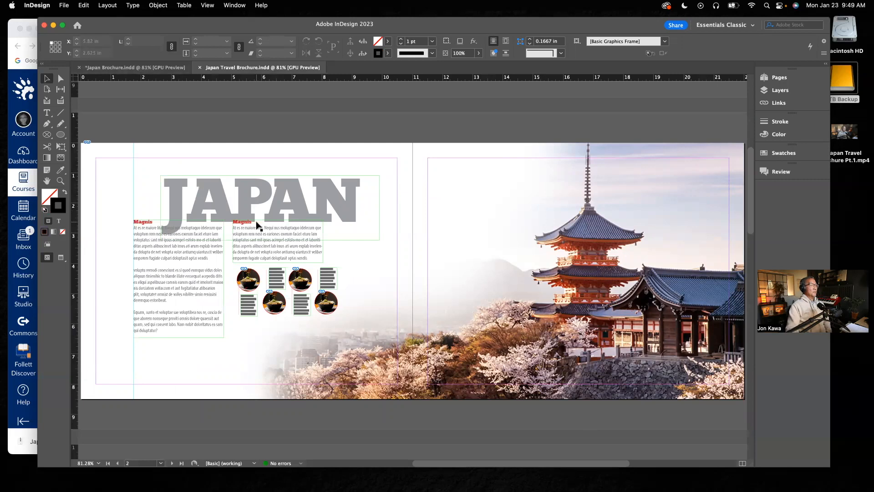
pyautogui.click(153, 68)
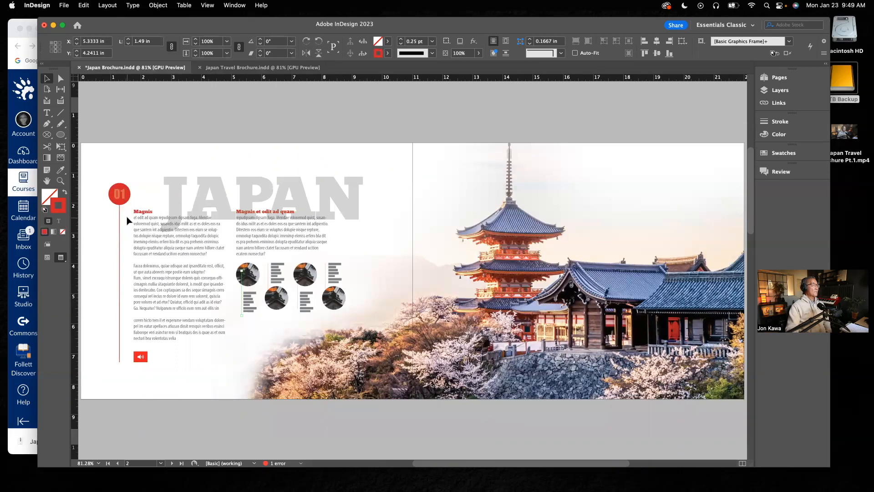
pyautogui.click(116, 186)
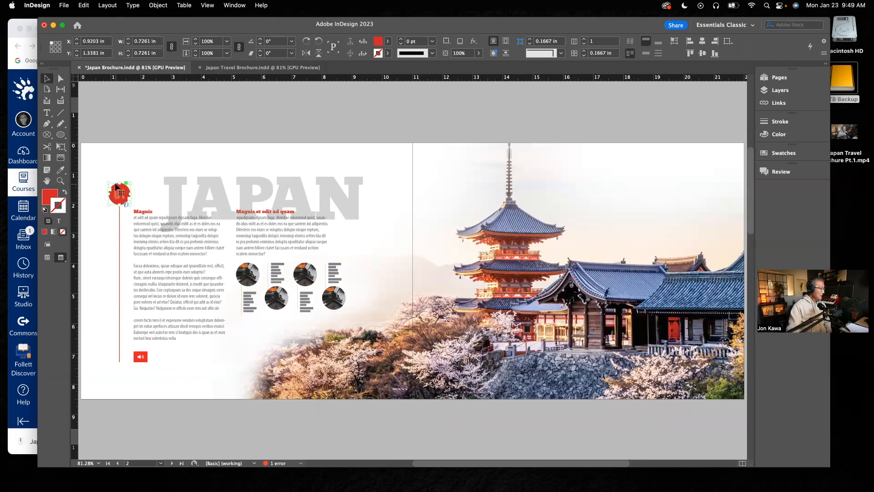
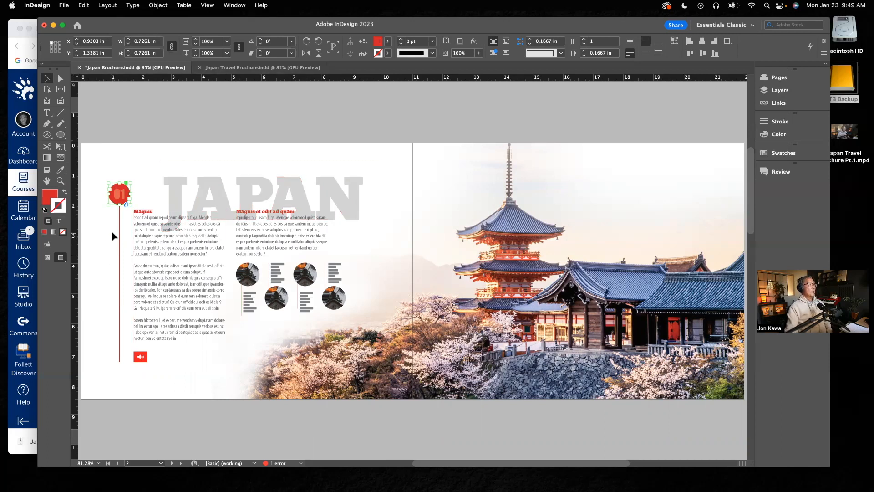
pyautogui.click(119, 241)
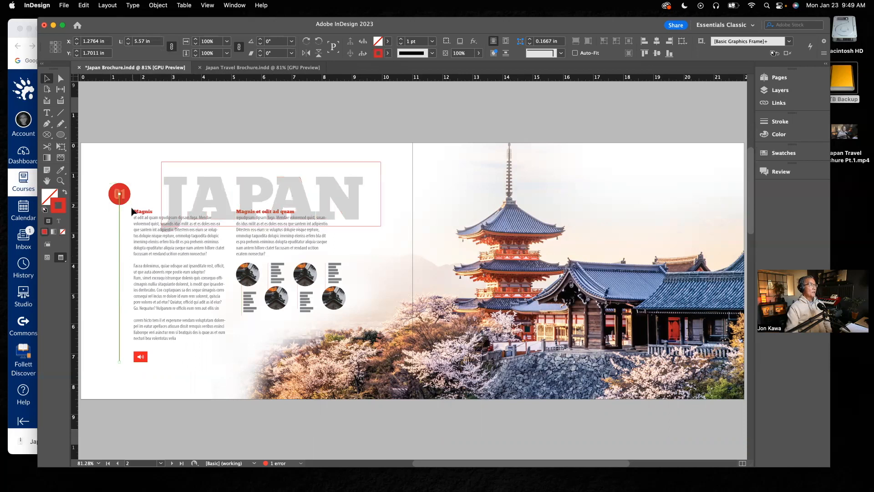
# In the Japan Travel Brochure document, draw a circle about 0.66 in wide on the Images layer, left of the JAPAN headline
pyautogui.click(248, 69)
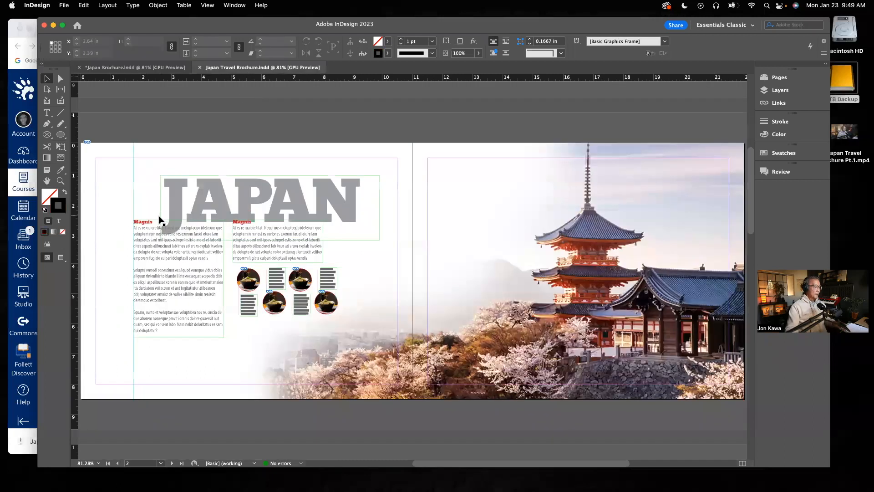
pyautogui.moveTo(96, 183); pyautogui.dragTo(214, 231)
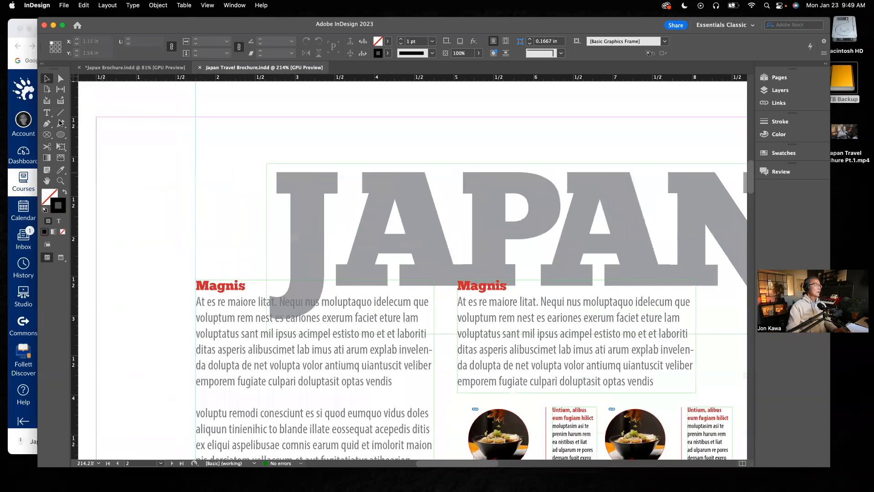
pyautogui.click(788, 91)
pyautogui.click(696, 96)
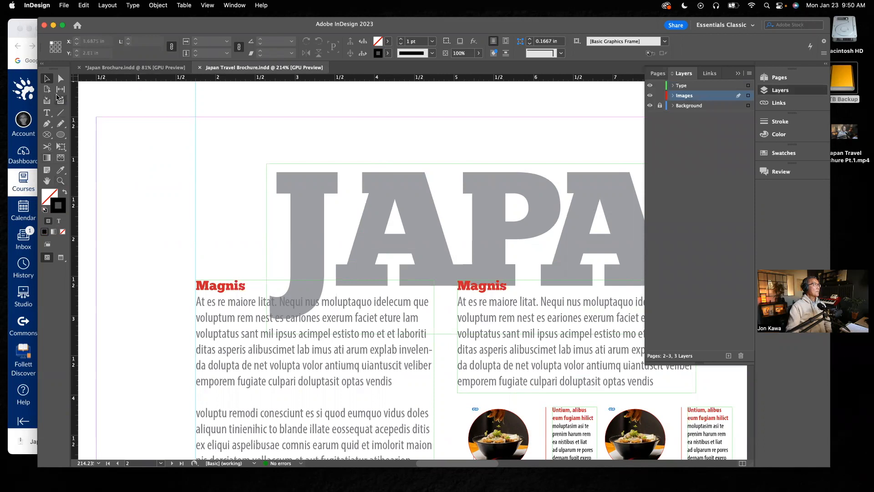
pyautogui.click(60, 135)
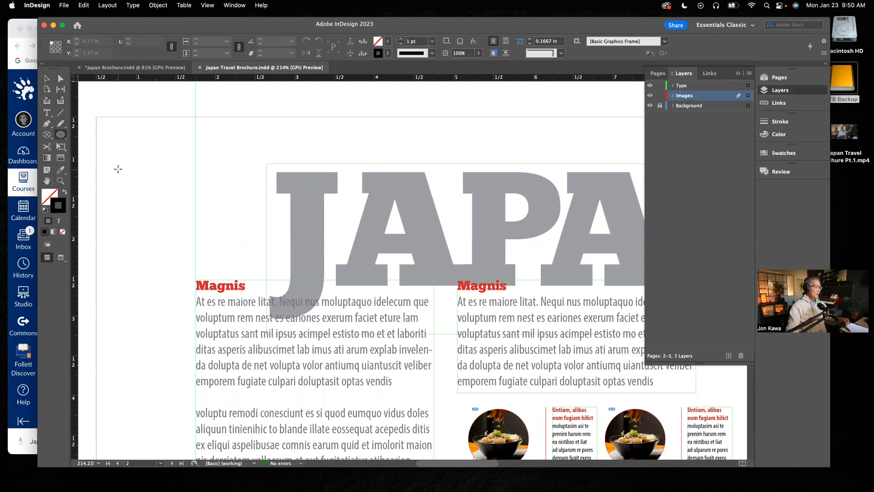
pyautogui.moveTo(107, 161); pyautogui.dragTo(169, 214)
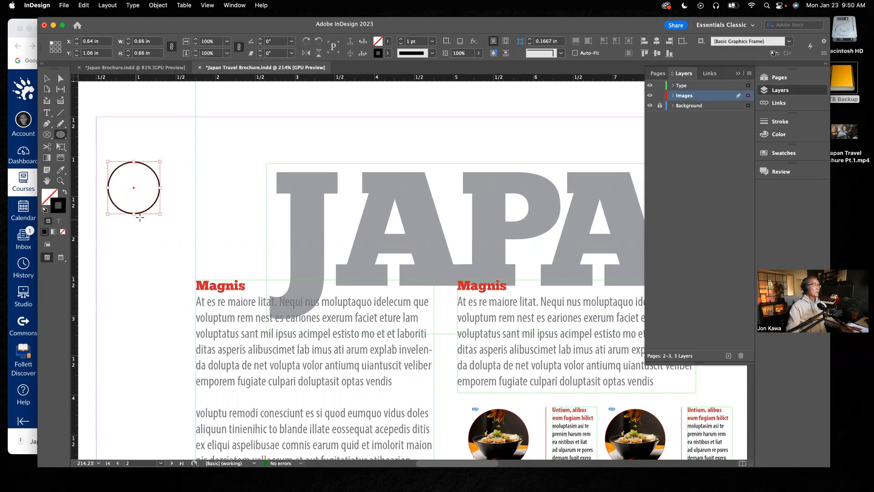
# Set the circle's width and height to 0.7261 in
pyautogui.doubleClick(140, 41)
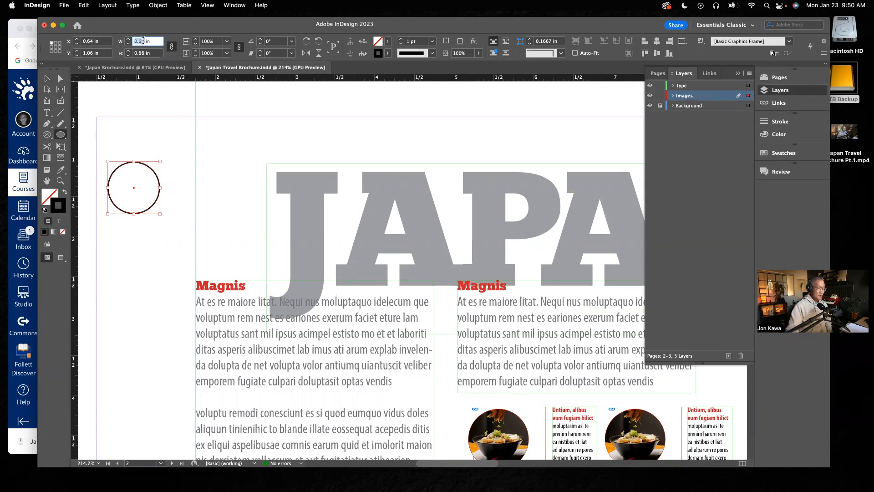
pyautogui.write('.7')
pyautogui.write('26')
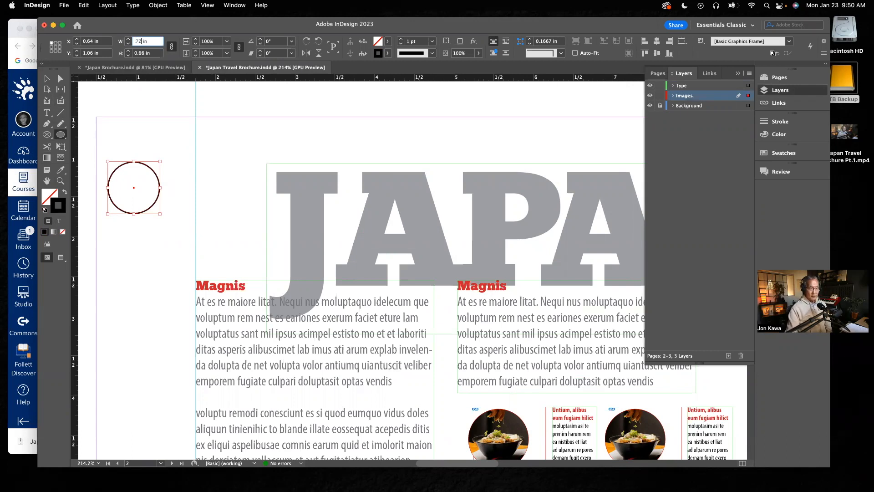
pyautogui.write('1')
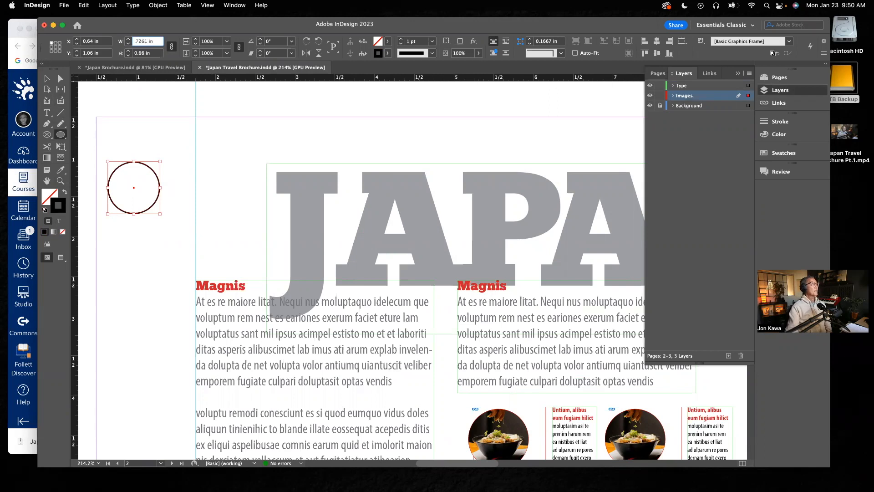
pyautogui.press('Return')
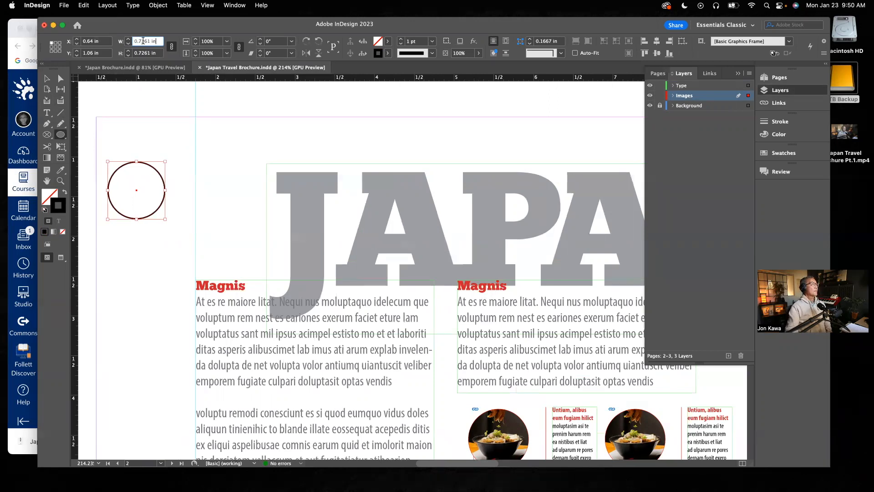
# Remove the circle's stroke and fill it with the red swatch C=15 M=100 Y=100 K=0
pyautogui.click(782, 154)
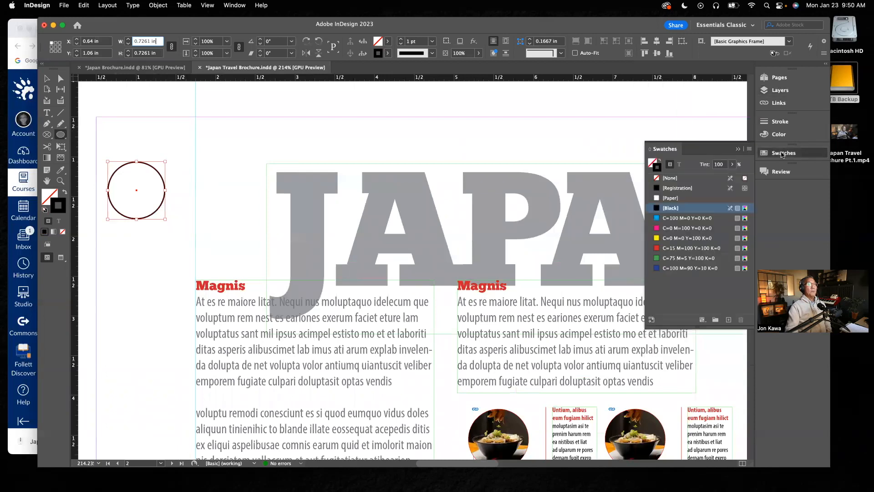
pyautogui.click(668, 178)
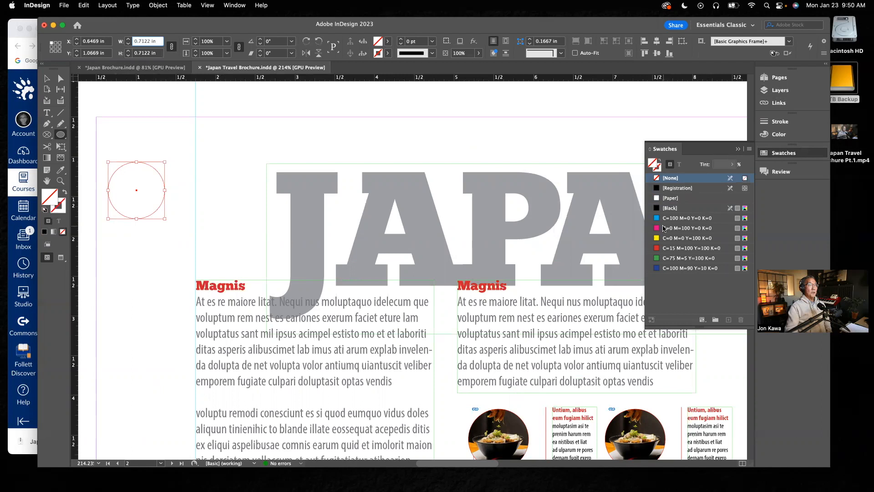
pyautogui.click(657, 249)
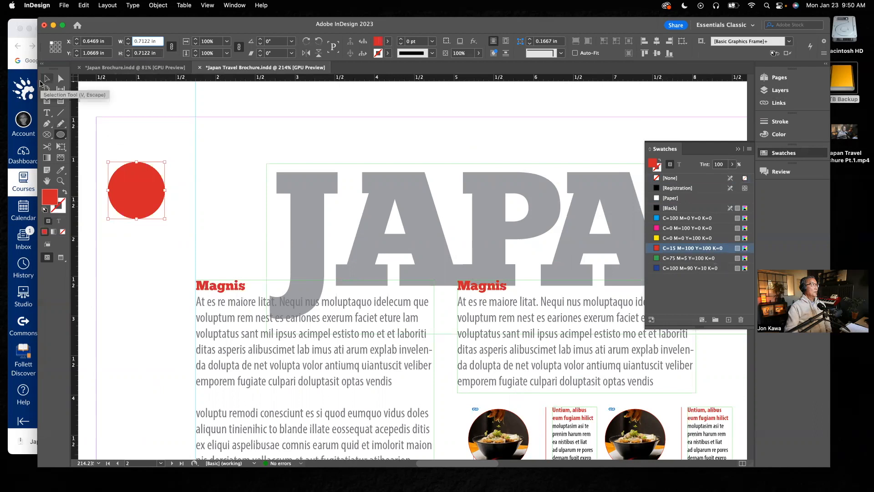
# Check the reference spread, then move the red circle down and slightly right to X 0.75 in, Y 1.55 in
pyautogui.press('super+0')
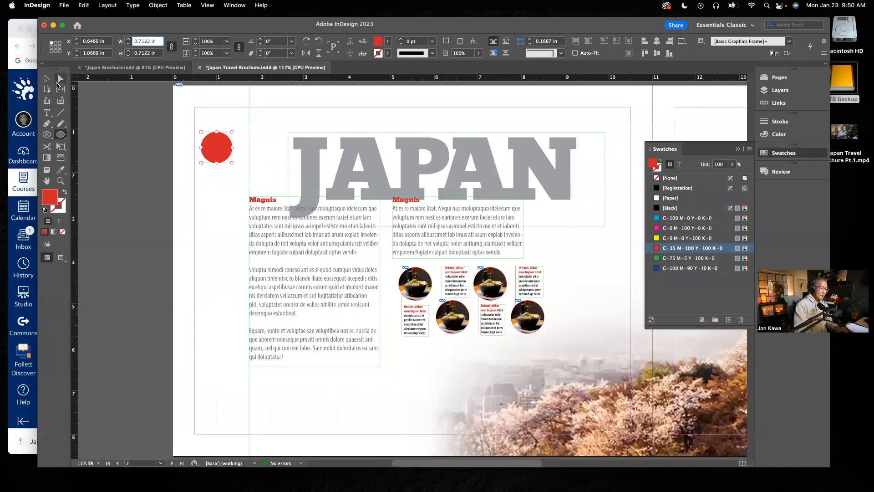
pyautogui.click(60, 112)
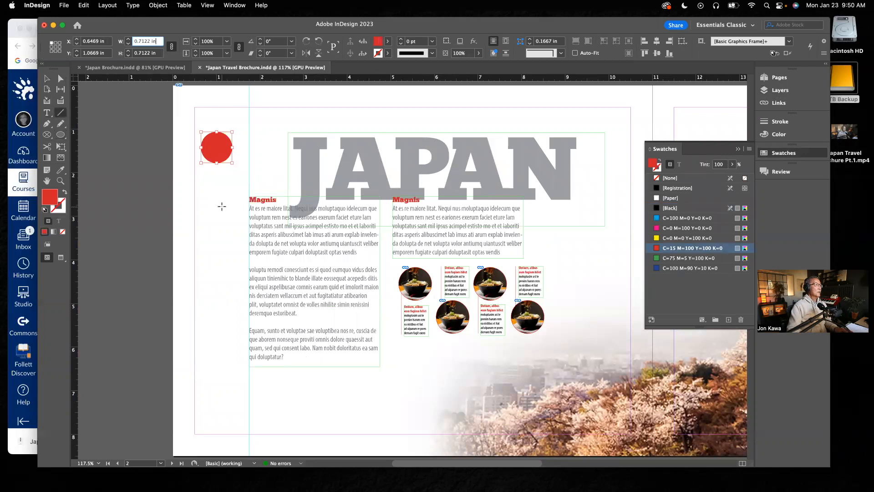
pyautogui.click(169, 70)
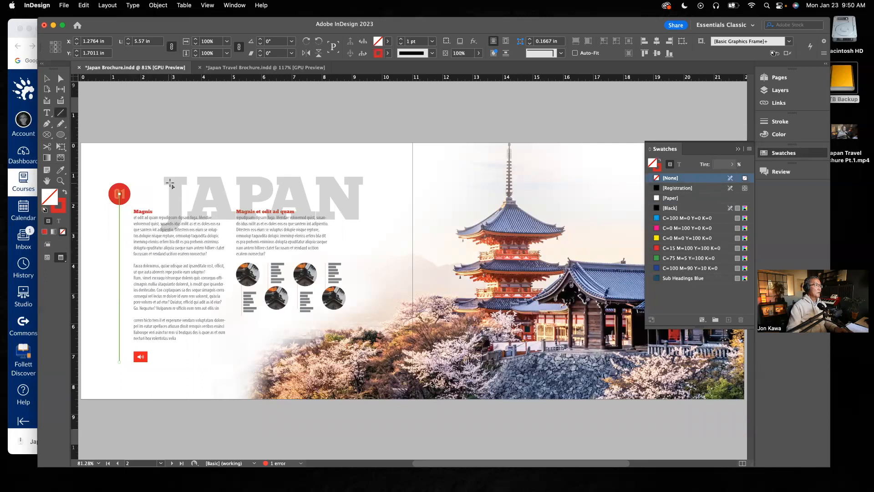
pyautogui.click(237, 69)
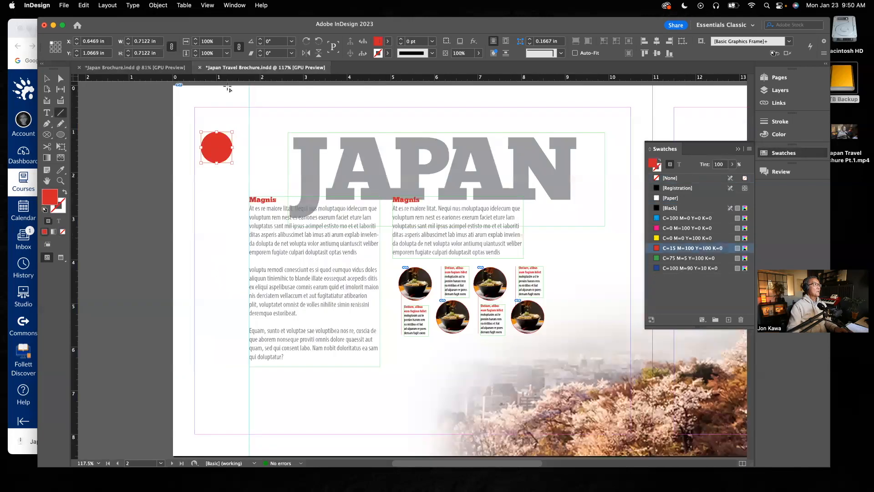
pyautogui.press('v')
pyautogui.moveTo(224, 148); pyautogui.dragTo(223, 170)
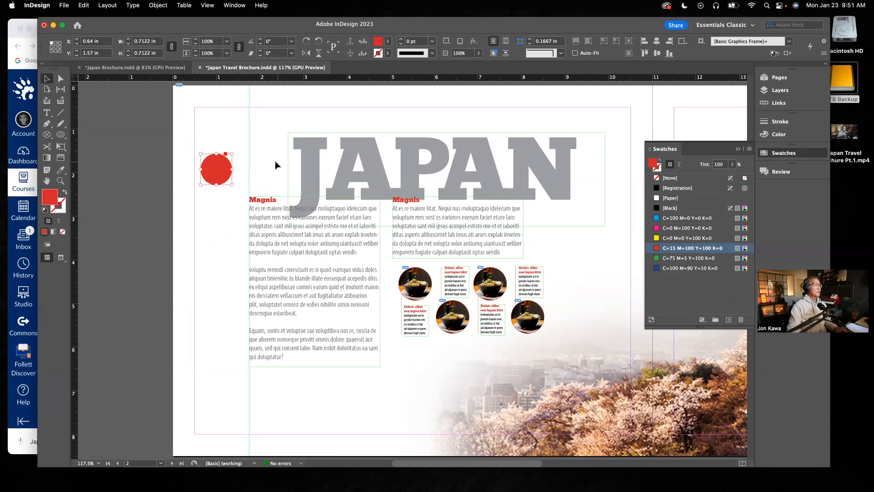
pyautogui.moveTo(221, 167); pyautogui.dragTo(229, 169)
# Draw a vertical line about 5.13 in long down from inside the red circle and colour its stroke C=15 M=100 Y=100 K=0
pyautogui.click(61, 114)
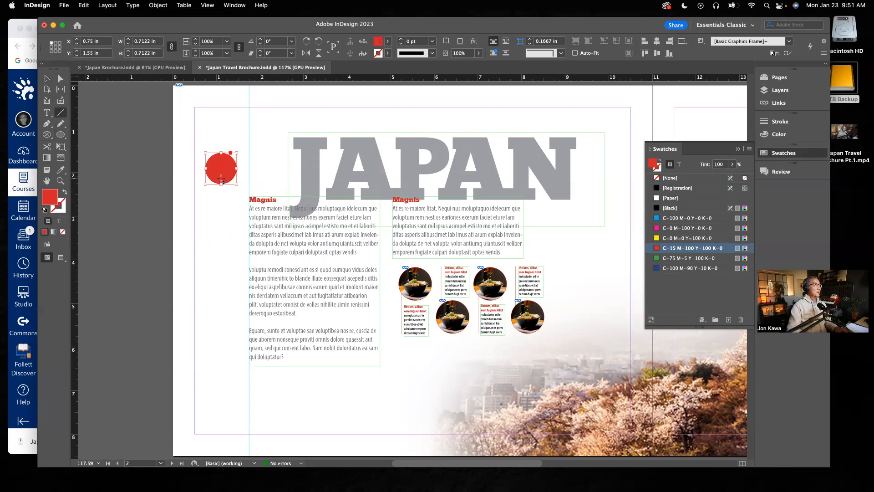
pyautogui.moveTo(222, 179); pyautogui.dragTo(233, 403)
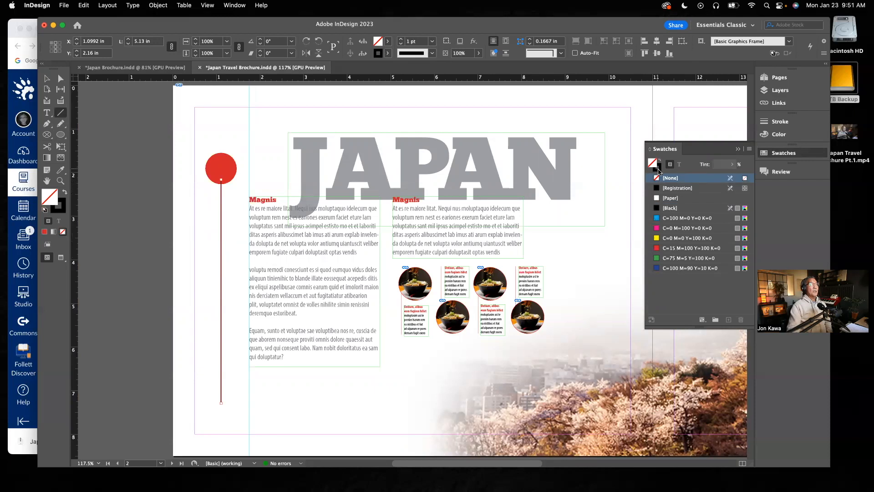
pyautogui.click(658, 171)
pyautogui.click(656, 249)
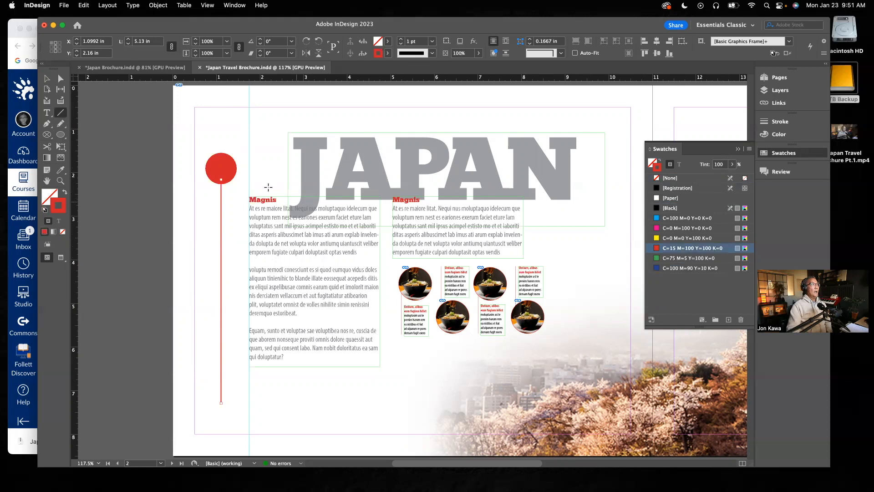
pyautogui.click(46, 79)
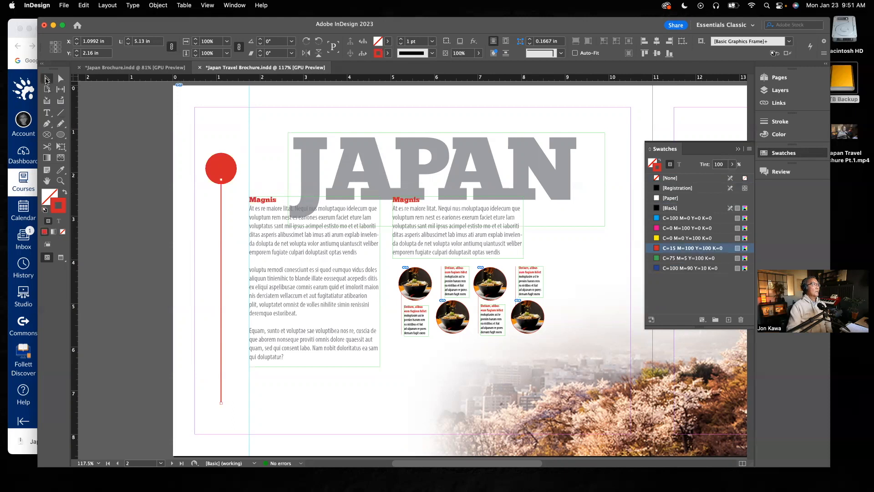
pyautogui.click(210, 199)
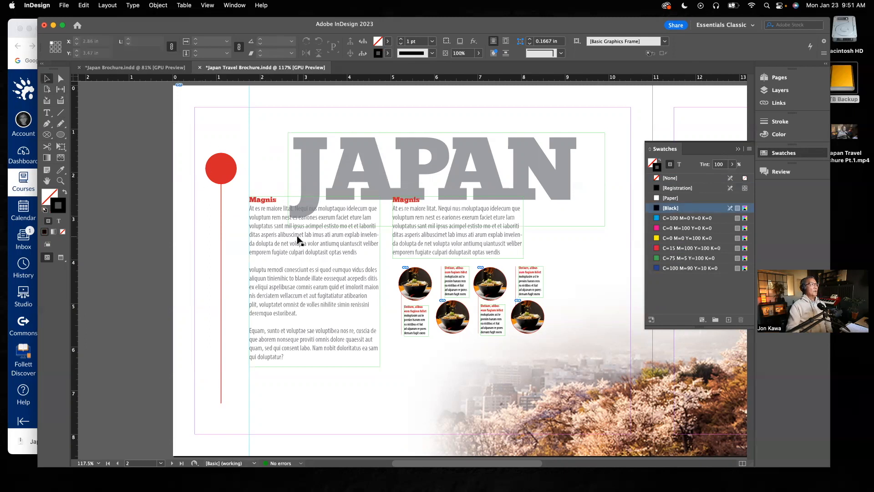
# Show the layers of the Japan Travel Brochure document
pyautogui.click(790, 92)
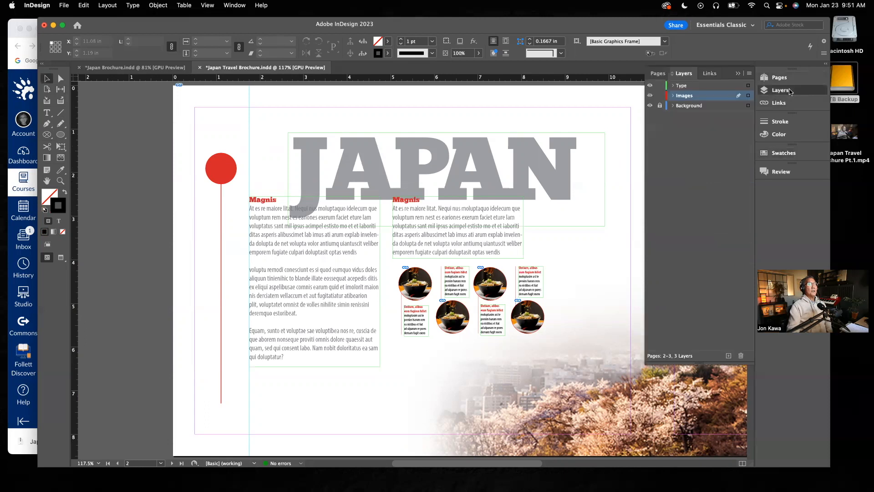
# Draw a small text frame above the red circle on the Type layer
pyautogui.click(684, 88)
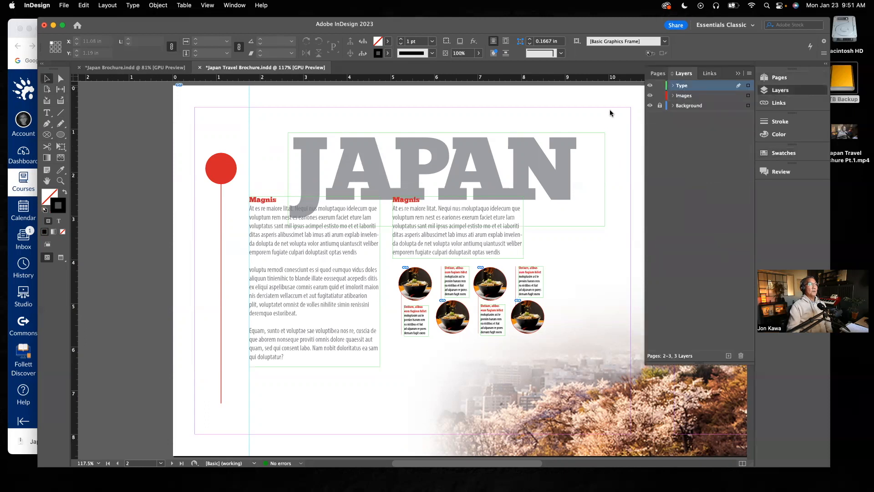
pyautogui.click(46, 113)
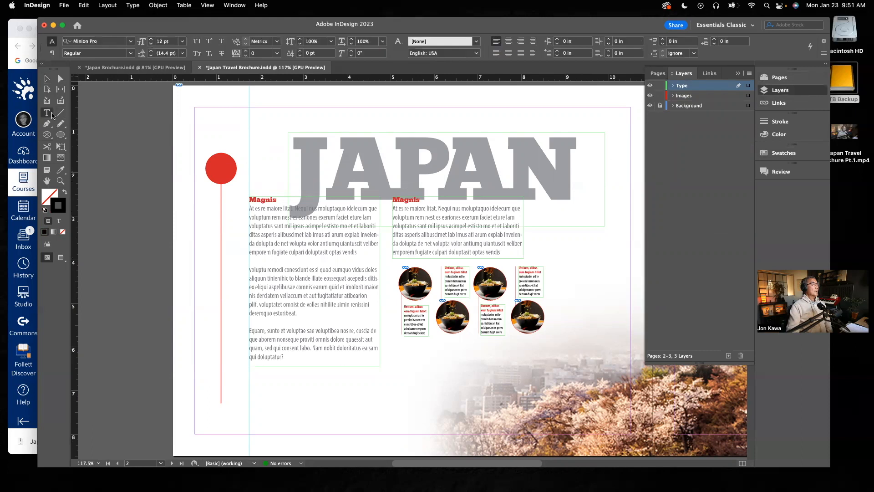
pyautogui.moveTo(197, 113); pyautogui.dragTo(231, 138)
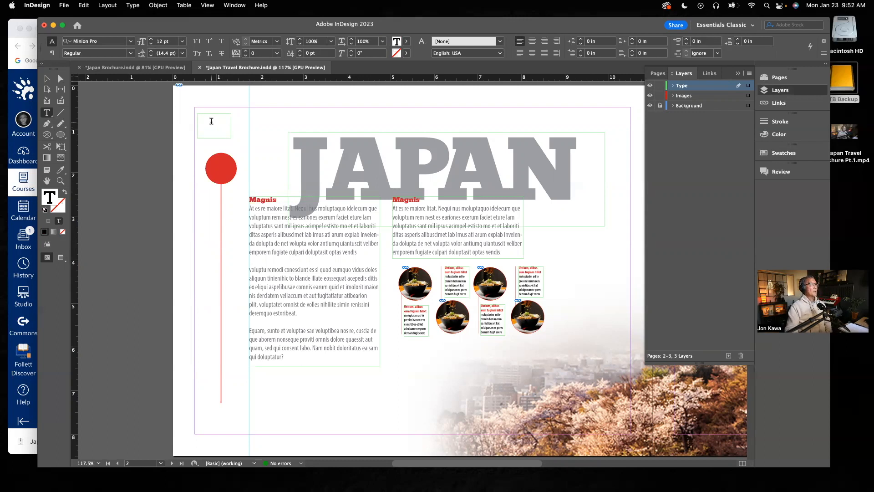
# Set the new text frame's font to Impact
pyautogui.click(130, 41)
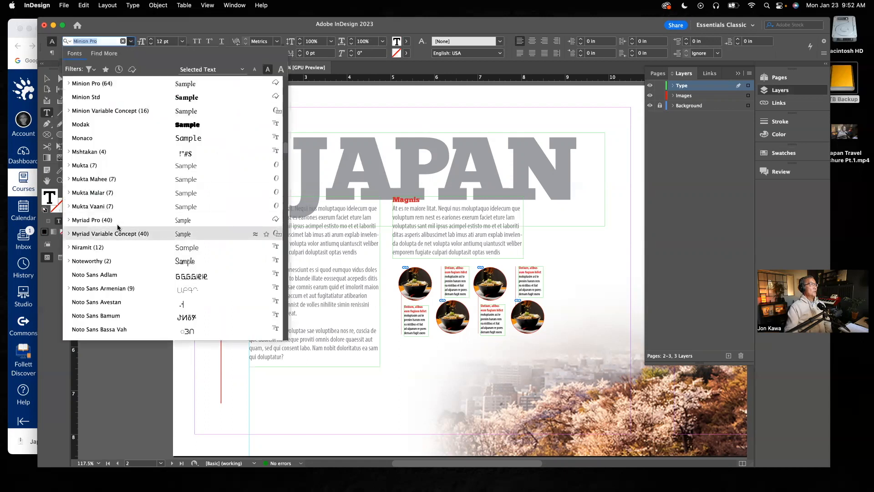
pyautogui.scroll(-20, 118, 231)
pyautogui.scroll(-20, 118, 232)
pyautogui.scroll(15, 119, 231)
pyautogui.click(93, 182)
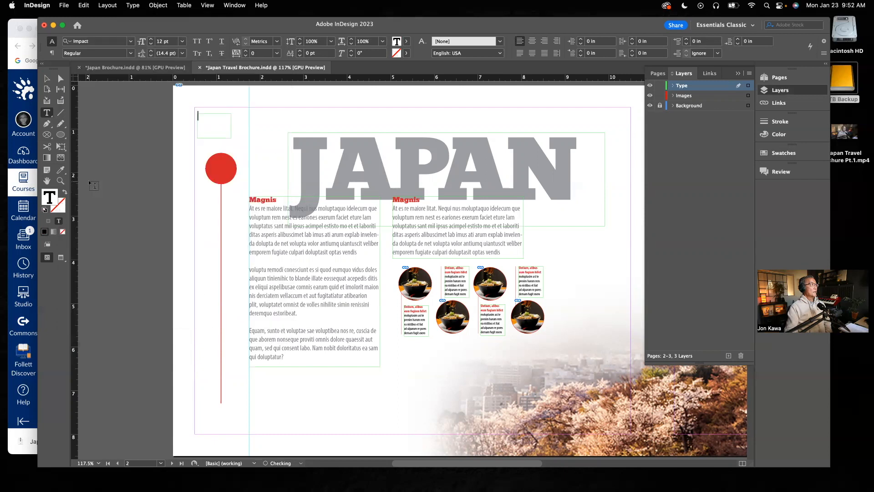
# Set the font size in the new text frame to 45 pt
pyautogui.tripleClick(165, 41)
pyautogui.write('45')
pyautogui.press('Return')
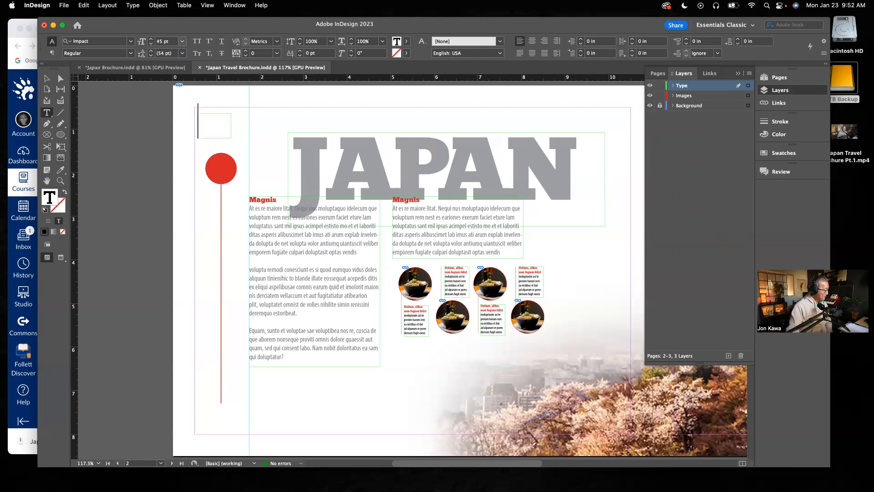
# Enter "01" as centred 28 pt text in the new frame above the red circle
pyautogui.click(149, 42)
pyautogui.write('285')
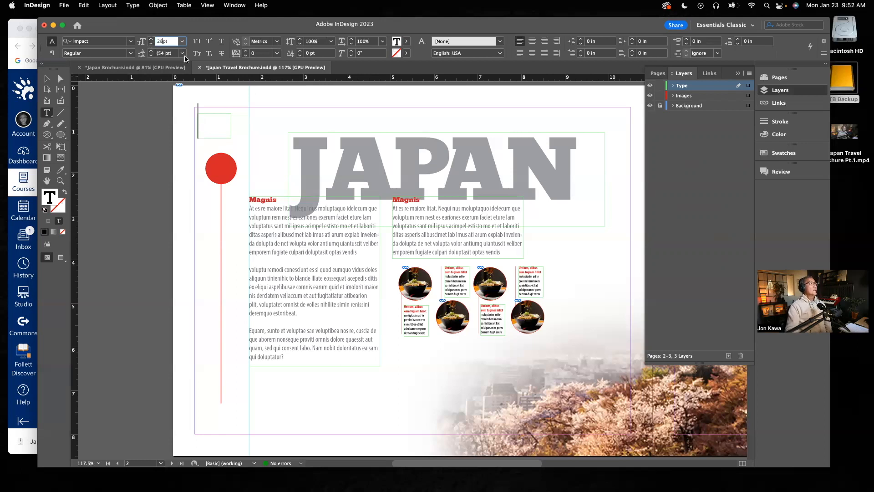
pyautogui.press('Return')
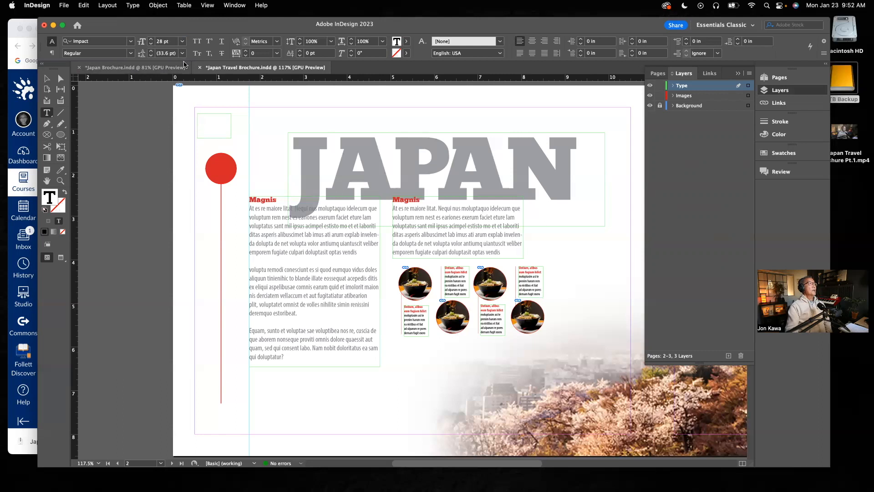
pyautogui.click(535, 42)
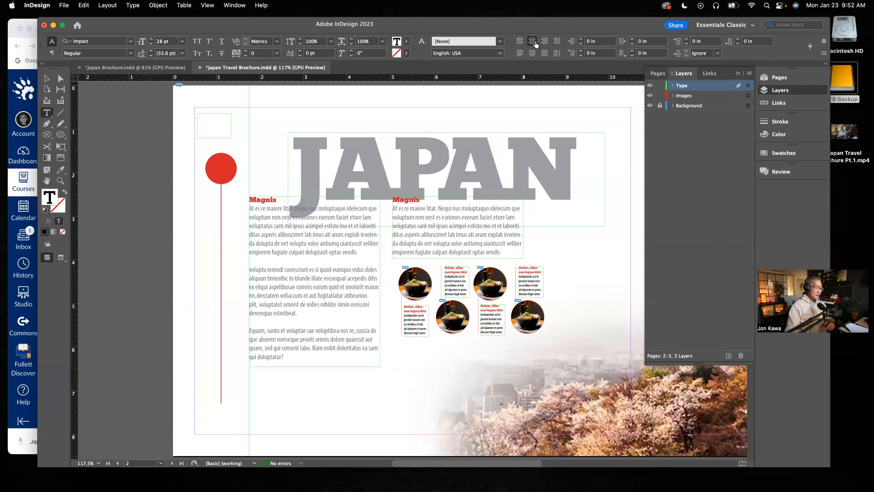
pyautogui.write('01')
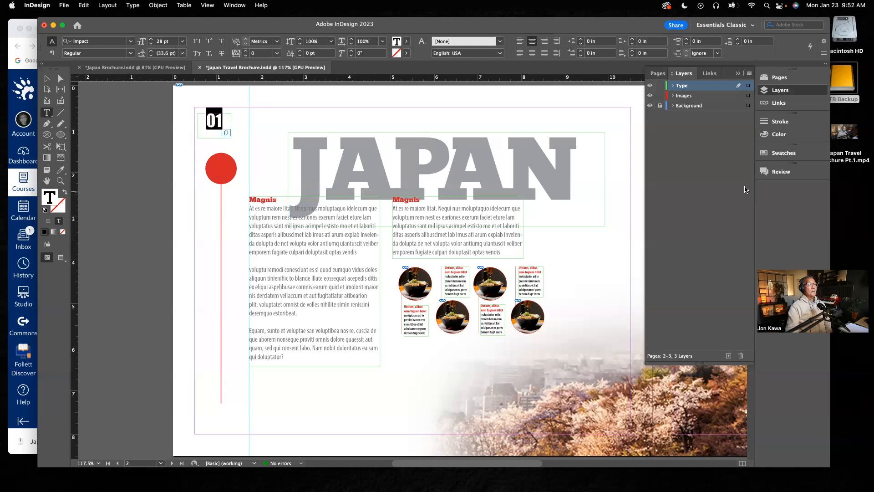
# Lighten the "01" text to a 45% tint of the Black swatch
pyautogui.click(783, 154)
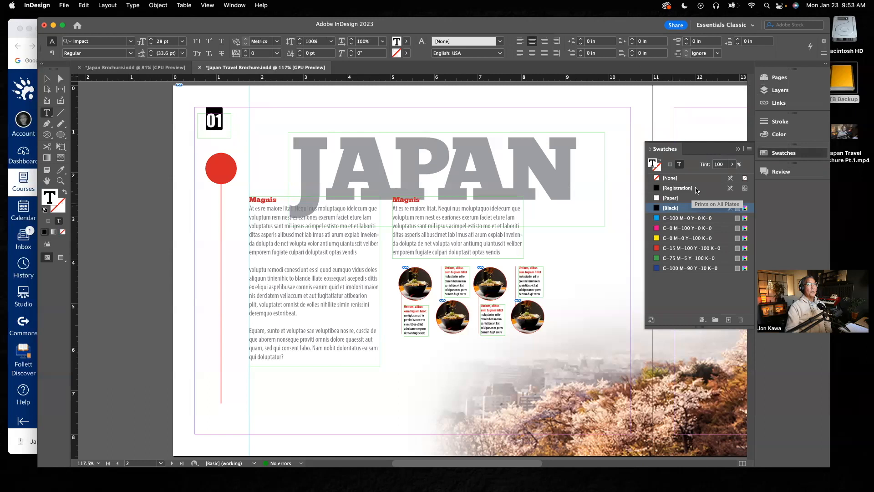
pyautogui.click(732, 165)
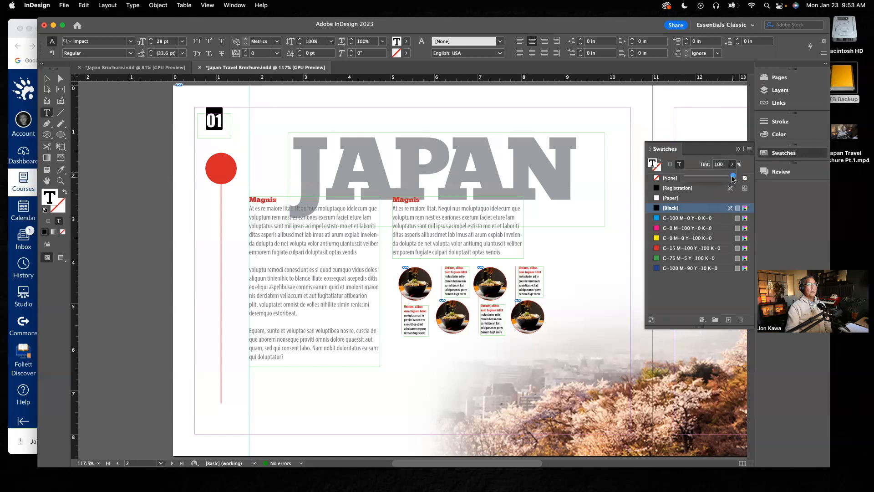
pyautogui.moveTo(733, 176); pyautogui.dragTo(706, 179)
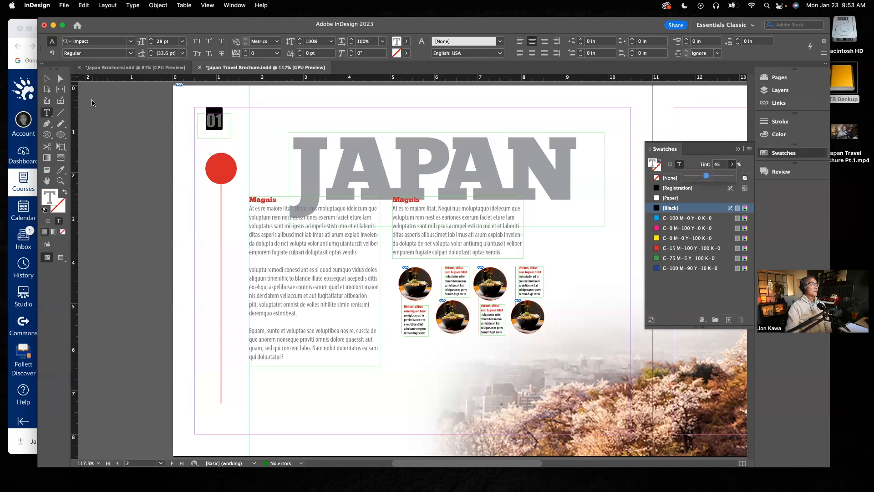
# Move the "01" text frame onto the centre of the red circle
pyautogui.click(45, 78)
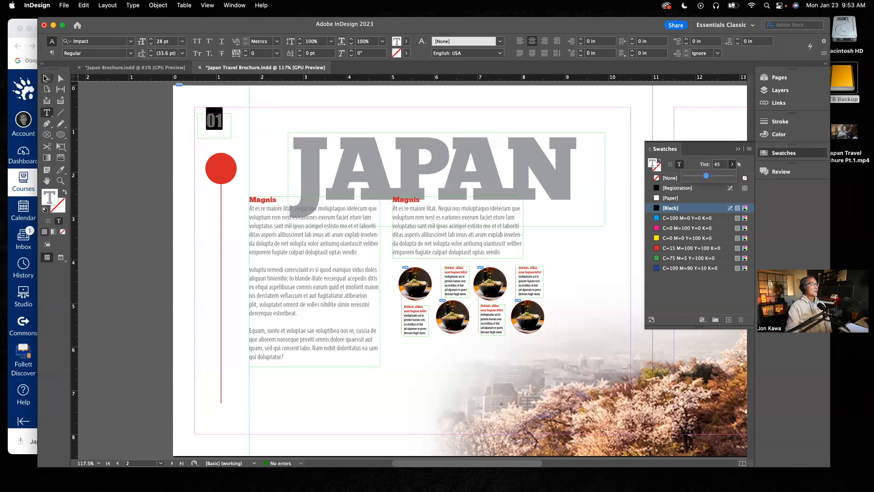
pyautogui.moveTo(214, 138); pyautogui.dragTo(221, 169)
pyautogui.click(209, 128)
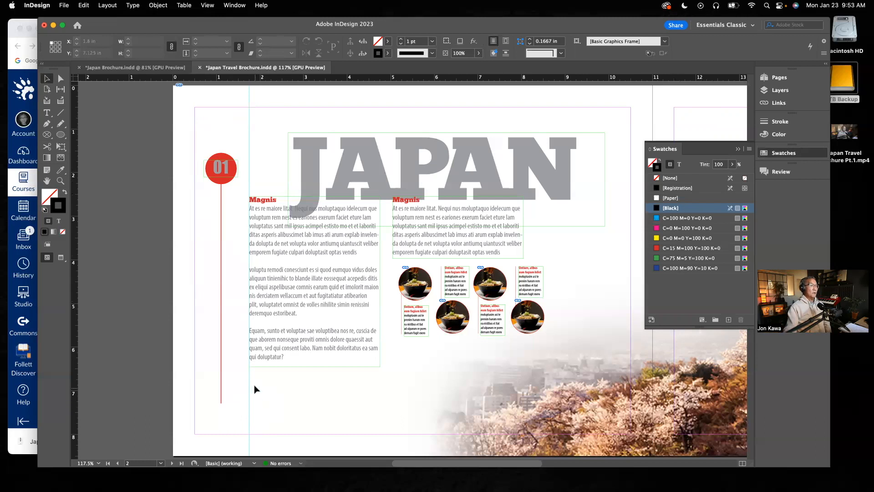
# Fit the whole spread in the window and show it in preview mode without guides and frame edges
pyautogui.click(738, 149)
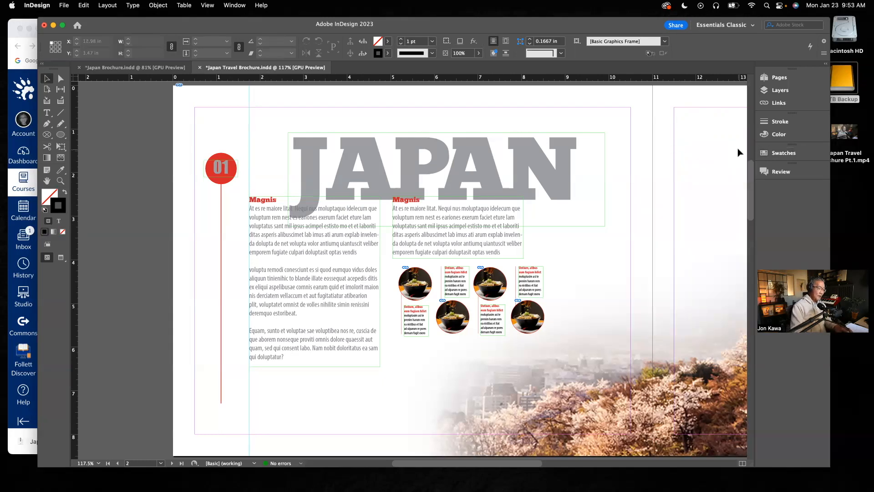
pyautogui.press('super+alt+0')
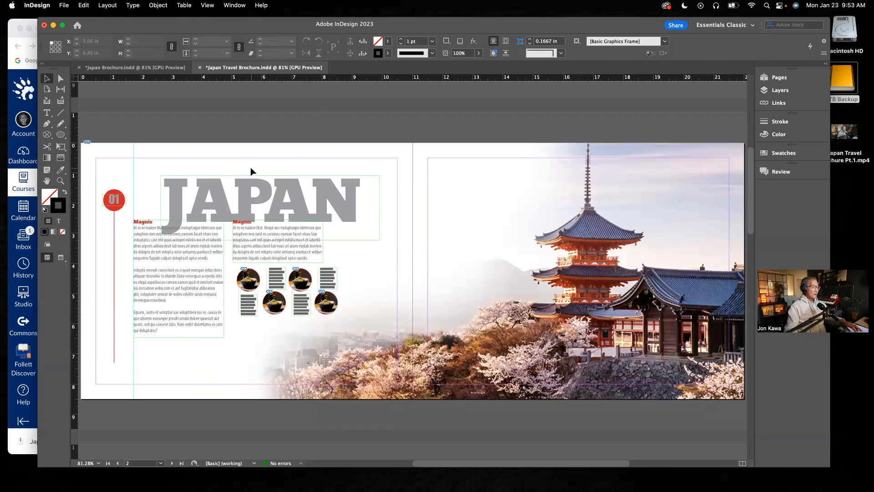
pyautogui.press('w')
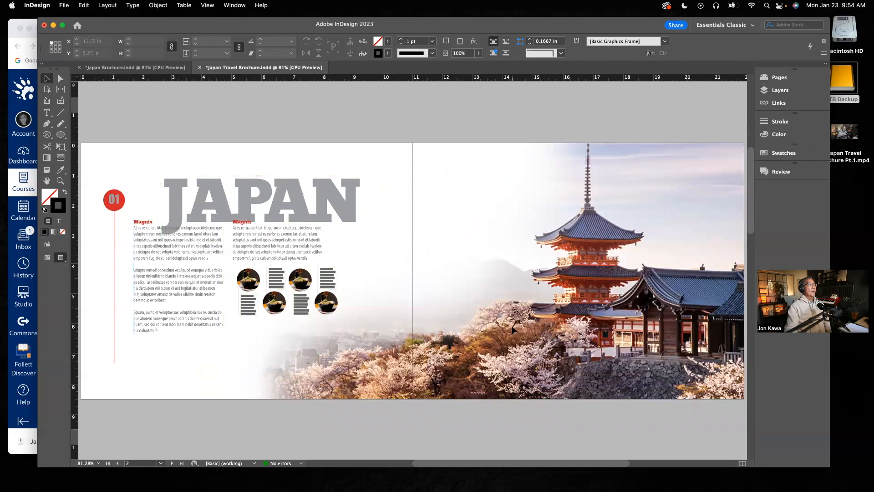
# Compare the spread with the finished layout in Japan Brochure.indd, ending back in Japan Travel Brochure.indd
pyautogui.click(152, 68)
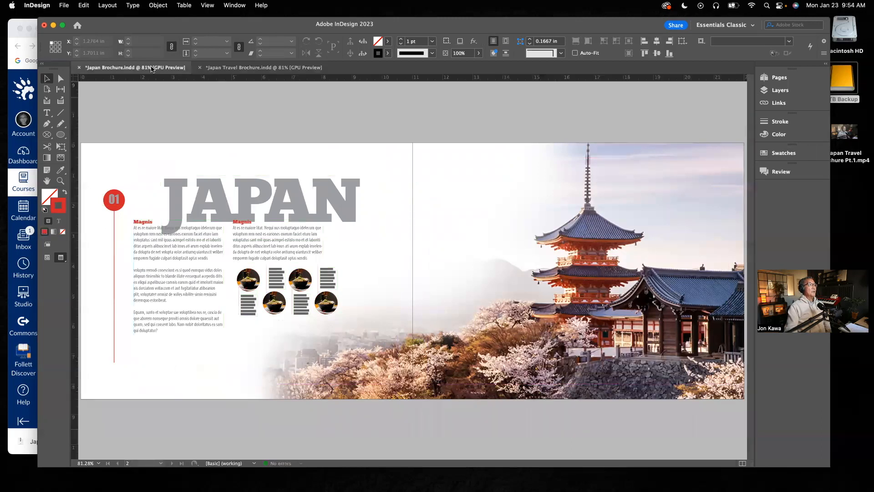
pyautogui.click(253, 68)
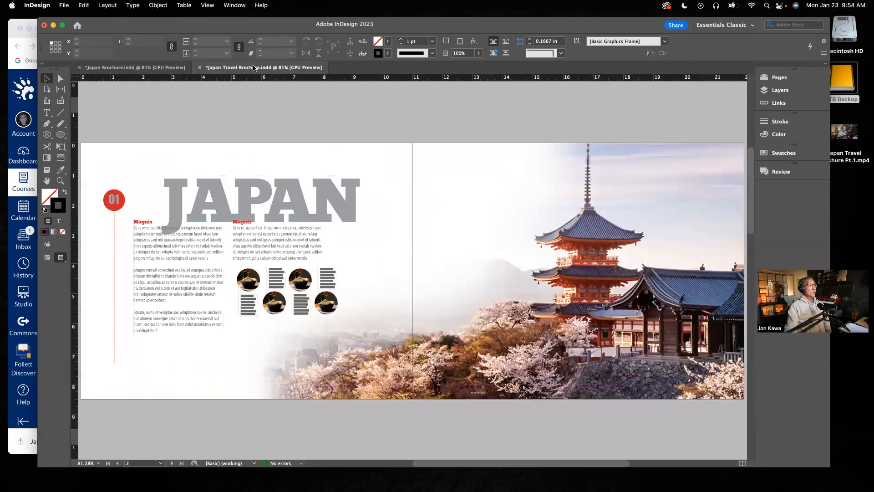
pyautogui.click(180, 69)
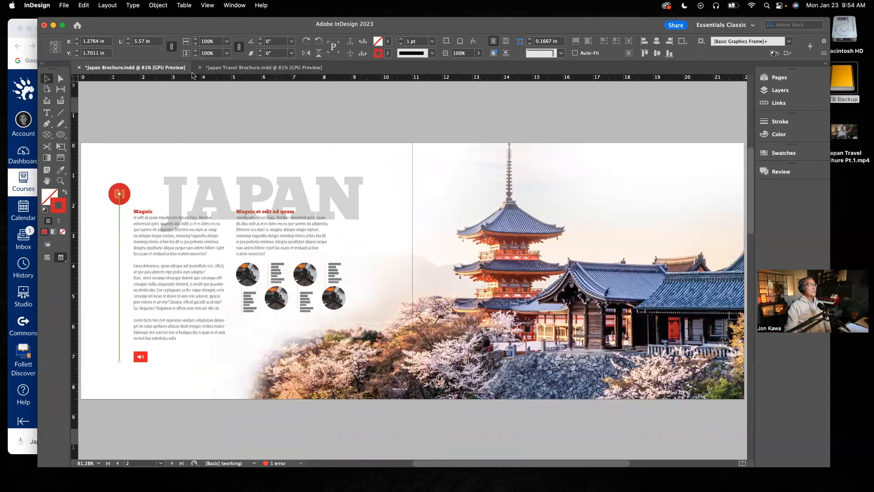
pyautogui.click(250, 68)
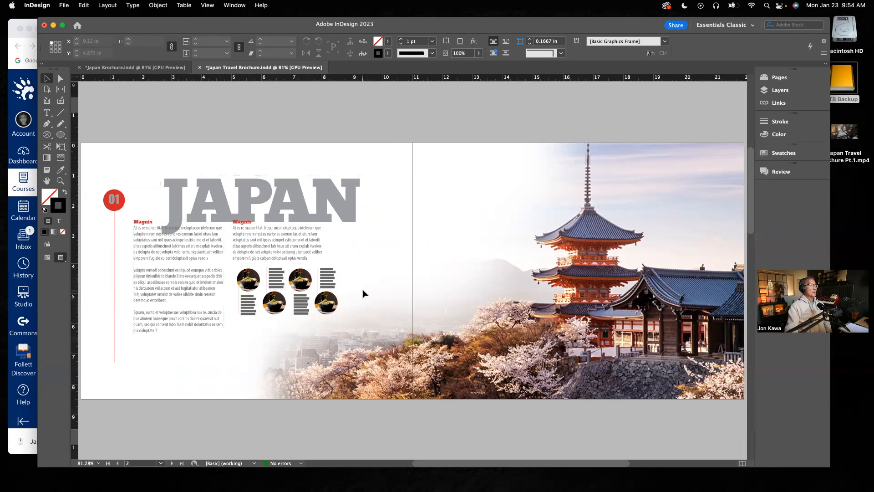
# Shift the second Magnis text column horizontally to about X 5.22 in, in line with the food circles, and save the document
pyautogui.click(270, 241)
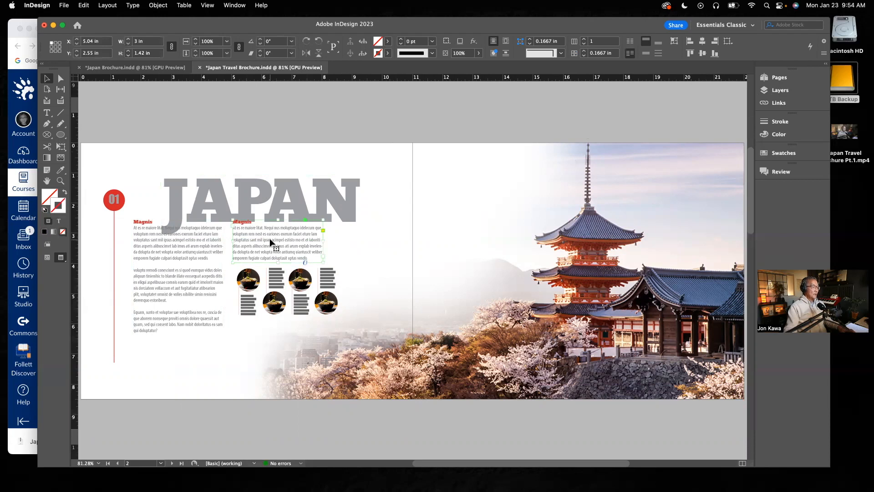
pyautogui.moveTo(270, 242); pyautogui.dragTo(279, 242)
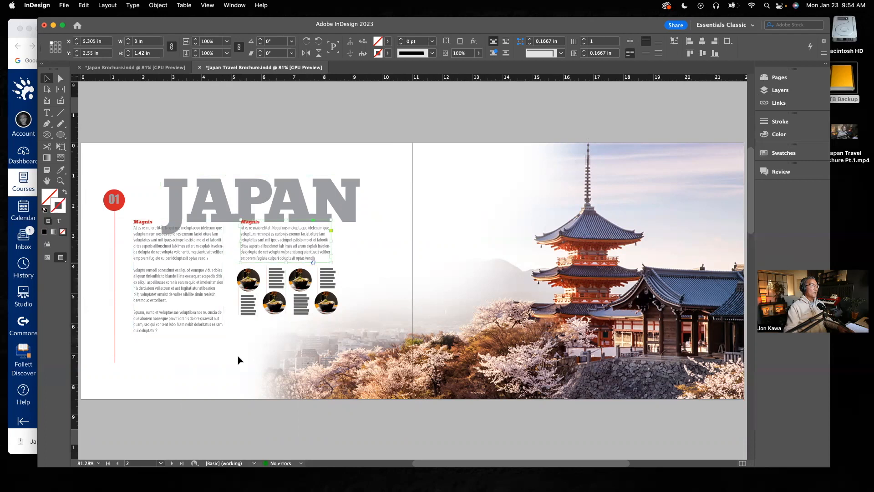
pyautogui.click(241, 377)
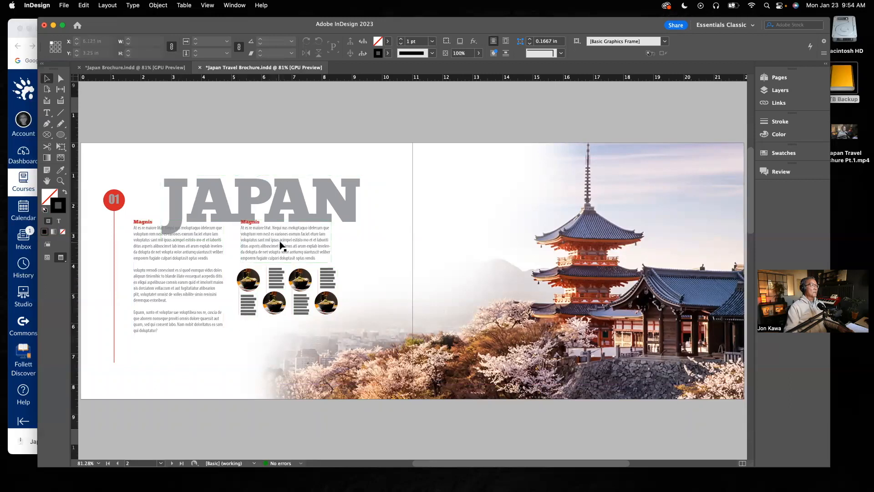
pyautogui.moveTo(281, 246); pyautogui.dragTo(279, 247)
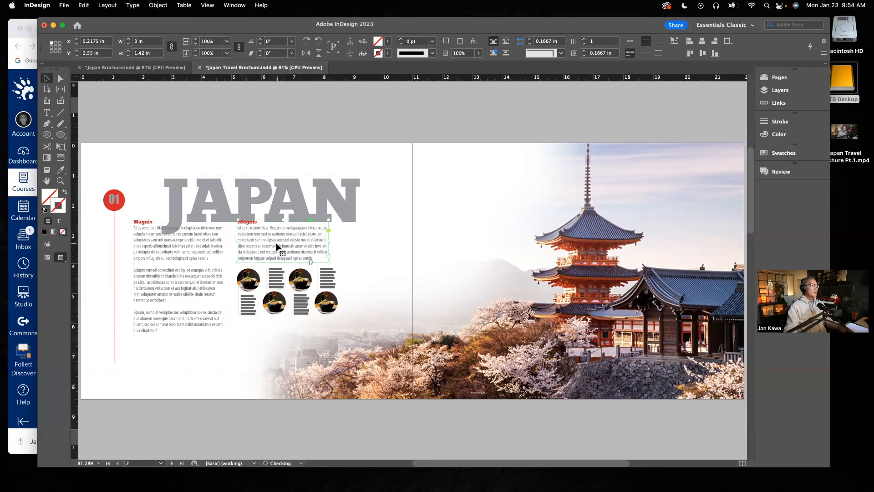
pyautogui.click(227, 395)
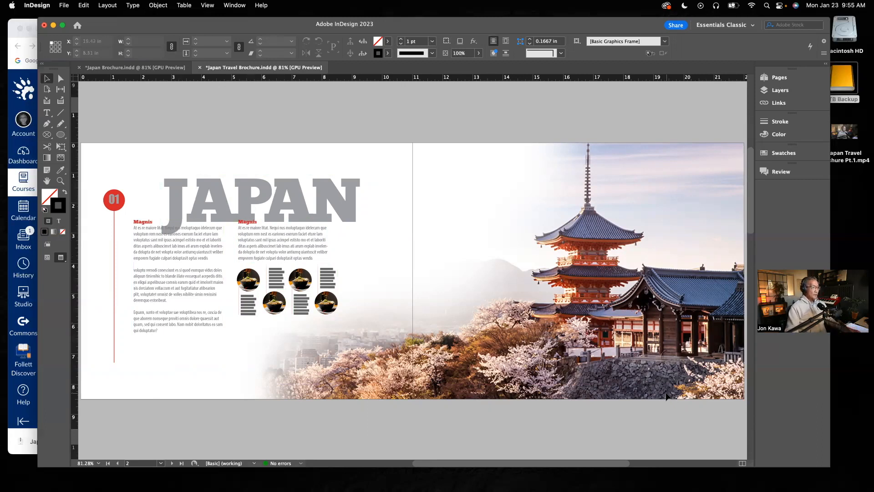
pyautogui.press('super+s')
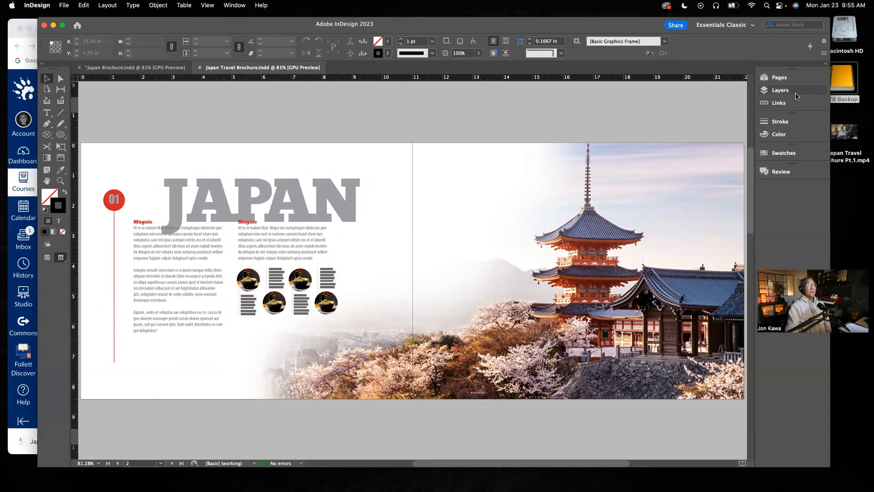
# Switch to Japan Brochure.indd and examine the Kyoto layout on spread 4-5
pyautogui.click(166, 69)
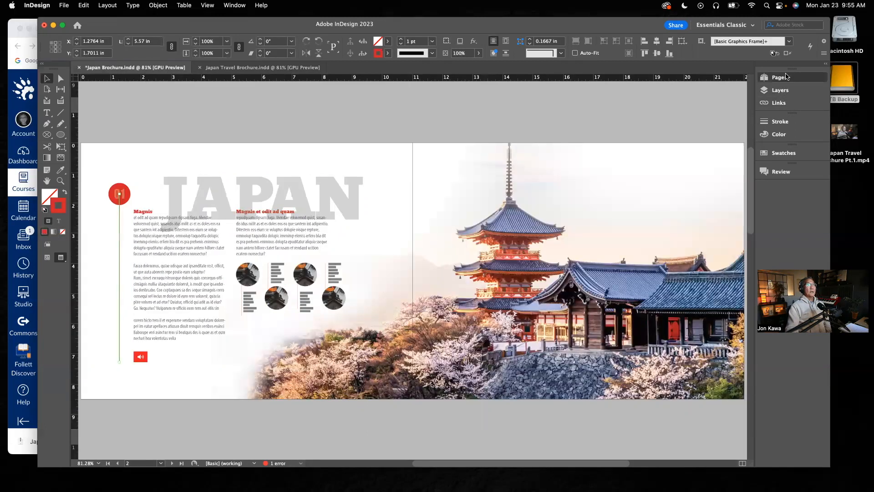
pyautogui.press('super+F12')
pyautogui.doubleClick(696, 181)
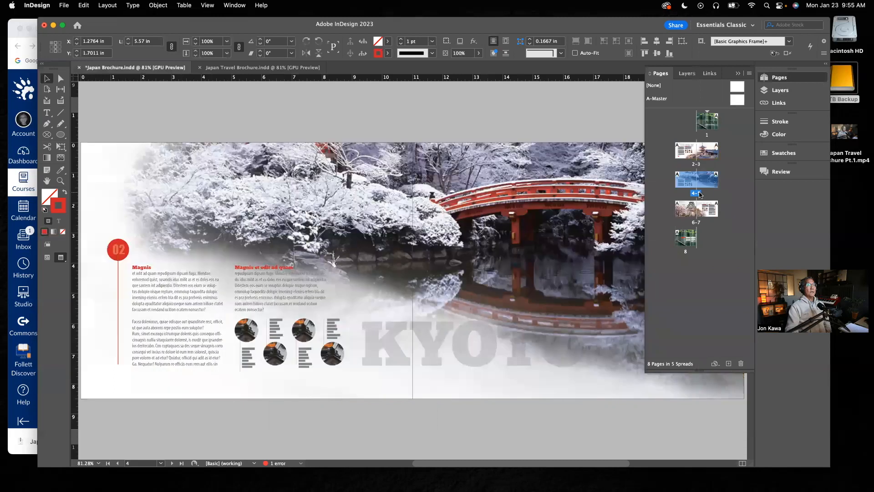
pyautogui.click(738, 73)
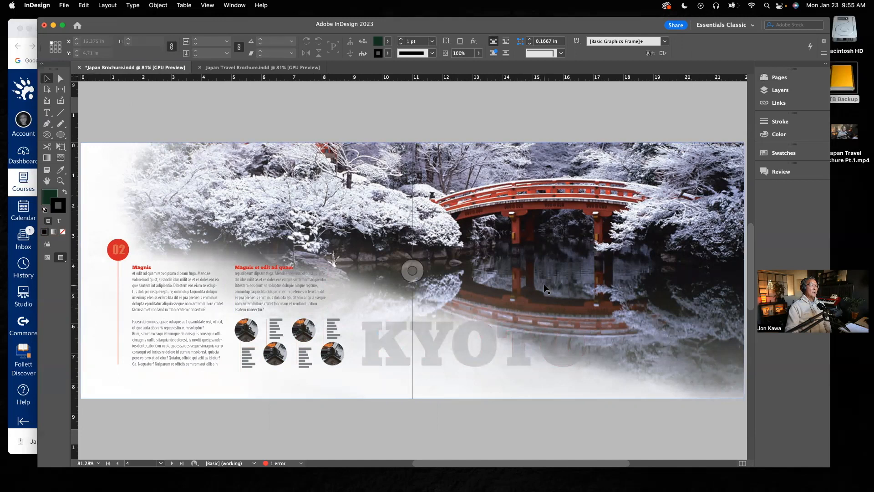
# Return to Japan Travel Brochure.indd, view spread 4-5 and go back to spread 2-3
pyautogui.click(788, 80)
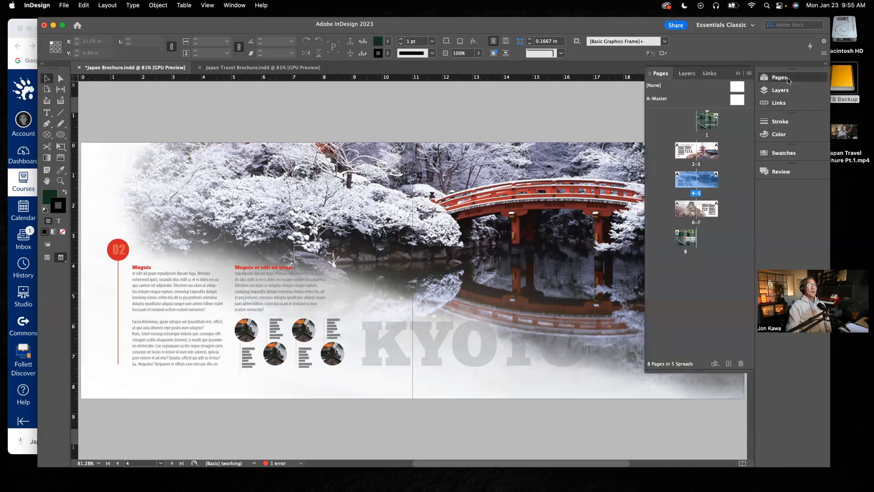
pyautogui.click(291, 68)
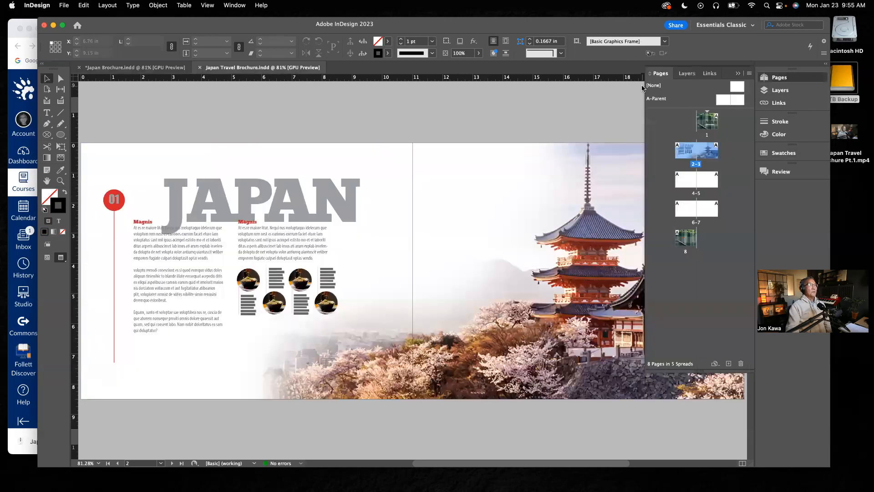
pyautogui.doubleClick(696, 194)
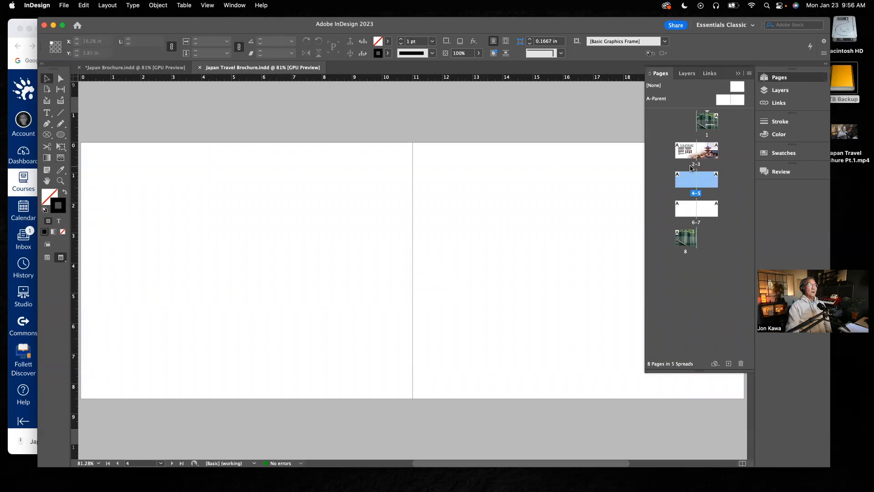
pyautogui.doubleClick(696, 164)
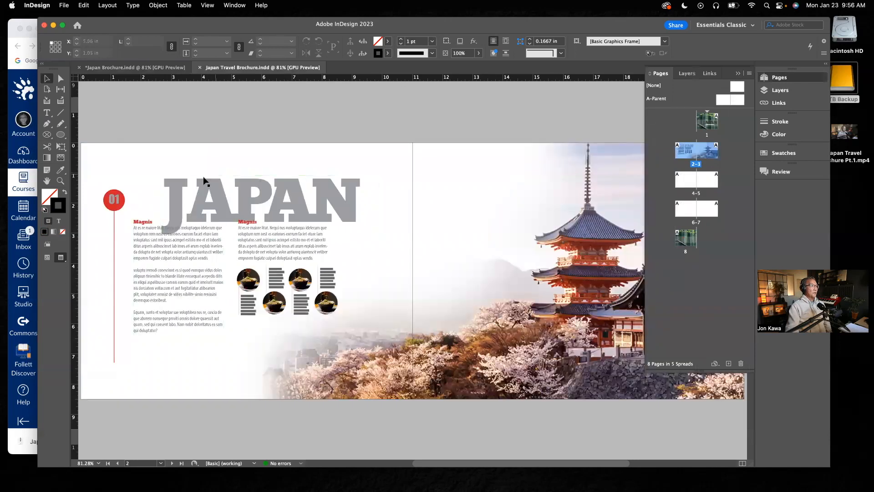
# Copy the number marker, JAPAN title, text columns and food circles from spread 2-3 and paste them onto spread 4-5
pyautogui.click(783, 93)
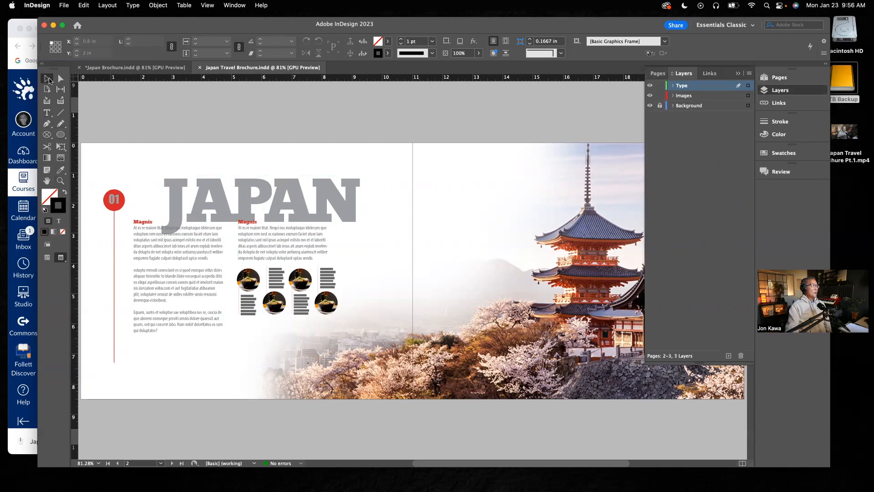
pyautogui.moveTo(91, 155); pyautogui.dragTo(392, 376)
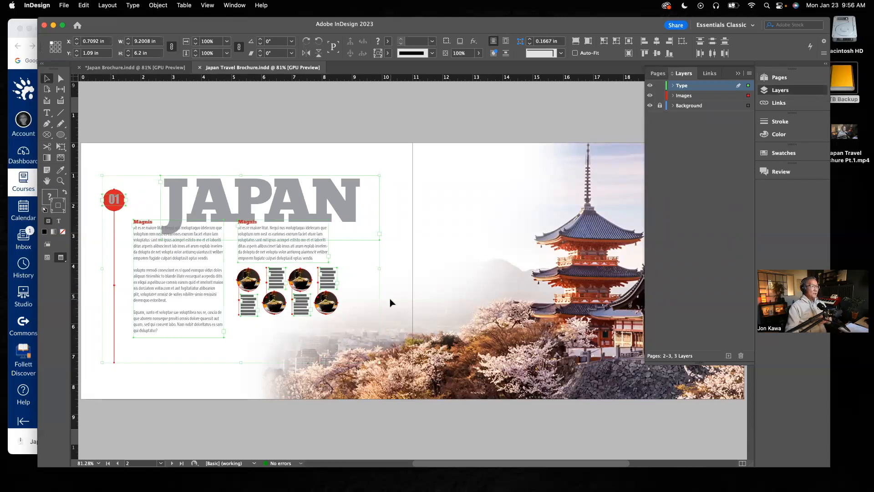
pyautogui.click(787, 79)
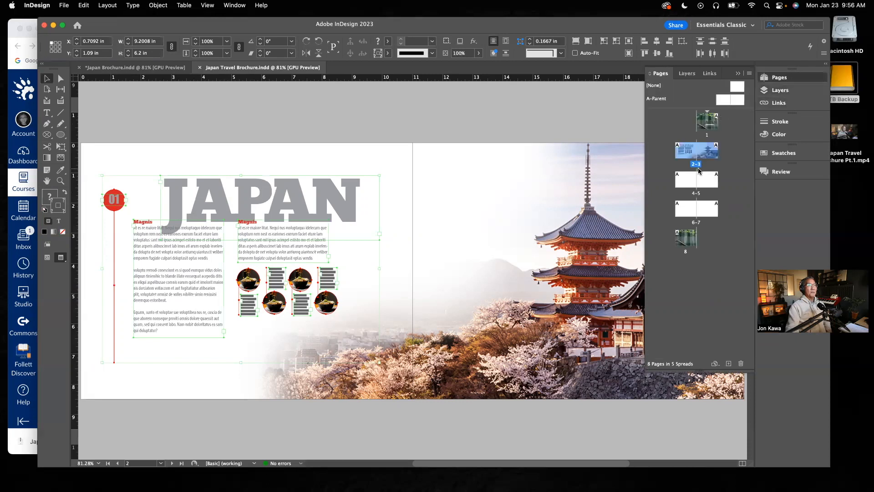
pyautogui.doubleClick(696, 181)
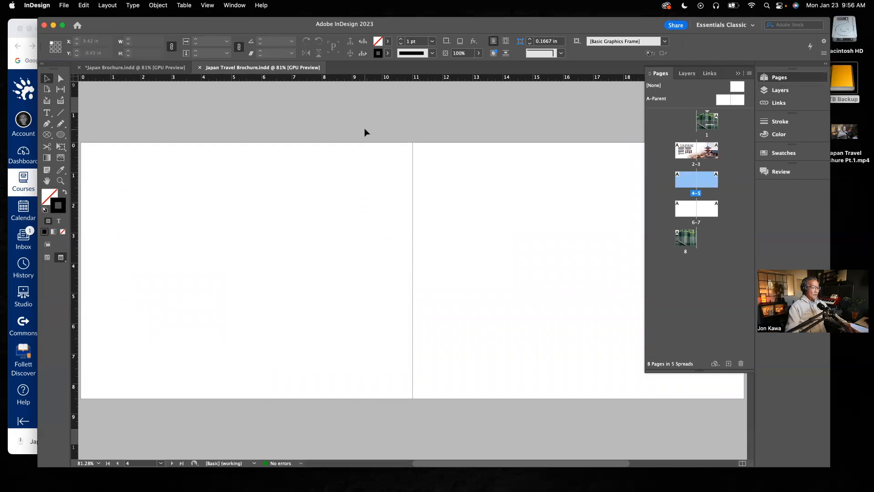
pyautogui.press('super+v')
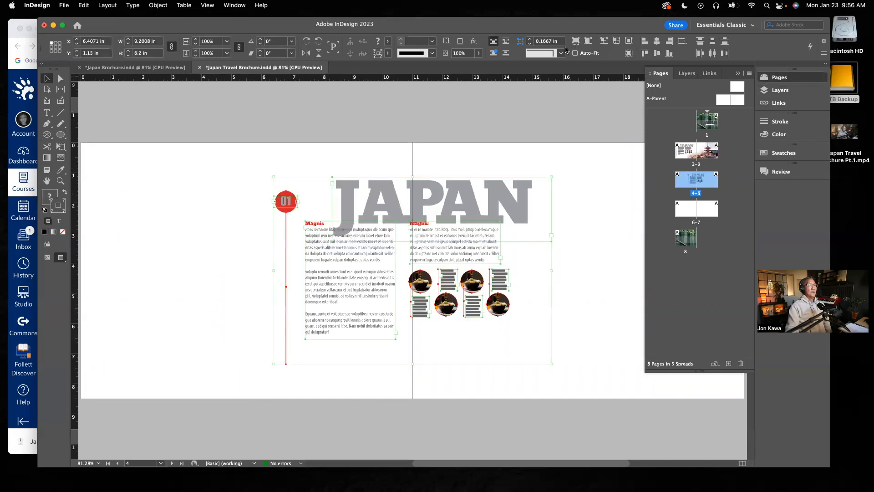
pyautogui.click(737, 75)
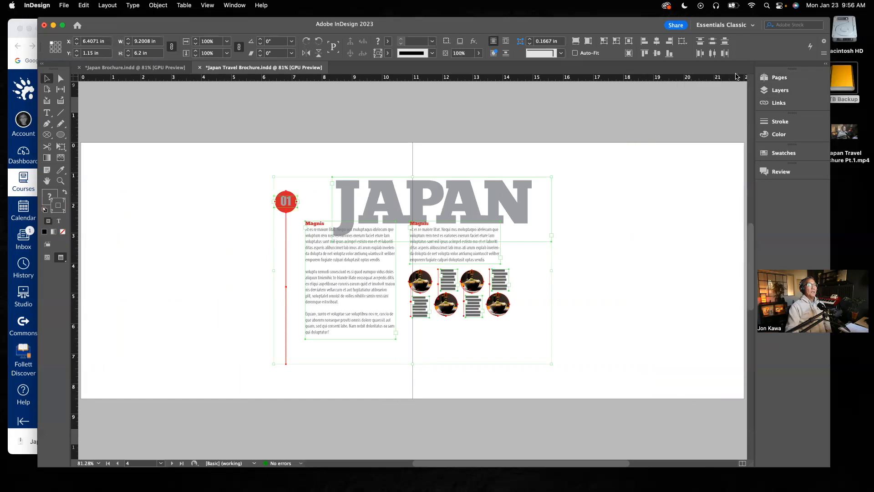
# Move the pasted JAPAN title to the lower part of page 5, at about X 11.26 in, Y 6.17 in
pyautogui.moveTo(486, 465); pyautogui.dragTo(507, 464)
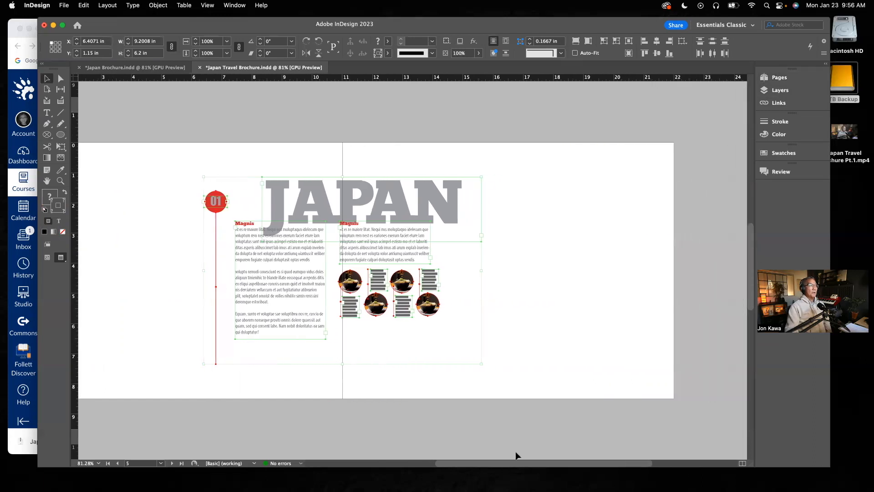
pyautogui.click(433, 126)
pyautogui.click(366, 187)
pyautogui.moveTo(365, 188); pyautogui.dragTo(453, 341)
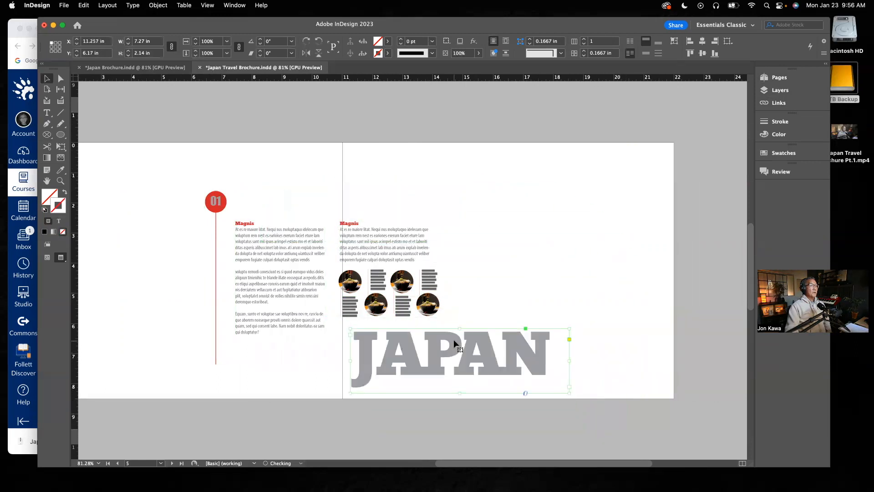
# Replace the title text JAPAN on page 5 with KYOTO
pyautogui.click(47, 113)
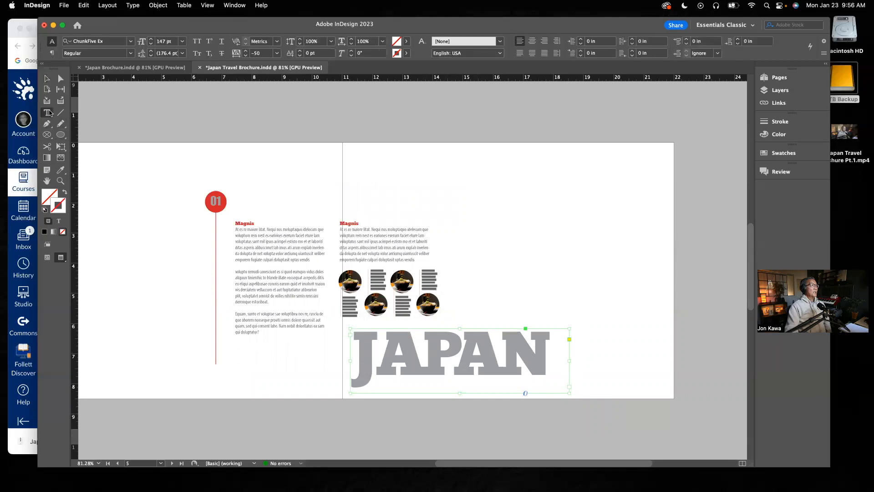
pyautogui.moveTo(551, 351); pyautogui.dragTo(334, 360)
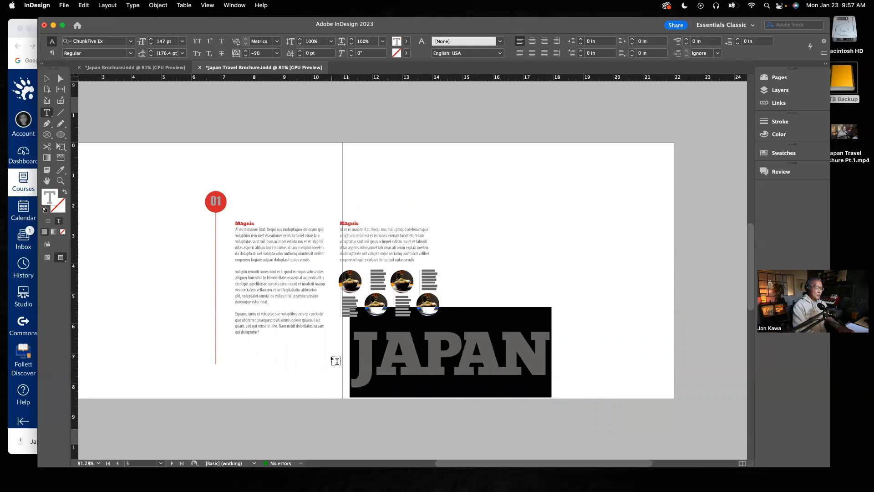
pyautogui.write('KYOTO')
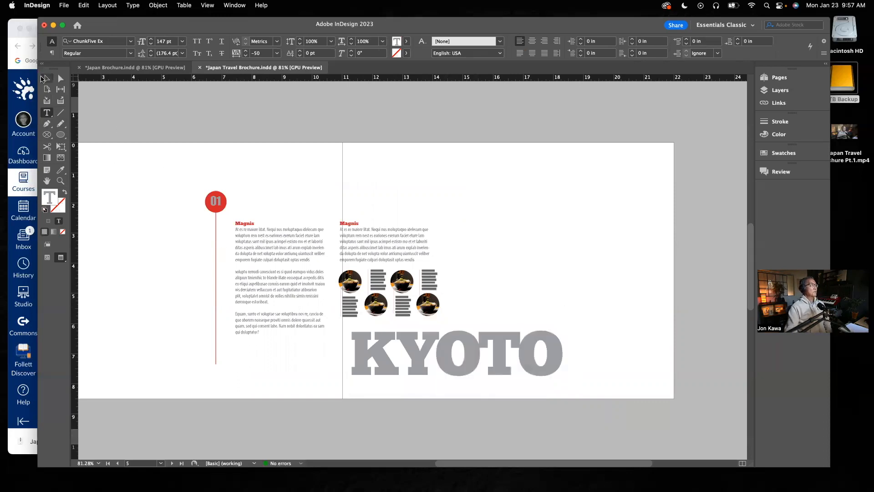
pyautogui.click(44, 79)
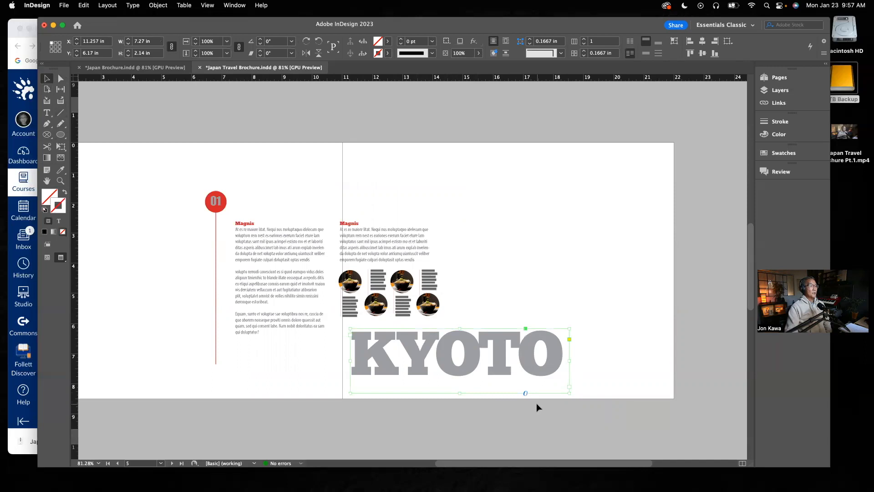
# Following Japan Brochure.indd, move the number marker, line, text columns and food circles onto page 4 at about X 1.36 in, Y 3.05 in
pyautogui.click(150, 68)
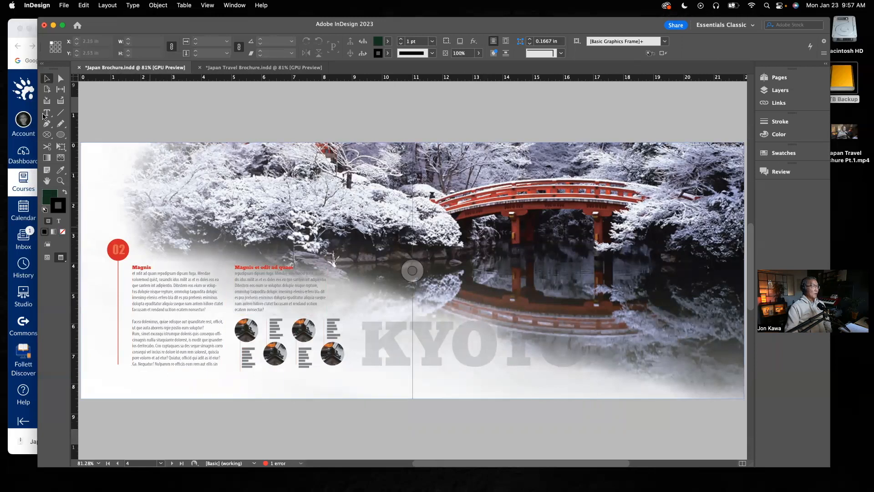
pyautogui.click(236, 69)
pyautogui.moveTo(191, 178); pyautogui.dragTo(447, 315)
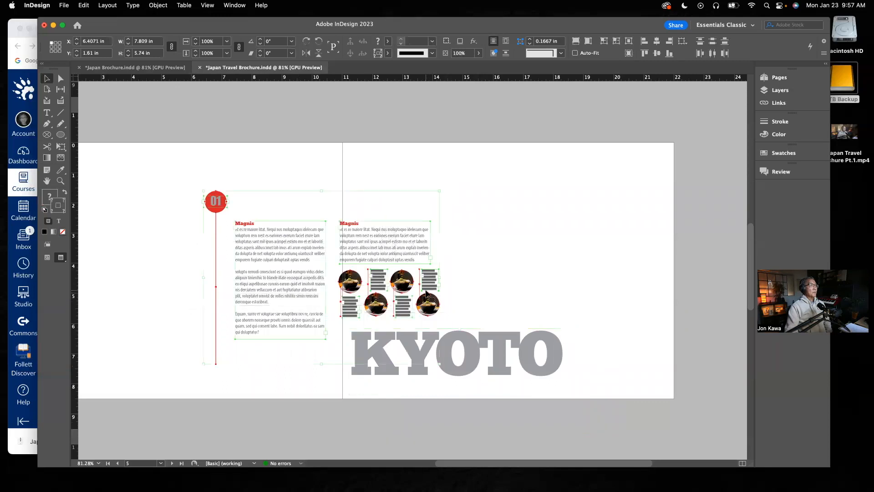
pyautogui.moveTo(482, 467); pyautogui.dragTo(428, 467)
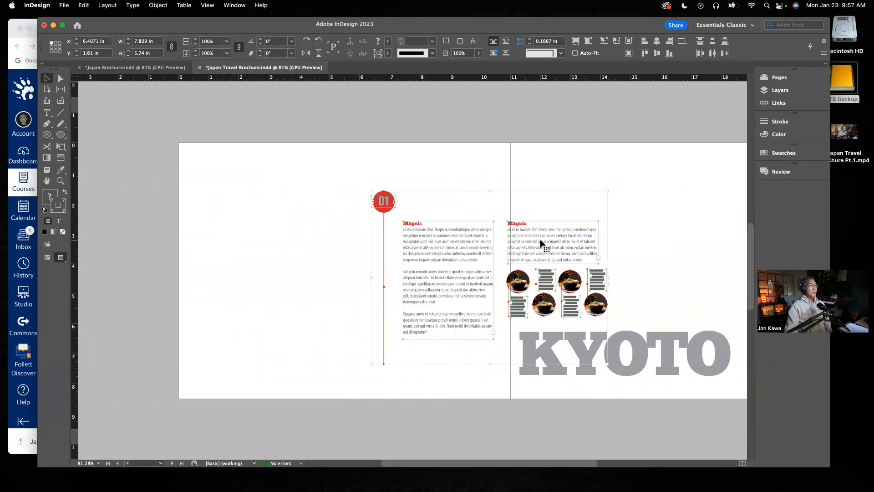
pyautogui.moveTo(541, 244); pyautogui.dragTo(389, 283)
pyautogui.click(159, 69)
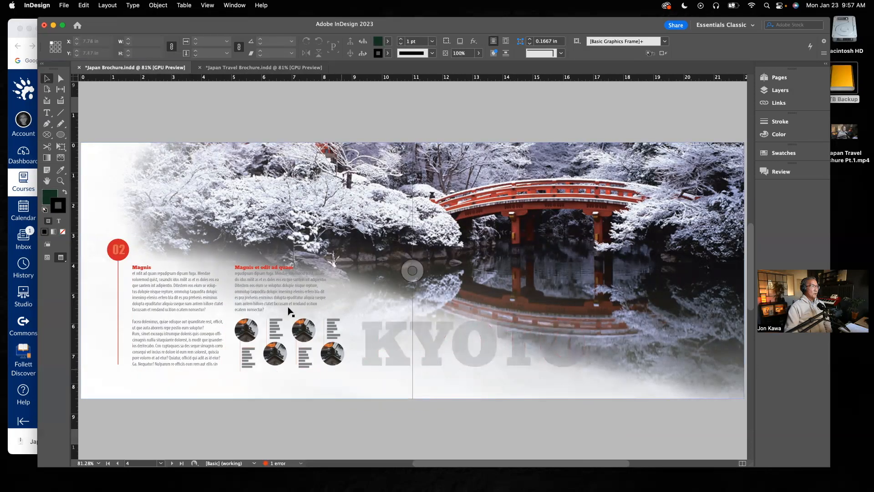
pyautogui.click(253, 68)
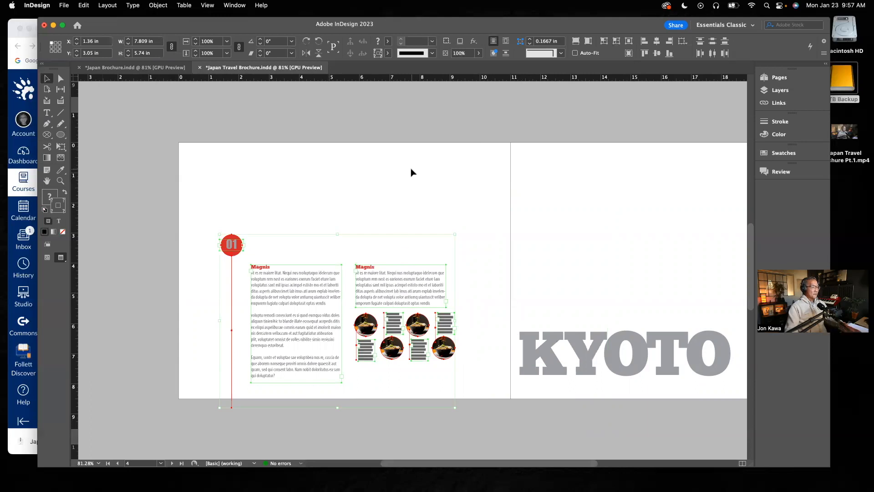
# Check the layout against the margins and shorten the red vertical line on page 4 to about 4 in
pyautogui.press('w')
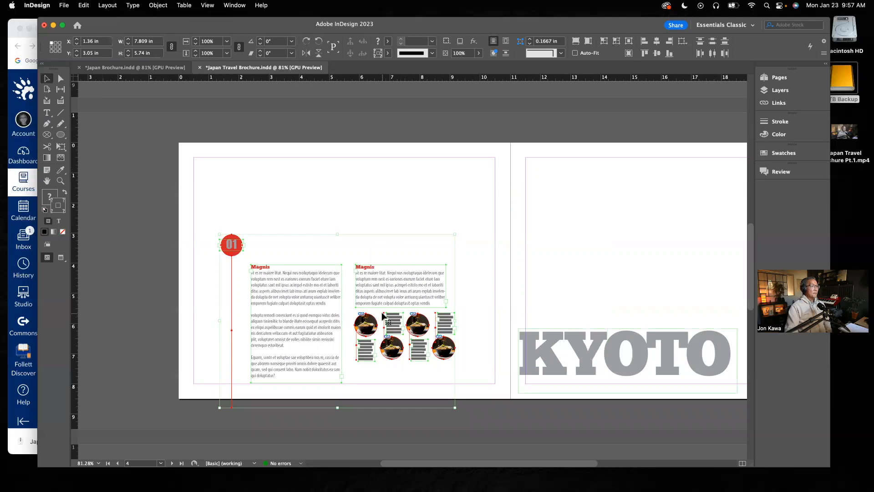
pyautogui.click(139, 219)
pyautogui.press('w')
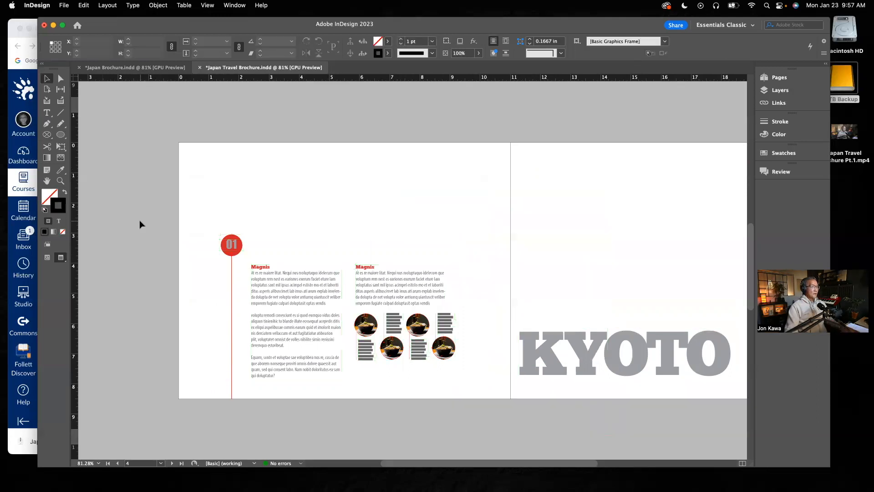
pyautogui.click(232, 359)
pyautogui.moveTo(231, 407); pyautogui.dragTo(232, 371)
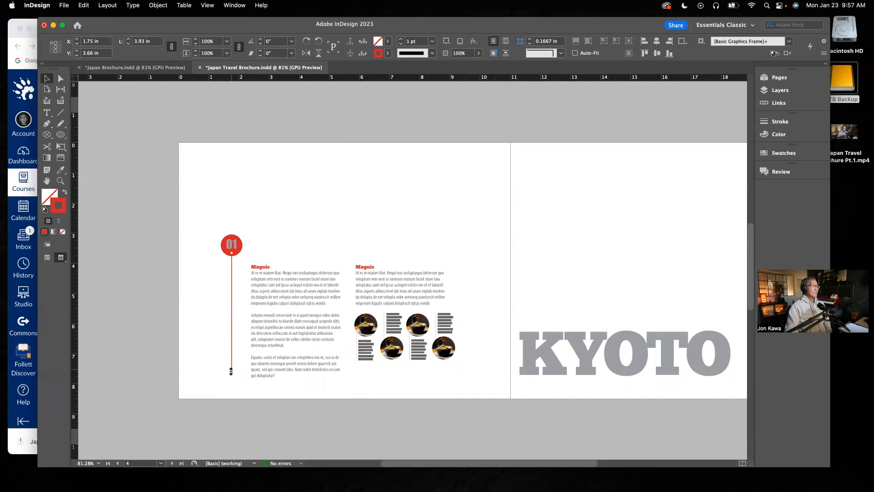
pyautogui.click(246, 426)
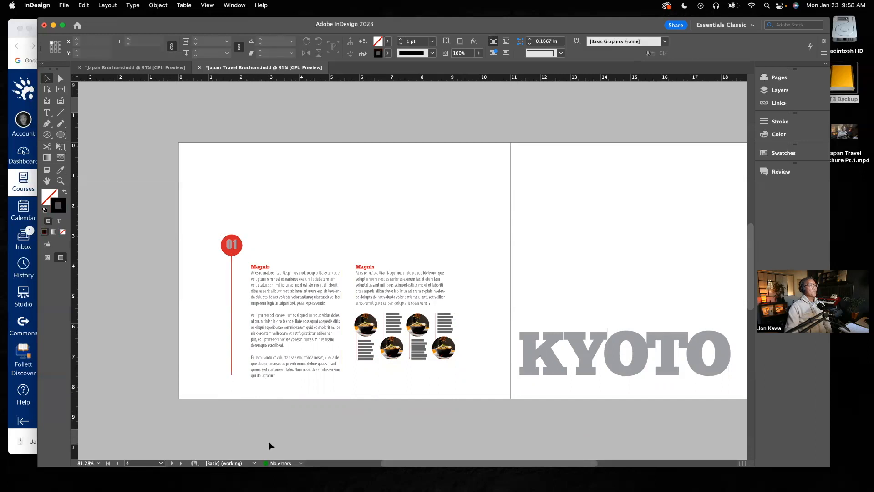
# Raise the marker, line, text columns and food circles on page 4 slightly to about Y 3.01 in
pyautogui.moveTo(203, 238); pyautogui.dragTo(438, 348)
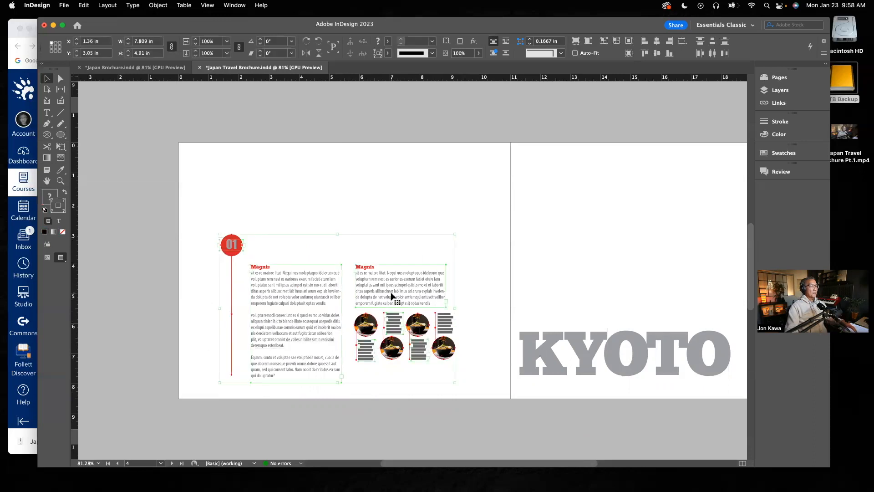
pyautogui.moveTo(390, 293); pyautogui.dragTo(391, 293)
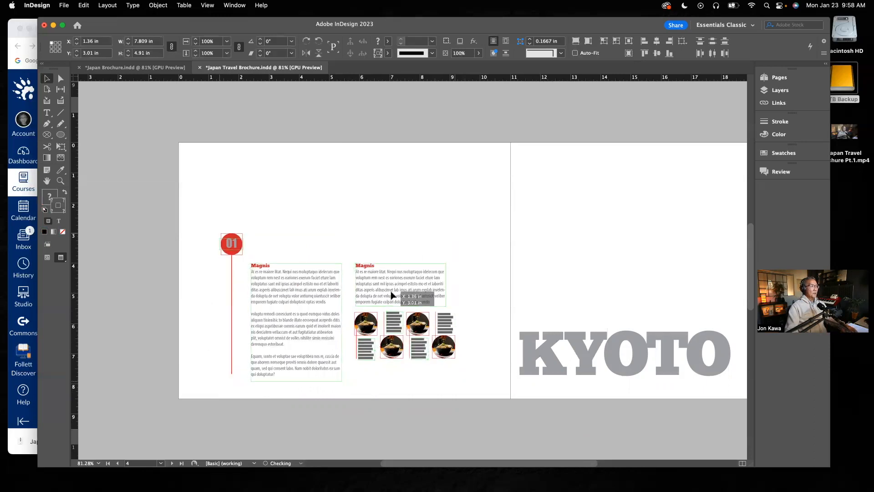
pyautogui.click(546, 425)
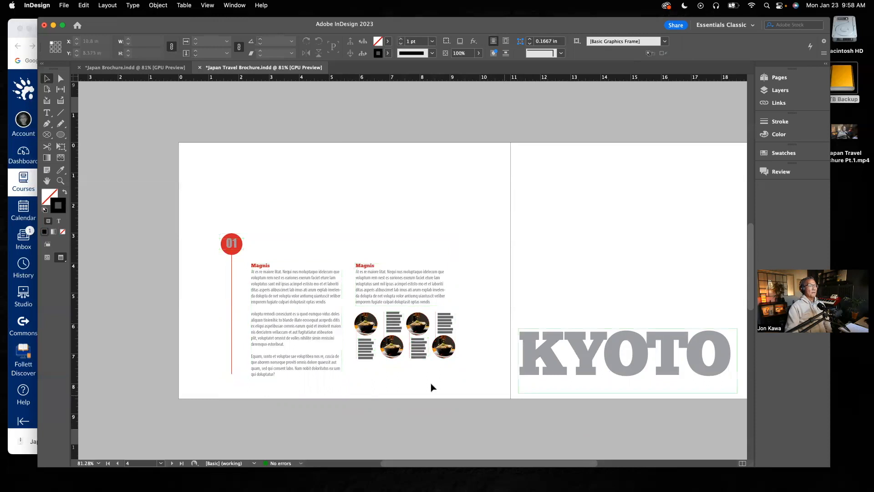
# Compare with the reference Kyoto spread and move the KYOTO title across the fold to about X 9.64 in, Y 6.08 in
pyautogui.click(179, 69)
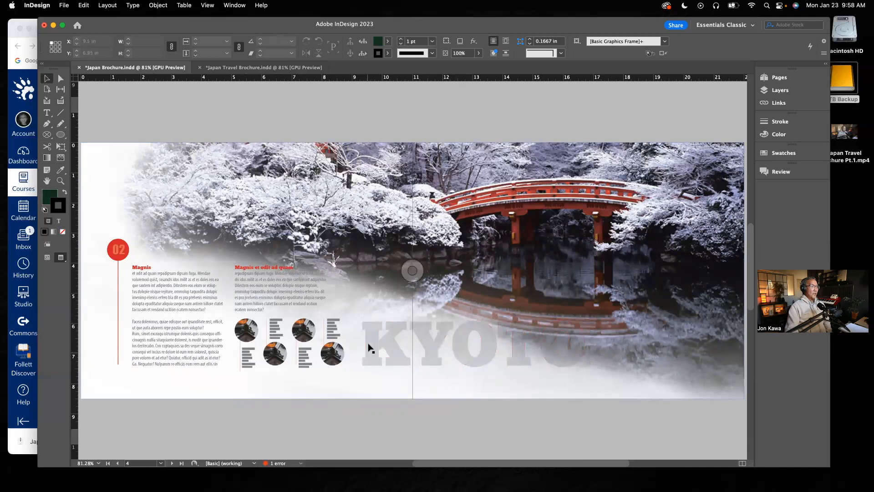
pyautogui.click(219, 69)
pyautogui.click(636, 350)
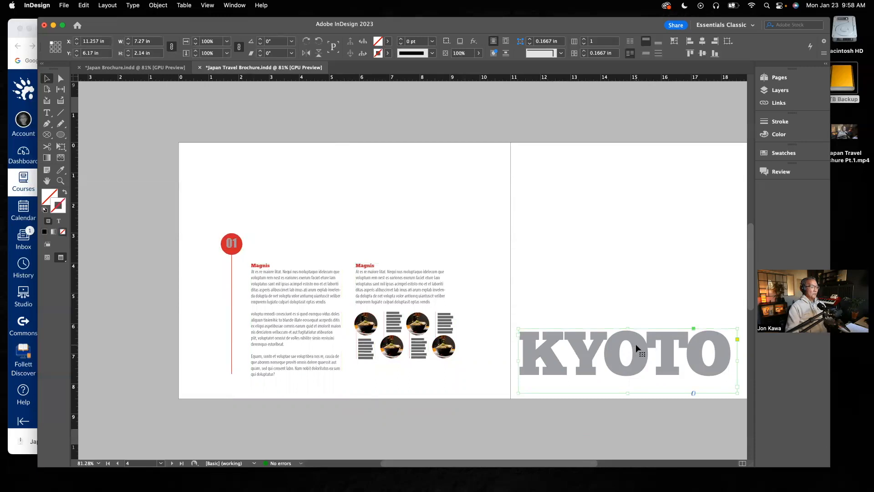
pyautogui.moveTo(636, 347); pyautogui.dragTo(587, 343)
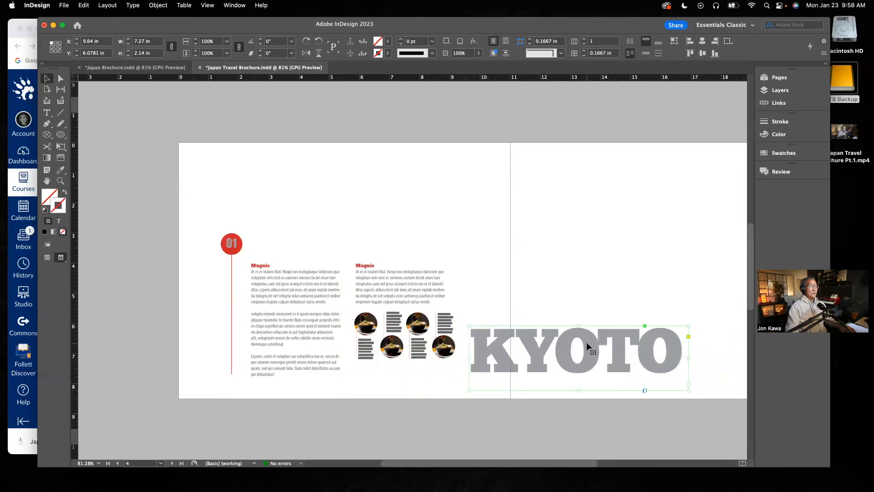
# Shift the page 4 text and image block to about X 0.96 in and the KYOTO title to about X 9.23 in
pyautogui.moveTo(205, 232)
pyautogui.mouseDown()
pyautogui.moveTo(413, 351)
pyautogui.moveTo(441, 356)
pyautogui.moveTo(429, 350)
pyautogui.mouseUp()
pyautogui.click(571, 336)
pyautogui.moveTo(571, 336); pyautogui.dragTo(561, 336)
# Check the reference Kyoto spread again and raise all objects on spread 4-5 together to about Y 2.79 in
pyautogui.click(166, 68)
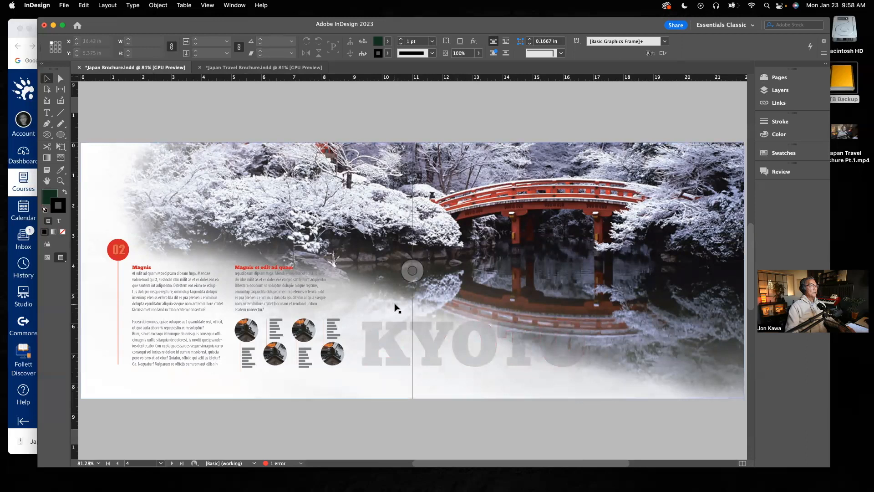
pyautogui.click(251, 68)
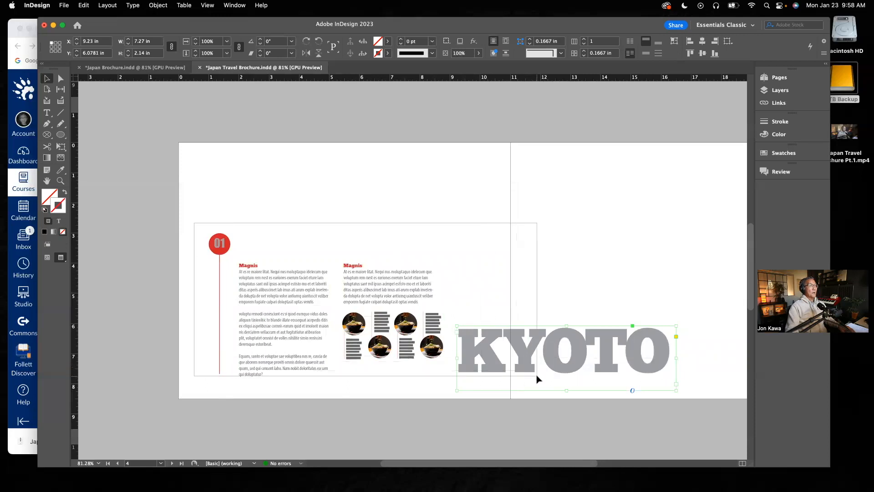
pyautogui.press('super+a')
pyautogui.moveTo(527, 365); pyautogui.dragTo(526, 361)
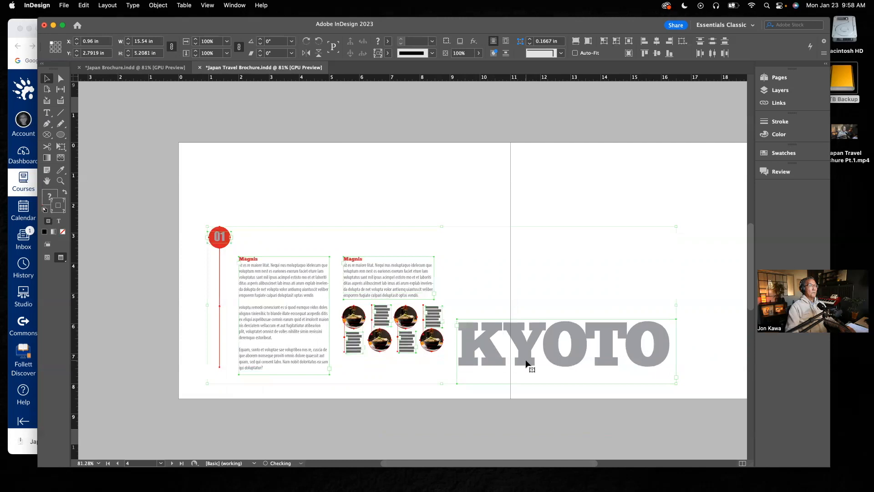
pyautogui.click(445, 419)
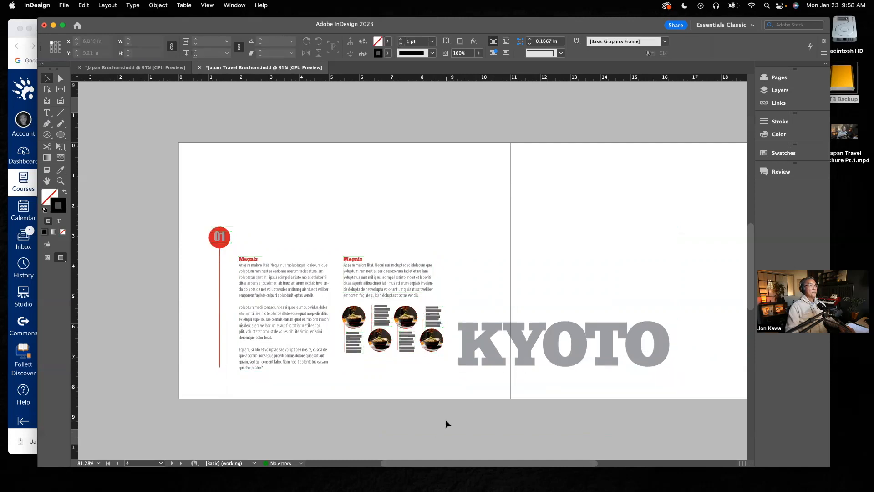
# Nudge the KYOTO title away from the food circles to about X 9.38 in, Y 5.88 in
pyautogui.moveTo(530, 464); pyautogui.dragTo(549, 464)
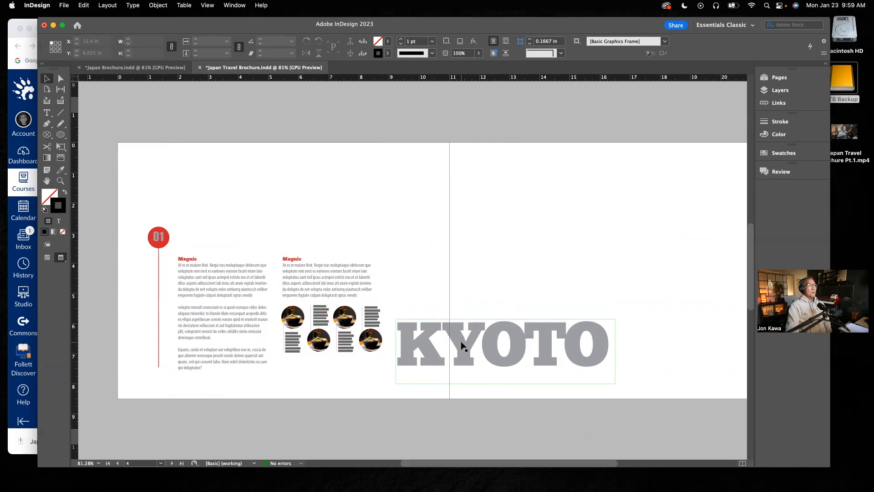
pyautogui.moveTo(462, 343); pyautogui.dragTo(466, 342)
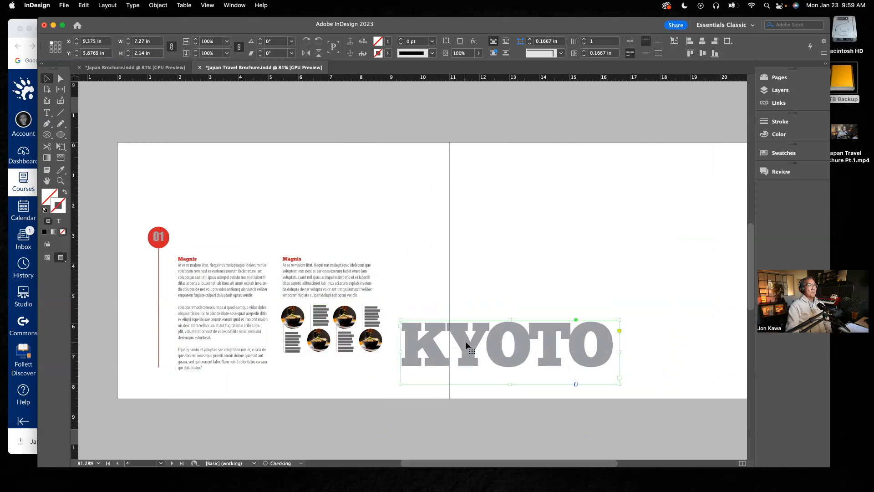
pyautogui.click(476, 410)
pyautogui.moveTo(465, 478)
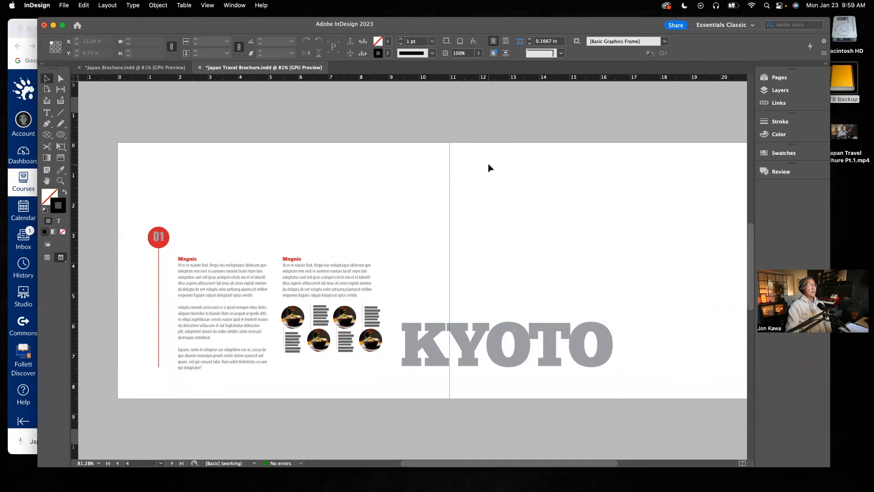
# Unlock the Background layer and place Kyoto vignette.png on it across the whole spread, 22 × 8.5 in from X 0, Y 0
pyautogui.click(780, 91)
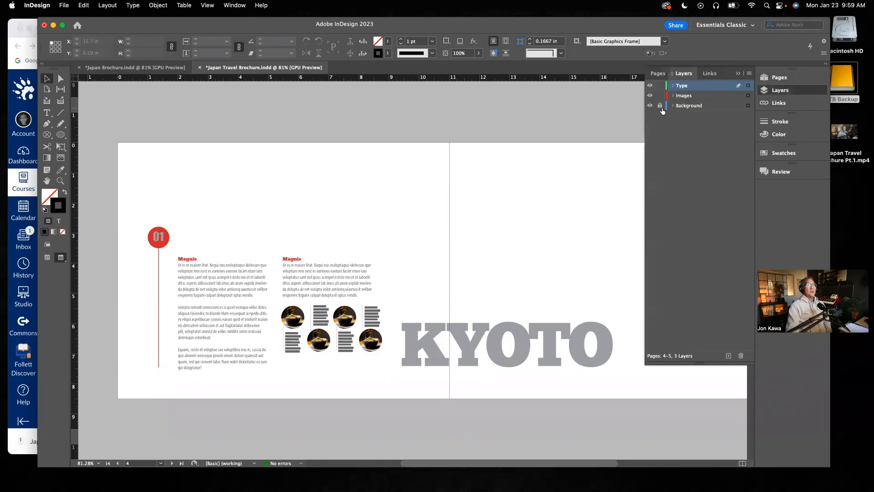
pyautogui.click(698, 107)
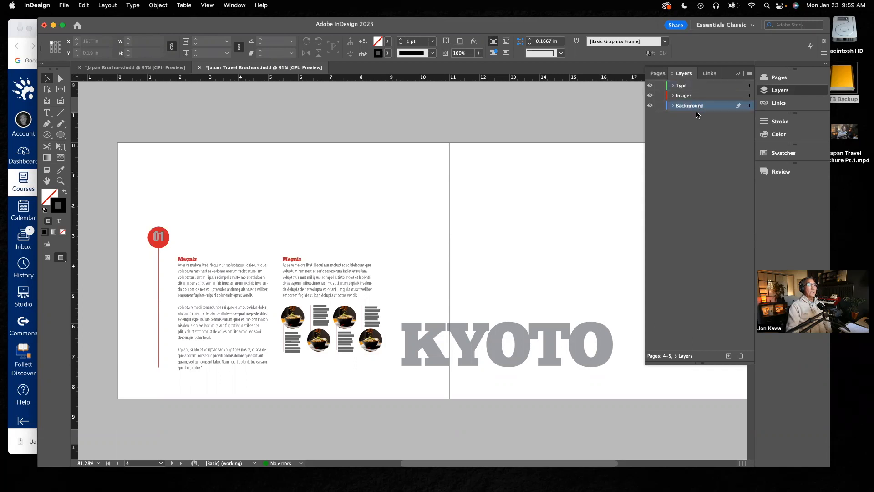
pyautogui.click(64, 6)
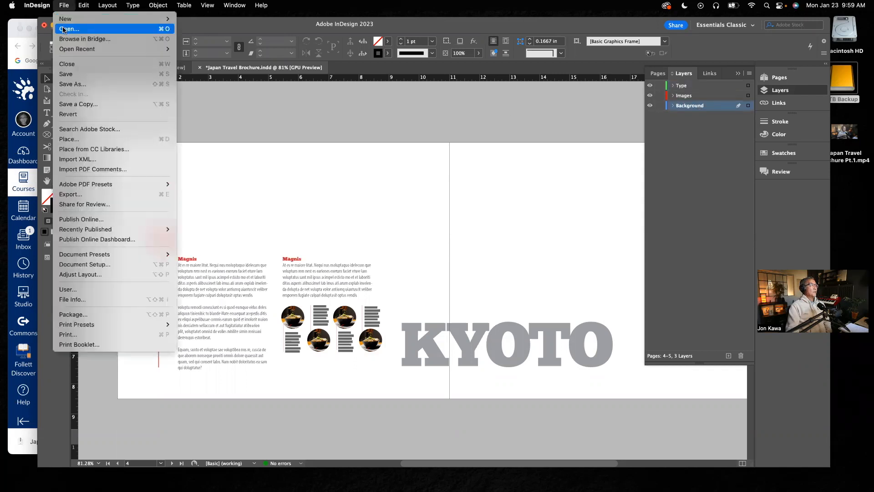
pyautogui.click(60, 140)
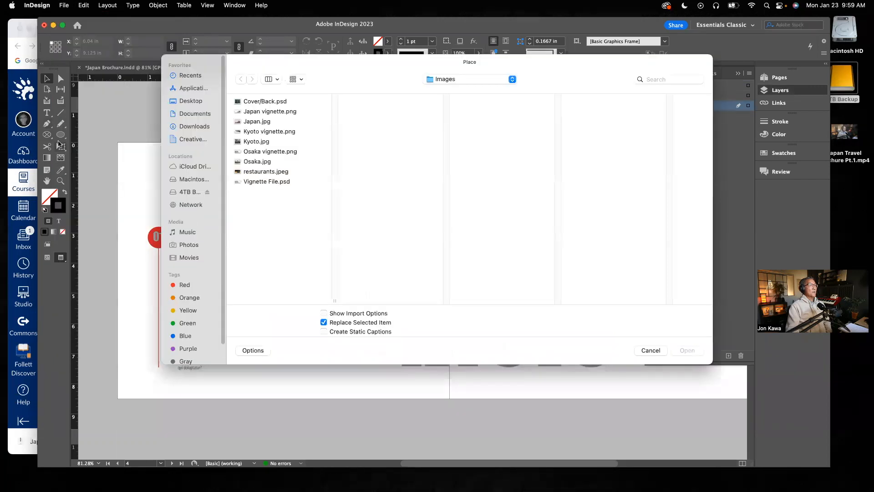
pyautogui.click(264, 132)
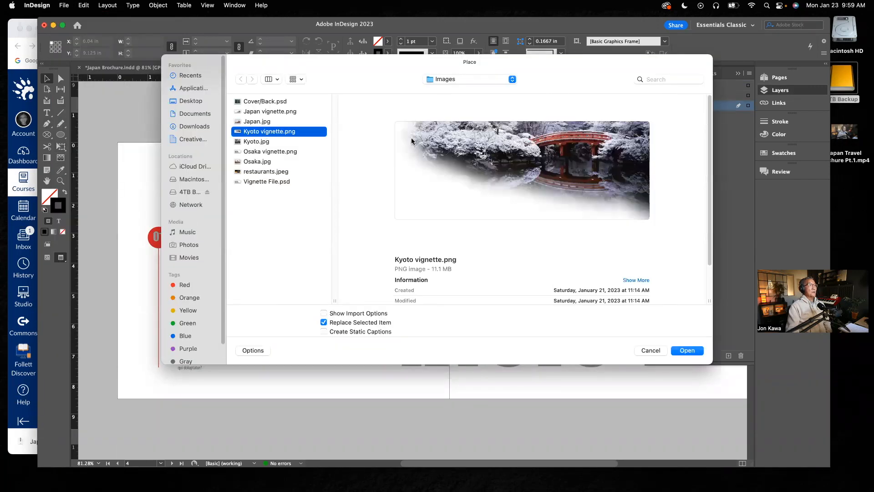
pyautogui.click(695, 353)
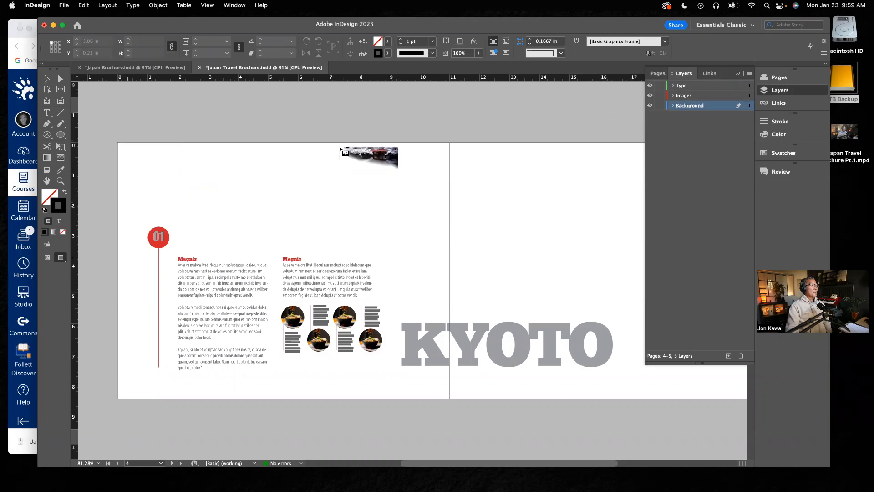
pyautogui.click(738, 74)
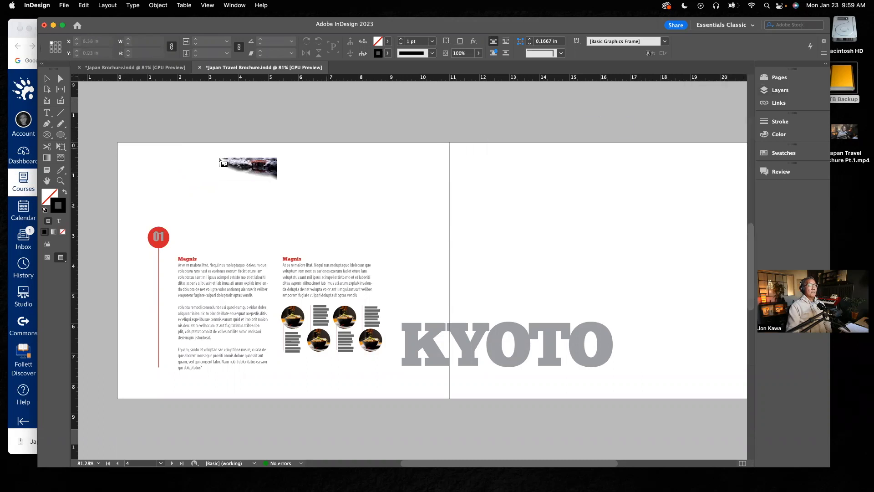
pyautogui.moveTo(610, 463); pyautogui.dragTo(620, 463)
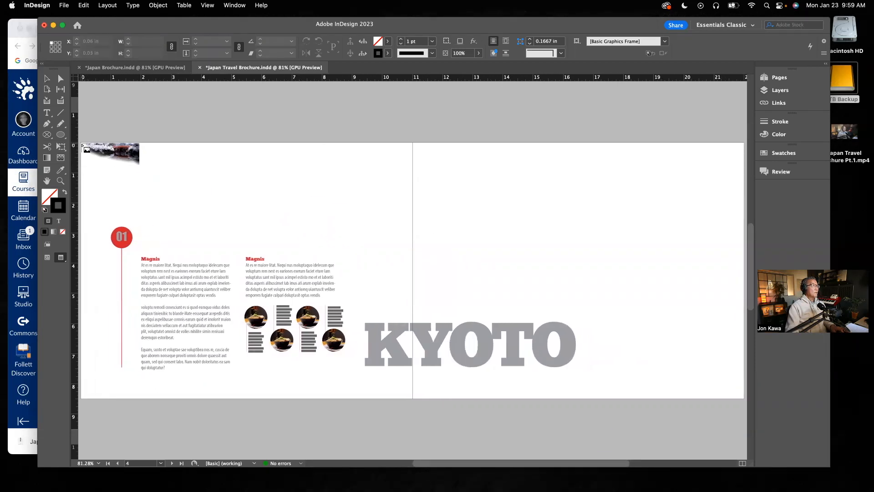
pyautogui.moveTo(83, 146); pyautogui.dragTo(745, 377)
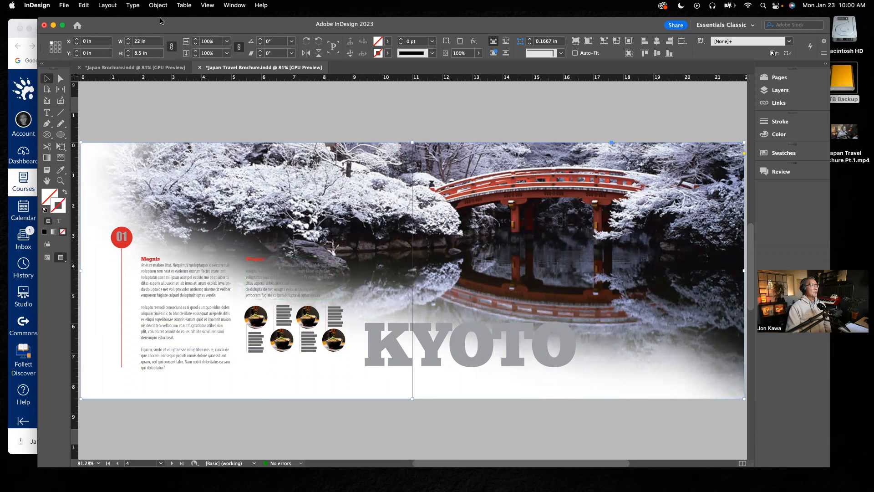
# Compare the spread with the reference Kyoto spread and examine how readable the second text column is over the photo
pyautogui.click(158, 70)
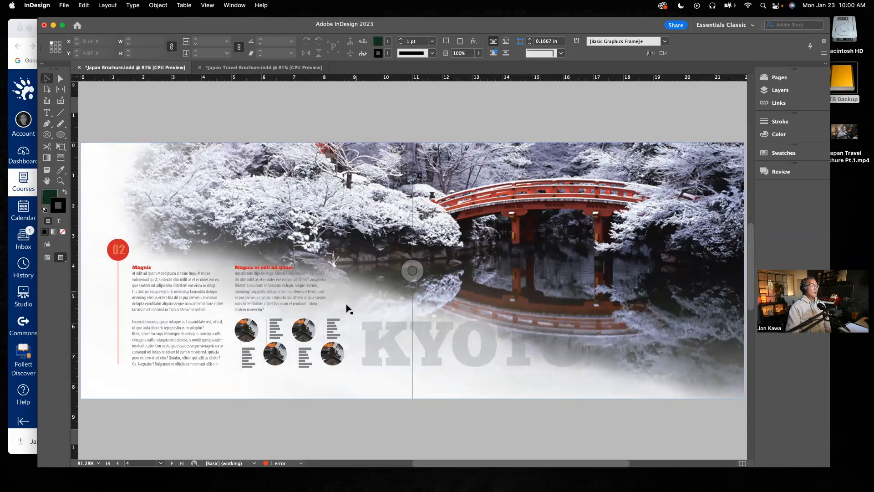
pyautogui.click(254, 69)
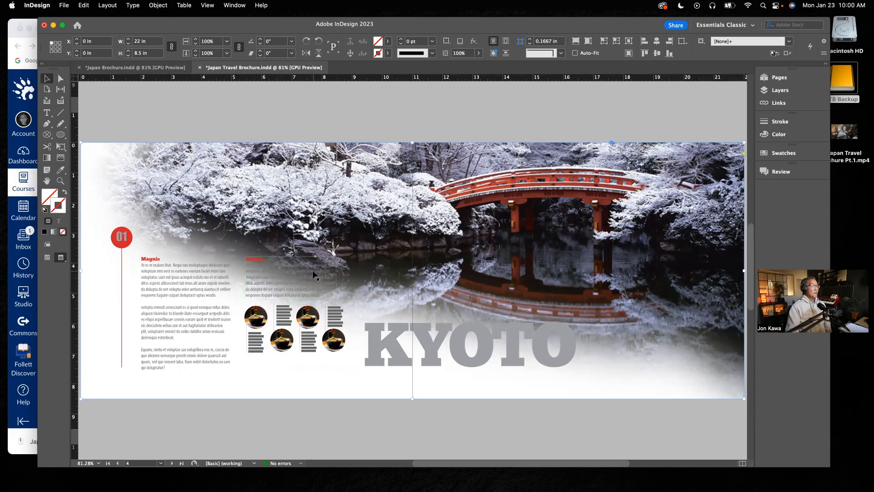
pyautogui.press('super+space')
pyautogui.click(310, 264)
pyautogui.moveTo(451, 384)
pyautogui.mouseDown()
pyautogui.moveTo(478, 402)
pyautogui.moveTo(451, 384)
pyautogui.mouseUp()
pyautogui.moveTo(186, 289); pyautogui.dragTo(152, 283)
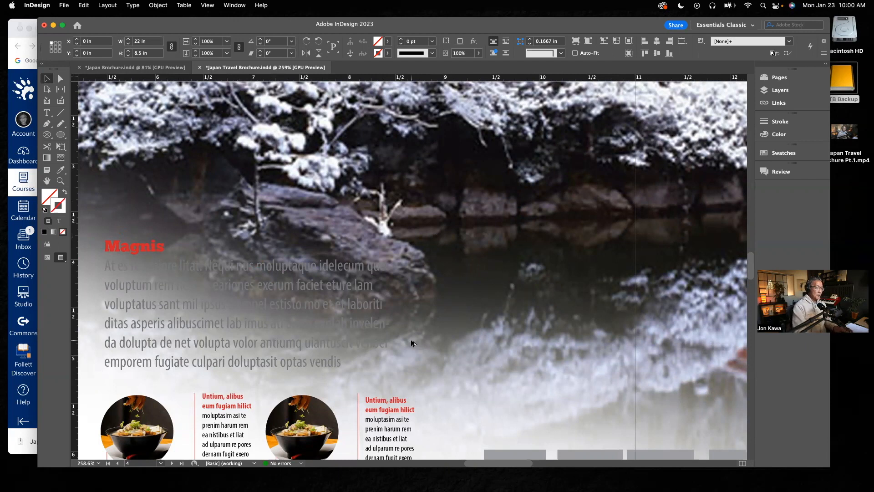
pyautogui.press('super+alt+0')
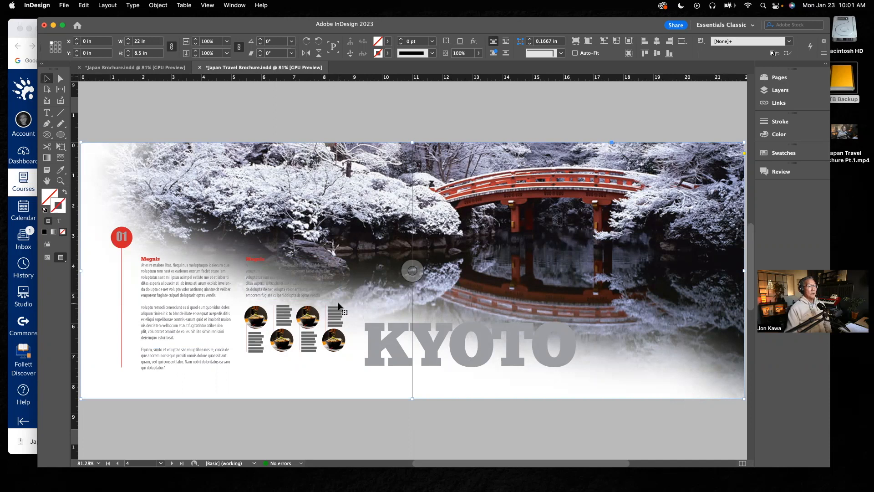
pyautogui.click(167, 68)
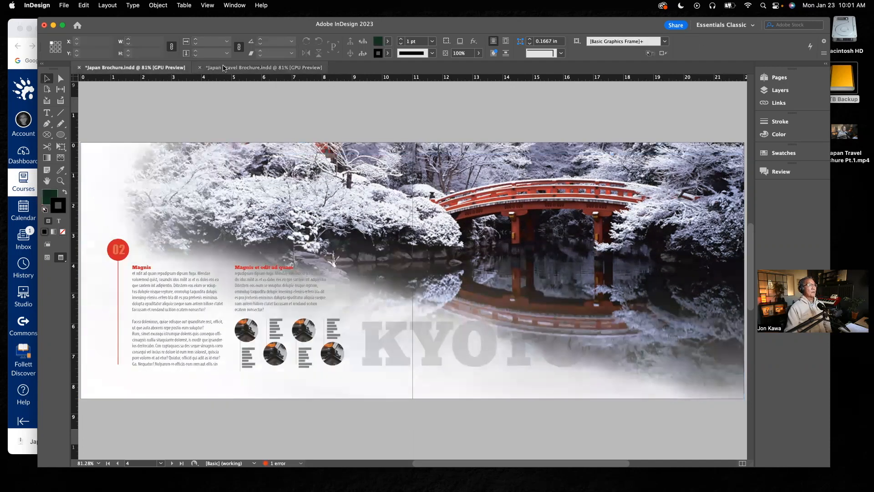
pyautogui.click(224, 69)
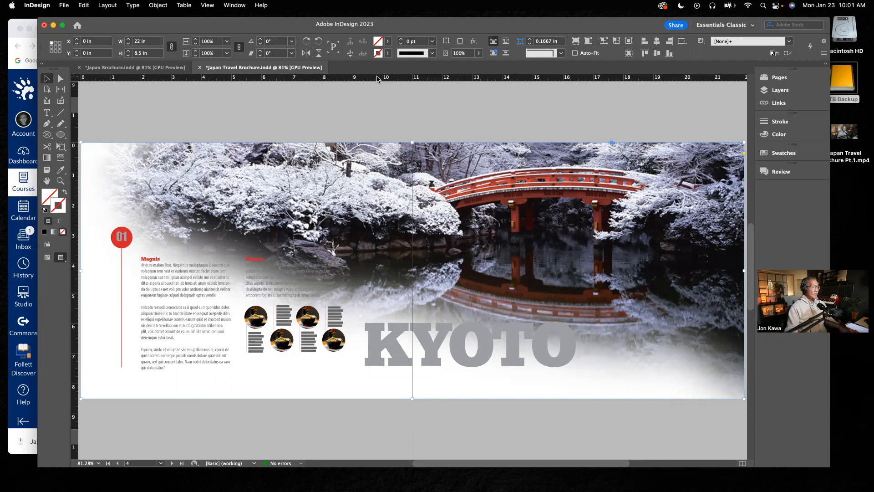
# Show the guides, add a horizontal guide under the last body text line on page 4, and lower the KYOTO title to about Y 5.97 in
pyautogui.press('w')
pyautogui.moveTo(377, 79); pyautogui.dragTo(125, 372)
pyautogui.click(486, 358)
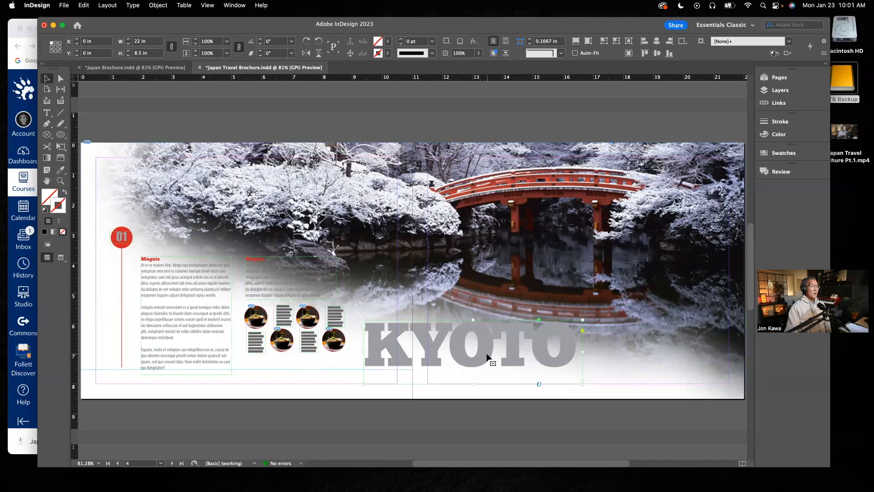
pyautogui.moveTo(485, 353); pyautogui.dragTo(487, 360)
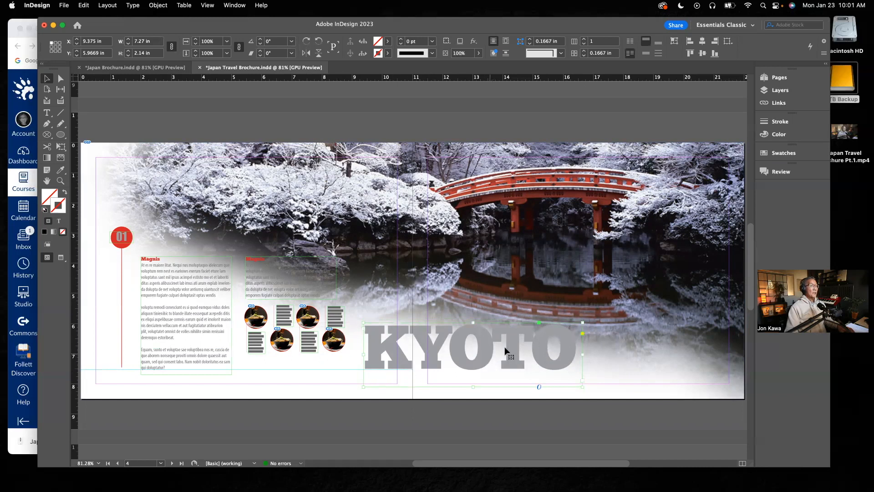
pyautogui.click(637, 402)
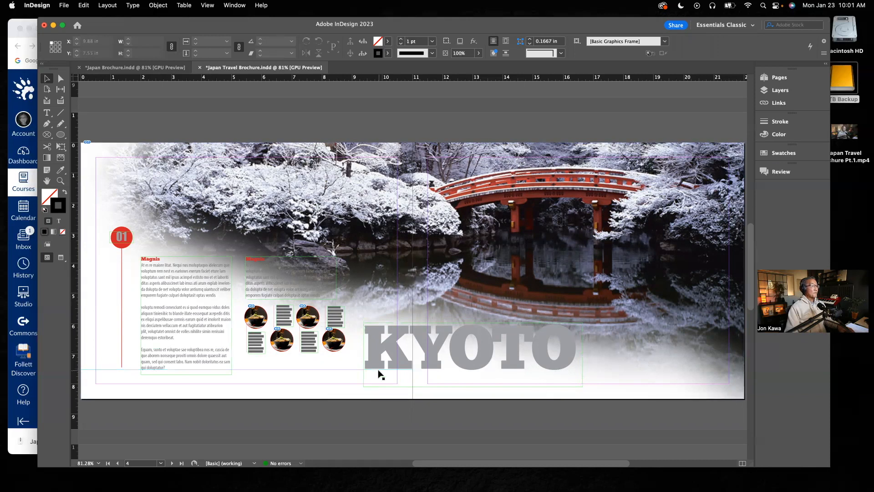
# Undo the accidental move of the Kyoto background photo and lock the Background layer
pyautogui.moveTo(240, 319); pyautogui.dragTo(289, 327)
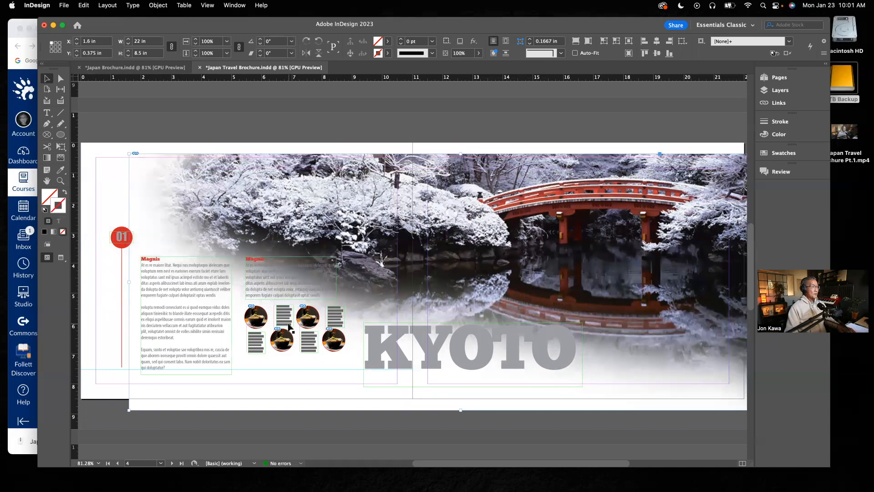
pyautogui.press('super+z')
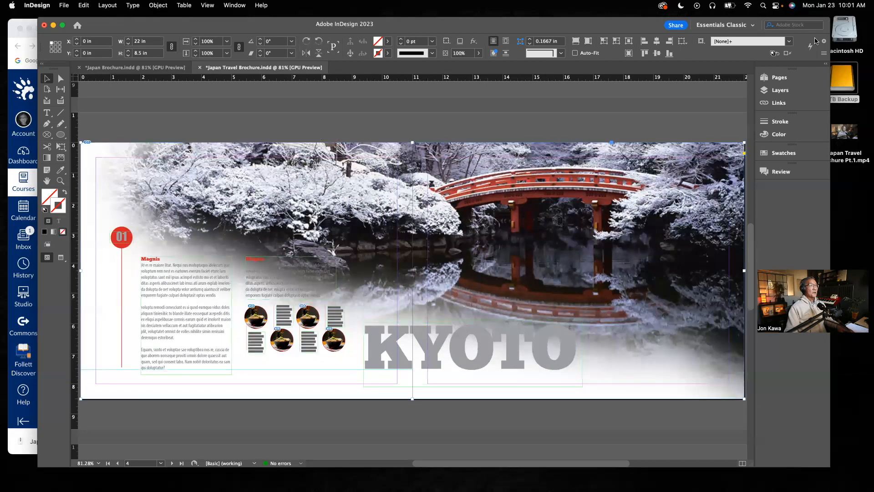
pyautogui.click(780, 90)
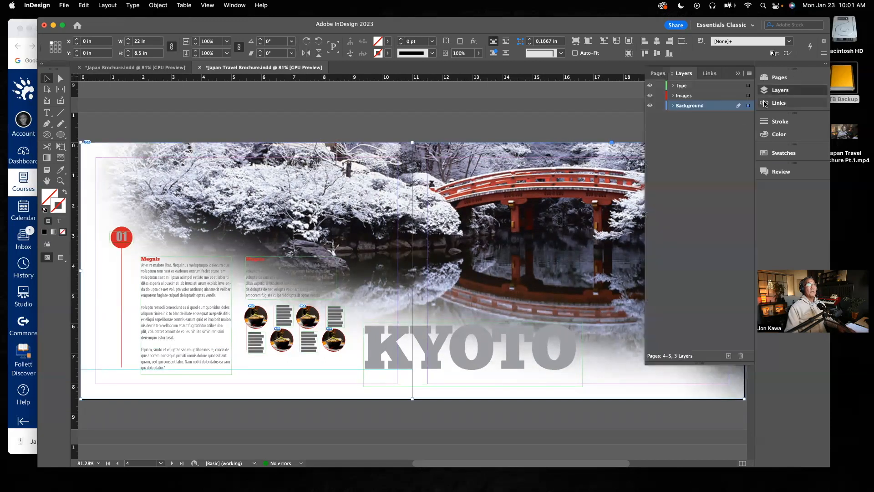
pyautogui.click(660, 105)
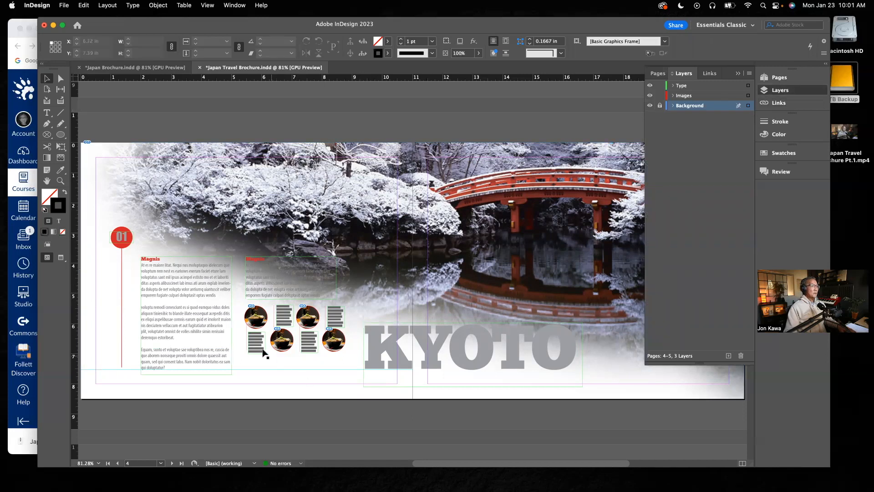
# Move the food circles and their captions together slightly down to Y 5.5 in, keeping X at about 5.43 in
pyautogui.moveTo(238, 314); pyautogui.dragTo(338, 358)
pyautogui.moveTo(335, 319); pyautogui.dragTo(333, 322)
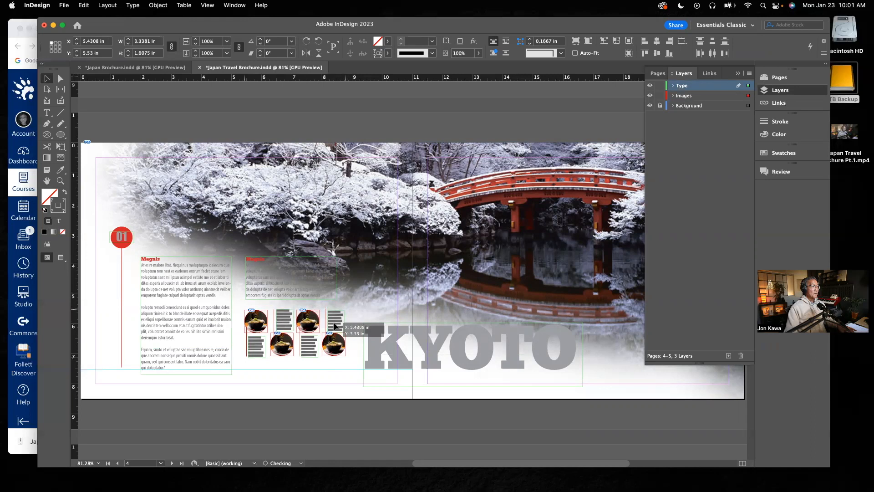
pyautogui.moveTo(334, 326); pyautogui.dragTo(334, 326)
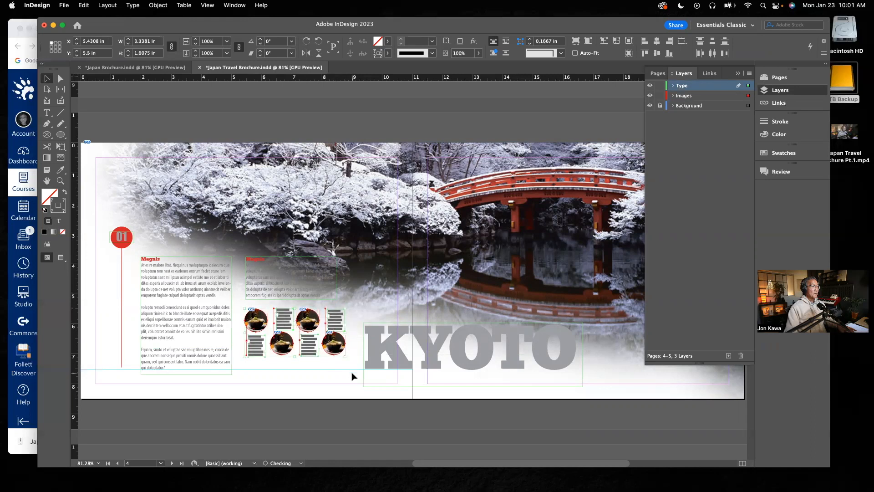
pyautogui.click(361, 400)
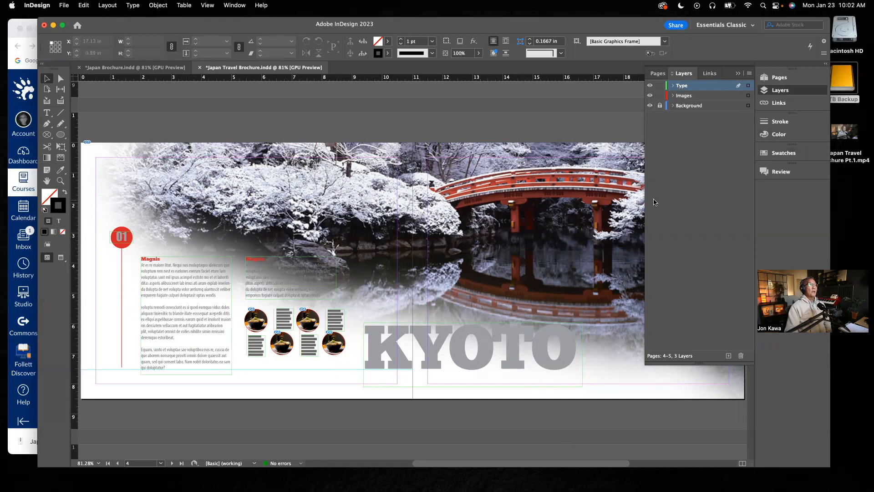
pyautogui.click(738, 73)
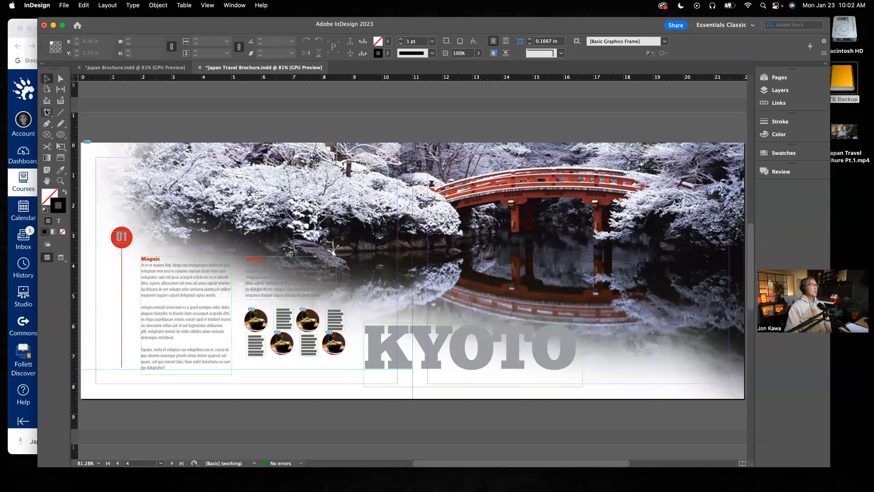
# Change the number in the red circle on page 4 to 02 and check it against the reference spread
pyautogui.press('t')
pyautogui.click(126, 235)
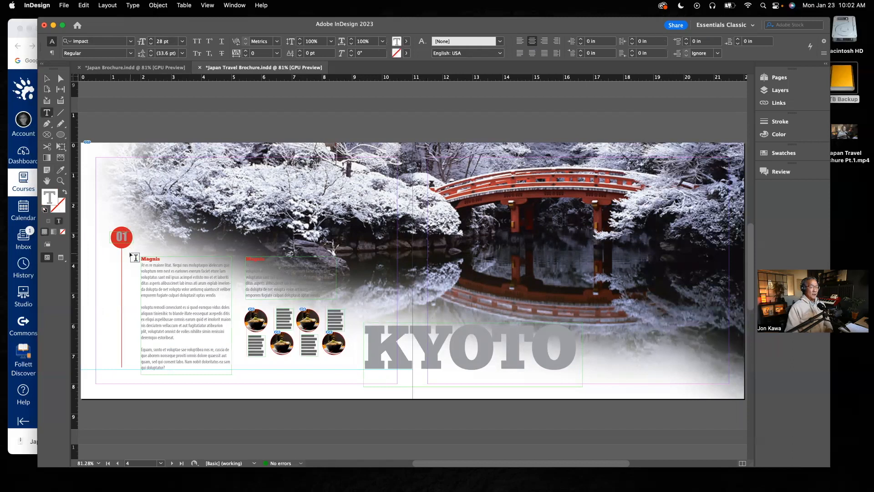
pyautogui.press('BackSpace')
pyautogui.write('2')
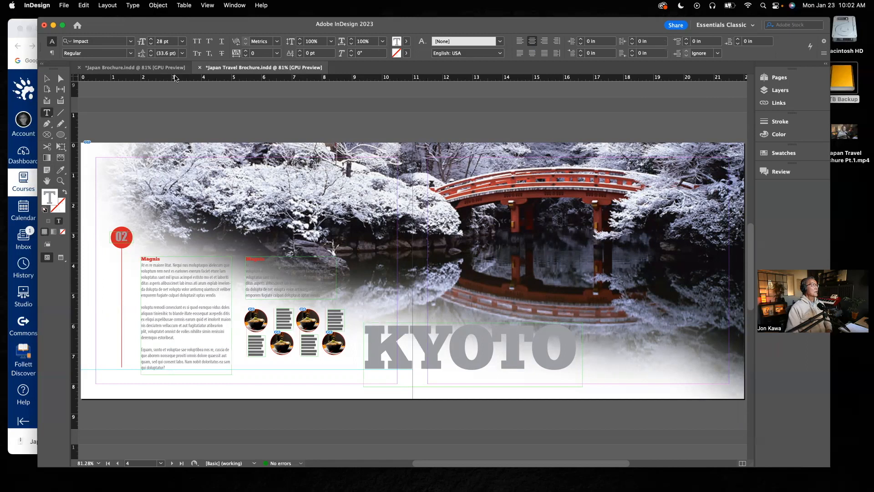
pyautogui.click(136, 67)
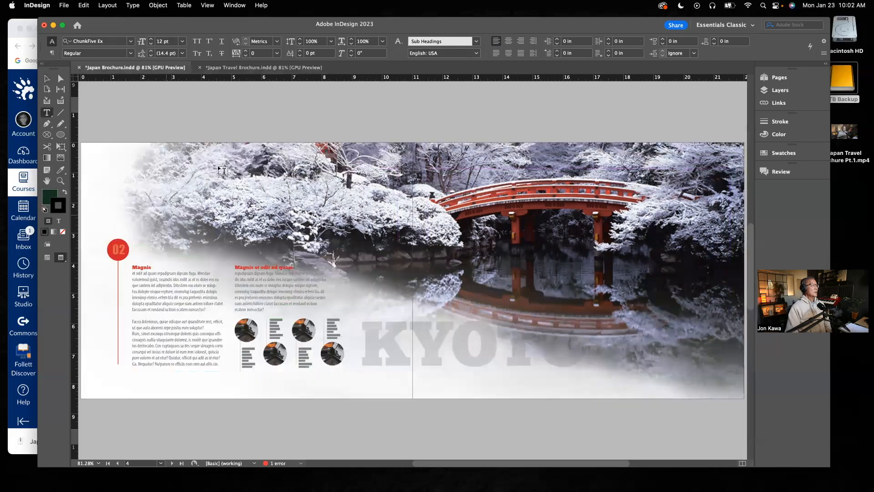
pyautogui.click(266, 68)
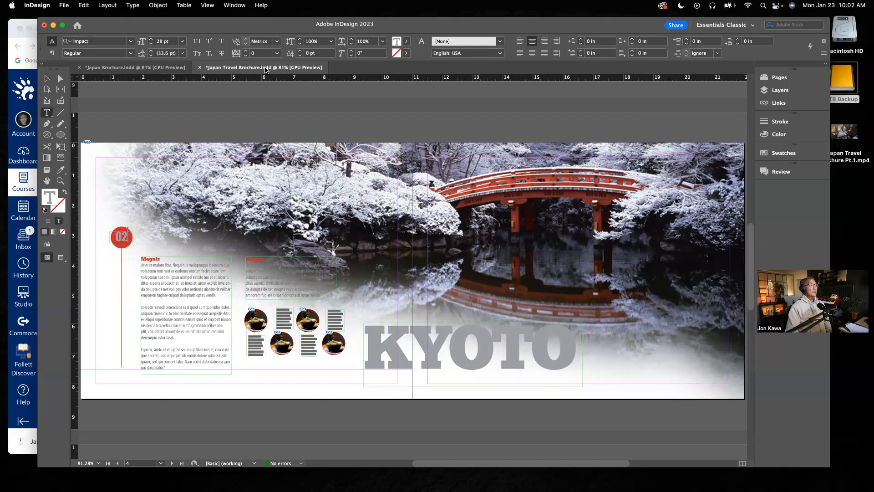
pyautogui.write('W')
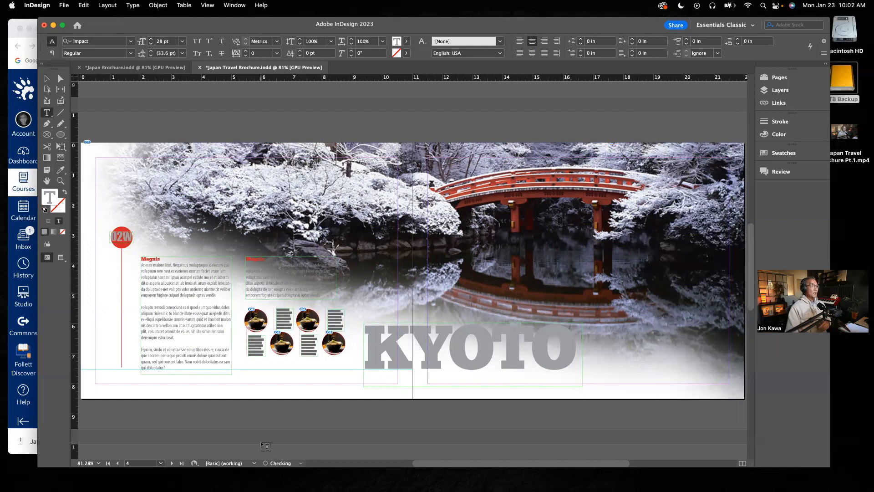
pyautogui.click(277, 415)
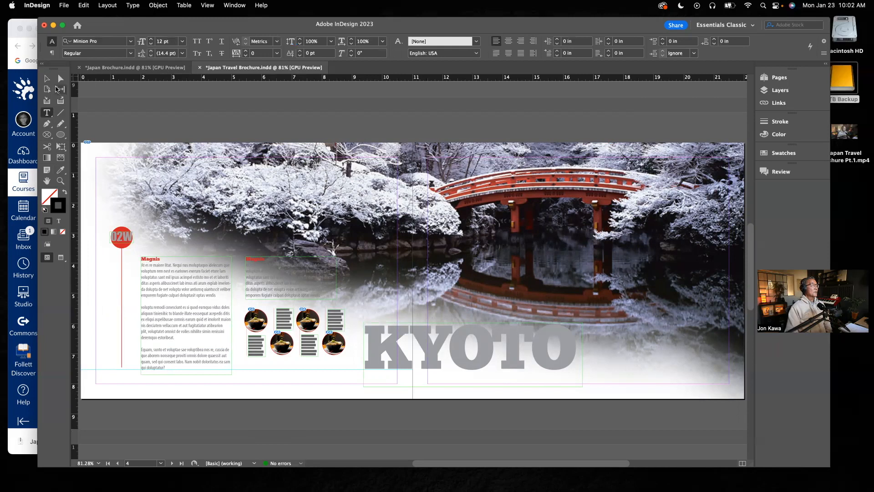
pyautogui.click(131, 236)
pyautogui.press('BackSpace')
pyautogui.press('BackSpace')
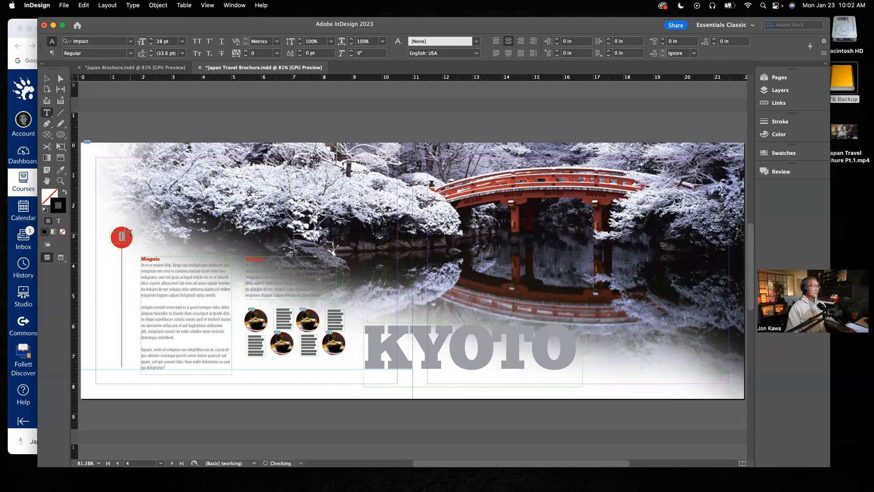
pyautogui.write('2')
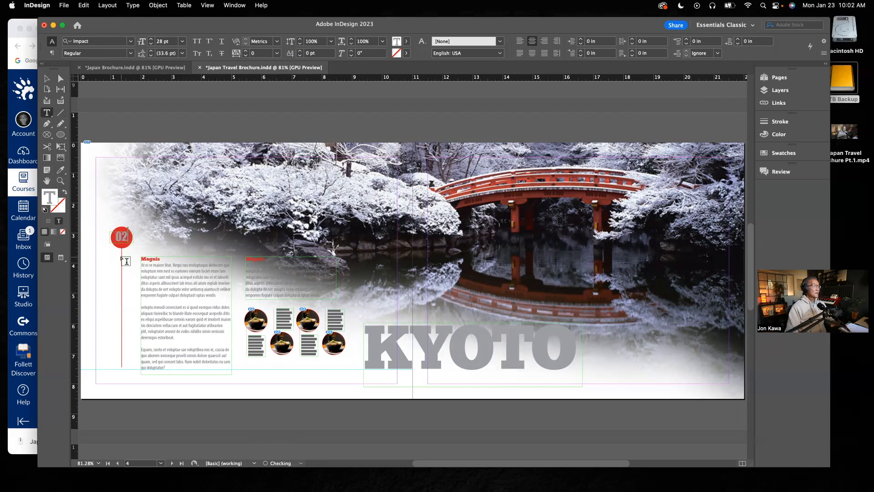
pyautogui.click(48, 79)
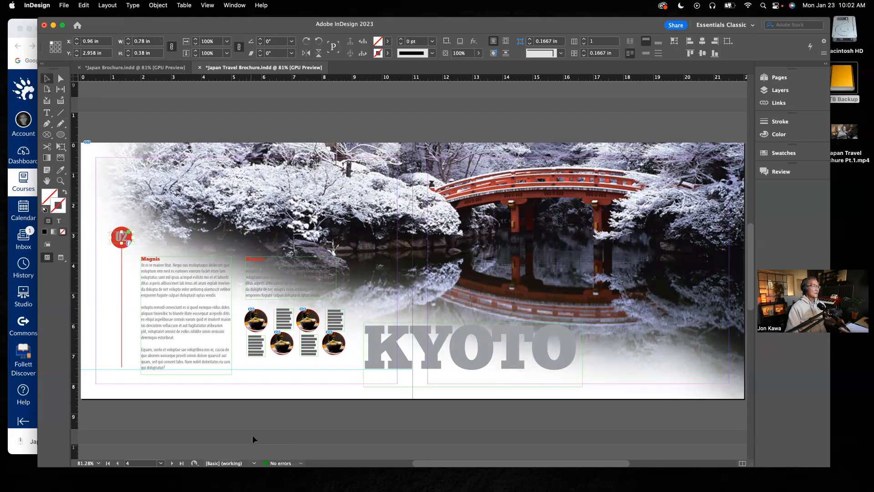
# Preview the spreads without guides, review pages 2-3 and 4-5, and go to the blank spread on pages 6-7
pyautogui.press('w')
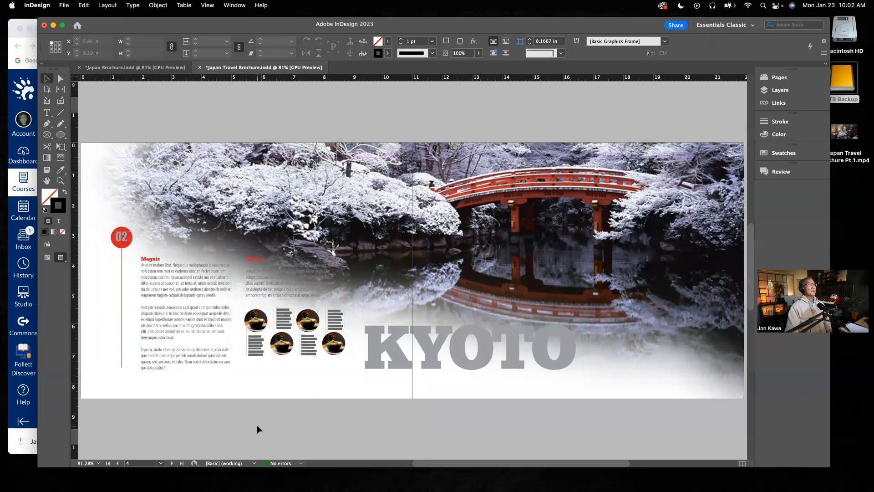
pyautogui.click(779, 90)
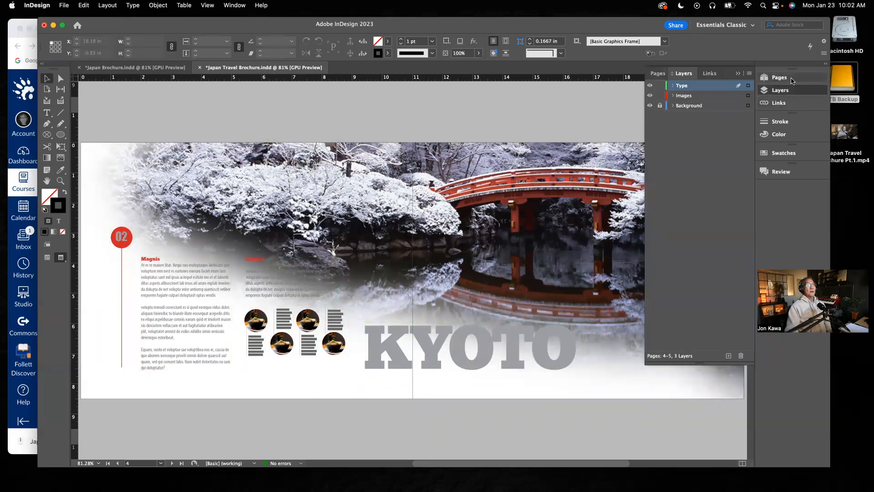
pyautogui.click(789, 77)
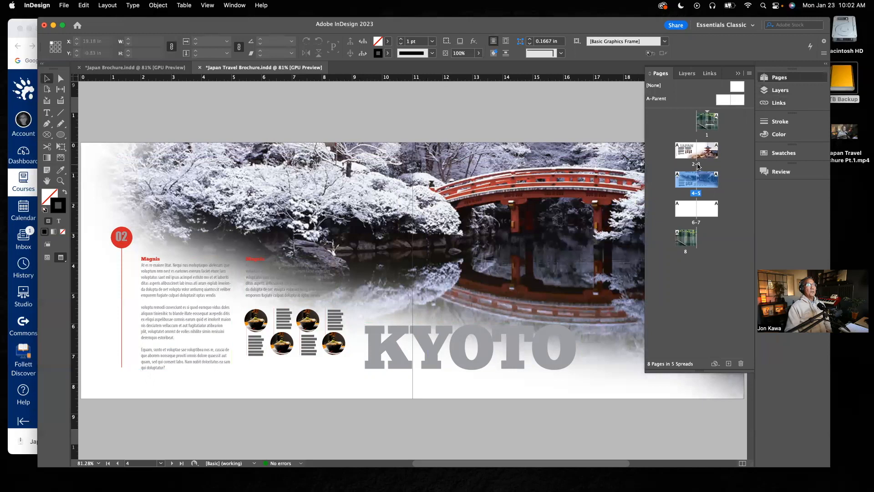
pyautogui.doubleClick(698, 165)
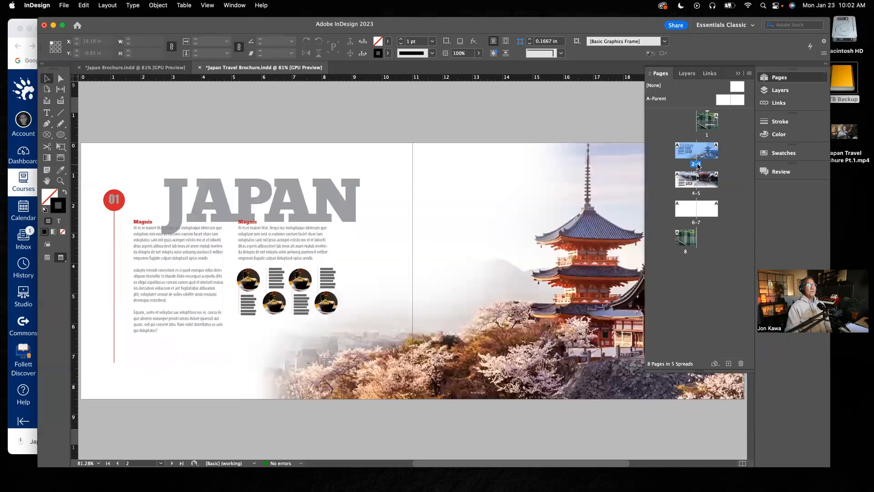
pyautogui.doubleClick(696, 193)
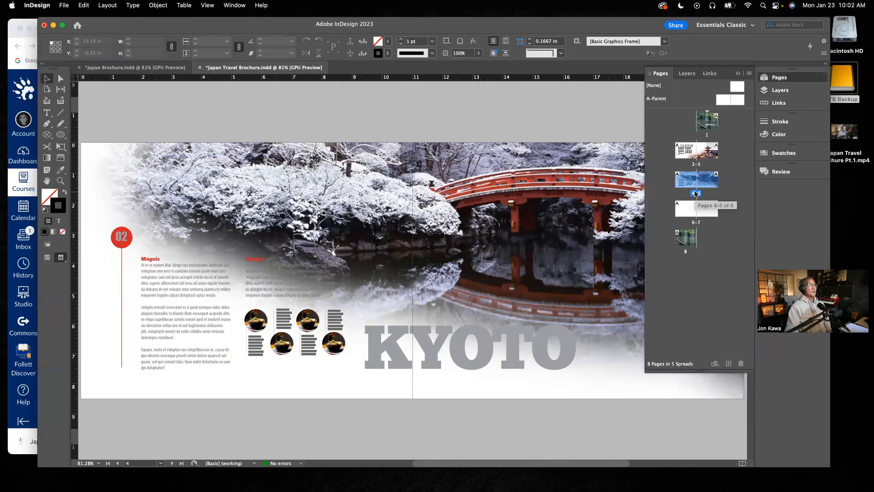
pyautogui.doubleClick(695, 223)
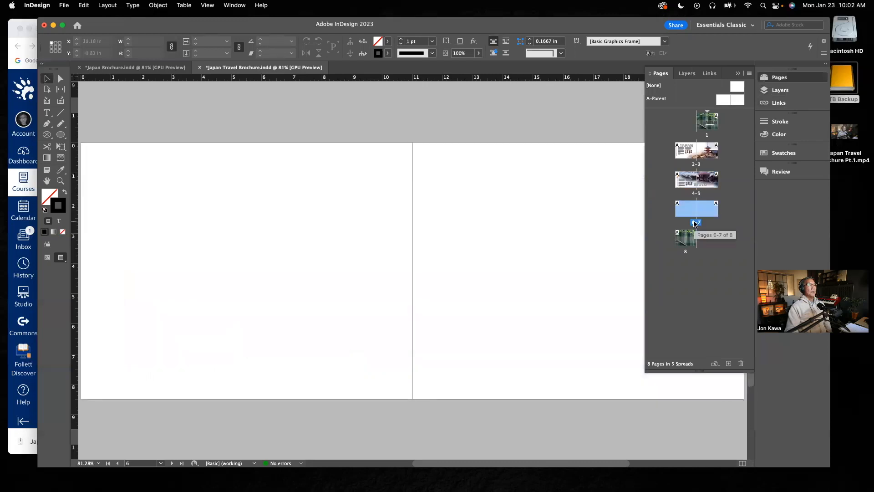
# Examine the Osaka spread on pages 6-7 of the reference brochure, including the page 7 layout, and return to the working brochure
pyautogui.click(164, 68)
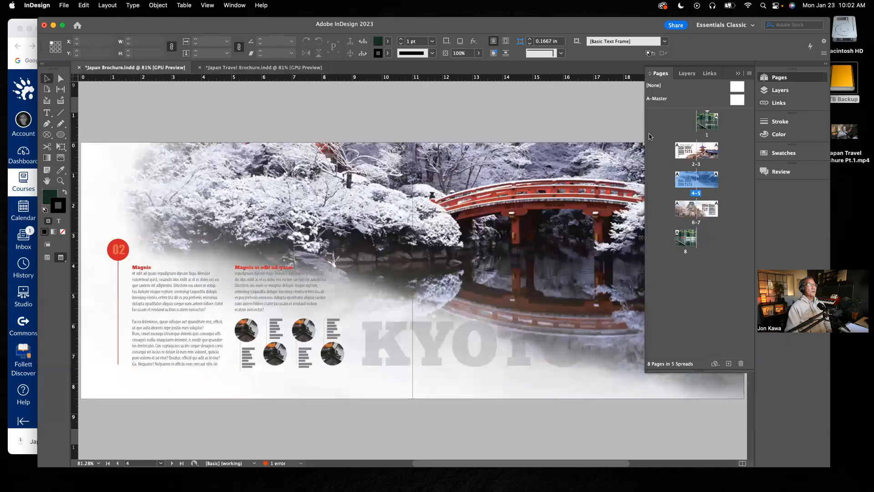
pyautogui.doubleClick(696, 222)
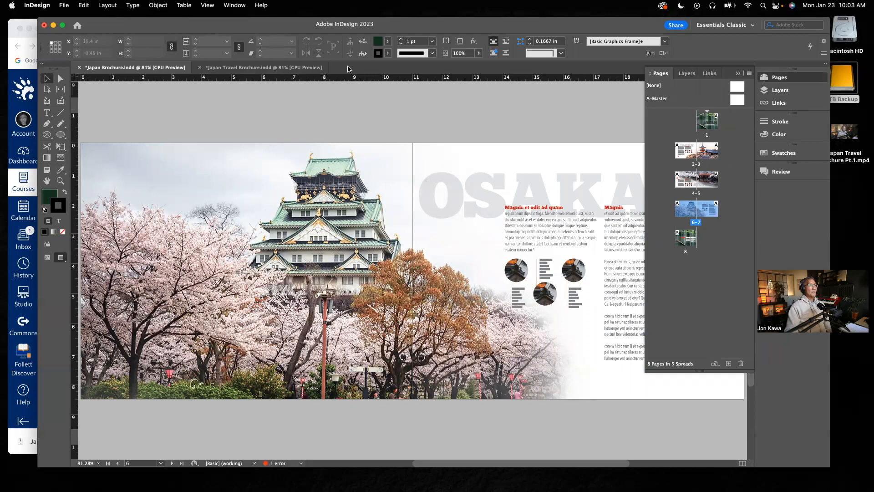
pyautogui.click(263, 68)
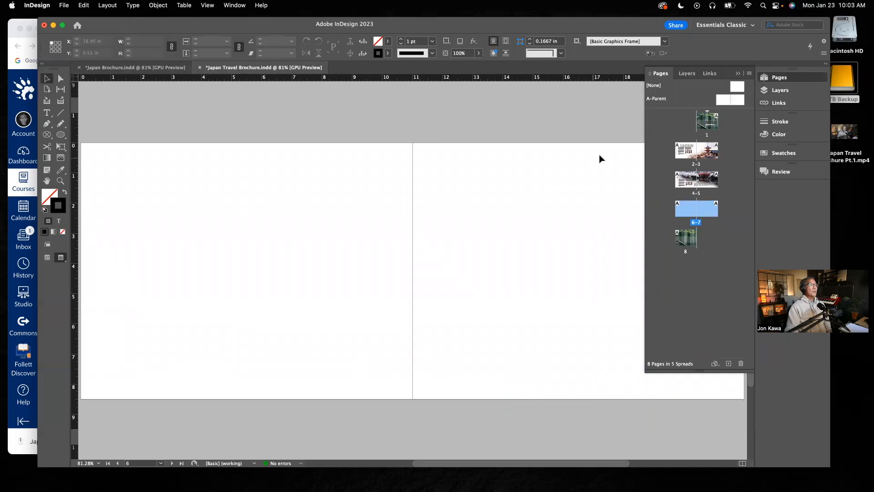
pyautogui.click(135, 67)
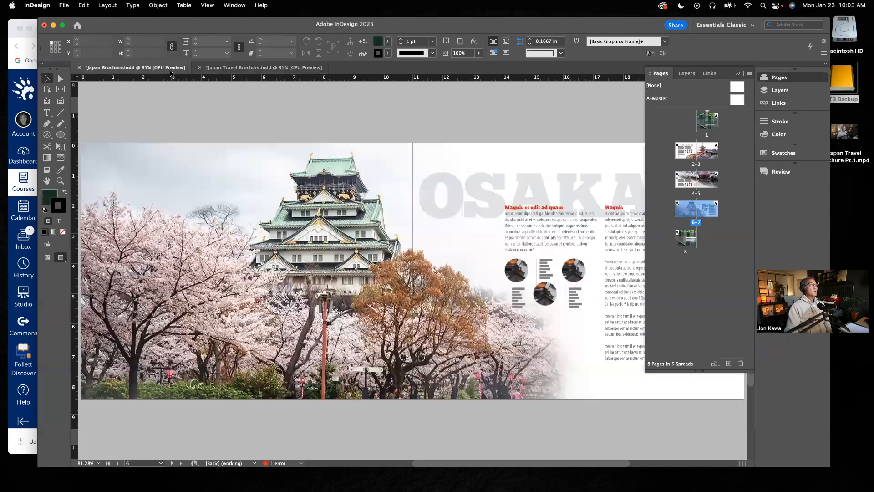
pyautogui.moveTo(560, 463); pyautogui.dragTo(616, 463)
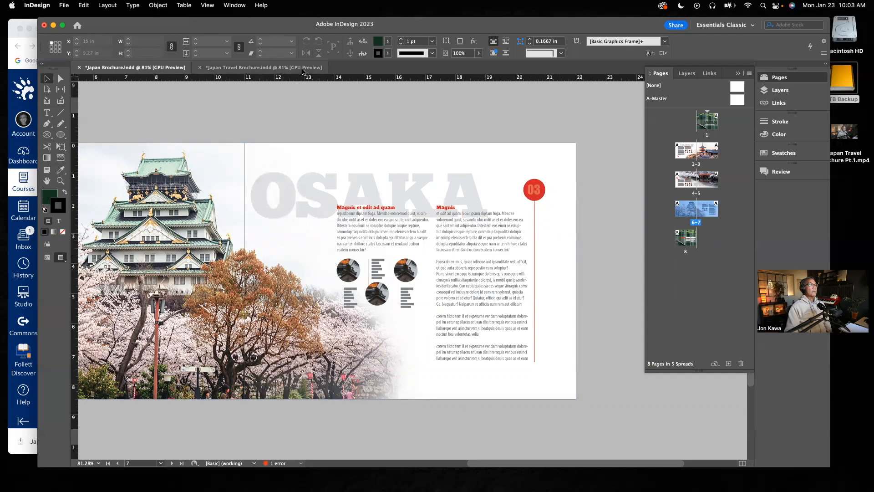
pyautogui.click(303, 68)
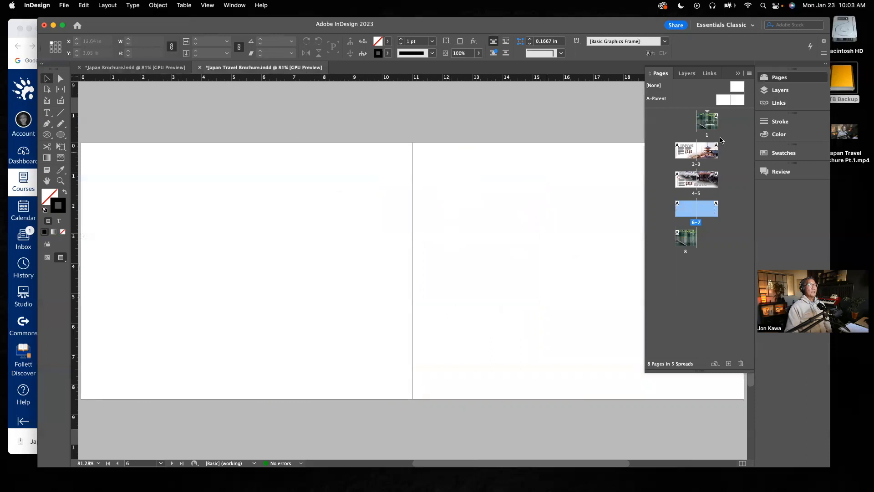
# Paste the copied Japan spread elements onto pages 6-7 and move them together onto page 7 at about X 12.08 in, Y 1.15 in
pyautogui.click(738, 74)
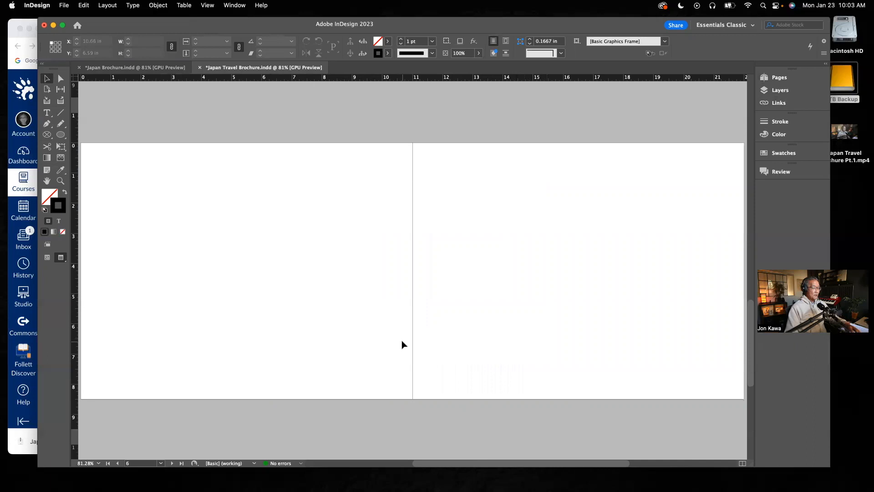
pyautogui.press('super+v')
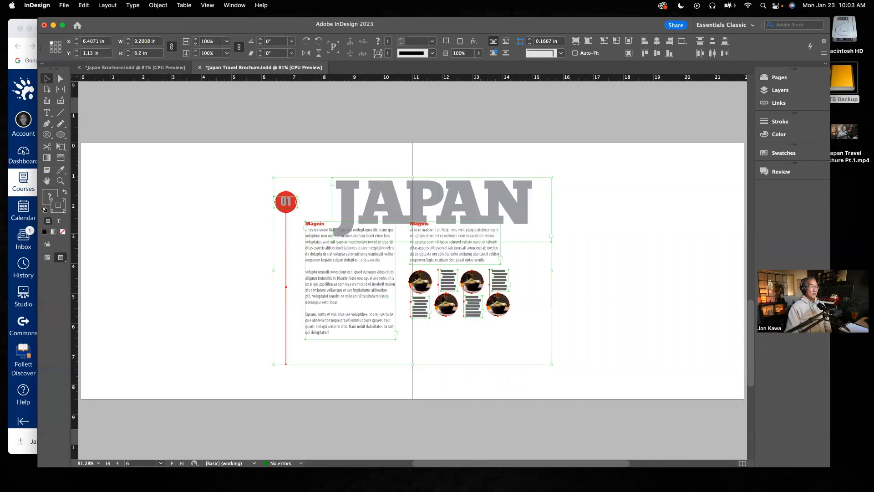
pyautogui.moveTo(445, 464); pyautogui.dragTo(469, 470)
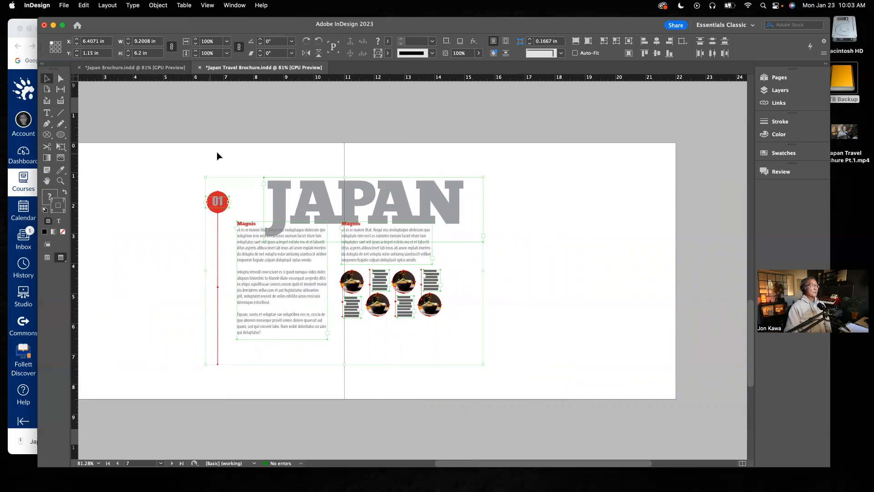
pyautogui.click(179, 68)
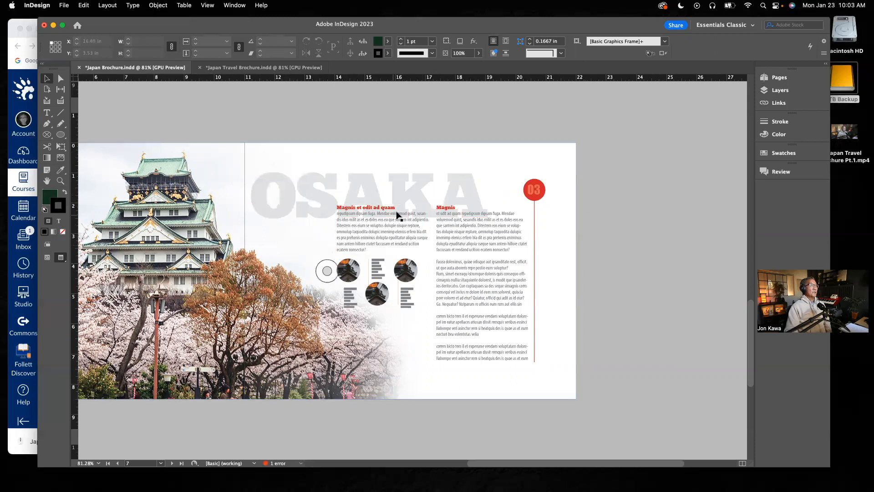
pyautogui.click(228, 67)
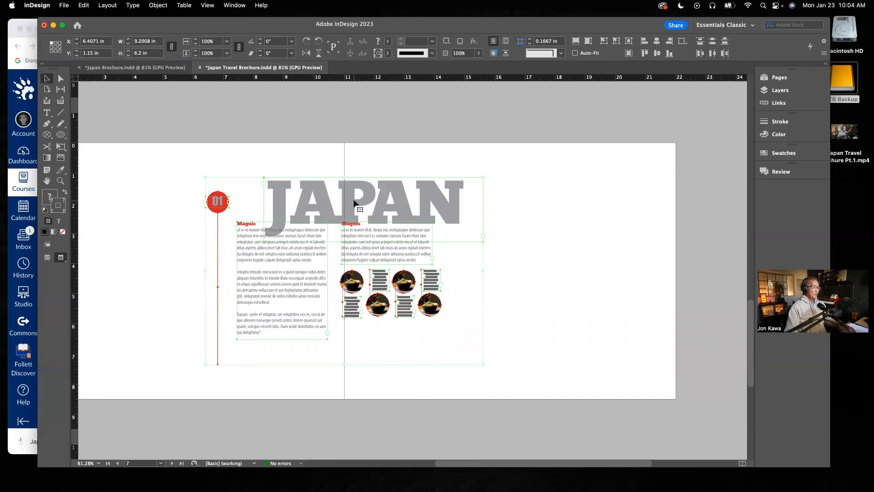
pyautogui.moveTo(354, 204); pyautogui.dragTo(525, 211)
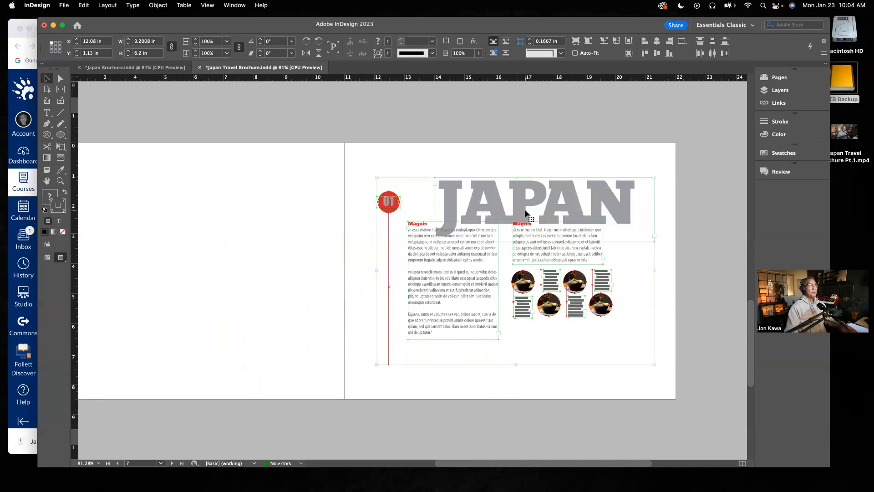
# Move the red numbered circle with its line to the outer edge of page 7, about X 21.01 in, and compare with the reference
pyautogui.click(417, 119)
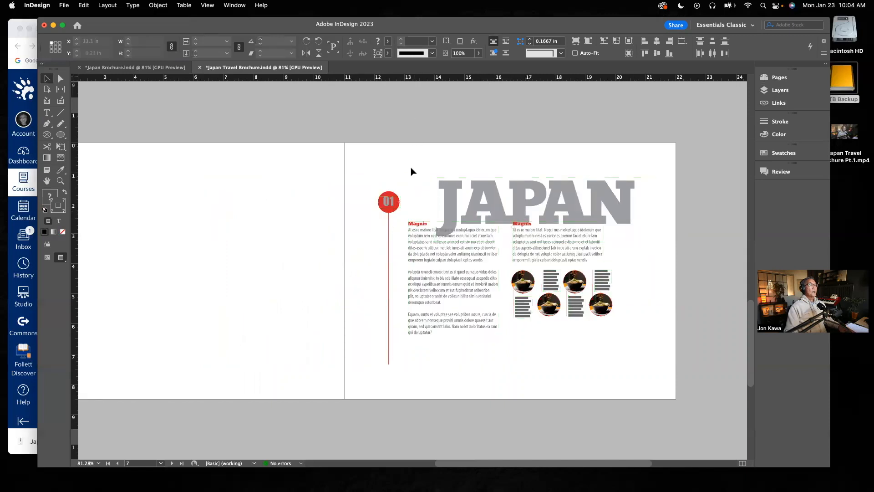
pyautogui.click(389, 214)
pyautogui.moveTo(387, 213); pyautogui.dragTo(657, 217)
pyautogui.click(167, 68)
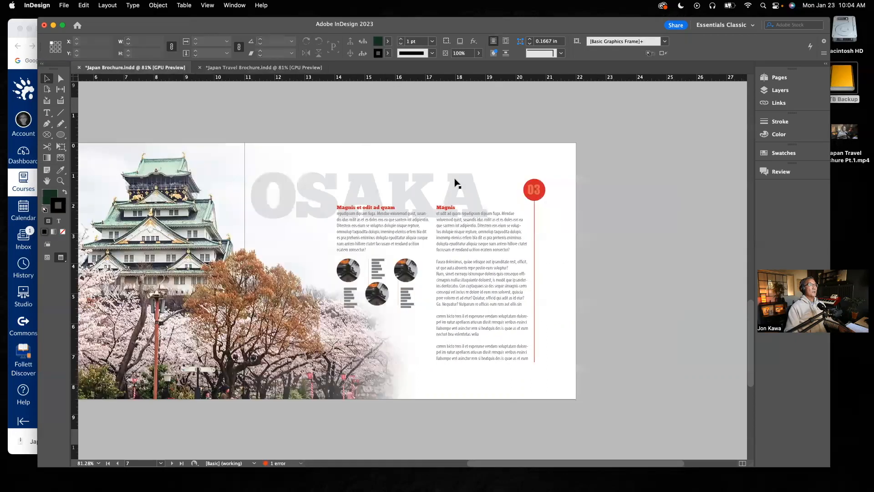
pyautogui.click(261, 69)
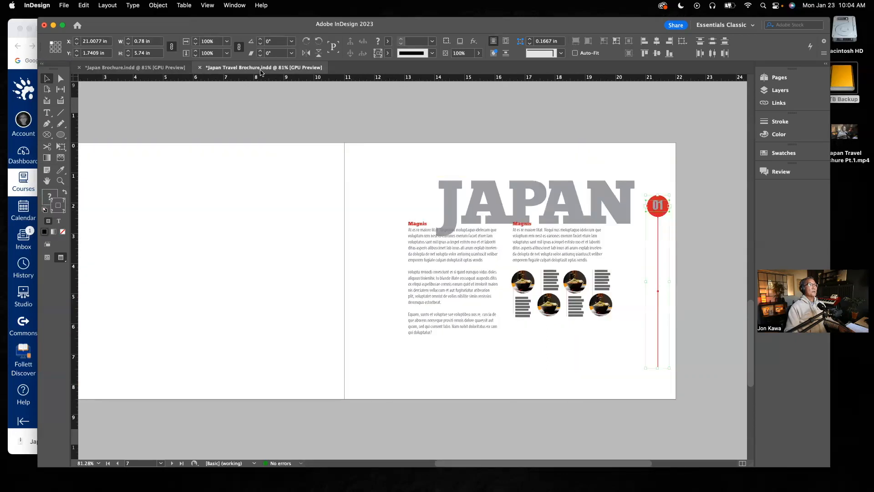
# Move the JAPAN title toward the spine on page 7 to about X 11.28 in, Y 1.15 in, checking against the reference
pyautogui.click(523, 201)
pyautogui.moveTo(521, 195); pyautogui.dragTo(448, 196)
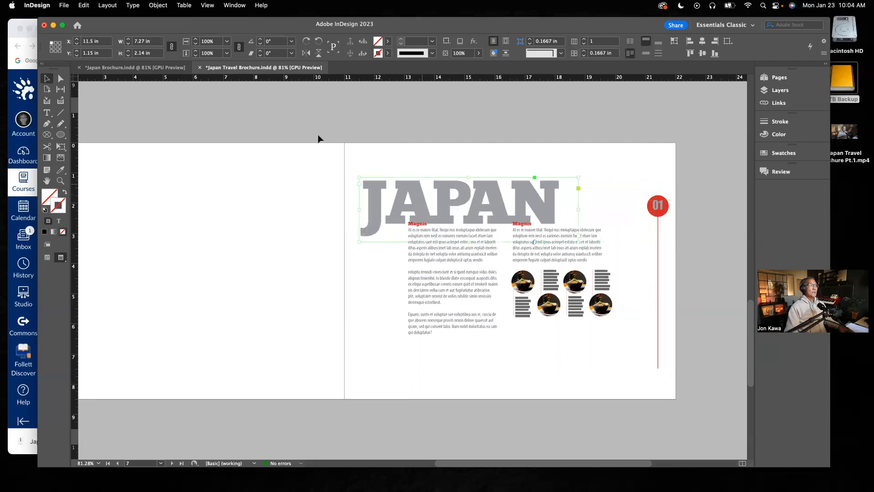
pyautogui.click(150, 67)
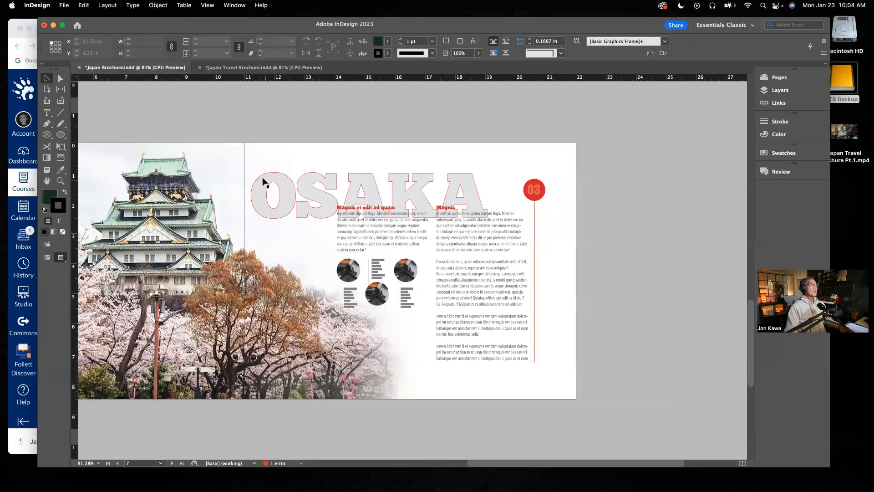
pyautogui.click(235, 68)
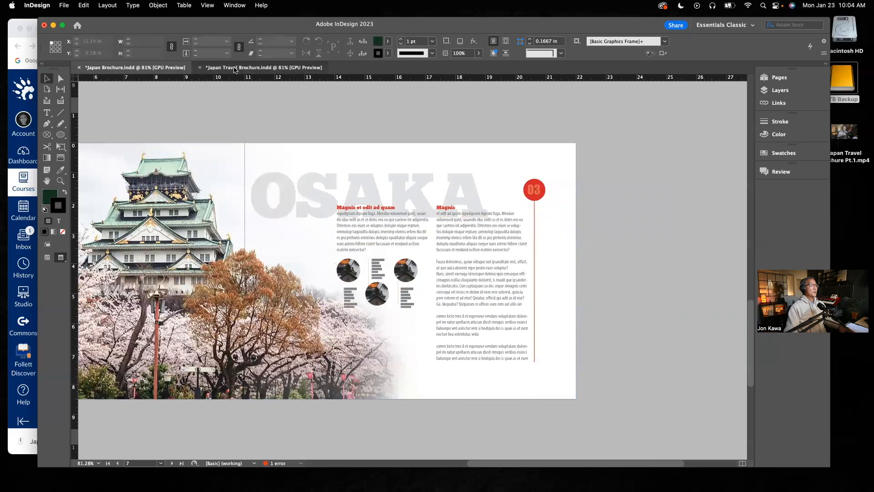
pyautogui.moveTo(466, 200); pyautogui.dragTo(458, 201)
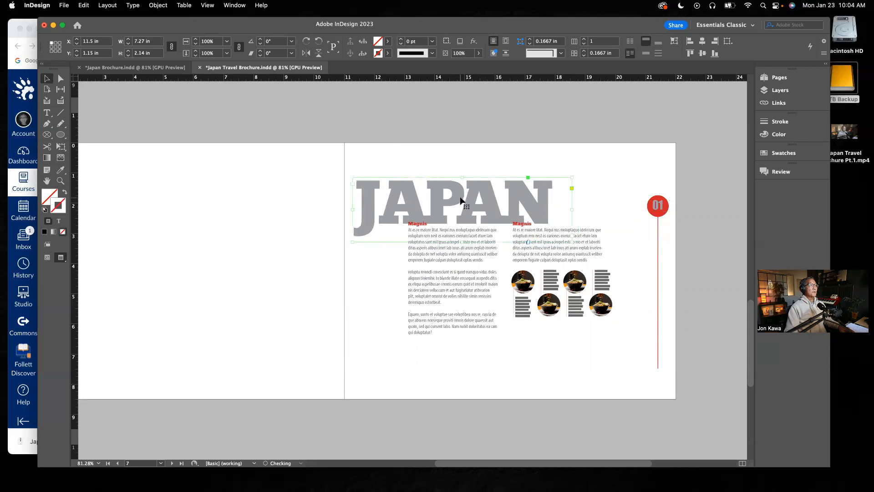
# Replace the page 7 title text with OSAKA and widen its frame to about 8.23 in so the whole word fits
pyautogui.click(47, 114)
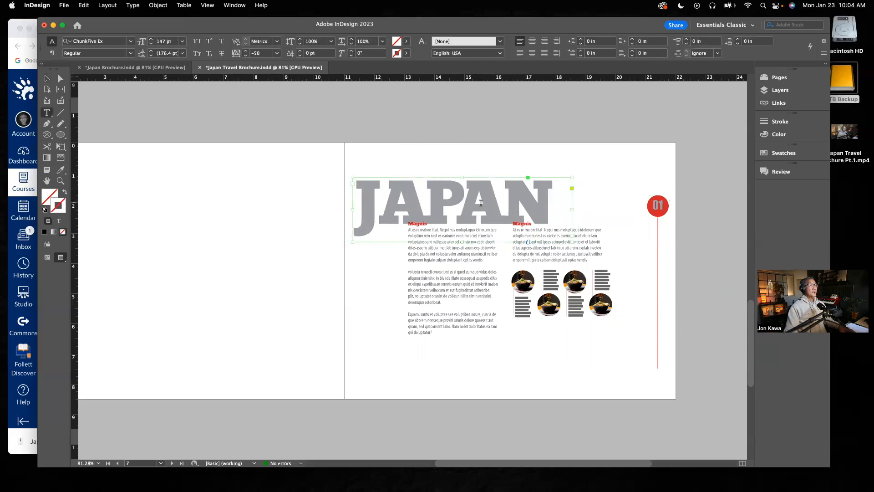
pyautogui.moveTo(553, 204); pyautogui.dragTo(320, 201)
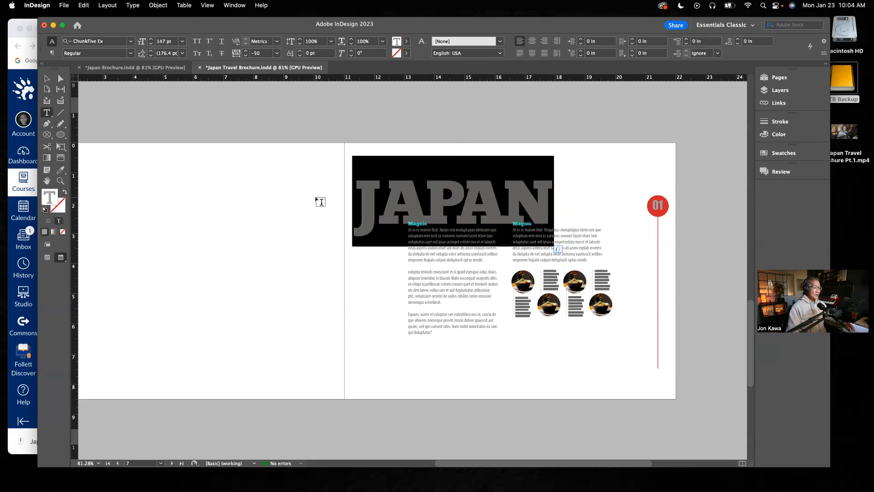
pyautogui.write('OSA-')
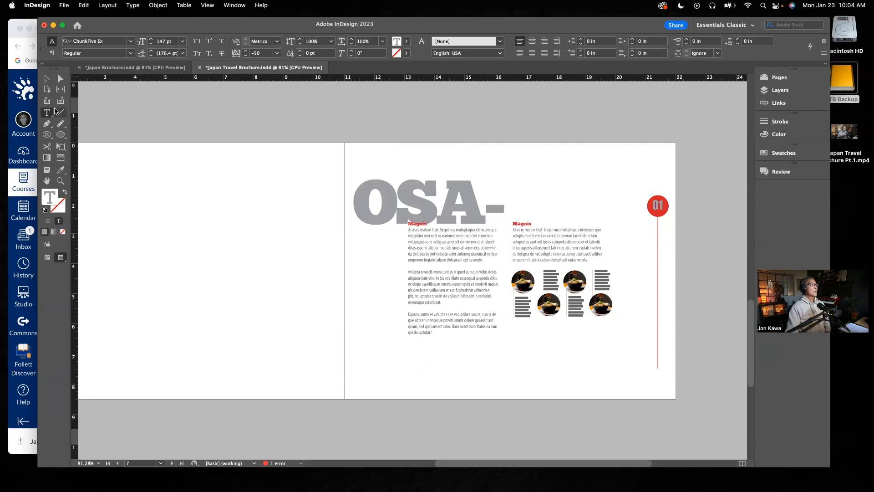
pyautogui.click(50, 82)
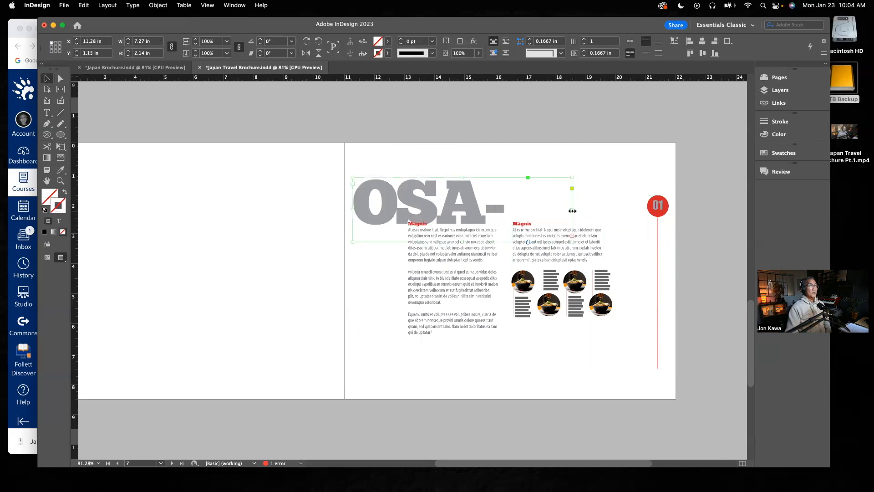
pyautogui.moveTo(572, 210); pyautogui.dragTo(601, 208)
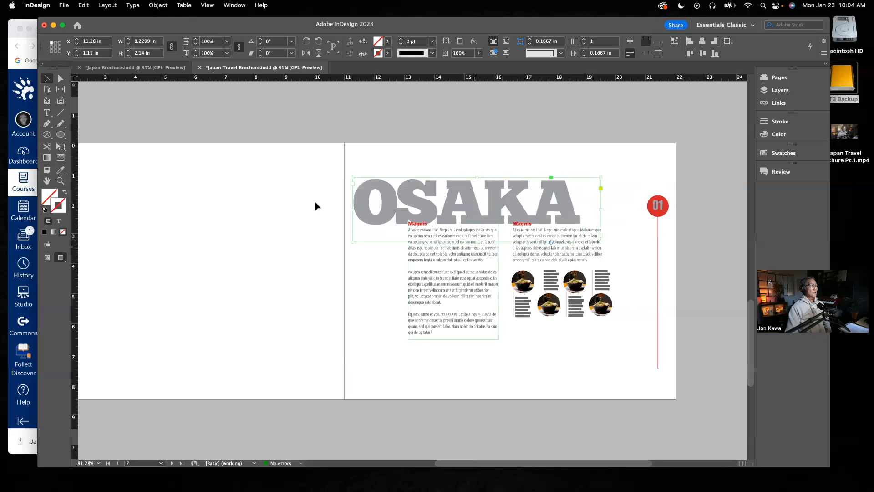
# Move the food circles and their captions together onto page 6, at about X 6.38 in, Y 4.11 in
pyautogui.click(614, 124)
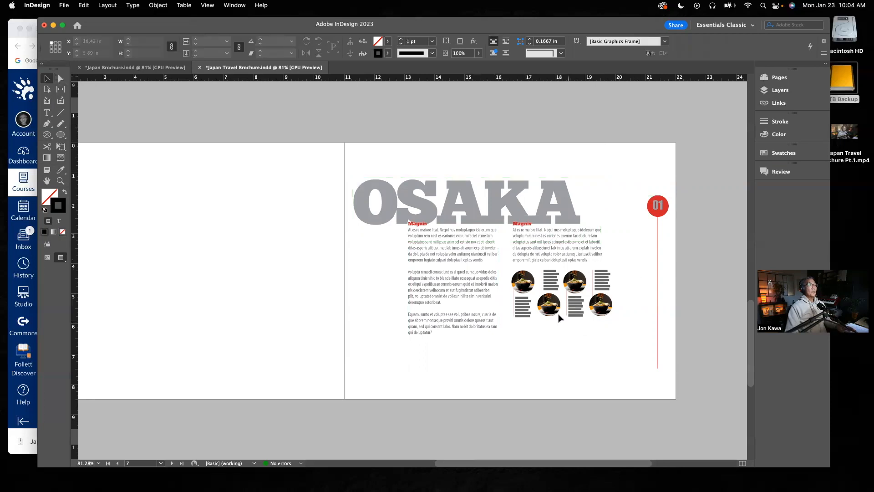
pyautogui.moveTo(629, 276); pyautogui.dragTo(510, 336)
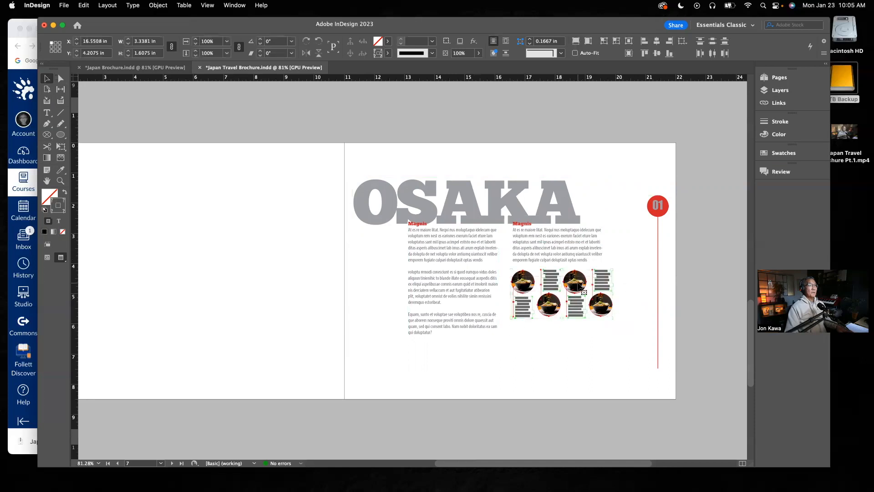
pyautogui.moveTo(585, 291); pyautogui.dragTo(277, 289)
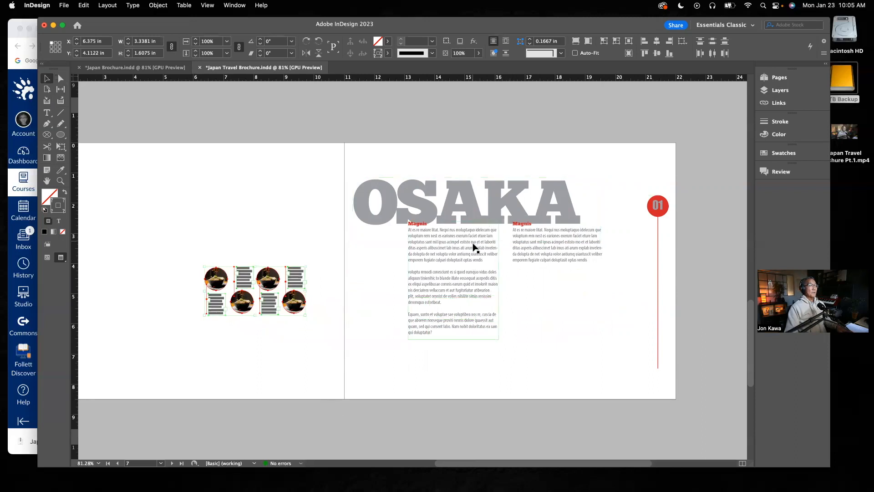
# Select the shorter body text frame on page 7 and add a vertical guide along its left edge
pyautogui.click(565, 243)
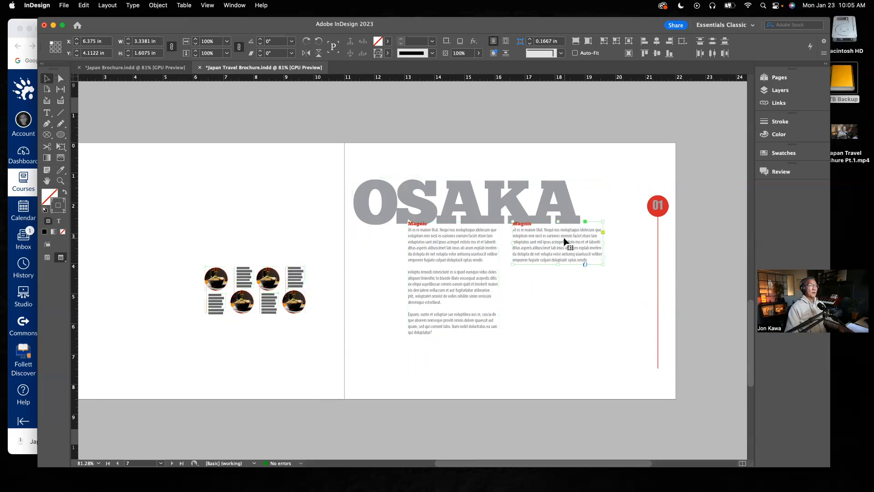
pyautogui.moveTo(75, 197); pyautogui.dragTo(512, 275)
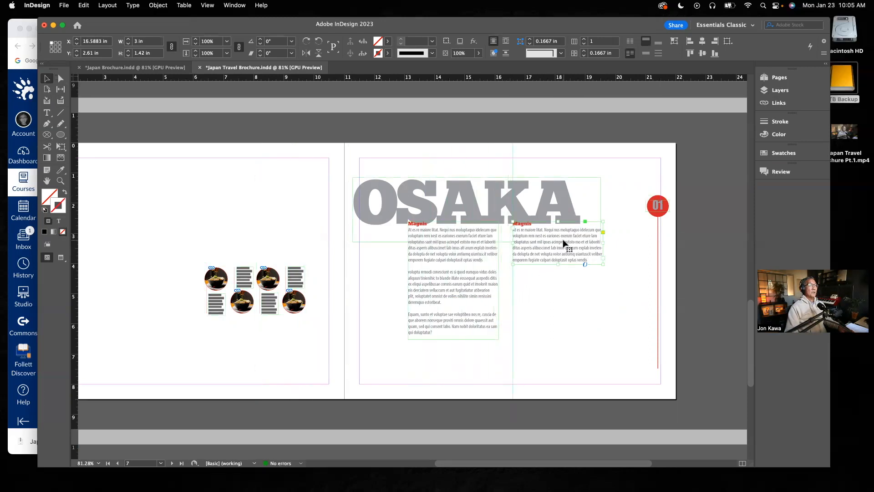
# Swap the two body text frames on page 7, placing the shorter at X 13.12 in and the longer against the vertical guide
pyautogui.moveTo(564, 244); pyautogui.dragTo(459, 245)
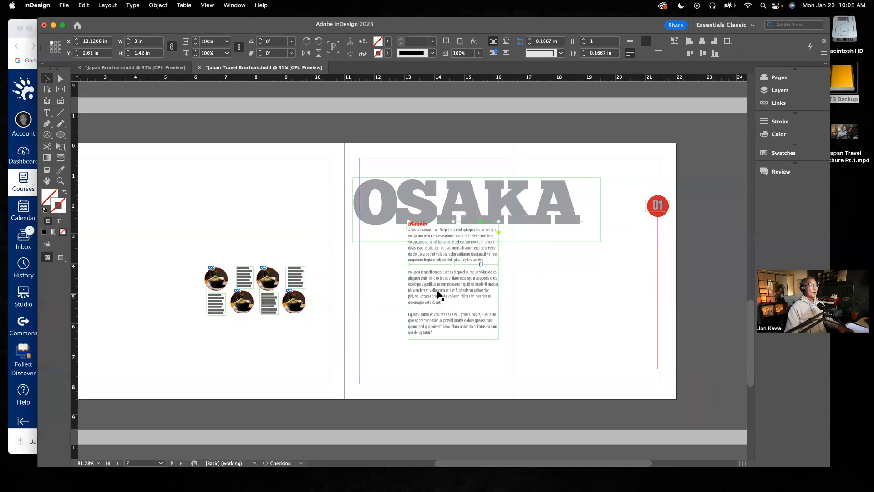
pyautogui.moveTo(437, 292); pyautogui.dragTo(544, 291)
pyautogui.click(642, 347)
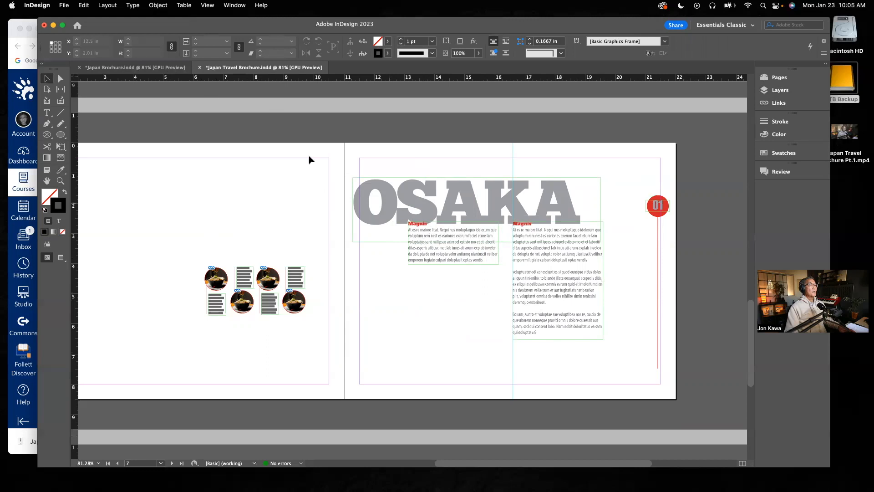
# Compare with the reference spread and raise both page 7 body text frames together to about Y 2.51 in
pyautogui.click(146, 67)
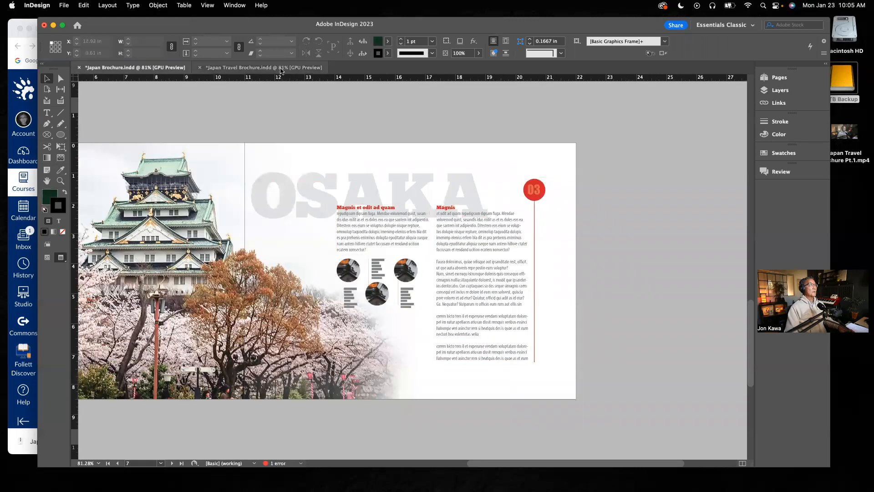
pyautogui.click(264, 67)
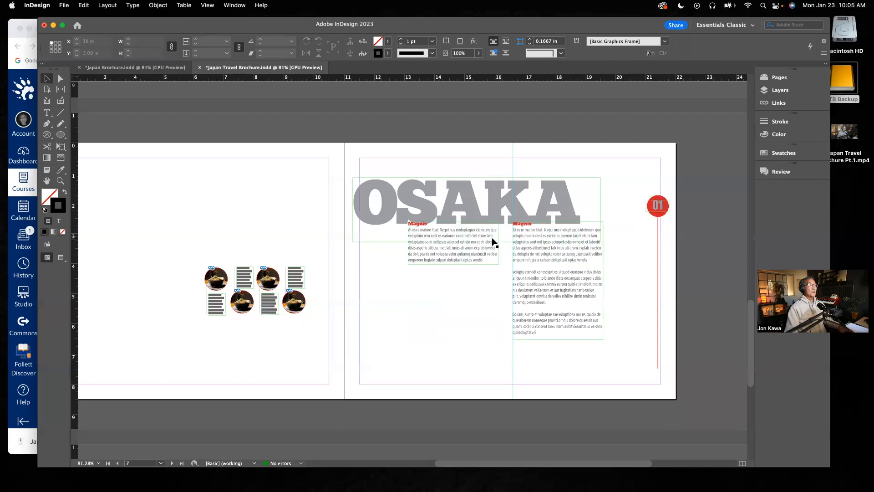
pyautogui.click(475, 253)
pyautogui.moveTo(475, 250); pyautogui.dragTo(475, 248)
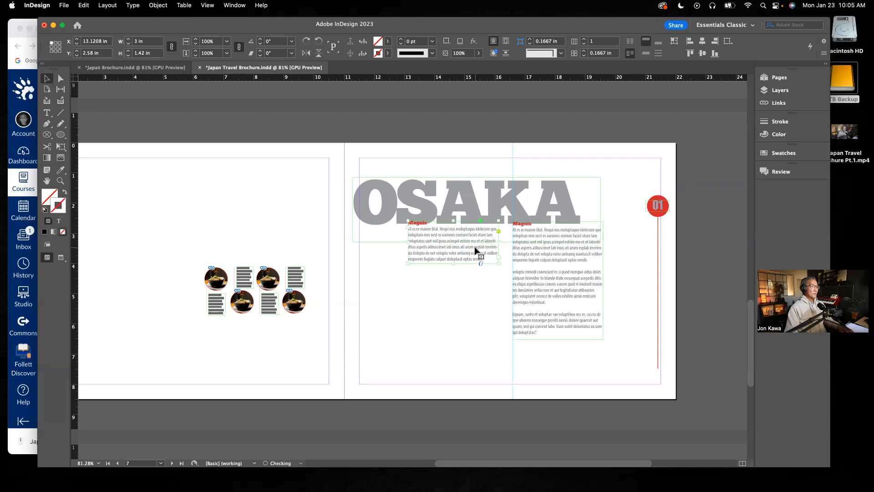
pyautogui.press('super+z')
pyautogui.keyDown('shift'); pyautogui.click(540, 254); pyautogui.keyUp('shift')
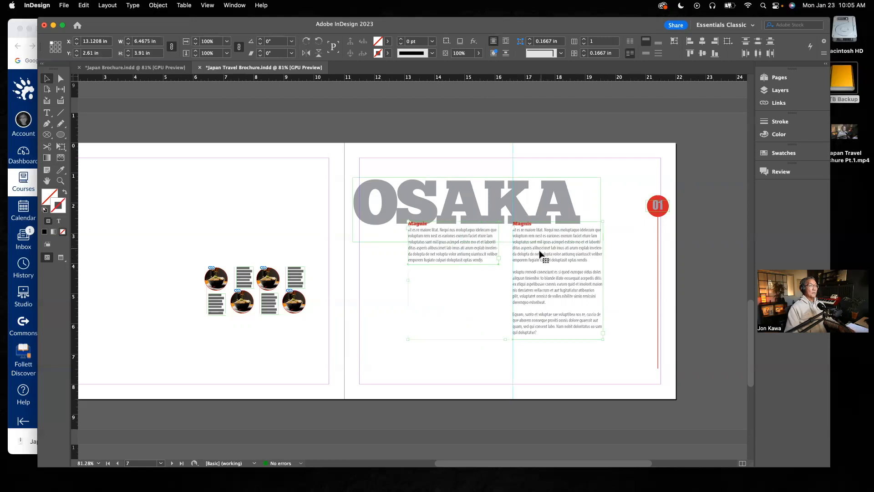
pyautogui.moveTo(539, 255); pyautogui.dragTo(538, 253)
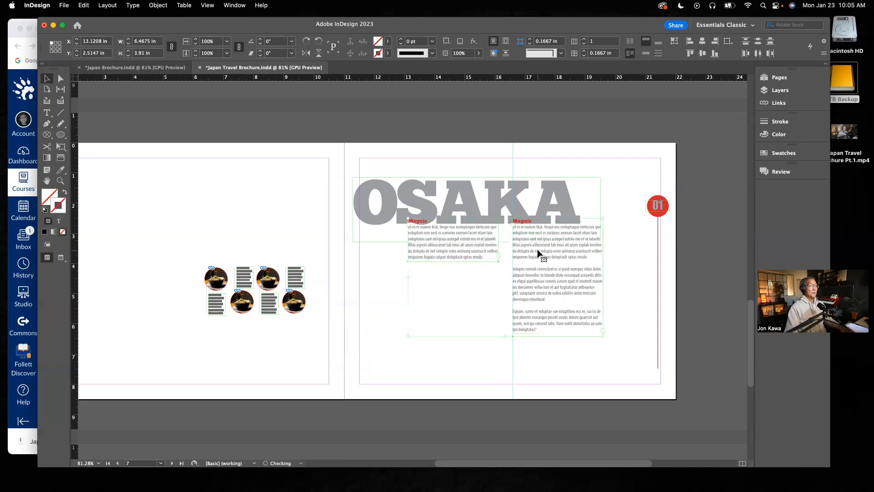
pyautogui.click(472, 306)
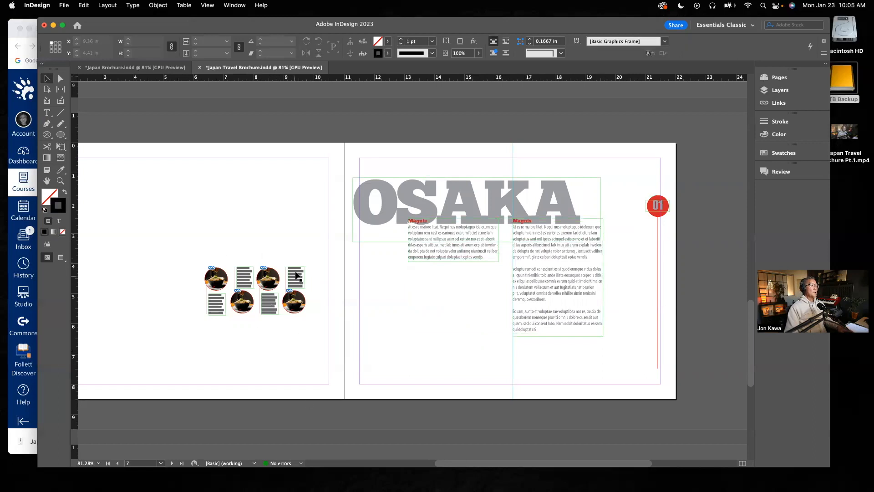
# Delete the last food circle with its caption and divider line, and move the remaining set onto page 7 below the shorter text frame
pyautogui.moveTo(307, 255); pyautogui.dragTo(296, 311)
pyautogui.press('Delete')
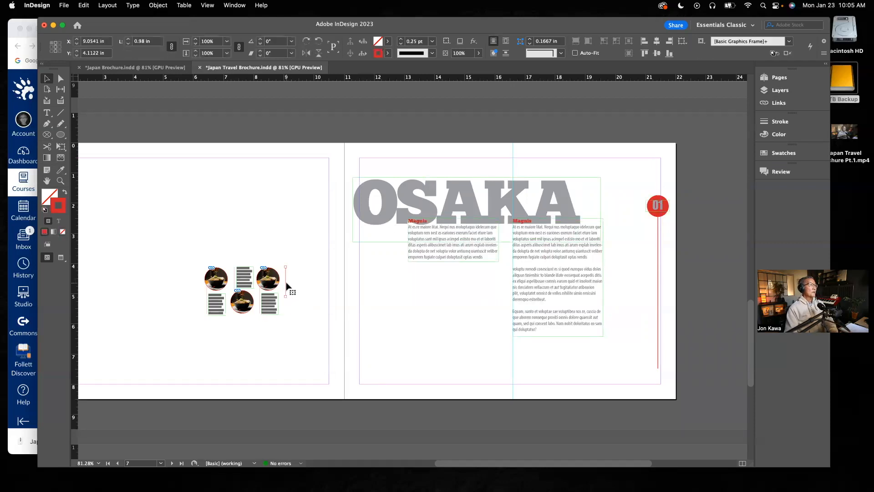
pyautogui.moveTo(196, 254); pyautogui.dragTo(287, 320)
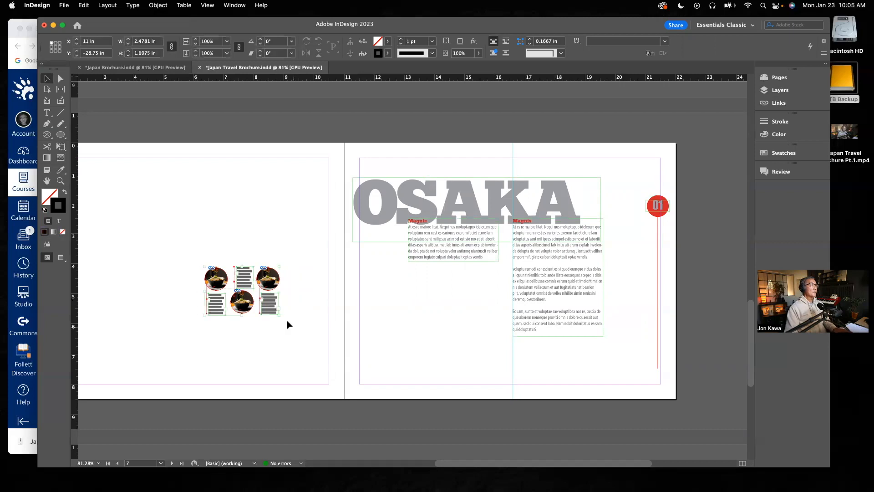
pyautogui.moveTo(275, 280); pyautogui.dragTo(491, 288)
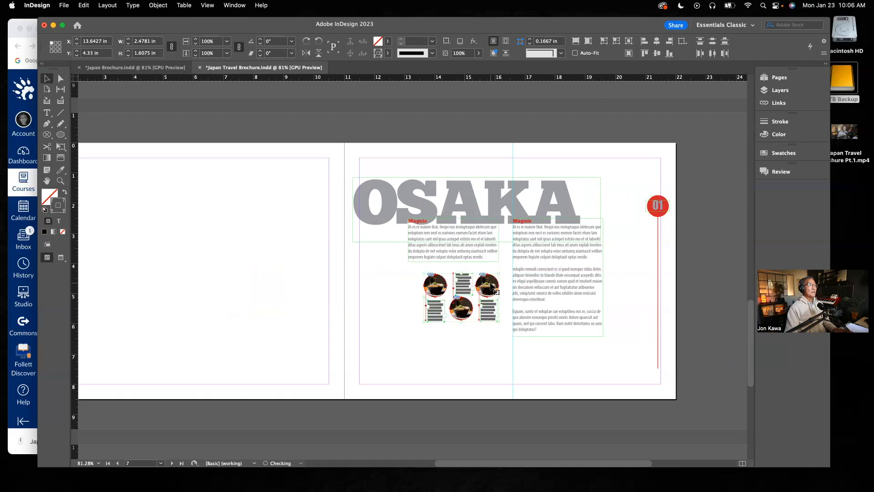
# Check the reference and align the food circle set with the shorter text frame's left edge at X 13.12 in, Y 4.33 in
pyautogui.click(149, 68)
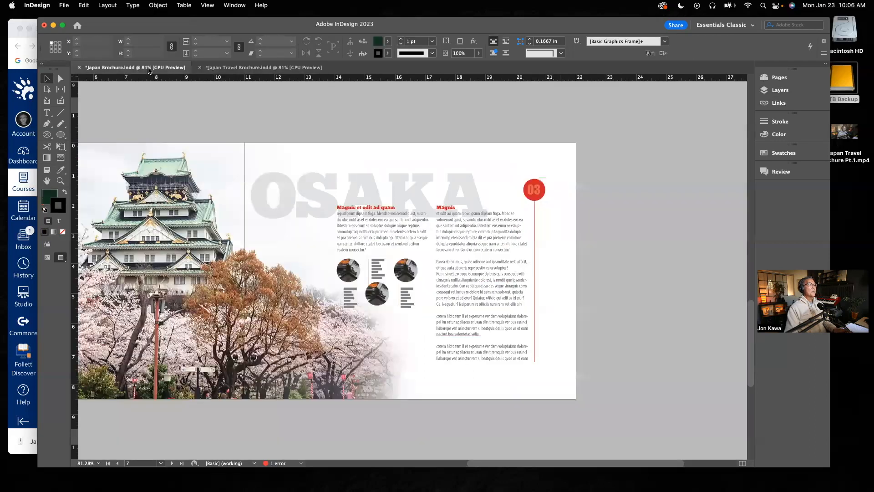
pyautogui.click(256, 68)
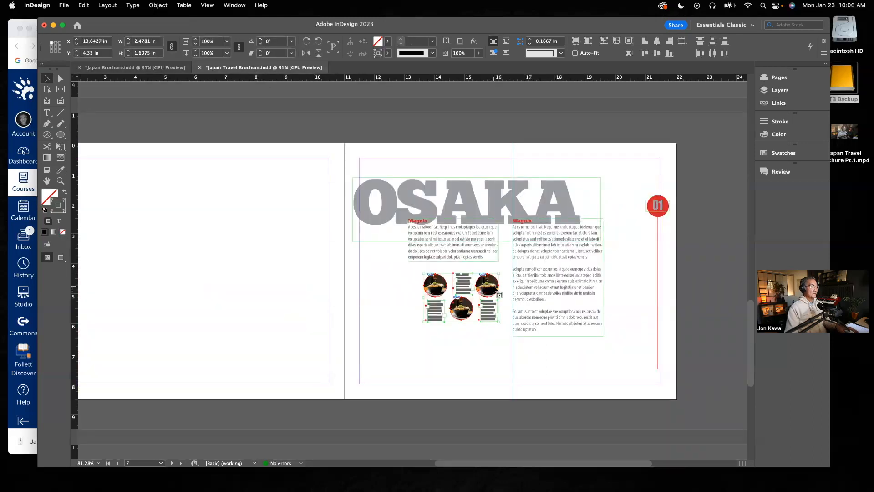
pyautogui.moveTo(494, 288); pyautogui.dragTo(480, 289)
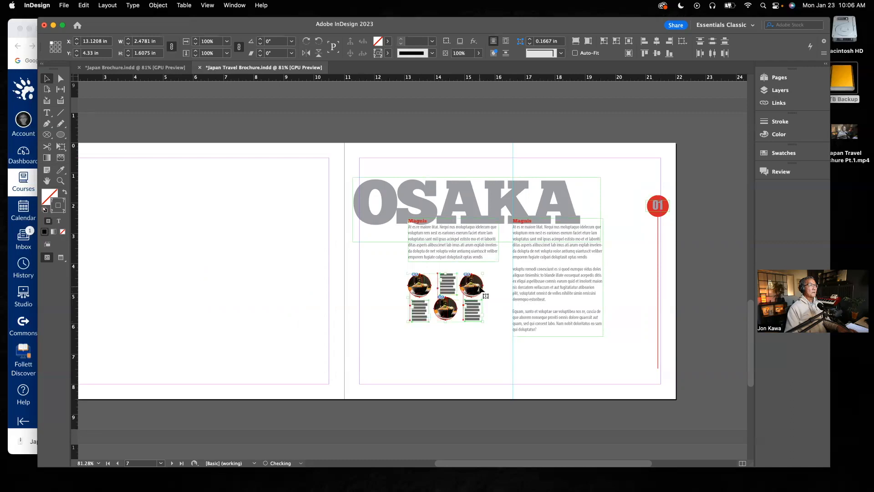
pyautogui.click(496, 353)
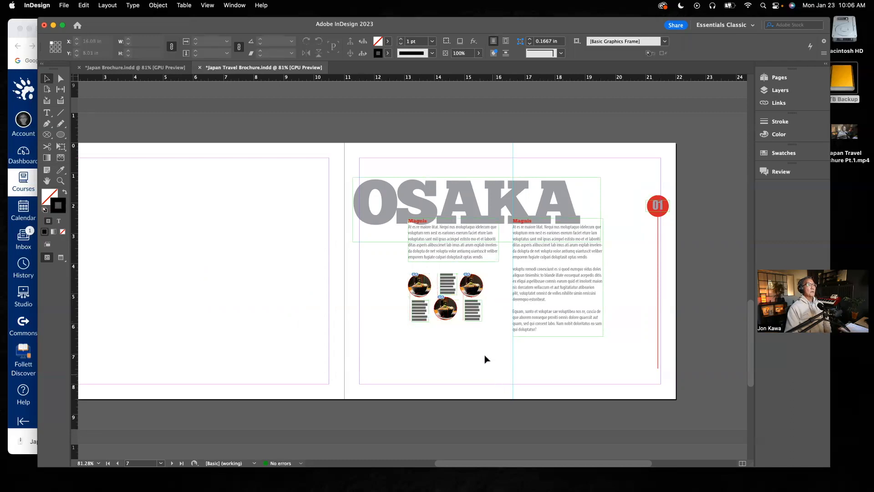
pyautogui.click(477, 291)
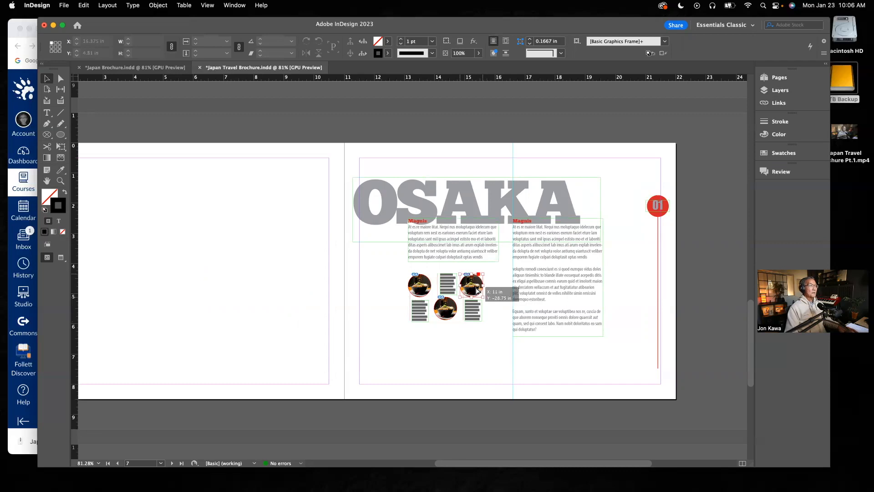
pyautogui.moveTo(477, 290); pyautogui.dragTo(477, 289)
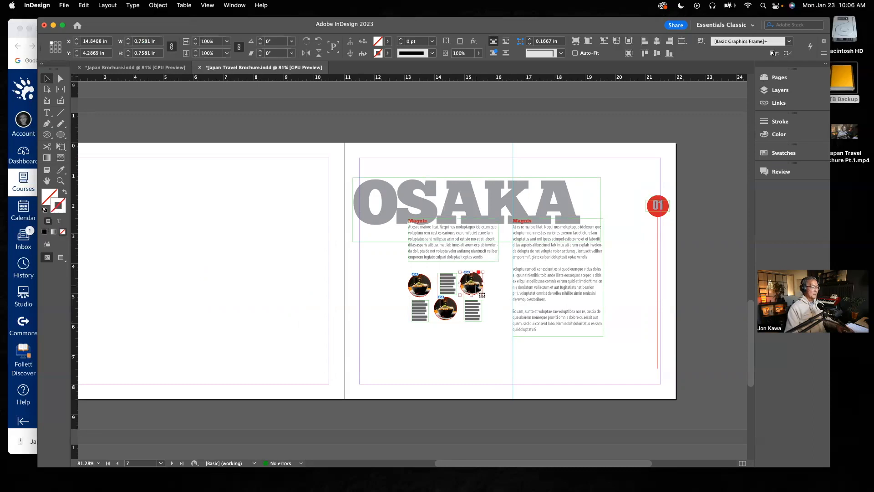
pyautogui.moveTo(482, 295); pyautogui.dragTo(482, 297)
# Shift all the page 7 food circles and captions together slightly upward, closer to the shorter text frame
pyautogui.moveTo(394, 271); pyautogui.dragTo(485, 326)
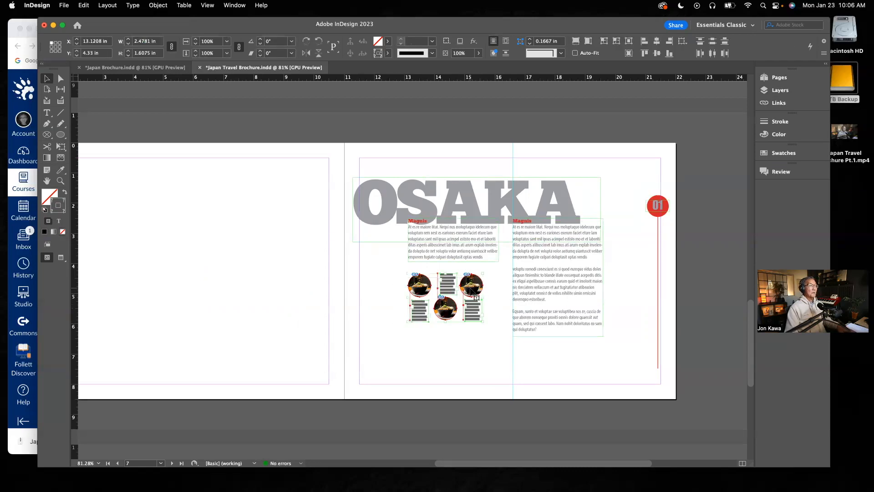
pyautogui.moveTo(472, 291); pyautogui.dragTo(475, 288)
pyautogui.click(325, 304)
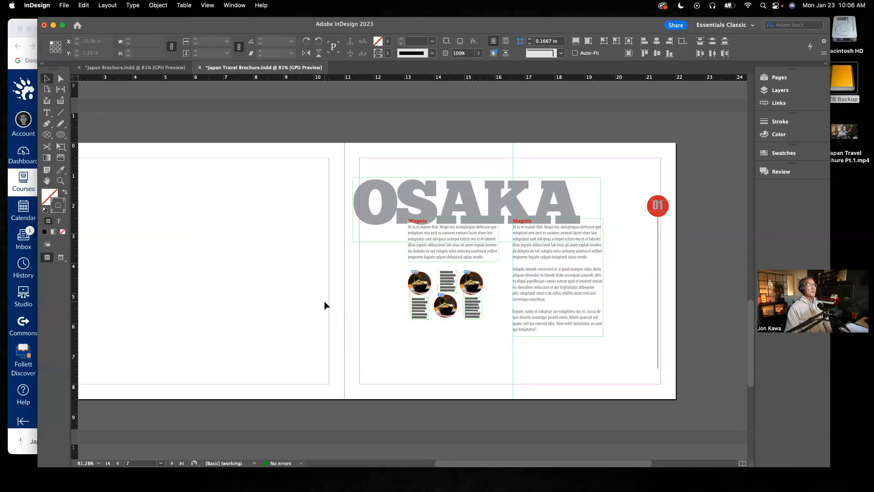
# Check the reference and extend the longer page 7 text frame downward to a height of about 5.04 in
pyautogui.click(184, 68)
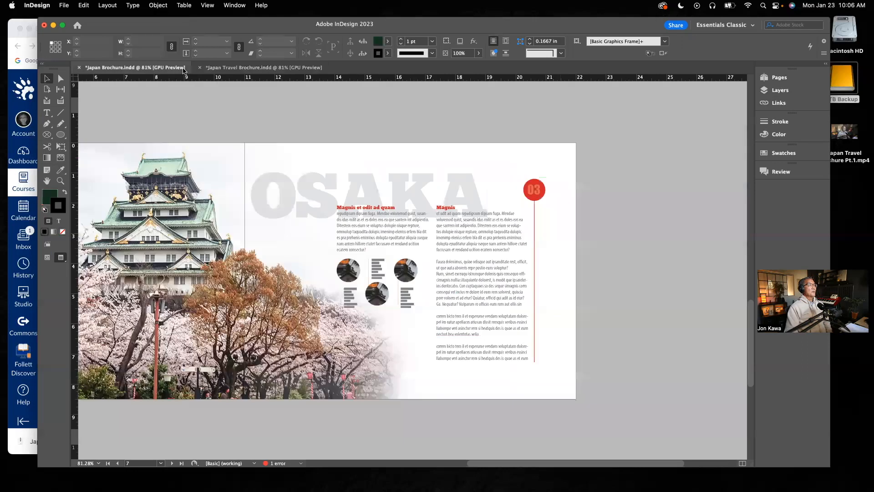
pyautogui.click(232, 68)
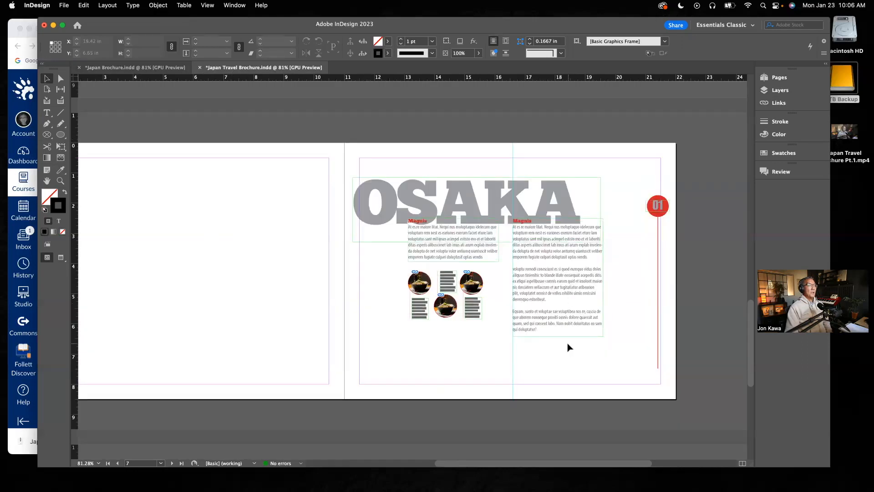
pyautogui.click(47, 113)
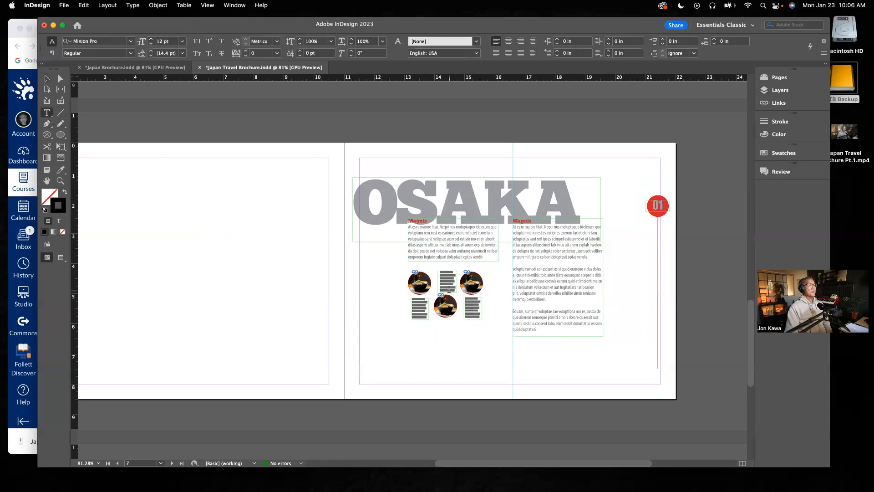
pyautogui.click(46, 78)
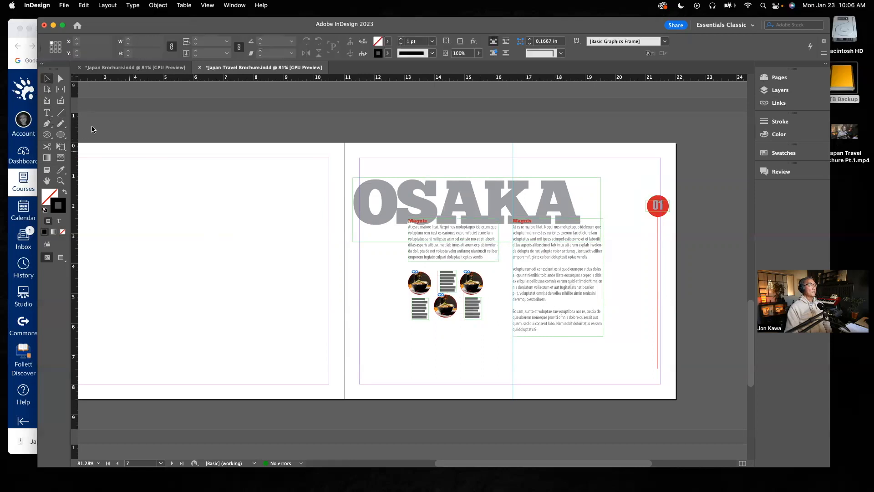
pyautogui.click(556, 322)
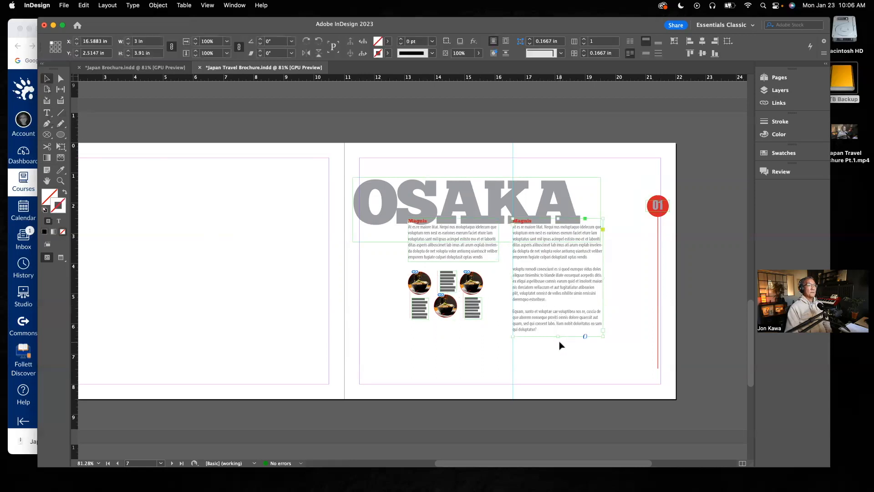
pyautogui.moveTo(558, 336); pyautogui.dragTo(558, 371)
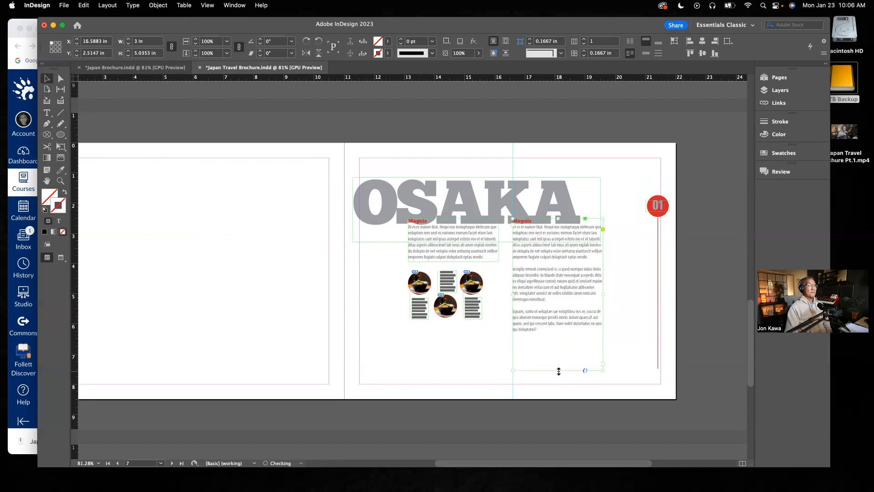
# Copy the longer text frame's last paragraph, beginning "Equam, sunto et voluptae", and paste it at the end after a blank line
pyautogui.click(47, 112)
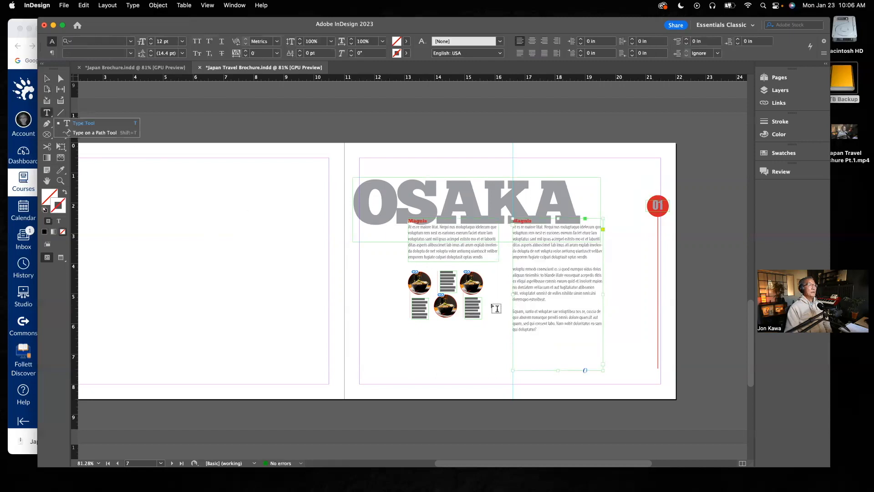
pyautogui.moveTo(540, 331); pyautogui.dragTo(500, 318)
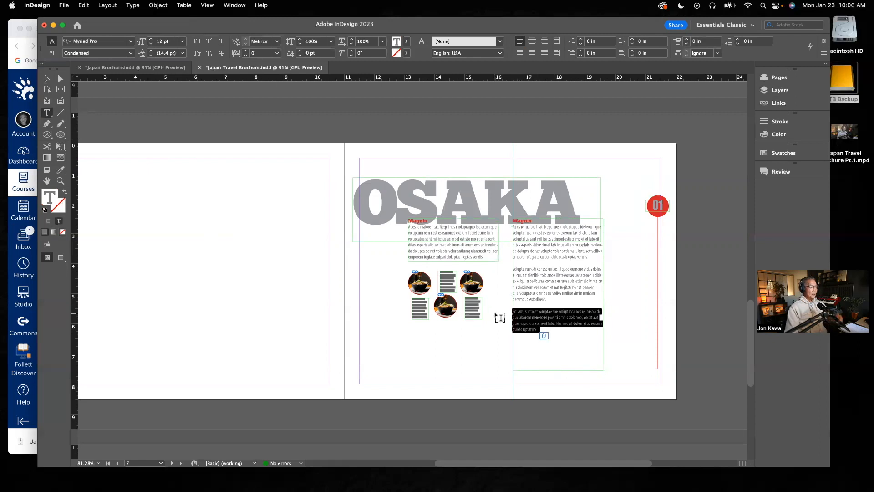
pyautogui.click(550, 329)
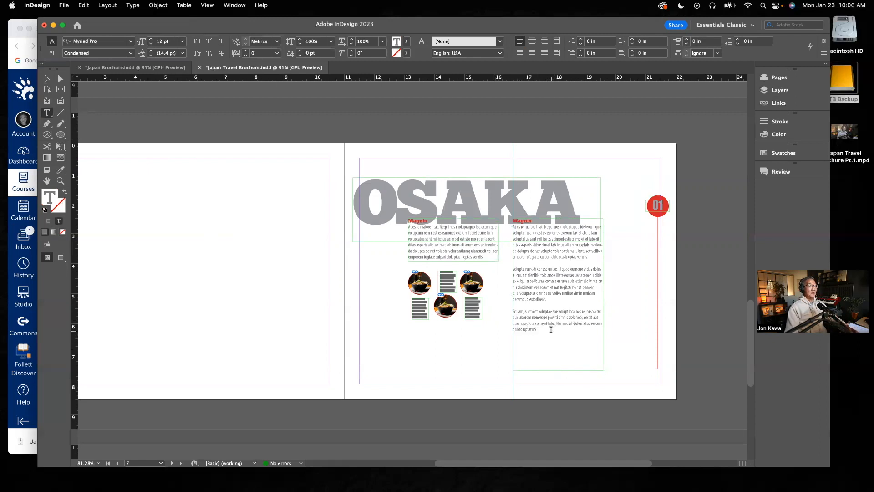
pyautogui.press('Return')
pyautogui.write('Equam, sunto et voluptae sae voluptibea nos re, cuscia de que aborem nonseque proviti omnis dolore quaessit aut quam, sed qui consent labo. Nam nobit doloritatus ea sam qui doluptatur?')
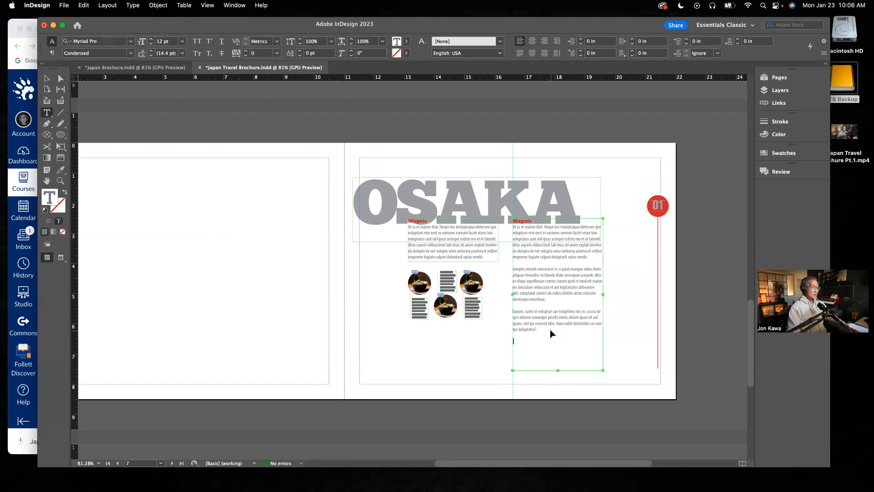
pyautogui.click(46, 79)
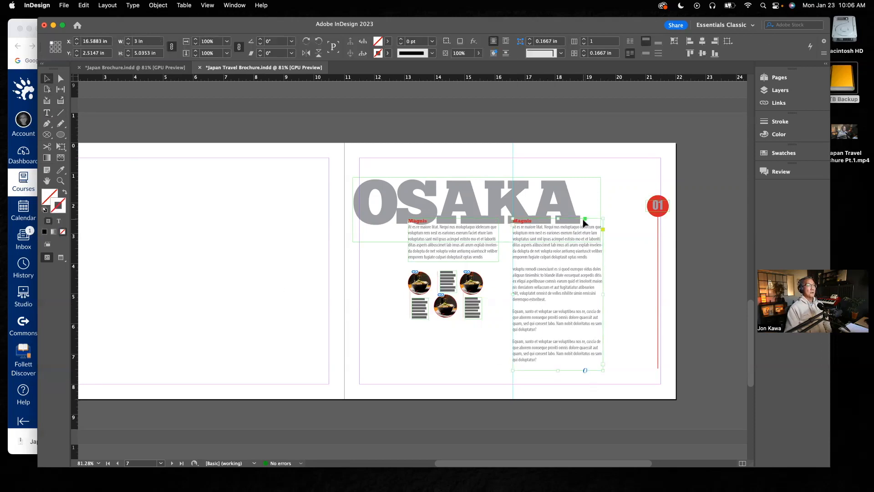
# Compare the page 7 layout with the reference spread and save the travel brochure
pyautogui.click(140, 68)
pyautogui.click(212, 67)
pyautogui.click(160, 68)
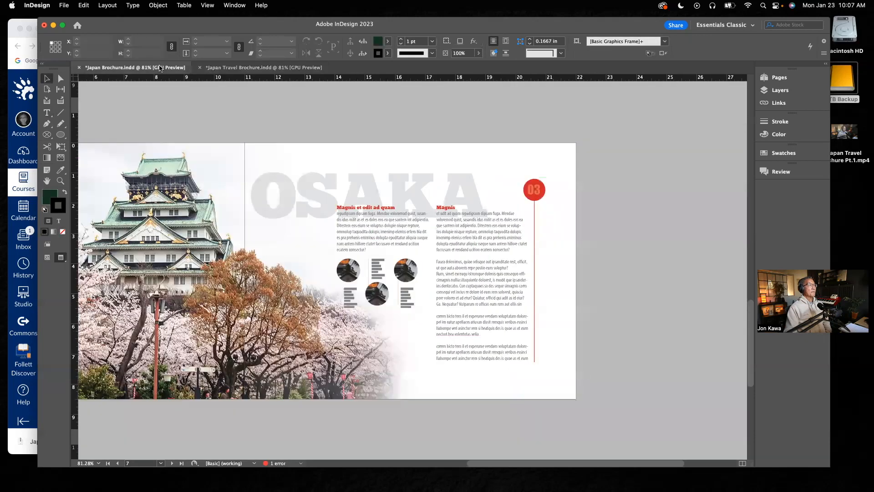
pyautogui.click(207, 69)
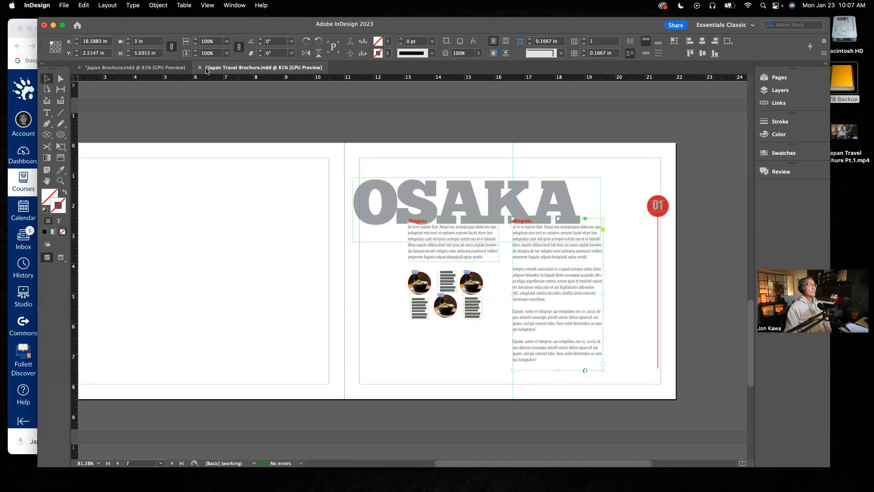
pyautogui.click(327, 155)
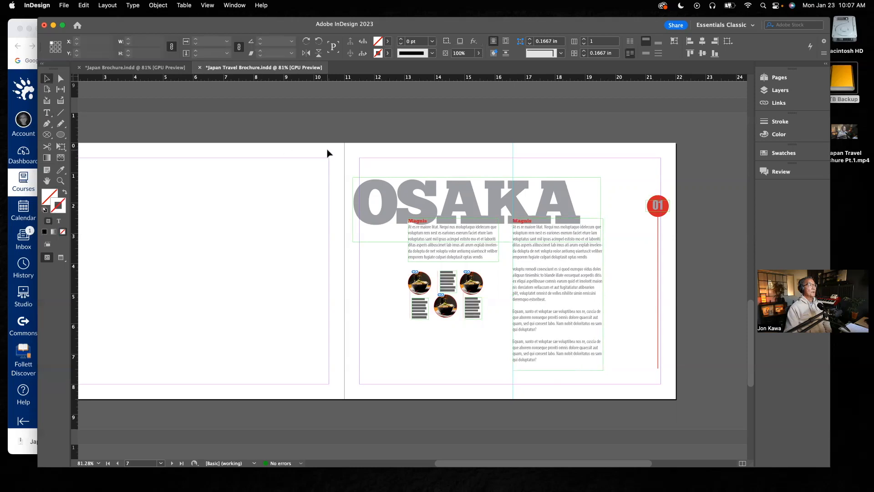
pyautogui.press('super+s')
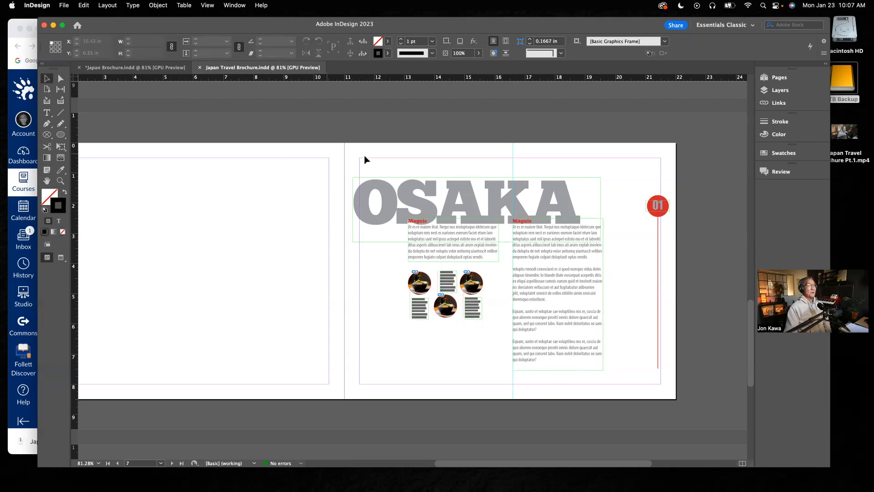
# Move the red 01 badge and its vertical line toward the longer text frame, to X 20 in, Y 1.74 in
pyautogui.click(664, 222)
pyautogui.moveTo(661, 212); pyautogui.dragTo(628, 214)
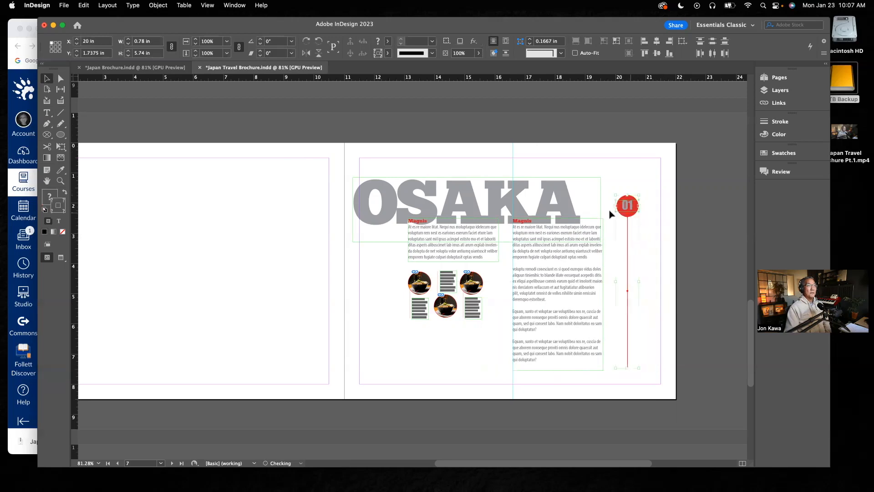
# Check the reference and move the OSAKA title, both text frames and the circle pictures with captions right to X 11.69 in
pyautogui.click(168, 68)
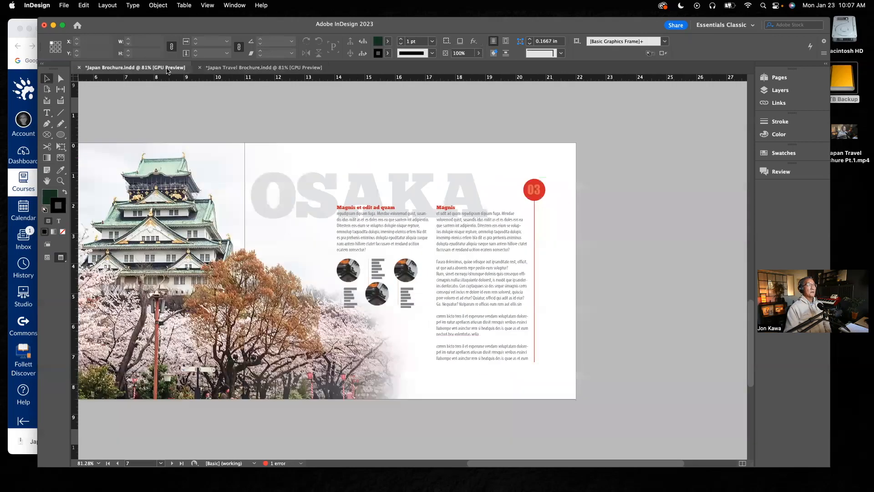
pyautogui.click(319, 68)
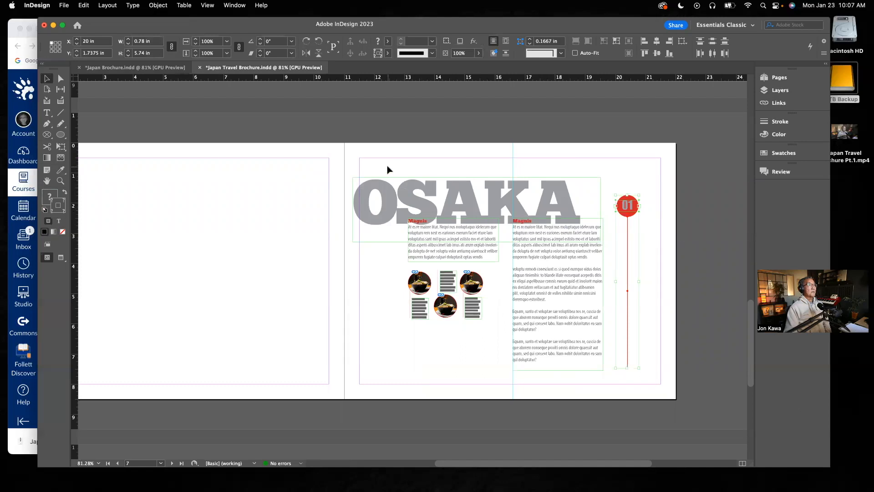
pyautogui.moveTo(378, 169); pyautogui.dragTo(582, 325)
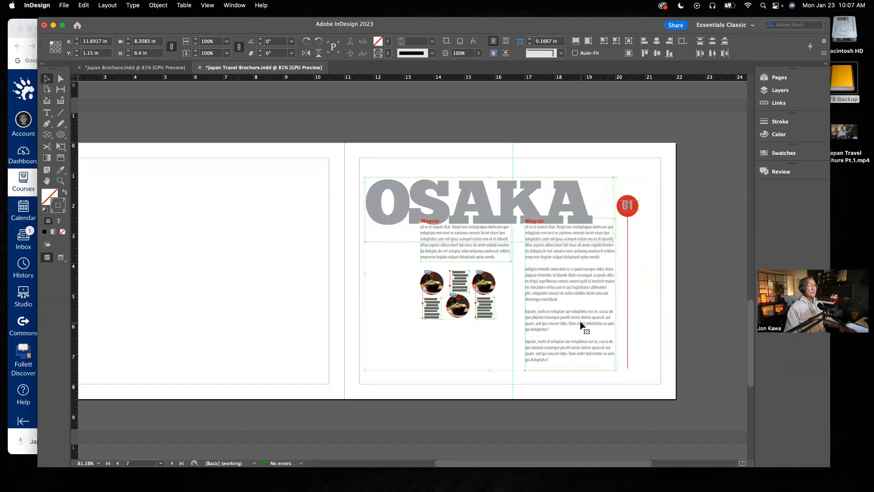
pyautogui.click(584, 151)
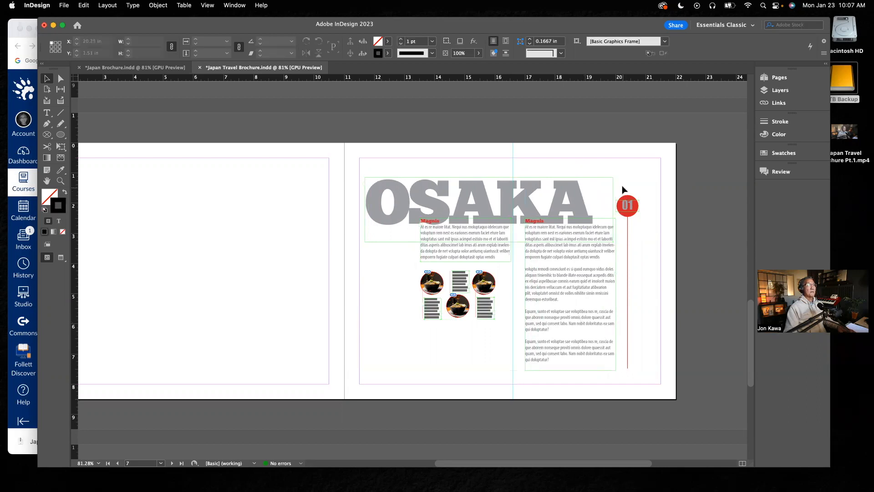
# Shift the red 01 badge and its vertical line slightly right to X 20.08 in
pyautogui.click(633, 216)
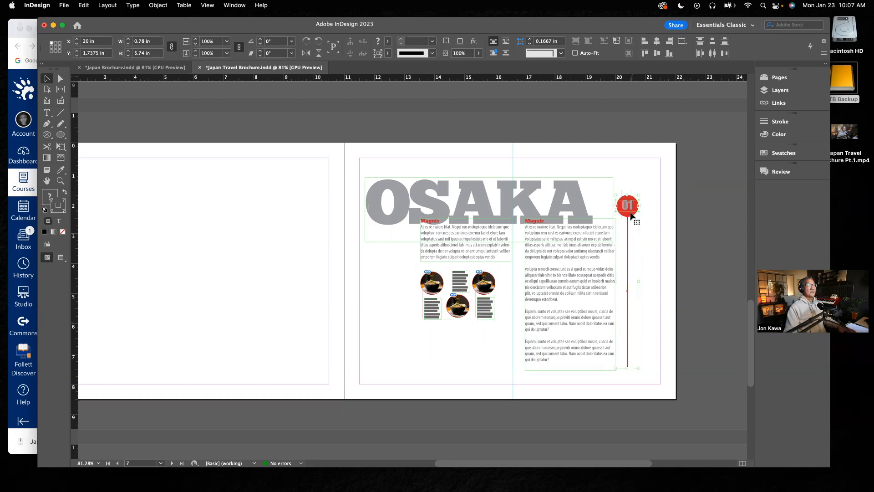
pyautogui.moveTo(633, 216); pyautogui.dragTo(635, 218)
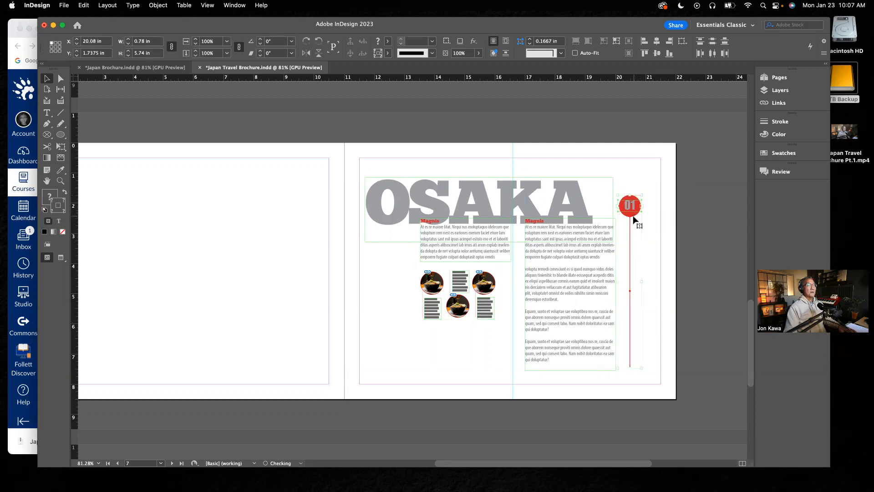
pyautogui.click(654, 354)
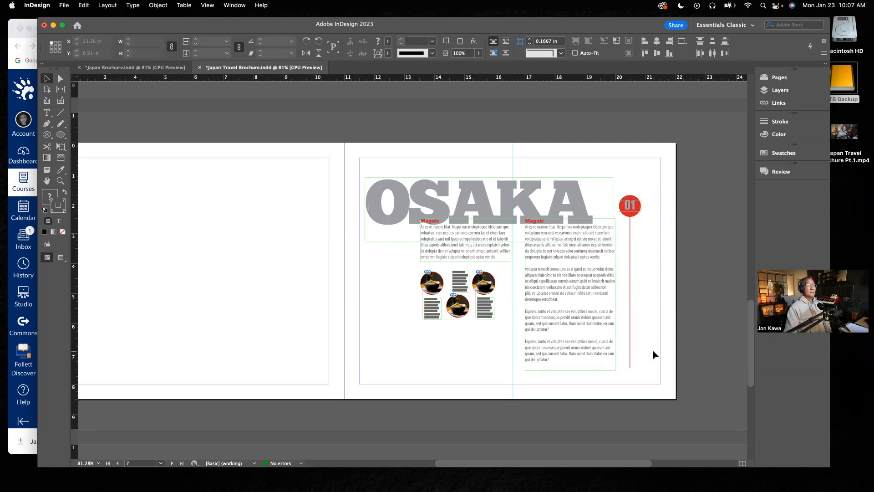
# Shorten the vertical line below the 01 badge to end level with the longer text's last line, and save the brochure
pyautogui.click(629, 367)
pyautogui.moveTo(629, 370); pyautogui.dragTo(629, 358)
pyautogui.click(642, 377)
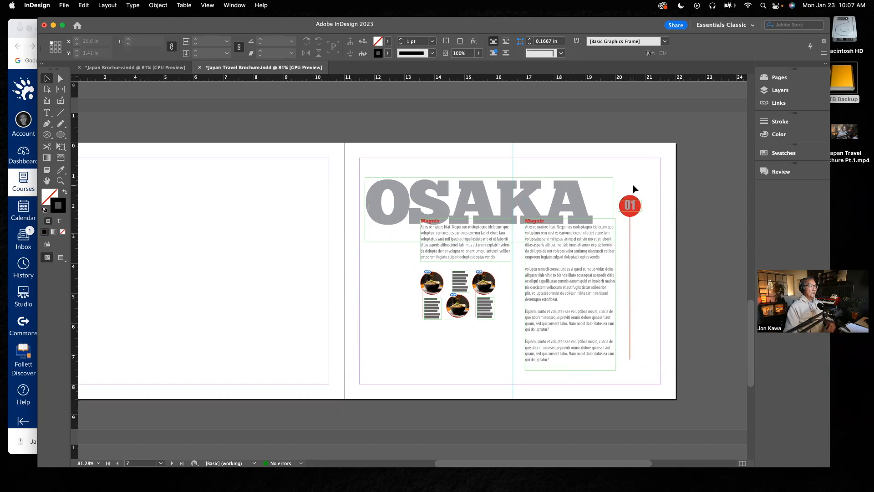
pyautogui.press('super+s')
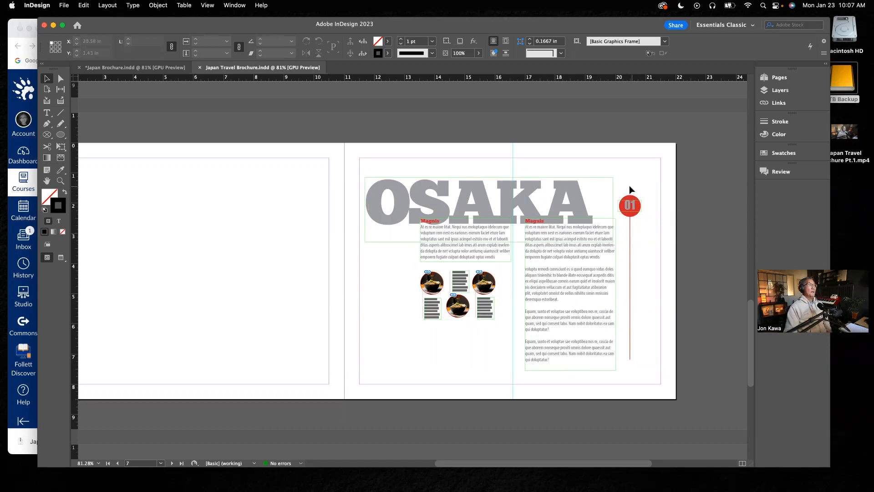
# Make the Background layer active and unlock it
pyautogui.click(781, 91)
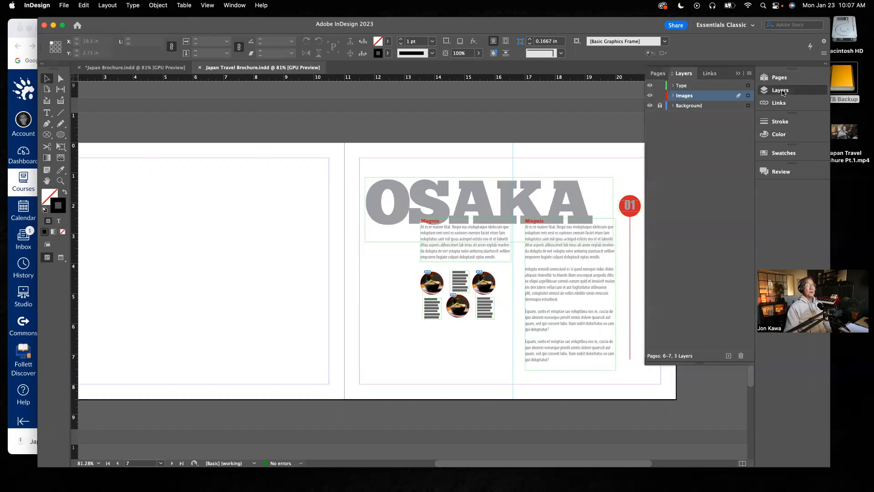
pyautogui.click(688, 108)
pyautogui.click(660, 105)
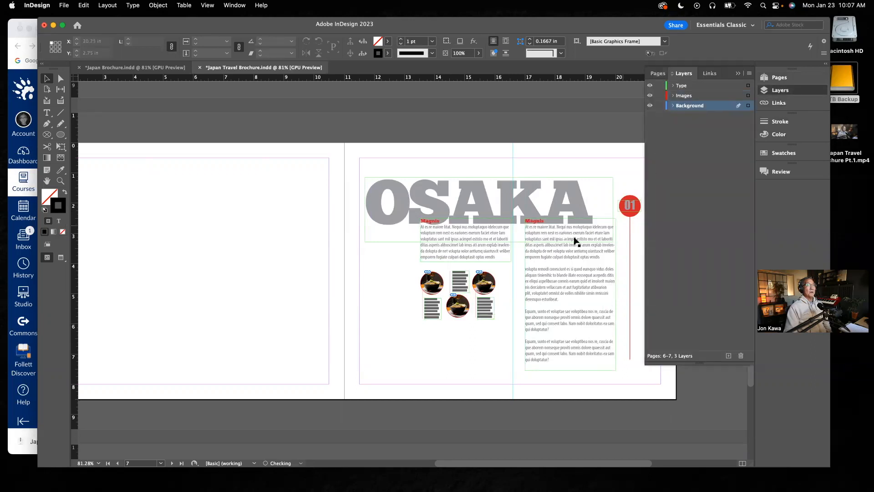
# Place Osaka vignette.png on the Background layer across the full spread of pages 6-7, at X 0, Y 0, 22 by 8.5 in
pyautogui.moveTo(469, 466); pyautogui.dragTo(440, 466)
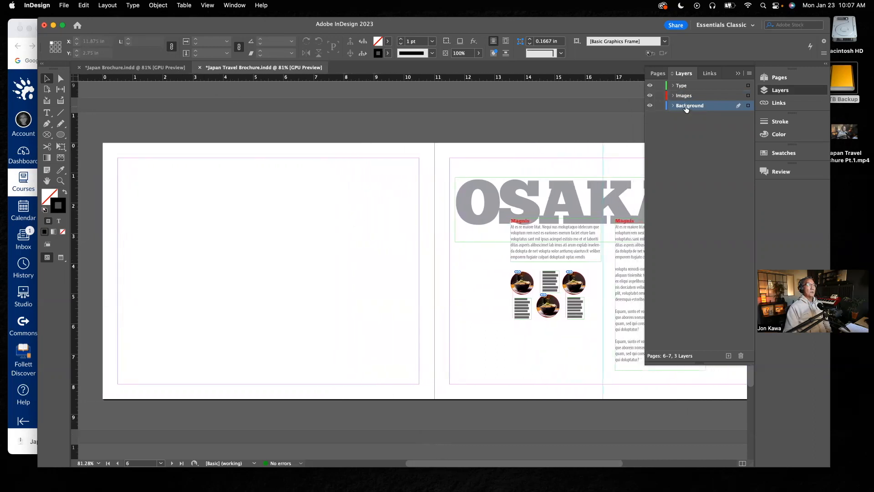
pyautogui.click(65, 6)
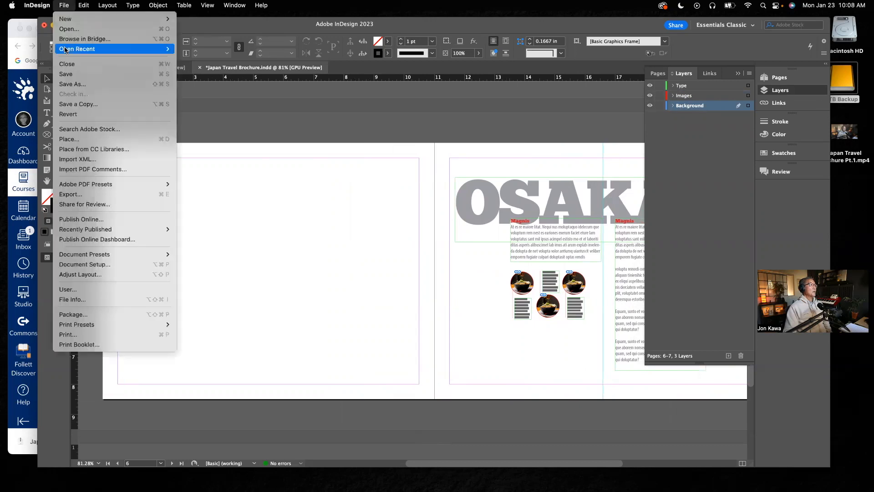
pyautogui.click(69, 140)
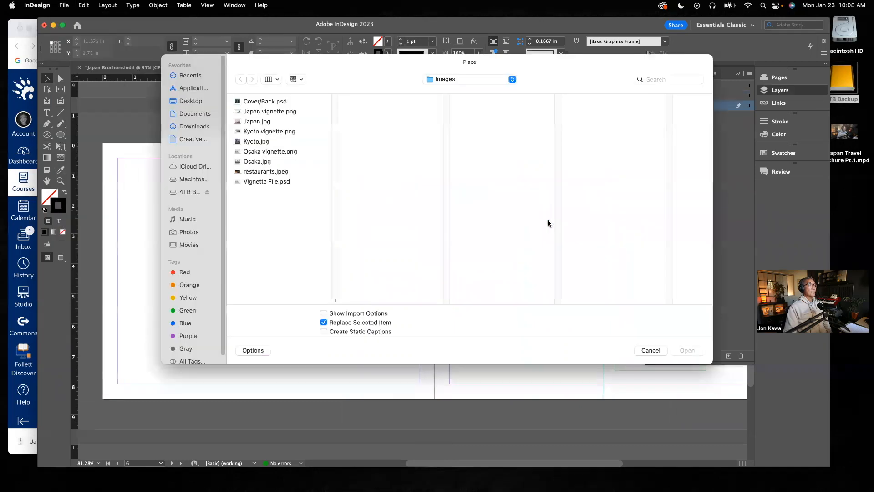
pyautogui.click(262, 152)
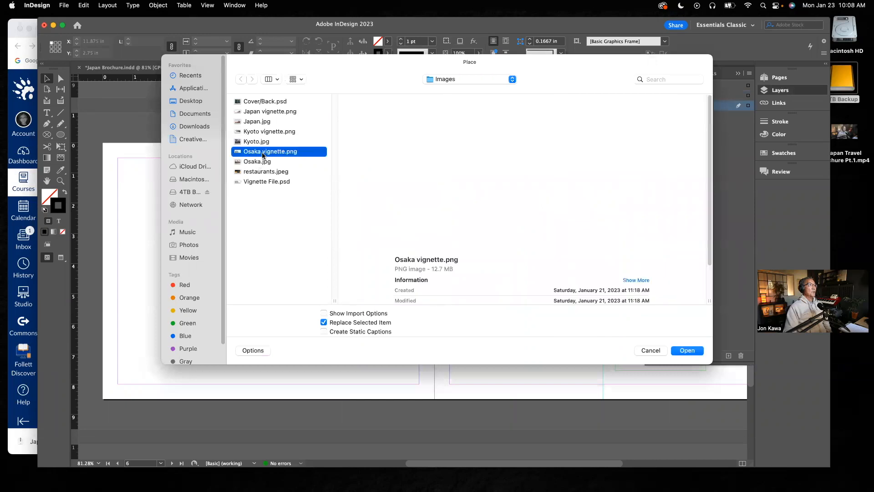
pyautogui.click(688, 350)
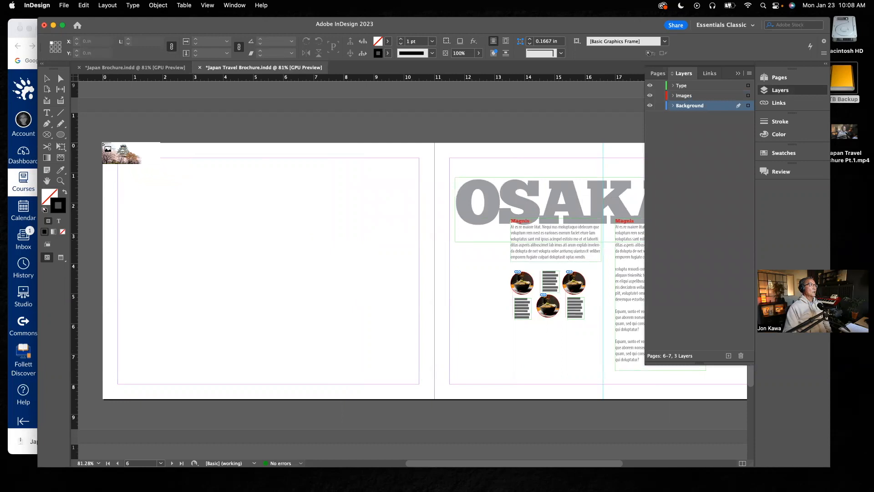
pyautogui.moveTo(104, 145); pyautogui.dragTo(608, 399)
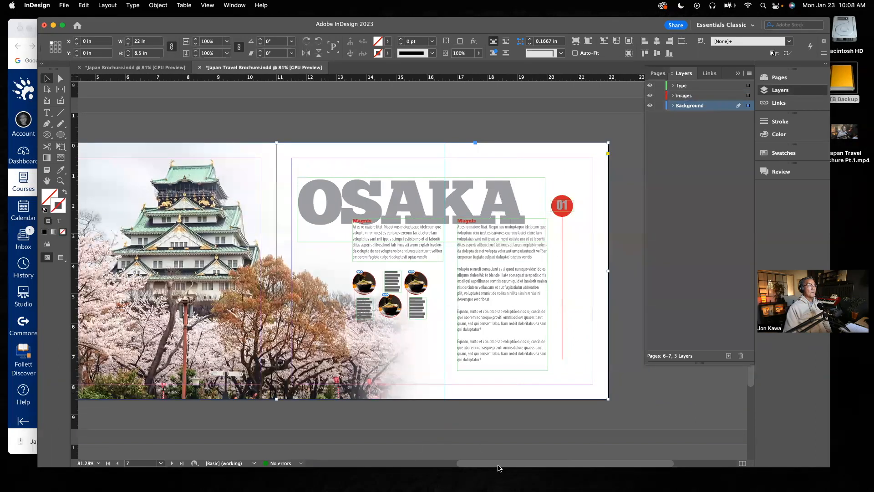
pyautogui.hscroll(-3, 474, 465)
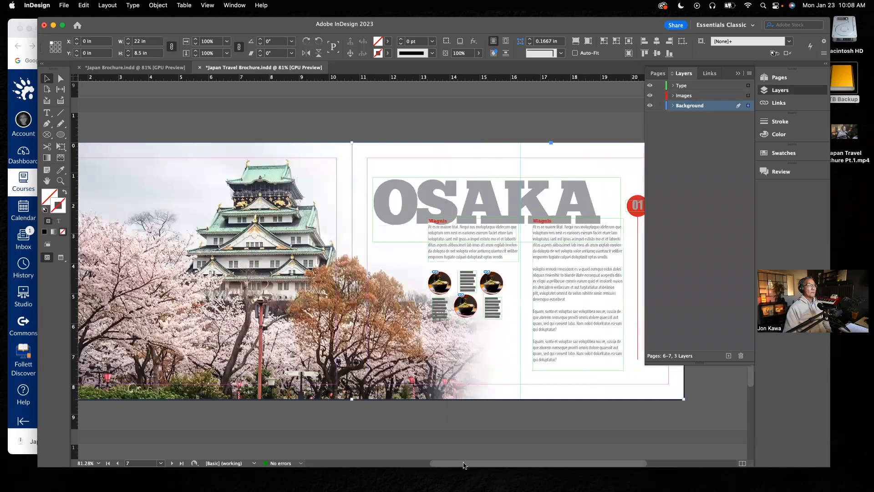
pyautogui.hscroll(-1, 464, 465)
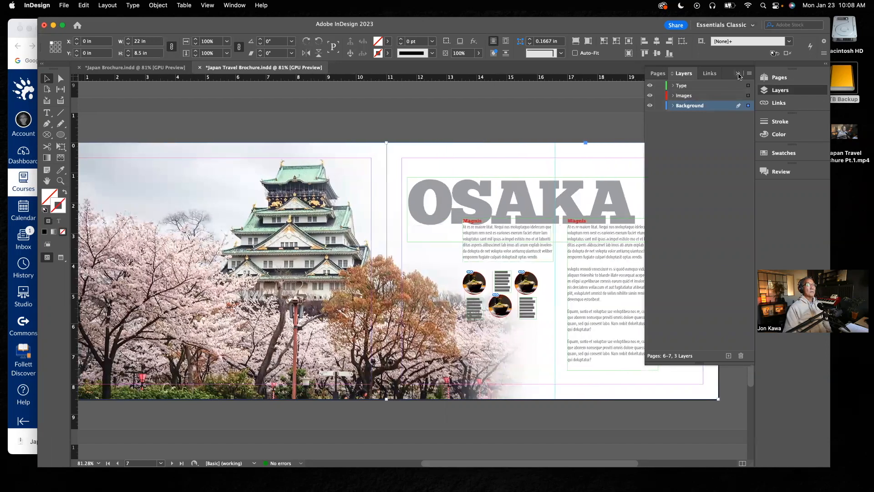
pyautogui.click(738, 73)
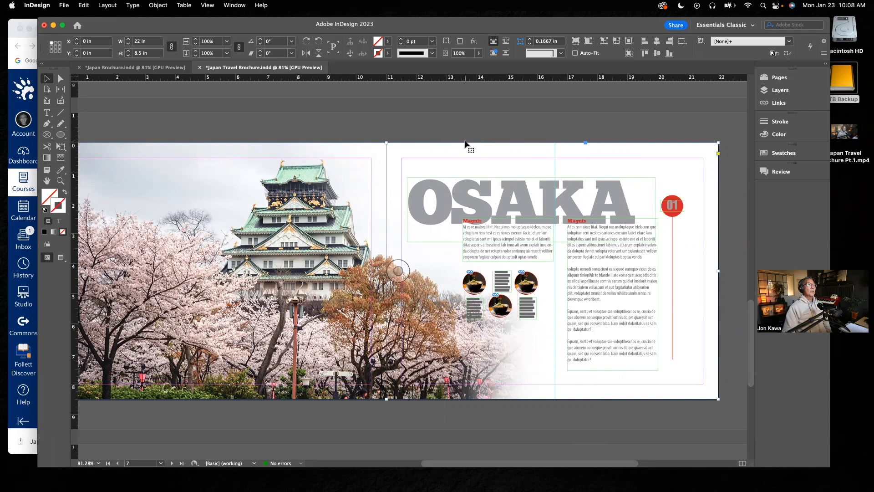
# Lock the Background layer
pyautogui.click(780, 91)
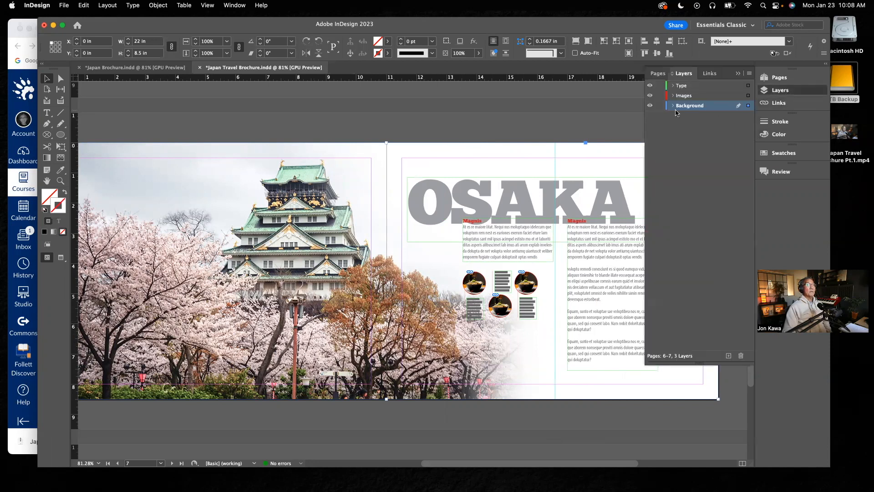
pyautogui.click(659, 105)
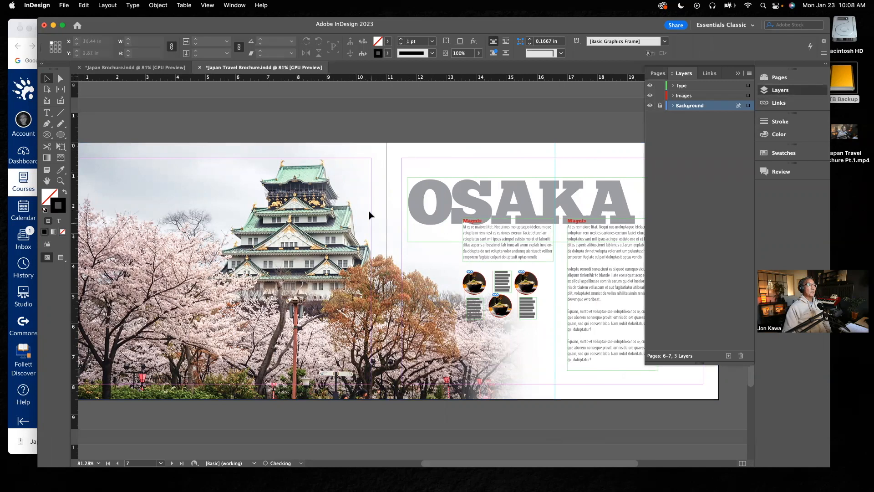
pyautogui.click(738, 75)
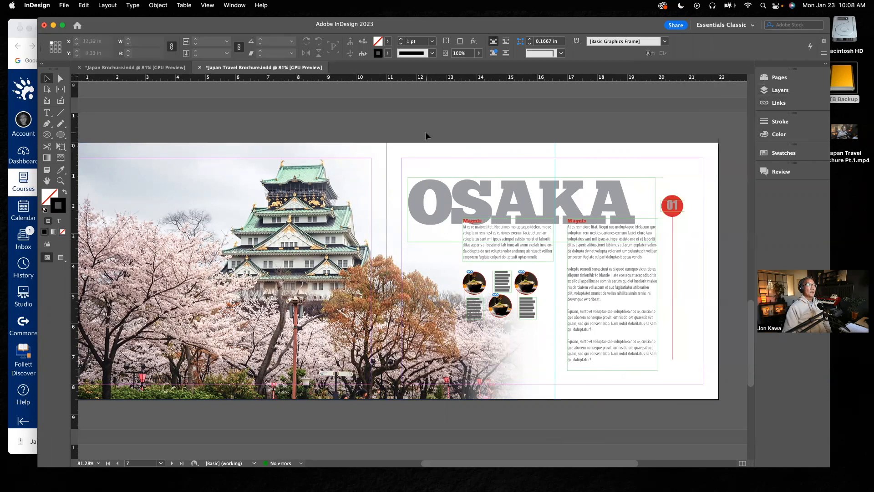
# Move all the page 7 elements together, including the title, text, circle pictures and badge, right to about X 12 in
pyautogui.moveTo(408, 162)
pyautogui.mouseDown()
pyautogui.moveTo(692, 290)
pyautogui.moveTo(712, 339)
pyautogui.mouseUp()
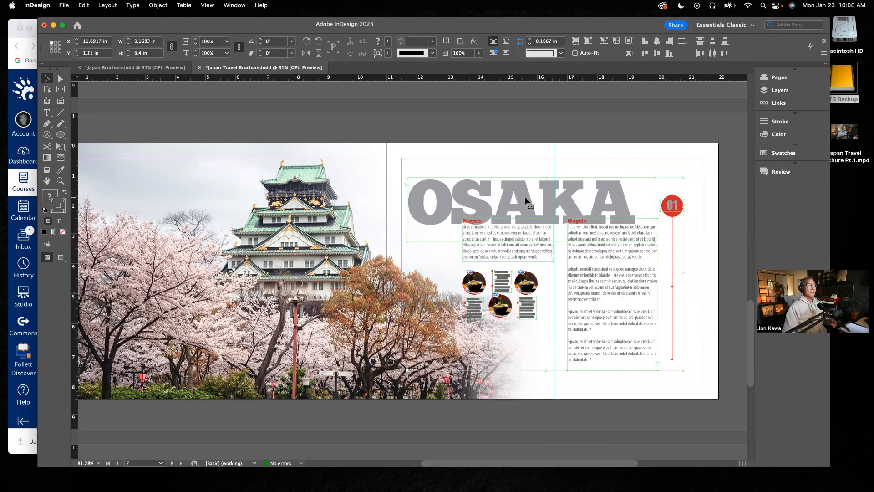
pyautogui.moveTo(525, 198); pyautogui.dragTo(536, 202)
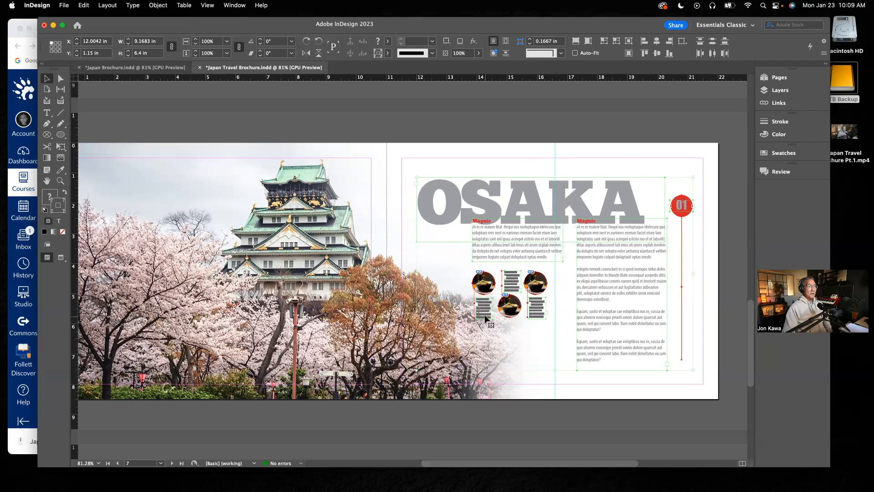
pyautogui.click(546, 400)
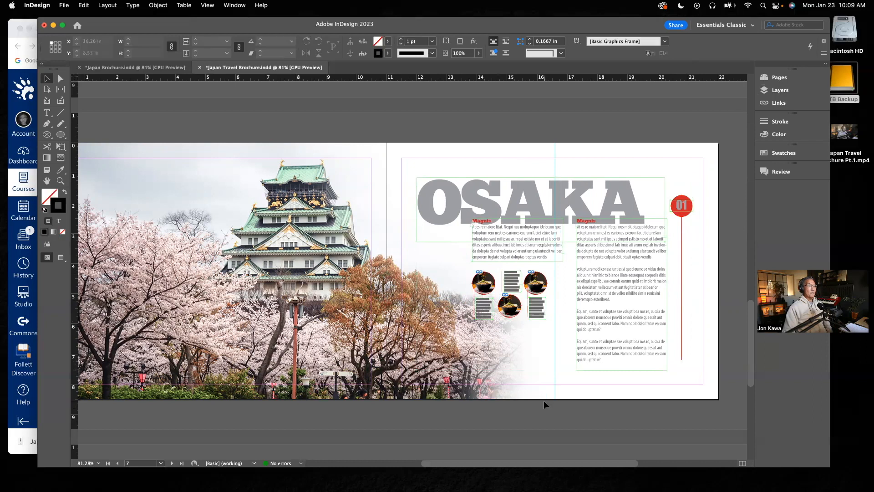
# Examine the circle pictures and captions on page 7 up close against the placed Osaka background
pyautogui.moveTo(490, 319); pyautogui.dragTo(670, 451)
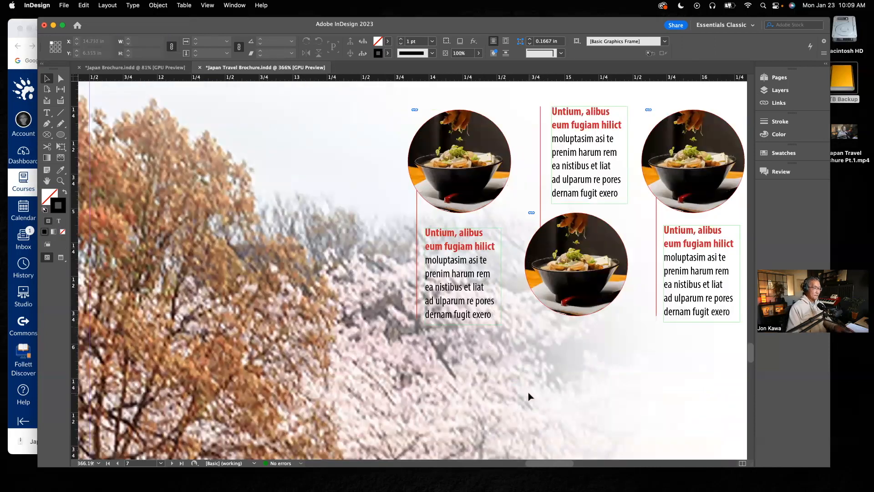
pyautogui.press('super+0')
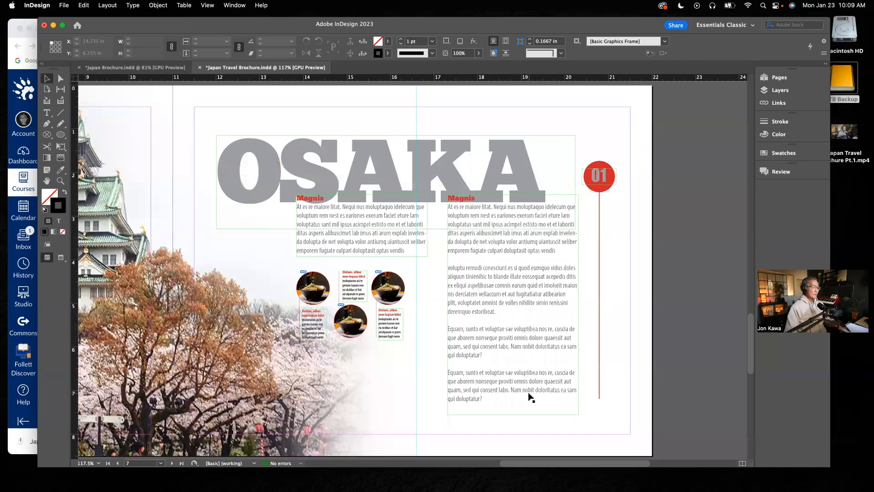
pyautogui.press('alt+super+0')
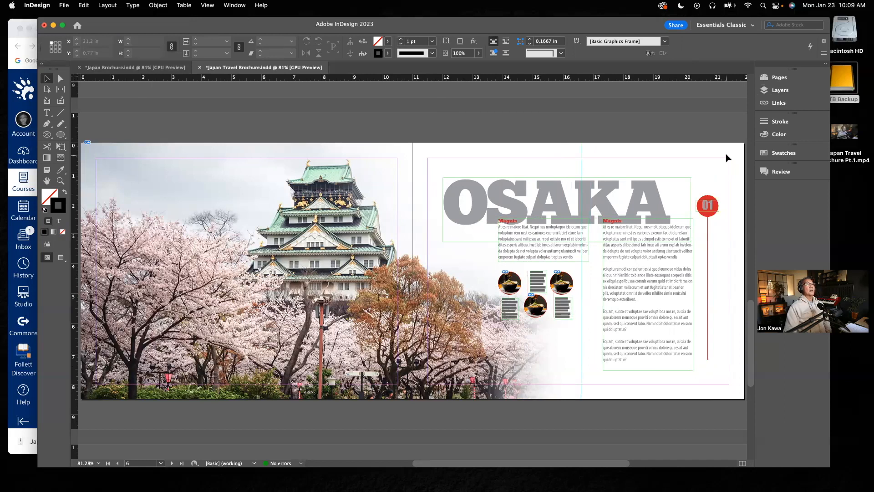
# Review the brochure's finished spreads and examine page 8 of the reference Japan Brochure, returning to the travel brochure
pyautogui.click(780, 78)
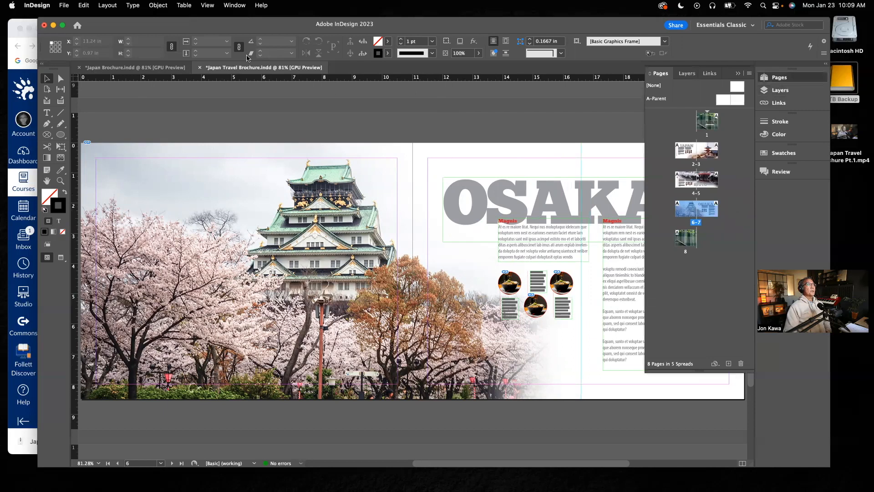
pyautogui.doubleClick(697, 164)
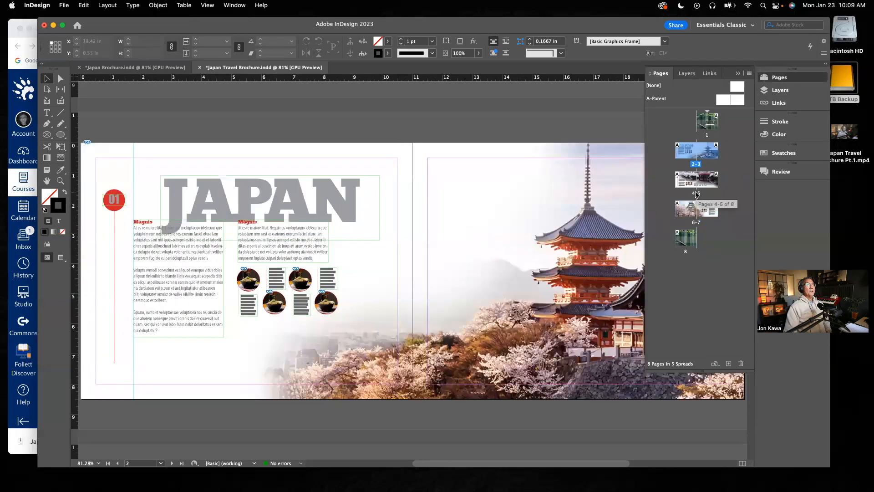
pyautogui.doubleClick(696, 193)
pyautogui.doubleClick(697, 222)
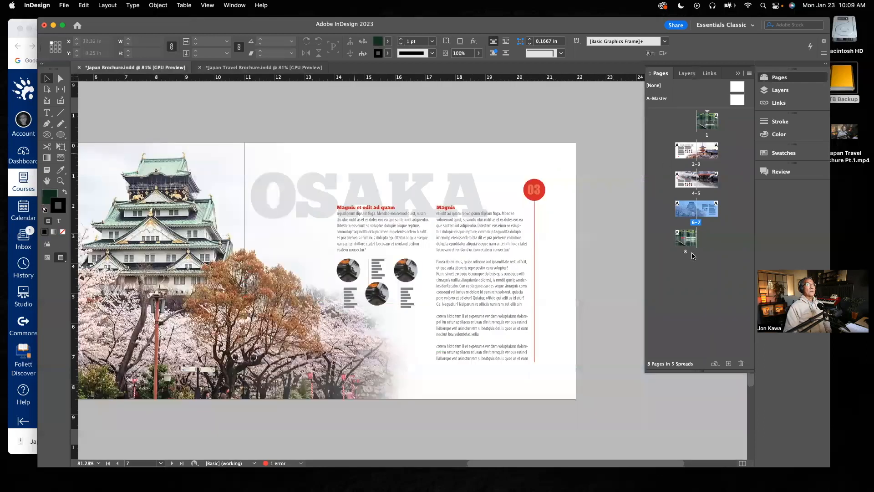
pyautogui.doubleClick(687, 253)
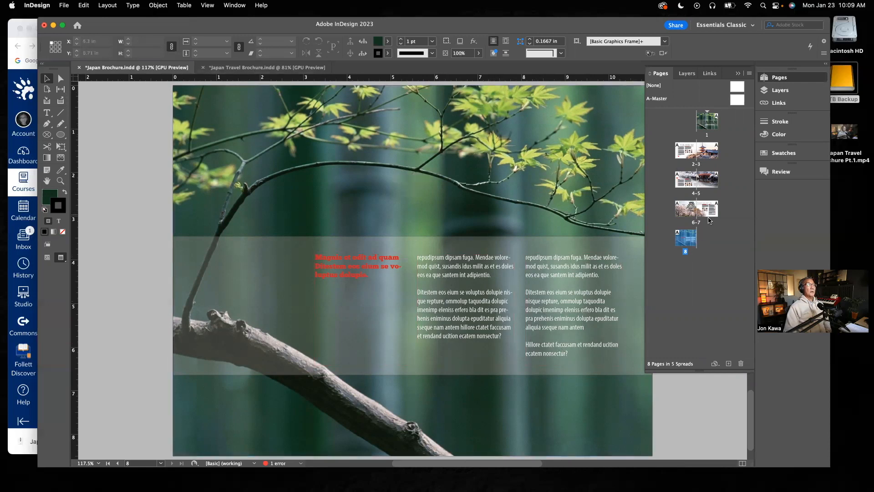
pyautogui.doubleClick(699, 225)
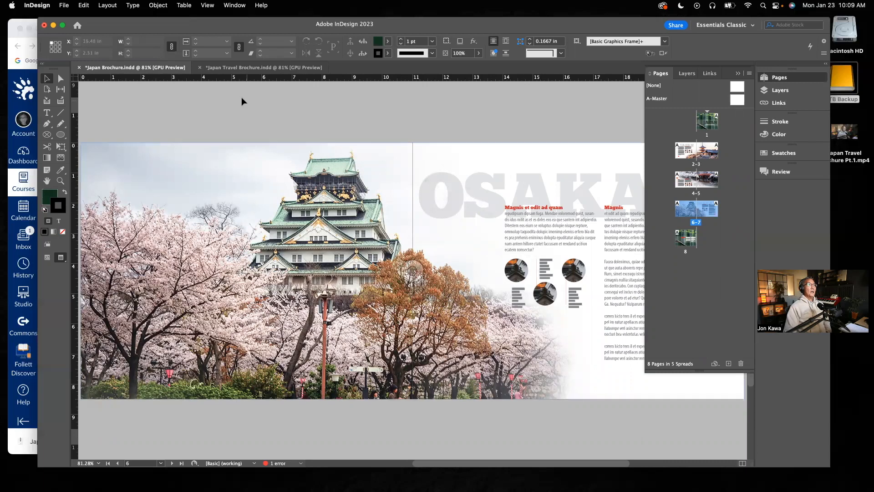
pyautogui.click(276, 69)
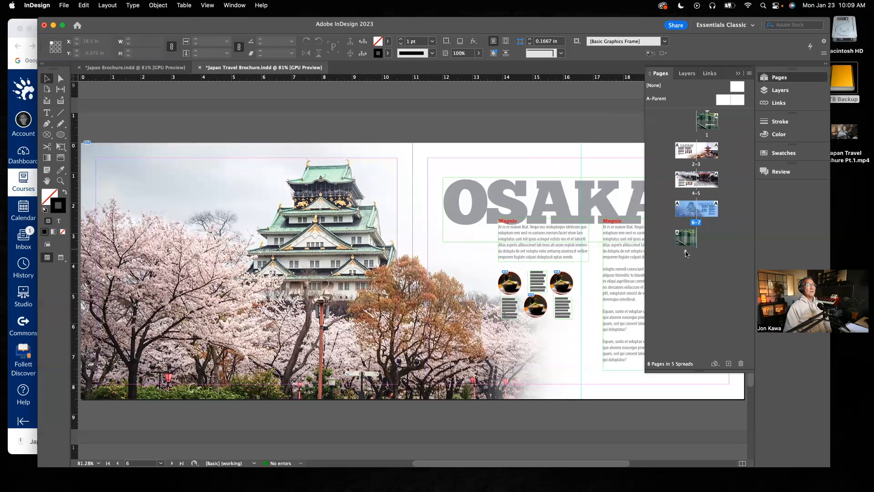
# Open page 8 of the travel brochure and examine the heading and two text columns on page 8 of the reference Japan Brochure
pyautogui.doubleClick(687, 254)
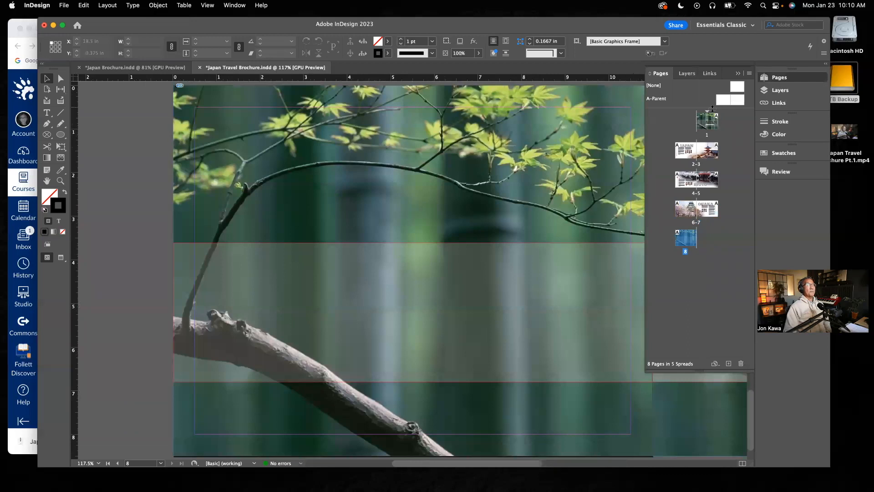
pyautogui.click(739, 74)
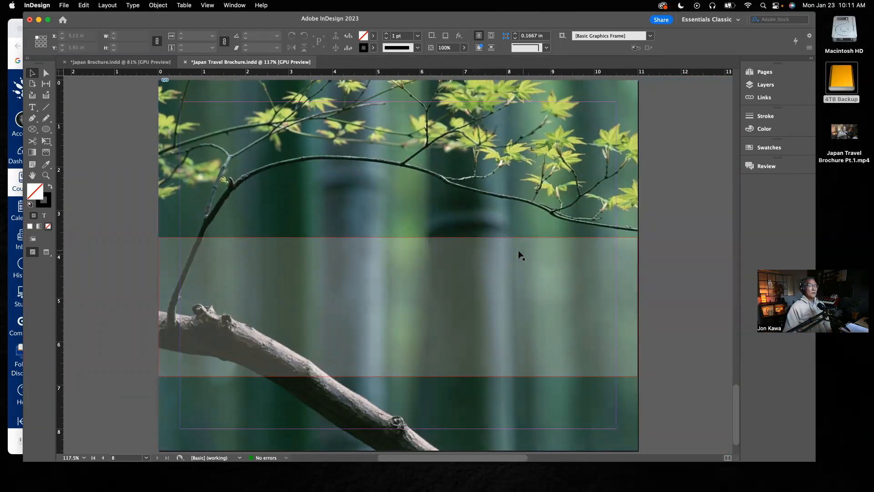
pyautogui.click(154, 62)
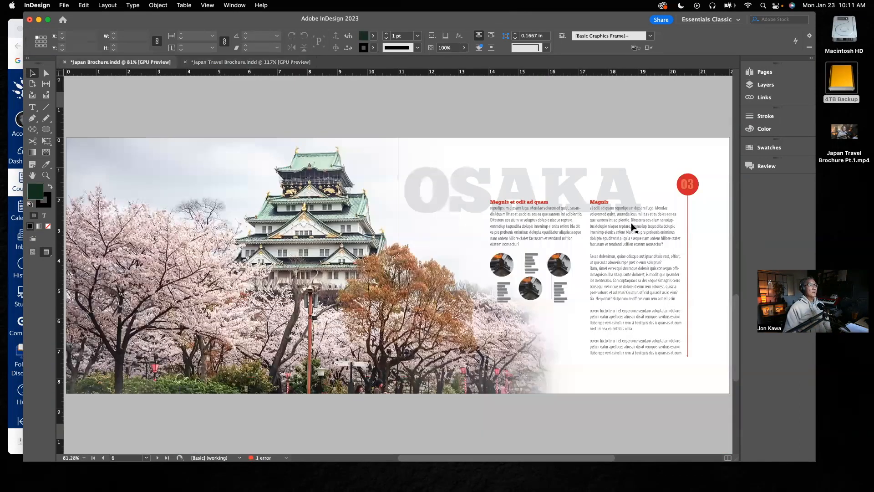
pyautogui.click(766, 72)
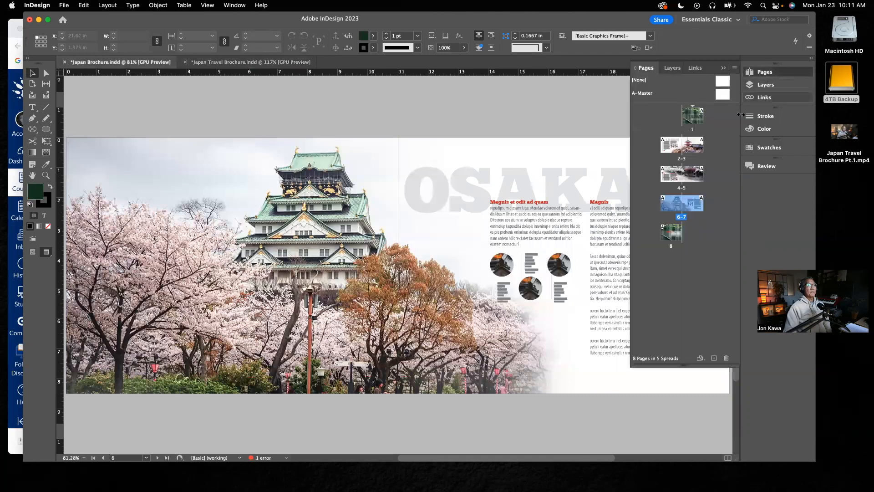
pyautogui.doubleClick(670, 250)
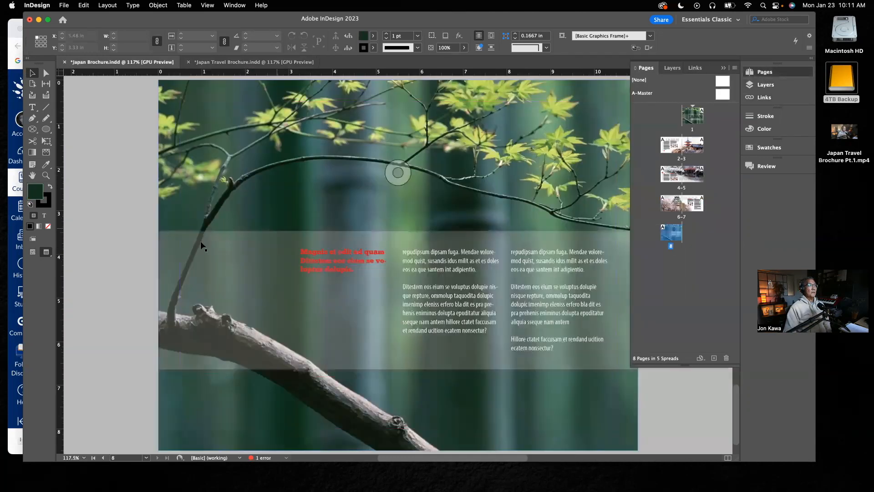
pyautogui.click(336, 261)
pyautogui.click(431, 270)
pyautogui.click(559, 278)
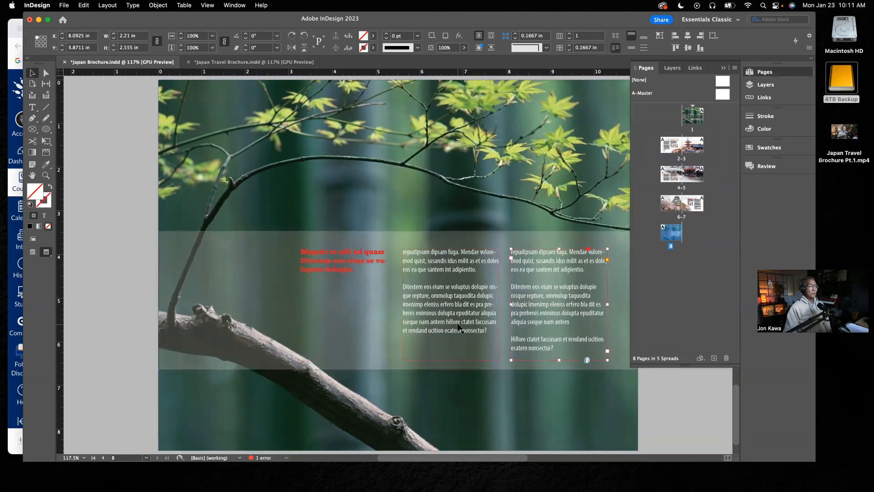
# Draw a text frame about 2.4 in wide and 2.5 in tall on the translucent band of the travel brochure's page 8
pyautogui.click(267, 64)
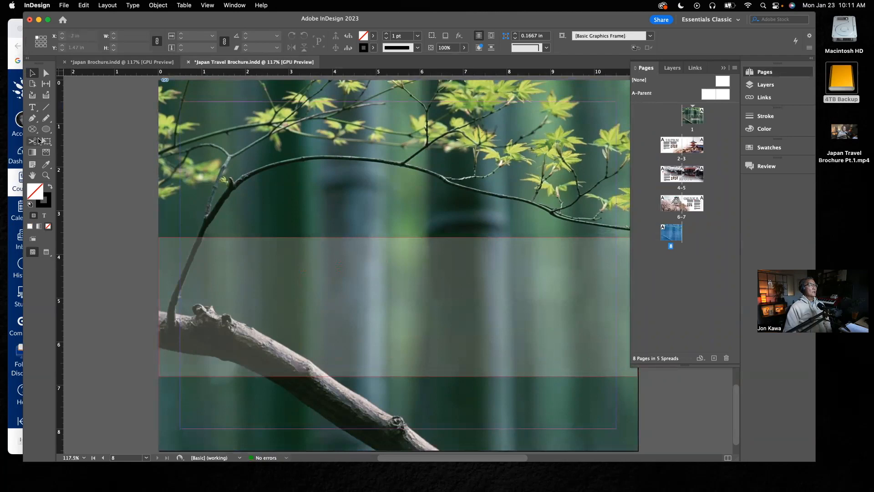
pyautogui.click(32, 110)
pyautogui.click(390, 256)
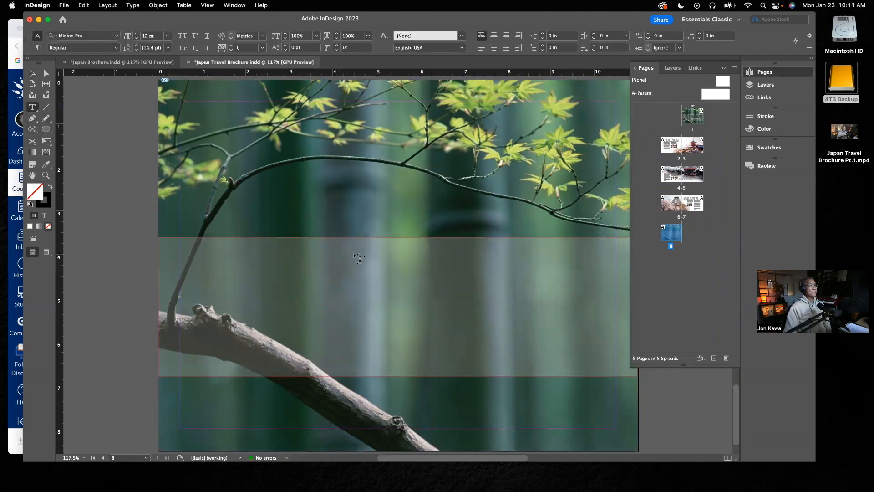
pyautogui.moveTo(394, 253); pyautogui.dragTo(500, 364)
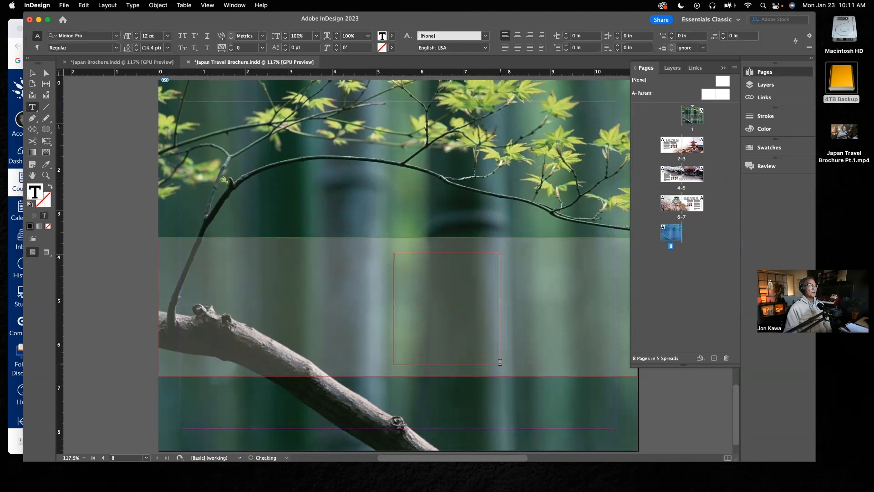
# Set the new frame's font to Myriad Pro Condensed and fill the frame with placeholder text
pyautogui.click(117, 37)
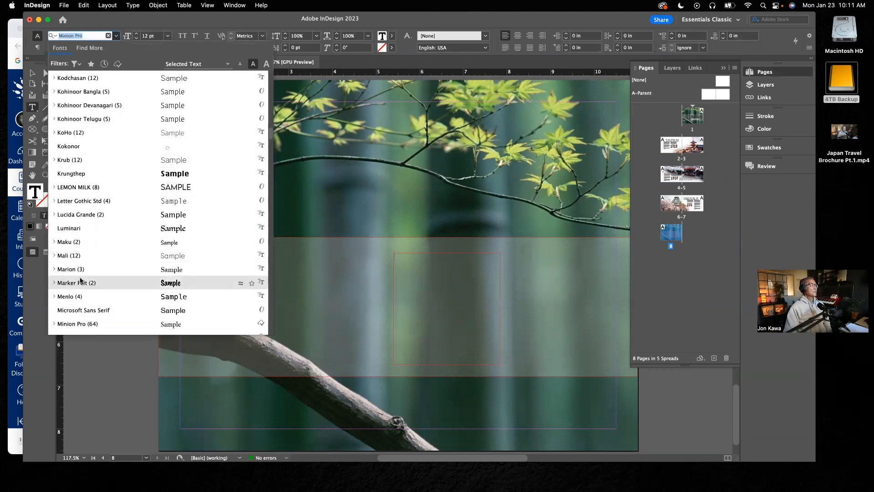
pyautogui.scroll(15, 80, 277)
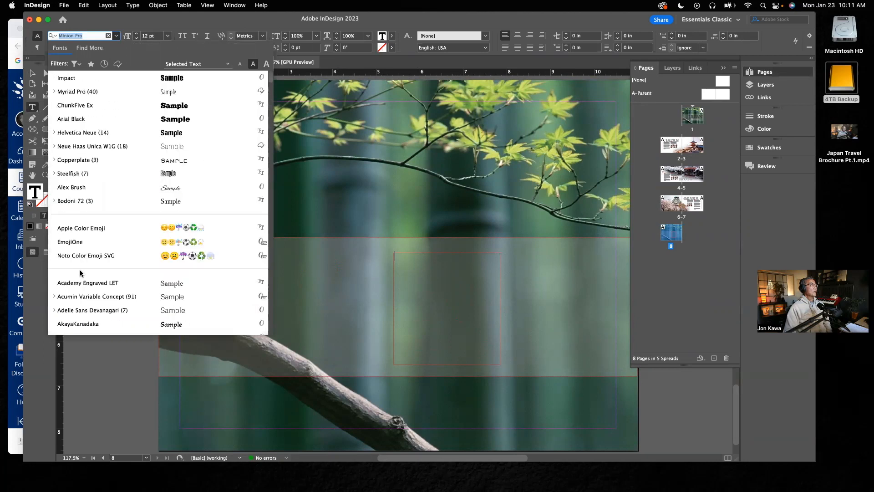
pyautogui.click(79, 92)
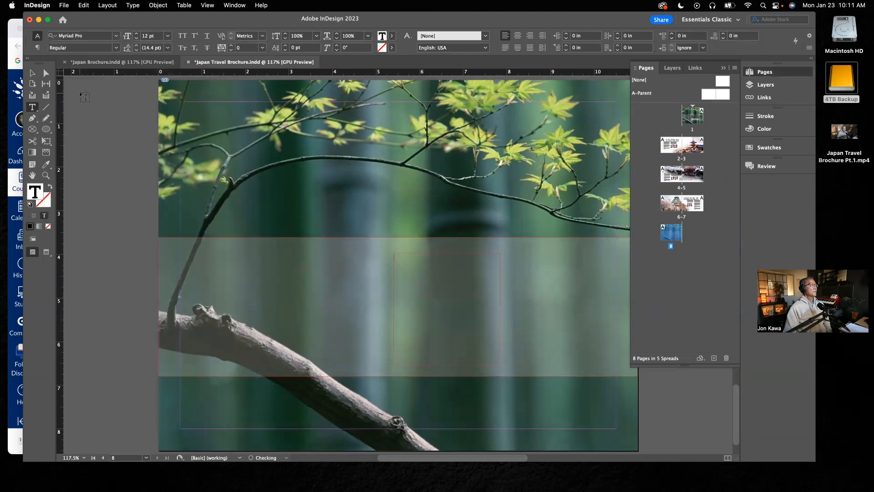
pyautogui.click(114, 48)
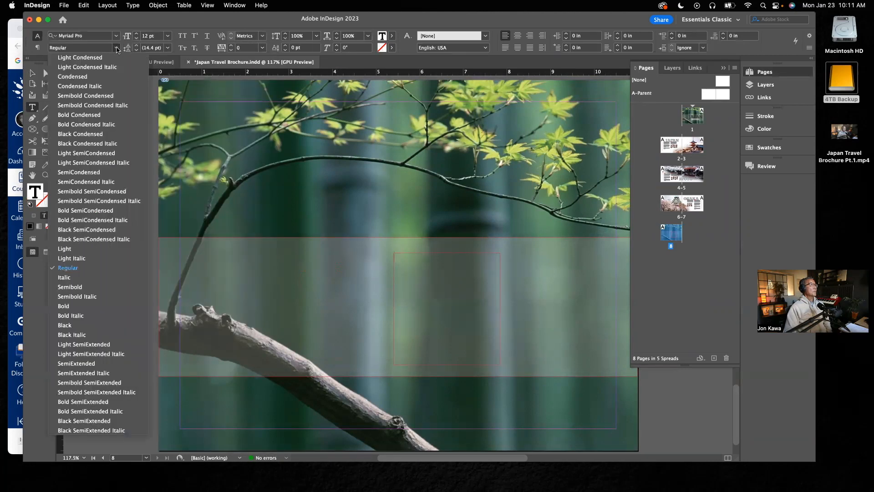
pyautogui.click(92, 78)
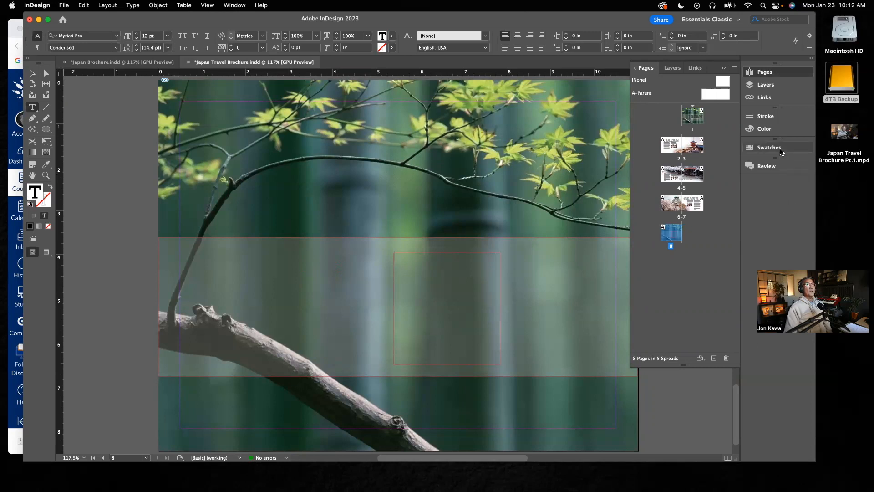
pyautogui.click(133, 6)
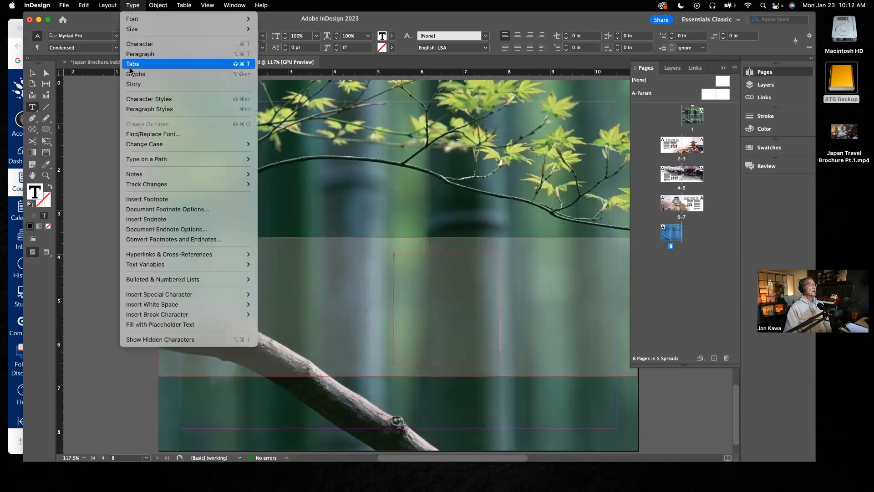
pyautogui.click(142, 324)
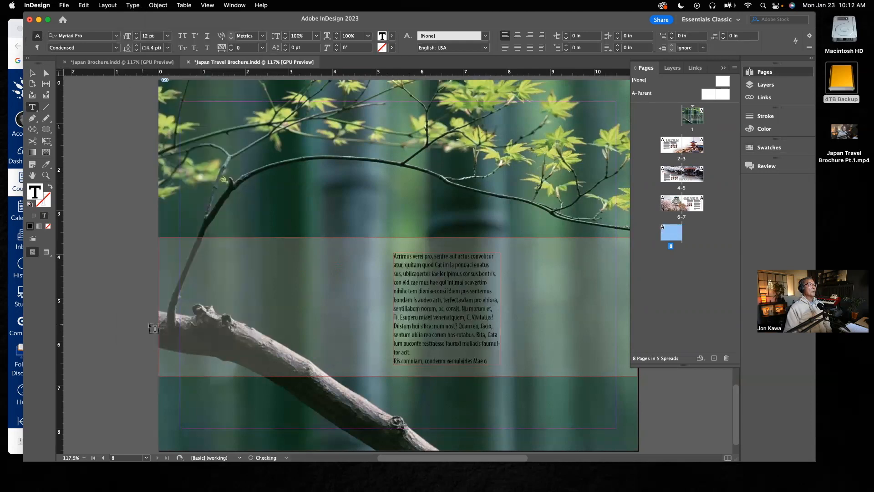
# Color all of the placeholder text with the [Paper] swatch
pyautogui.click(766, 148)
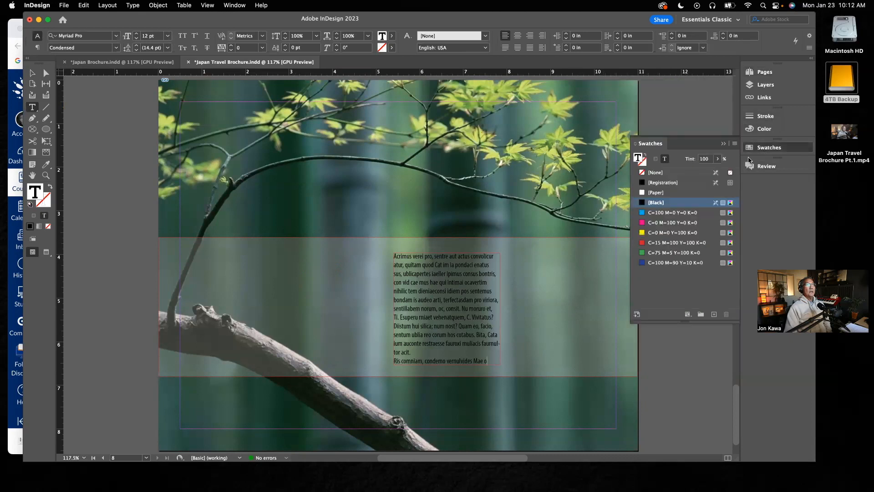
pyautogui.click(658, 193)
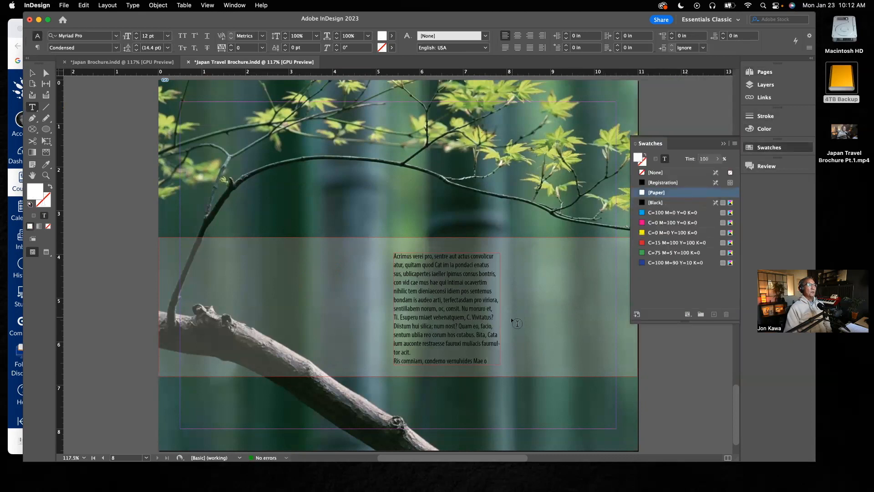
pyautogui.moveTo(490, 362); pyautogui.dragTo(394, 256)
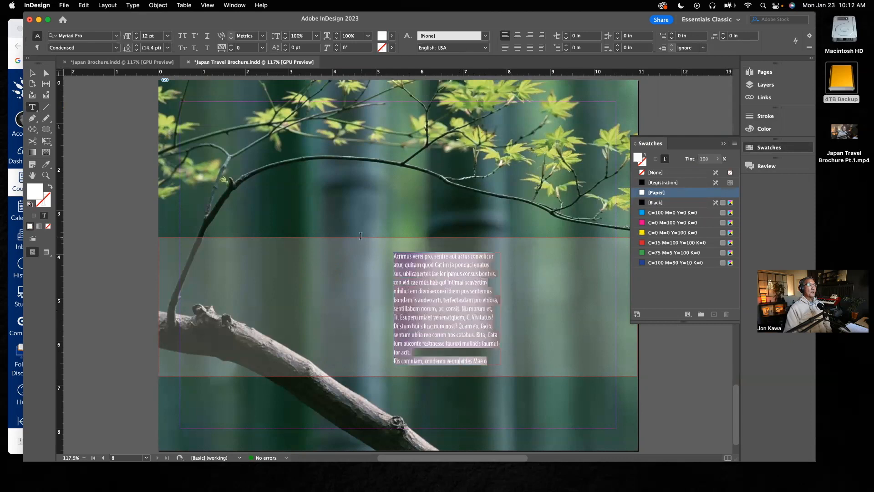
pyautogui.click(658, 193)
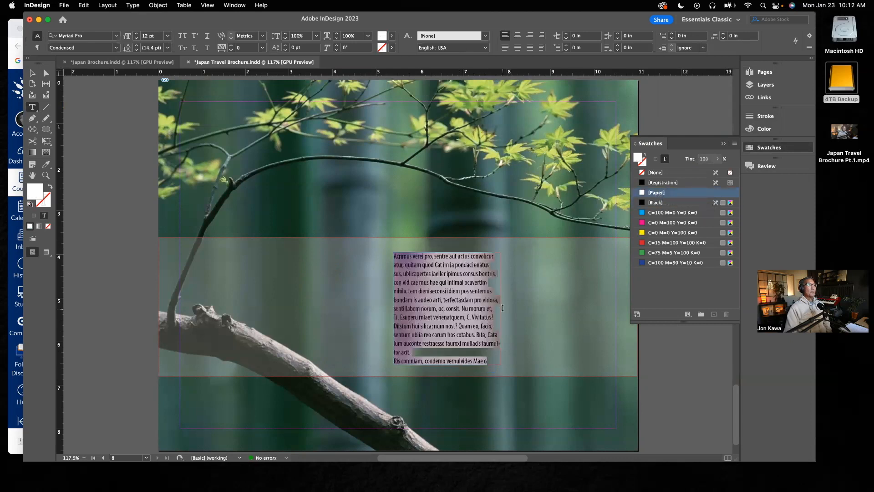
pyautogui.click(524, 294)
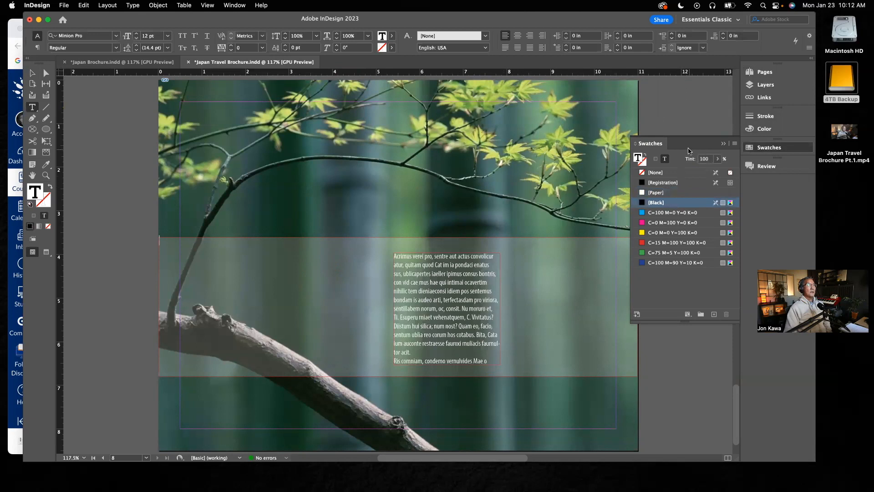
pyautogui.click(722, 144)
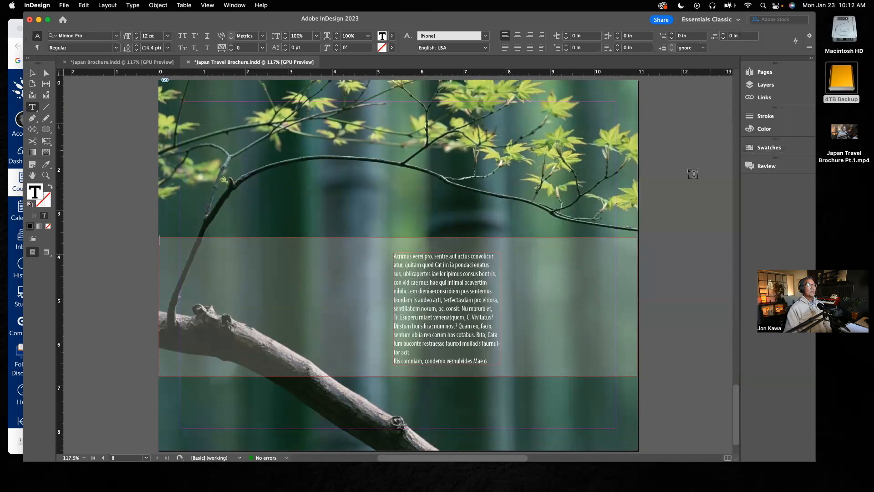
# Check the reference page's columns and duplicate the white text frame to the right as a second column on the band
pyautogui.click(131, 62)
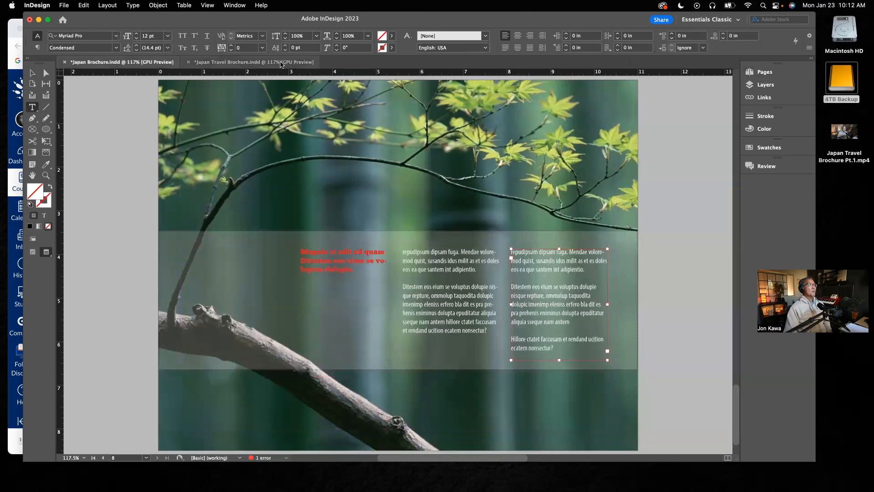
pyautogui.click(254, 62)
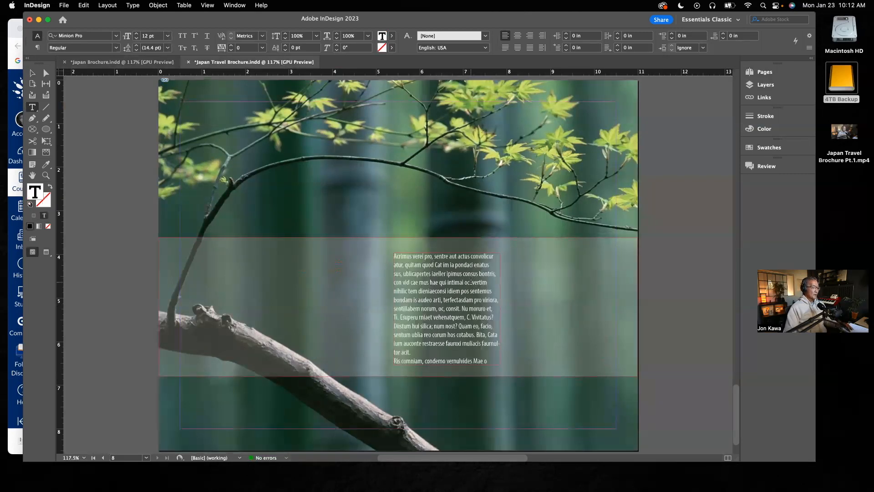
pyautogui.click(33, 74)
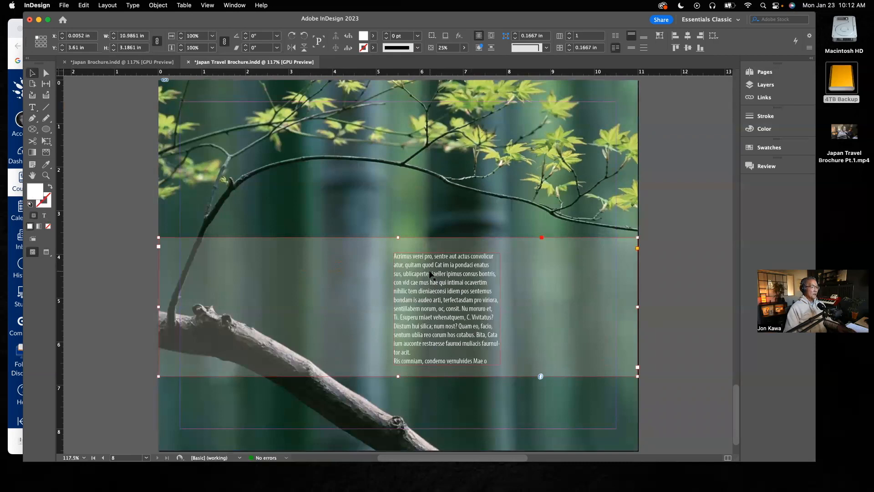
pyautogui.click(438, 280)
pyautogui.moveTo(439, 280); pyautogui.dragTo(557, 281)
pyautogui.click(700, 390)
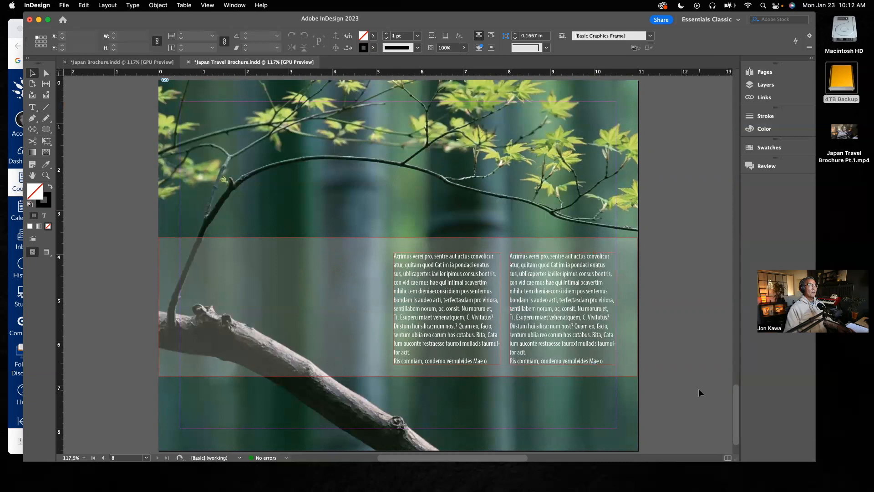
# Delete the line "bondam is audeo arti, terfectasdam pro viriora," from the first column and split the text there with a blank line
pyautogui.press('t')
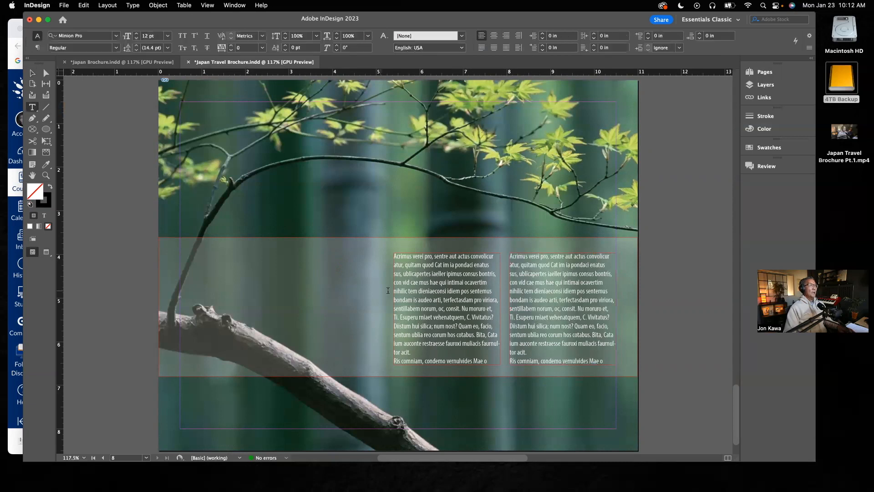
pyautogui.moveTo(492, 309); pyautogui.dragTo(391, 303)
pyautogui.click(388, 303)
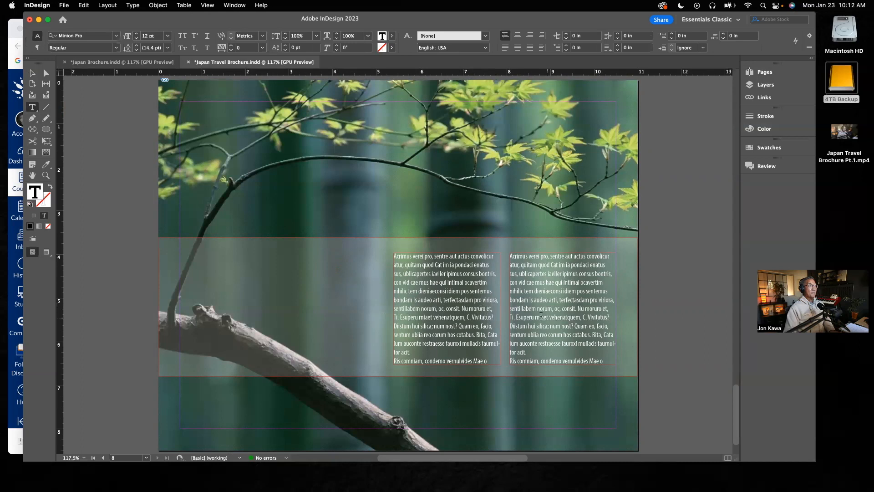
pyautogui.click(709, 407)
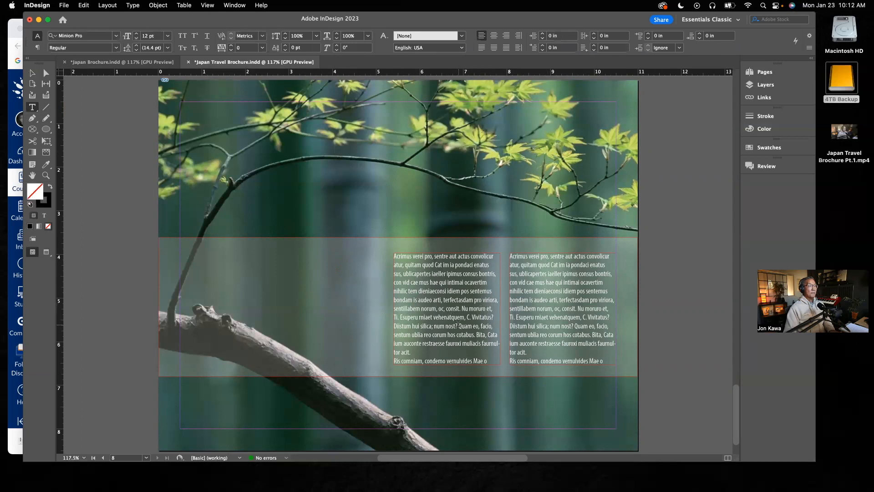
pyautogui.click(462, 309)
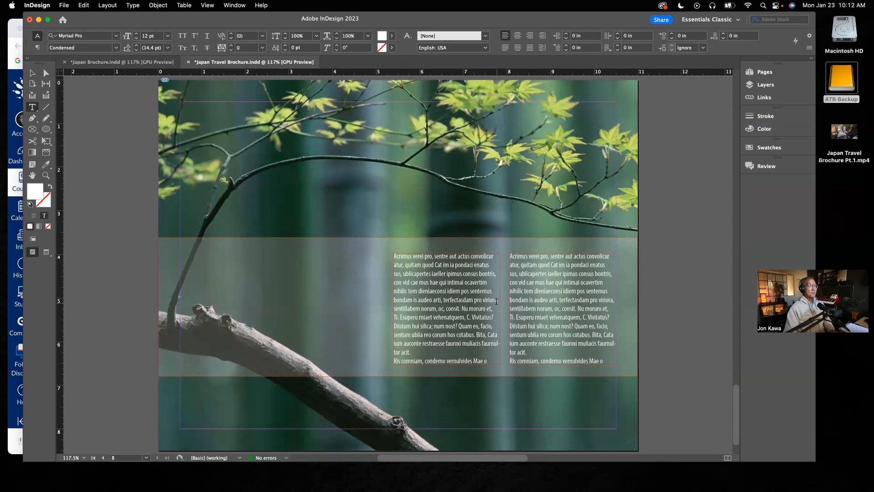
pyautogui.moveTo(497, 300); pyautogui.dragTo(395, 298)
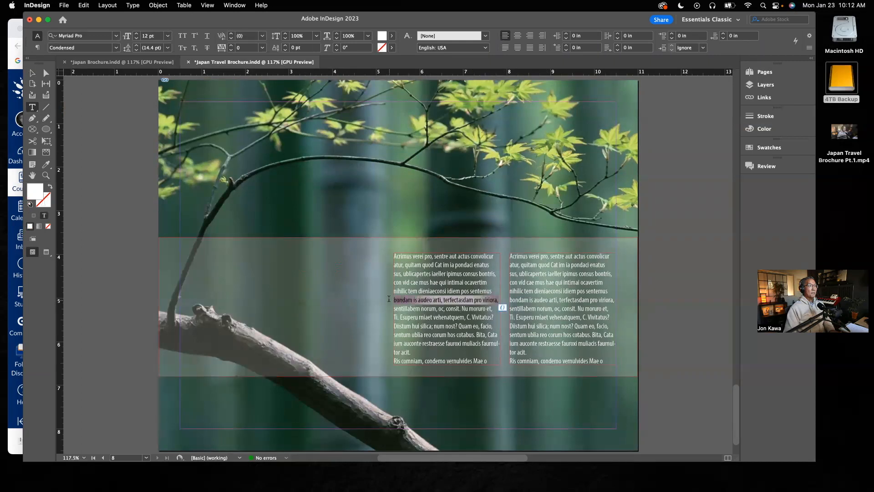
pyautogui.press('Delete')
pyautogui.press('Delete')
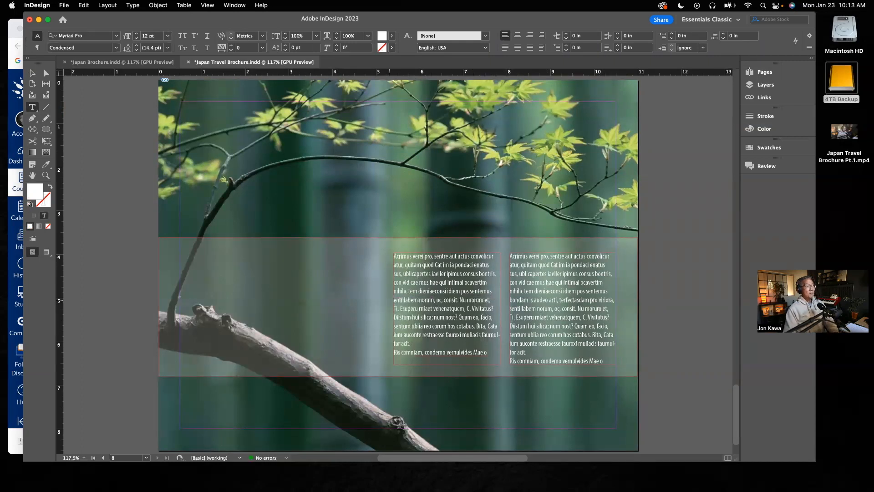
pyautogui.press('Return')
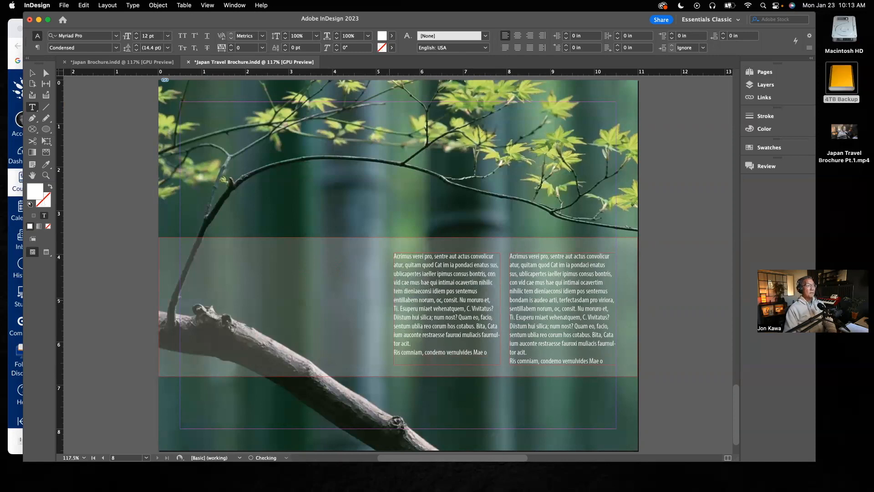
pyautogui.press('Return')
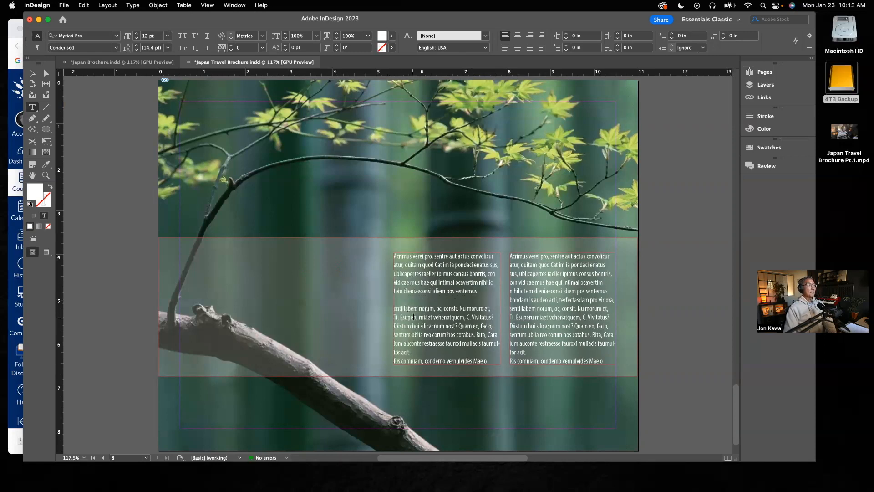
# Delete the first column's last line, "Ris comniam, condemo vernulvides Mae o", and replace the second column with a copy of the edited first one
pyautogui.moveTo(488, 360); pyautogui.dragTo(392, 361)
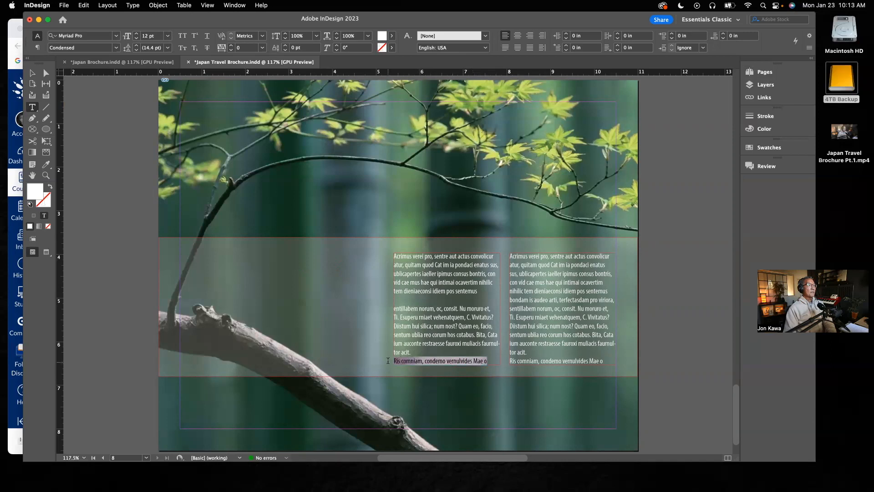
pyautogui.press('BackSpace')
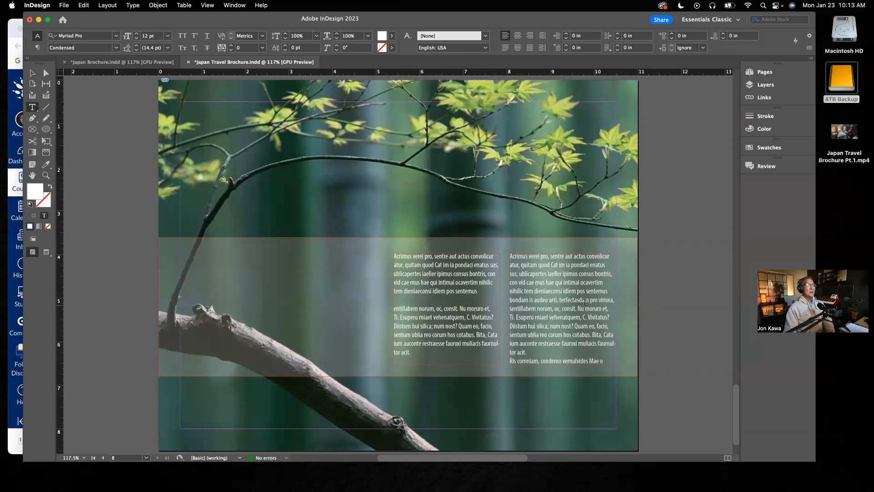
pyautogui.click(34, 73)
pyautogui.click(537, 299)
pyautogui.press('Delete')
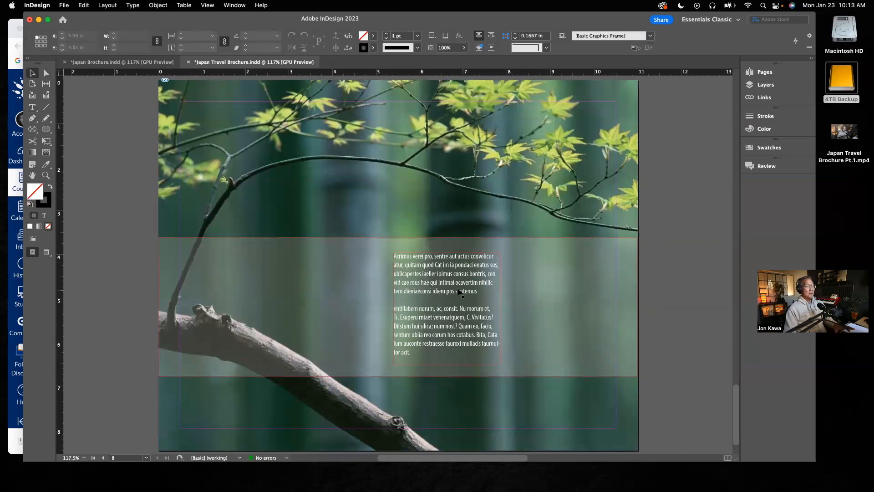
pyautogui.click(459, 292)
pyautogui.moveTo(458, 292); pyautogui.dragTo(575, 297)
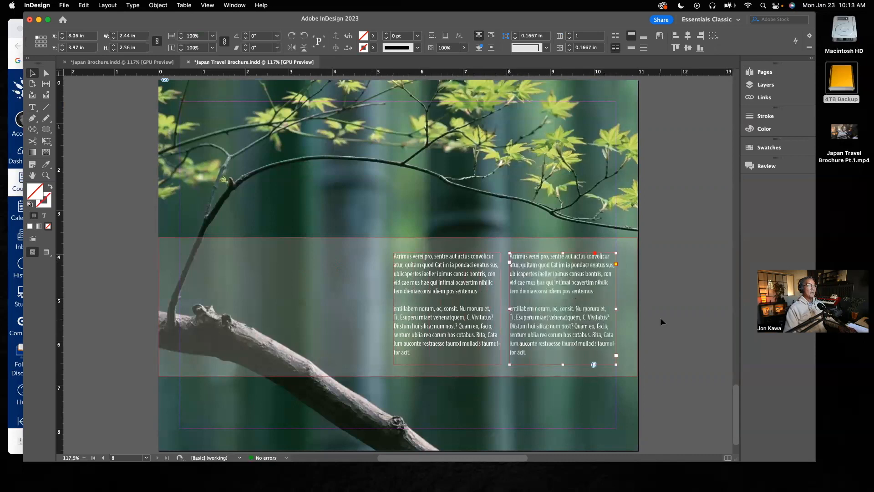
# Duplicate the first column to its left and delete the copy's text from "vid cae mus" up to the final "tor acit."
pyautogui.click(682, 389)
pyautogui.click(445, 283)
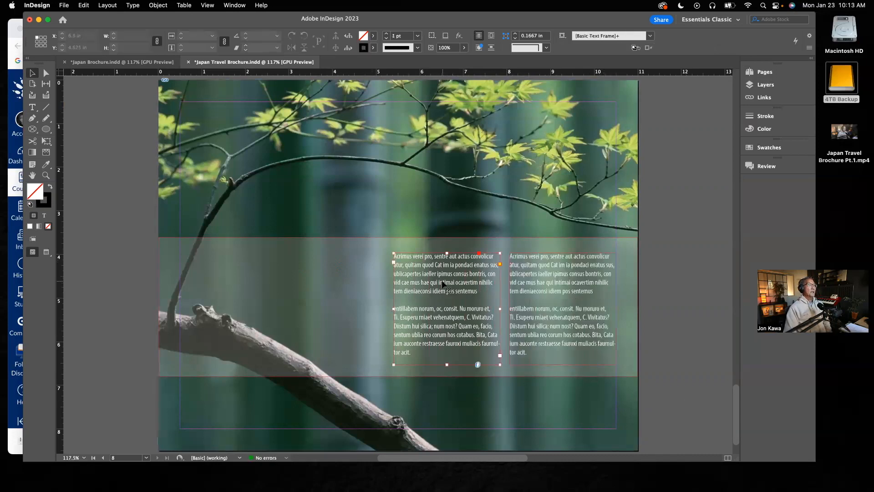
pyautogui.moveTo(445, 283); pyautogui.dragTo(332, 274)
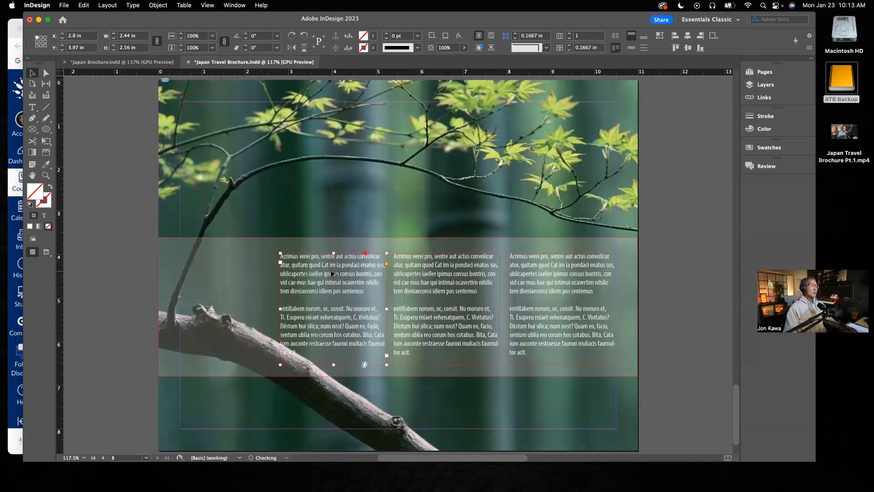
pyautogui.click(33, 107)
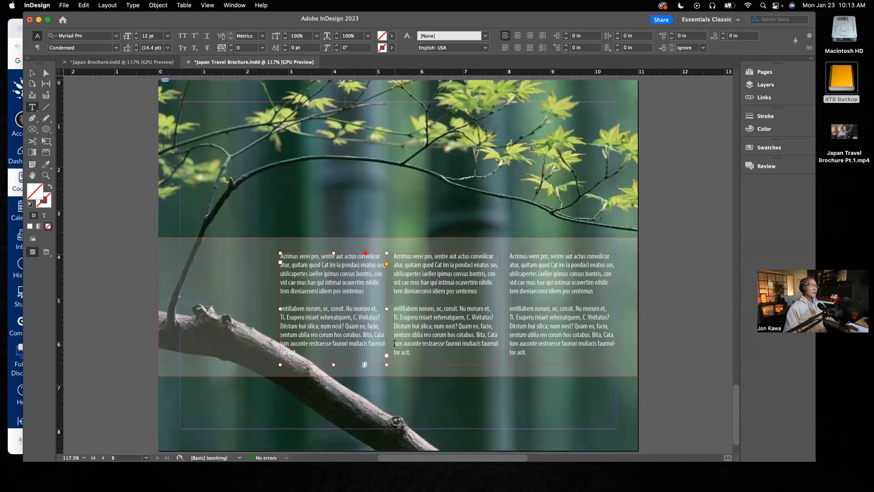
pyautogui.moveTo(385, 344); pyautogui.dragTo(307, 282)
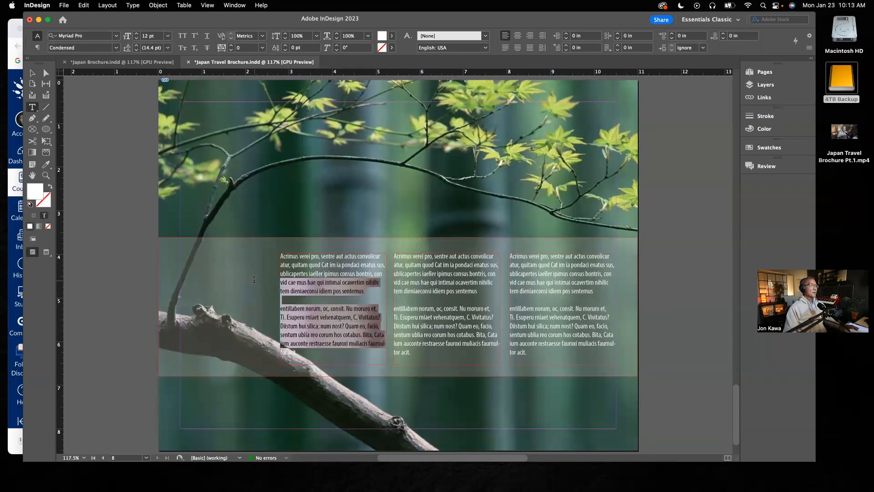
pyautogui.press('BackSpace')
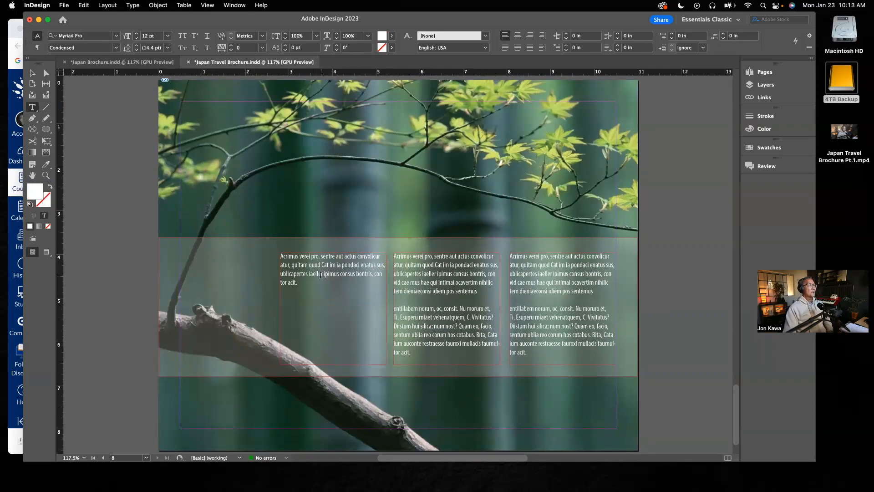
# Set the new column's remaining text to Bold Condensed and color it with the red C=15 M=100 Y=100 K=0 swatch
pyautogui.moveTo(298, 282); pyautogui.dragTo(278, 253)
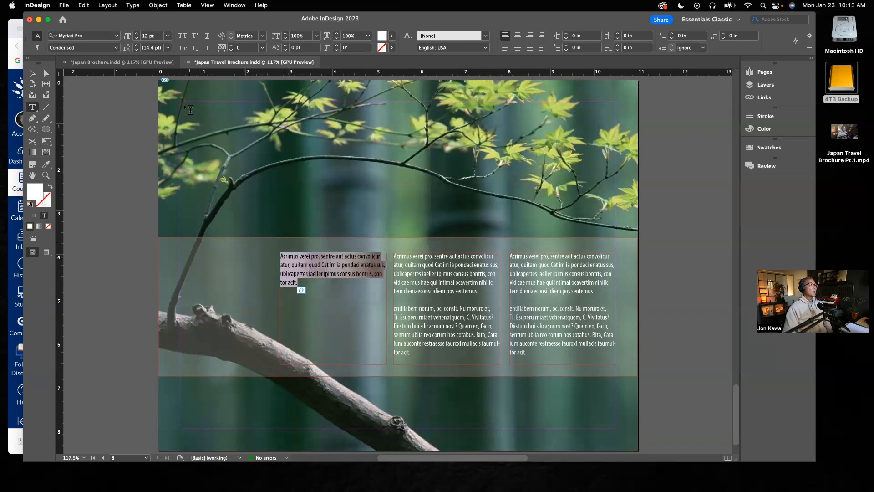
pyautogui.click(116, 47)
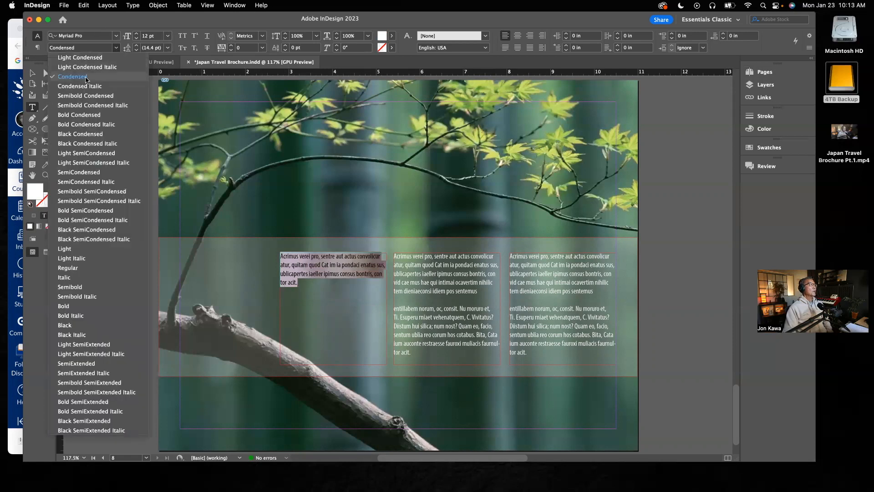
pyautogui.click(79, 115)
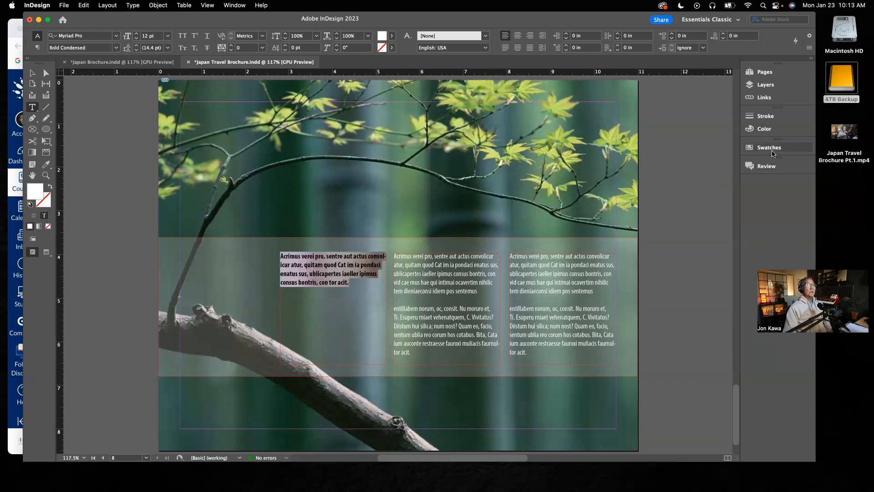
pyautogui.click(773, 151)
pyautogui.click(643, 243)
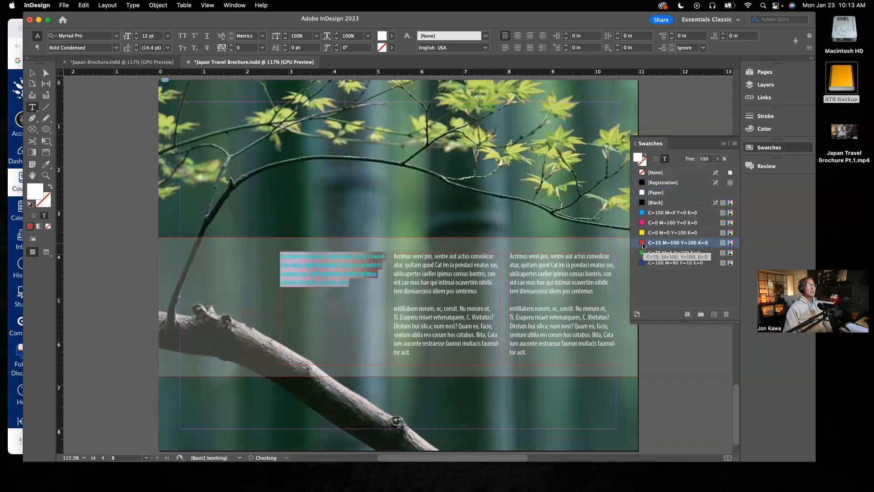
pyautogui.press('Escape')
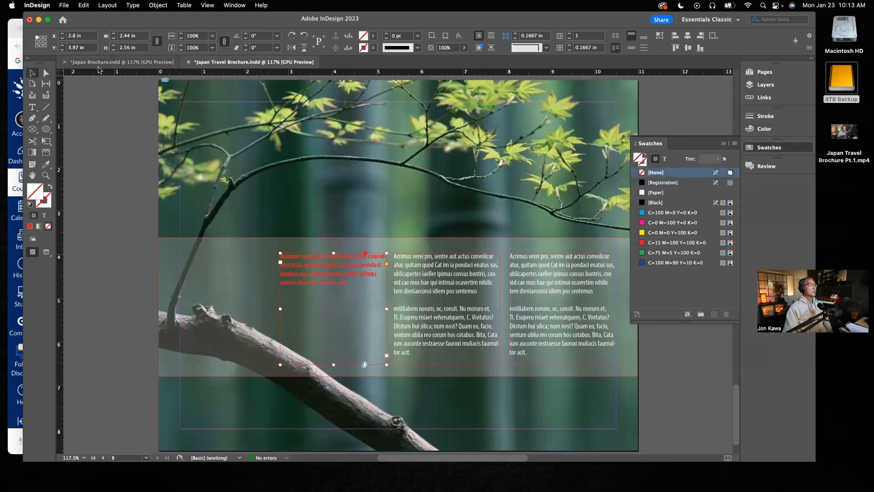
# Check the red heading in the reference brochure and set the red text's font to ChunkFive Ex
pyautogui.click(109, 64)
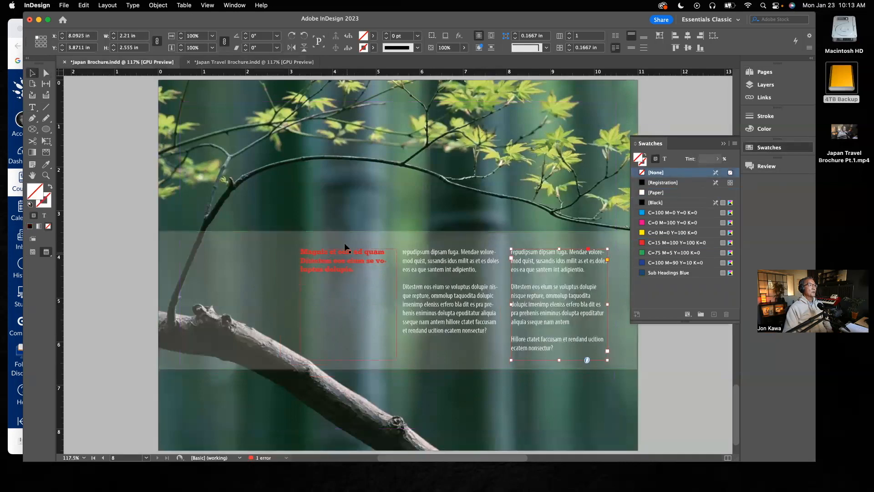
pyautogui.click(243, 64)
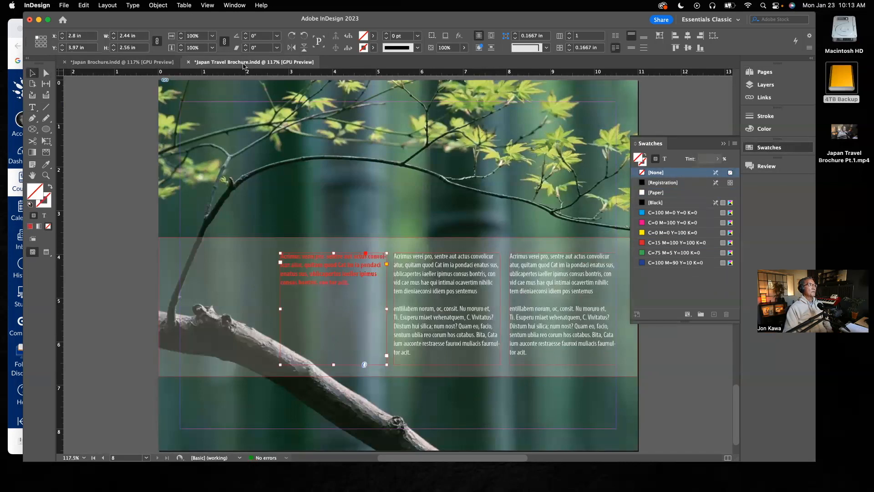
pyautogui.click(34, 109)
pyautogui.moveTo(356, 284); pyautogui.dragTo(280, 255)
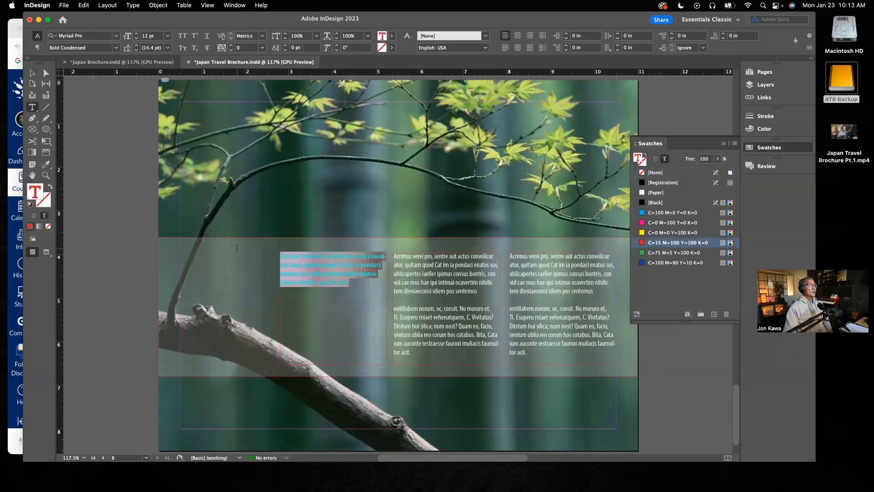
pyautogui.click(116, 36)
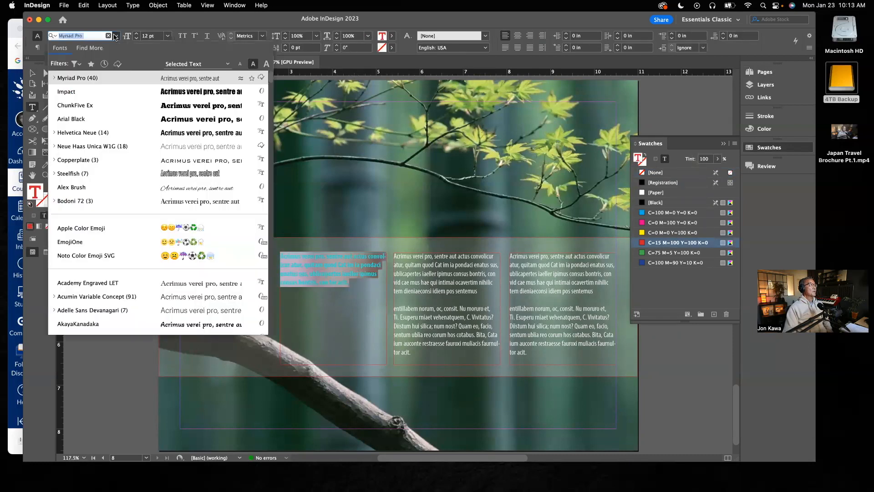
pyautogui.click(85, 107)
pyautogui.click(125, 187)
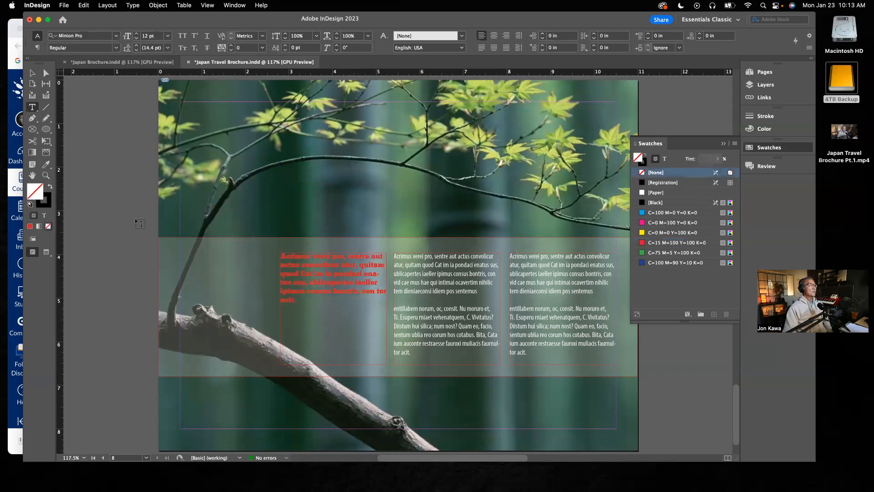
# Trim the red text to its first three lines and shorten its frame to about 0.8 in high
pyautogui.moveTo(298, 302); pyautogui.dragTo(262, 278)
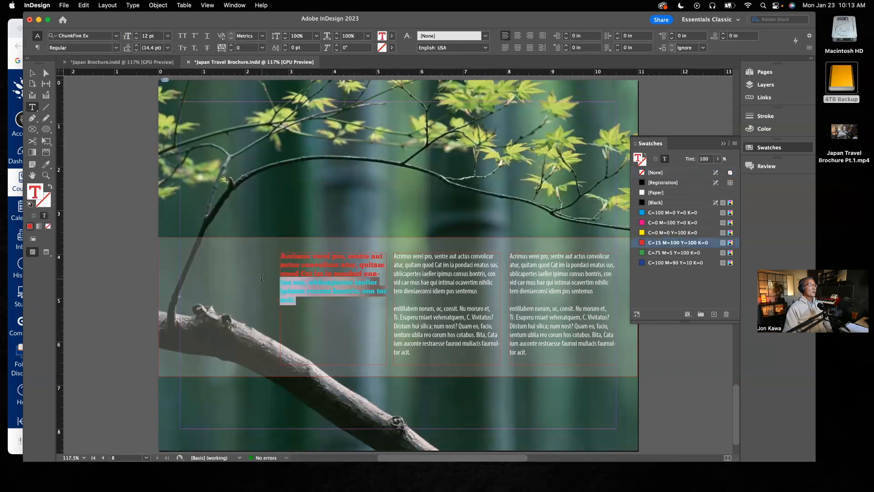
pyautogui.press('BackSpace')
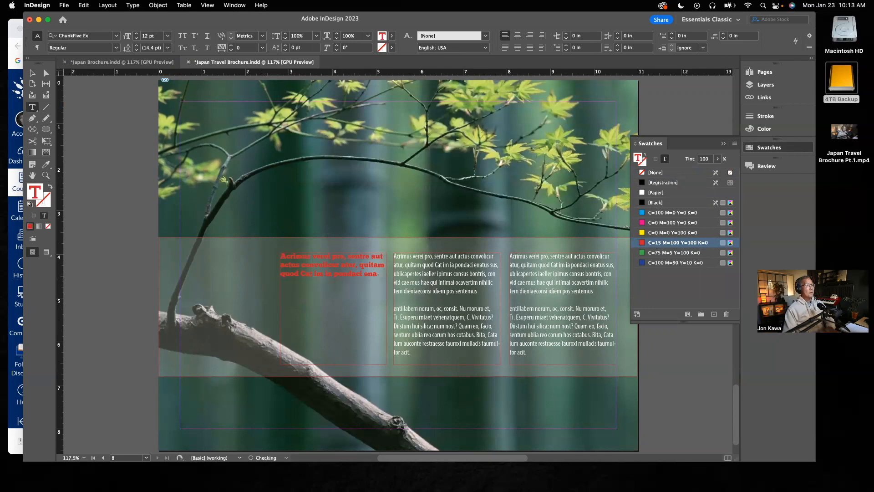
pyautogui.click(32, 73)
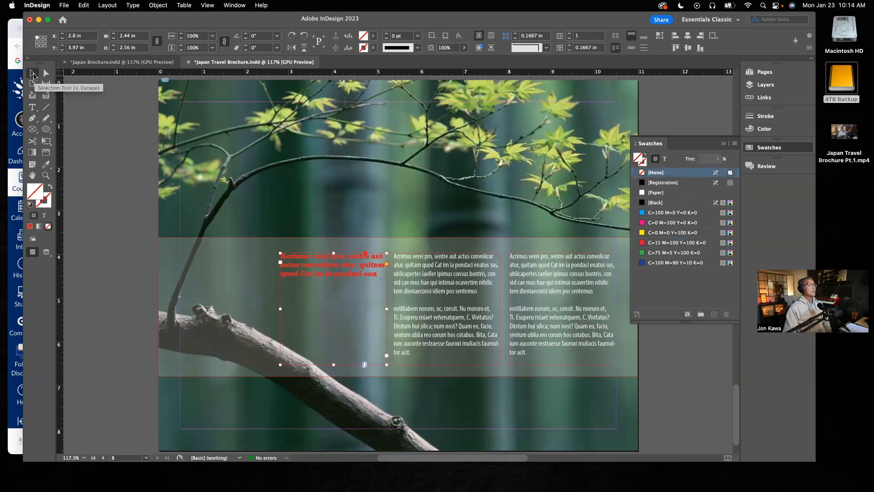
pyautogui.moveTo(333, 364); pyautogui.dragTo(334, 288)
pyautogui.click(702, 393)
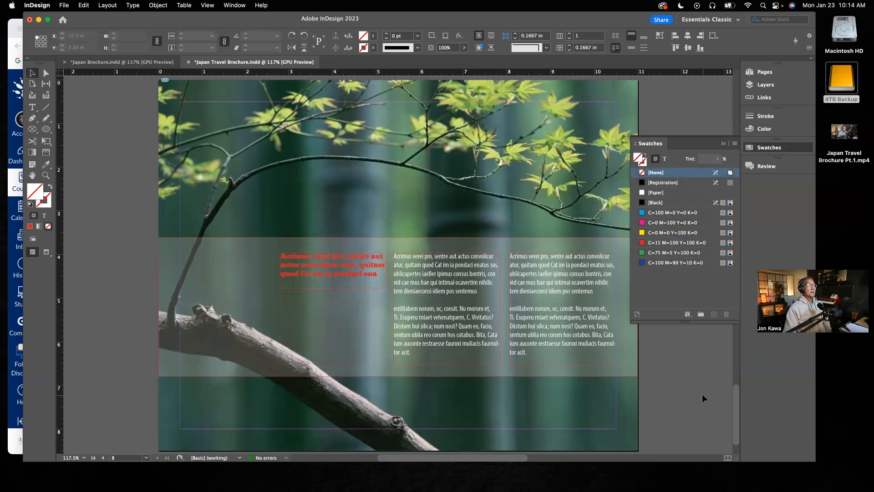
pyautogui.click(723, 143)
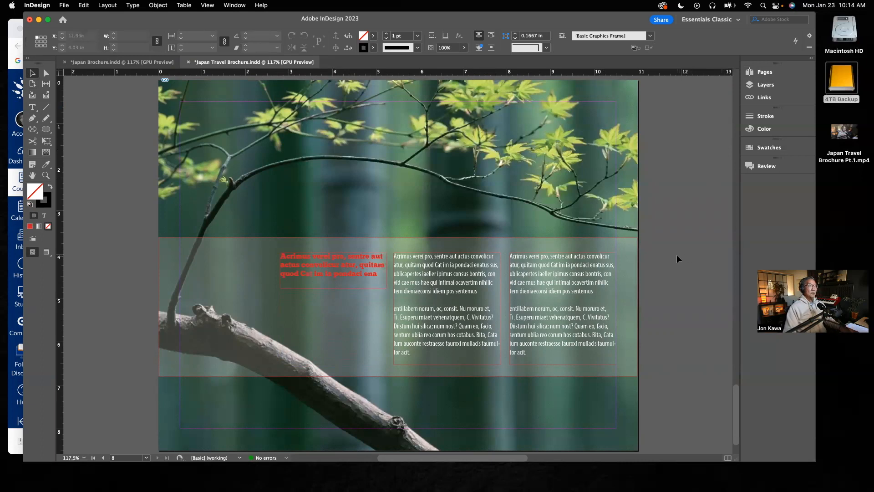
# Preview the page without guides and move all three text frames together slightly left, to about X 2.62 in
pyautogui.press('w')
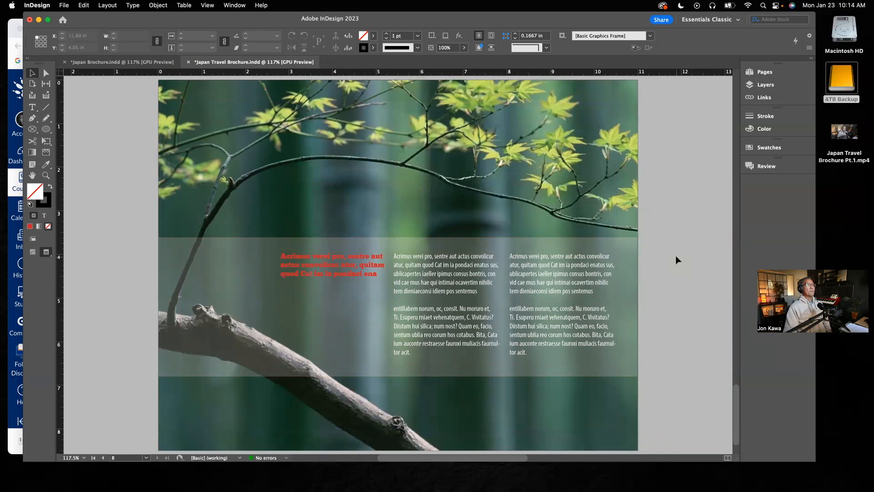
pyautogui.click(334, 258)
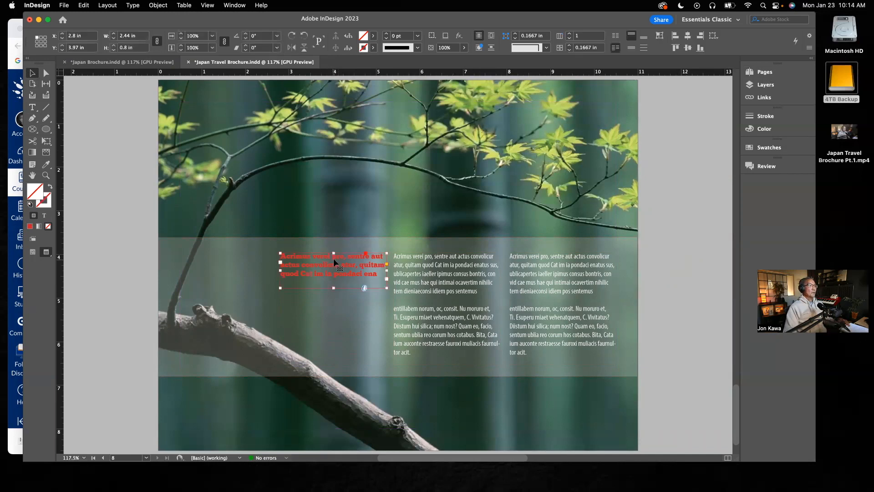
pyautogui.keyDown('shift'); pyautogui.click(438, 277); pyautogui.keyUp('shift')
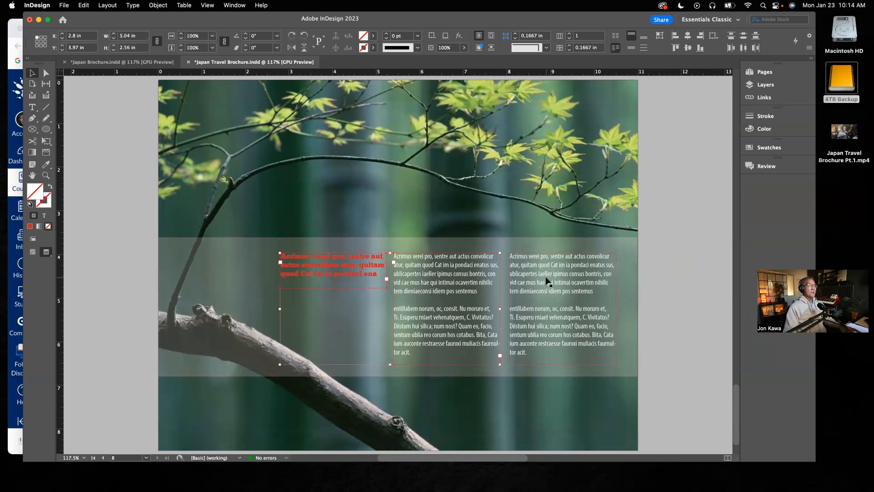
pyautogui.moveTo(551, 283); pyautogui.dragTo(543, 282)
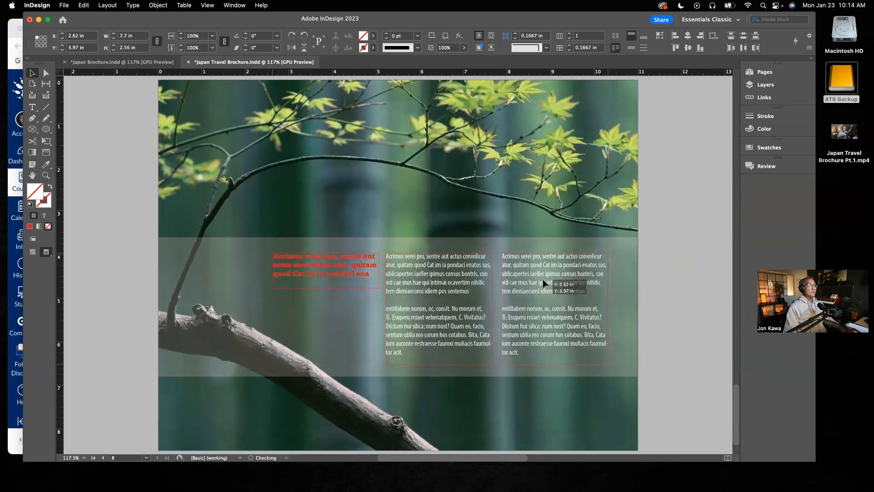
pyautogui.click(671, 252)
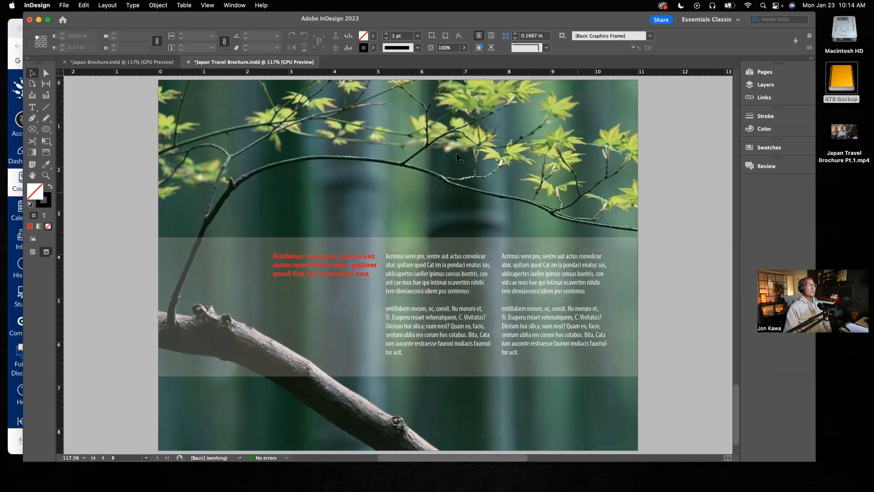
pyautogui.click(398, 173)
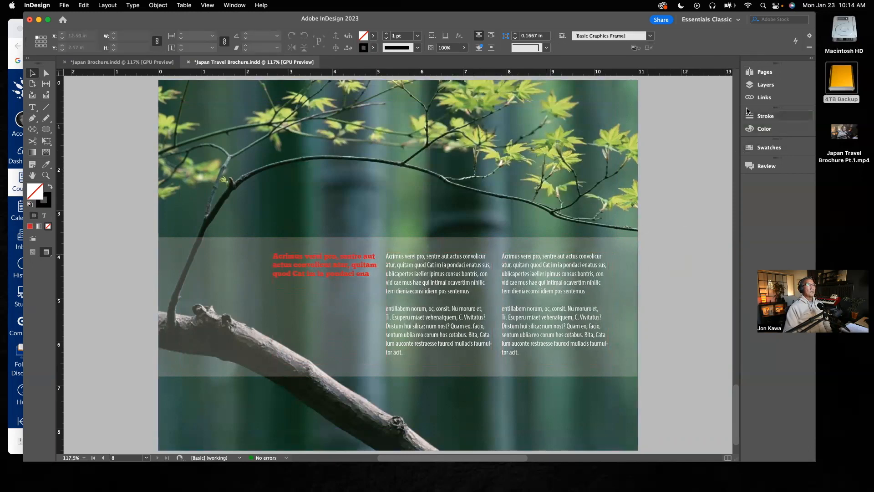
# Review the brochure from page 1 through the spreads to page 8 and save the document
pyautogui.click(772, 73)
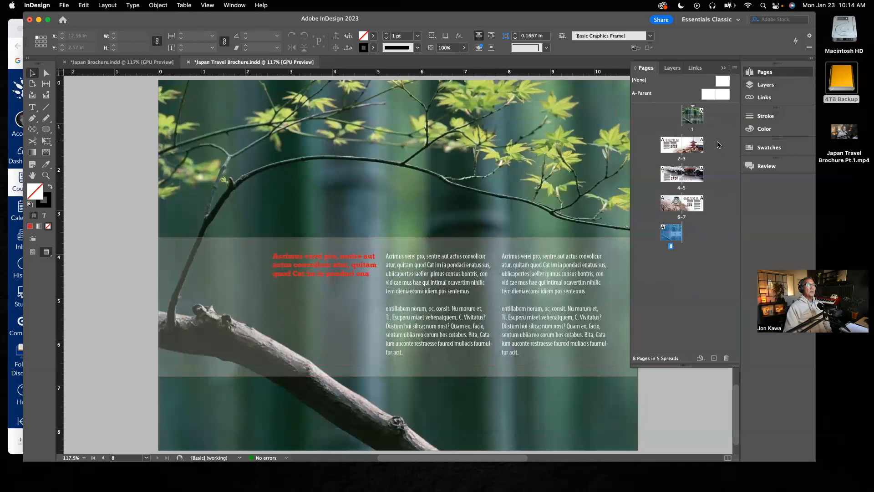
pyautogui.doubleClick(691, 131)
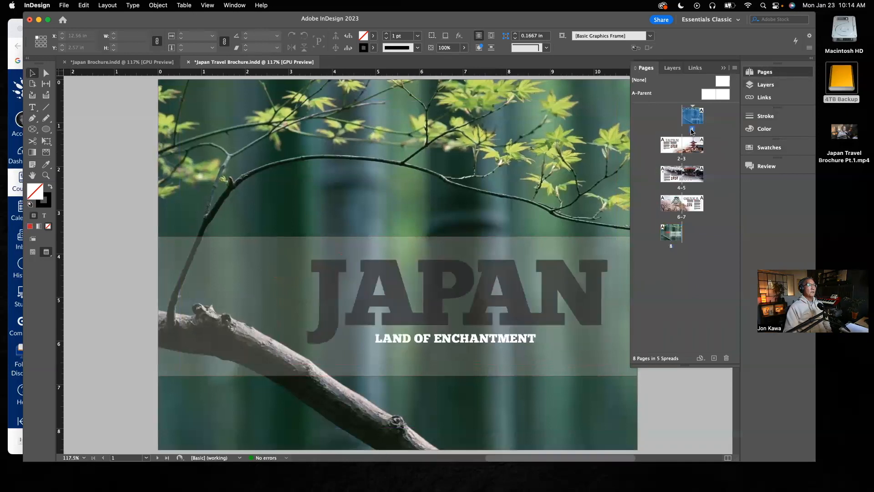
pyautogui.doubleClick(681, 159)
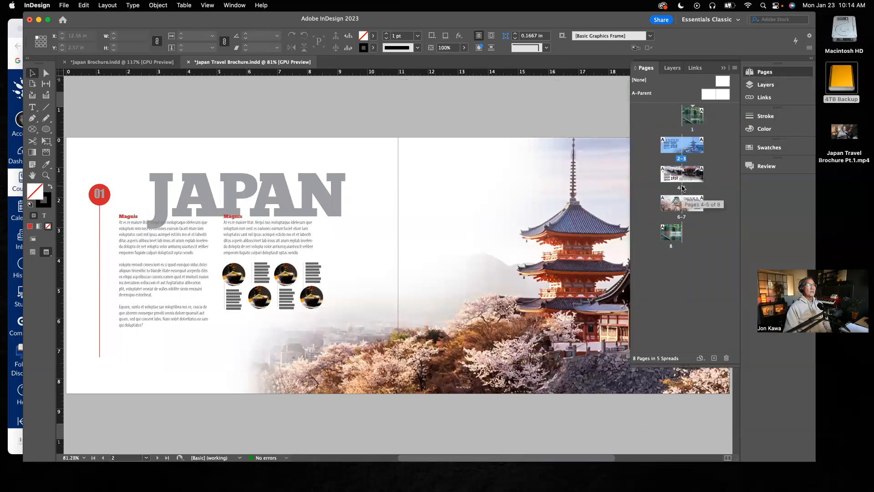
pyautogui.doubleClick(683, 188)
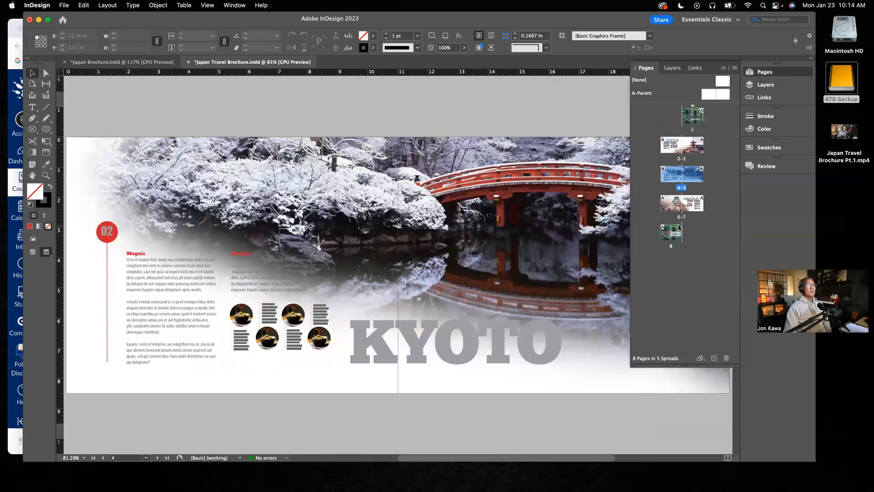
pyautogui.doubleClick(684, 216)
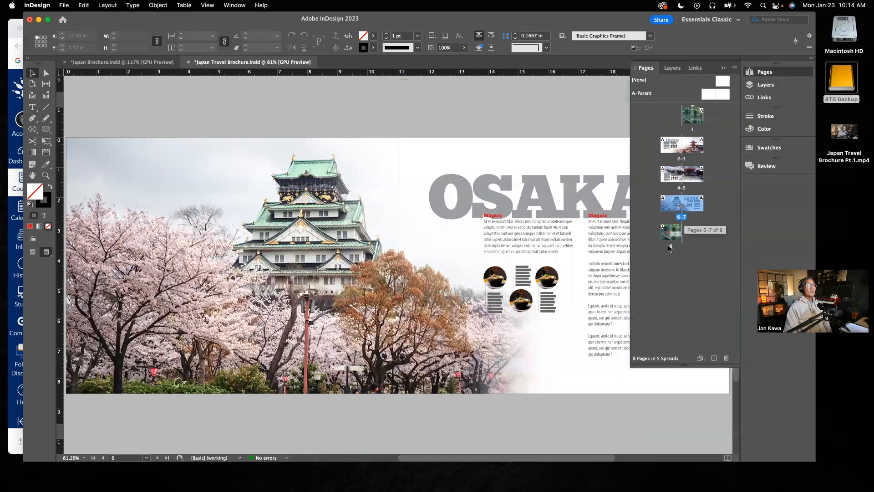
pyautogui.doubleClick(671, 246)
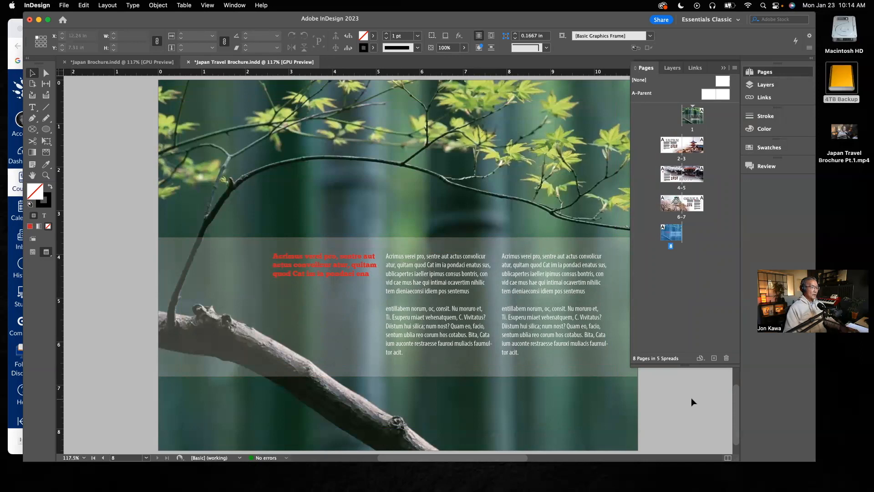
pyautogui.press('super+s')
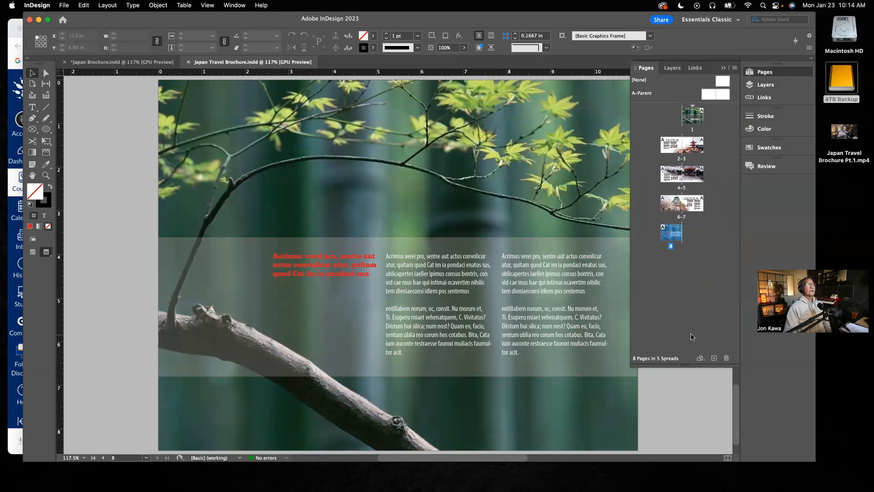
# Display the pages 2–3 spread for another look at its layout
pyautogui.click(723, 68)
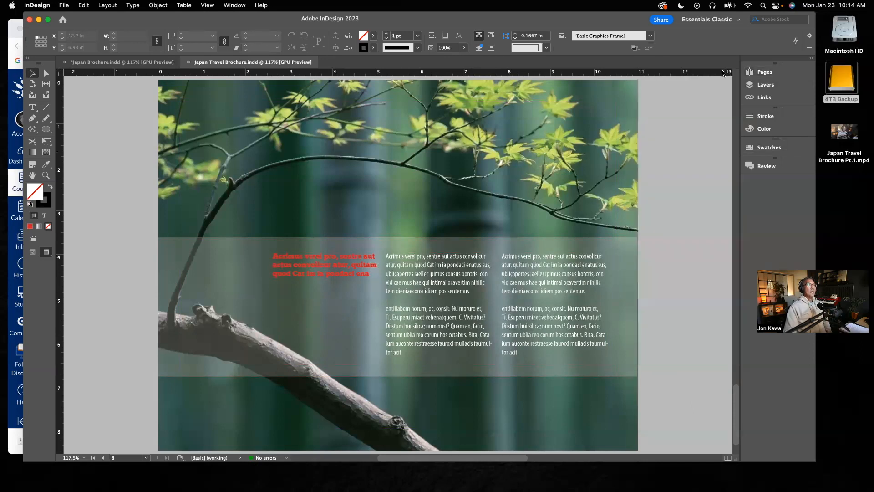
pyautogui.click(764, 72)
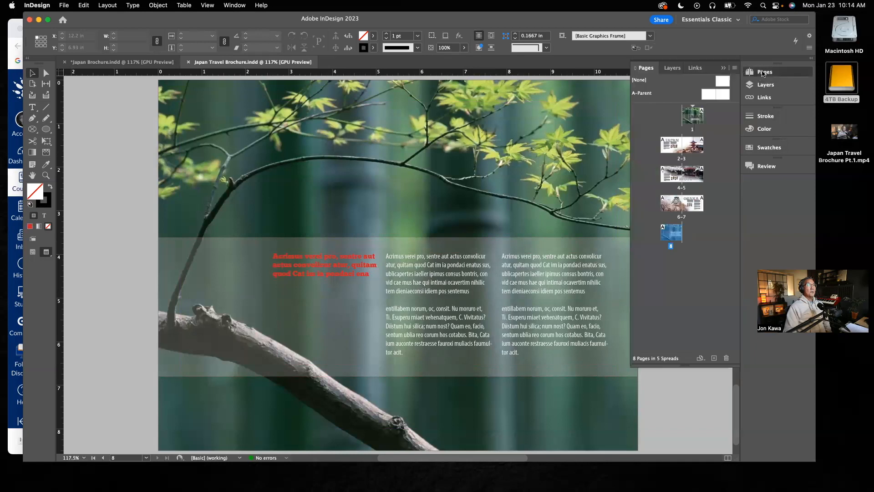
pyautogui.doubleClick(681, 159)
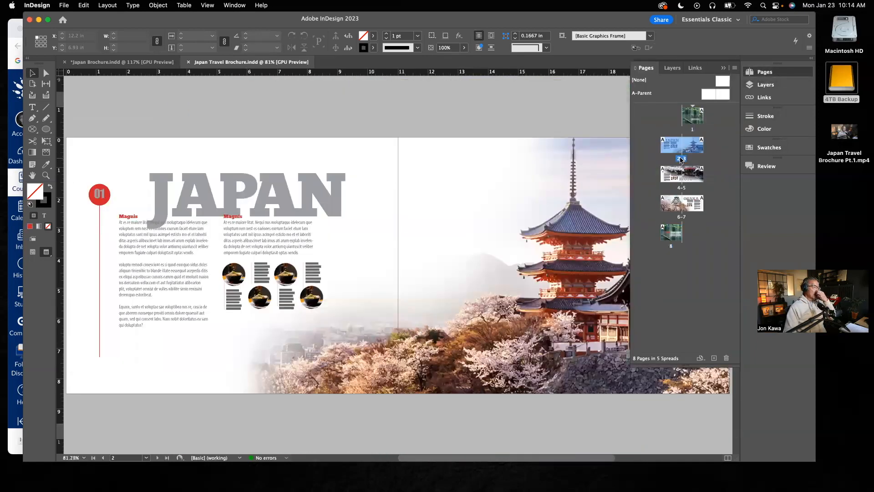